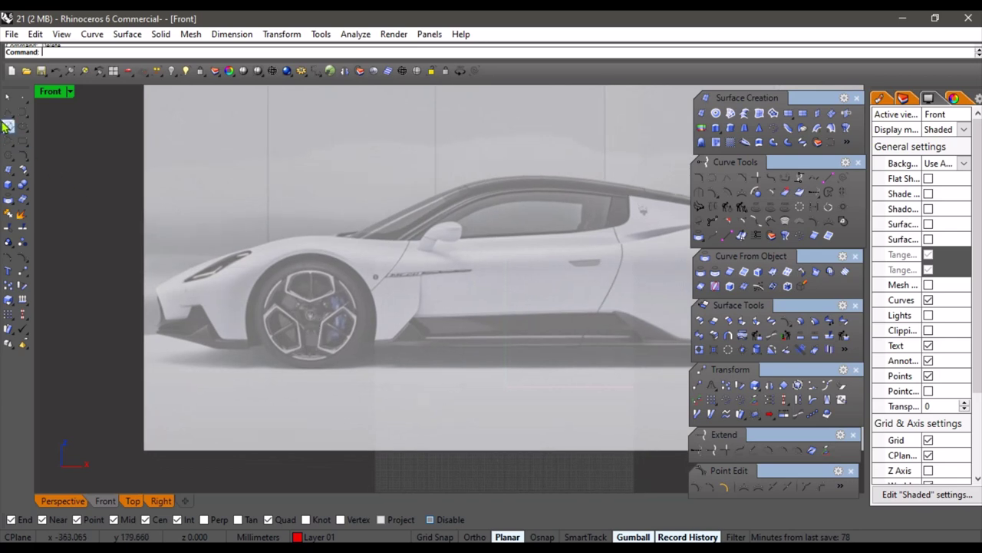
Draw a circle about 97 mm in diameter centred on the front wheel hub, sized to the wheel-arch opening
left_click(7, 126)
scroll(293, 309, "up", 15)
left_click(403, 362)
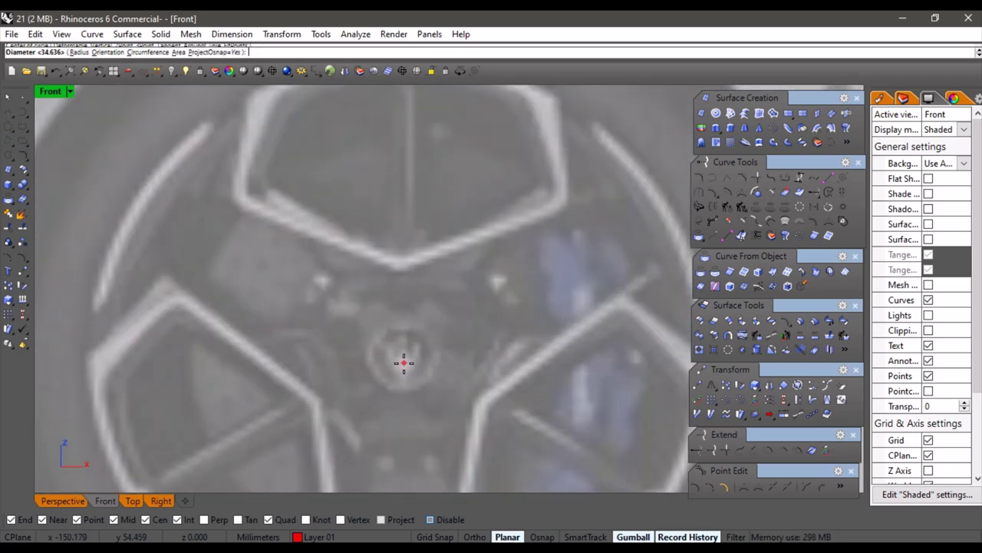
scroll(404, 363, "down", 14)
right_click_drag(441, 380, 404, 444)
scroll(404, 443, "up", 4)
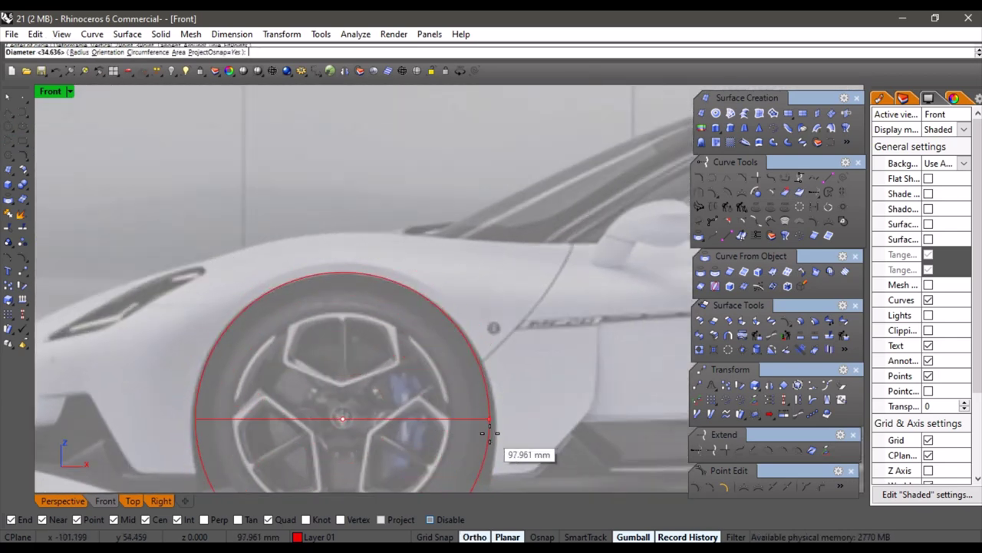
left_click(488, 430, "shift")
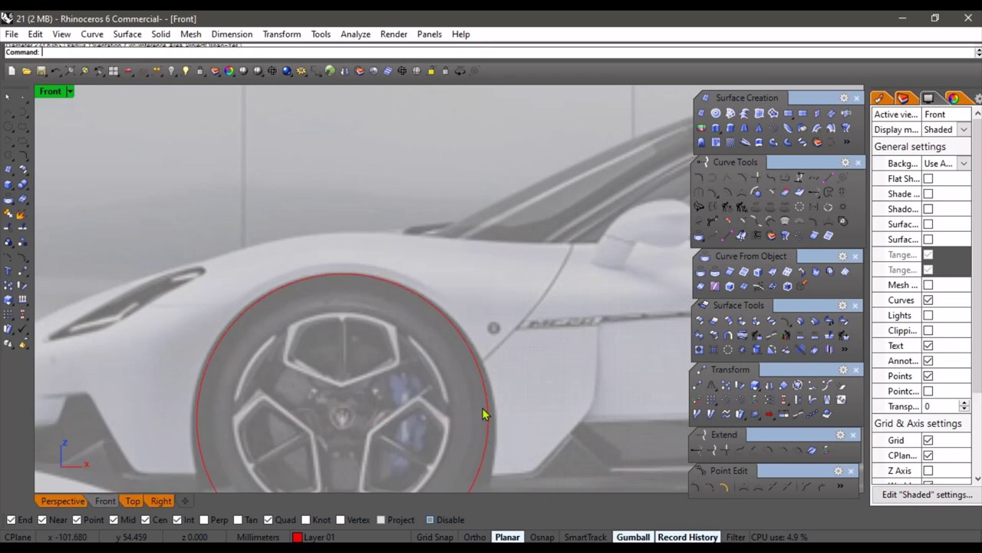
Try to pull the rear side of the circle outward to meet the wheel-arch edge, and undo it
scroll(465, 450, "down", 2)
right_click_drag(464, 451, 376, 326)
right_click_drag(237, 331, 343, 349)
scroll(342, 350, "up", 4)
scroll(449, 386, "down", 2)
right_click_drag(449, 386, 383, 394)
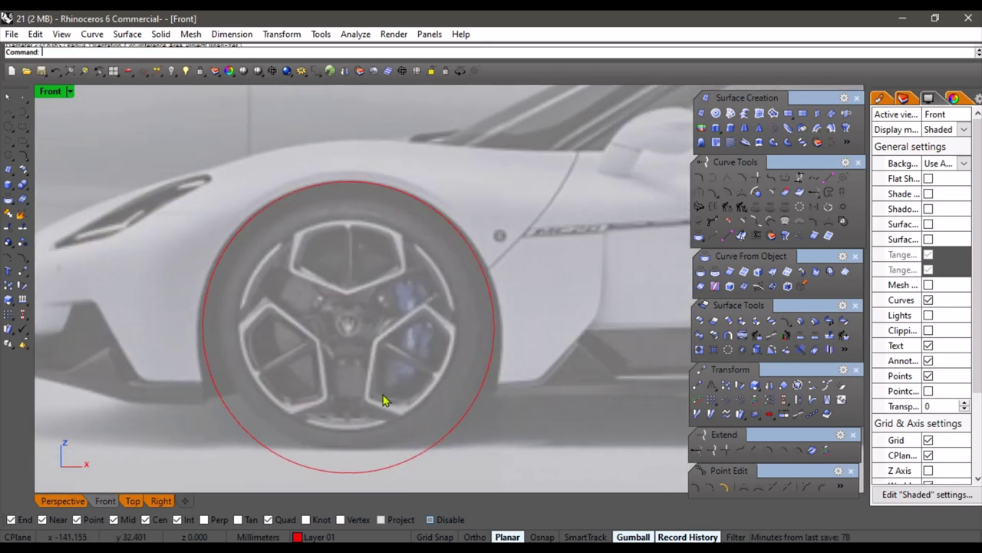
left_click(479, 393)
scroll(512, 344, "up", 8)
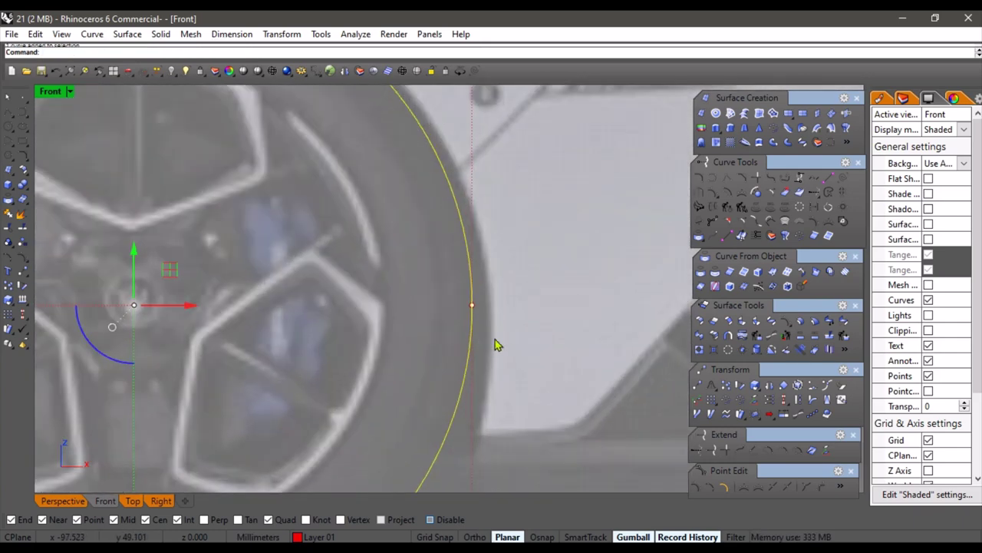
left_click_drag(434, 309, 491, 306)
scroll(531, 307, "down", 2)
scroll(480, 330, "down", 2)
right_click_drag(475, 334, 528, 310)
key("ctrl+z")
Rebuild the circle with a point count of 8 and degree 2, deleting the input curve
scroll(561, 340, "down", 2)
scroll(562, 342, "down", 4)
right_click_drag(562, 342, 504, 365)
left_click_drag(503, 349, 469, 365)
left_click(727, 208)
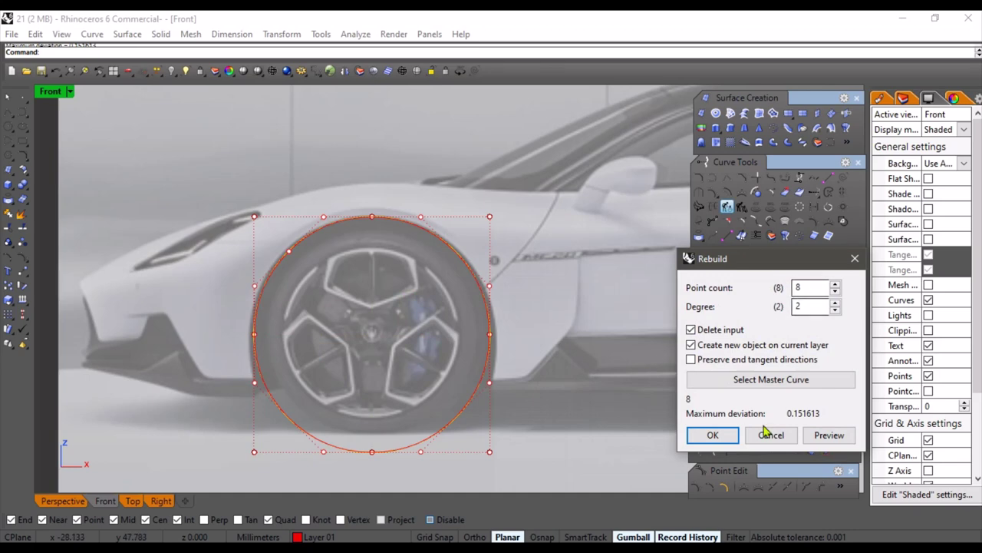
left_click(718, 434)
key("Escape")
Try to adjust the rebuilt circle's control points, undo the change and leave point editing
scroll(505, 308, "up", 4)
left_click(483, 302)
key("F10")
left_click_drag(448, 295, 514, 276)
key("ctrl+z")
scroll(542, 364, "down", 2)
right_click_drag(545, 391, 542, 345)
key("Escape")
key("Escape")
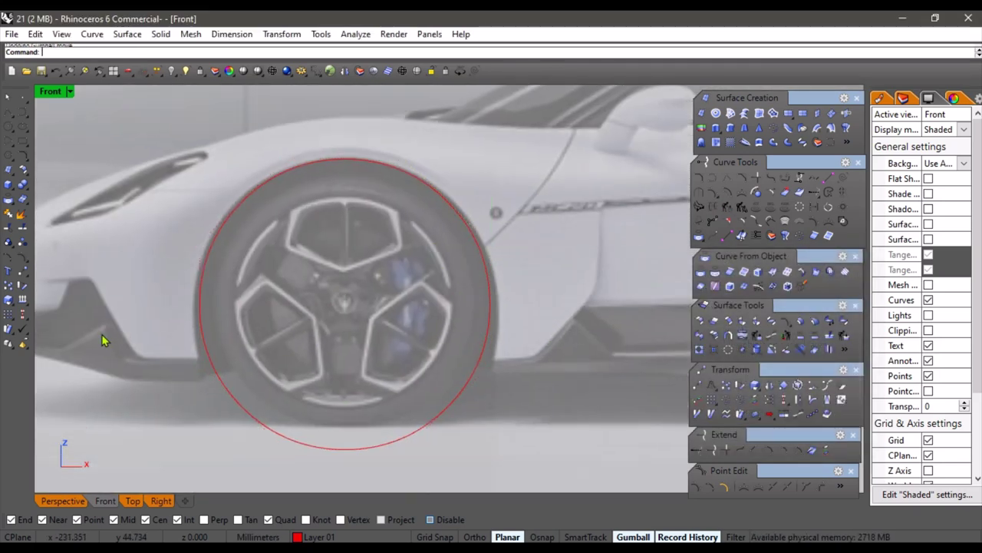
Draw a horizontal line across the front wheel at the lower edge of the body, extending past both sides of the arch
left_click(8, 113)
scroll(228, 350, "up", 3)
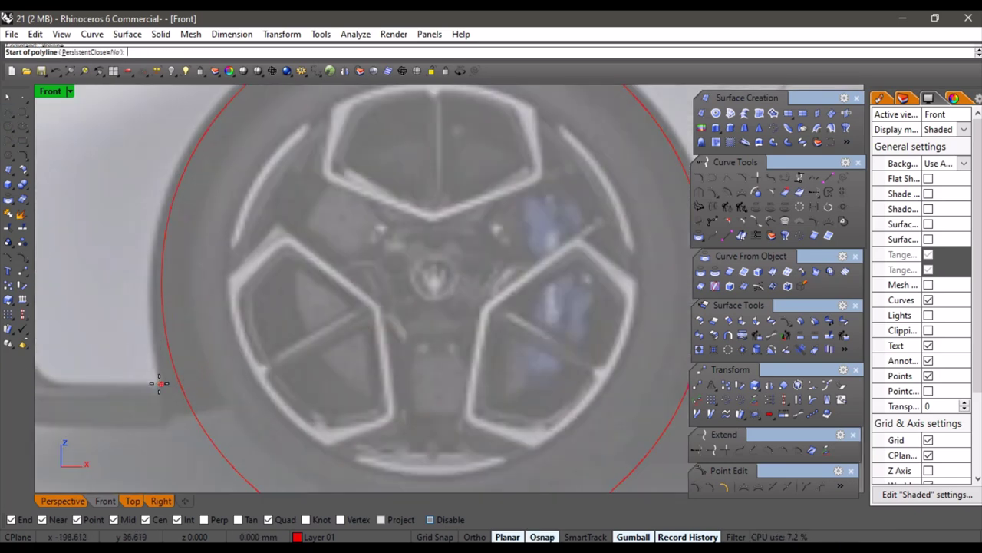
left_click(159, 383)
scroll(237, 349, "down", 4)
left_click(570, 381, "shift")
right_click(568, 379)
right_click_drag(406, 348, 399, 338)
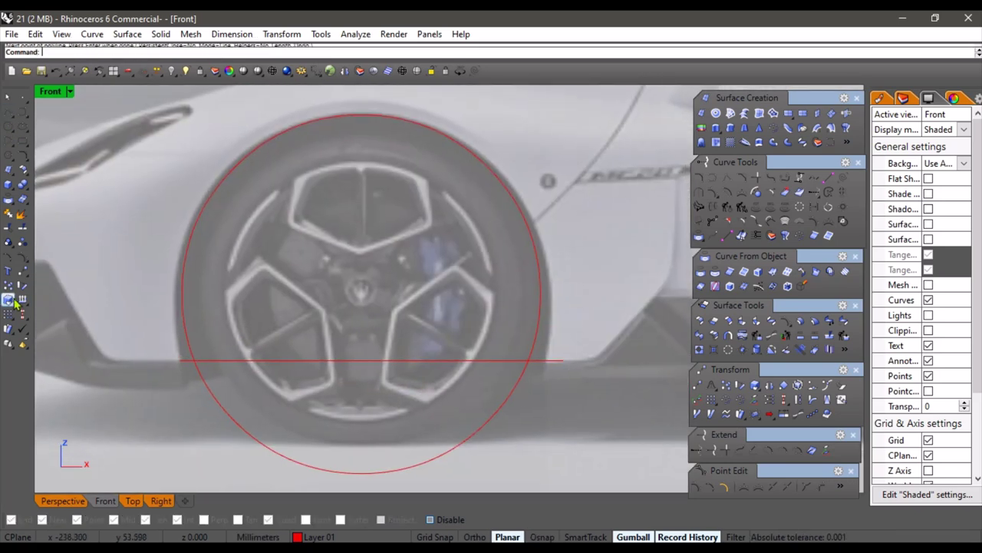
Trim away the part of the circle below the horizontal line
left_click(6, 230)
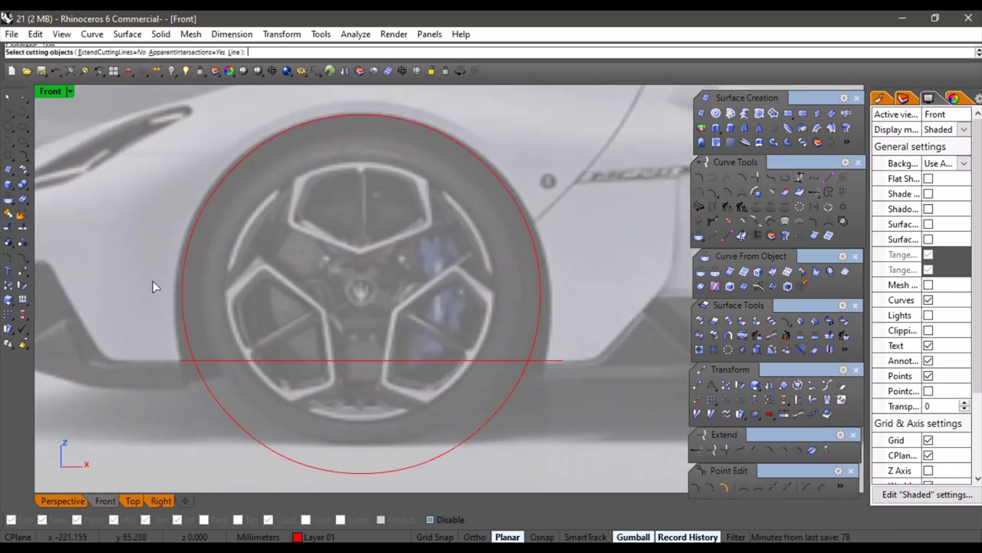
key("ctrl+a")
right_click(159, 336)
left_click(214, 403)
right_click(413, 324)
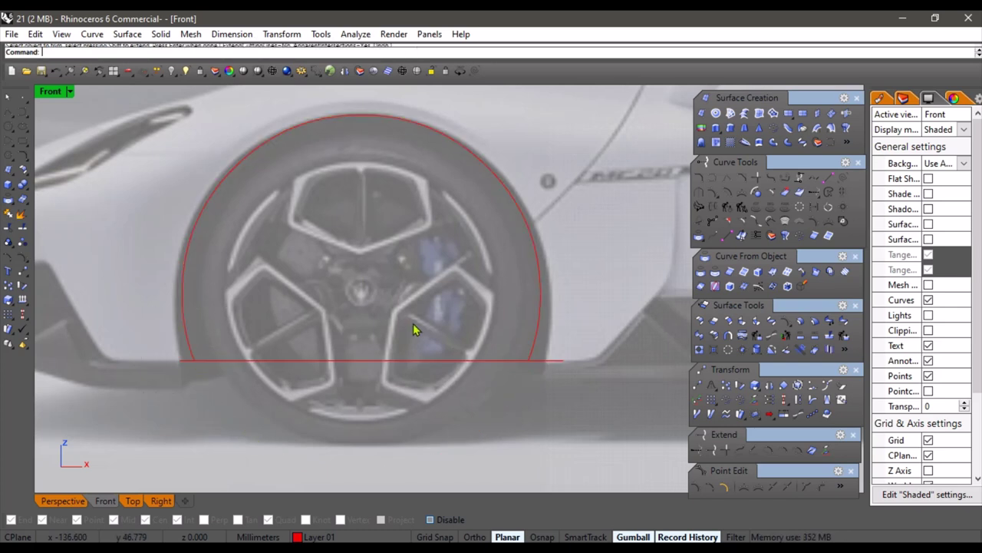
Rebuild the trimmed arch curve with 8 points and degree 2, and check its fit against the front wheel arch
left_click(187, 331)
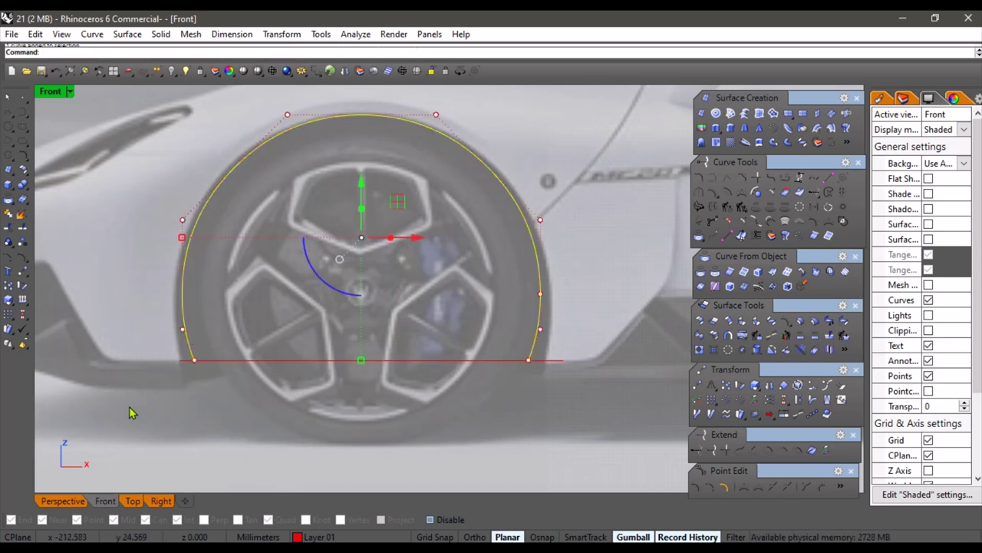
left_click(726, 205)
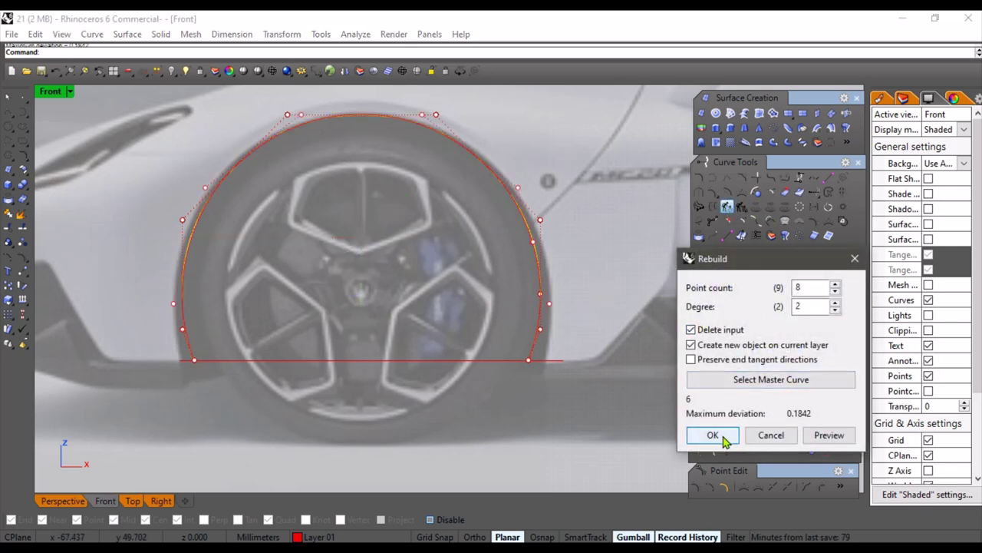
left_click(713, 435)
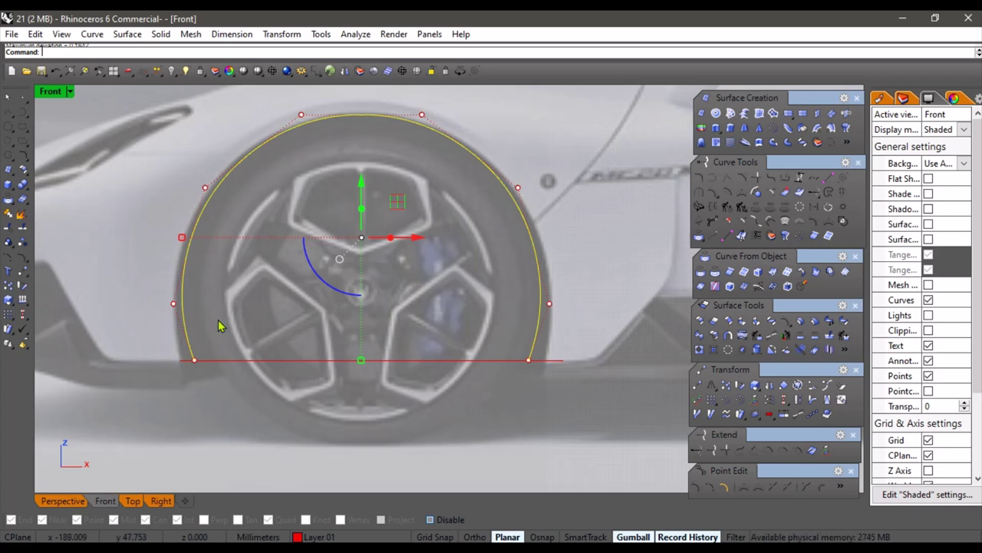
scroll(158, 387, "up", 4)
right_click_drag(159, 387, 283, 387)
key("Escape")
key("Escape")
Spread the front arch curve's two bottom end points and the control-point pair above them horizontally outward to match the arch edge
scroll(414, 391, "down", 8)
right_click_drag(464, 412, 300, 422)
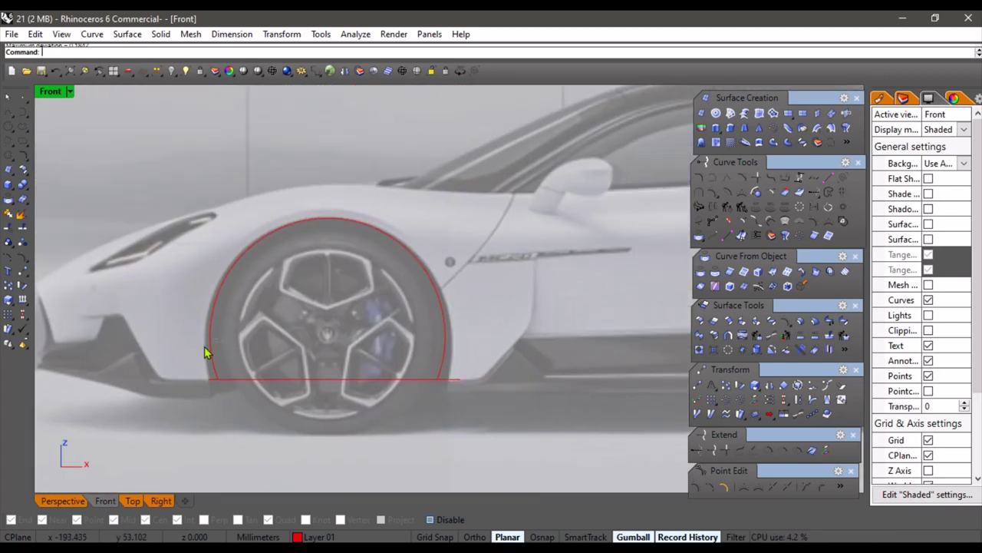
left_click(211, 349)
key("F10")
left_click_drag(485, 390, 172, 366)
scroll(170, 371, "up", 4)
left_click_drag(230, 385, 218, 389)
left_click_drag(177, 341, 641, 285)
left_click_drag(222, 330, 216, 330)
key("Escape")
key("Escape")
right_click_drag(290, 244, 268, 322)
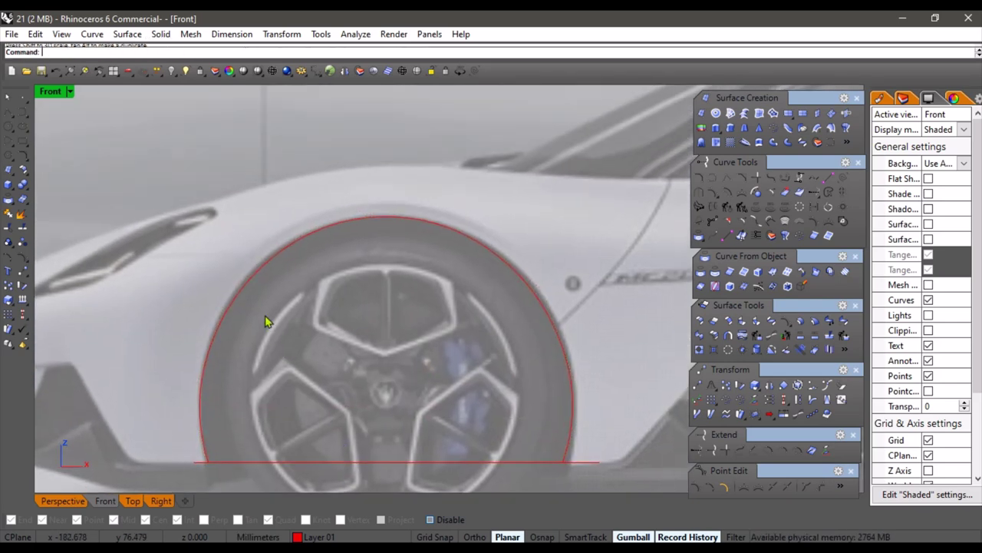
Scale the front arch curve's upper side control-point pair slightly outward horizontally to meet the photo's arch edge
scroll(266, 322, "up", 4)
left_click(247, 259)
key("F10")
scroll(221, 323, "down", 4)
left_click_drag(141, 326, 560, 269)
scroll(422, 340, "up", 4)
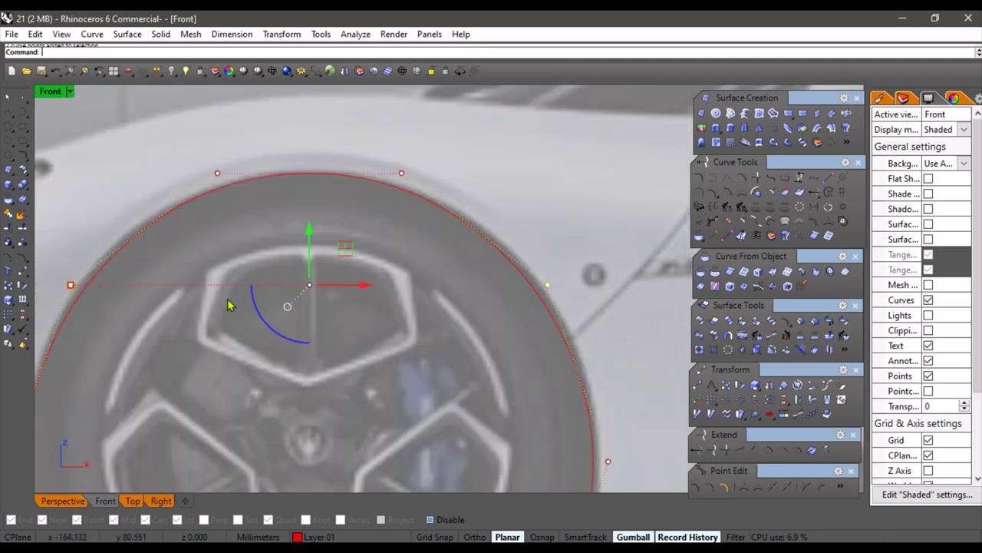
left_click_drag(71, 287, 62, 289)
right_click_drag(304, 471, 373, 311)
scroll(373, 311, "down", 4)
key("Escape")
key("Escape")
right_click_drag(168, 295, 223, 290)
right_click_drag(325, 281, 265, 314)
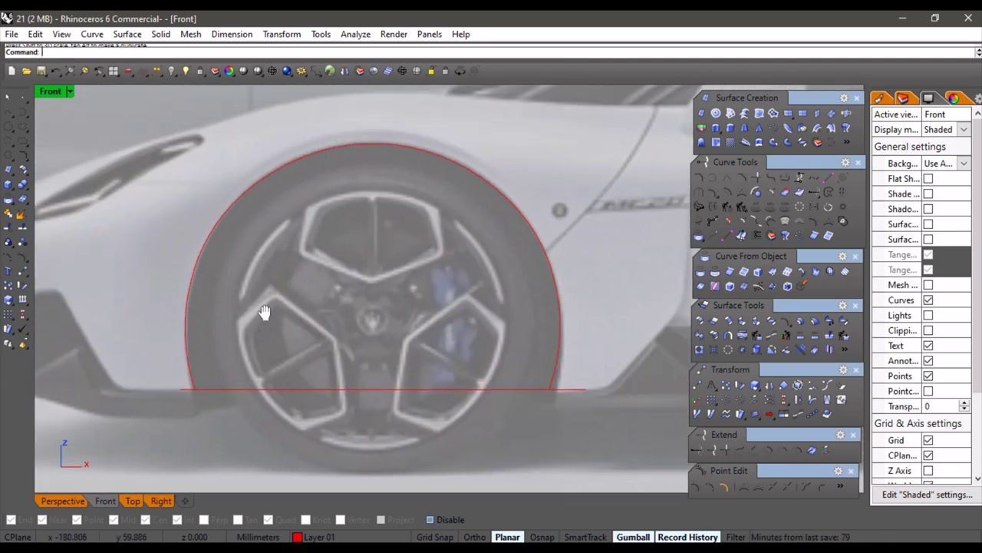
Fine-tune the horizontal spacing of the front arch curve's lower side control-point pair
left_click(184, 340)
key("F10")
left_click_drag(148, 353, 631, 302)
scroll(506, 350, "up", 2)
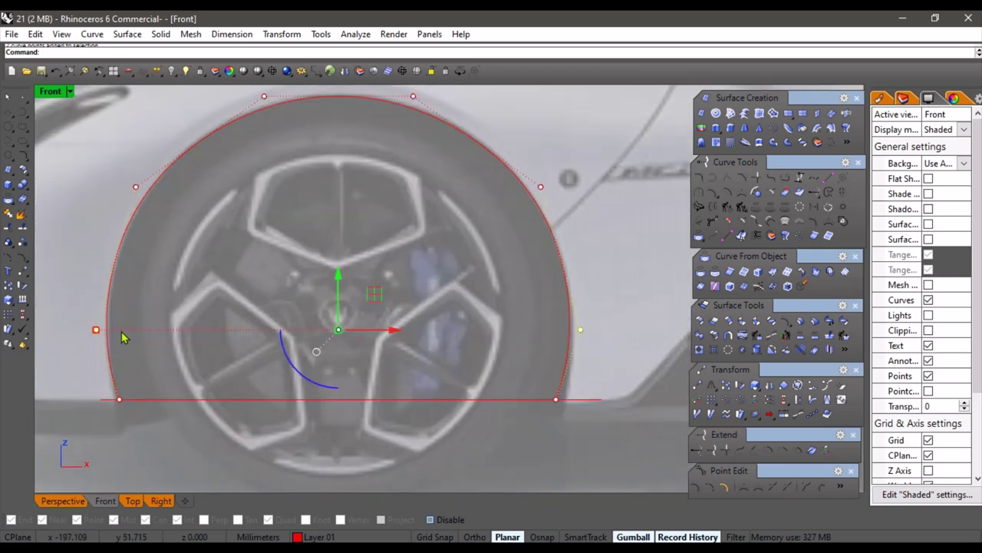
left_click_drag(98, 329, 99, 329)
Shift the front-side bottom end point and the control point above it so the curve follows the arch's front edge
left_click(113, 384)
key("F10")
left_click(117, 399)
right_click_drag(166, 419, 404, 421)
scroll(404, 421, "up", 10)
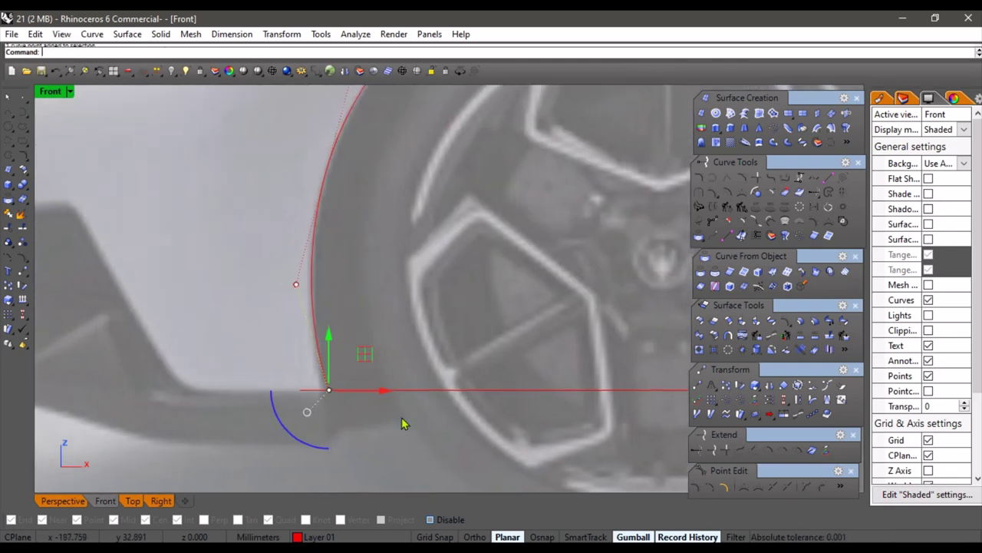
left_click_drag(336, 368, 328, 368)
right_click_drag(356, 174, 330, 352)
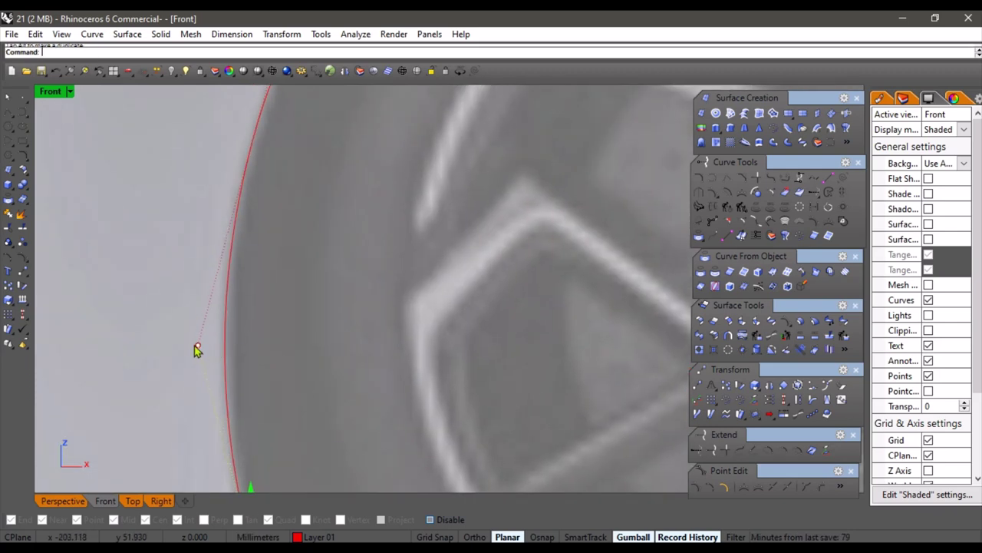
left_click_drag(245, 352, 253, 347)
Move the front arch curve's rear bottom end point outward to the body's corner behind the wheel
scroll(357, 278, "down", 10)
right_click_drag(676, 354, 507, 367)
scroll(535, 368, "up", 8)
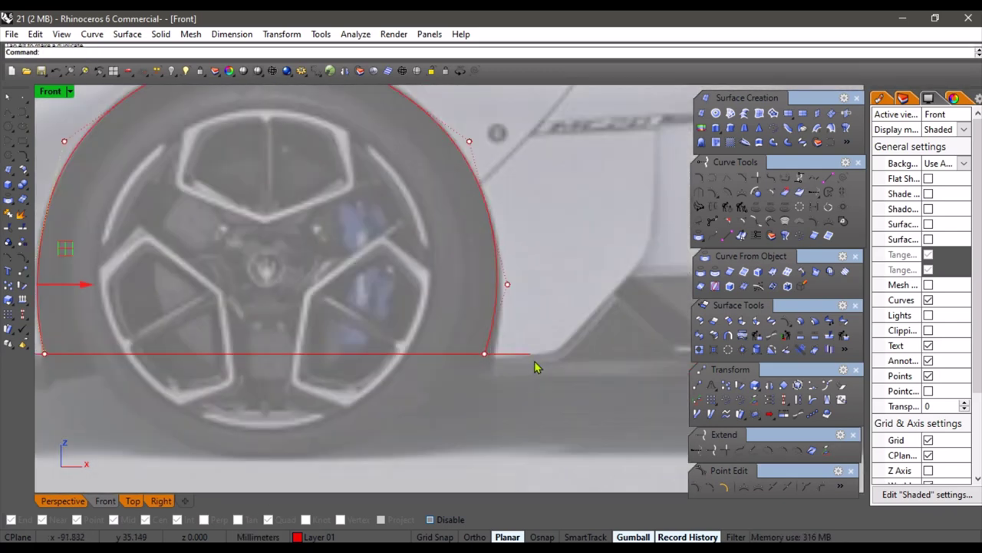
right_click_drag(458, 322, 407, 369)
left_click(389, 389)
right_click(373, 431)
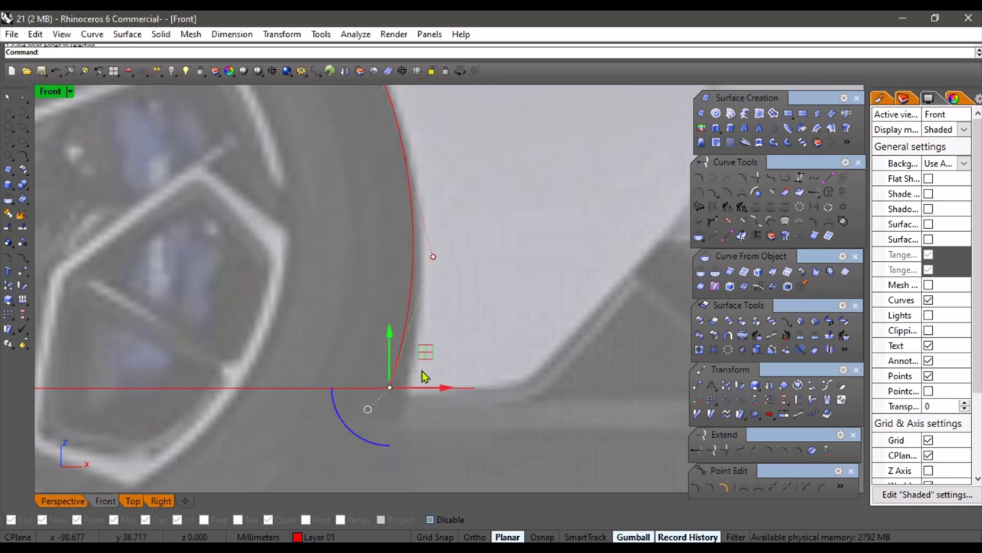
left_click_drag(429, 387, 447, 383)
Adjust the control point on the rear side of the front arch curve to follow the arch edge, and finish point editing
right_click_drag(451, 272, 449, 344)
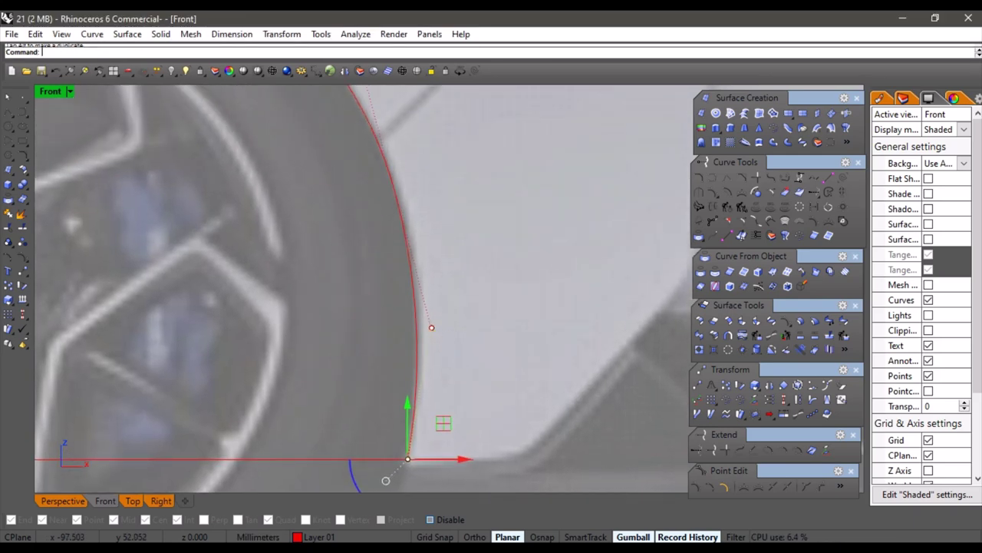
left_click(431, 328)
scroll(475, 300, "down", 4)
right_click_drag(475, 300, 482, 415)
left_click_drag(452, 377, 452, 370)
key("Escape")
key("Escape")
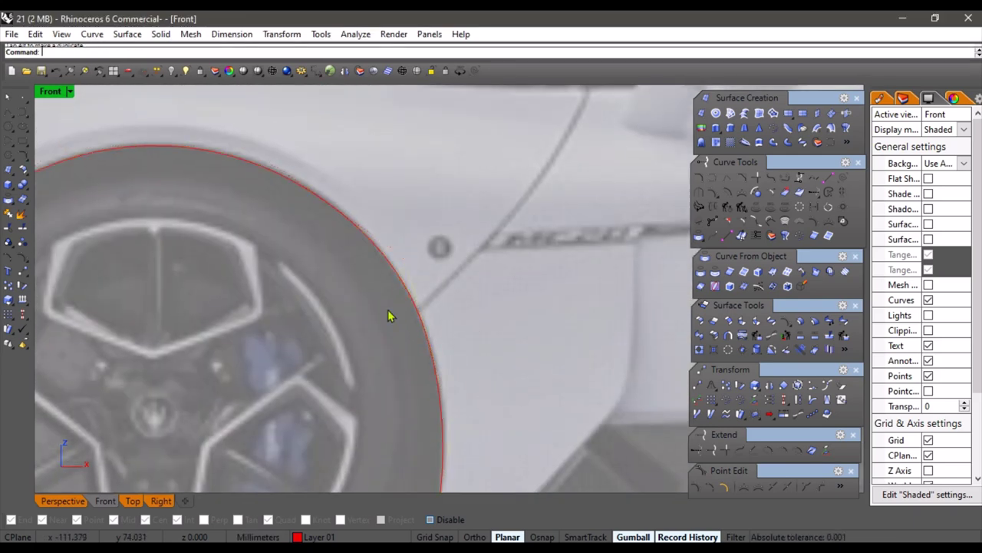
Copy the front wheel-arch curve and move the copy horizontally onto the rear wheel arch
scroll(430, 318, "down", 8)
right_click_drag(458, 356, 368, 324)
scroll(471, 357, "down", 4)
left_click(368, 328)
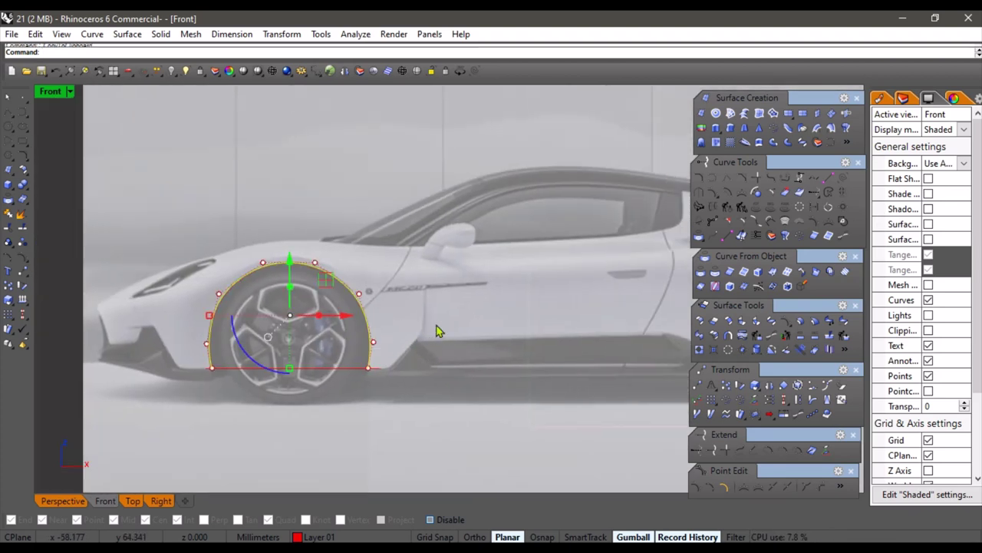
right_click_drag(493, 310, 345, 270)
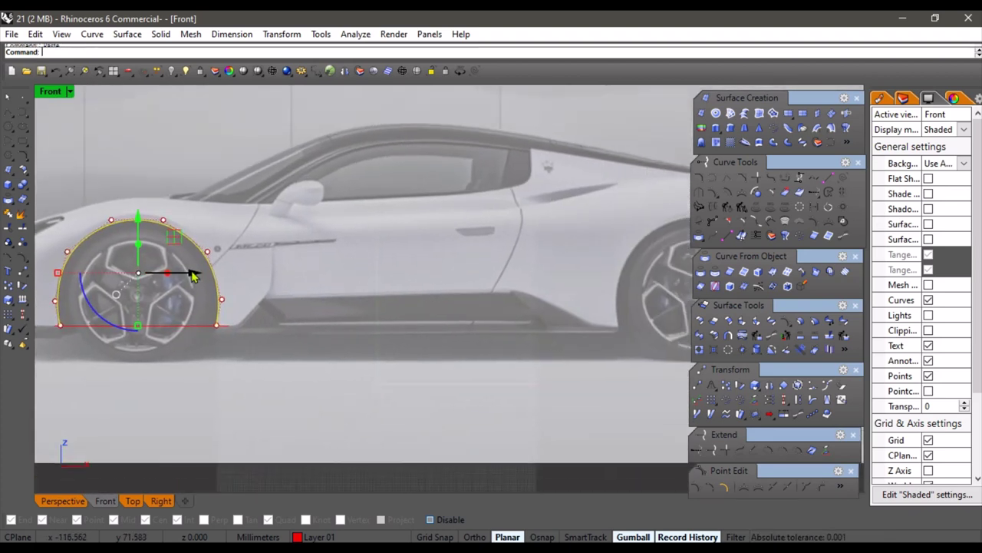
left_click_drag(192, 274, 589, 282)
scroll(648, 321, "down", 6)
right_click_drag(652, 322, 436, 350)
scroll(438, 356, "up", 4)
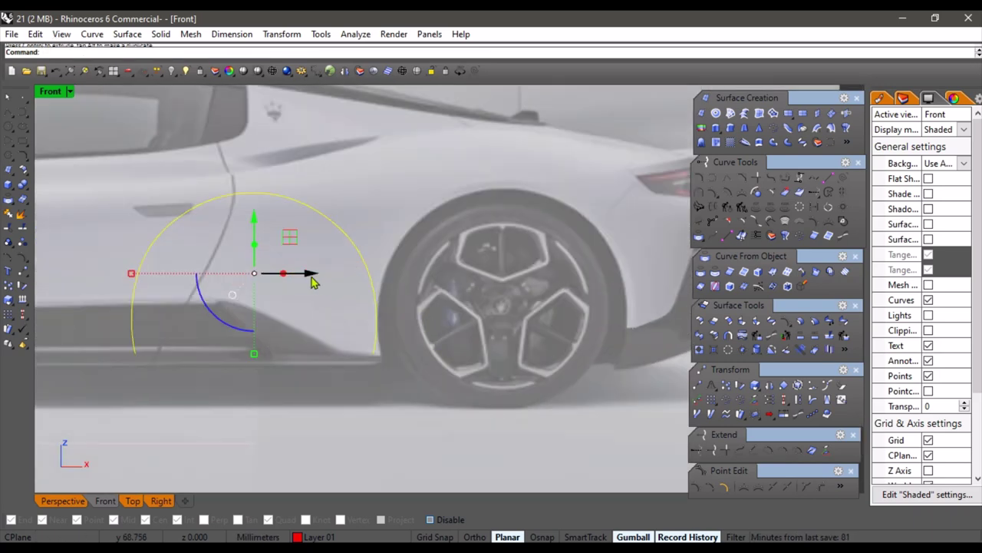
left_click_drag(312, 281, 563, 283)
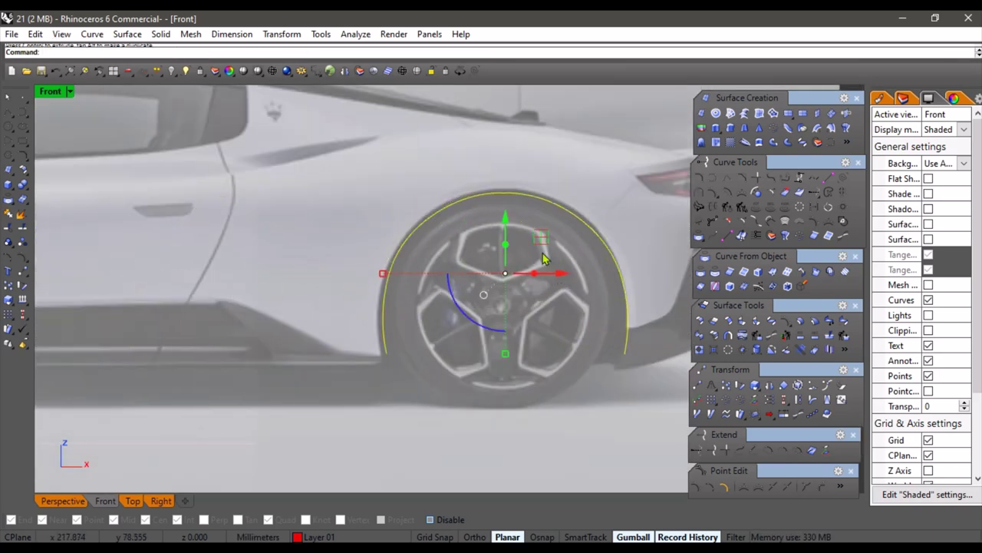
Fine-adjust the copied arch curve's position over the rear wheel arch and deselect it
scroll(543, 259, "up", 5)
left_click_drag(428, 416, 432, 408)
scroll(432, 408, "down", 6)
right_click_drag(386, 391, 356, 225)
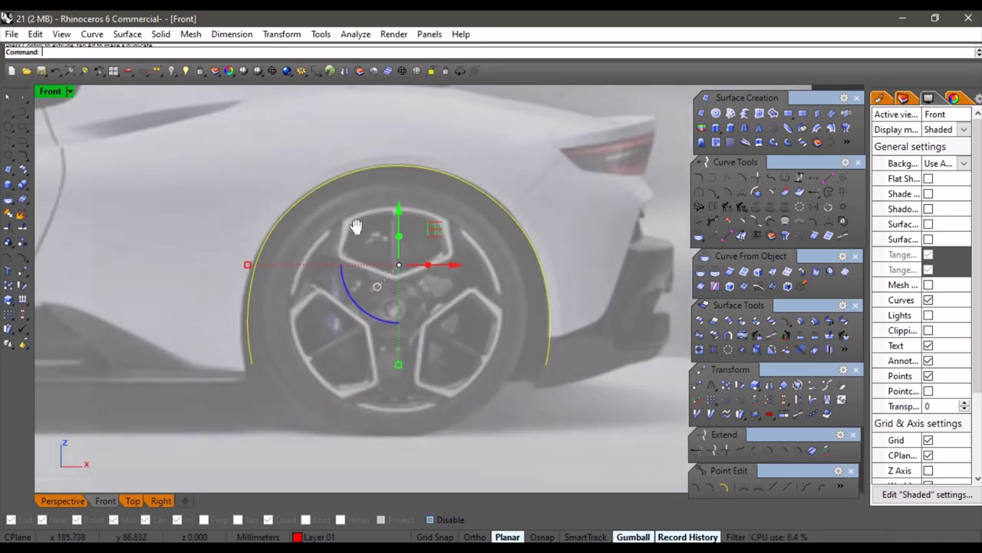
left_click(522, 271)
Reposition the lower control points on the front side of the rear arch curve to follow the photo's arch edge
left_click(247, 320)
key("F10")
scroll(221, 376, "up", 4)
scroll(254, 399, "up", 4)
left_click_drag(234, 397, 304, 236)
left_click_drag(329, 298, 259, 308)
right_click_drag(306, 275, 386, 256)
left_click_drag(258, 386, 307, 338)
left_click_drag(296, 298, 296, 287)
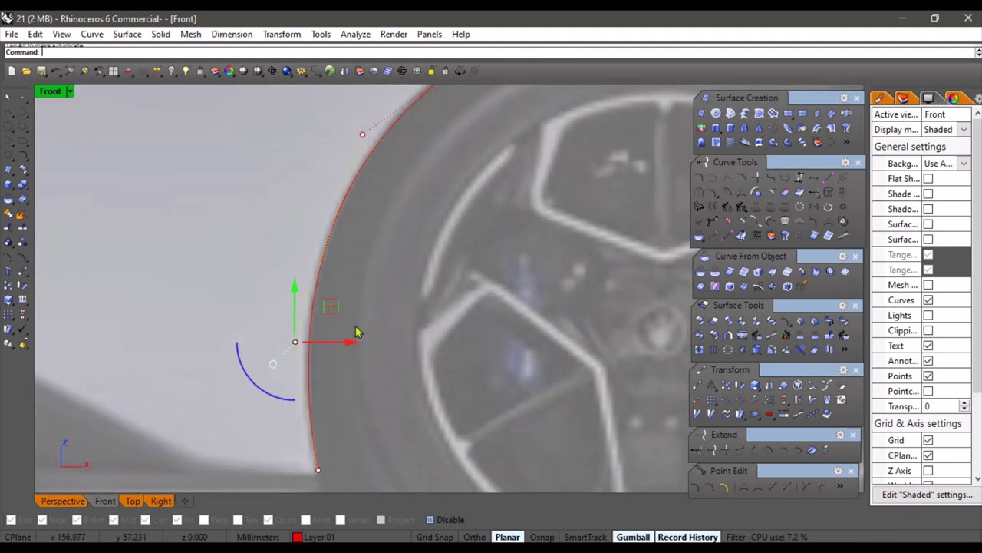
left_click_drag(350, 343, 346, 343)
Scale the rear arch curve's two top control points slightly apart horizontally to fit the top of the wheel arch
right_click_drag(469, 264, 339, 345)
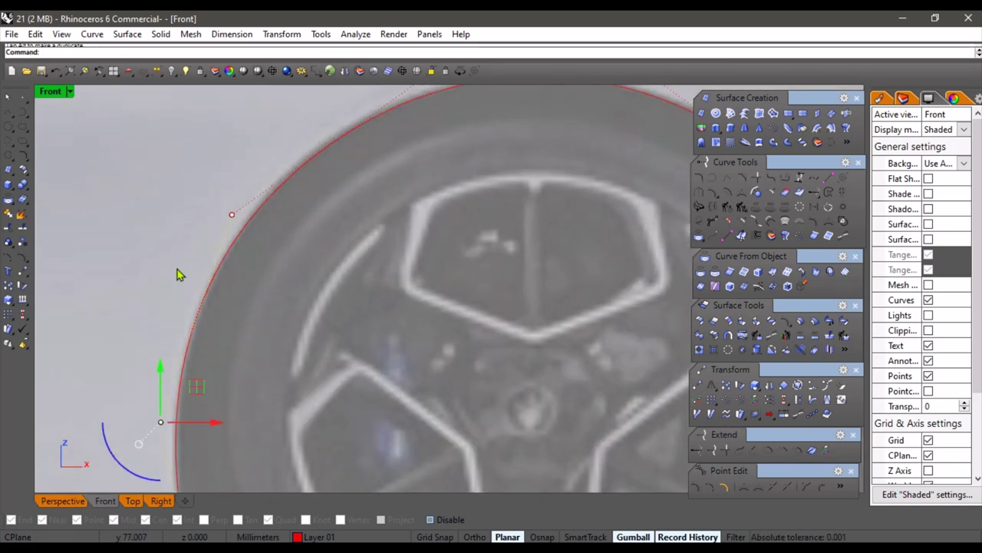
left_click_drag(177, 268, 244, 203)
right_click_drag(449, 217, 331, 325)
scroll(331, 326, "down", 4)
scroll(276, 250, "up", 2)
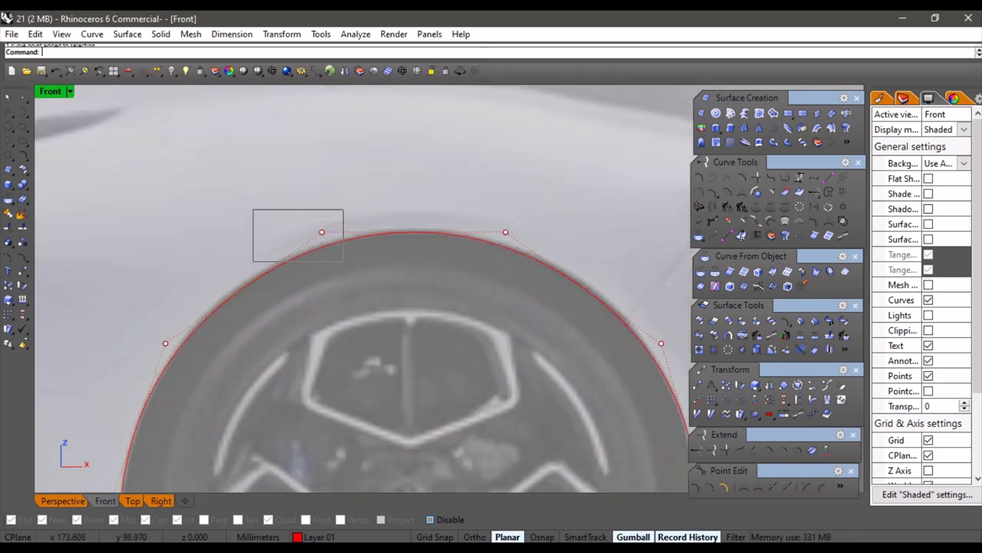
left_click_drag(272, 266, 546, 157)
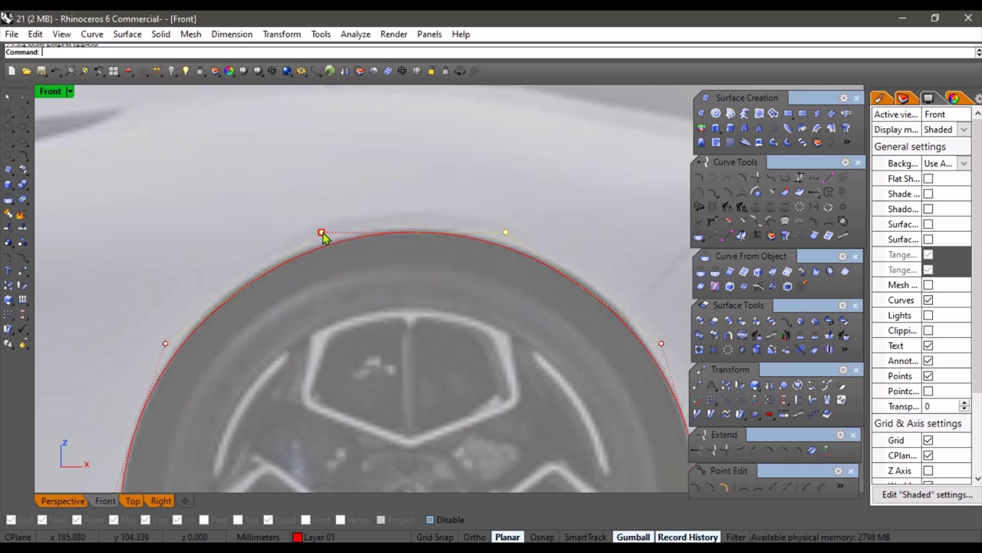
left_click_drag(323, 237, 313, 238)
left_click(491, 334)
Adjust the lower control points on the tail side of the rear arch curve horizontally to follow the photo's arch edge
right_click_drag(490, 334, 295, 247)
scroll(294, 247, "down", 4)
scroll(383, 238, "up", 2)
left_click(423, 281)
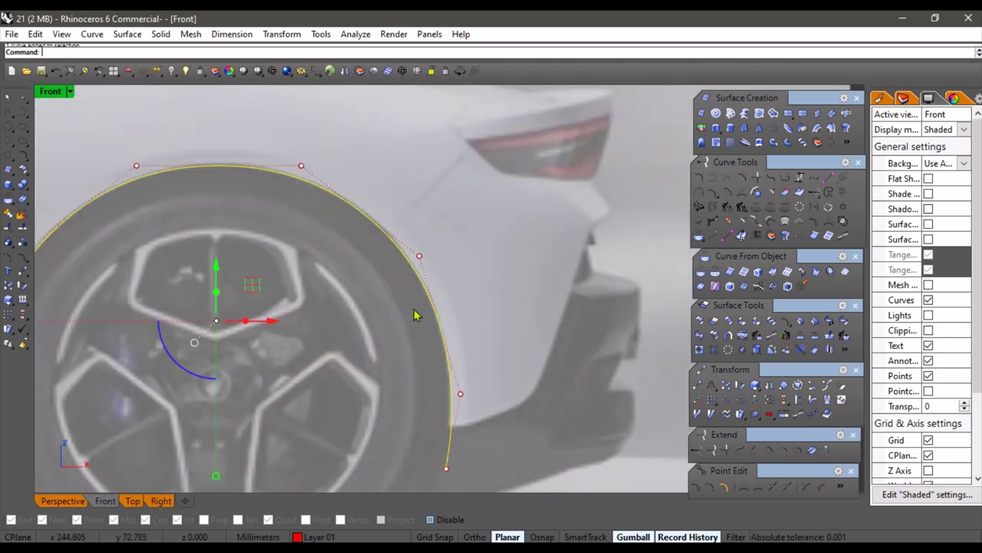
scroll(414, 314, "up", 4)
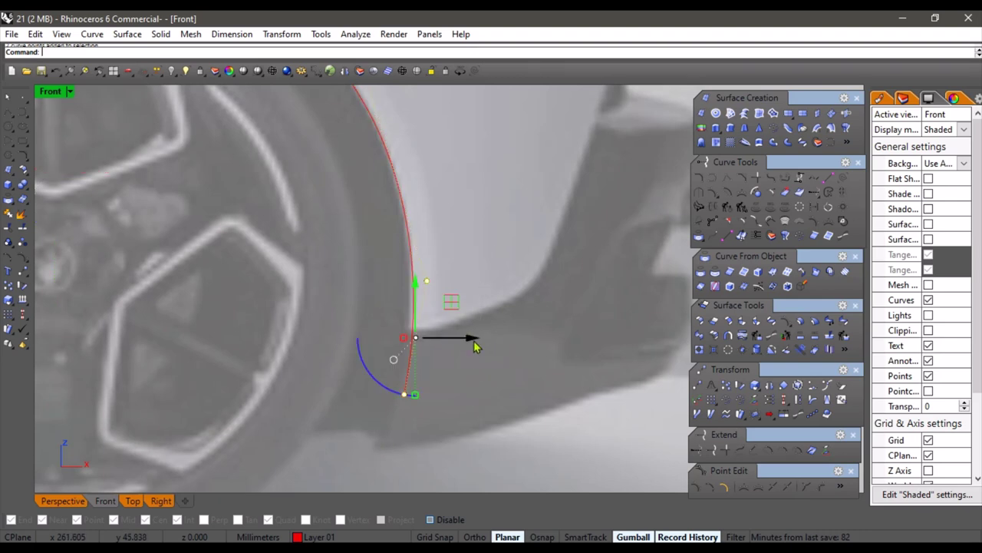
left_click_drag(474, 347, 467, 342)
left_click(323, 221)
right_click_drag(326, 222, 353, 315)
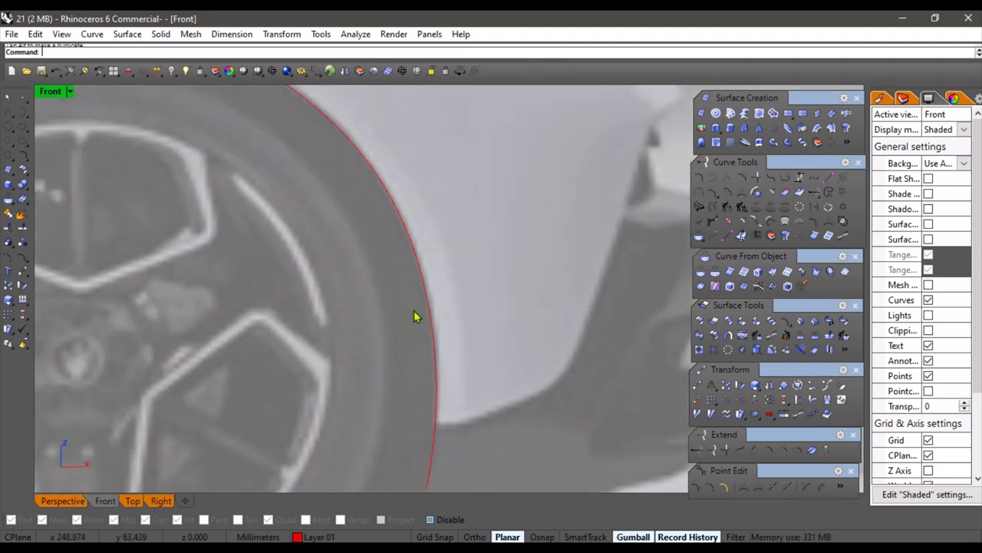
left_click(430, 311)
left_click_drag(396, 396, 453, 306)
left_click_drag(499, 357, 505, 360)
key("Escape")
Delete the lowest section of the rear arch curve's tail-side end, from its endpoint up to the bodywork's lower edge
scroll(439, 243, "down", 6)
right_click_drag(418, 279, 563, 318)
scroll(421, 285, "down", 6)
scroll(499, 337, "up", 4)
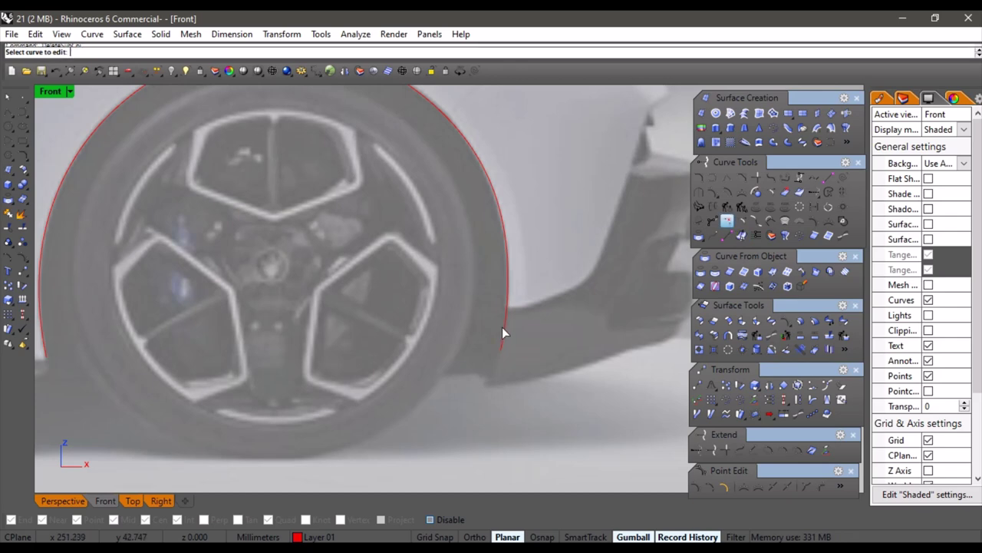
left_click(503, 332)
left_click(501, 350)
left_click(507, 305)
scroll(506, 306, "down", 4)
right_click_drag(427, 296, 464, 304)
scroll(464, 304, "down", 8)
right_click_drag(399, 318, 442, 301)
right_click_drag(262, 335, 459, 365)
left_click(231, 330)
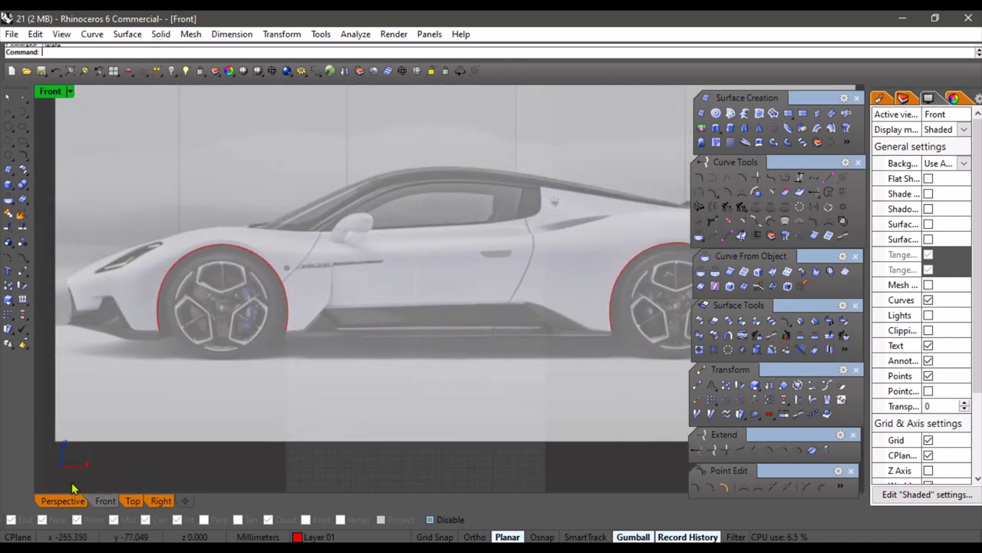
left_click(63, 501)
scroll(504, 373, "up", 4)
right_click_drag(318, 346, 386, 331)
scroll(386, 331, "down", 5)
left_click(185, 548)
scroll(612, 351, "up", 3)
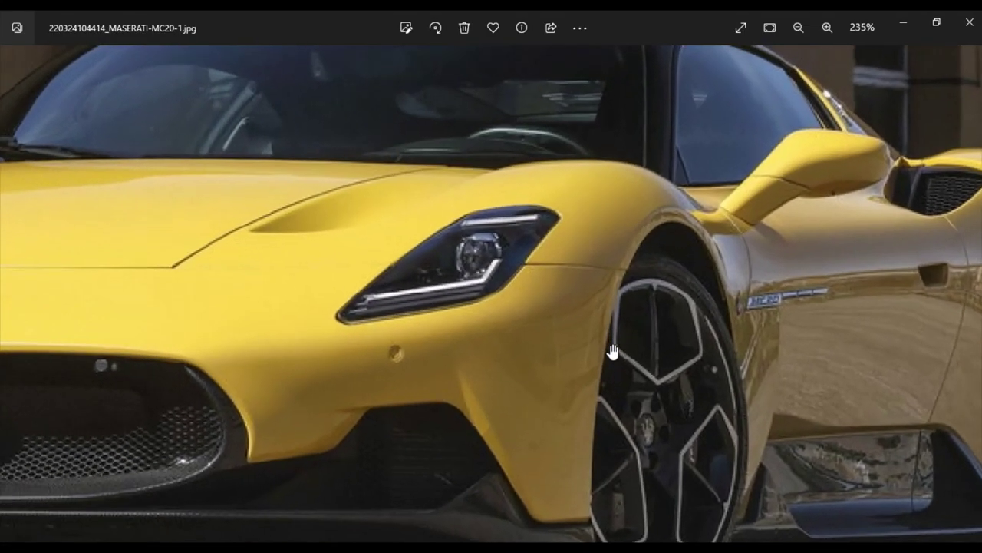
left_click_drag(612, 352, 618, 238)
scroll(618, 239, "up", 1)
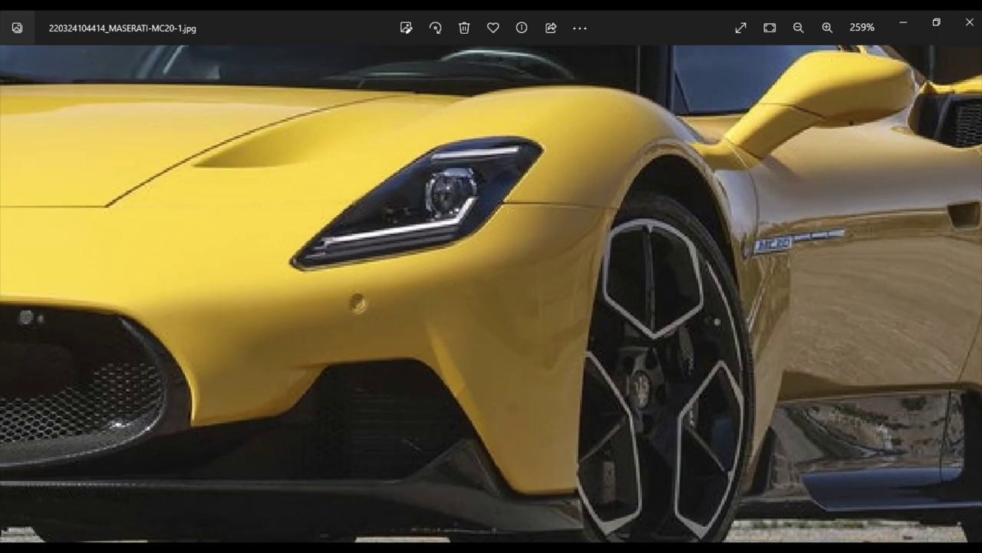
key("alt+Tab")
Show the front arch curve's control points and change the Right view to the Left view
scroll(406, 355, "up", 6)
mouse_move(406, 355)
right_mouse_down()
mouse_move(379, 353)
mouse_move(418, 354)
right_mouse_up()
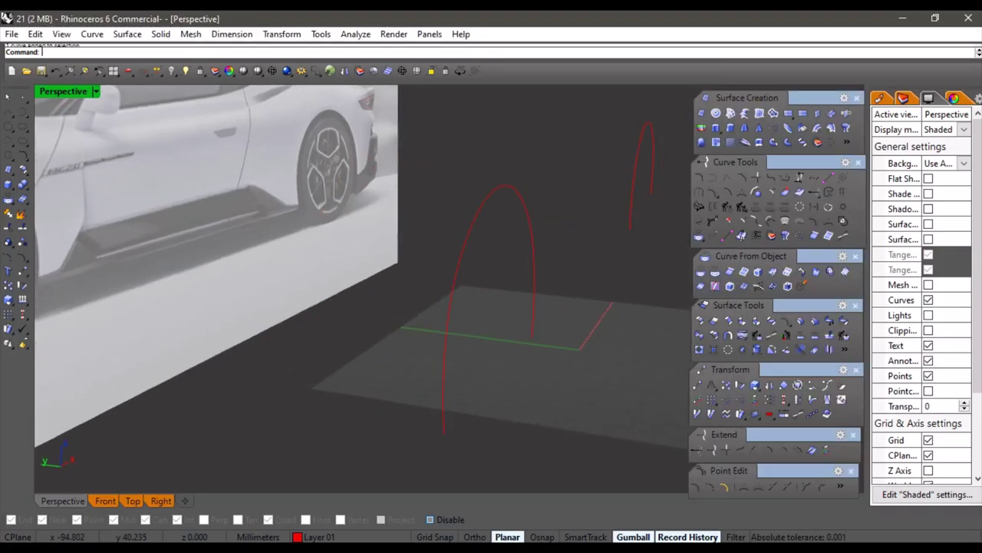
left_click(444, 427)
left_click_drag(402, 458, 471, 371)
left_click_drag(489, 278, 488, 274)
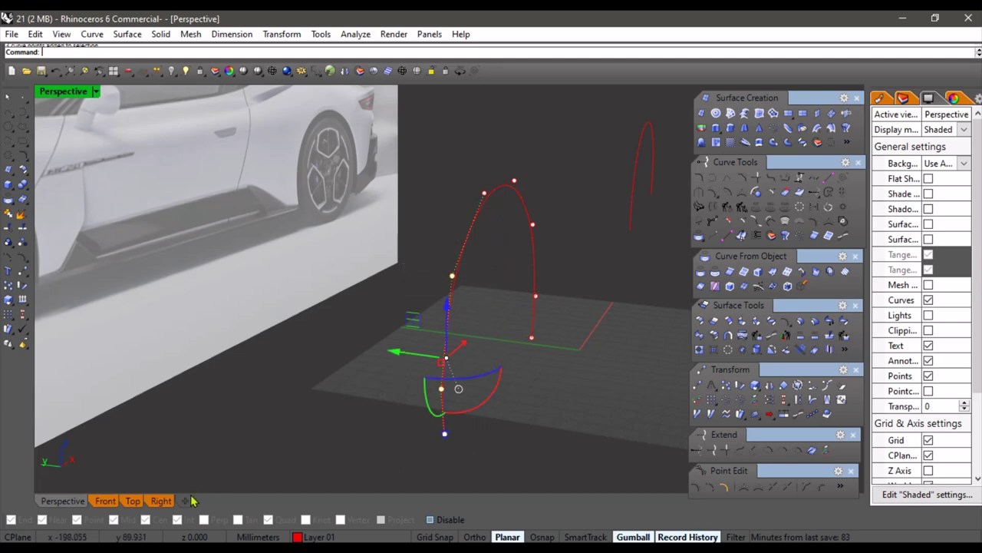
left_click(165, 504)
scroll(377, 315, "down", 10)
right_click_drag(390, 394, 402, 340)
scroll(414, 279, "up", 10)
scroll(388, 327, "up", 2)
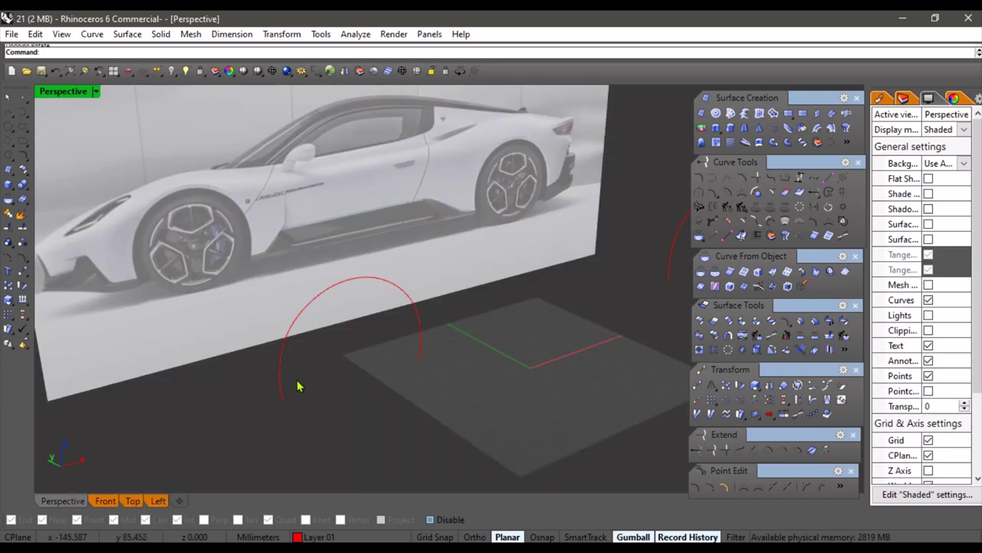
Rotate the front arch curve's three lower front-side control points slightly toward the reference image plane in the Left view, pivoting near the arch's top
left_click(282, 396)
left_click_drag(237, 428, 303, 313)
left_click(159, 500)
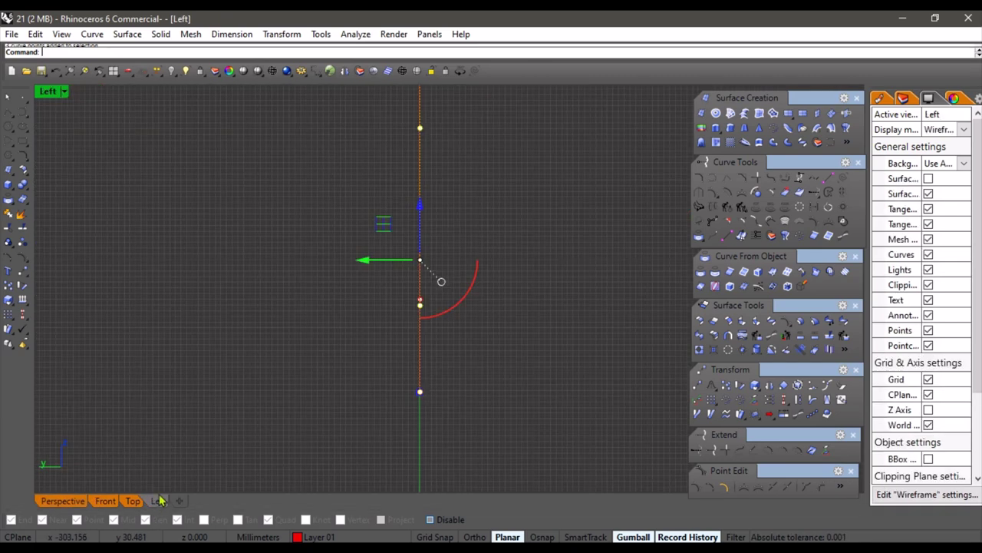
scroll(363, 460, "down", 2)
scroll(375, 359, "up", 2)
left_click(742, 399)
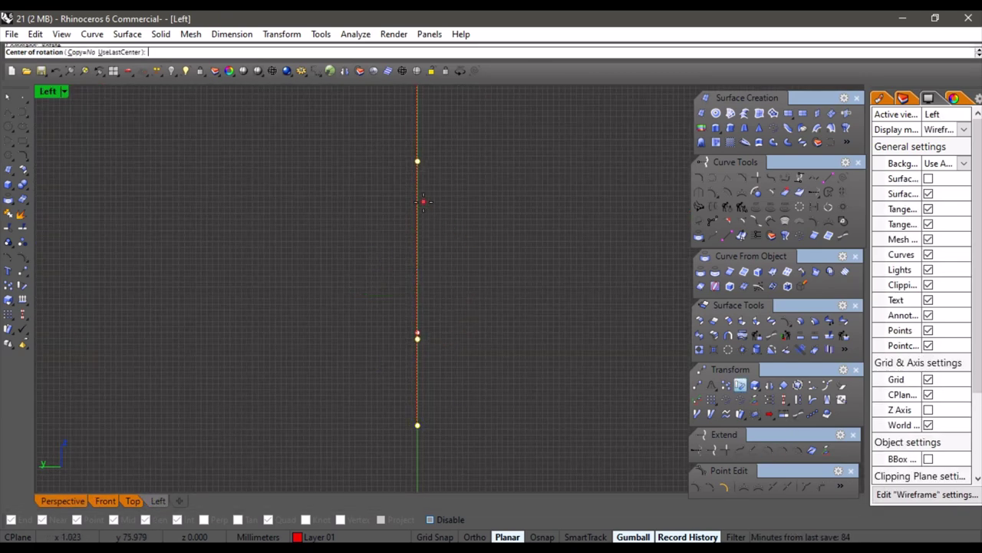
scroll(423, 202, "down", 3)
left_click(414, 195, "alt")
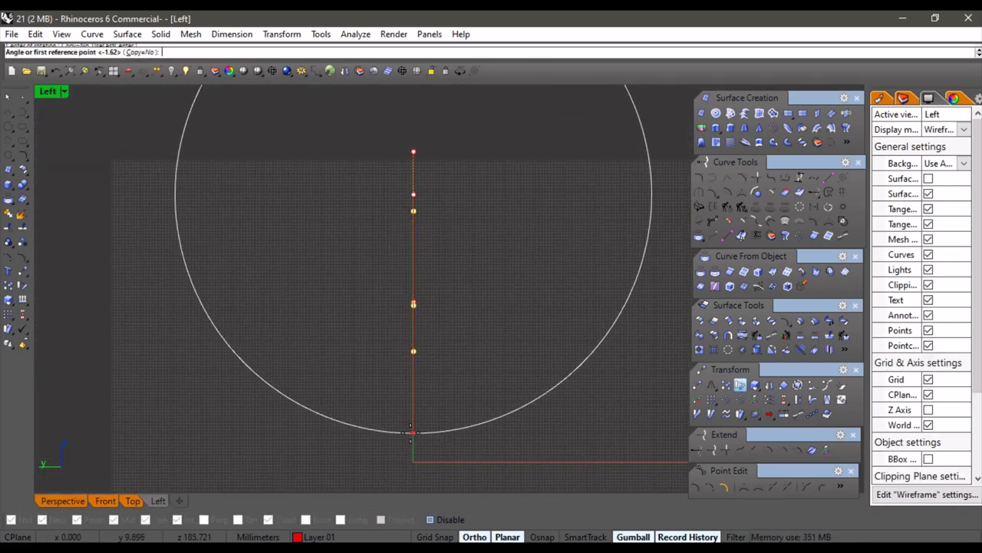
left_click(414, 431, "shift")
scroll(392, 428, "up", 4)
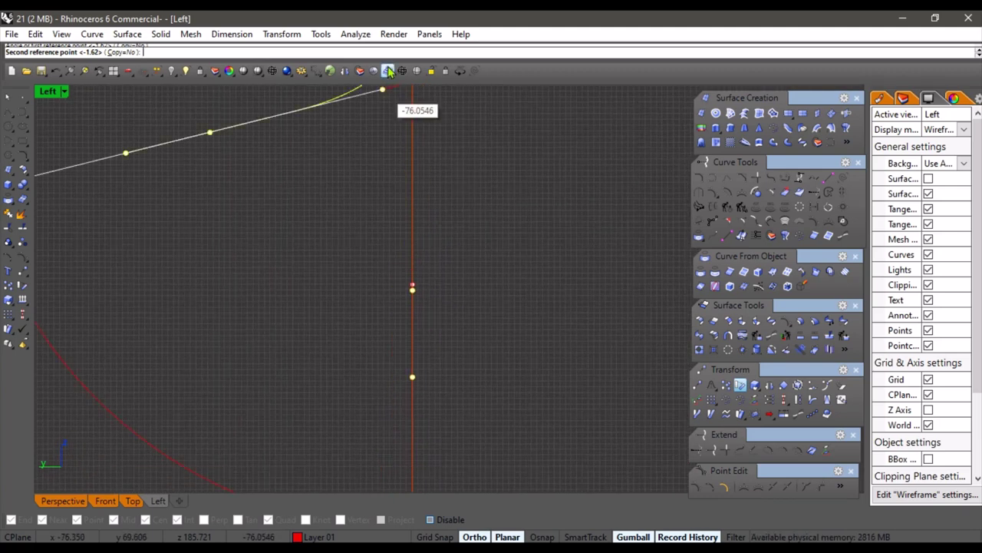
left_click(405, 323)
scroll(447, 307, "down", 4)
left_click(502, 385)
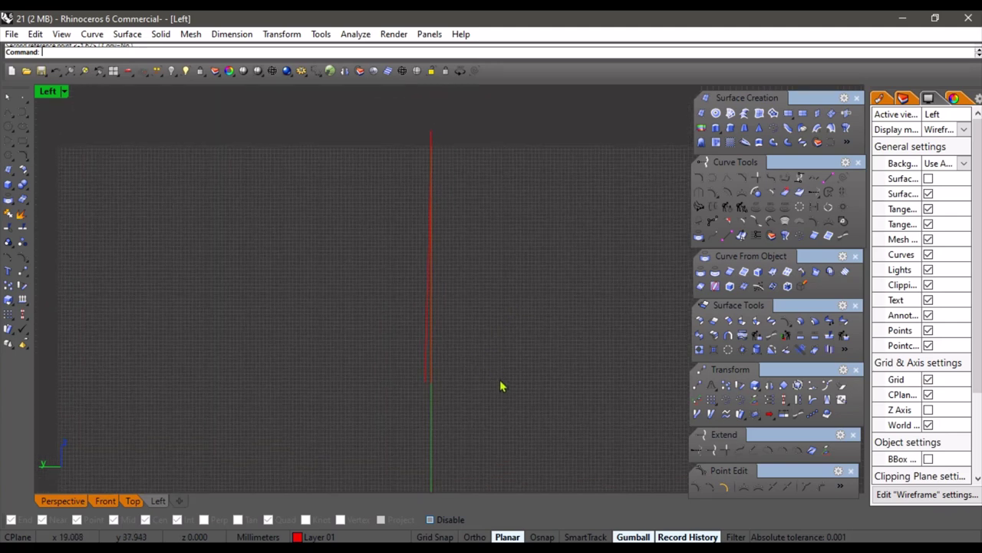
Bend the front arch curve's lower control points on its rear side slightly toward the reference image plane, using a vertical spine in the Left view
left_click(80, 500)
scroll(422, 322, "up", 3)
right_click_drag(421, 322, 375, 342)
scroll(325, 342, "up", 4)
left_click(410, 373)
key("F10")
right_click_drag(403, 380, 311, 429)
left_click_drag(325, 438, 411, 270)
right_click_drag(434, 370, 333, 453)
left_click(160, 501)
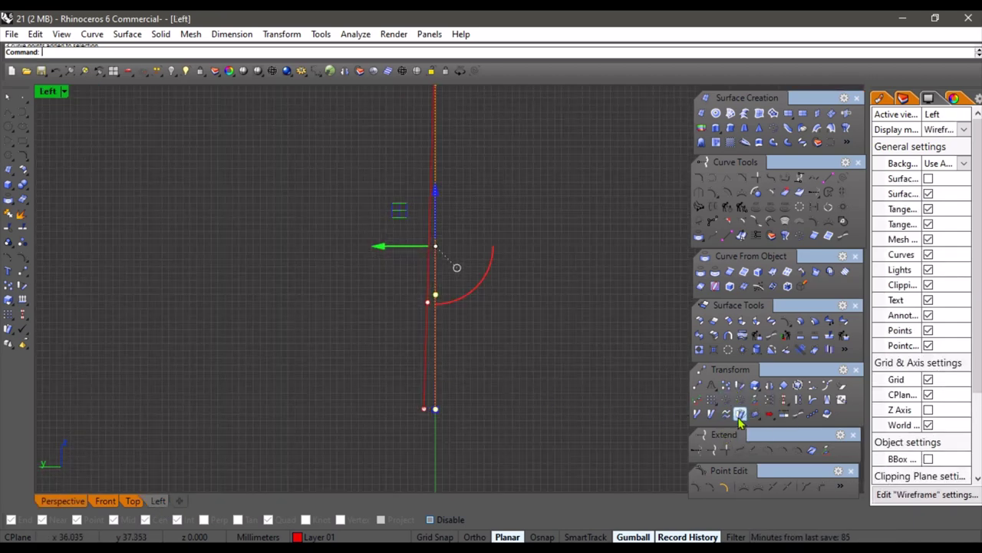
left_click(811, 415)
scroll(465, 338, "down", 4)
left_click(432, 170, "alt")
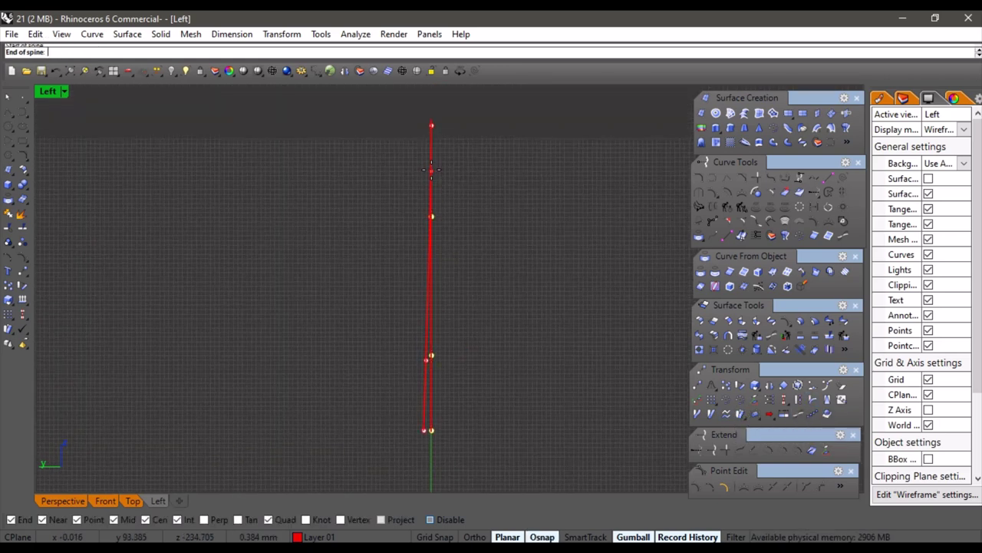
left_click(435, 444)
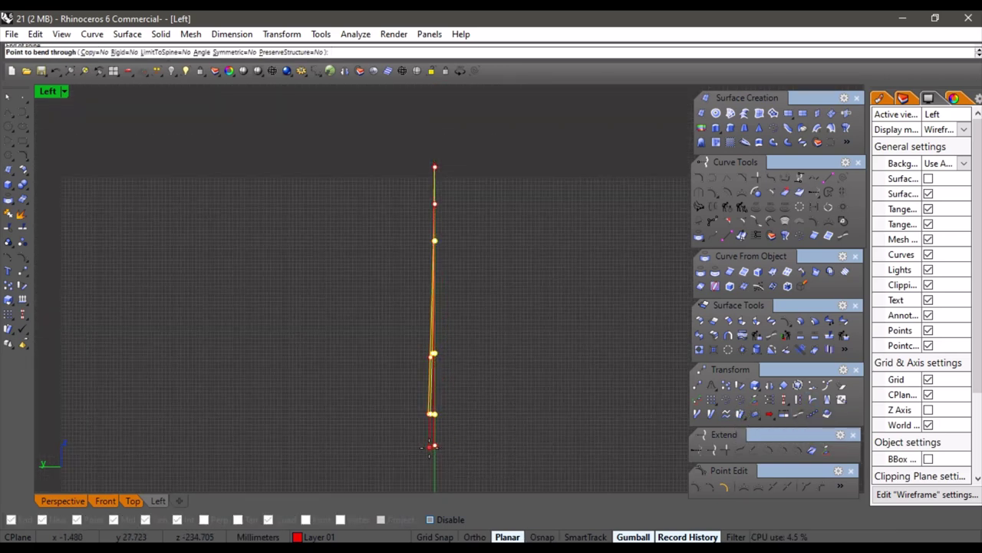
left_click(427, 447)
right_click_drag(354, 398, 314, 416)
scroll(314, 416, "up", 4)
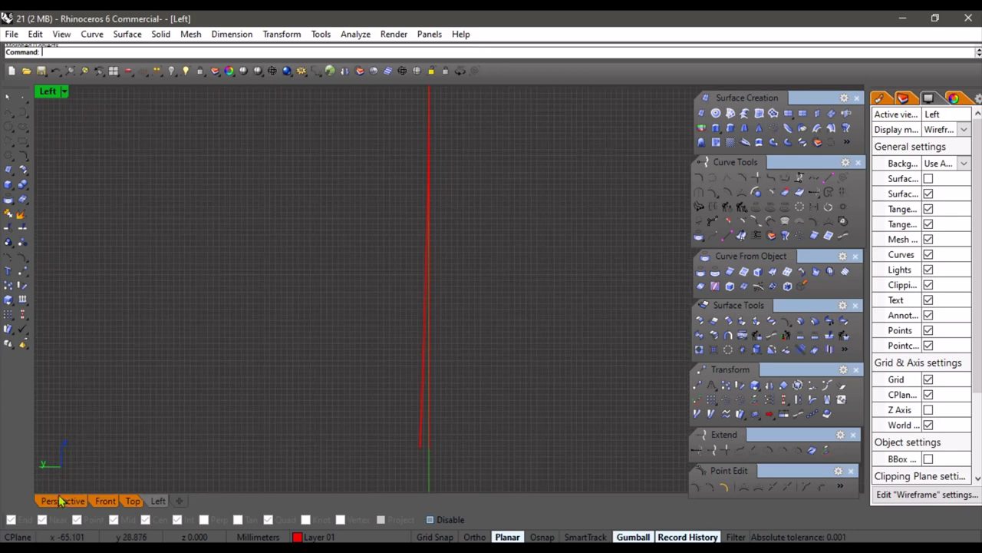
Inspect the reshaped front arch curve from several angles in the Perspective view
left_click(62, 500)
mouse_move(395, 404)
right_mouse_down()
mouse_move(407, 405)
mouse_move(412, 361)
mouse_move(522, 353)
right_mouse_up()
scroll(412, 361, "down", 7)
scroll(438, 336, "up", 5)
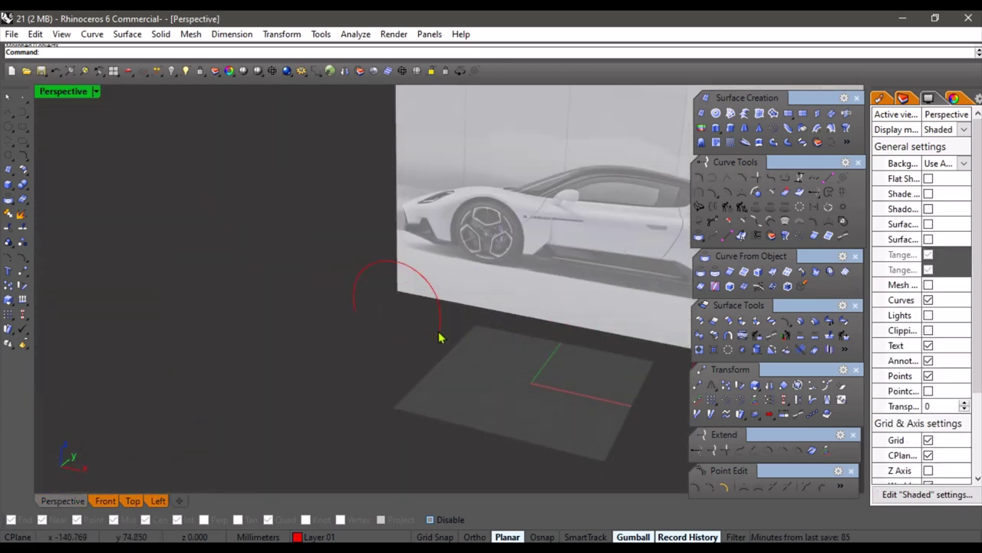
scroll(472, 381, "up", 4)
right_click_drag(438, 335, 415, 368)
scroll(414, 330, "down", 5)
Examine the wheel arches in the Maserati MC20 reference photos, including the rear arch of the yellow car, and return to Rhinoceros
left_click_drag(419, 372, 394, 379)
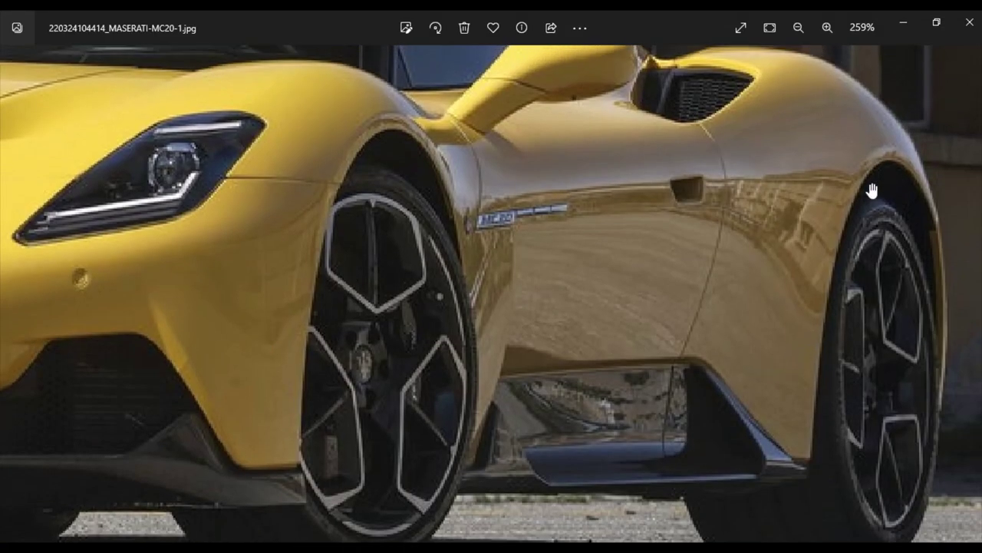
left_click_drag(926, 162, 820, 248)
left_click(974, 294)
scroll(577, 376, "up", 4)
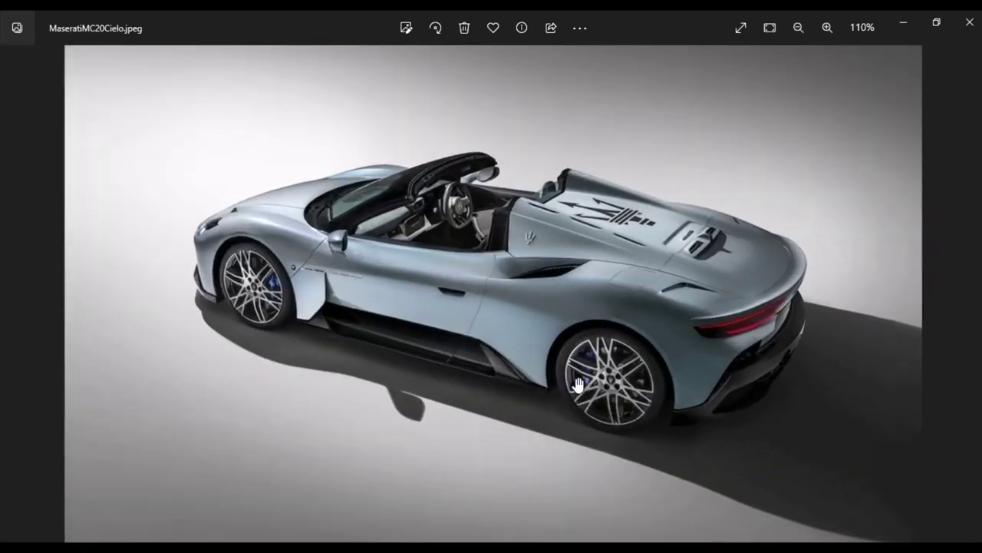
left_click(973, 294)
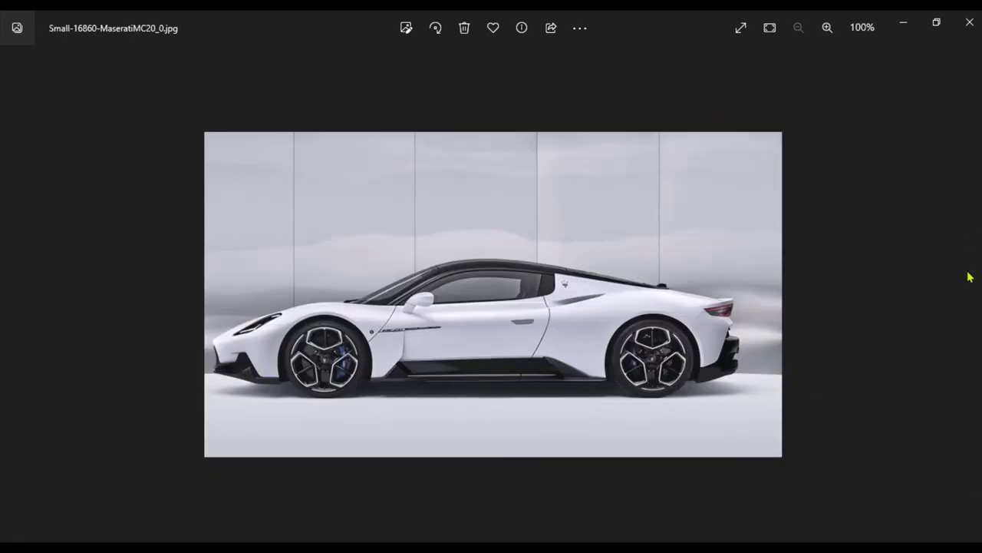
left_click(7, 296)
left_click(7, 282)
scroll(806, 331, "up", 4)
left_click_drag(750, 320, 691, 265)
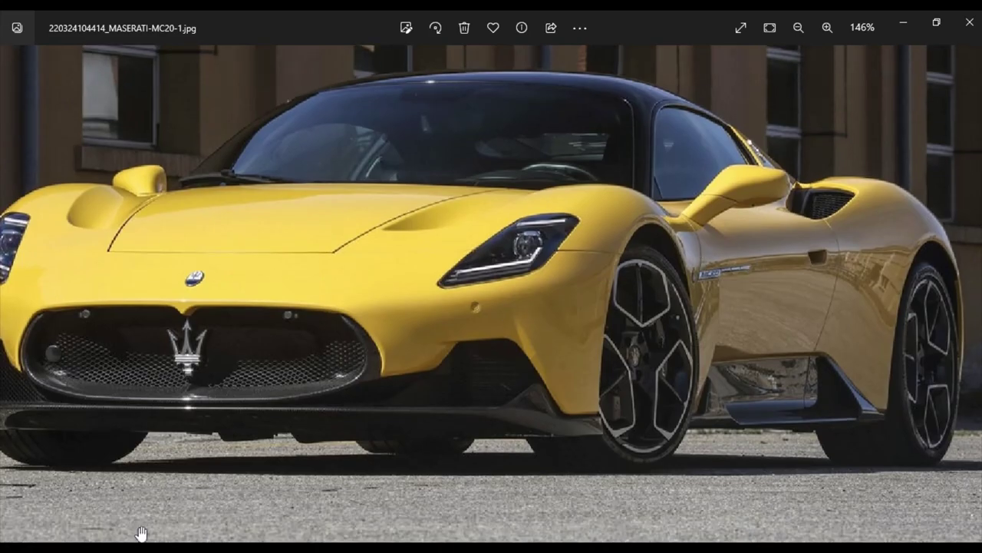
left_click(160, 546)
scroll(530, 288, "up", 5)
right_click_drag(511, 307, 441, 409)
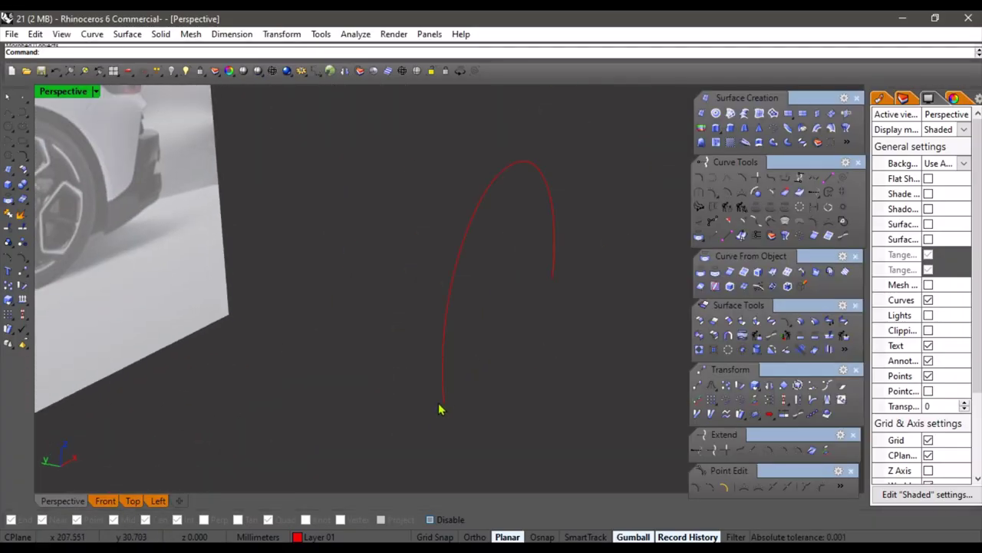
left_click(441, 405)
left_click_drag(367, 455, 607, 231)
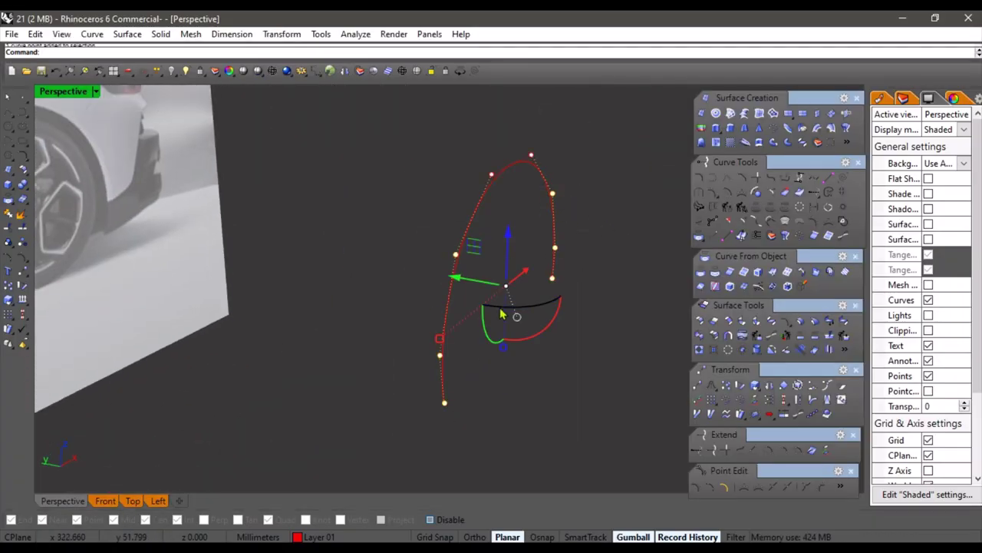
left_click(158, 500)
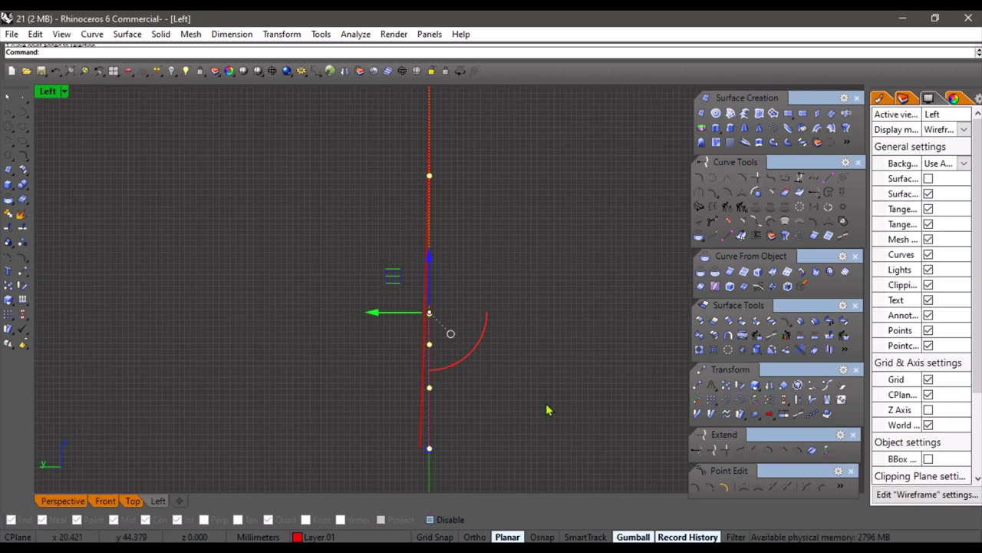
left_click(63, 501)
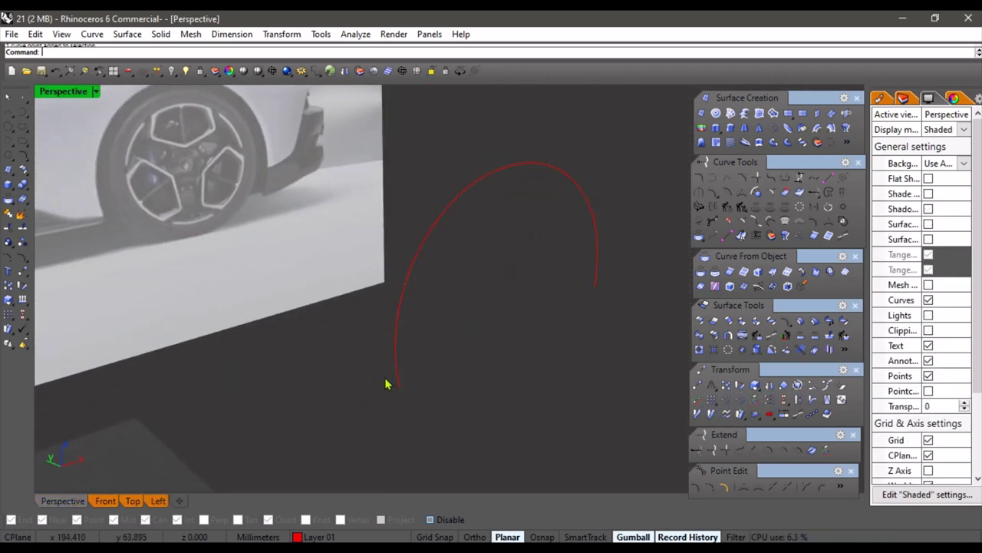
Bend the rear arch curve's lower front-side control points toward the reference image plane, using a vertical spine in the Left view
left_click(396, 376)
left_click_drag(343, 410, 482, 235)
left_click(158, 500)
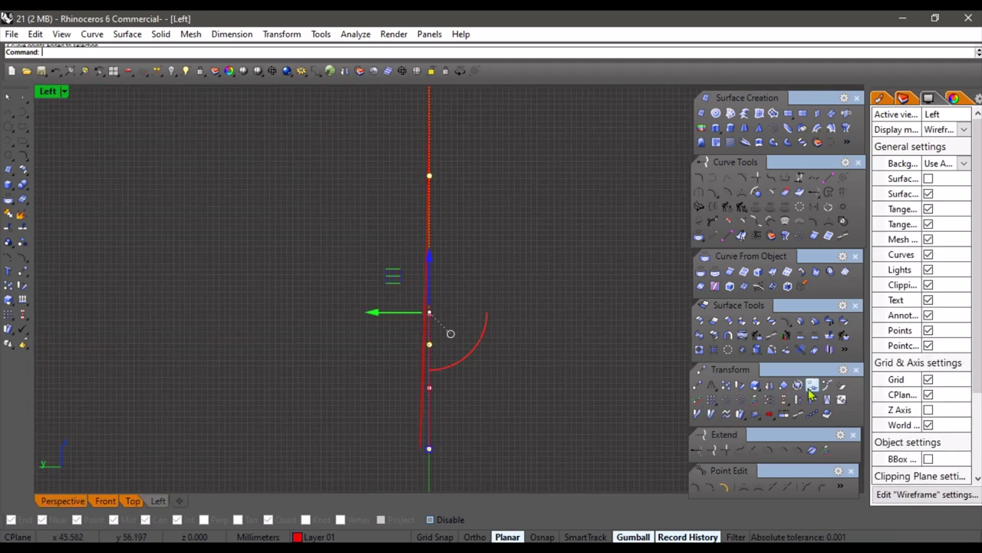
left_click(784, 401)
scroll(499, 207, "down", 6)
right_click_drag(498, 207, 465, 232)
left_click(425, 184)
left_click(412, 396, "shift")
scroll(401, 399, "up", 6)
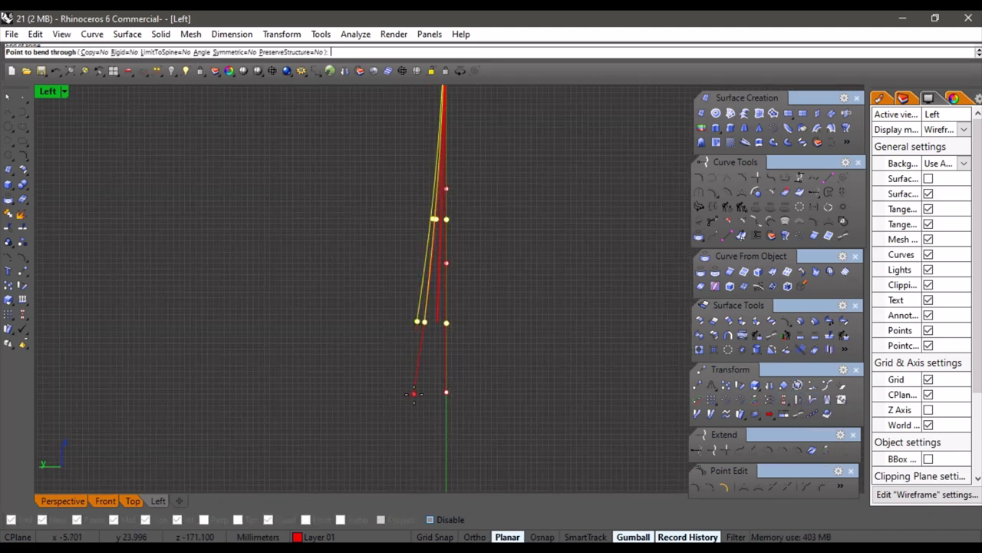
left_click(419, 393)
left_click(446, 395)
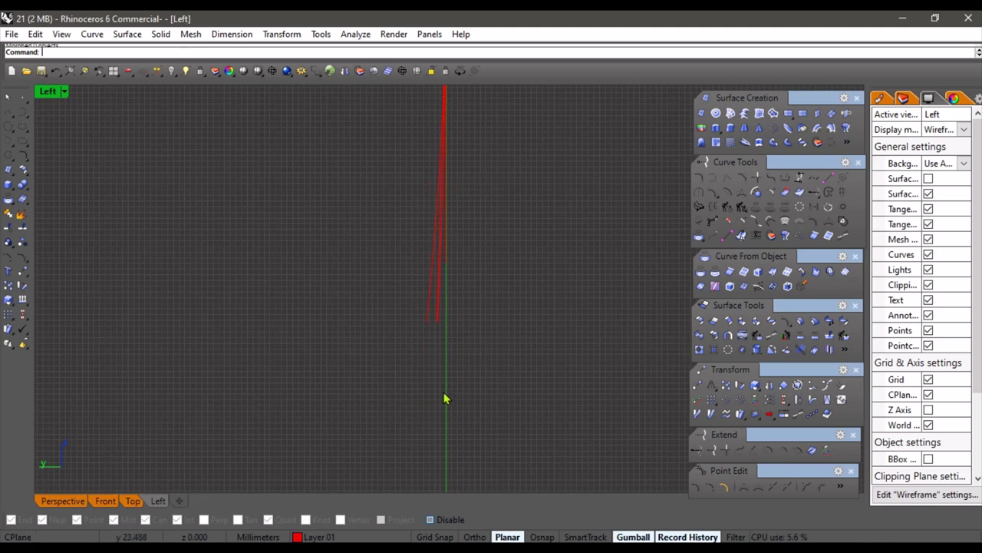
Rotate the rear arch curve's lower rear-side control points slightly toward the reference image plane about a point near its top in the Left view
scroll(439, 359, "down", 4)
right_click_drag(441, 361, 390, 380)
left_click(79, 500)
left_click(469, 332)
key("F10")
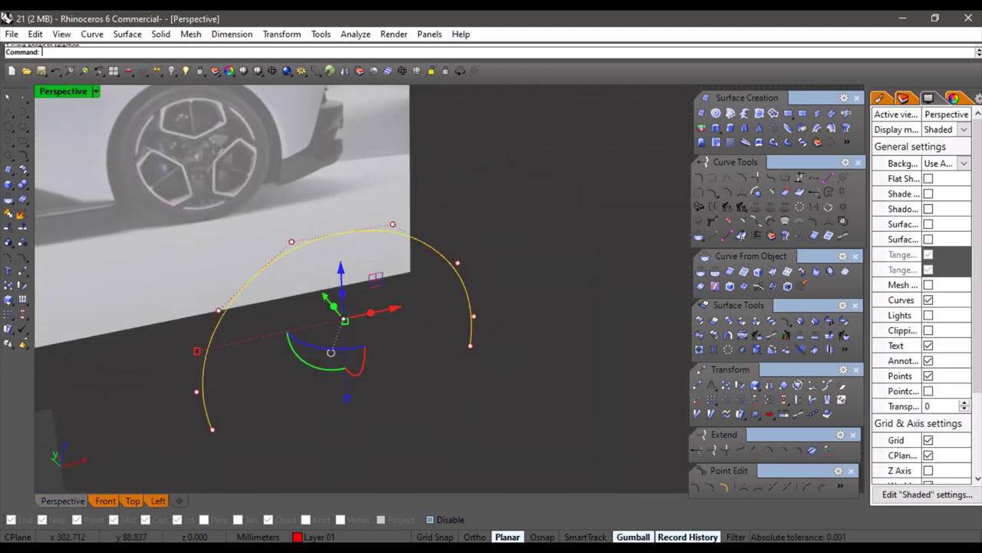
left_click_drag(418, 389, 534, 247)
left_click(157, 500)
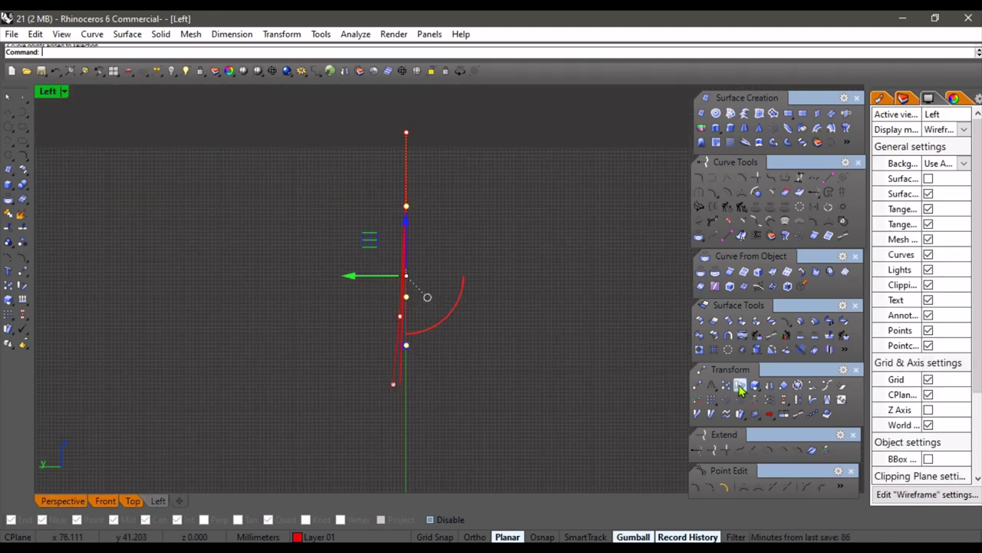
left_click(740, 389)
left_click(406, 158, "alt")
left_click(406, 420, "shift")
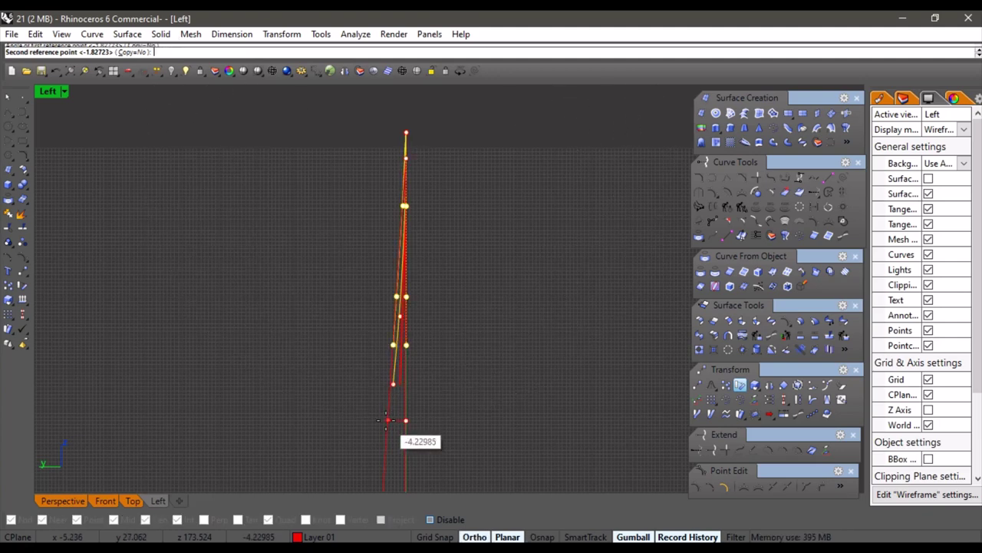
scroll(382, 419, "up", 3)
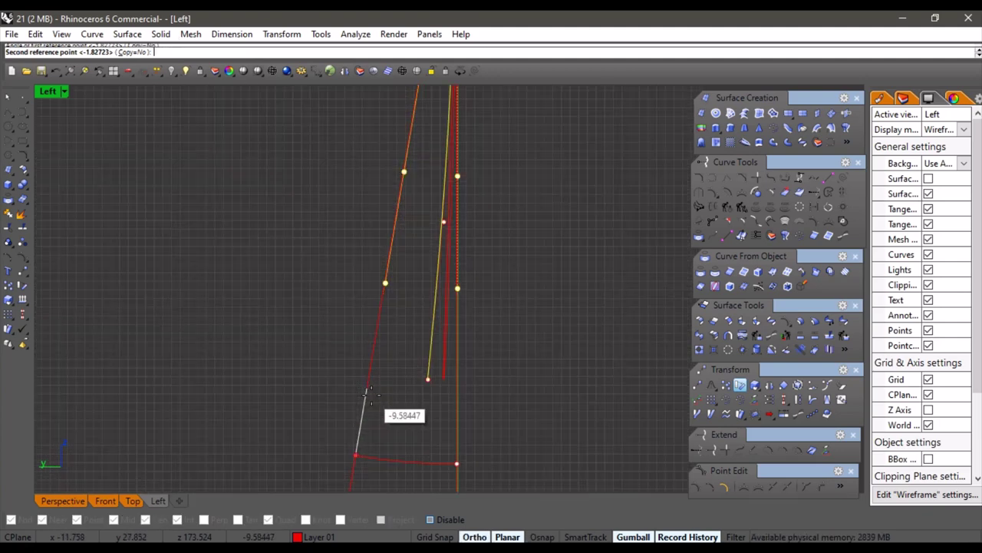
left_click(458, 430, "shift")
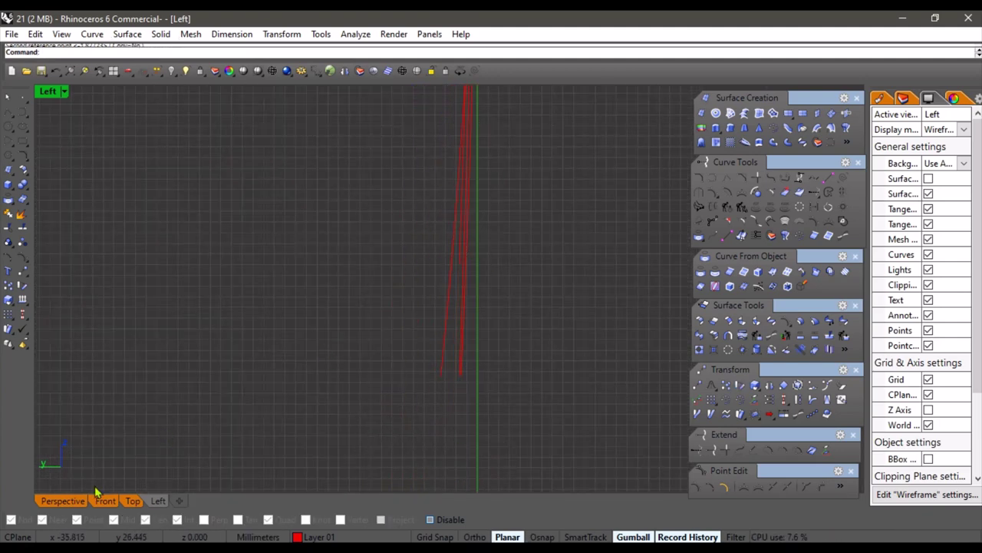
Inspect both reshaped wheel-arch curves against the side-view image from several angles in the Perspective view
left_click(73, 501)
scroll(450, 324, "down", 4)
right_click_drag(450, 324, 395, 338)
scroll(407, 326, "up", 3)
left_click_drag(413, 324, 391, 341)
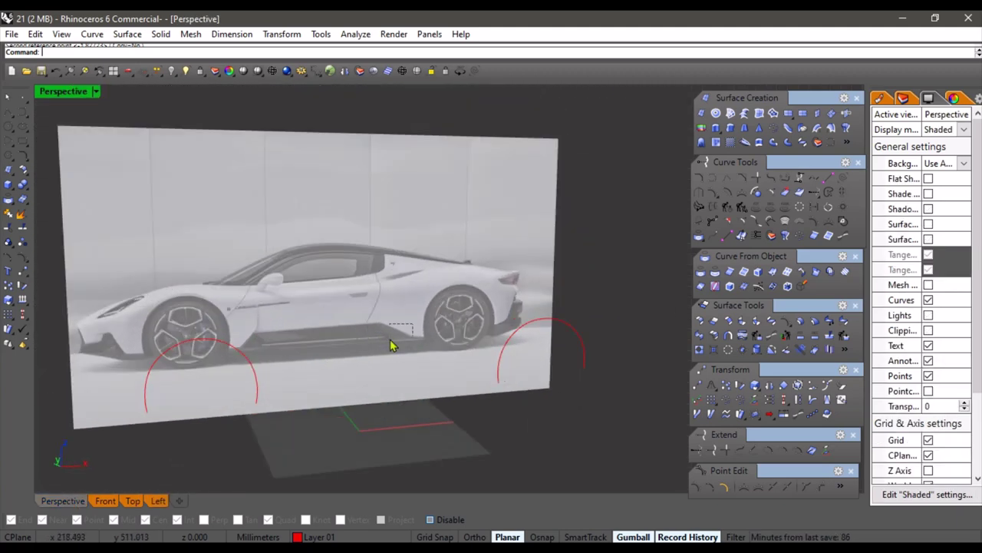
right_click_drag(390, 340, 374, 362)
right_click_drag(374, 363, 394, 340, "shift")
scroll(362, 298, "up", 2)
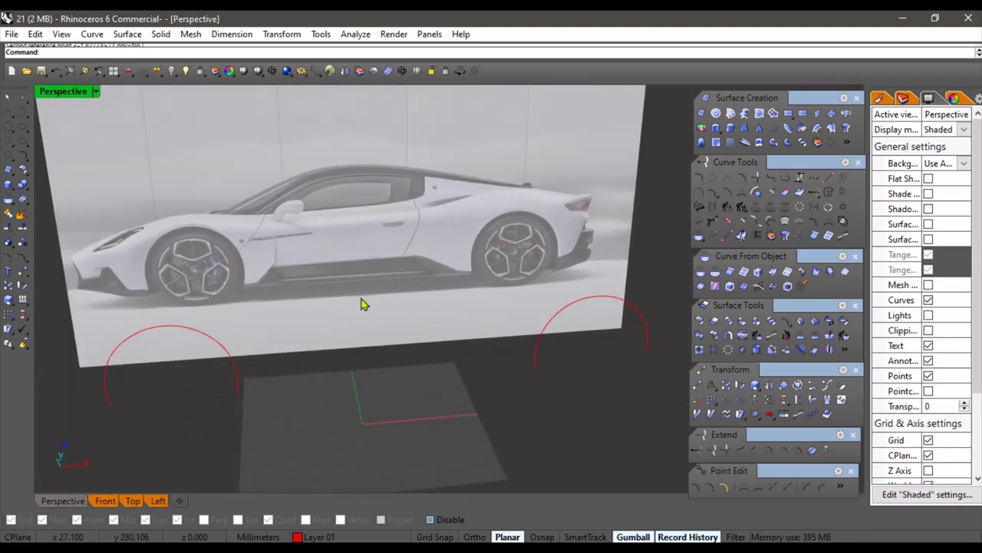
Draw a straight interpolated curve about 310 mm long in the Front view, from the front arch's upper rear side to the rear arch's top
left_click(111, 502)
scroll(299, 445, "down", 4)
right_click_drag(299, 446, 297, 391)
scroll(389, 341, "up", 6)
left_click(712, 178)
scroll(259, 241, "up", 6)
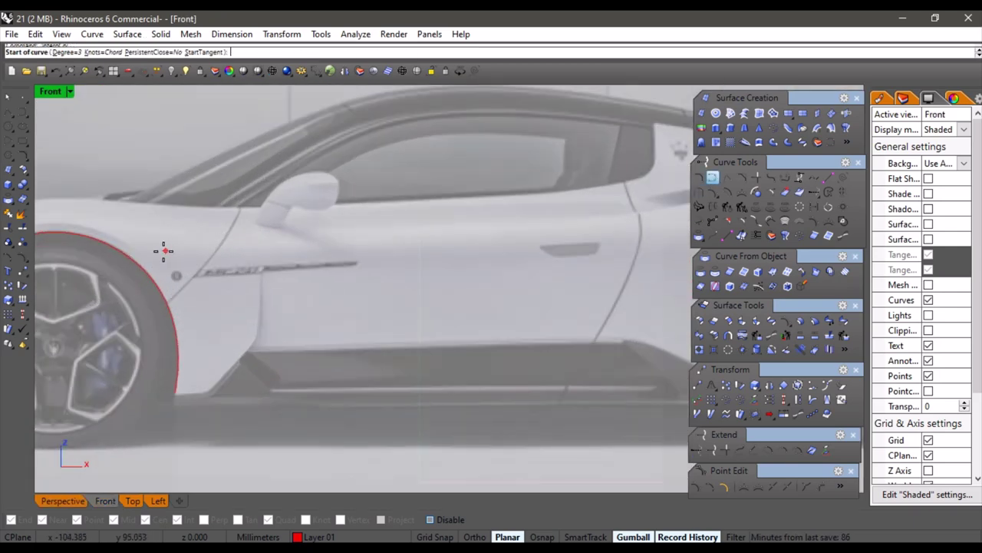
key("alt")
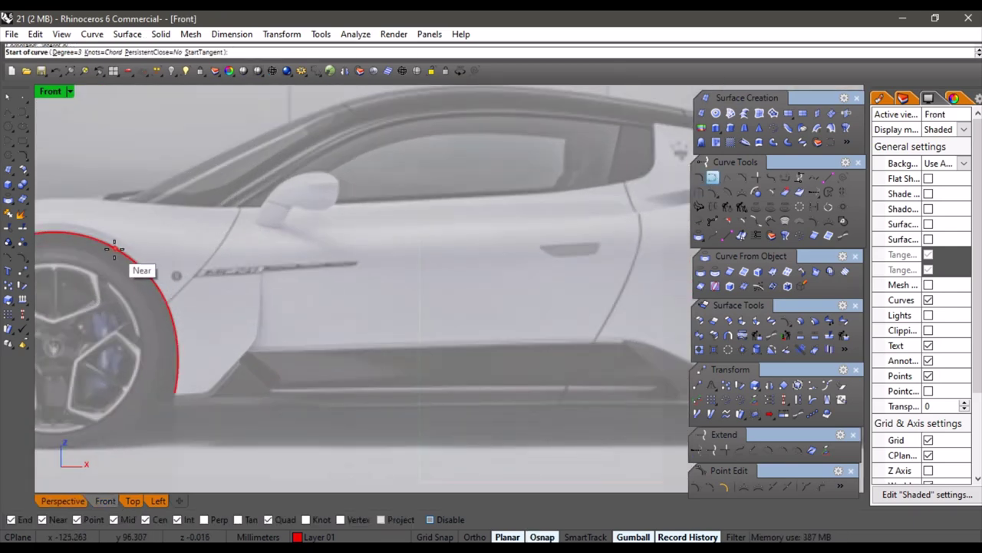
left_click(114, 249)
scroll(429, 266, "down", 4)
right_click_drag(583, 253, 438, 268)
key("alt")
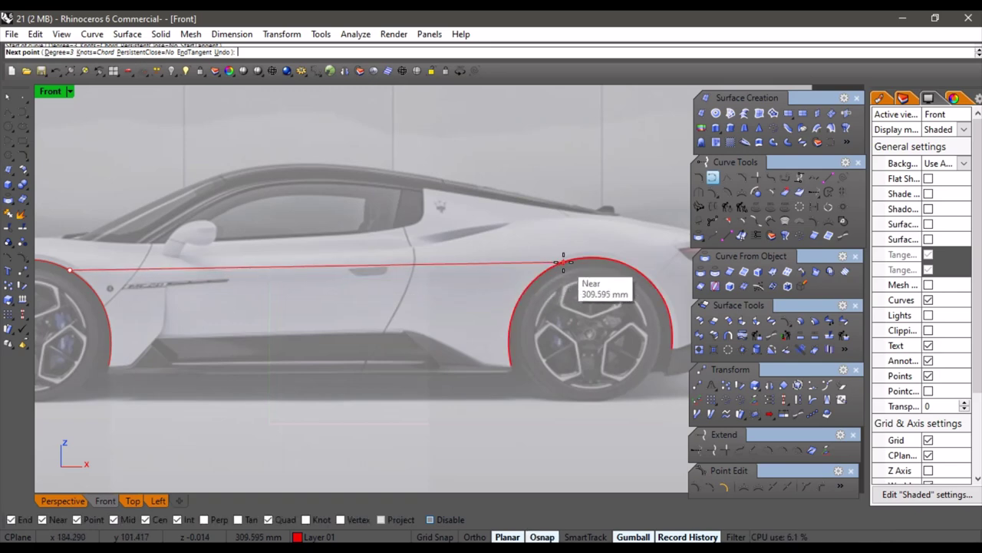
left_click(573, 258, "alt")
right_click(547, 276)
scroll(384, 276, "down", 4)
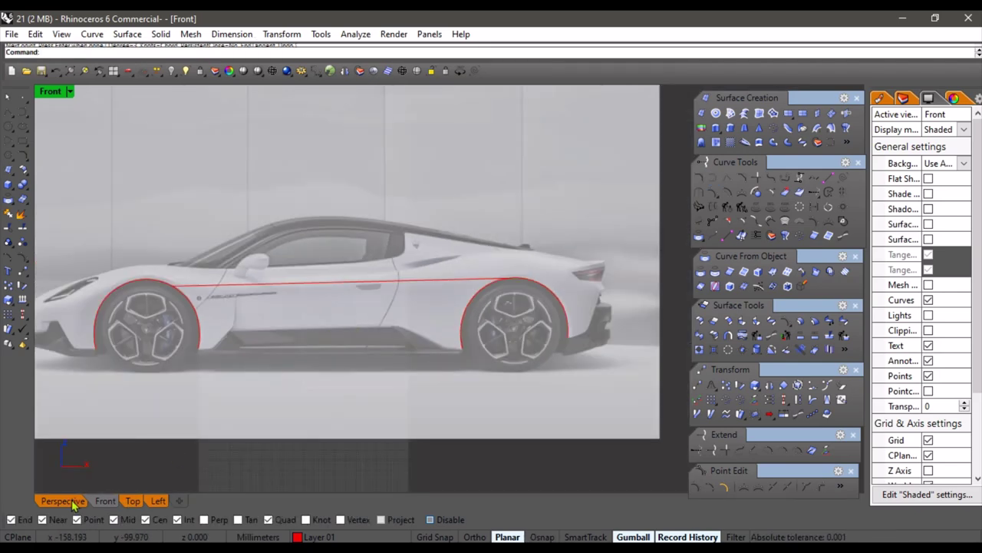
Move the long connecting curve slightly toward the reference image plane along the Y axis in the Perspective view
left_click(72, 502)
right_click_drag(376, 338, 465, 366)
scroll(458, 379, "up", 4)
left_click(473, 355)
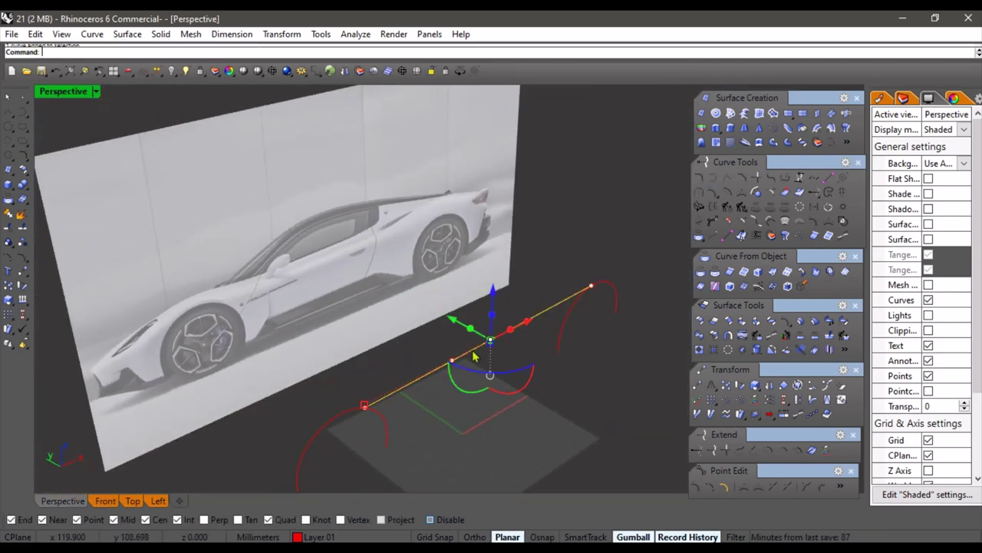
left_click_drag(452, 321, 435, 313)
left_click(287, 489)
right_click_drag(475, 365, 403, 346)
right_click_drag(452, 382, 205, 304)
Draw a vertical interpolated curve about 65 mm long downward from the connecting curve's front end, finishing it in the Front view
left_click(713, 178)
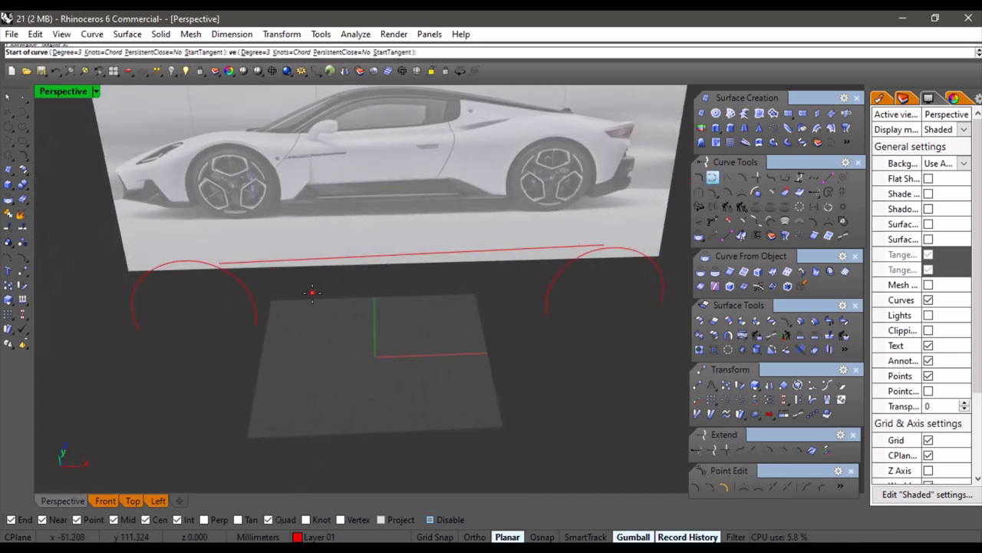
right_click_drag(312, 290, 292, 287)
scroll(290, 288, "up", 6)
left_click(261, 282)
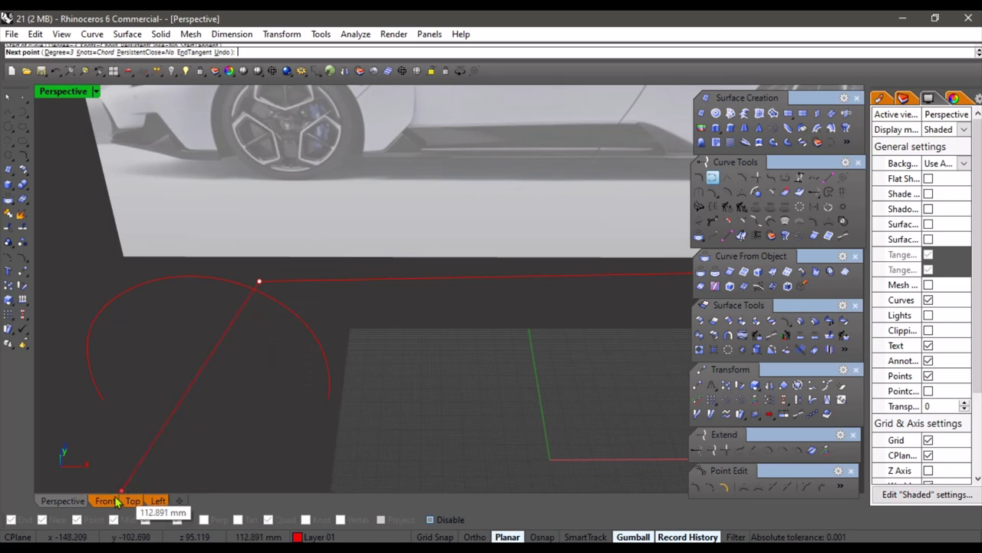
left_click(112, 500)
key("F8")
scroll(229, 353, "up", 7)
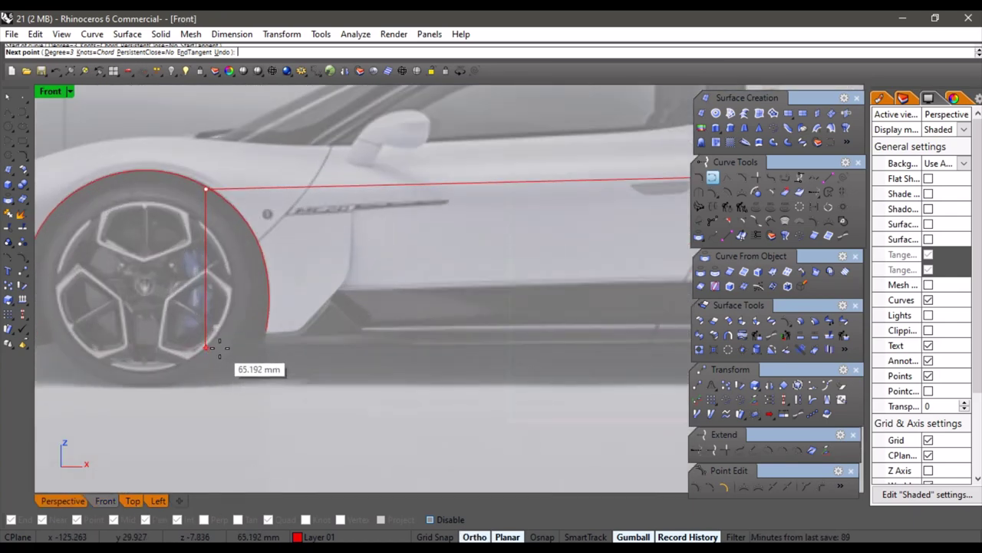
left_click(219, 348, "shift")
scroll(276, 322, "down", 4)
right_click(278, 322)
Draw a matching vertical interpolated curve downward from the connecting curve's rear end to the lower part of the rear wheel
right_click_drag(522, 329, 338, 356)
right_click(552, 284)
scroll(566, 266, "up", 7)
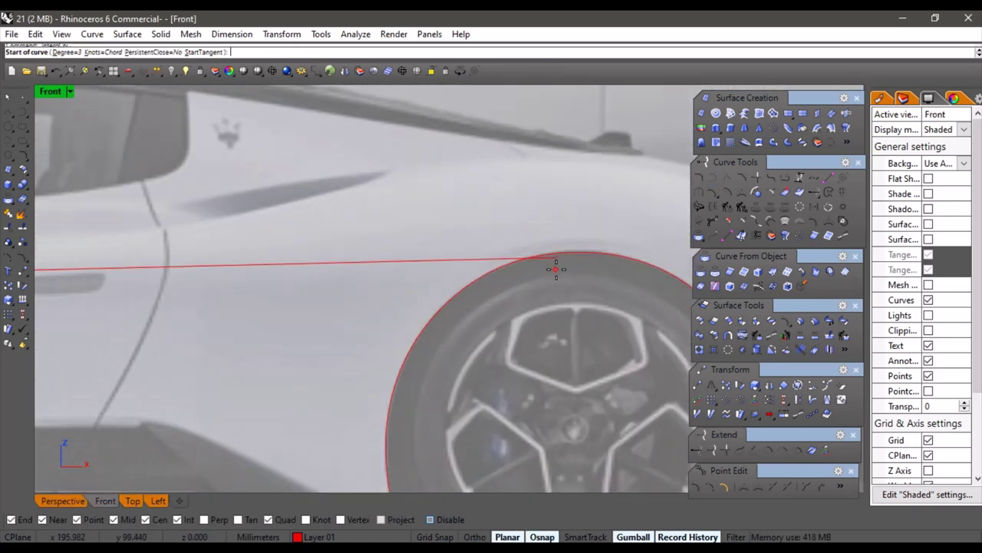
left_click(556, 263)
scroll(515, 340, "down", 8)
right_click_drag(524, 338, 638, 276)
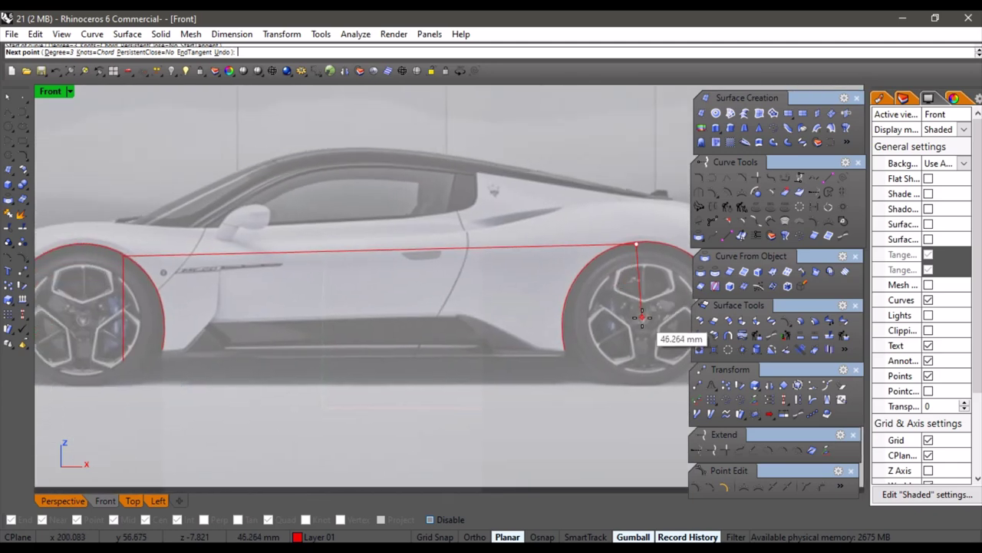
left_click(636, 366)
key("Return")
On Layer 07, sweep the long connecting curve along the rear and front vertical curves as two rails, without changing the cross sections
left_click(66, 504)
mouse_move(430, 338)
right_mouse_down("shift")
mouse_move(450, 300)
mouse_move(435, 327)
mouse_move(430, 302)
mouse_move(462, 328)
mouse_move(435, 338)
right_mouse_up("shift")
scroll(435, 327, "up", 2)
left_click(326, 537)
left_click(338, 509)
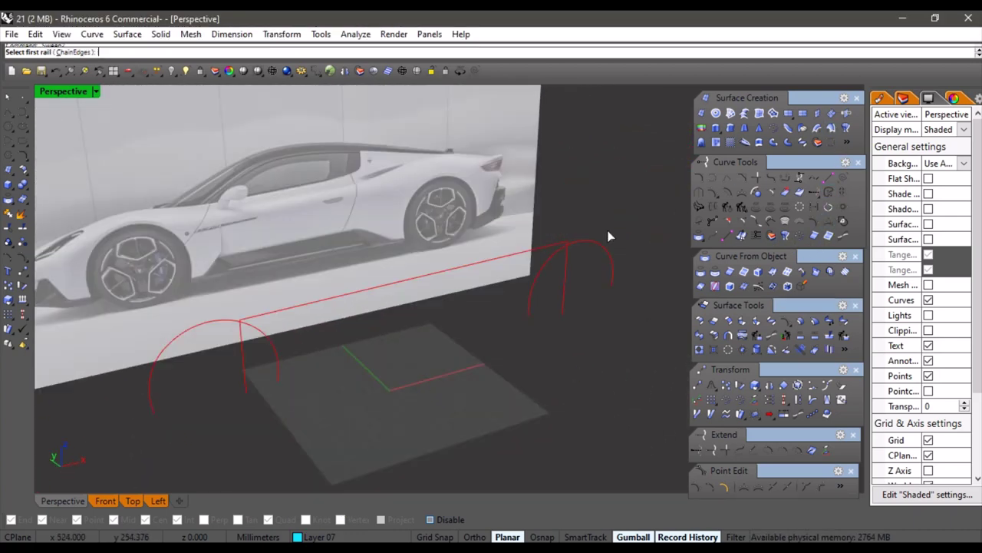
right_click_drag(609, 236, 542, 296)
left_click(573, 304)
right_click_drag(505, 332, 321, 359)
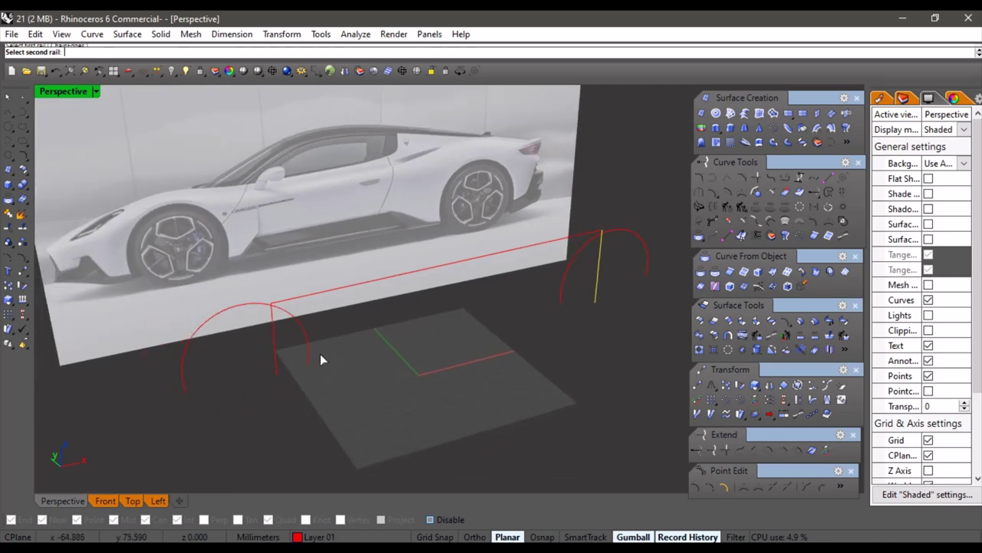
right_click_drag(406, 315, 441, 297)
scroll(469, 330, "up", 4)
right_click(471, 340)
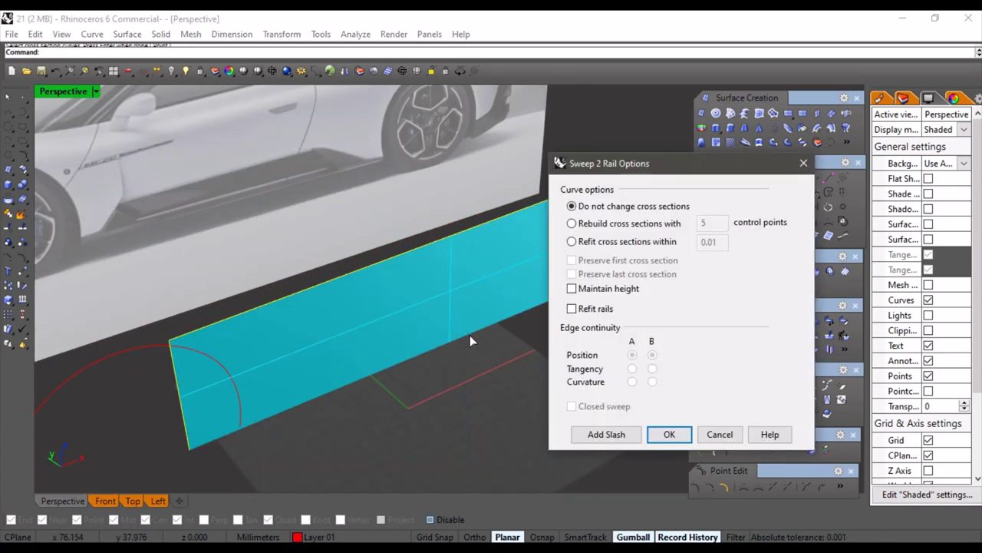
key("Return")
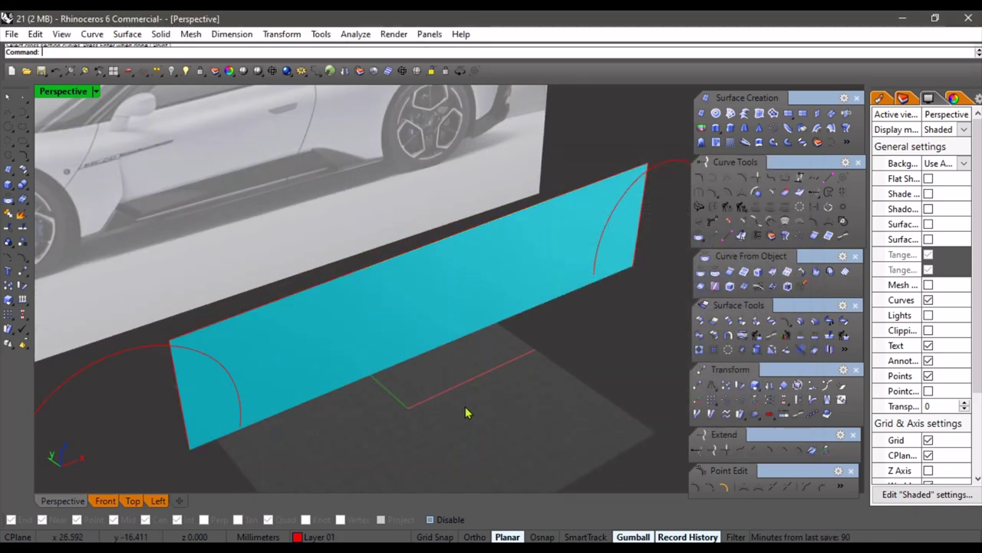
Turn on surface edges and surface isocurves for the Shaded display of the Perspective view
right_click_drag(467, 408, 440, 399)
left_click(929, 240)
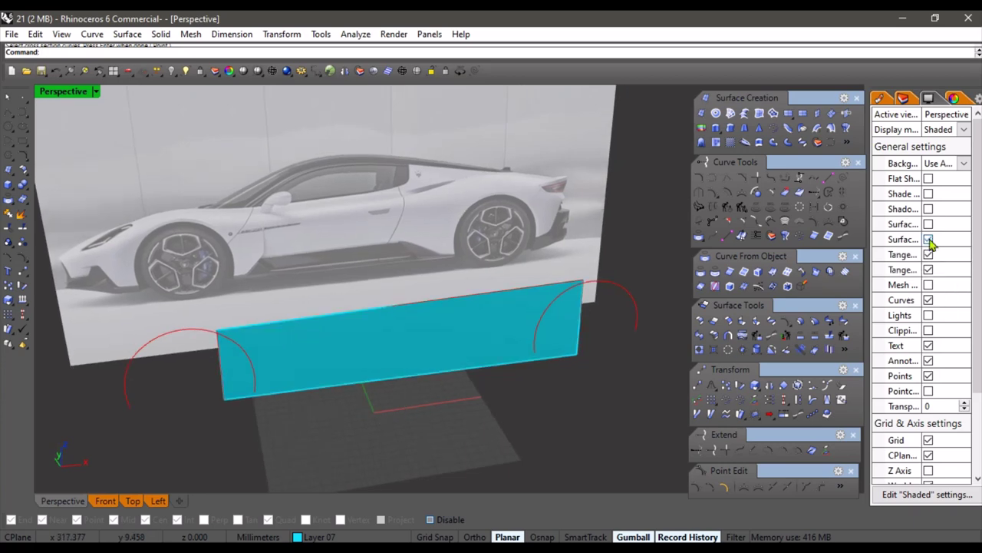
right_click_drag(566, 428, 399, 381)
scroll(542, 357, "up", 4)
scroll(542, 357, "down", 4)
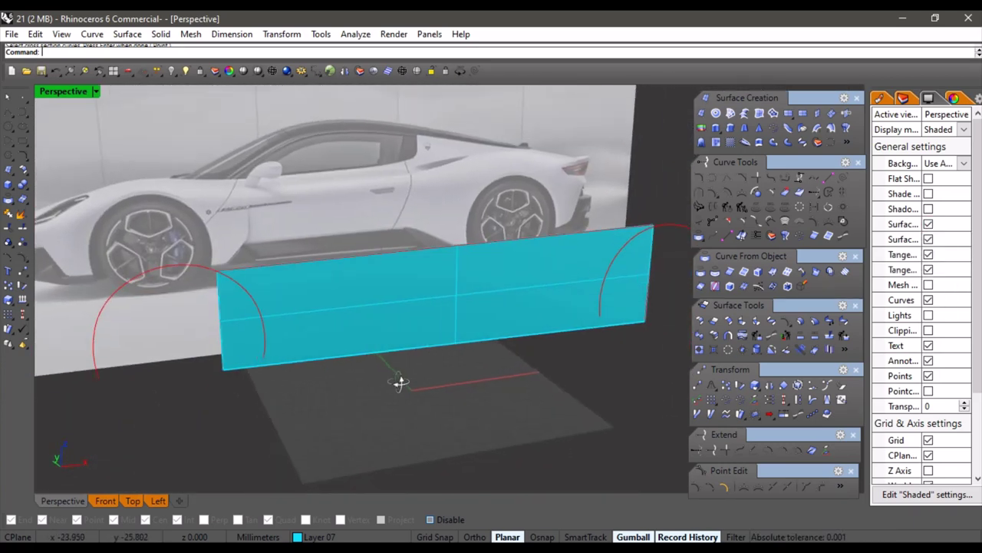
Show the Front view in wireframe and check the body side in the yellow Maserati MC20 reference photo
left_click(104, 501)
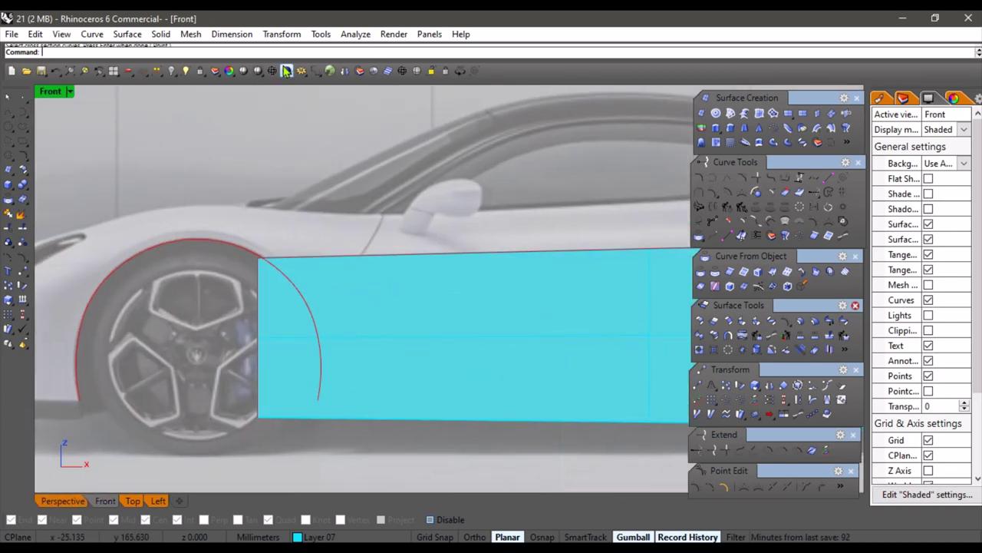
left_click(284, 71)
right_click_drag(387, 322, 365, 308)
scroll(307, 257, "up", 2)
scroll(498, 287, "down", 5)
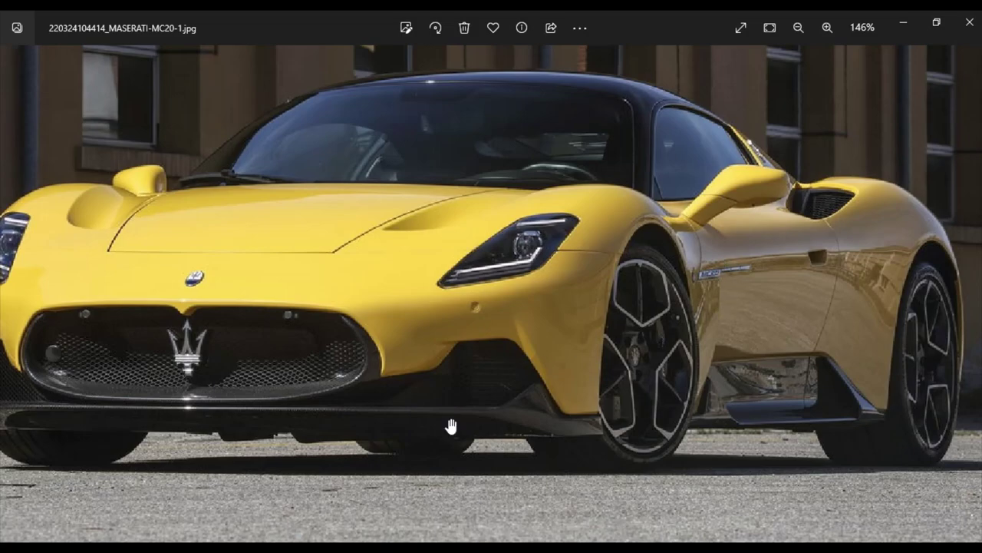
left_click(969, 284)
scroll(309, 303, "up", 5)
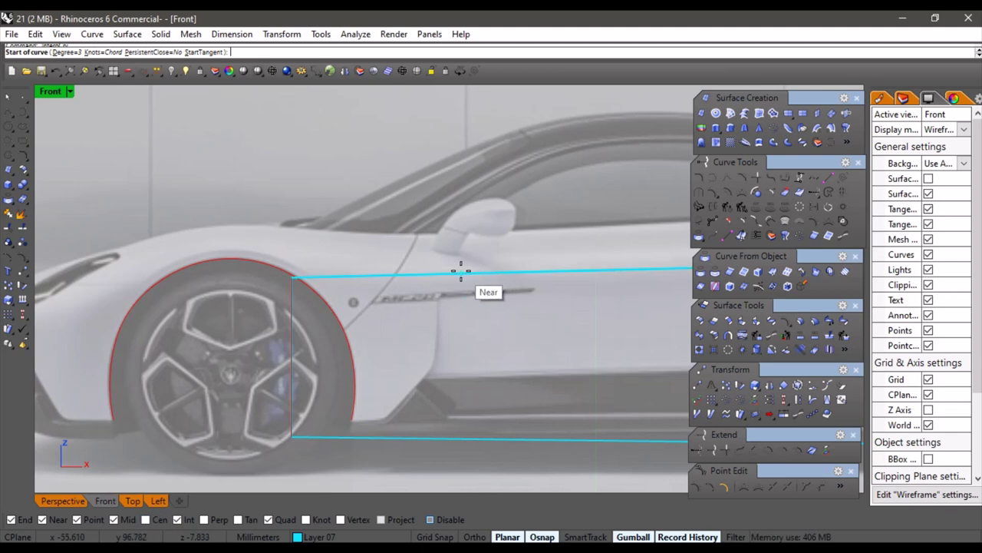
Draw a curve about 67 mm long in the Front view from the side surface's upper edge forward to the front arch curve
left_click(461, 271)
scroll(300, 277, "up", 8, "alt")
scroll(299, 286, "up", 5)
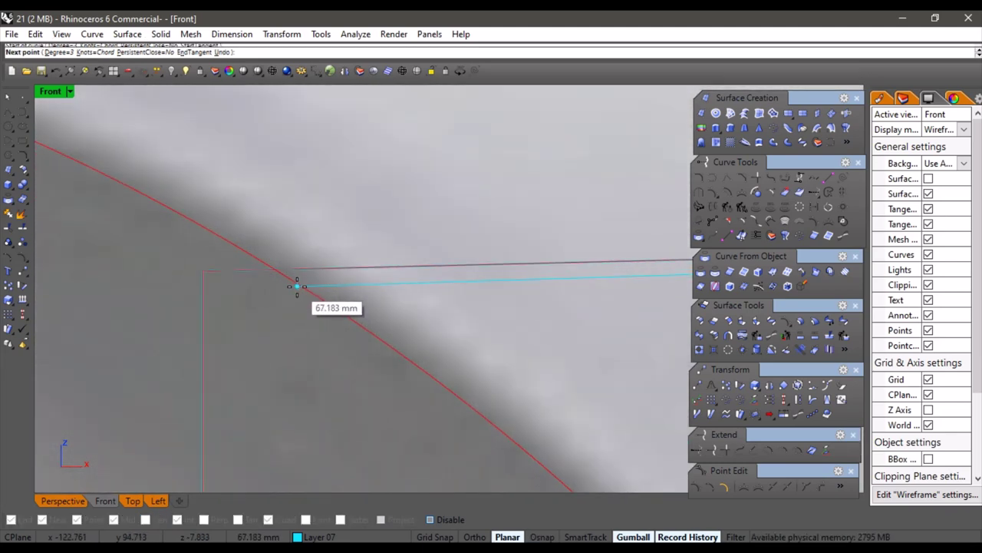
left_click(292, 281, "alt")
right_click(316, 310)
scroll(318, 312, "down", 10)
right_click_drag(413, 363, 328, 351)
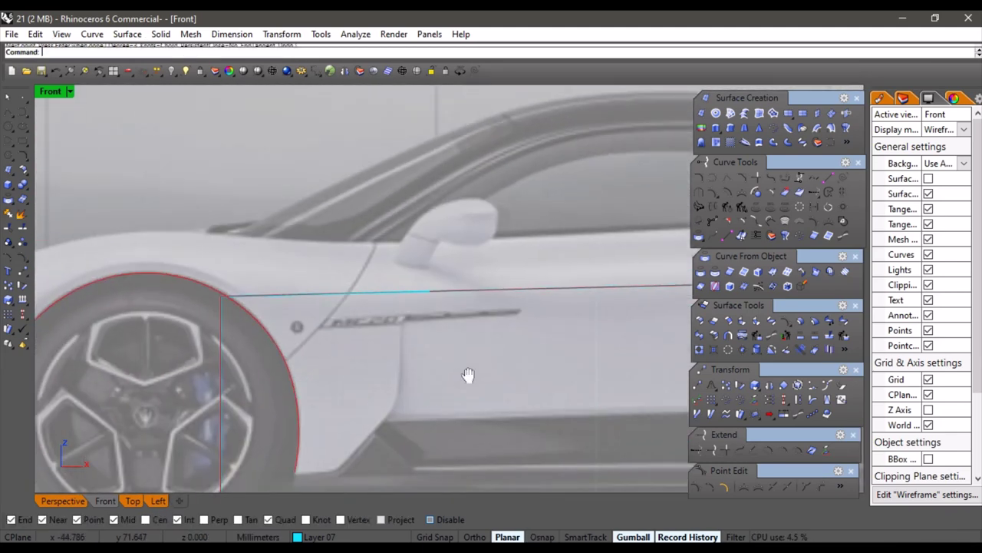
Make Layer 01 the current layer
right_click_drag(468, 376, 157, 364)
left_click(320, 533)
left_click(344, 435)
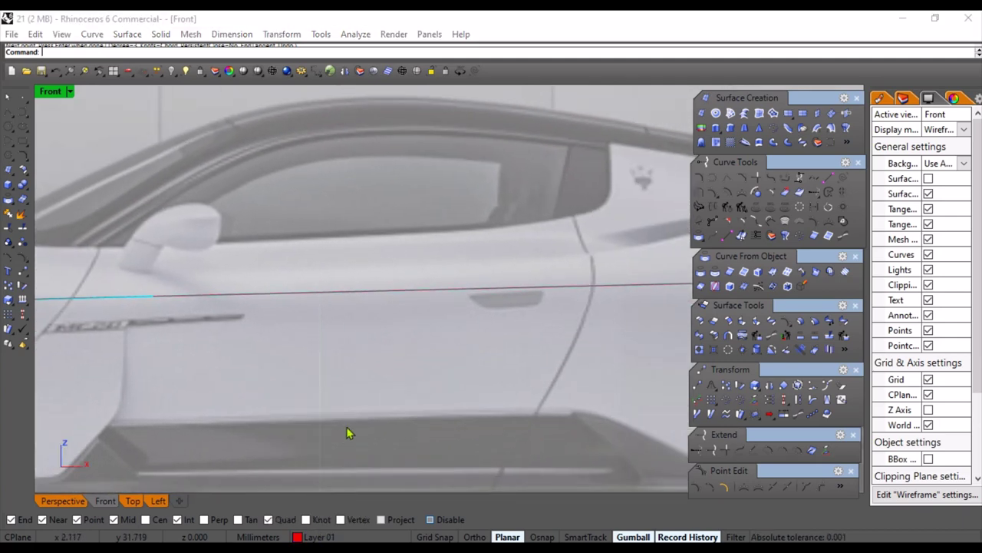
With a new interpolated curve ready, examine how the body side meets the rear arch in the Maserati MC20 Cielo reference photo
right_click_drag(637, 365, 345, 340)
right_click(491, 300)
scroll(483, 254, "up", 9)
scroll(350, 269, "down", 6)
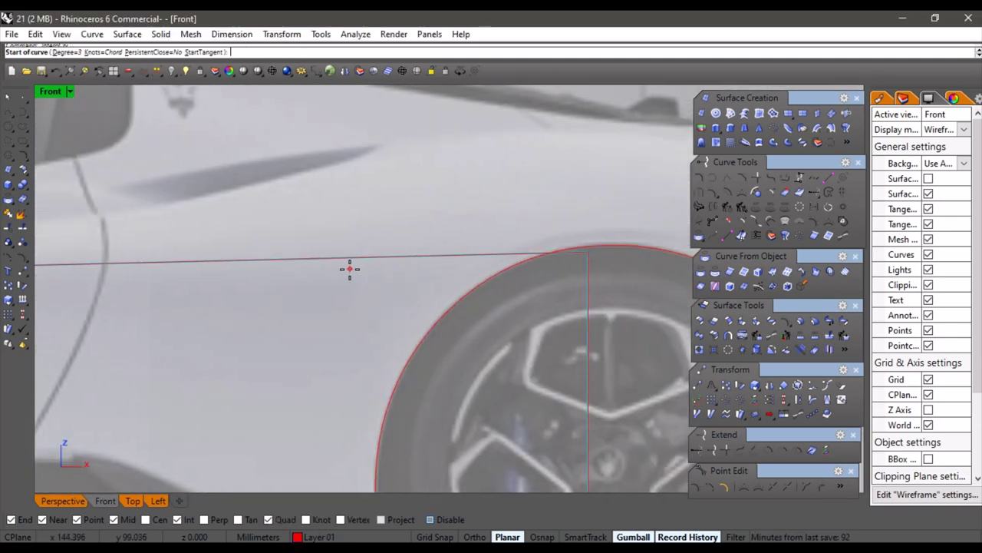
scroll(350, 269, "down", 4)
right_click_drag(350, 269, 398, 245)
left_click(207, 543)
left_click_drag(737, 343, 557, 239)
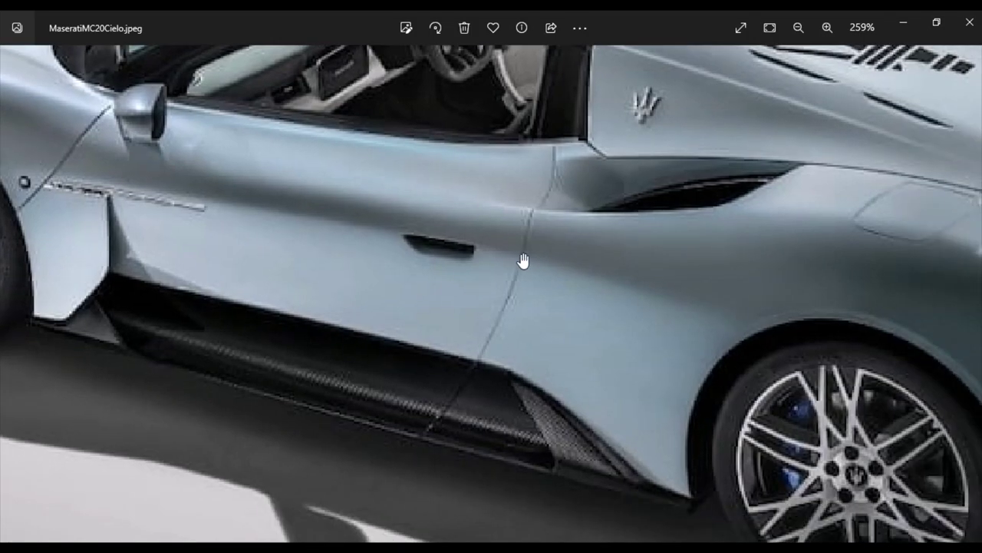
key("alt+Tab")
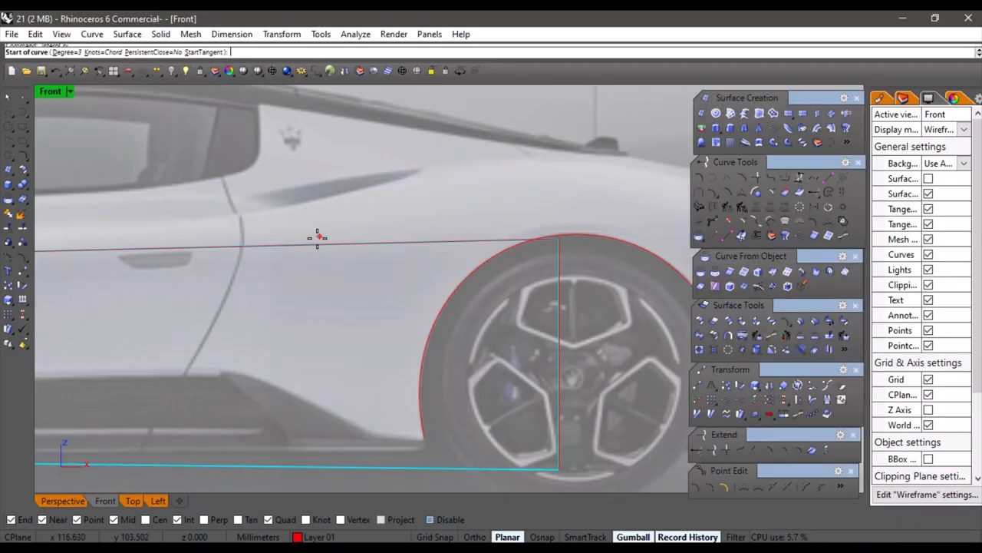
Draw a curve about 75 mm long in the Front view from the side surface's upper edge rearward to the rear arch curve
left_click(306, 244)
scroll(531, 239, "up", 13)
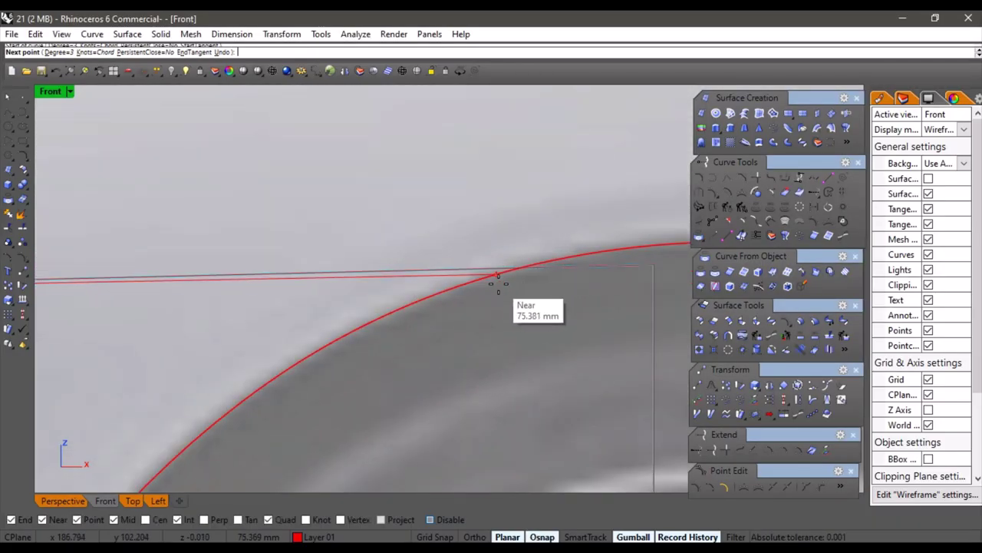
left_click(497, 279)
right_click(497, 279)
Inspect the short front curve against the side surface and front arch in the Front and Perspective views
scroll(567, 271, "down", 20)
right_click_drag(244, 303, 358, 327)
scroll(357, 324, "up", 10)
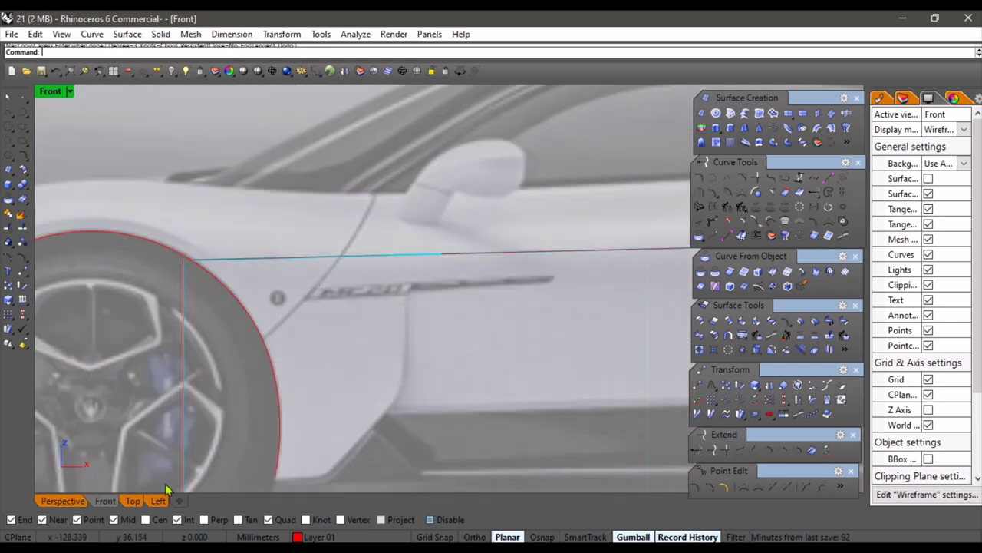
left_click(71, 503)
scroll(623, 347, "down", 3)
scroll(623, 345, "up", 10)
scroll(392, 318, "down", 9)
scroll(400, 325, "up", 11)
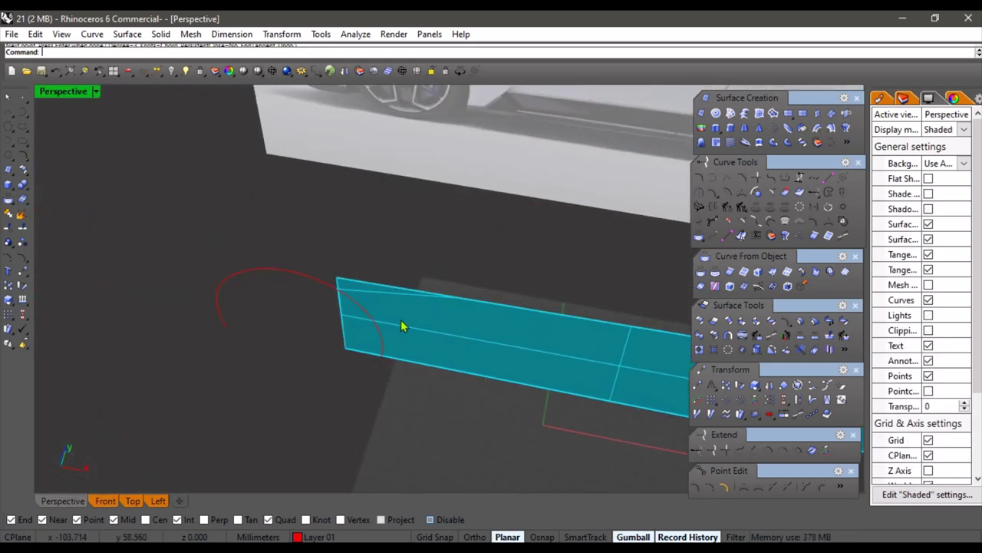
Reassign the short front curve on the side surface's upper edge to Layer 01
left_click(381, 267)
left_click(317, 535)
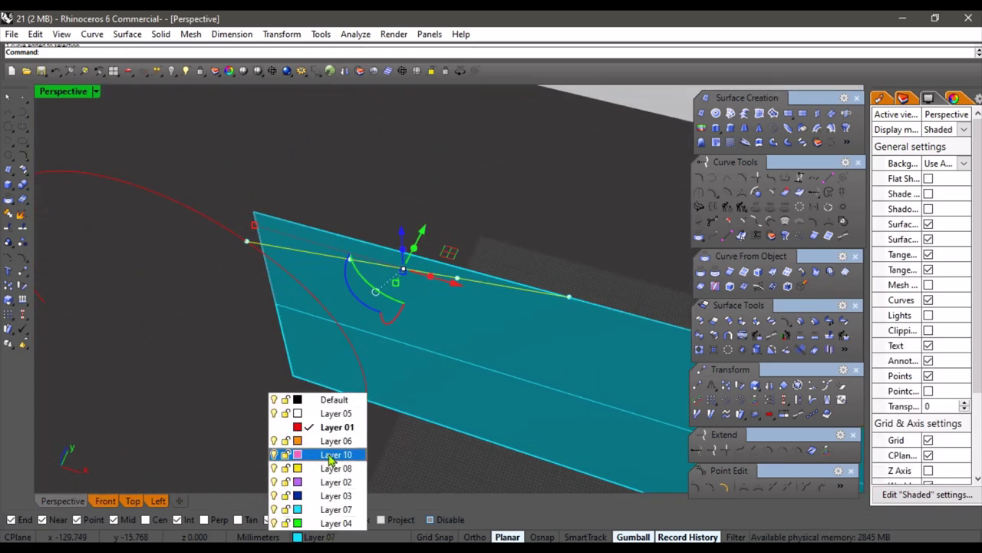
left_click(333, 429)
left_click(278, 396)
scroll(278, 395, "down", 4)
right_click_drag(368, 418, 296, 371)
scroll(394, 436, "up", 2)
Draw an interpolated curve in the Front view along the front fender's lower edge, from the front arch's lower end rearward
left_click(109, 502)
scroll(301, 360, "down", 4)
scroll(280, 330, "up", 6)
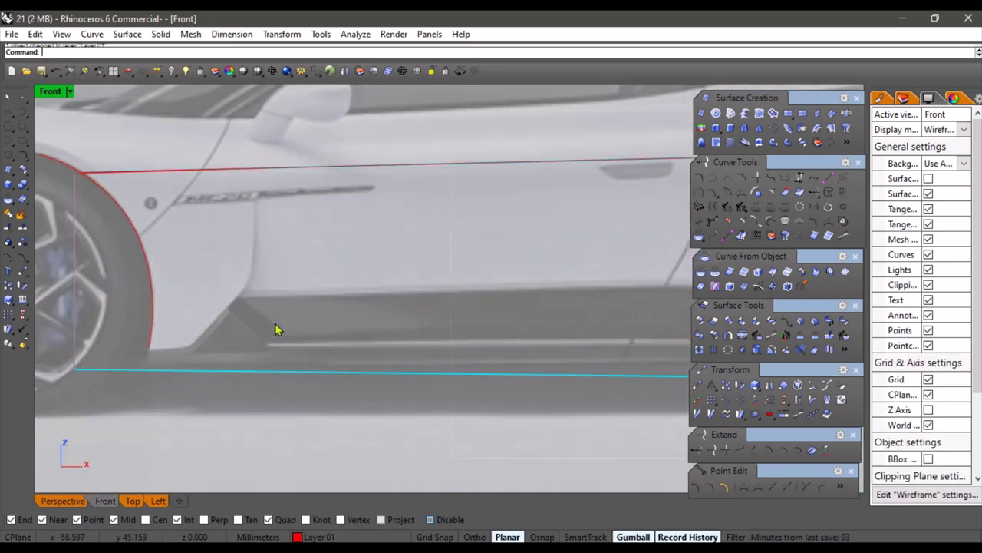
scroll(307, 311, "down", 2)
left_click(712, 177)
scroll(393, 249, "down", 3)
scroll(205, 310, "up", 10)
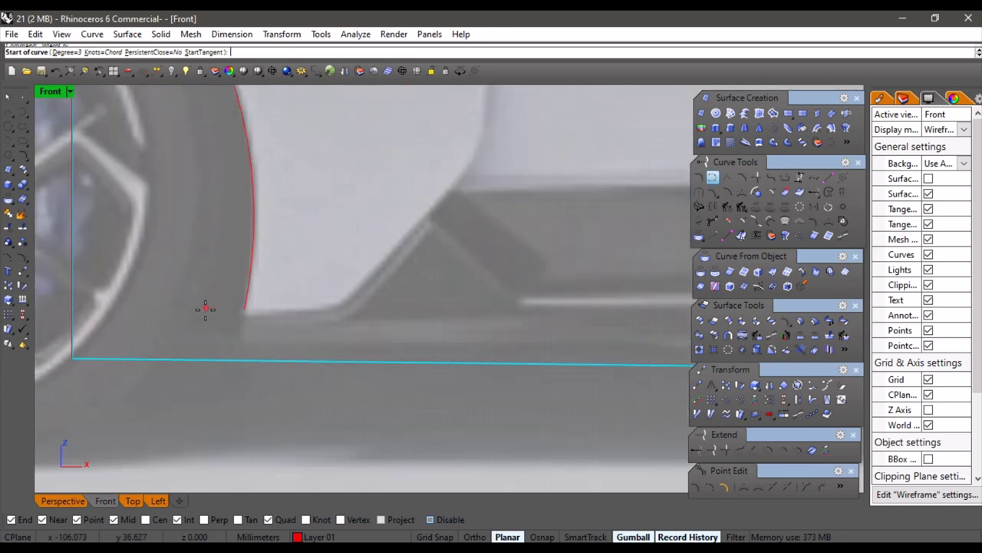
scroll(284, 323, "up", 2)
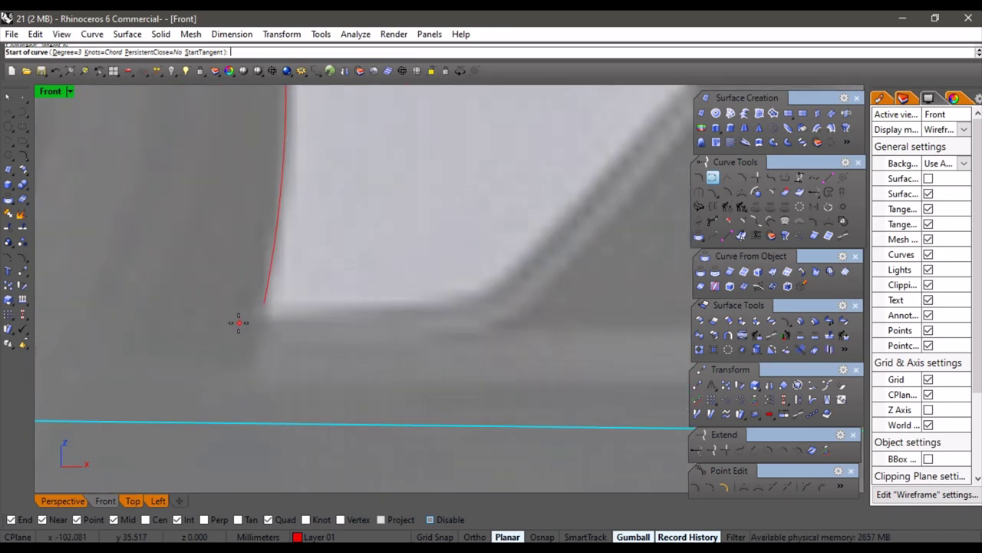
left_click(238, 322)
left_click(529, 306)
key("Return")
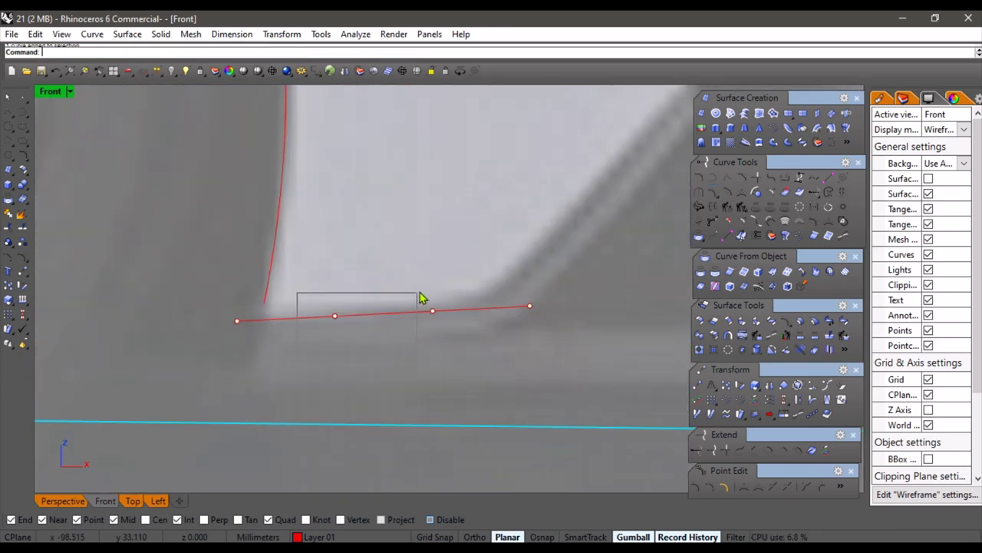
Shift the middle control points of the front fender's lower curve to match its edge in the reference image
left_click_drag(420, 292, 444, 275)
scroll(426, 278, "up", 4)
left_click_drag(360, 281, 354, 285)
key("Escape")
key("Escape")
scroll(517, 335, "down", 6)
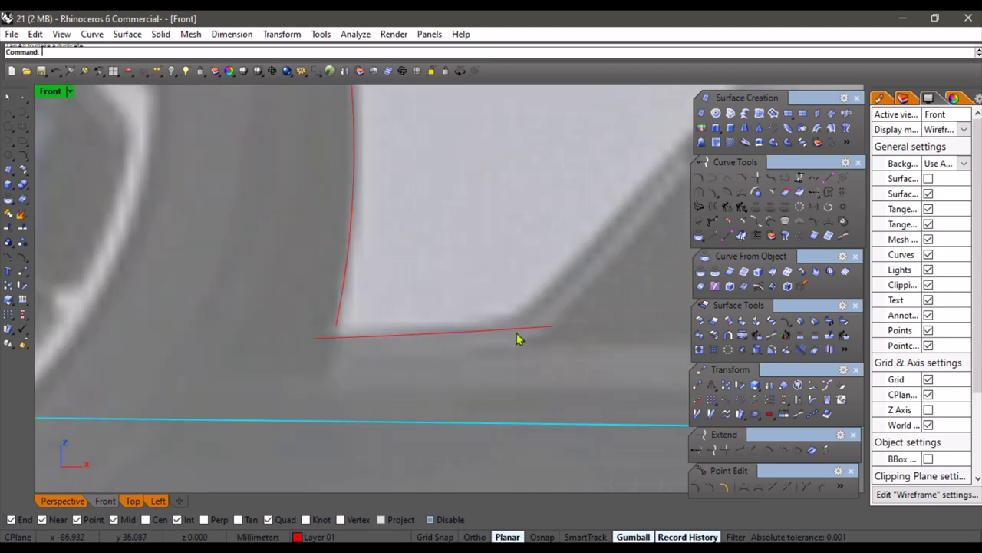
Draw a diagonal curve from the fender's lower curve up along the slanted edge behind the front wheel
right_click_drag(517, 334, 286, 359)
right_click(286, 359)
left_click(285, 361)
scroll(393, 279, "down", 4)
right_click_drag(393, 280, 296, 367)
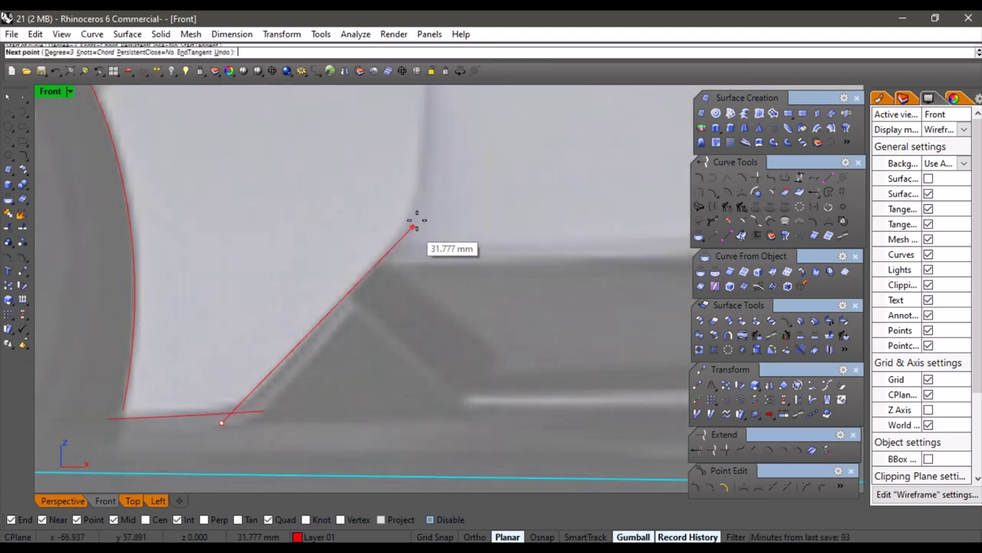
left_click(446, 181)
right_click(445, 182)
Adjust the diagonal curve's two middle control points to follow the fender's slanted edge
left_click(347, 286)
left_click_drag(249, 243, 385, 362)
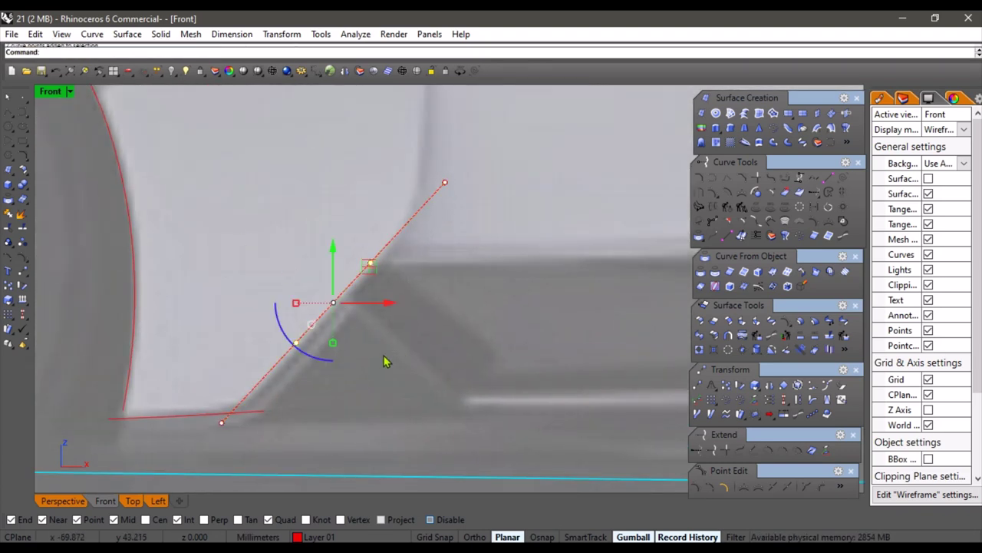
left_click_drag(369, 266, 374, 267)
key("Escape")
key("Escape")
Draw a near-vertical curve from just below the diagonal curve up to the MC20 badge along the door's front edge
scroll(480, 303, "down", 6)
right_click_drag(481, 305, 439, 385)
right_click(418, 347)
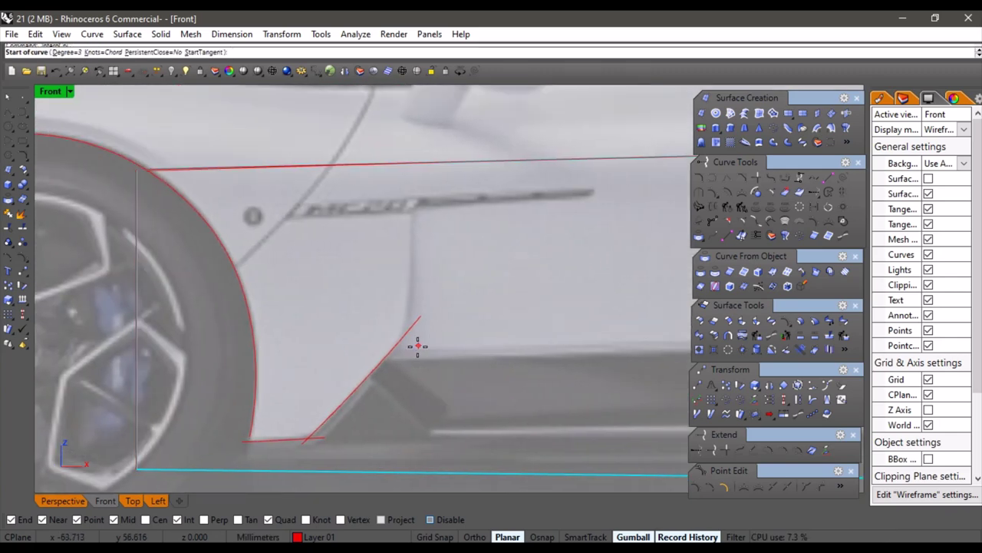
scroll(417, 346, "up", 2)
left_click(389, 373)
scroll(390, 369, "down", 2)
right_click_drag(391, 334, 390, 371)
scroll(406, 249, "up", 2)
left_click(407, 237)
right_click(407, 238)
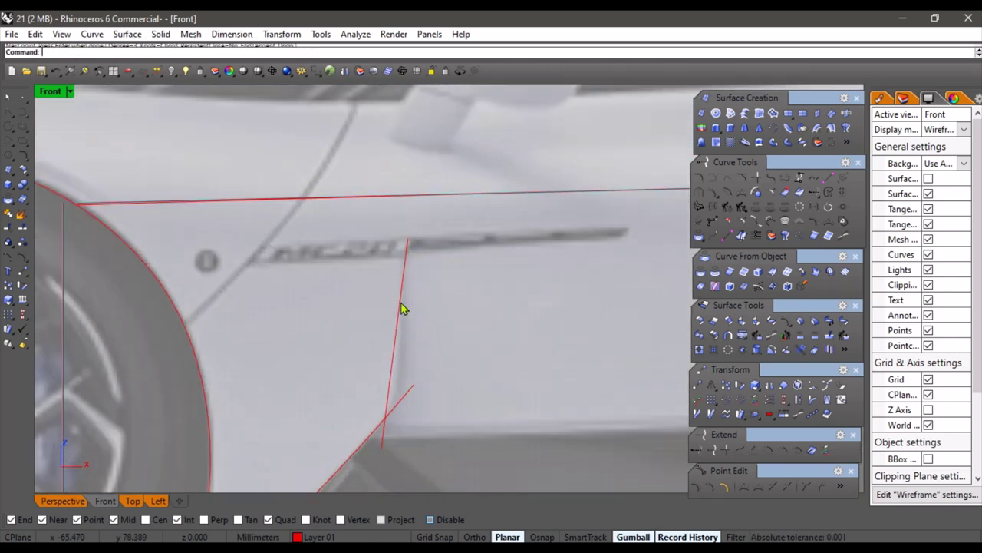
Fine-tune the near-vertical curve's control points to match the door's front edge in the reference image
left_click(399, 306)
left_click_drag(370, 395, 368, 411)
scroll(411, 342, "up", 4)
left_click_drag(421, 305, 427, 303)
scroll(431, 345, "down", 6)
key("Escape")
right_click_drag(369, 421, 388, 376)
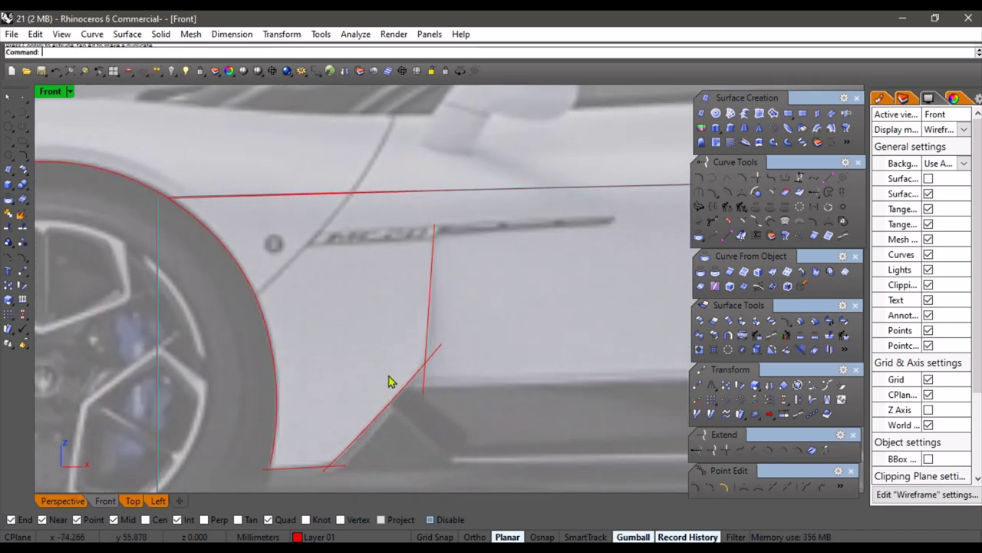
left_click(426, 331)
scroll(464, 314, "up", 4)
left_click_drag(450, 298, 473, 310)
key("Escape")
key("Escape")
Draw a long curve along the door's lower edge, from the front diagonal curve to just beyond the sill recess's rear corner
scroll(445, 326, "down", 8)
scroll(344, 293, "up", 7)
right_click_drag(515, 324, 138, 325)
right_click(338, 283)
scroll(337, 282, "down", 4)
scroll(245, 308, "up", 8)
left_click(187, 280)
scroll(330, 273, "down", 6)
scroll(145, 327, "down", 4)
scroll(318, 329, "down", 4)
scroll(451, 316, "up", 6)
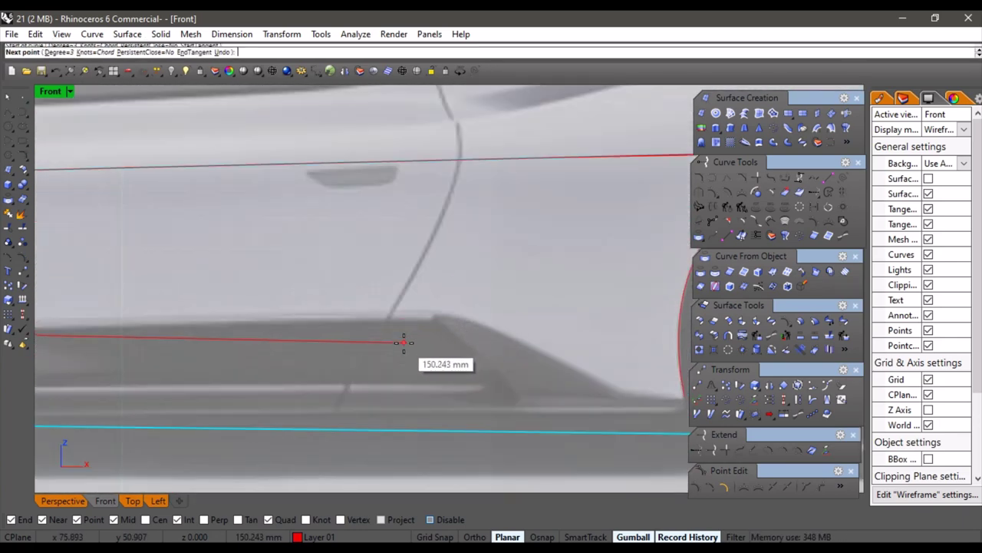
left_click(520, 317)
right_click(521, 318)
Draw a curve down the sill recess's slanted rear edge, from above the long sill curve toward the rear arch's lower end
scroll(519, 318, "down", 7)
right_click_drag(492, 331, 353, 270)
scroll(358, 269, "up", 7)
right_click(361, 266)
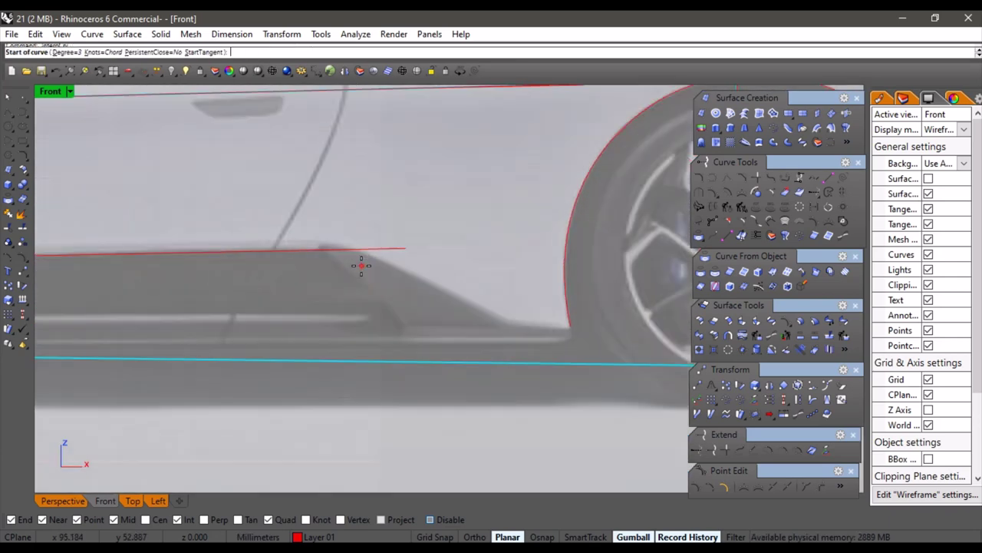
scroll(362, 265, "up", 4)
left_click(312, 220)
scroll(479, 306, "down", 2)
left_click(595, 359)
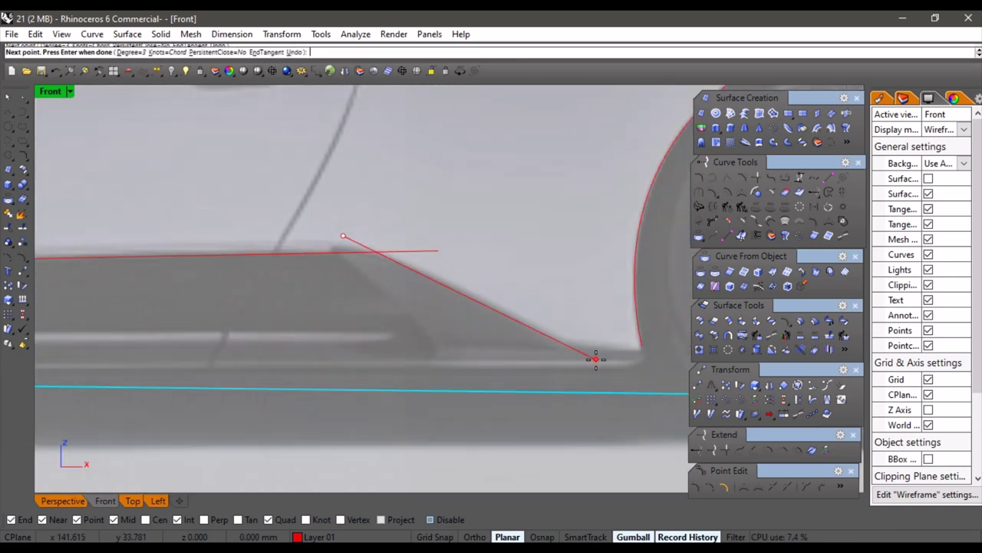
right_click(519, 329)
Move the rear slanted curve's two middle control points to follow the recess edge
scroll(516, 279, "up", 3)
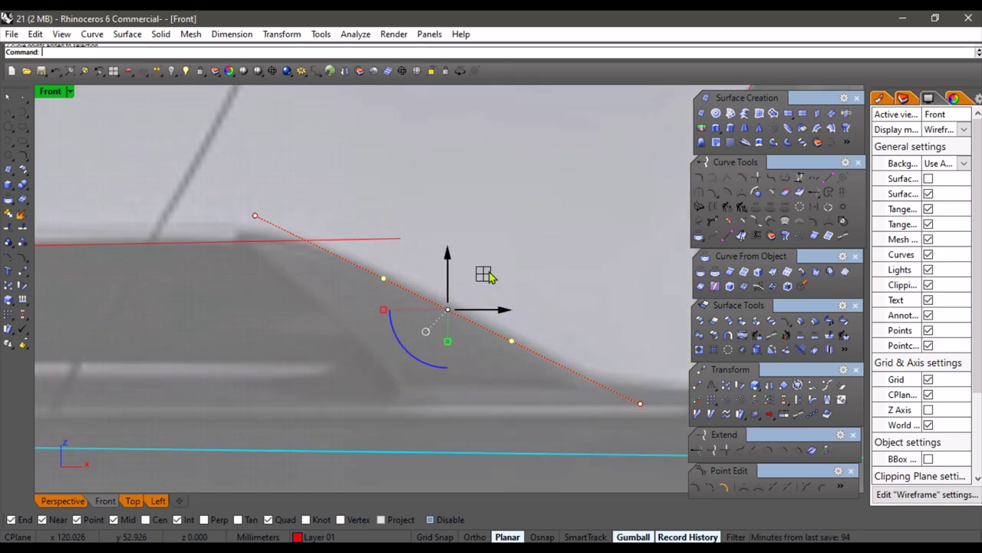
left_click(422, 299)
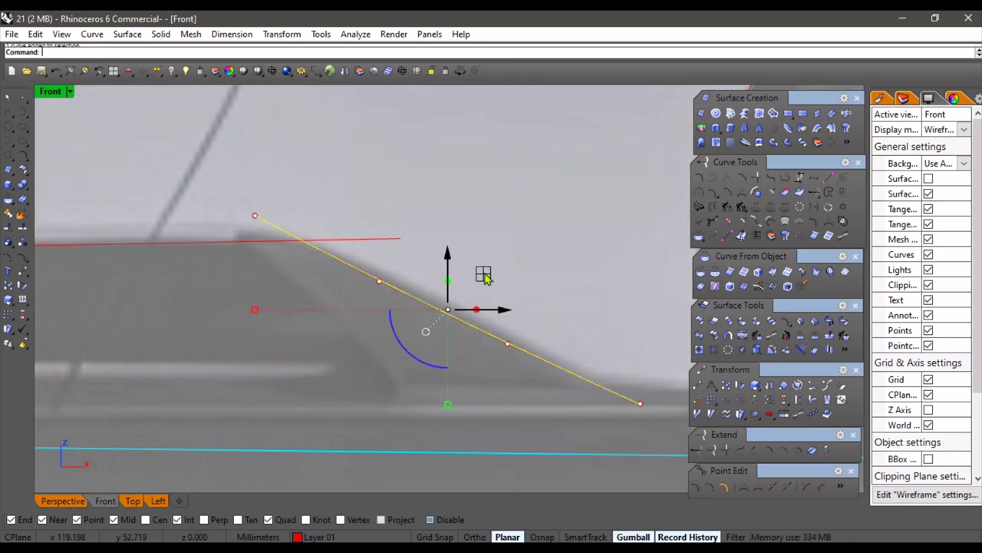
left_click_drag(485, 275, 488, 274)
left_click(591, 301)
Draw a short horizontal curve along the body's lower edge, from the rear slanted curve to just past the rear arch's lower end
scroll(602, 303, "down", 6)
right_click_drag(602, 303, 389, 290)
scroll(438, 339, "up", 3)
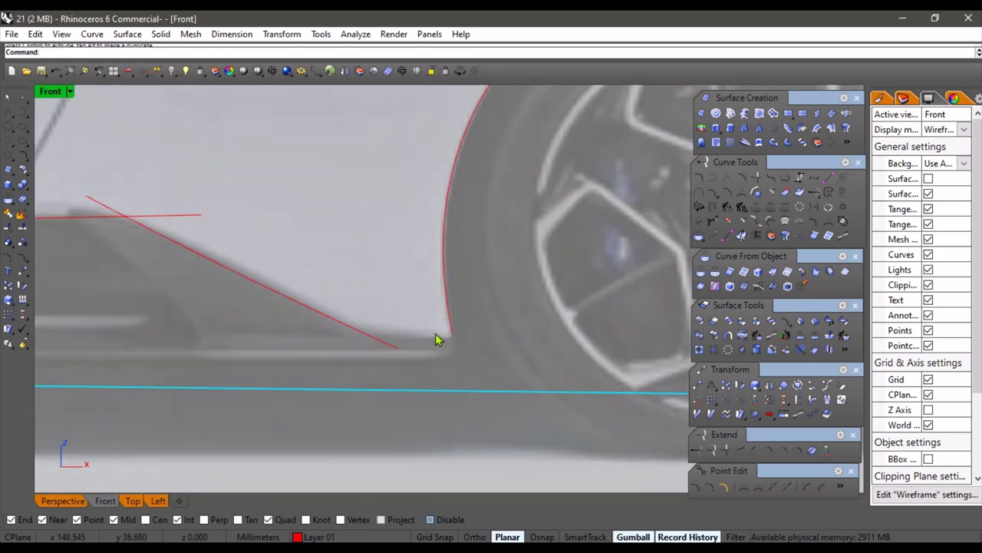
left_click(300, 338)
left_click(476, 339)
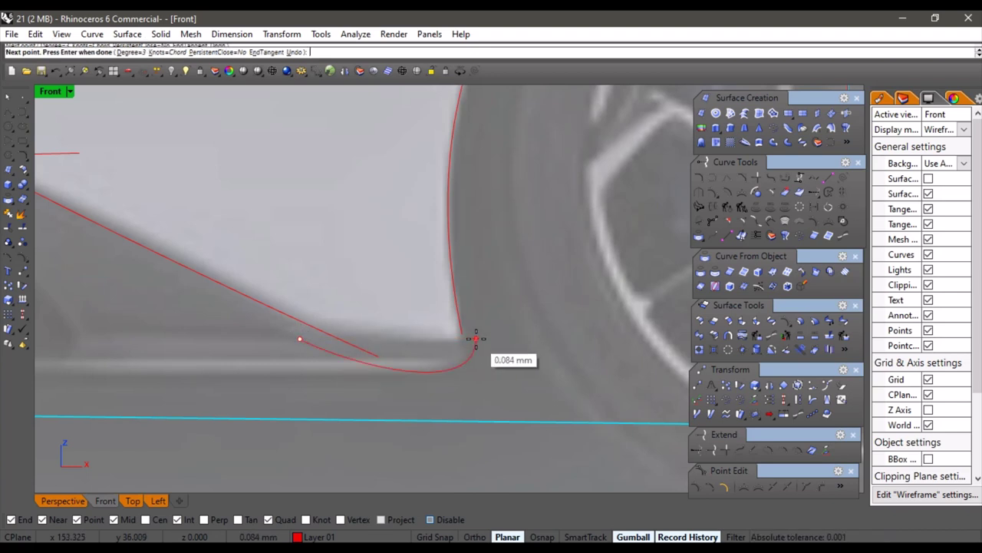
right_click(476, 339)
Raise the middle control points of the short horizontal curve in front of the rear arch to match the body's lower edge
left_click(432, 339)
left_click_drag(328, 344, 435, 309)
scroll(416, 320, "up", 4)
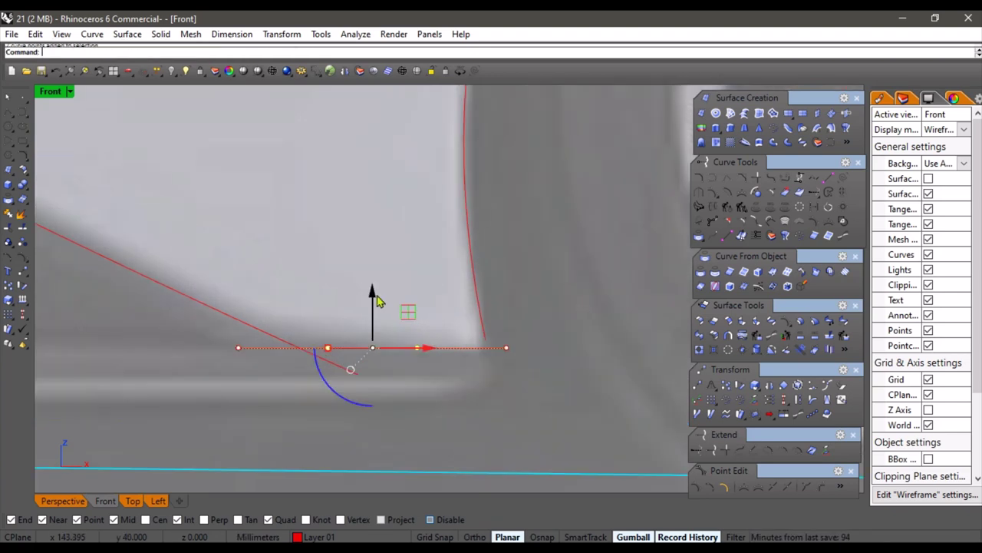
left_click_drag(372, 297, 375, 299)
key("Escape")
key("Escape")
Move the door front curve's top control point from the MC20 badge onto the side surface's upper edge, using the Perspective view
scroll(419, 345, "down", 12)
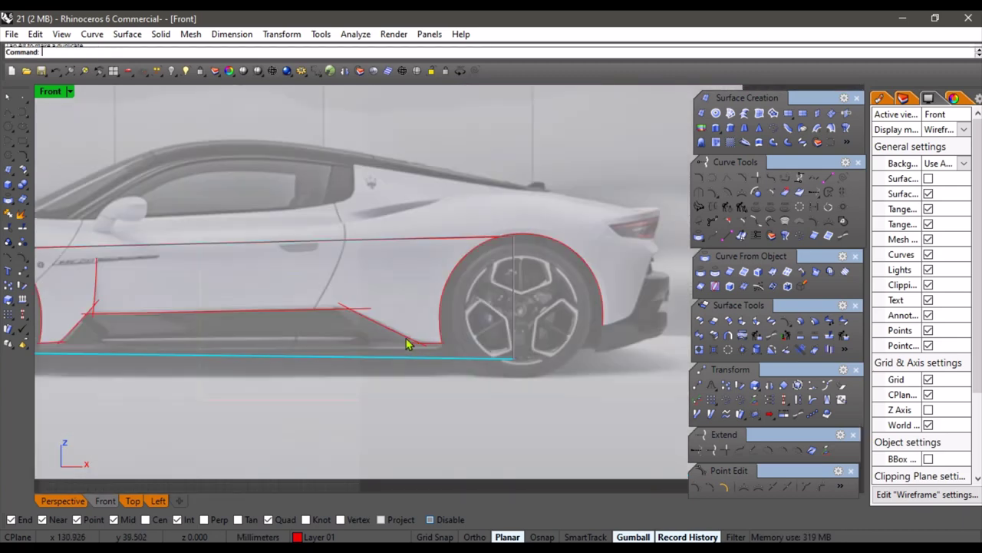
right_click_drag(336, 371, 463, 385)
right_click_drag(314, 404, 409, 390)
scroll(365, 342, "up", 12)
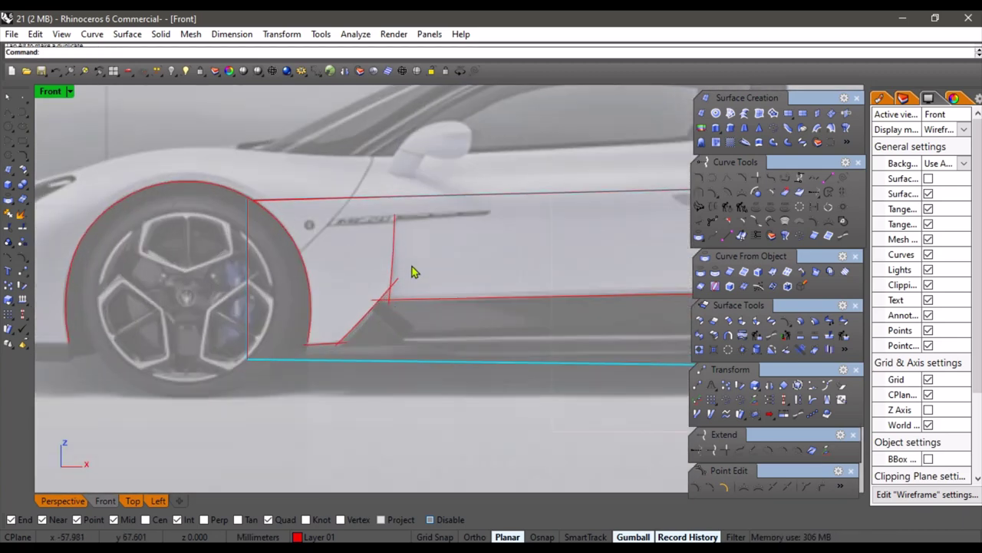
left_click(383, 233)
right_click_drag(403, 241, 442, 309)
scroll(441, 309, "up", 4)
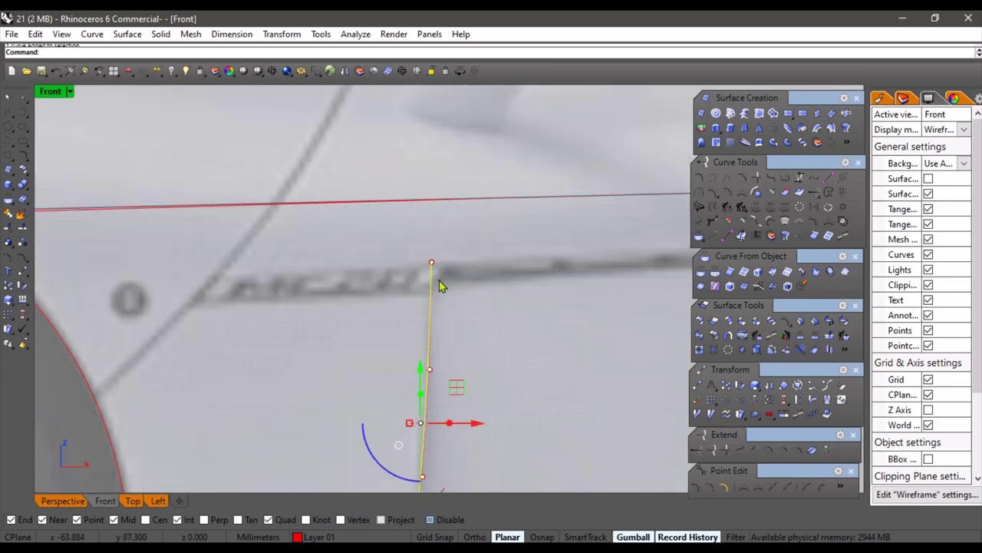
left_click(22, 270)
left_click(432, 263)
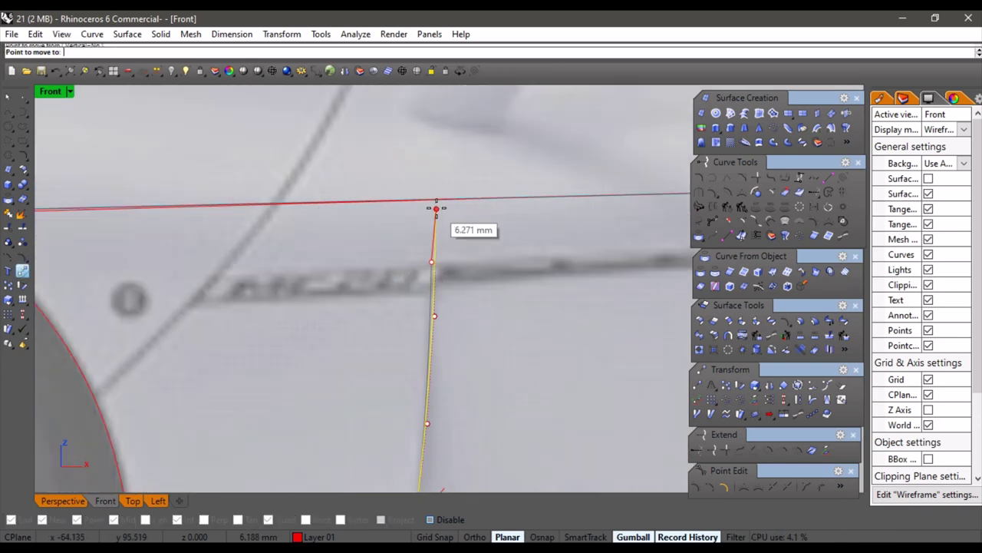
left_click(63, 500)
scroll(358, 307, "up", 5)
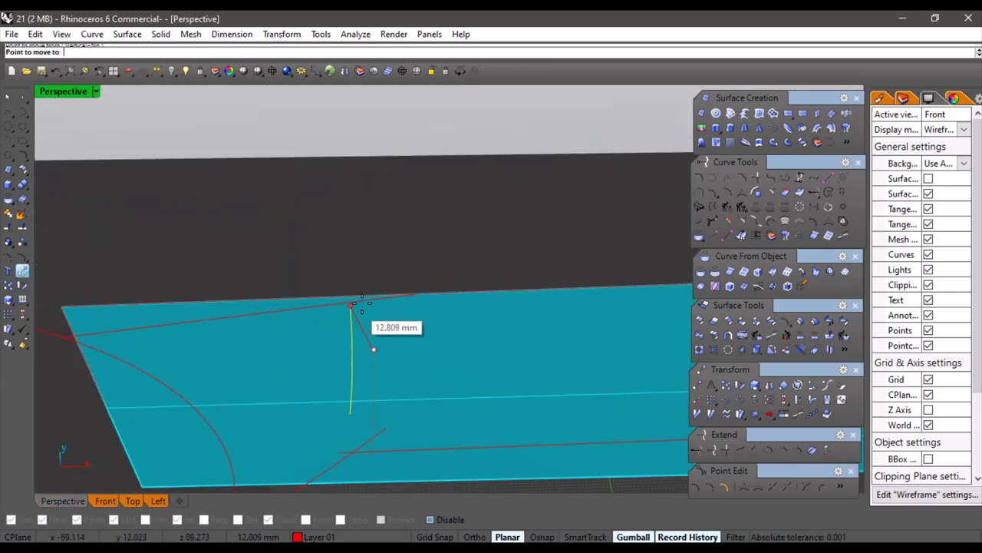
left_click(444, 289)
scroll(453, 326, "down", 7)
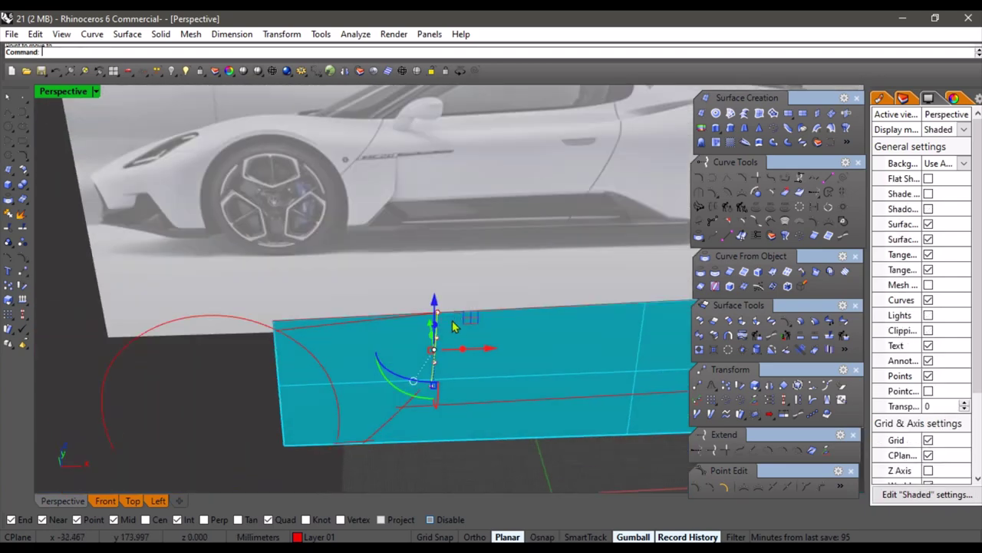
Move the door front curve's top control point about 5.5 mm forward along the side surface's upper edge with Near snapping
right_click_drag(453, 325, 464, 384)
scroll(450, 346, "up", 5)
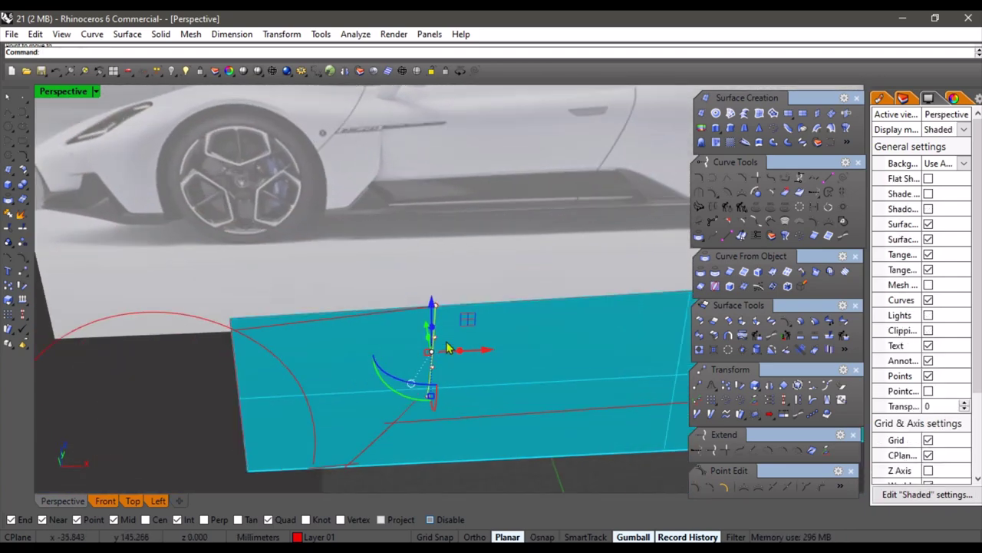
right_click_drag(449, 347, 397, 324)
left_click(387, 295)
left_click(431, 343)
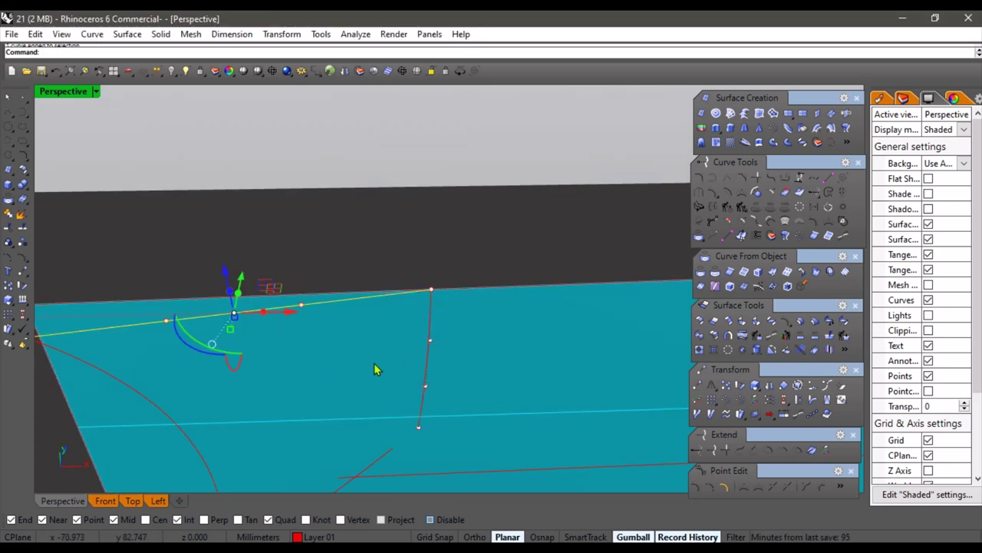
left_click(432, 292)
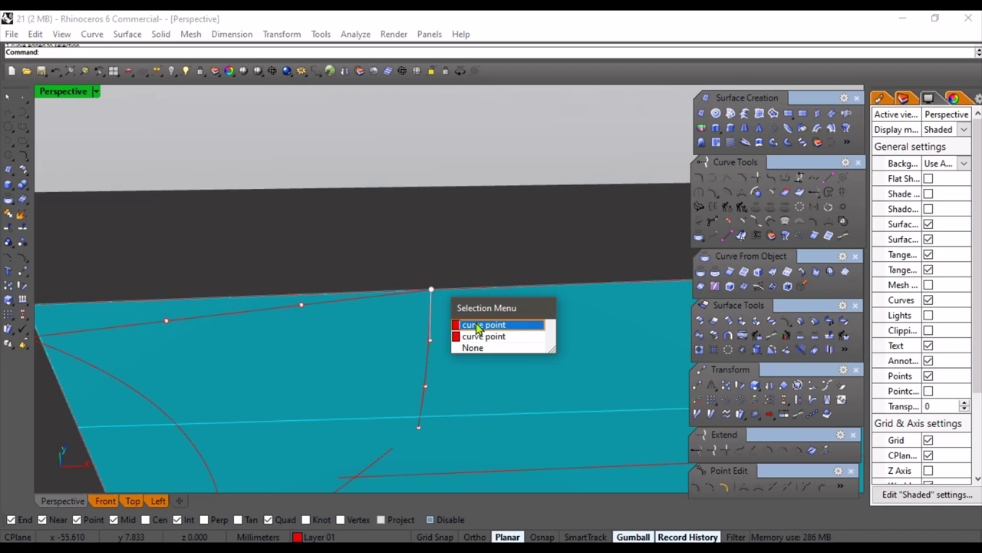
left_click(478, 328)
scroll(419, 320, "up", 2)
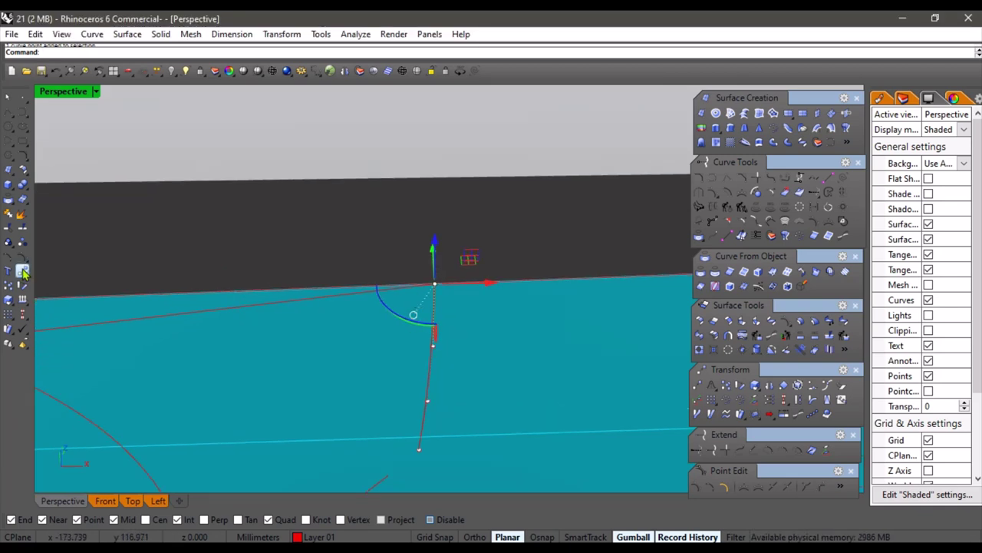
left_click(23, 271)
left_click(434, 284)
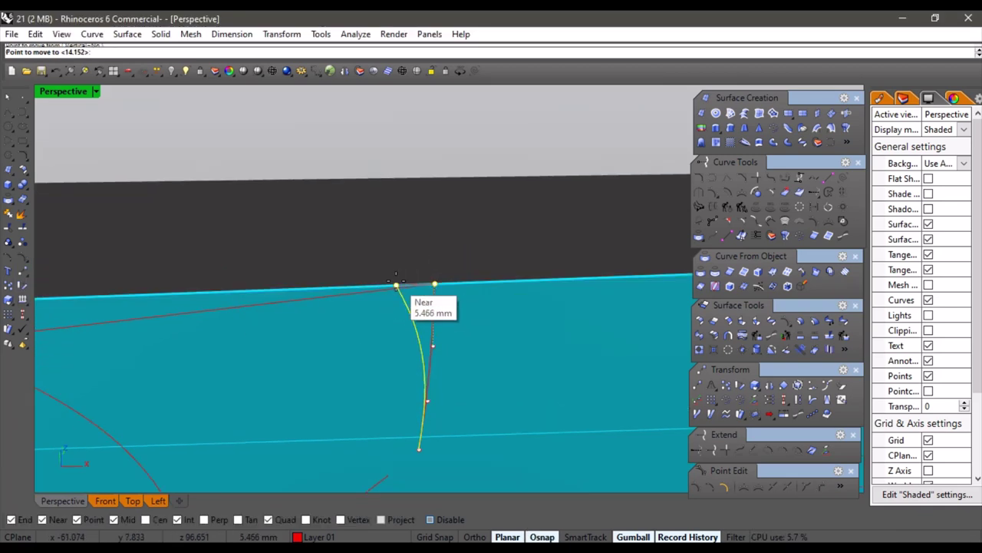
left_click(397, 285)
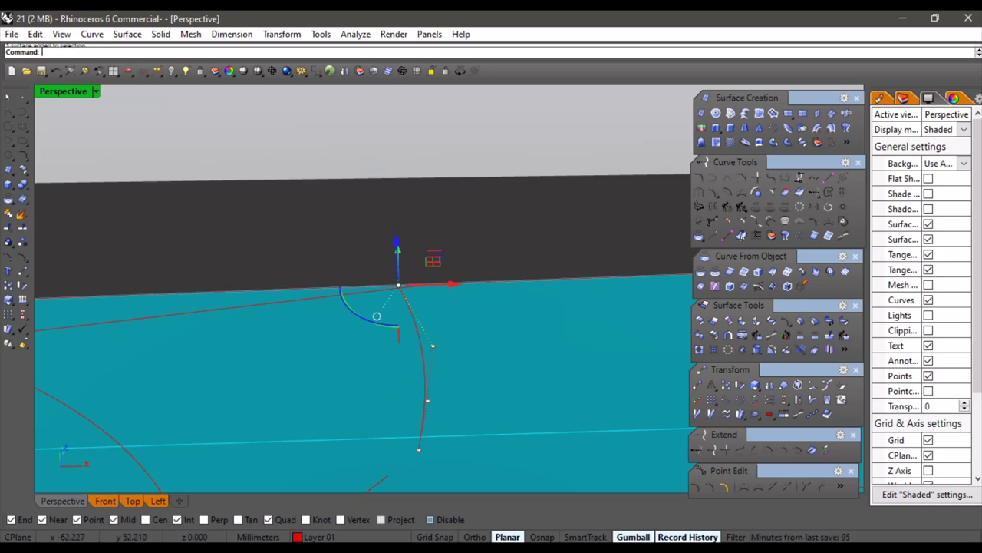
Shift the door front curve's remaining control points forward to straighten it below its top end
left_click(427, 336)
left_click_drag(412, 249, 445, 476)
left_click_drag(479, 401, 454, 415)
Slide the whole door front curve forward in the Front view to align it with the door gap in the reference image
left_click(104, 501)
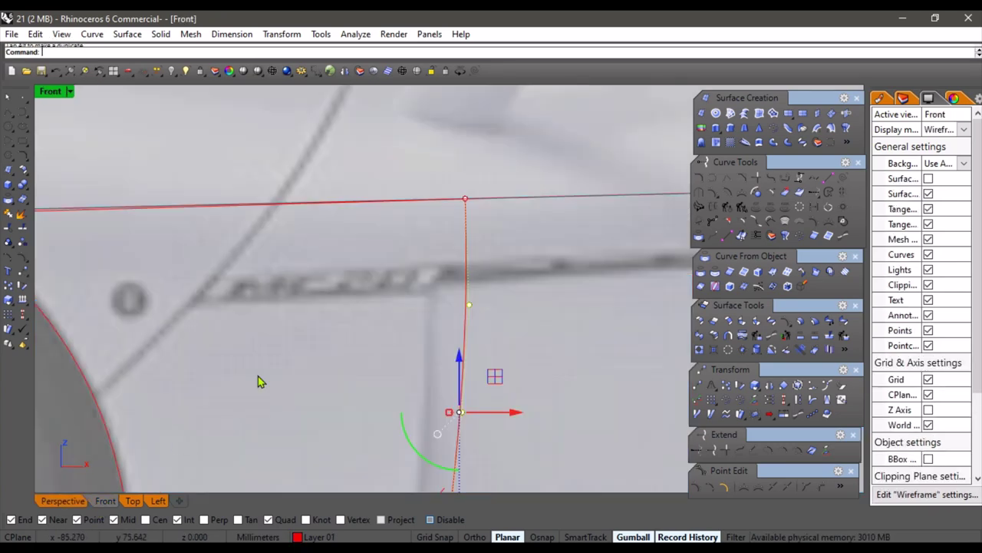
scroll(259, 378, "down", 4)
right_click_drag(323, 449, 328, 345)
scroll(301, 305, "up", 2)
left_click(430, 202)
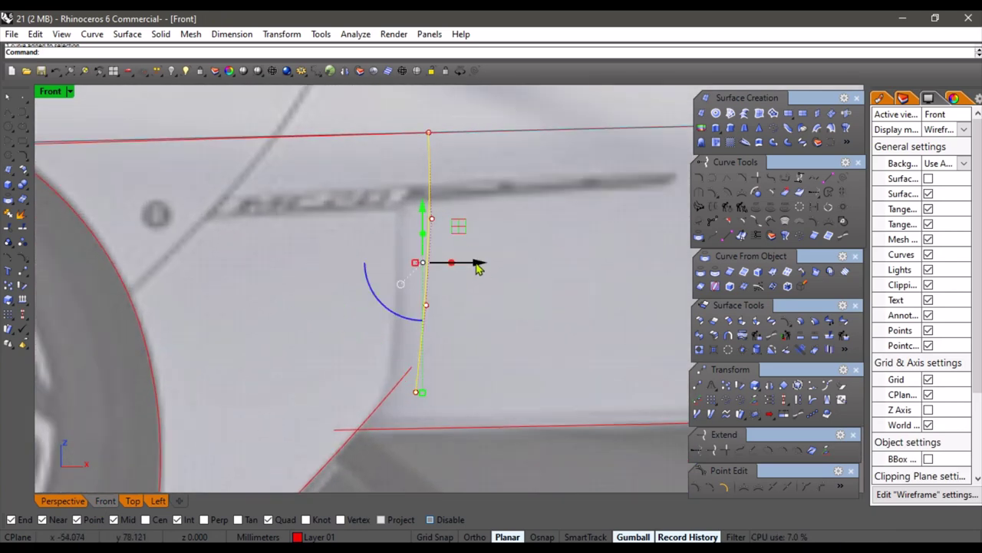
left_click_drag(477, 264, 447, 275)
scroll(397, 376, "up", 4)
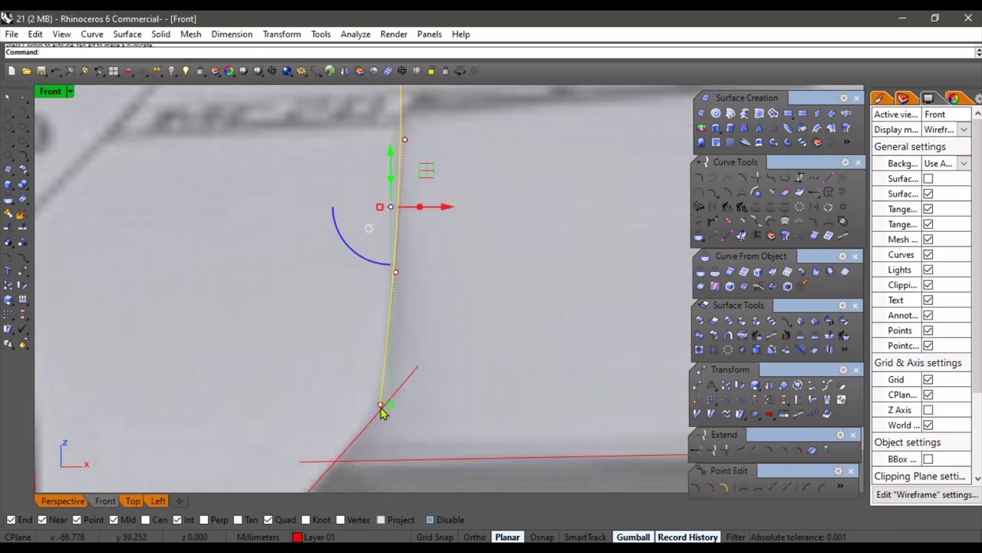
Lower the door front curve's bottom control point past the diagonal curve to the long sill curve
left_click(381, 406)
left_click_drag(382, 354, 382, 413)
scroll(385, 291, "down", 4)
right_click_drag(379, 227, 403, 289)
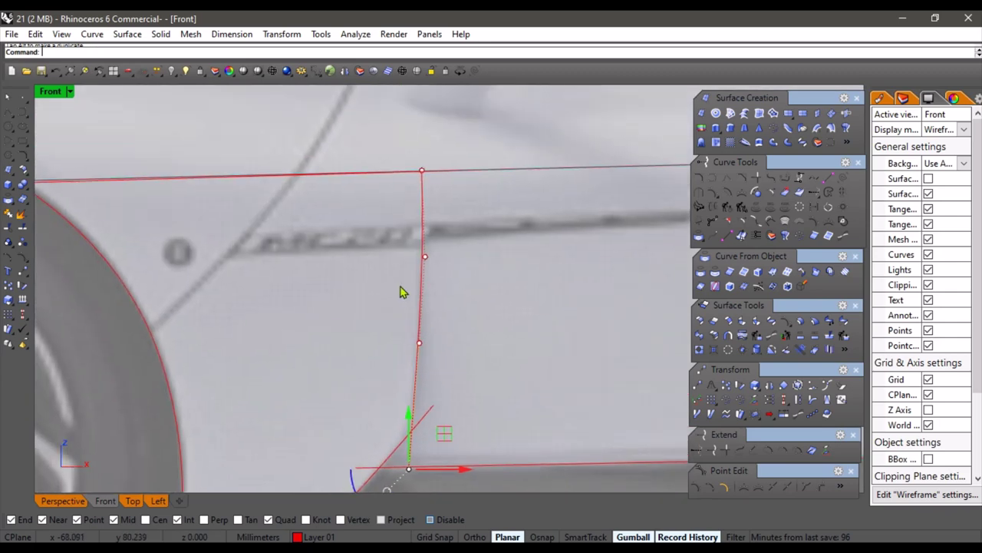
Nudge the door front curve's control points rearward, sliding its top point along the side surface's upper edge to straighten the curve
scroll(403, 288, "up", 2)
left_click_drag(459, 359, 464, 360)
scroll(464, 361, "down", 4)
mouse_move(445, 295)
right_mouse_down()
mouse_move(438, 314)
mouse_move(449, 290)
right_mouse_up()
scroll(450, 237, "up", 6)
left_click(75, 502)
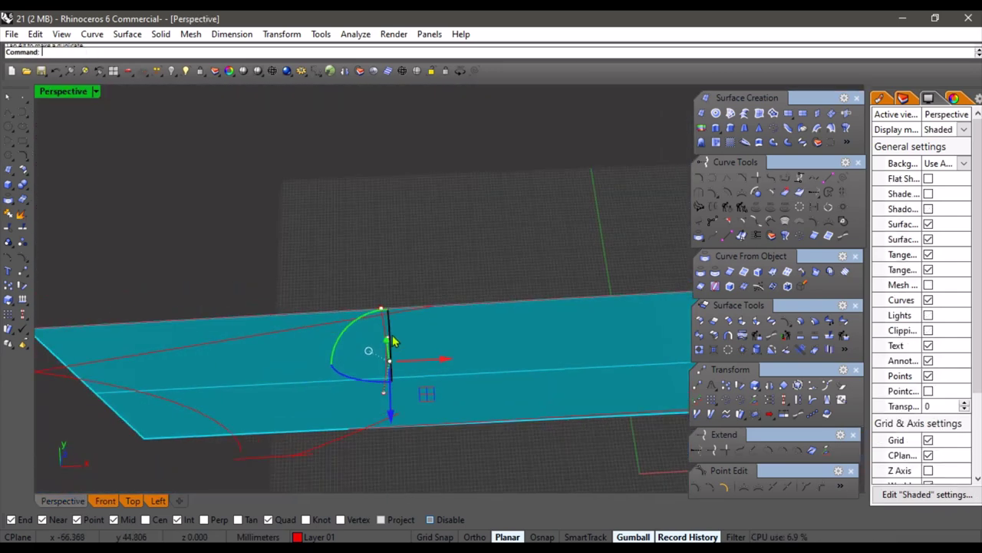
scroll(396, 313, "up", 3)
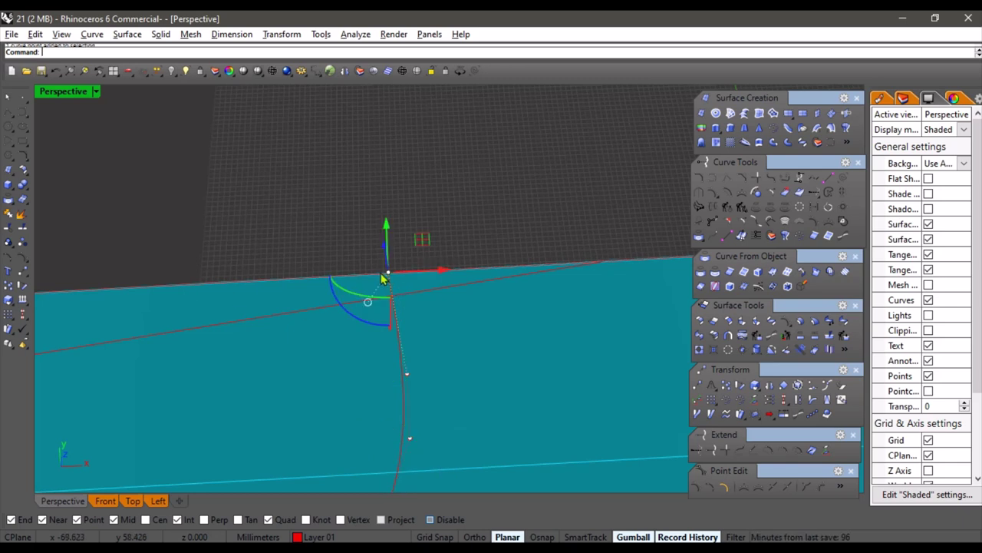
left_click_drag(388, 278, 403, 272)
left_click(532, 244)
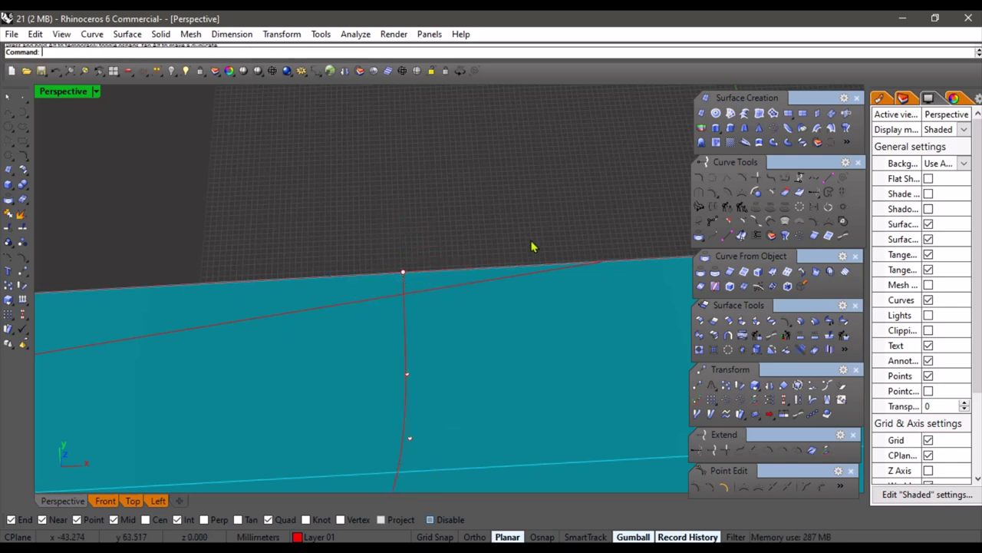
Snap the rear end of the upper fender edge curve to the door front curve's top end
left_click(516, 276)
scroll(535, 301, "down", 6)
left_click(562, 282)
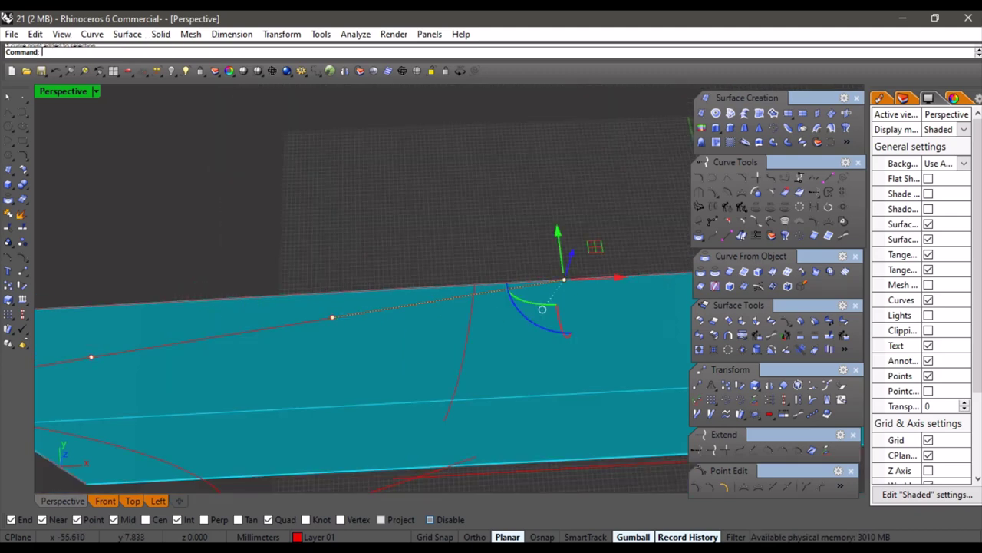
left_click_drag(563, 281, 473, 286)
left_click(346, 146)
Switch to the reference photos and examine the car's side between the wheel arches, including the door gap and sill
scroll(361, 247, "down", 5)
right_click_drag(391, 337, 480, 239)
scroll(404, 281, "down", 5)
scroll(407, 284, "down", 4)
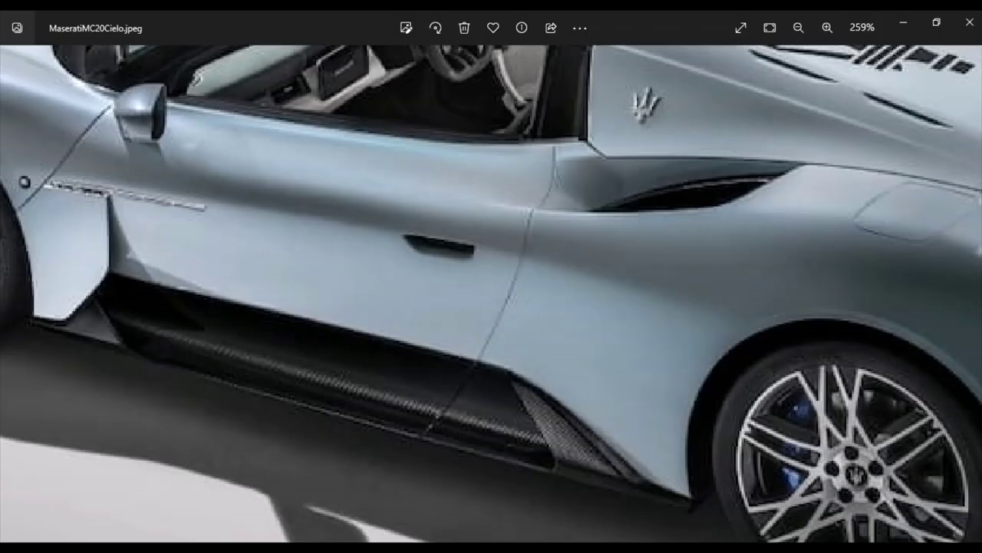
scroll(384, 329, "down", 4)
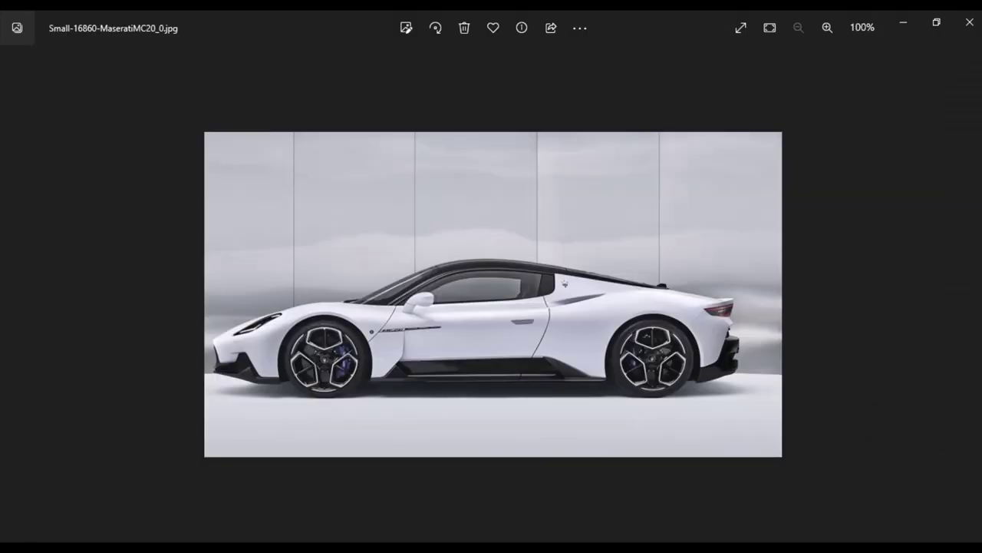
left_click(11, 288)
left_click(11, 288)
Rebuild the side surface's front edge curve with 2 points and degree 1, deleting the input, and rebuild it once more
scroll(597, 322, "up", 7)
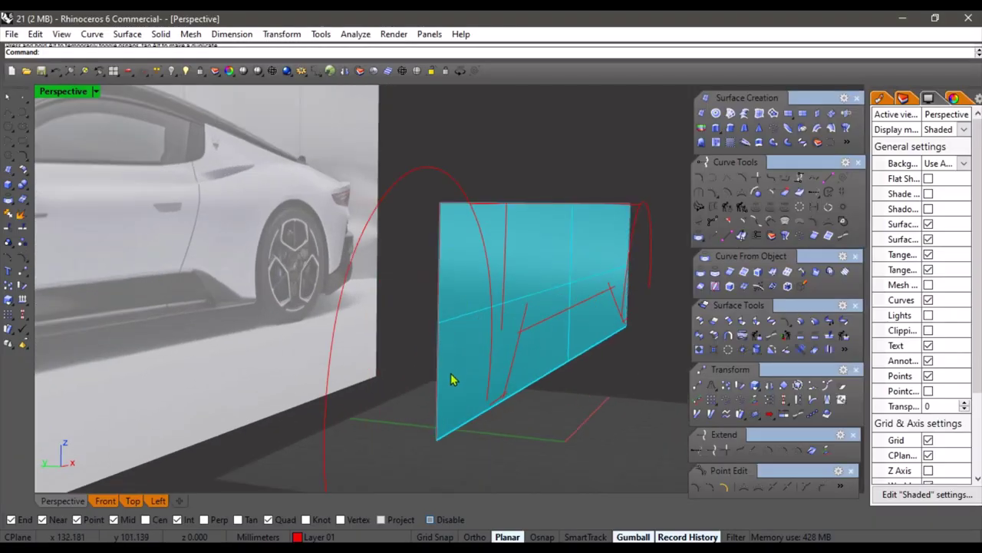
left_click(449, 432)
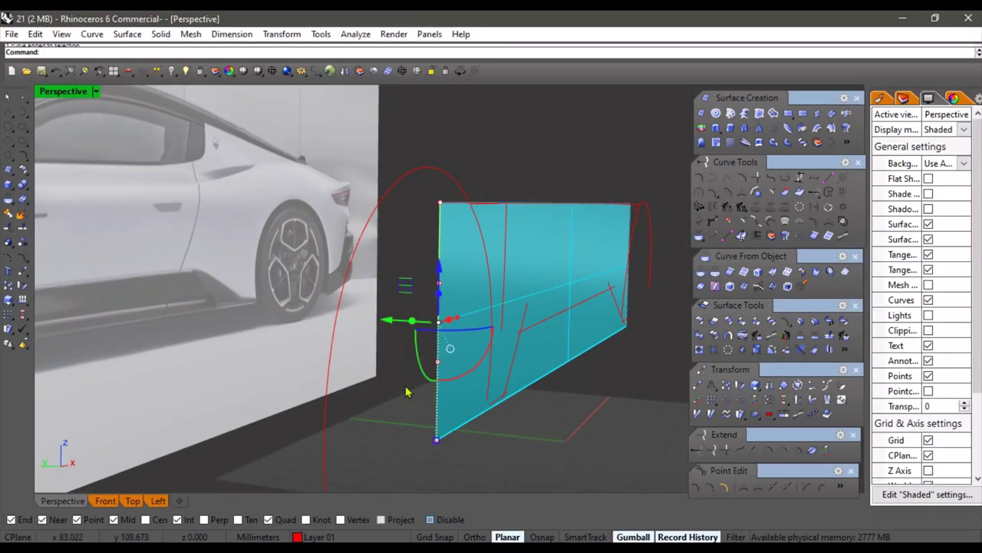
left_click(726, 206)
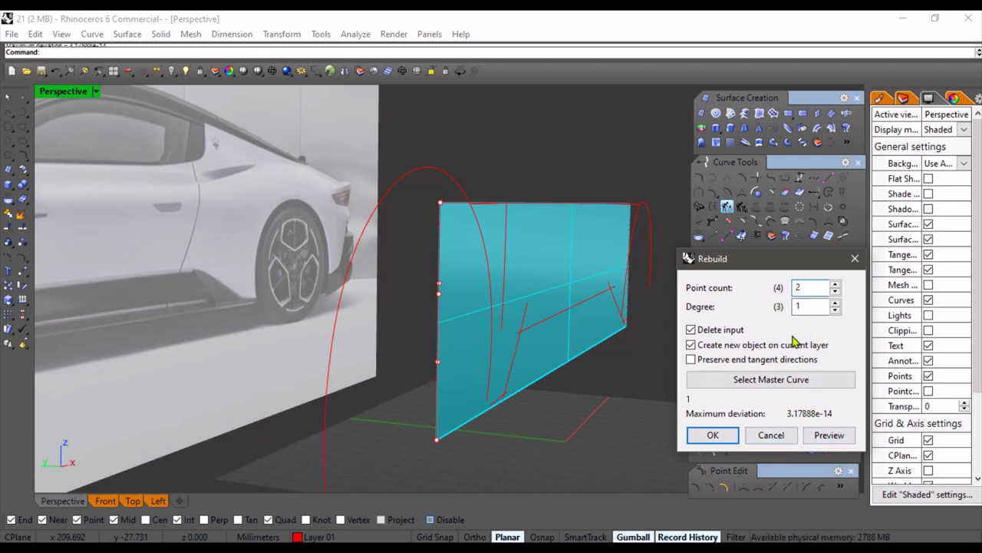
left_click(713, 434)
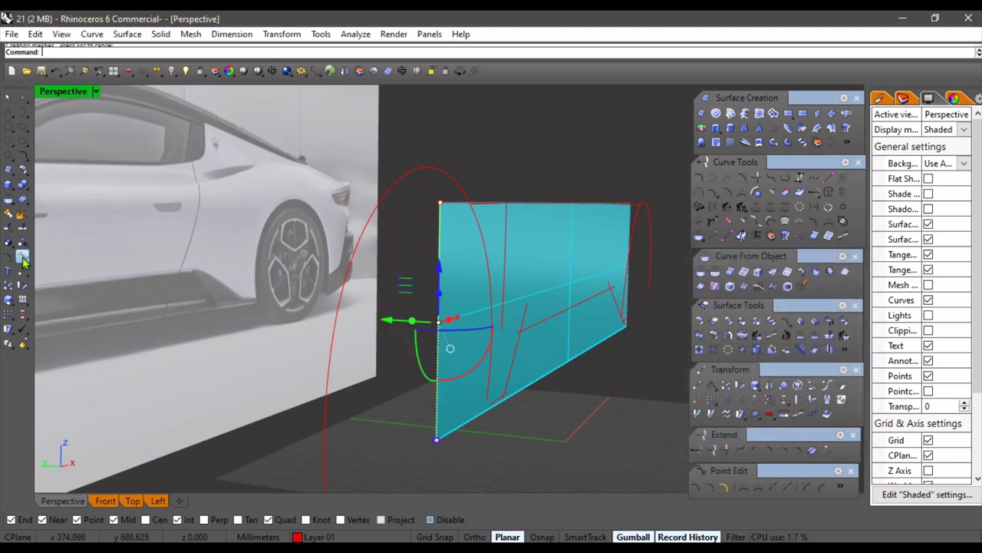
left_click(438, 361)
left_click(464, 390)
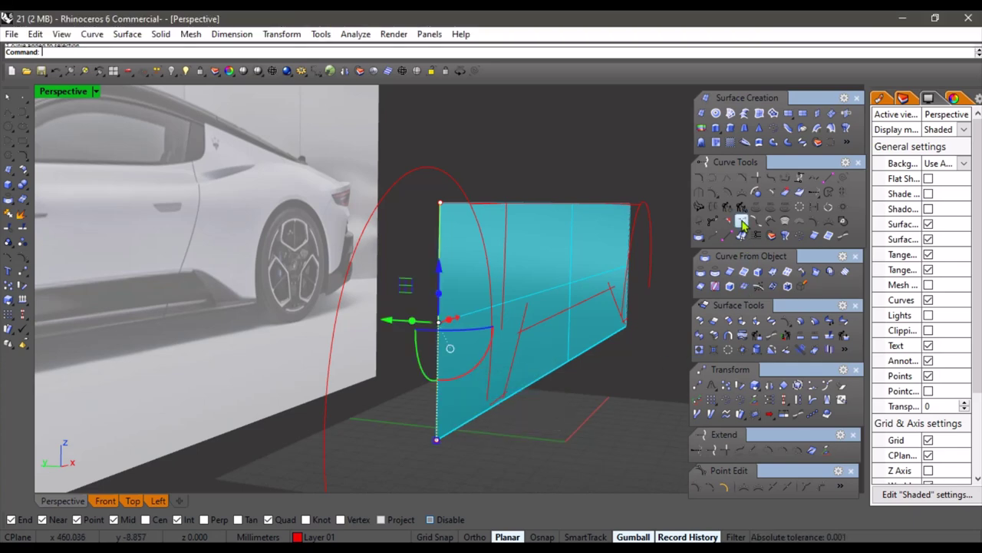
left_click(743, 220)
left_click(713, 435)
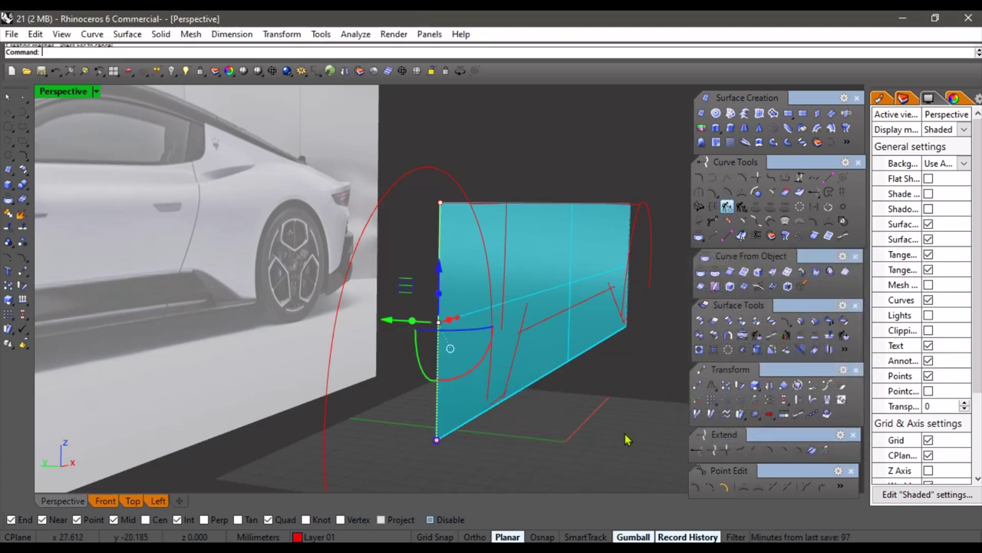
Rebuild the side surface's rear edge curve with a point count of 3, deleting the input
right_click_drag(447, 314, 422, 342)
left_click_drag(369, 315, 380, 312)
right_click_drag(637, 260, 510, 370, "shift")
scroll(490, 300, "up", 2)
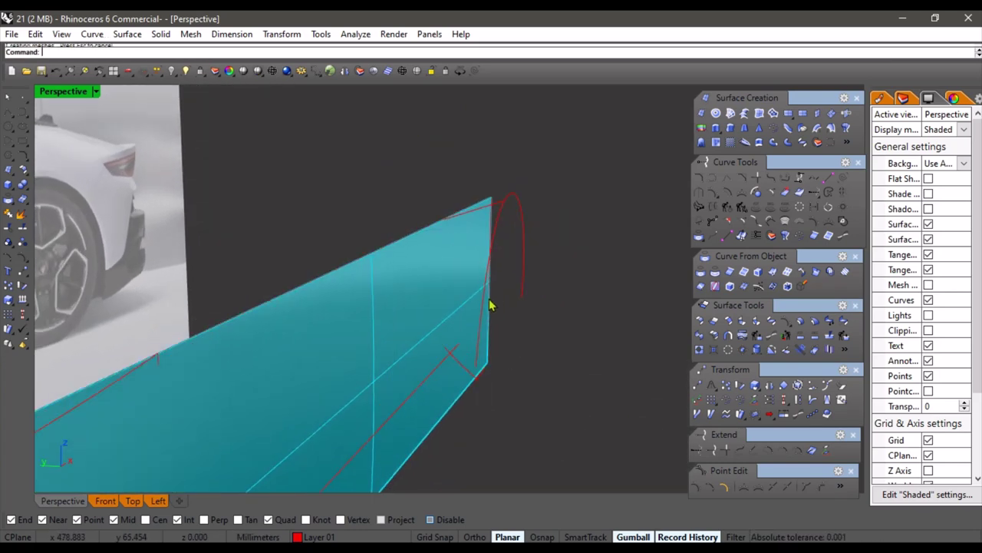
left_click(491, 306)
left_click(522, 336)
left_click(726, 206)
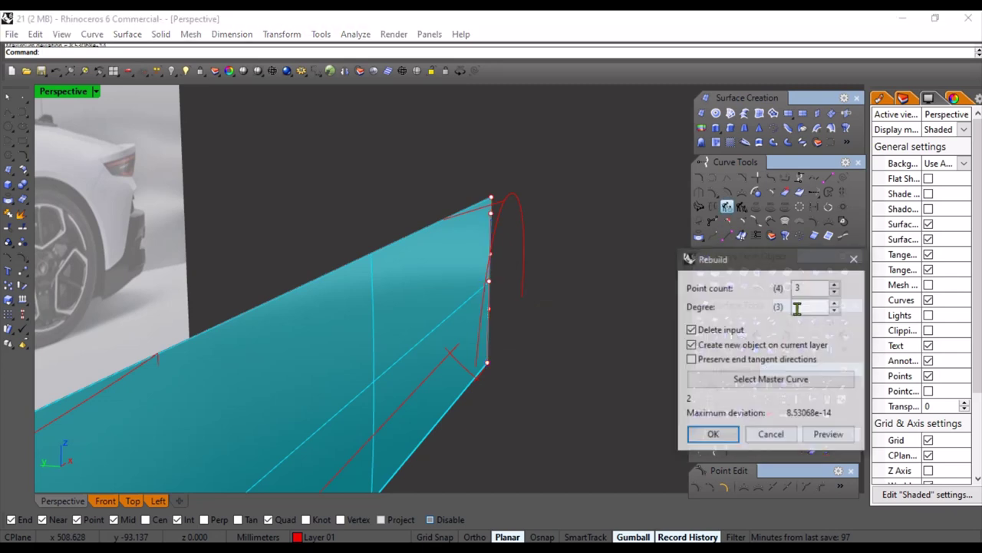
left_click(712, 435)
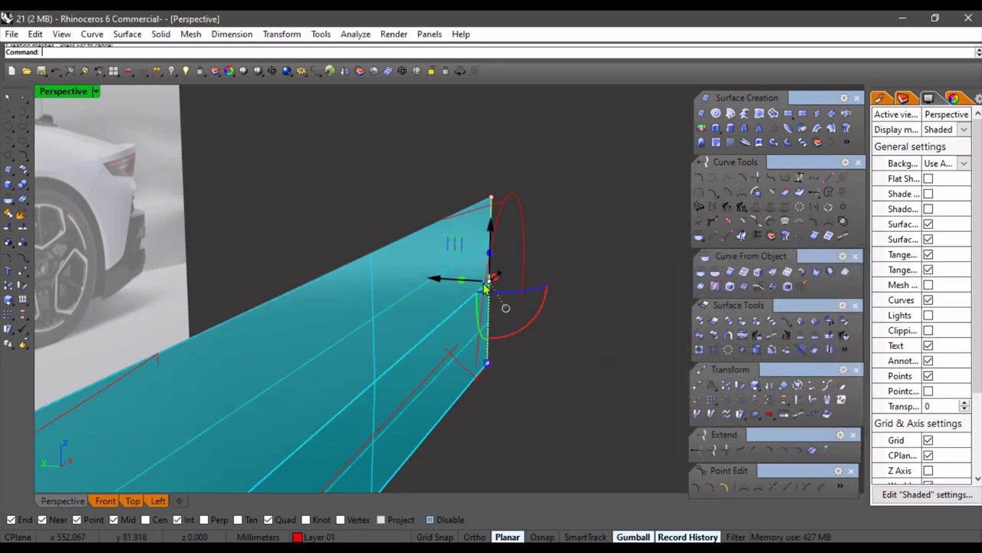
Try to shift the side surface's rear edge curve along the Y axis, and undo the attempts
left_click_drag(460, 283, 463, 287)
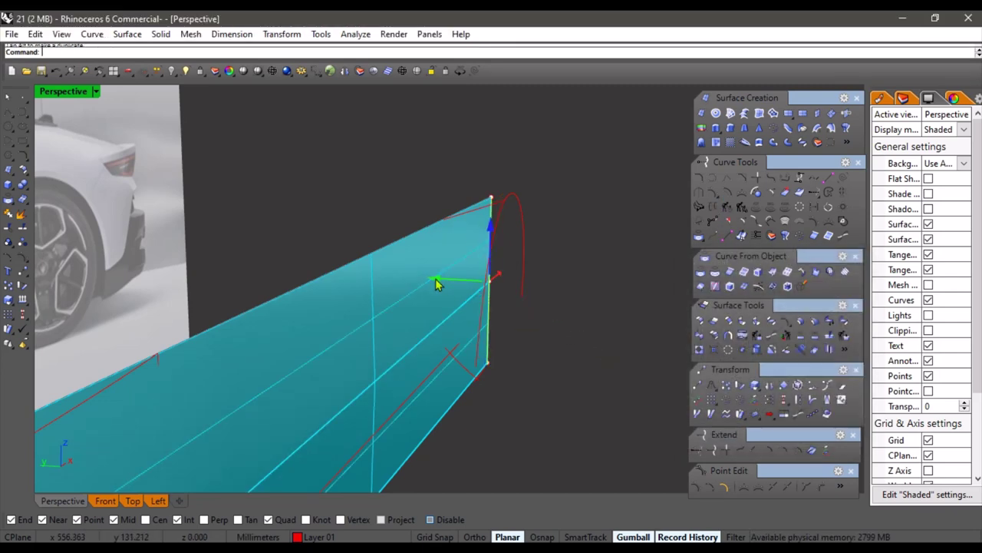
key("ctrl+z")
scroll(512, 302, "up", 8)
key("Escape")
left_click(464, 282)
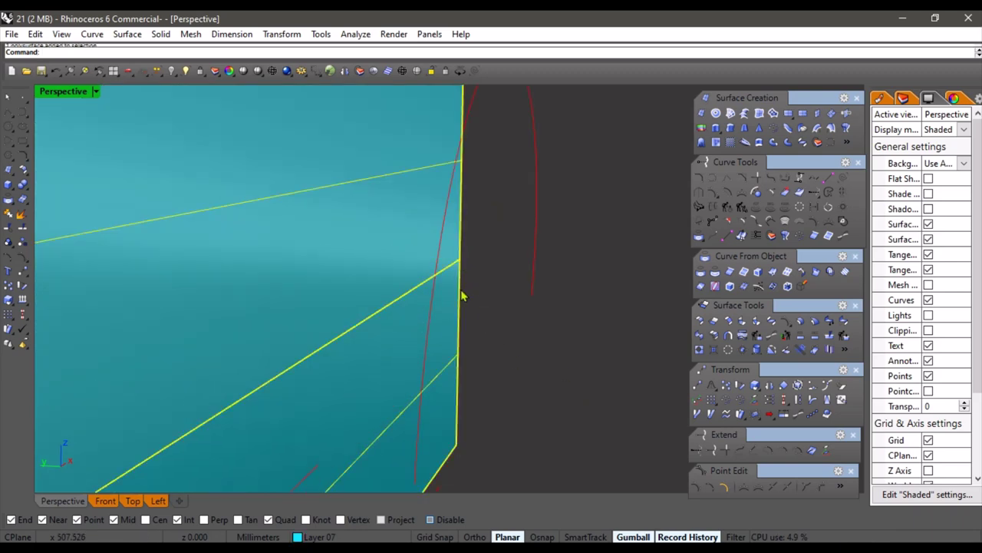
left_click(462, 294)
left_click(500, 329)
left_click_drag(414, 258, 419, 260)
key("ctrl+z")
right_click_drag(452, 288, 451, 325)
scroll(478, 313, "down", 6)
scroll(479, 311, "down", 3)
key("ctrl+z")
scroll(487, 280, "up", 6)
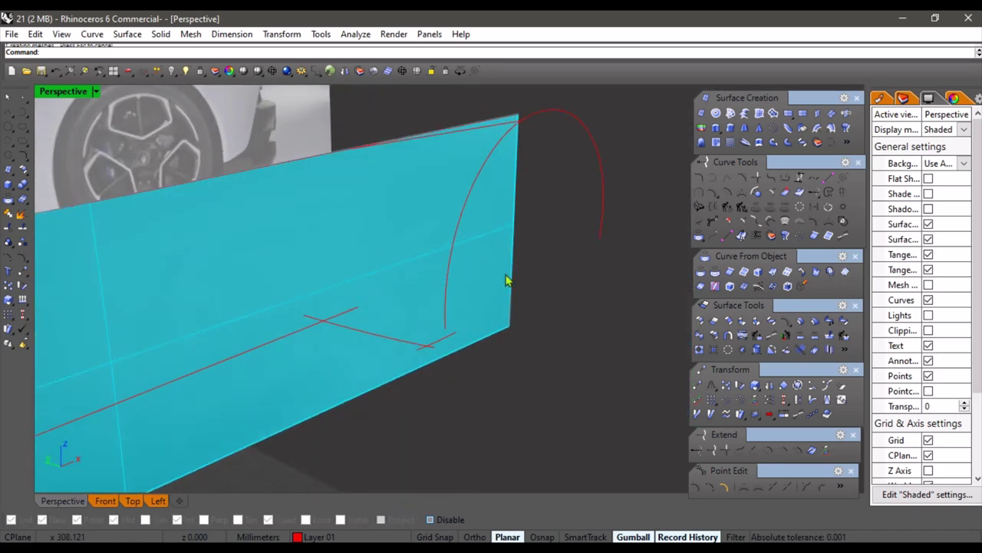
Pull the middle control point of the side surface's rear edge curve outward along Y to bow that edge
left_click(512, 270)
left_click(547, 306)
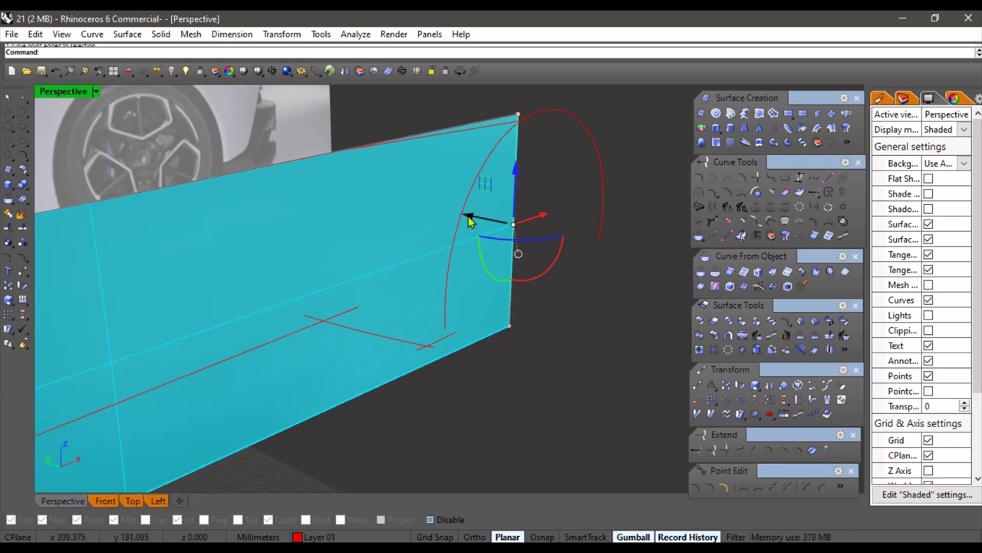
left_click_drag(476, 221, 475, 221)
right_click_drag(474, 226, 456, 298)
scroll(450, 298, "down", 4)
scroll(470, 277, "up", 3)
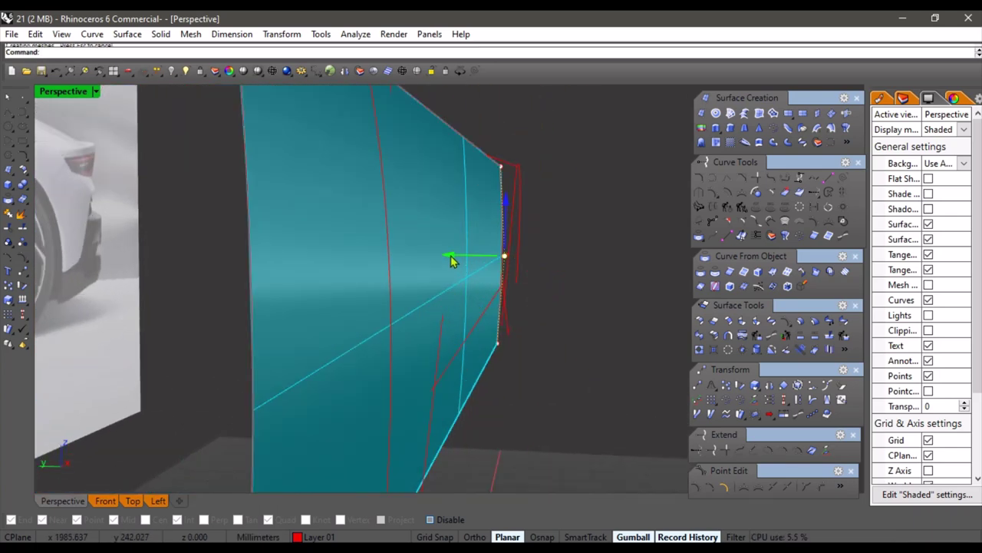
right_click_drag(551, 335, 545, 331)
scroll(535, 260, "up", 6)
right_click_drag(535, 260, 545, 279)
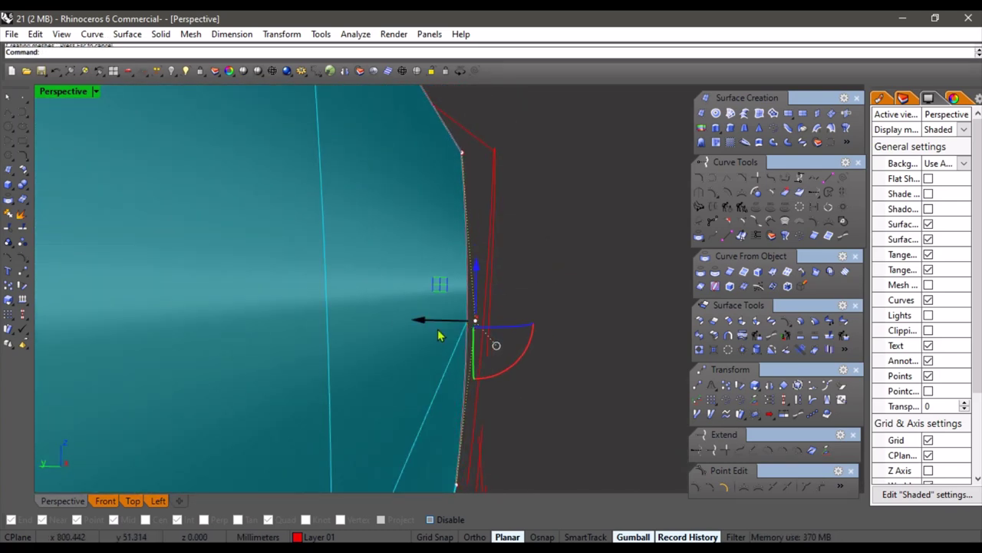
left_click_drag(426, 321, 431, 320)
Move the bottom control point of the side surface's rear edge curve inward along Y
scroll(498, 361, "down", 6)
right_click_drag(499, 361, 405, 290)
left_click_drag(373, 284, 356, 266)
scroll(438, 315, "down", 3)
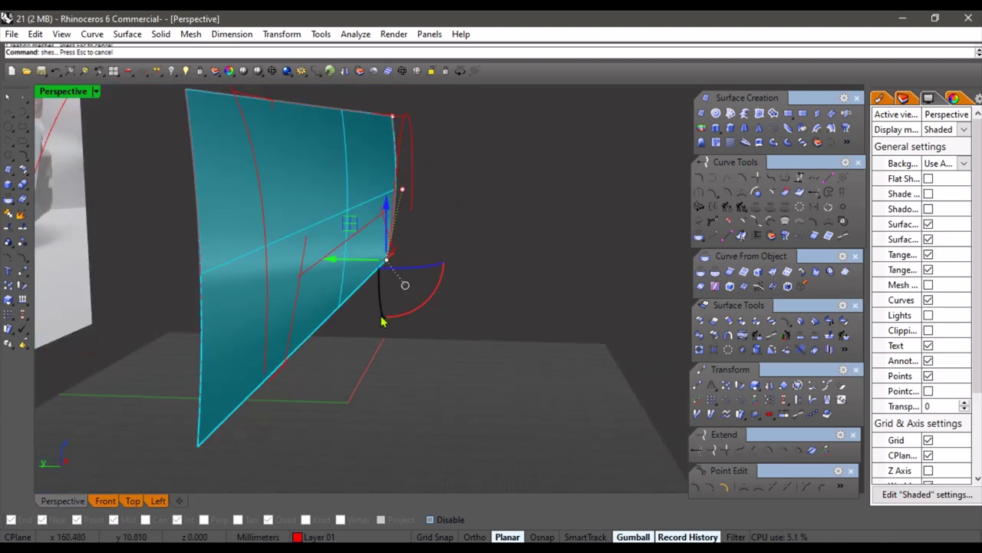
Move the bottom control point of the side surface's front edge curve slightly inward along Y
right_click_drag(383, 323, 404, 326)
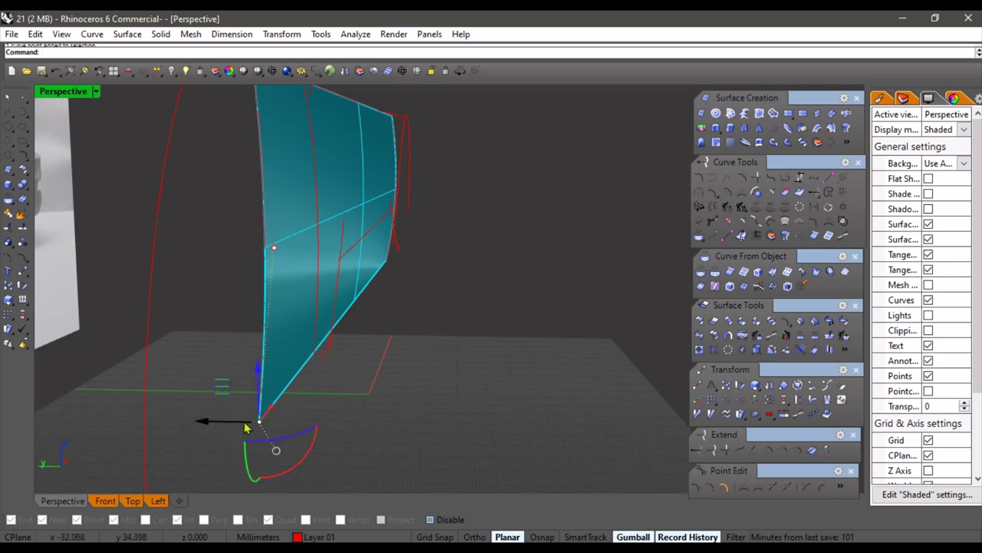
left_click_drag(236, 426, 234, 428)
key("Escape")
key("Escape")
Delete the existing door front curve between the side surface's upper edge and the long sill curve
scroll(445, 345, "down", 10)
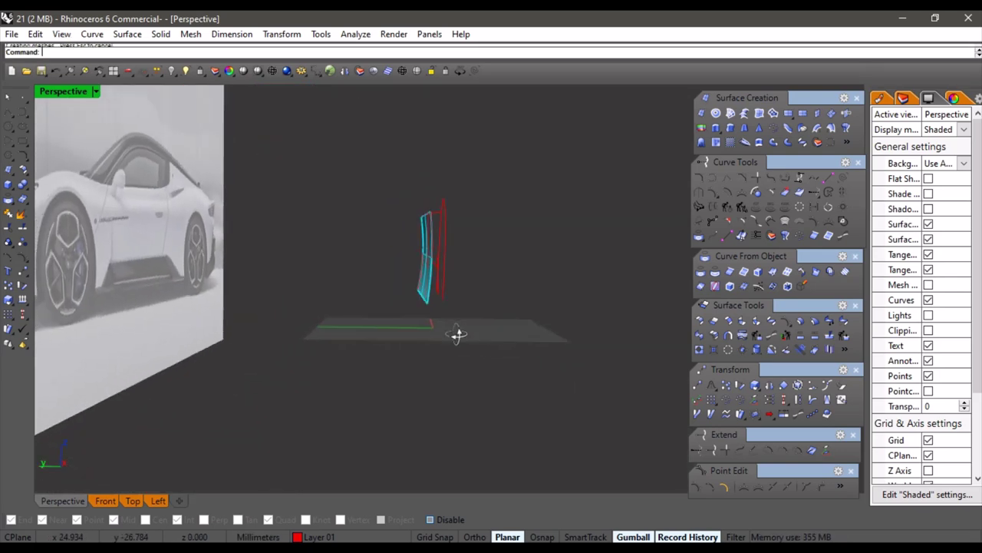
scroll(320, 293, "up", 6)
mouse_move(458, 336)
right_mouse_down()
mouse_move(326, 303)
mouse_move(377, 346)
mouse_move(460, 347)
right_mouse_up()
scroll(472, 347, "down", 5)
right_click_drag(483, 346, 399, 337, "shift")
scroll(327, 305, "up", 5)
left_click(344, 293)
left_click(387, 331)
scroll(369, 360, "down", 3)
right_click_drag(368, 370, 383, 355)
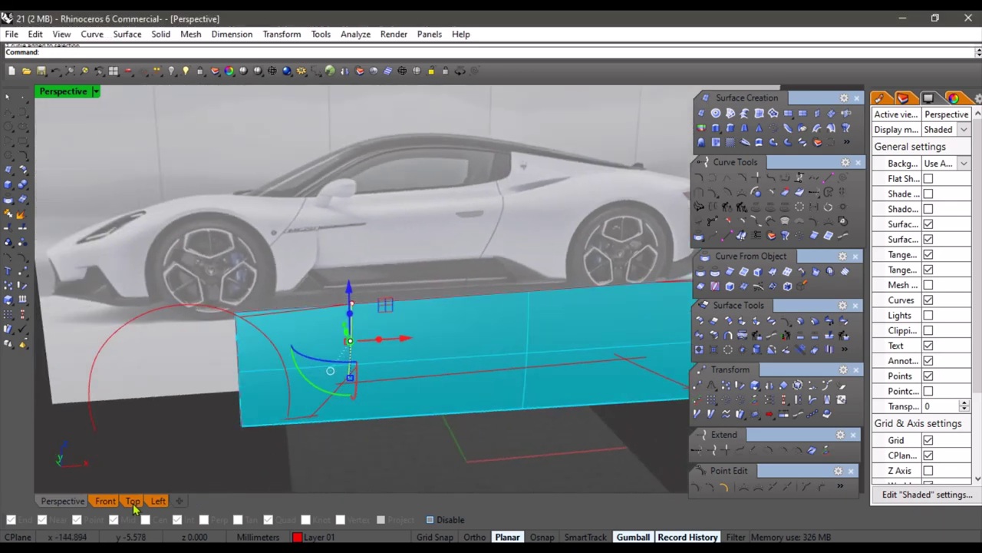
left_click(106, 502)
right_click_drag(326, 376, 342, 386)
scroll(299, 353, "up", 10)
right_click_drag(300, 353, 323, 379)
scroll(315, 361, "up", 3)
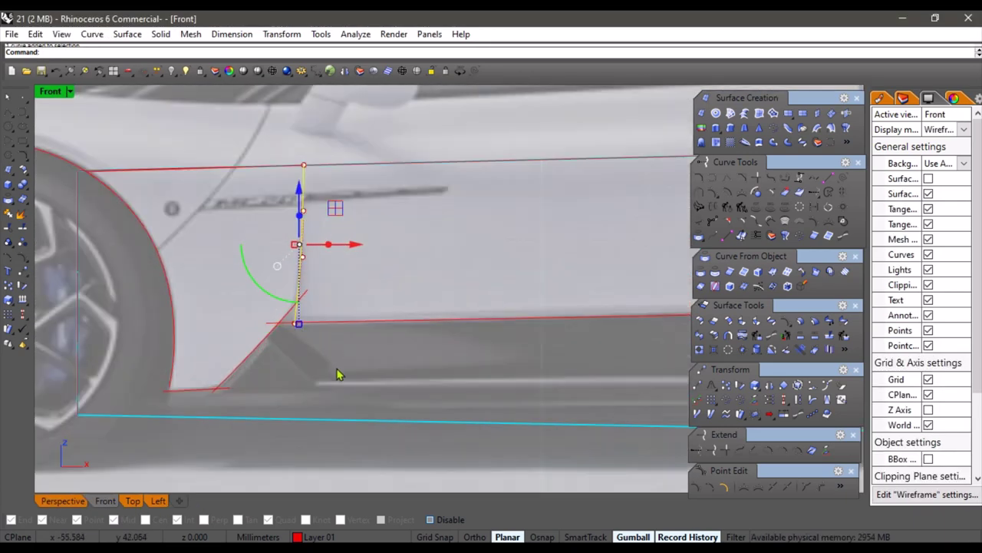
key("Delete")
Draw a vertical degree 2 interpolated curve at the door front gap, from the side surface's upper edge down past its lower edge
right_click_drag(559, 339, 591, 356)
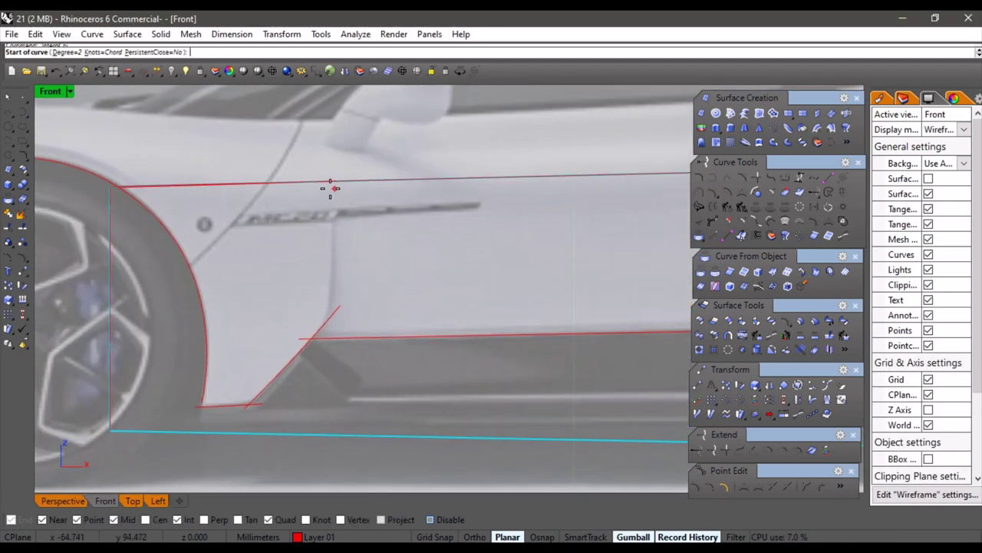
left_click(337, 184)
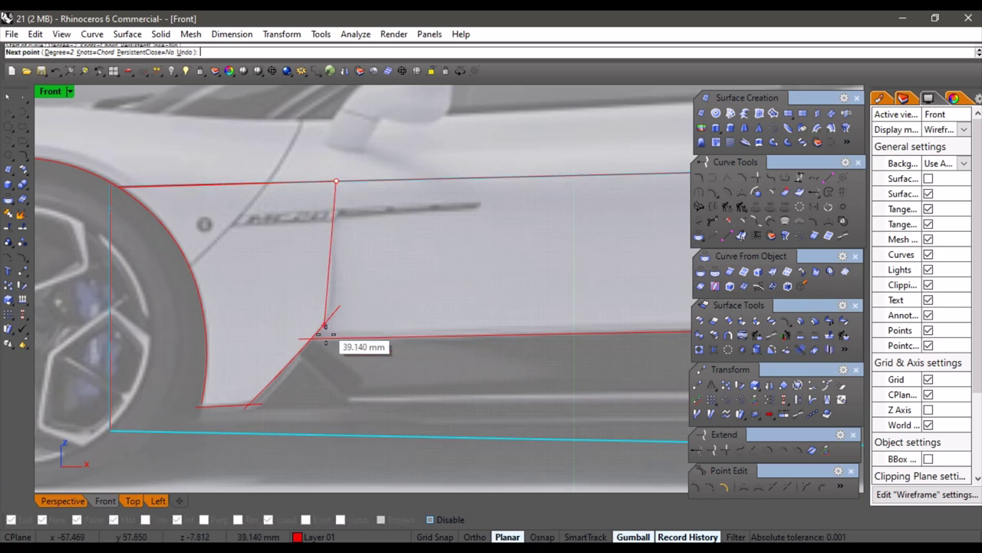
left_click(321, 439, "shift")
right_click(323, 440)
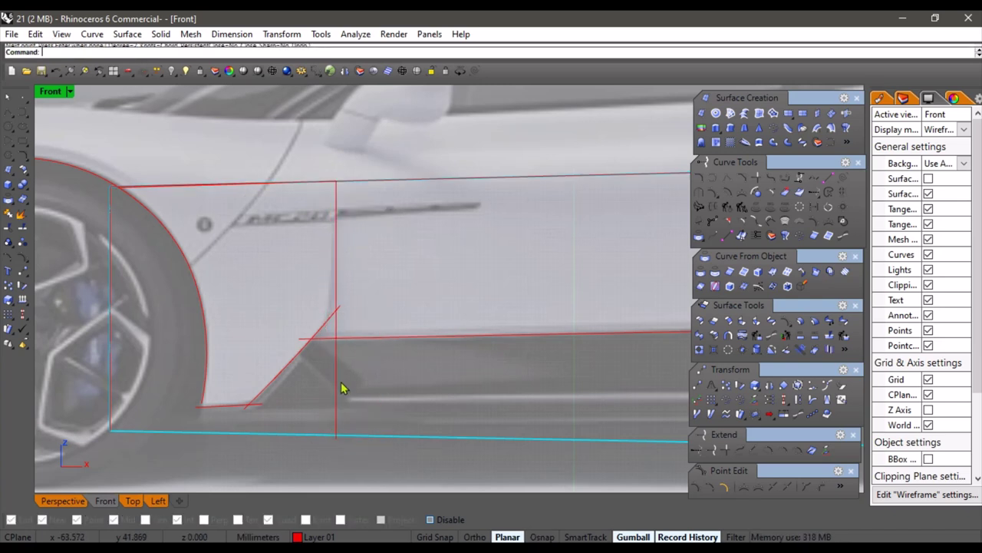
Shift the new door front curve's bottom control point toward the front wheel so the curve bends along the gap in the reference
scroll(332, 357, "down", 2)
scroll(328, 384, "up", 4)
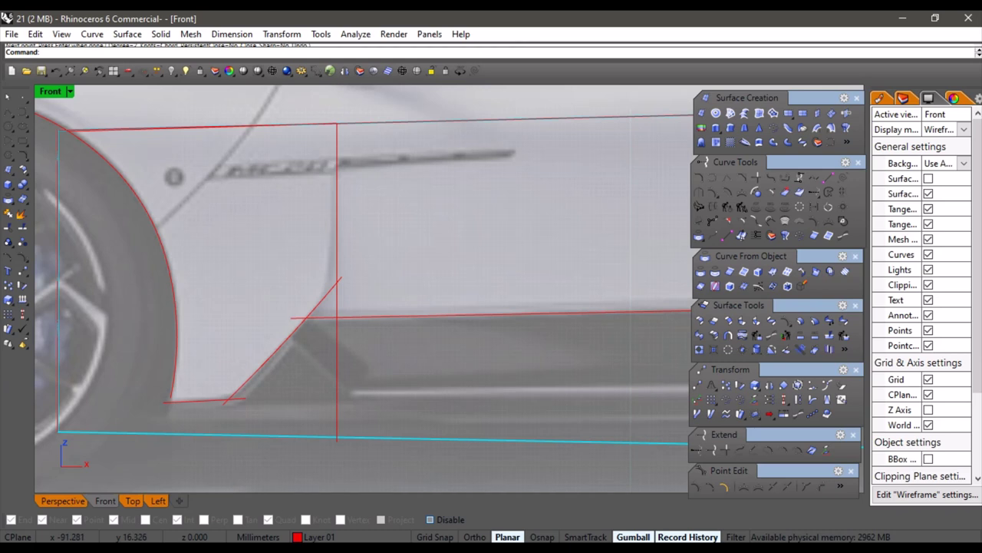
right_click_drag(356, 385, 369, 379)
left_click_drag(399, 436, 373, 445)
scroll(368, 437, "down", 1)
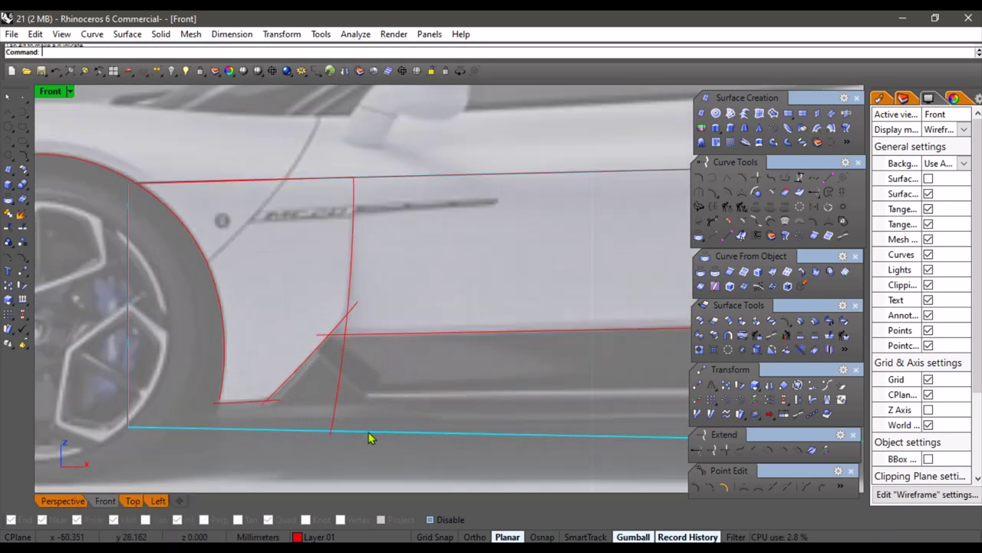
Raise the door front curve's bottom control point above the side surface's lower edge and fine-tune it against the reference gap
scroll(344, 428, "up", 1)
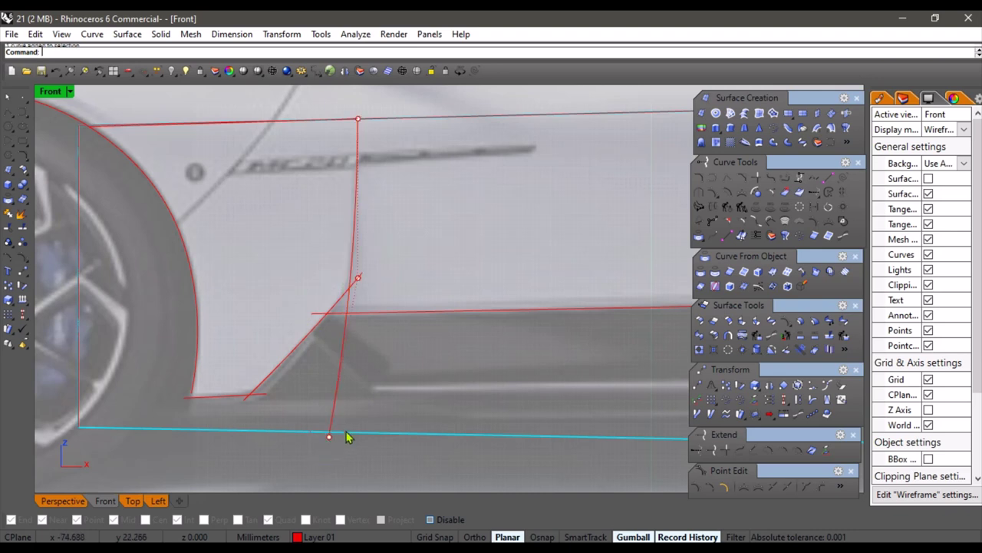
left_click_drag(329, 412, 332, 364)
right_click_drag(347, 359, 379, 387)
scroll(380, 388, "up", 3)
left_click_drag(386, 444, 392, 446)
scroll(394, 374, "down", 2)
right_click_drag(395, 371, 393, 386)
key("Escape")
key("Escape")
Move the side surface's whole upper edge curve outward along Y in the Perspective view
scroll(446, 410, "down", 5)
right_click_drag(441, 409, 390, 294)
scroll(356, 263, "up", 2)
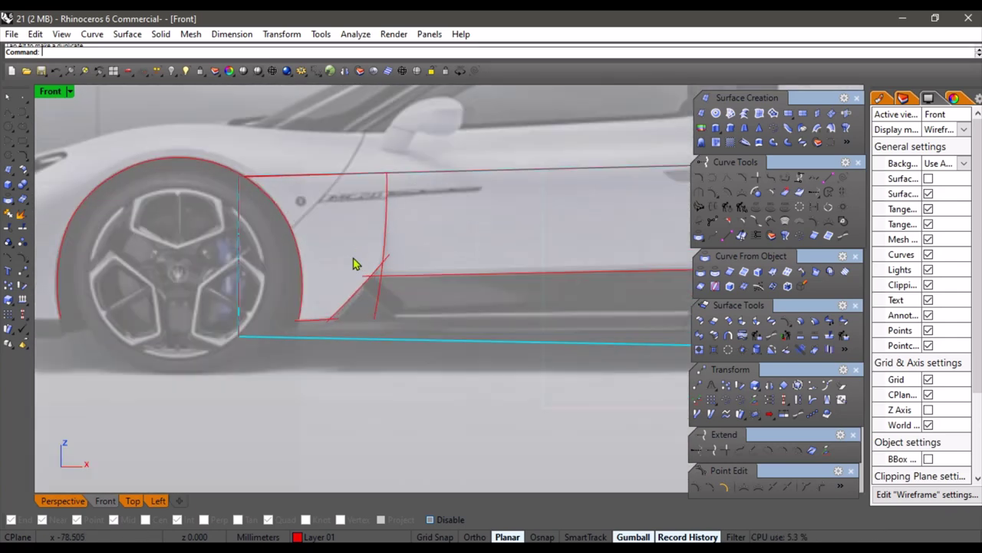
scroll(356, 263, "up", 1)
key("ctrl+F4")
right_click_drag(387, 360, 318, 323)
left_click(366, 280)
left_click(392, 297)
right_click_drag(421, 302, 405, 271)
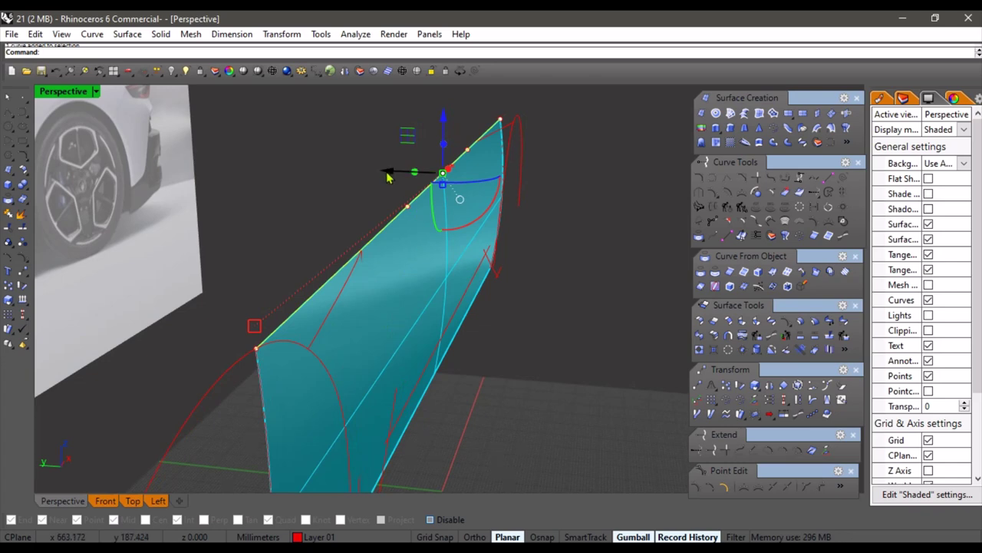
left_click_drag(388, 177, 397, 171)
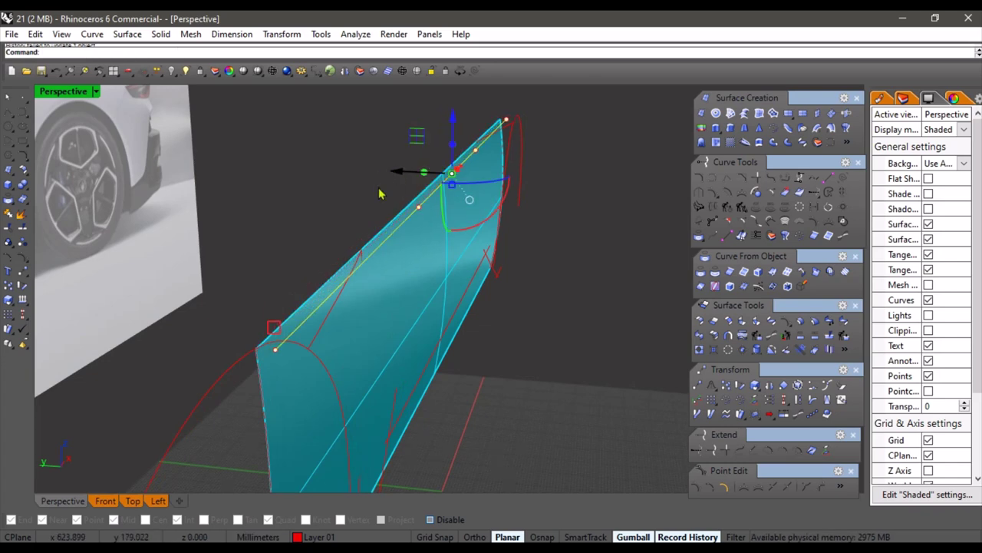
Move the side surface's front edge curve by its upper end onto the front end of the upper edge curve
scroll(251, 416, "down", 2)
right_click_drag(251, 416, 261, 276, "shift")
scroll(263, 272, "up", 2)
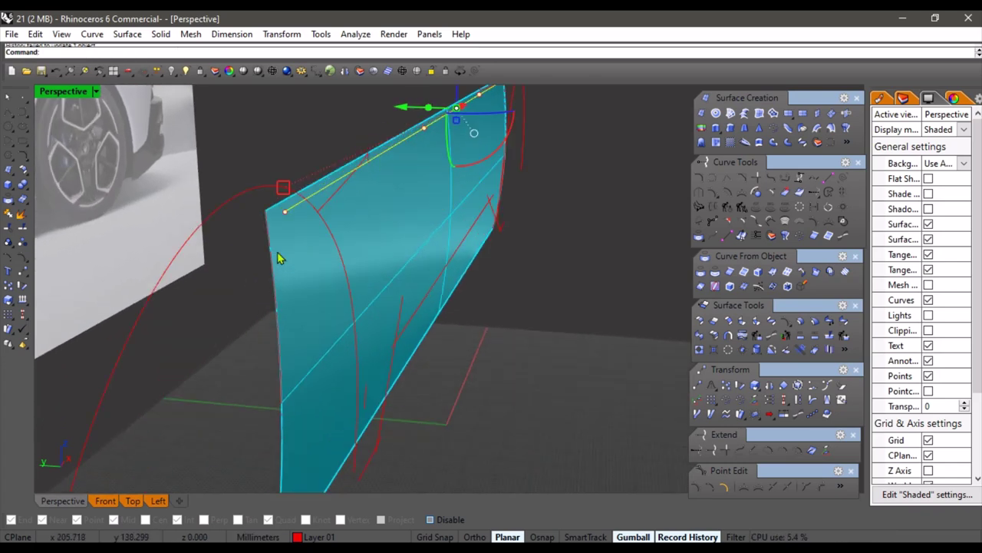
left_click(291, 255)
left_click(319, 286)
right_click_drag(320, 287, 351, 327)
scroll(352, 327, "up", 2)
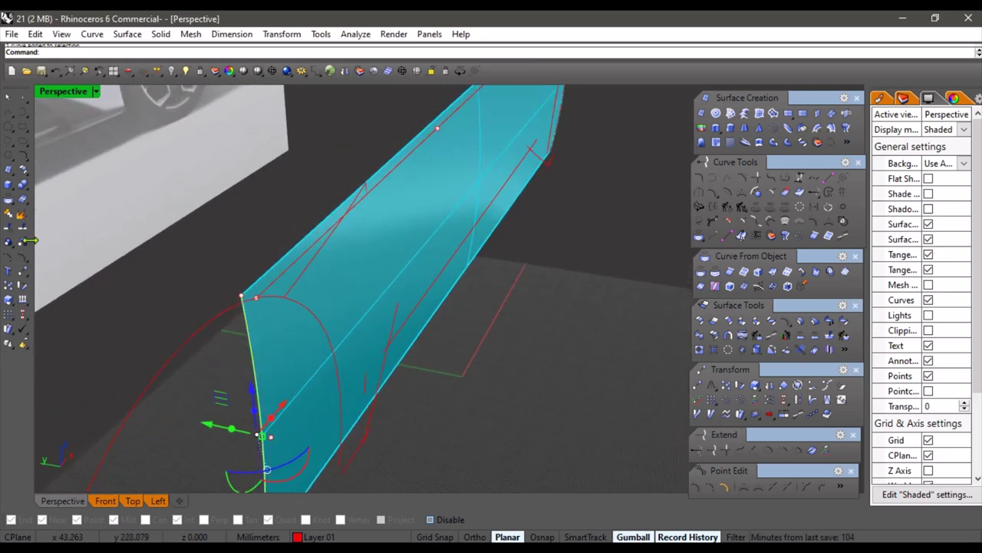
left_click(23, 274)
left_click(241, 297)
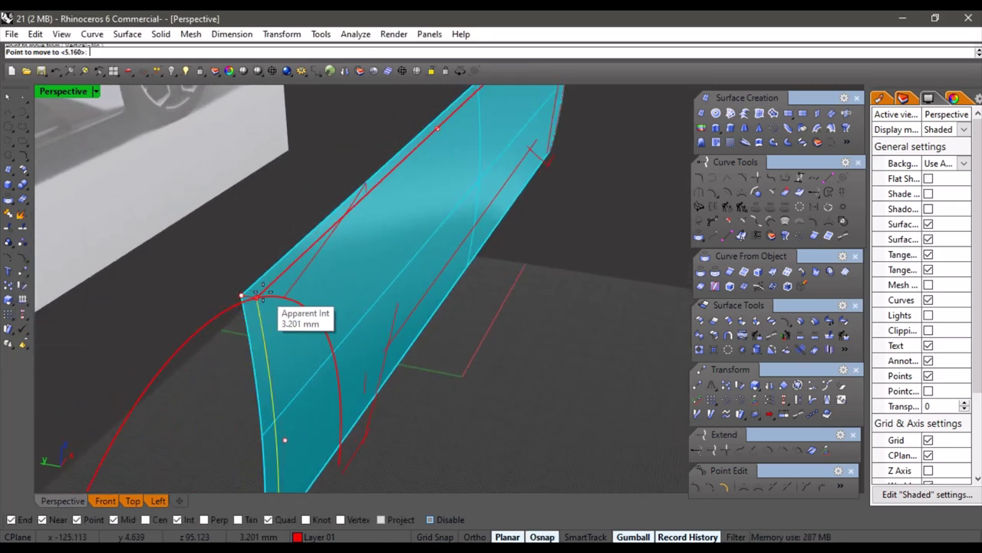
left_click(260, 297)
Move the rear edge curve by its upper end onto the rear end of the upper edge curve
scroll(308, 300, "down", 2)
right_click_drag(468, 195, 427, 244, "shift")
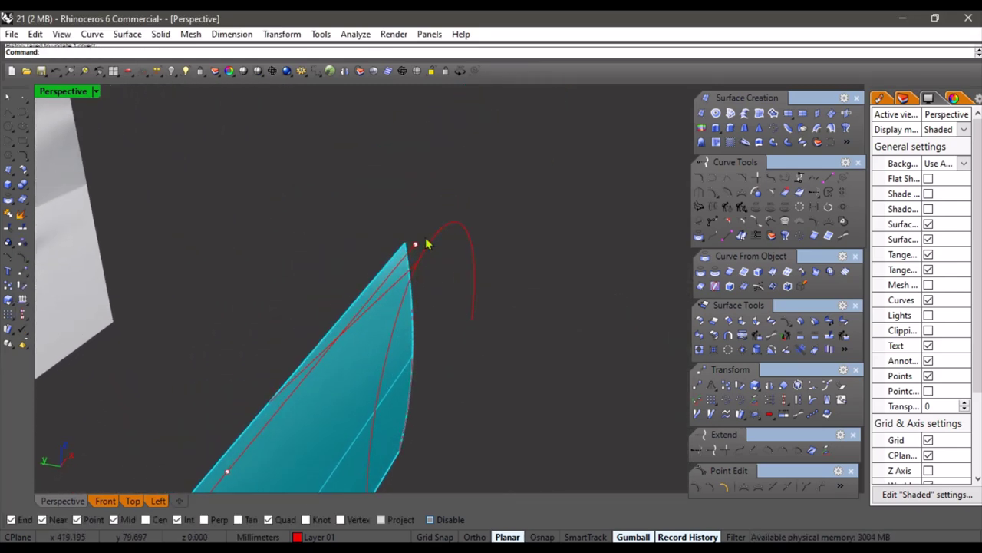
left_click(412, 260)
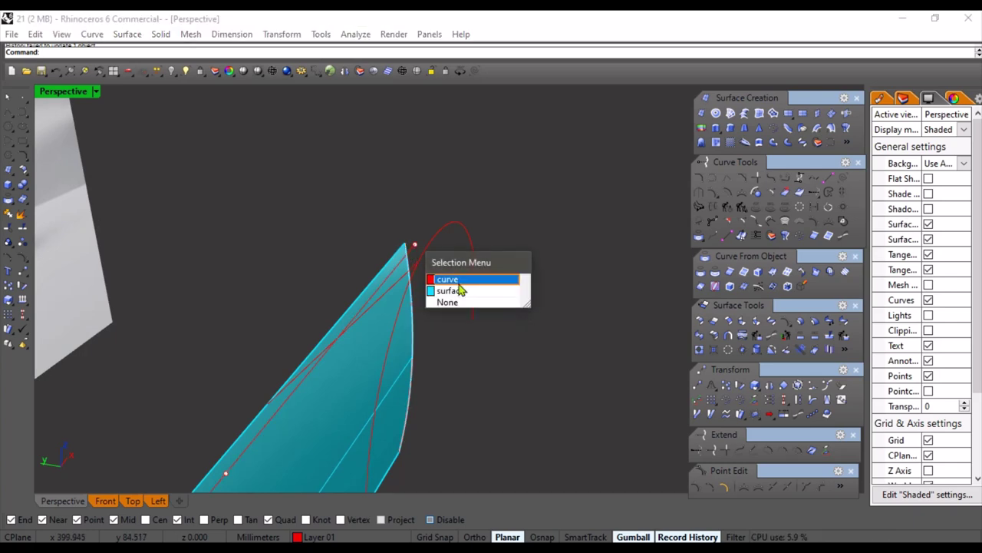
left_click(454, 281)
scroll(405, 231, "up", 5)
left_click(407, 257)
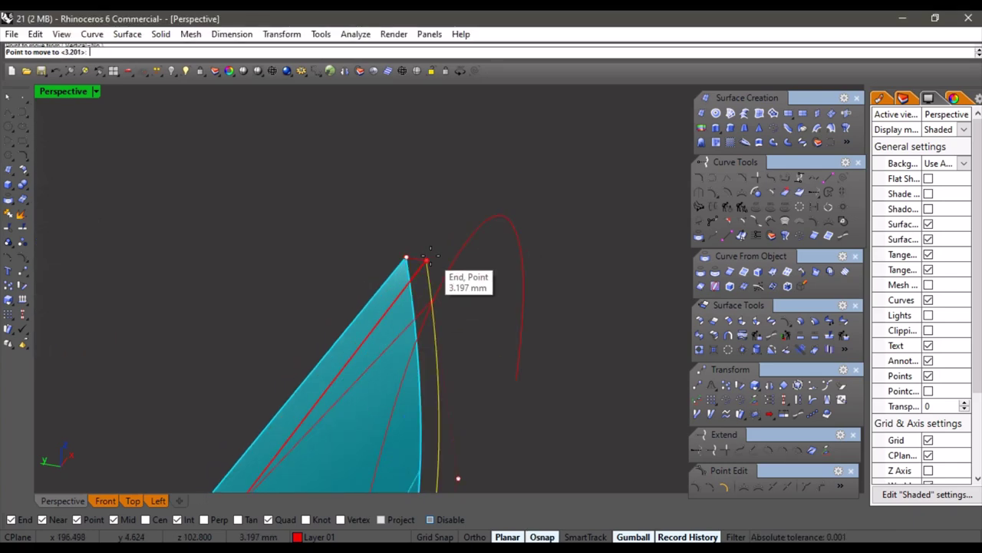
left_click(426, 260)
Delete the old side surface and make Layer 07 the current layer
scroll(430, 264, "down", 5)
right_click_drag(451, 306, 451, 322)
scroll(446, 292, "up", 3)
left_click(441, 249)
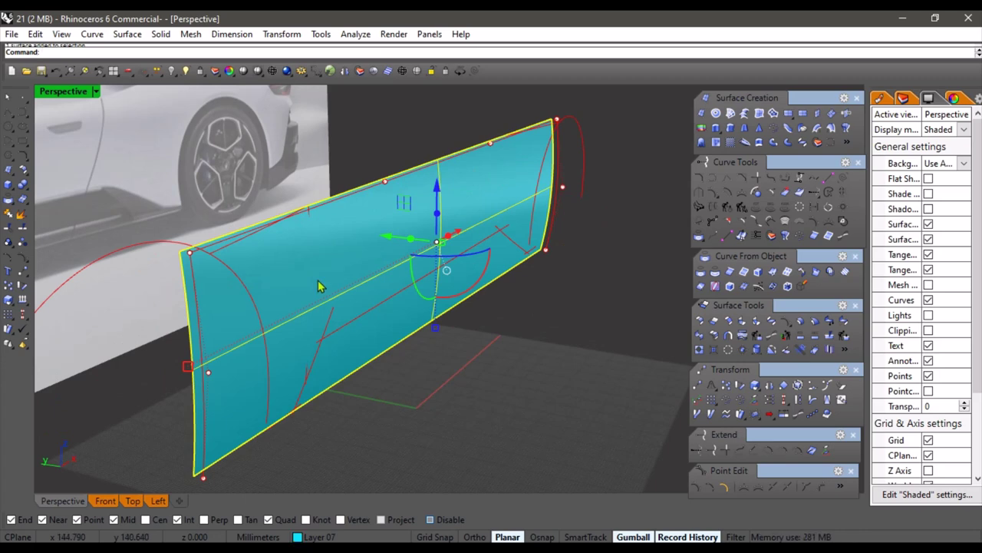
key("Delete")
scroll(625, 290, "down", 4)
left_click(338, 537)
left_click(353, 520)
Sweep a surface along the upper and lower edge curves with the front and rear edge curves as unchanged cross sections
right_click_drag(581, 307, 571, 319)
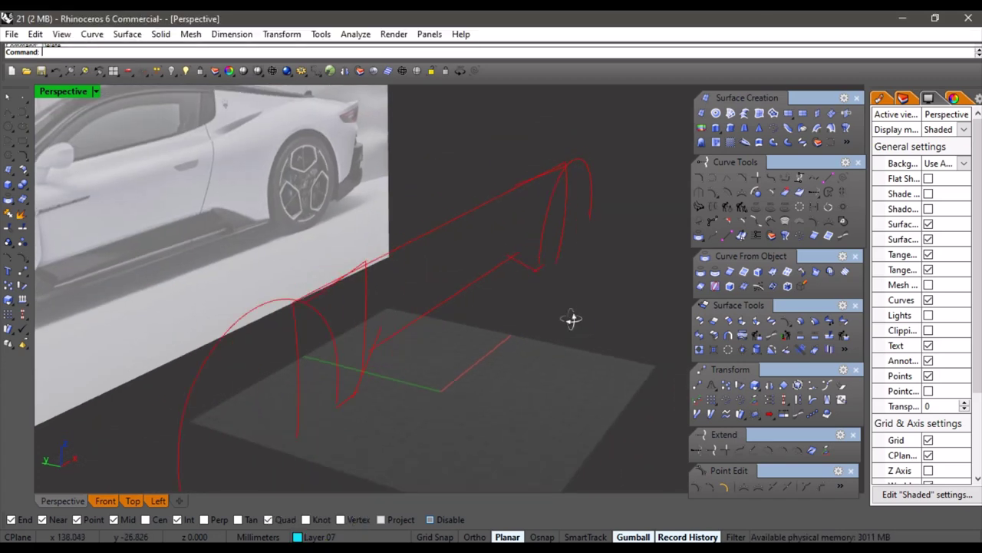
scroll(614, 207, "up", 4)
left_click(538, 237)
scroll(529, 253, "down", 4)
right_click_drag(513, 287, 508, 271, "shift")
left_click(289, 339)
key("Return")
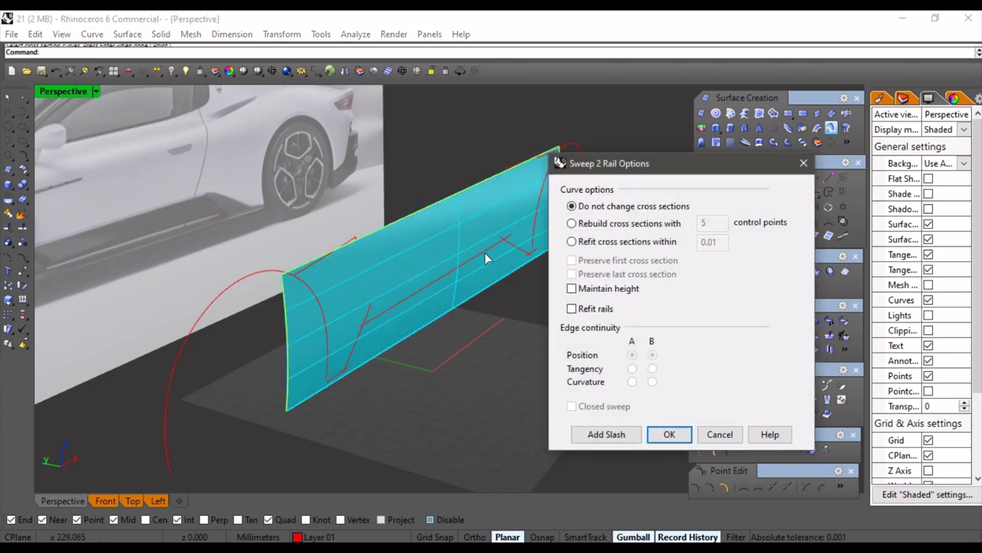
key("Return")
Examine the new side surface and how the fender and door curves meet its upper edge
scroll(557, 322, "up", 4)
scroll(557, 322, "down", 4)
right_click_drag(557, 322, 479, 301)
right_click_drag(480, 301, 480, 253, "shift")
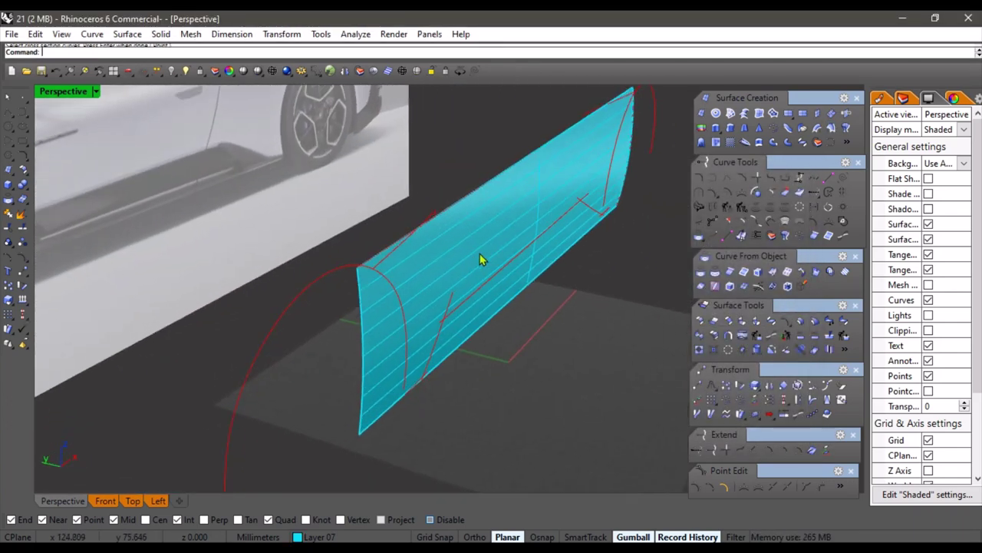
scroll(407, 206, "up", 6)
left_click(403, 155)
scroll(403, 155, "down", 4)
right_click_drag(403, 156, 419, 286)
scroll(453, 212, "down", 2)
scroll(418, 291, "down", 3)
left_click(418, 298)
left_click(453, 218)
right_click_drag(453, 218, 541, 207)
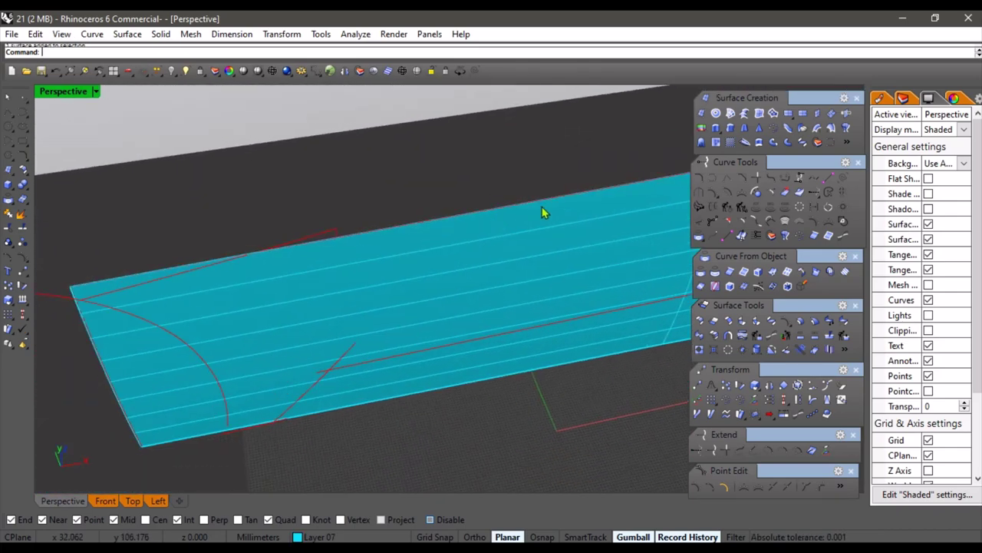
Draw a degree 2 interpolated curve on Layer 01 from the front fender arch to the door front gap at the surface's upper edge
left_click(87, 300)
left_click(542, 536)
left_click(326, 537)
left_click(332, 440)
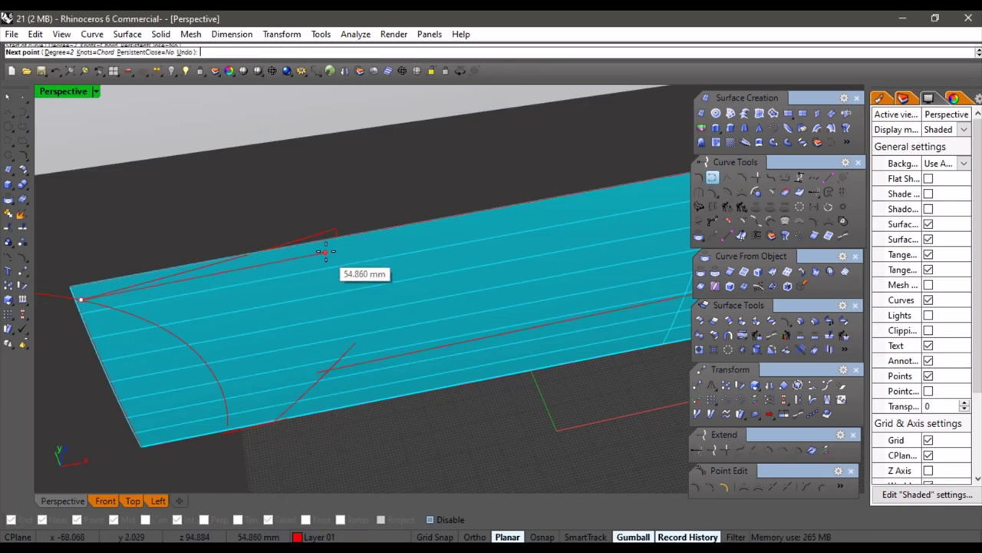
scroll(333, 246, "up", 3)
left_click(340, 205)
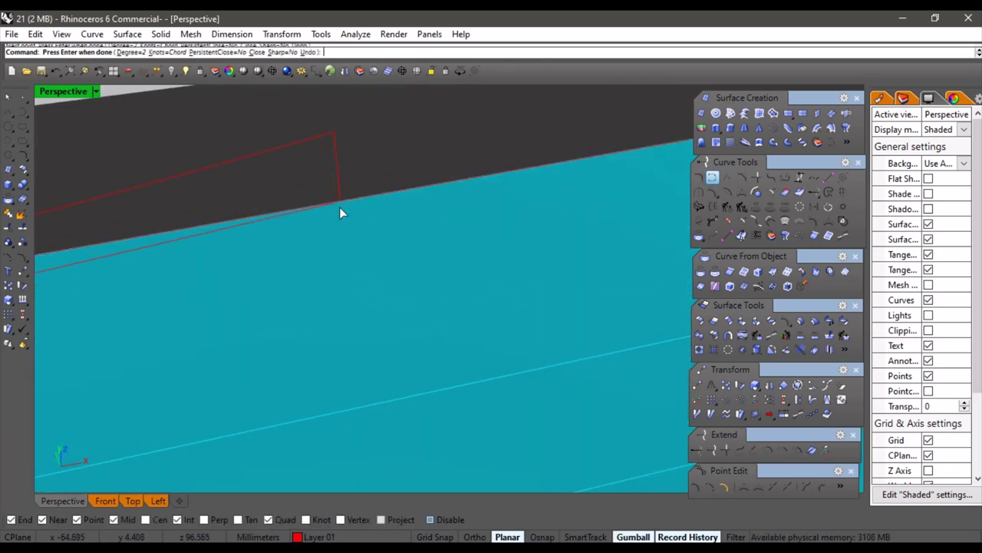
right_click(339, 207)
Move the door front curve by its upper end down onto the end of the new fender-to-door curve
scroll(326, 232, "down", 10)
scroll(344, 239, "up", 6)
left_click(362, 249)
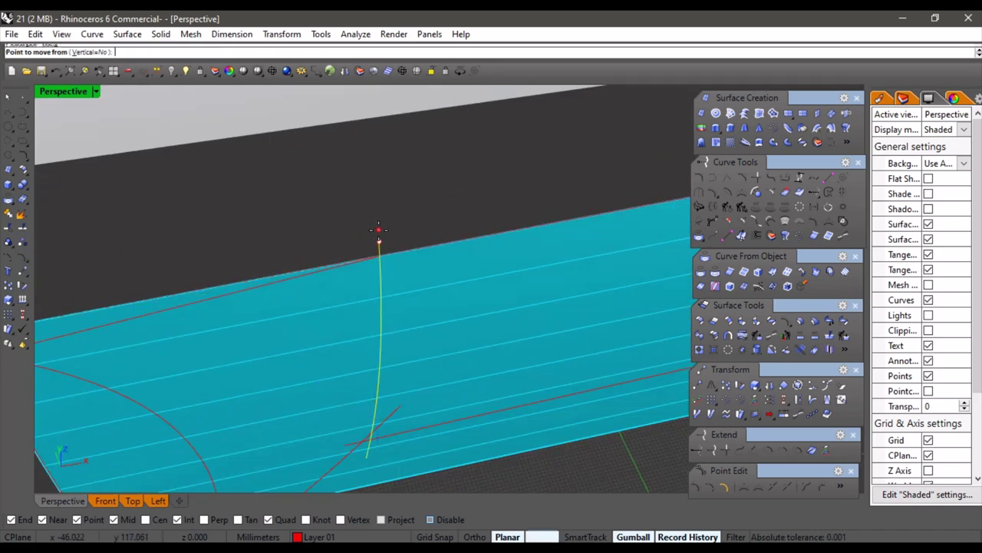
left_click(379, 240, "alt")
left_click(379, 257, "alt")
scroll(379, 260, "down", 6)
key("Escape")
Shift the bottom control point of the side surface's front edge curve inward along Y
right_click_drag(390, 377, 360, 356)
left_click(382, 373)
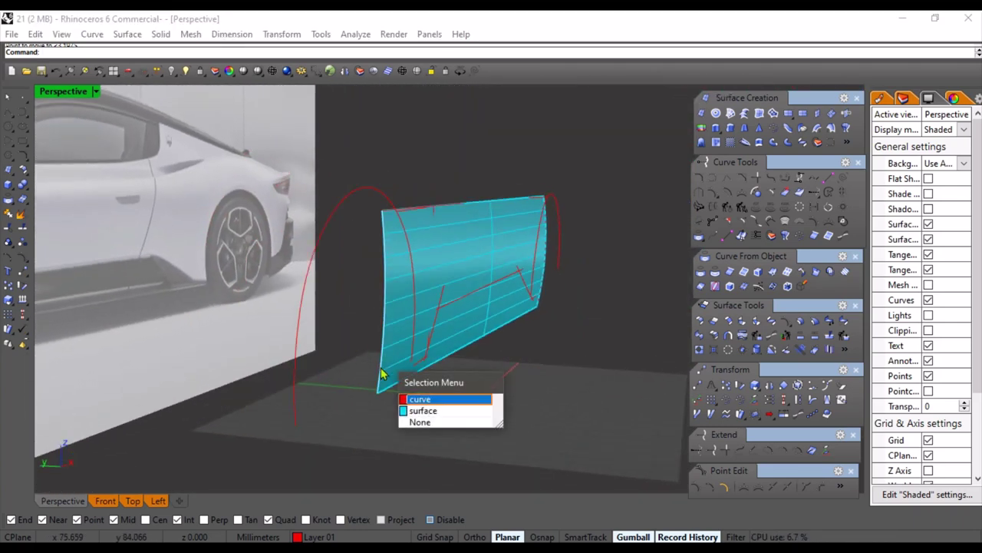
left_click(419, 400)
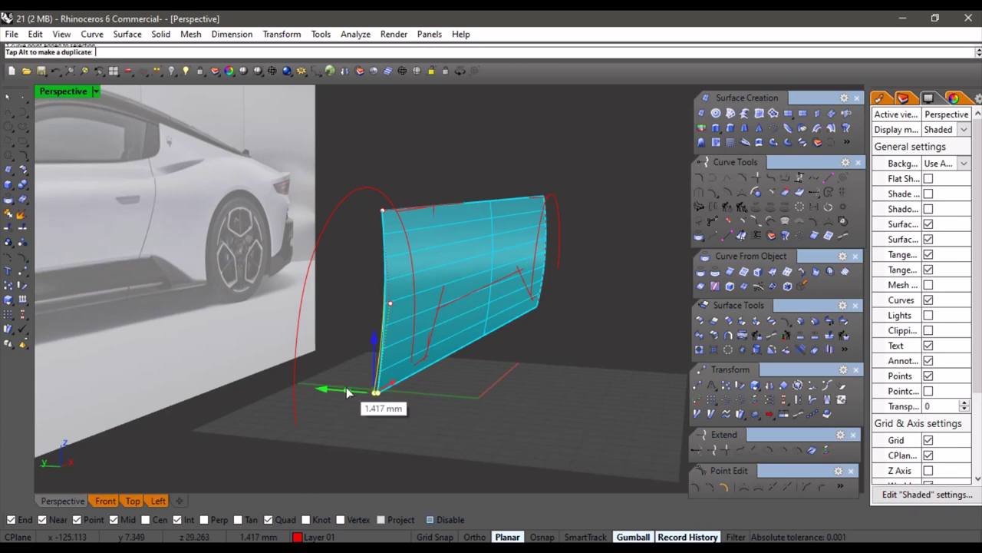
left_click_drag(339, 398, 338, 397)
Shift the bottom control point of the side surface's rear edge curve inward along Y
right_click_drag(488, 375, 471, 315)
scroll(477, 307, "up", 5)
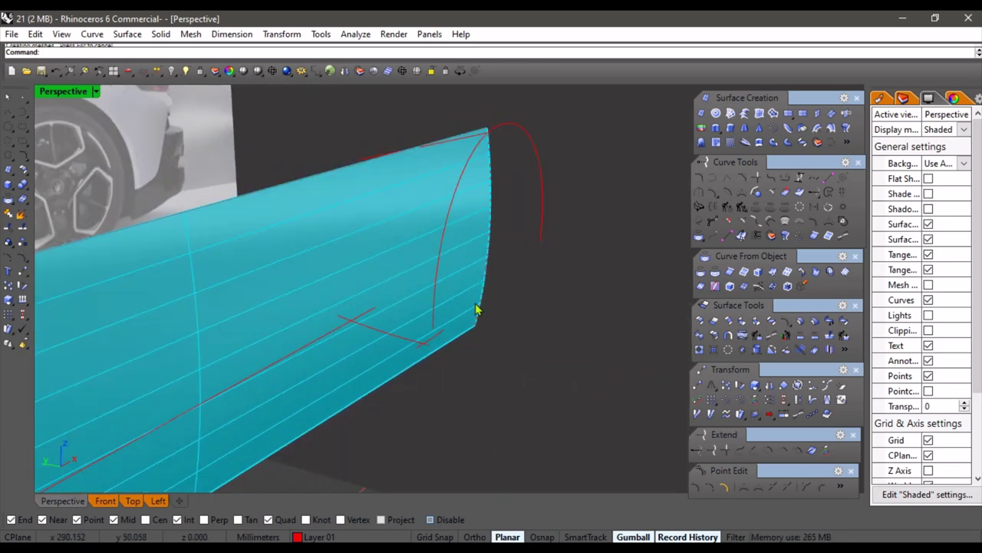
left_click(479, 307)
left_click(504, 342)
left_click_drag(455, 374, 450, 322)
key("Escape")
Inspect the reshaped side surface in Perspective and compare its front and rear profiles in the Left view
scroll(438, 322, "down", 8)
right_click_drag(394, 320, 490, 285)
scroll(420, 292, "up", 5)
scroll(419, 296, "down", 5)
scroll(472, 236, "up", 4)
scroll(475, 221, "down", 4)
left_click(157, 502)
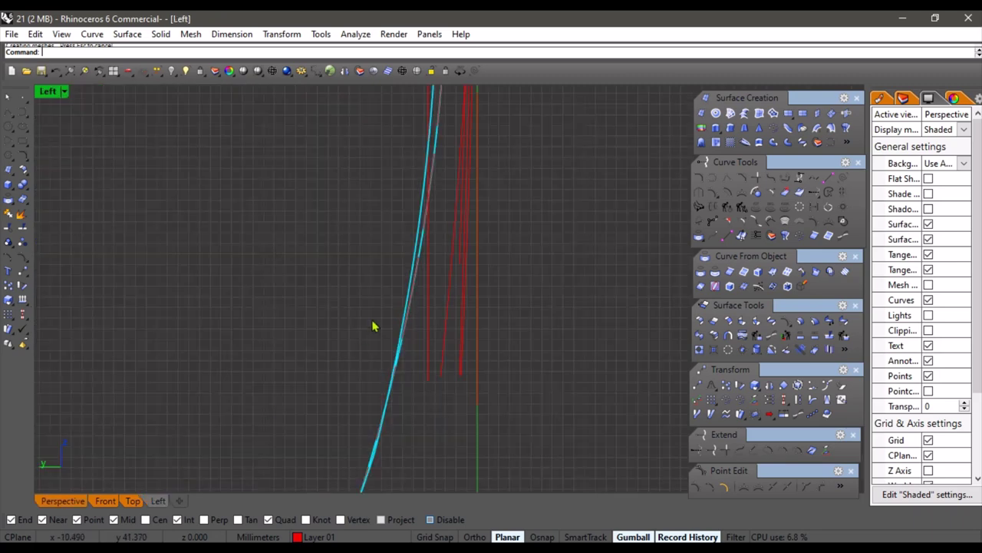
scroll(407, 280, "down", 5)
right_click_drag(442, 242, 459, 347)
scroll(453, 287, "down", 2)
right_click_drag(452, 290, 452, 310)
right_click_drag(440, 268, 465, 254)
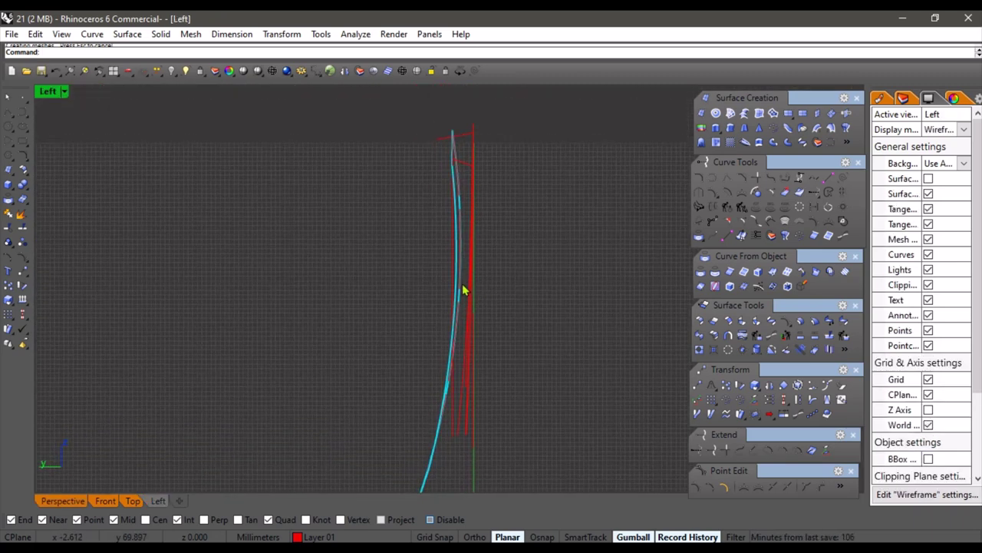
right_click_drag(456, 186, 445, 266)
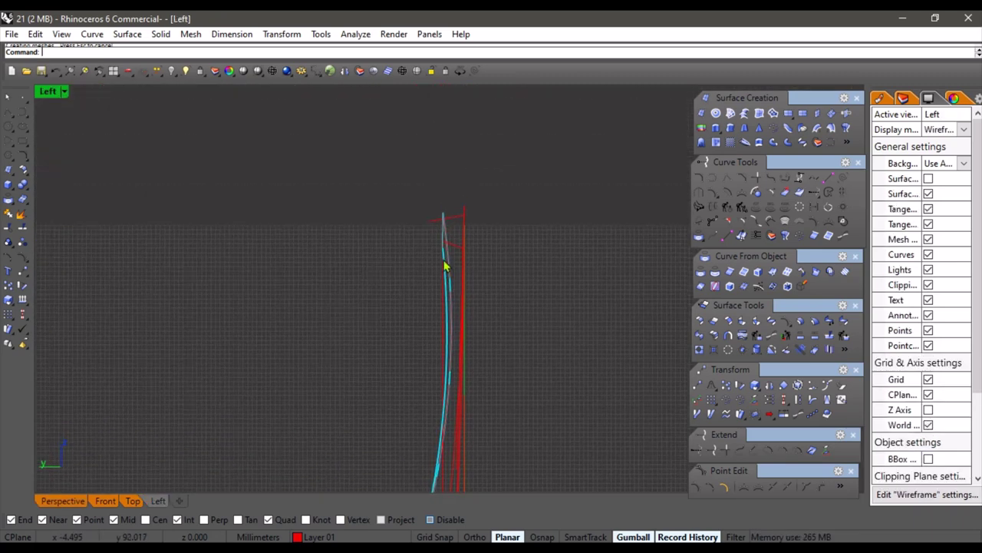
scroll(431, 235, "up", 2)
Move the side surface's whole upper edge curve about 2.5 mm outward along Y in the Perspective view
left_click(80, 502)
right_click_drag(395, 334, 417, 331)
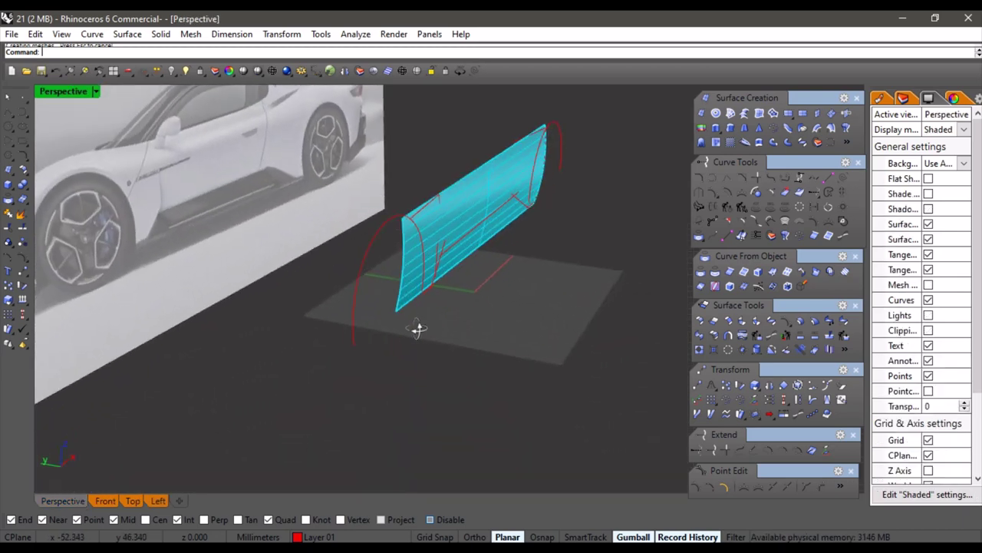
scroll(438, 197, "up", 8)
left_click(435, 152)
left_click(480, 190)
scroll(441, 233, "down", 7)
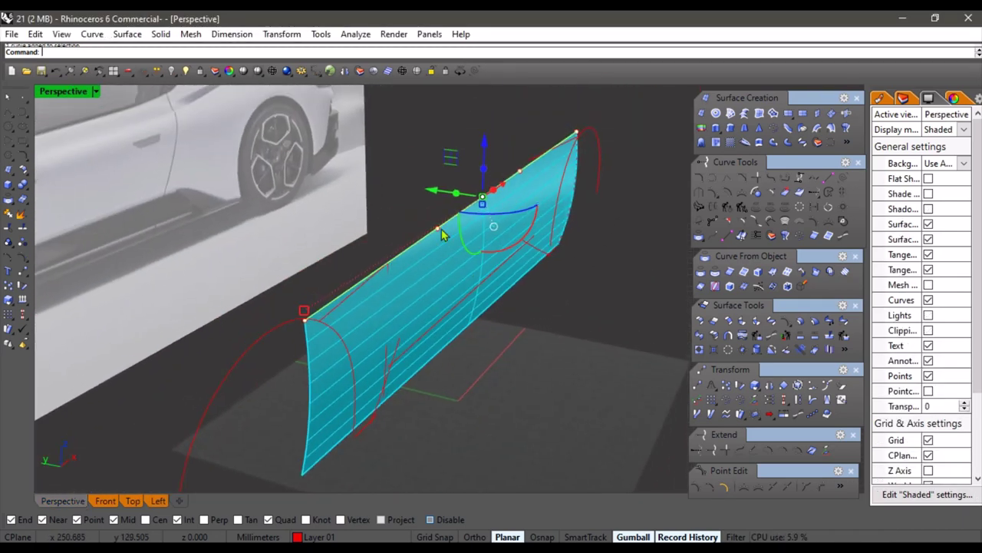
left_click_drag(436, 195, 439, 193)
Snap the front edge curve's upper end to the front end of the shifted upper edge curve
mouse_move(519, 254)
right_mouse_down()
mouse_move(557, 257)
mouse_move(527, 256)
right_mouse_up()
scroll(390, 342, "up", 5)
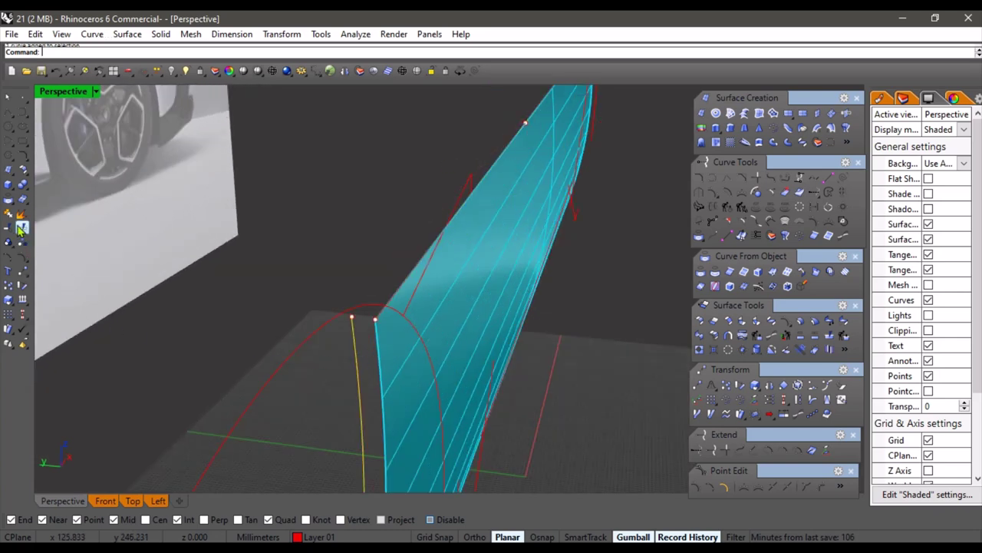
scroll(354, 323, "up", 4)
scroll(344, 330, "down", 4)
left_click(290, 308)
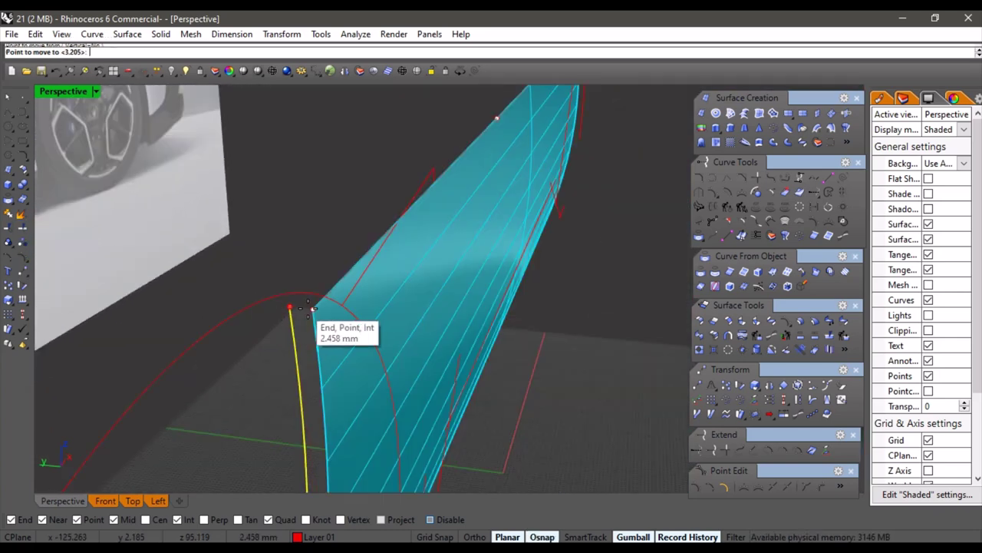
left_click(313, 309)
Snap the rear edge curve's upper end to the rear end of the shifted upper edge curve
right_click_drag(535, 170, 443, 337, "shift")
scroll(391, 292, "up", 4)
left_click(390, 291)
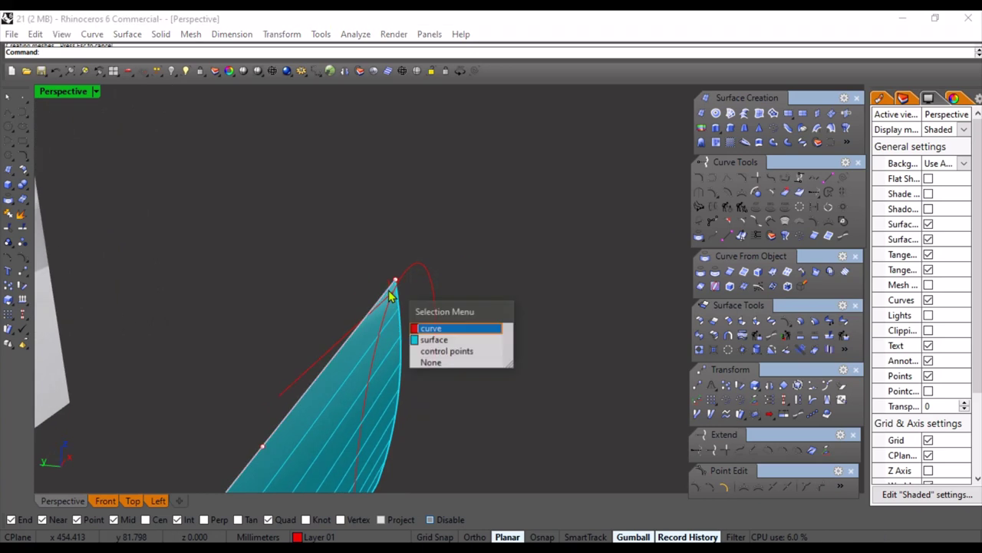
left_click(377, 335)
left_click(379, 335)
scroll(382, 310, "up", 5)
left_click(393, 264)
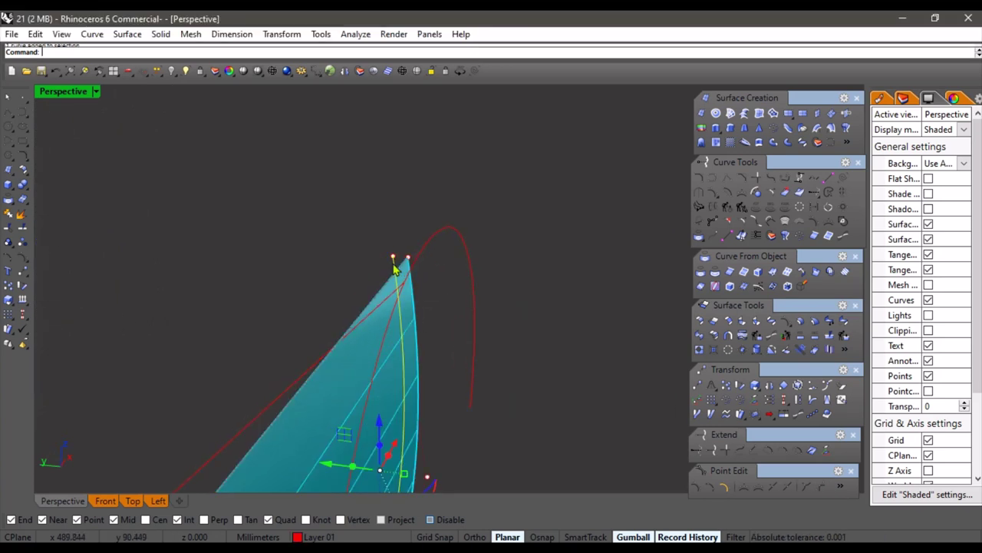
left_click(393, 256)
left_click(420, 252)
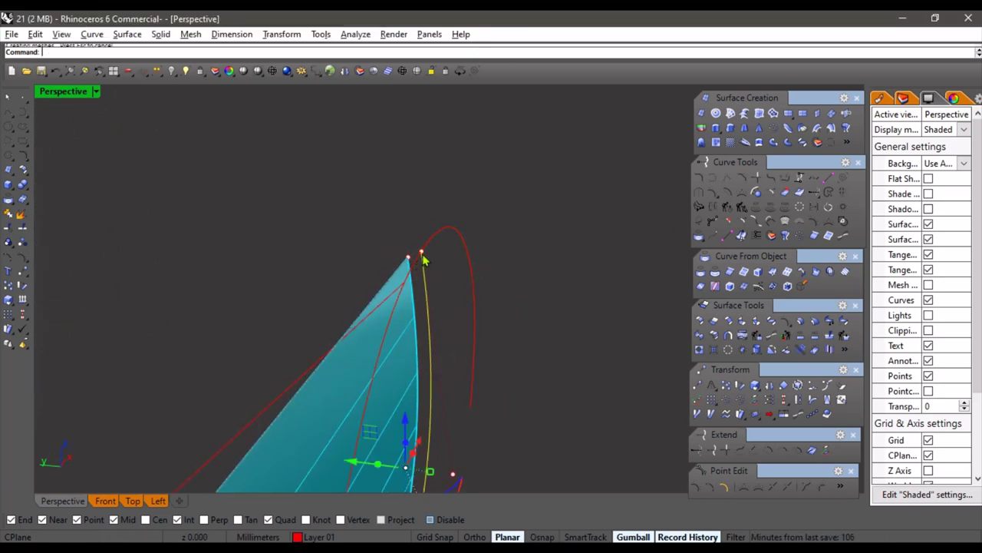
right_click(422, 254)
left_click(422, 251)
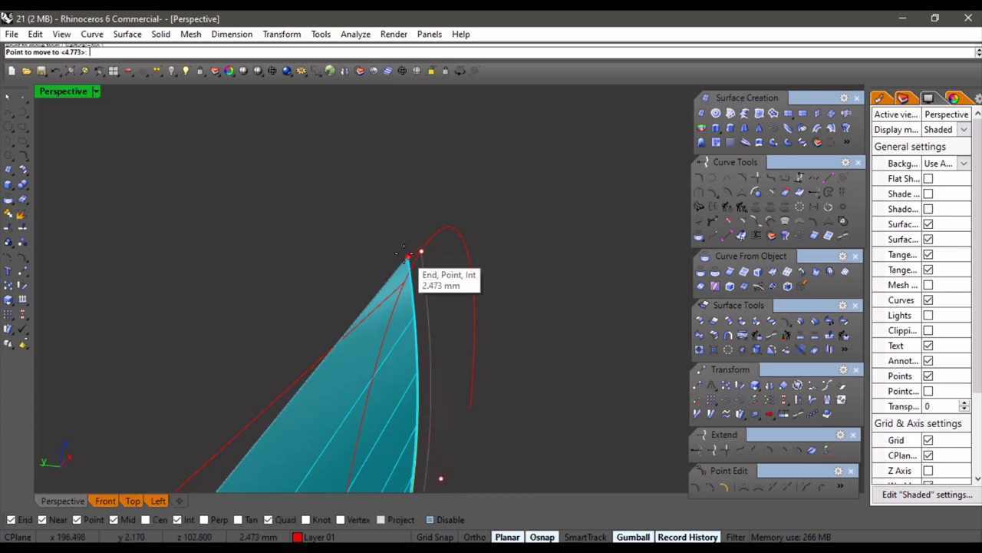
left_click(408, 256)
Adjust the middle control point of the side surface's front edge curve along Y
scroll(453, 318, "down", 9)
left_click(517, 377)
right_click_drag(517, 377, 461, 322)
scroll(360, 317, "up", 4)
right_click_drag(365, 316, 508, 353)
scroll(398, 375, "up", 8)
scroll(366, 335, "down", 12)
left_click(581, 359)
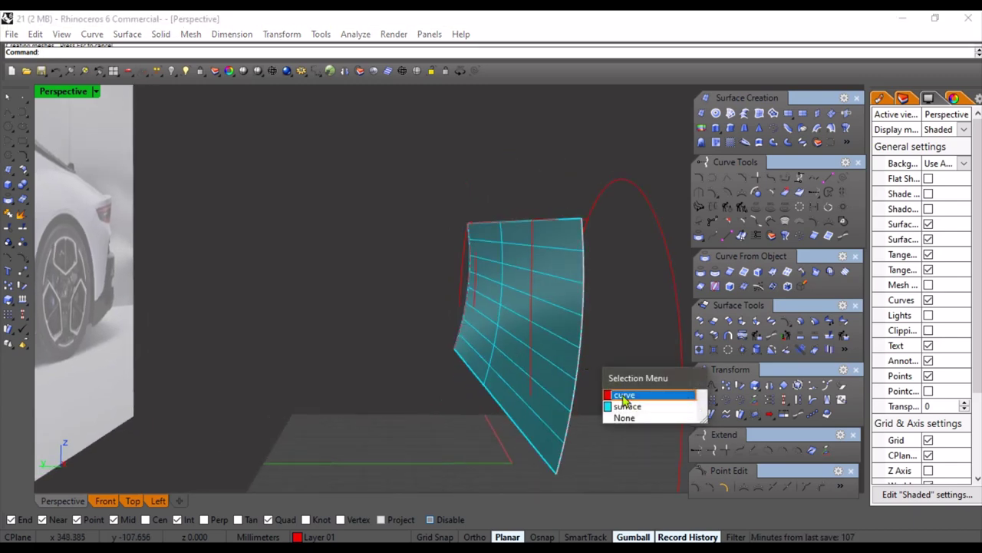
left_click(624, 396)
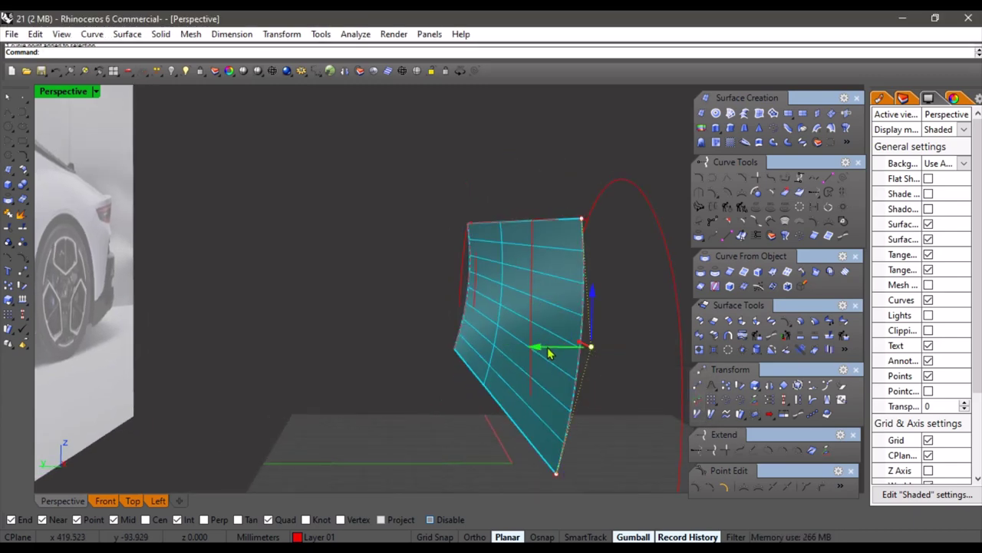
right_click_drag(549, 353, 460, 399)
Shift the middle control point of the side surface's rear edge curve slightly inward along Y
right_click_drag(461, 399, 416, 353, "shift")
scroll(571, 359, "up", 4)
left_click(574, 362)
left_click(613, 399)
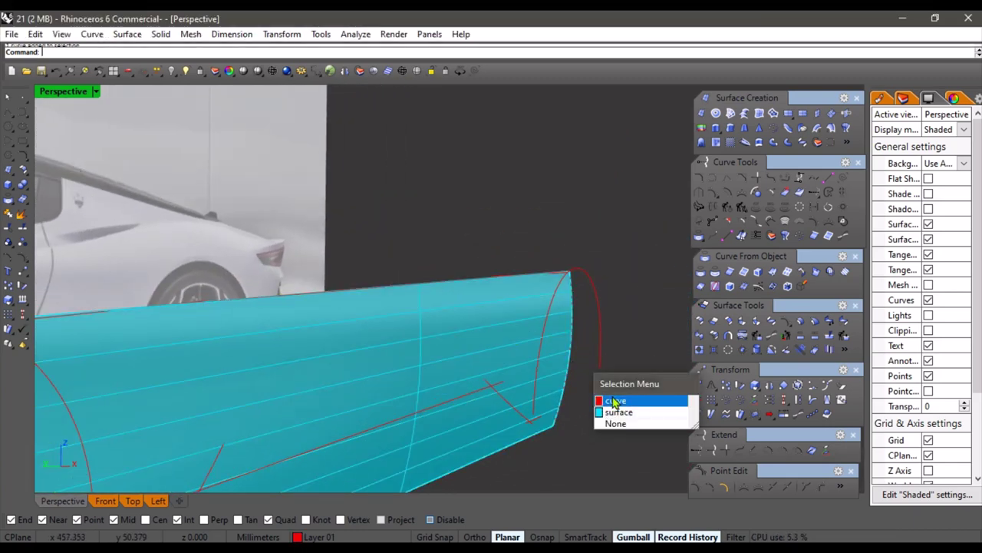
right_click_drag(613, 399, 579, 382)
scroll(579, 380, "up", 4)
key("F10")
left_click(576, 377)
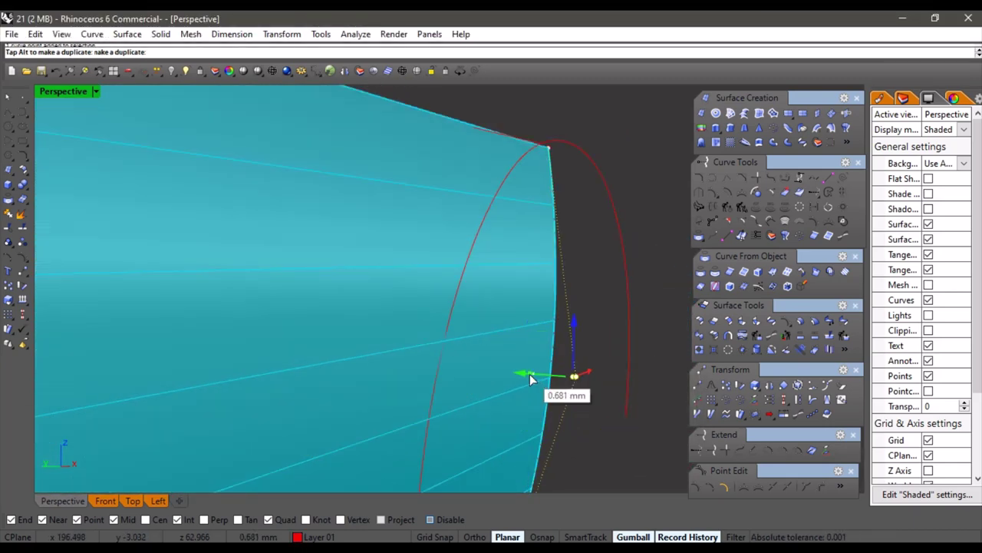
left_click_drag(528, 378, 527, 378)
scroll(452, 271, "down", 12)
key("Escape")
key("Escape")
Examine the side surface's curvature from the Left view and return to the Perspective view
right_click_drag(422, 311, 477, 355)
scroll(440, 273, "up", 6)
left_click(157, 500)
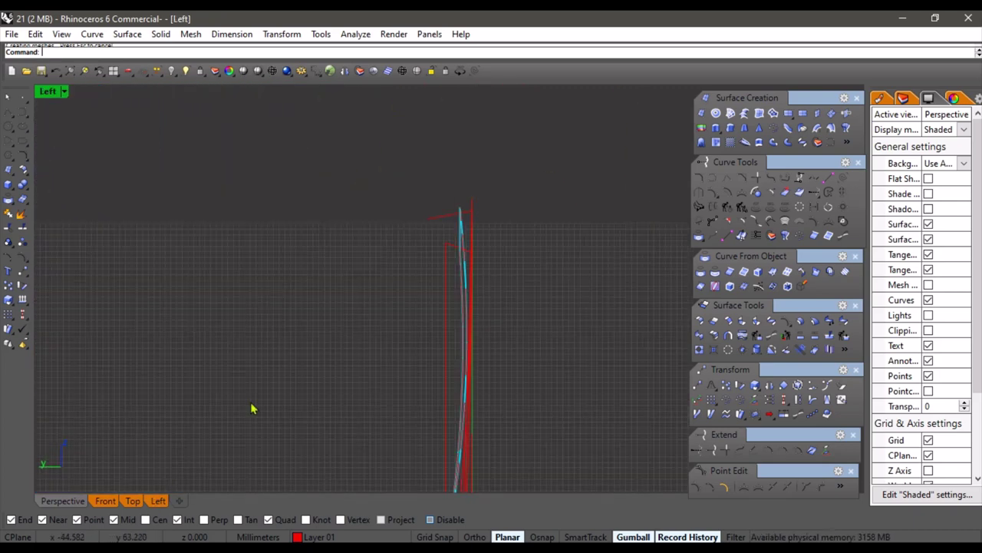
scroll(399, 338, "down", 4)
right_click_drag(402, 344, 392, 276)
right_click_drag(453, 230, 476, 216)
scroll(408, 458, "up", 4)
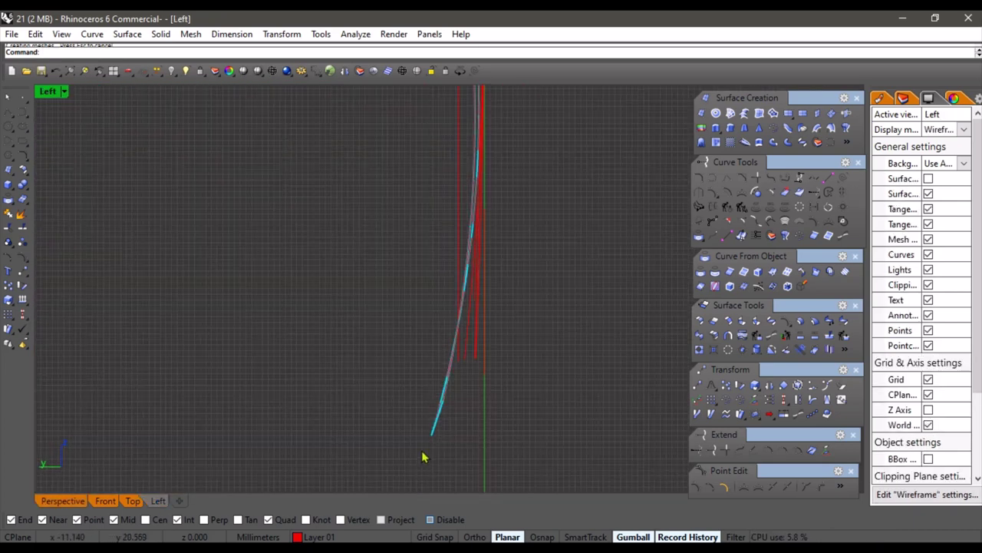
scroll(405, 380, "down", 2)
right_click_drag(433, 348, 428, 376)
scroll(446, 283, "up", 6)
left_click(61, 501)
mouse_move(307, 332)
right_mouse_down()
mouse_move(342, 317)
mouse_move(313, 343)
right_mouse_up()
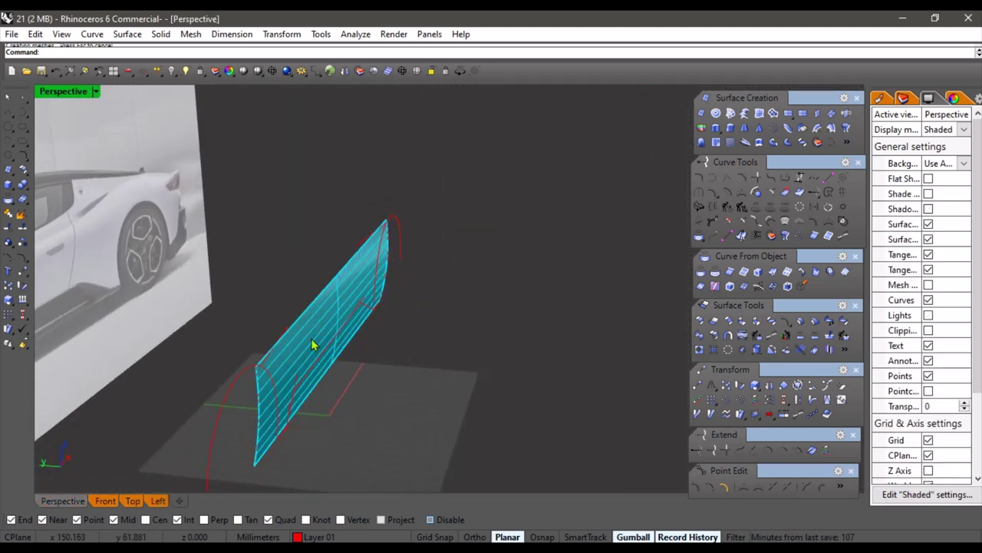
Shift the middle and lower control points of the side surface's front edge curve outward along Y
right_click_drag(265, 407, 315, 324, "shift")
scroll(316, 323, "up", 2)
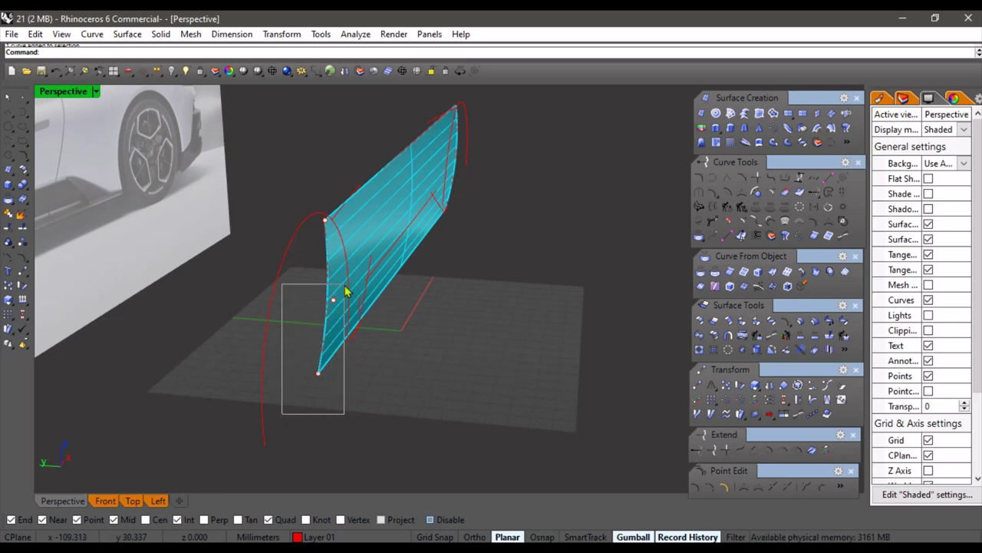
left_click_drag(345, 286, 345, 285)
scroll(308, 337, "up", 3)
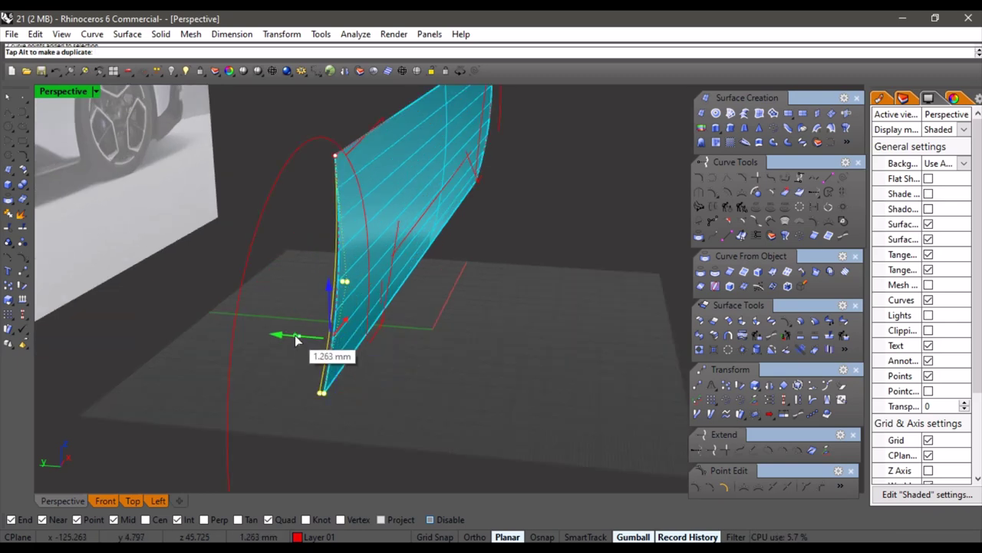
left_click_drag(297, 339, 302, 338)
scroll(301, 339, "up", 2)
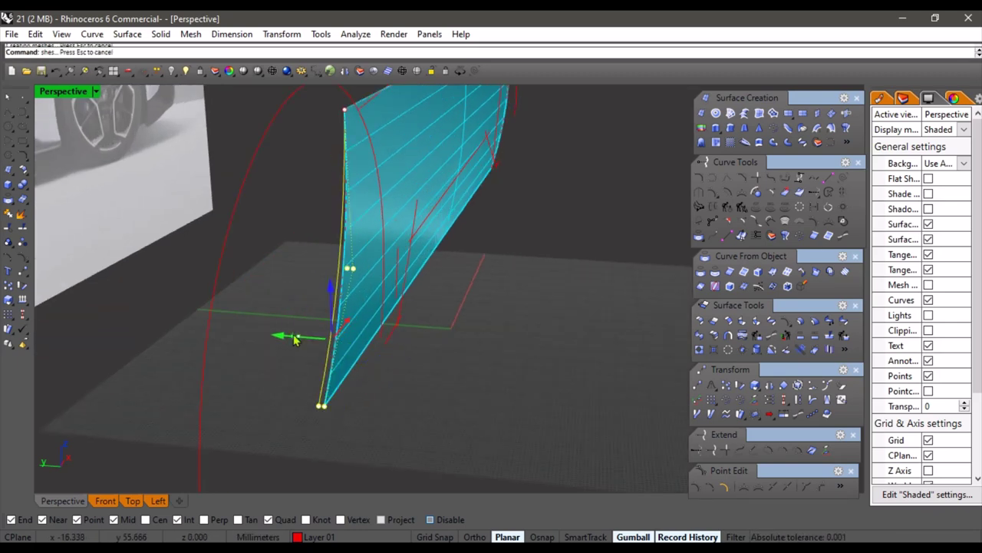
key("Escape")
key("Escape")
Adjust the lower end of the side surface's rear edge curve
scroll(481, 369, "down", 5)
right_click_drag(480, 369, 383, 326)
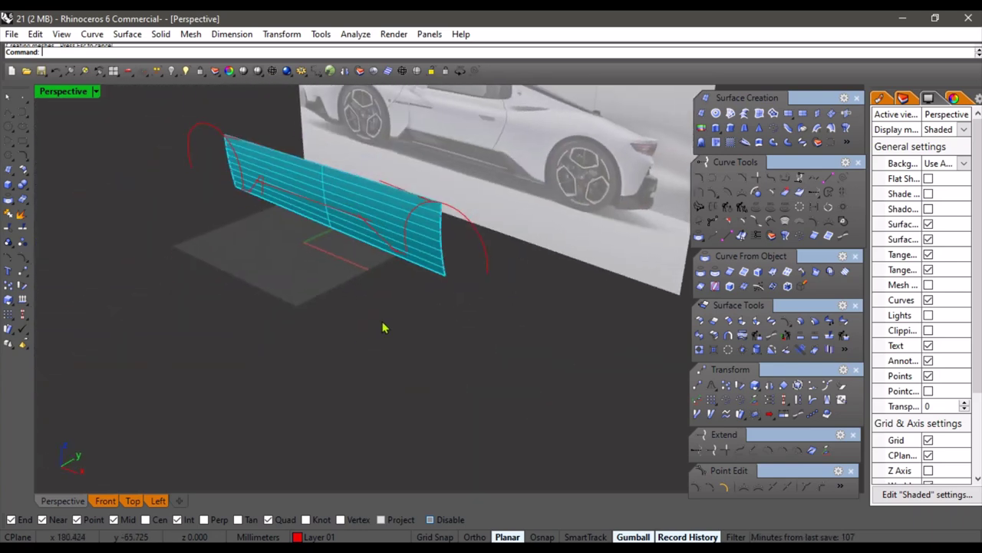
scroll(447, 285, "up", 7)
right_click_drag(446, 285, 408, 422, "shift")
left_click(432, 428)
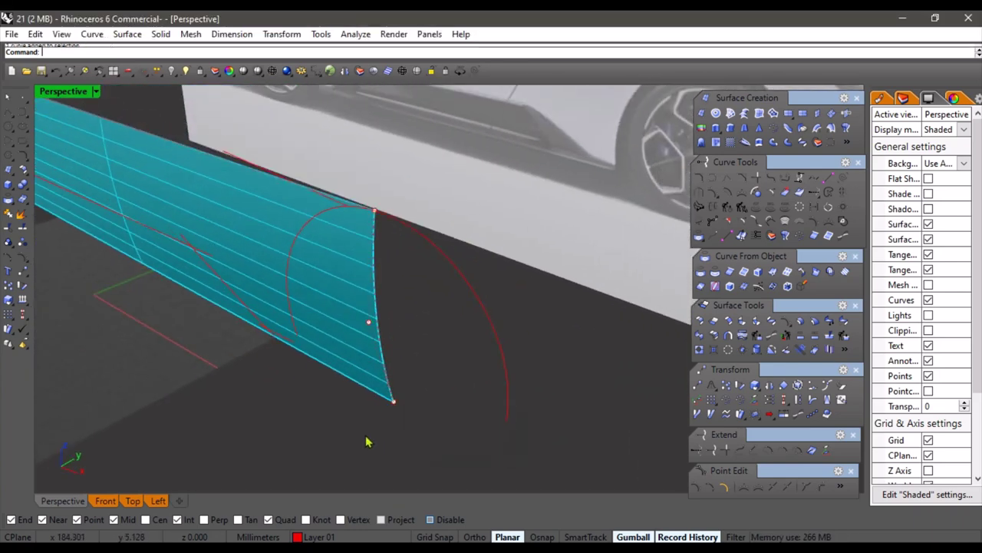
left_click_drag(425, 338, 424, 338)
right_click_drag(261, 368, 451, 255)
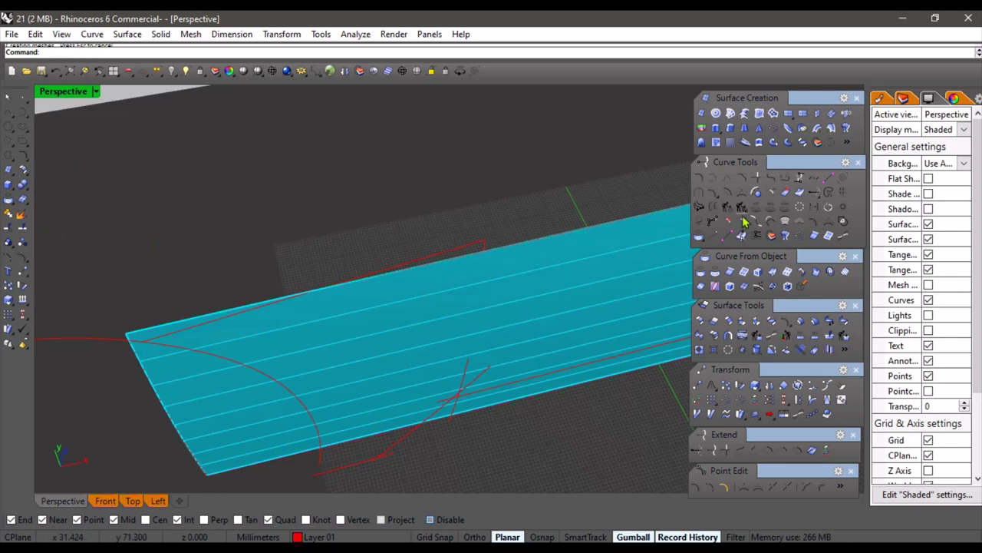
Replace the front upper line with a degree-2 interpolated curve about 58 mm long from the wheel arch to the side surface's upper edge
left_click(145, 342)
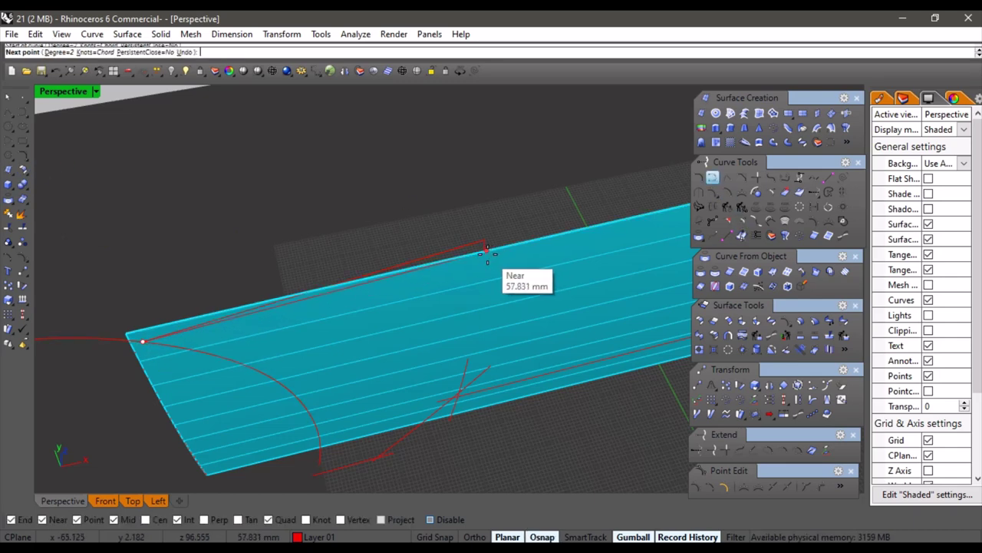
left_click(485, 251)
right_click(477, 261)
scroll(479, 254, "up", 3)
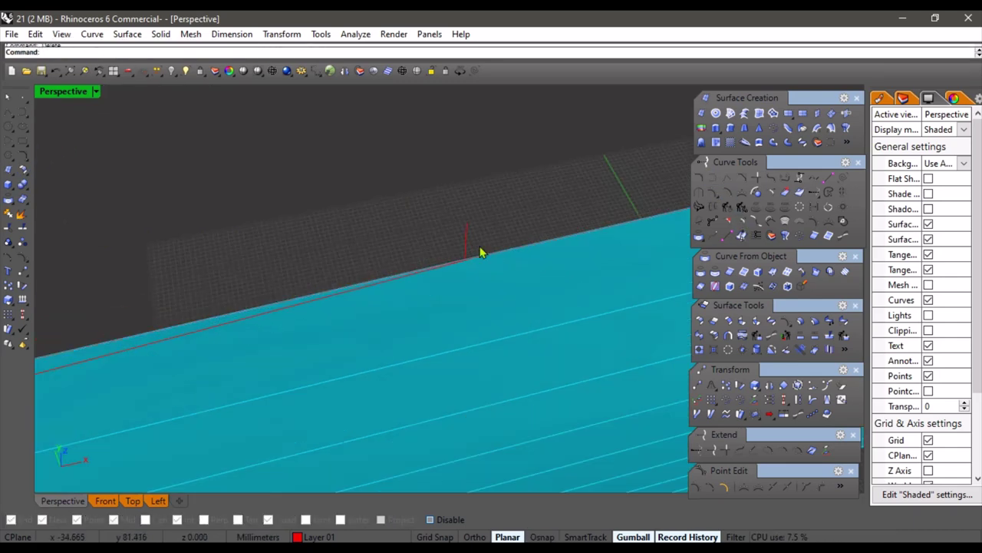
Move the front door curve so its upper end meets the rear end of the new upper curve
right_click(478, 228)
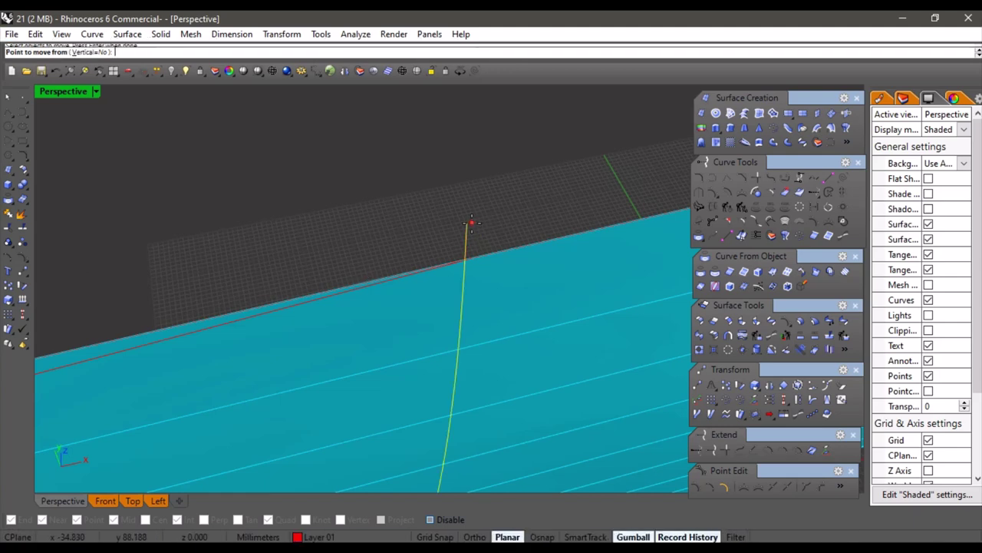
left_click(466, 223)
left_click(475, 260)
scroll(432, 267, "down", 5)
scroll(431, 268, "down", 3)
Draw an interpolated curve about 73 mm long from the rear wheel arch to the side surface's upper edge and delete the old line
right_click_drag(431, 268, 274, 358)
scroll(274, 268, "up", 8)
right_click_drag(336, 244, 448, 256)
left_click(362, 296)
scroll(403, 248, "down", 7)
scroll(449, 256, "up", 9)
scroll(434, 249, "down", 3)
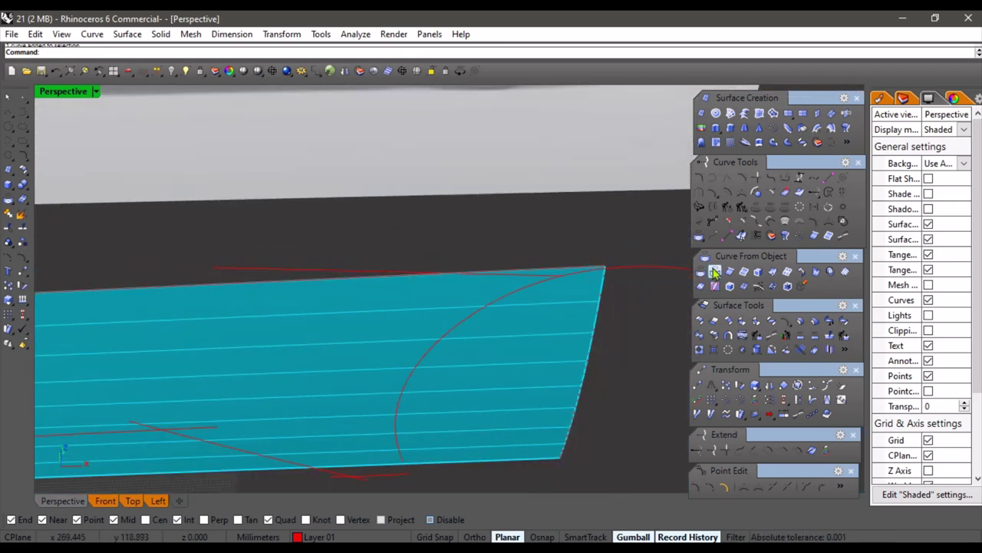
left_click(557, 276)
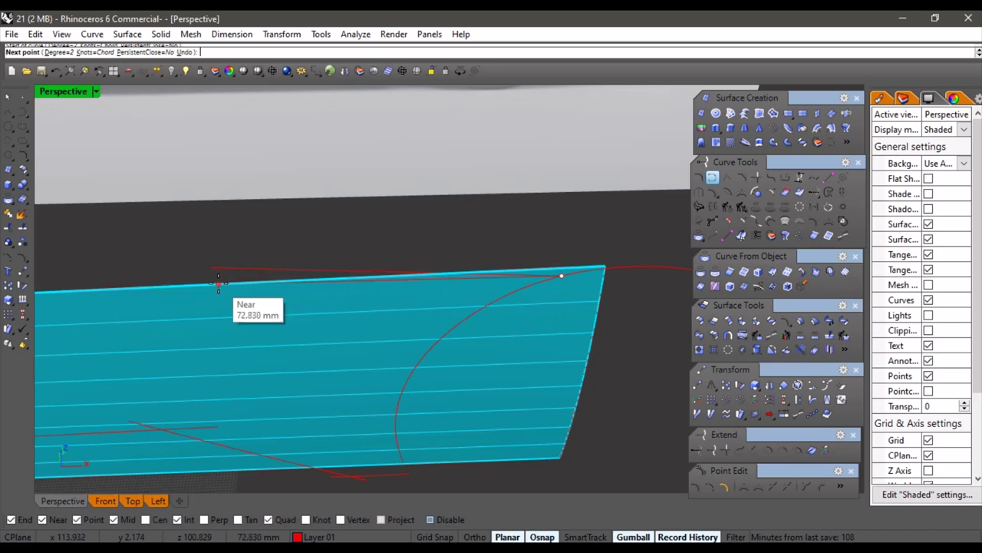
key("Escape")
left_click(257, 269)
key("Delete")
Offset the front wheel-arch curve outward by 4 mm in the Front view
right_click_drag(296, 306, 428, 323)
scroll(507, 255, "down", 6)
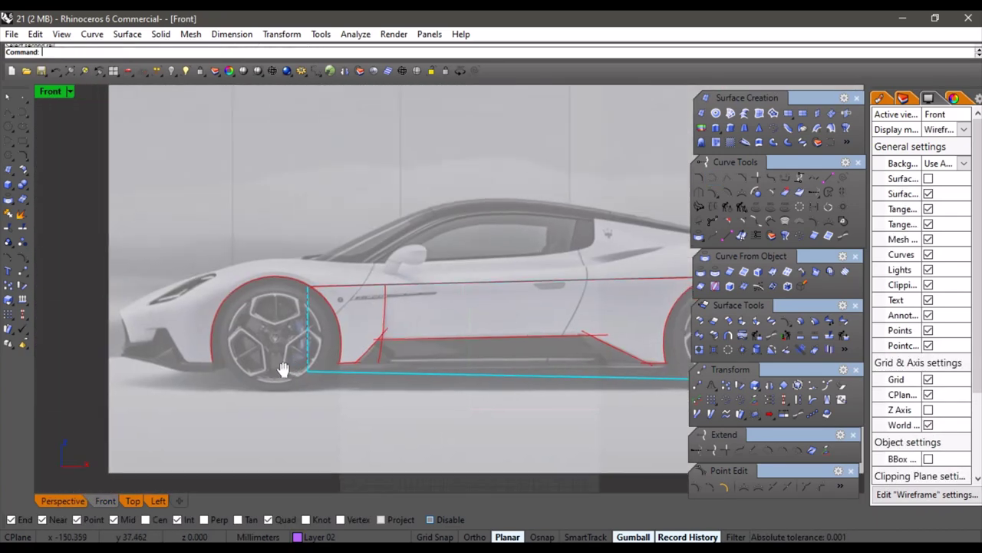
scroll(281, 368, "up", 3)
left_click(399, 288)
scroll(401, 287, "up", 3)
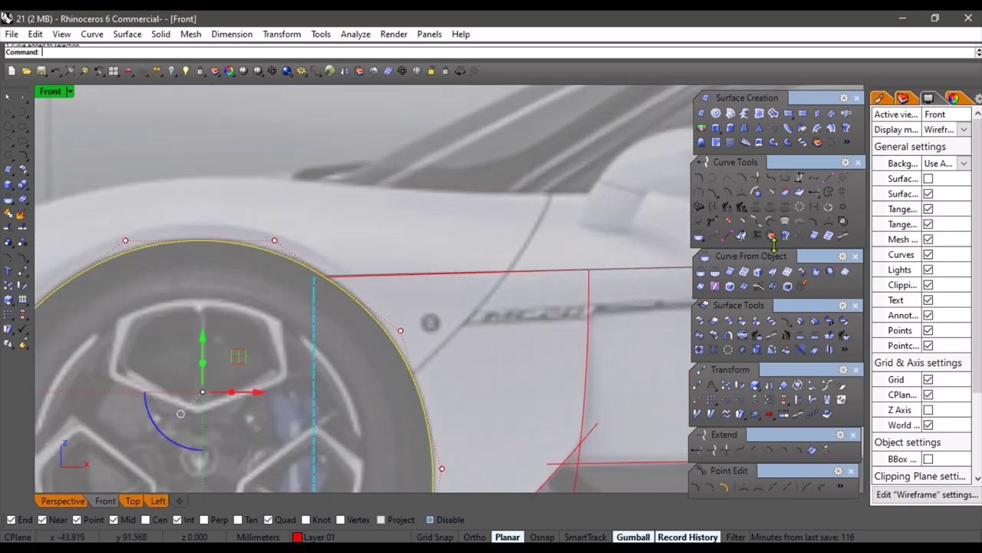
left_click(728, 198)
scroll(383, 231, "up", 4)
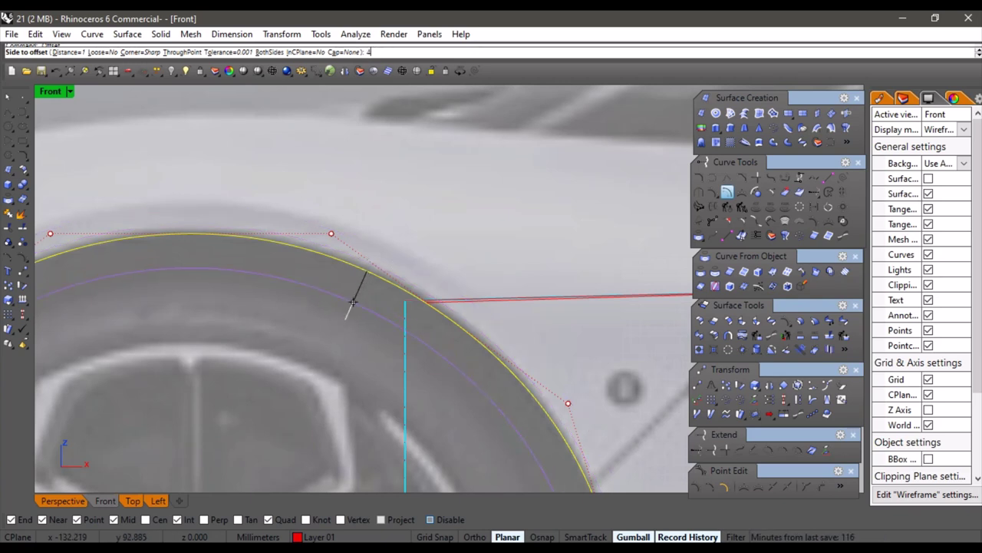
left_click(406, 250)
scroll(411, 276, "down", 8)
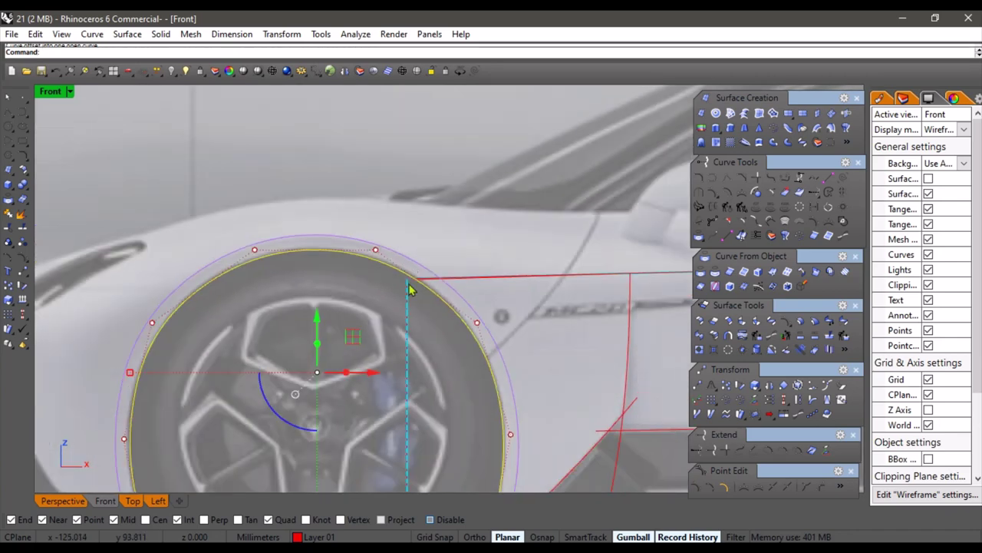
Offset the rear wheel-arch curve outward by the same distance
scroll(414, 291, "down", 7)
right_click_drag(594, 346, 452, 332)
key("Escape")
right_click_drag(542, 330, 239, 332)
scroll(384, 326, "up", 5)
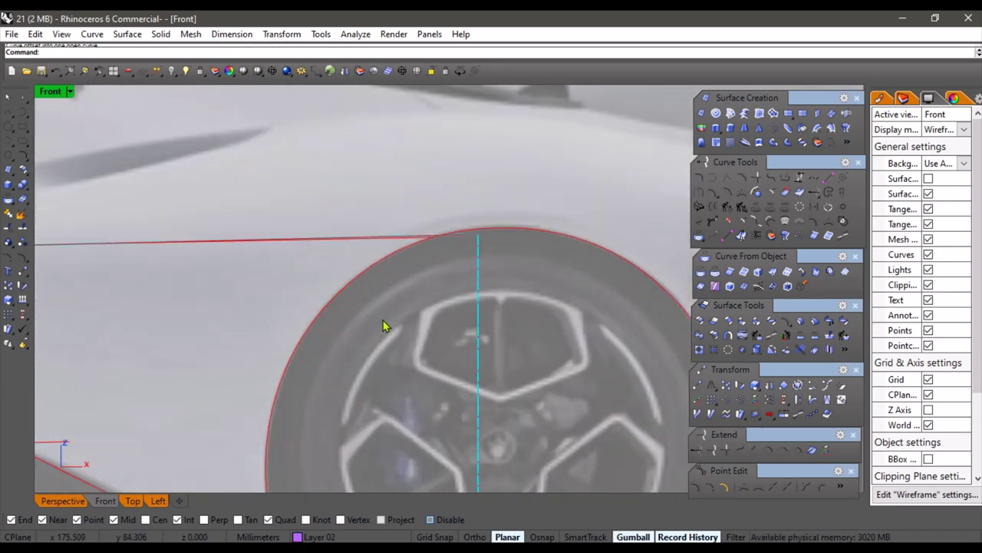
left_click(370, 271)
left_click(402, 216)
scroll(280, 287, "down", 14)
Assign the front wheel arch's offset curve to Layer 01
right_click_drag(279, 290, 606, 309)
scroll(441, 313, "up", 14)
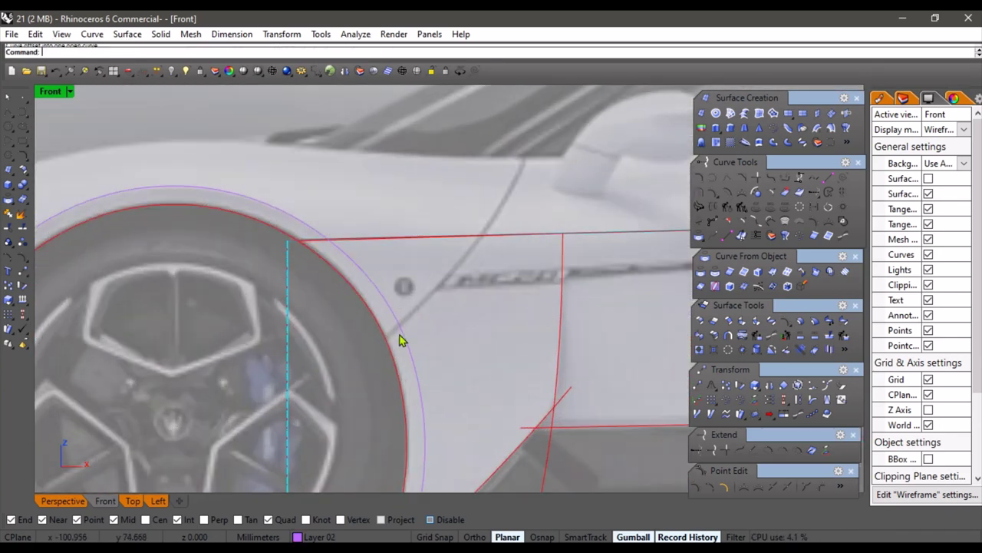
left_click(412, 347)
left_click(307, 538)
left_click(338, 467)
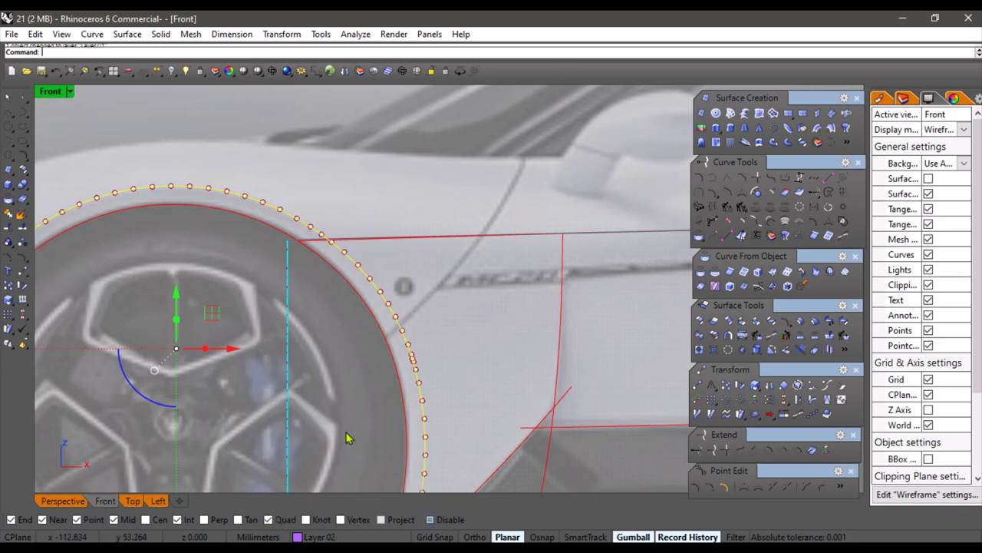
scroll(401, 374, "down", 4)
Draw an interpolated curve from the front offset arch to the door curve's upper end and delete the previous upper curve
left_click(76, 505)
scroll(390, 397, "up", 8)
mouse_move(345, 287)
right_mouse_down()
mouse_move(390, 397)
mouse_move(330, 337)
mouse_move(405, 341)
mouse_move(379, 310)
mouse_move(369, 338)
right_mouse_up()
scroll(331, 338, "up", 6)
scroll(414, 344, "up", 3)
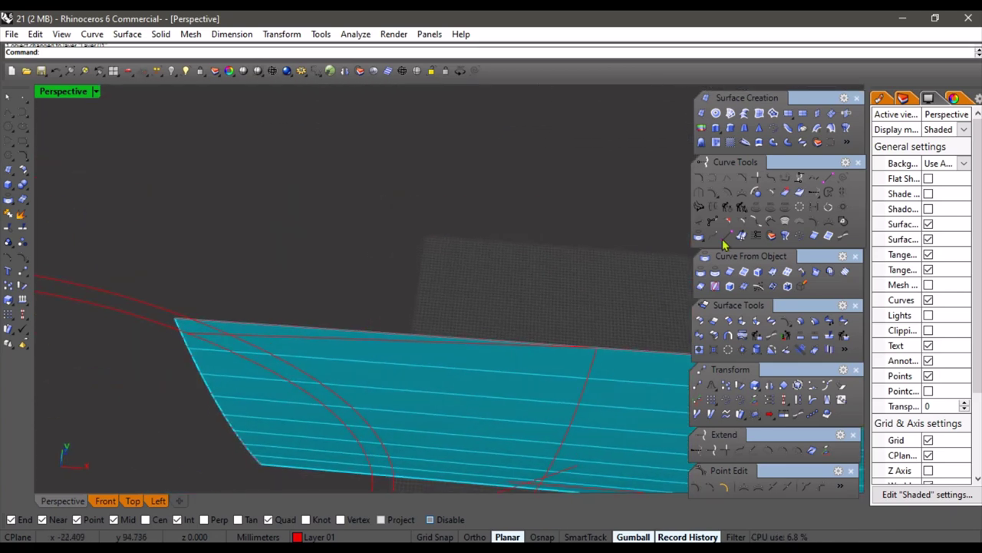
left_click(233, 336)
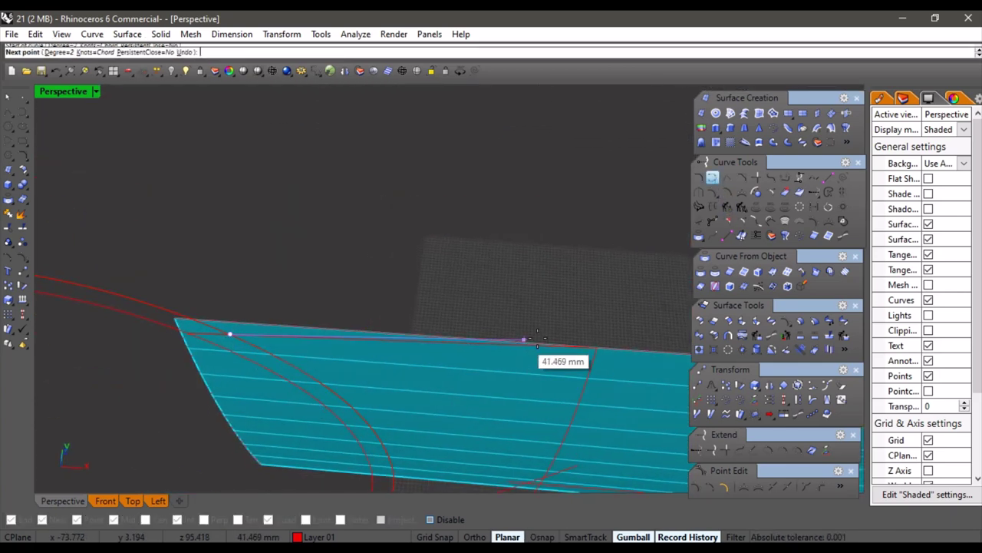
left_click(596, 348)
right_click(243, 363)
scroll(219, 341, "up", 4)
left_click(214, 329)
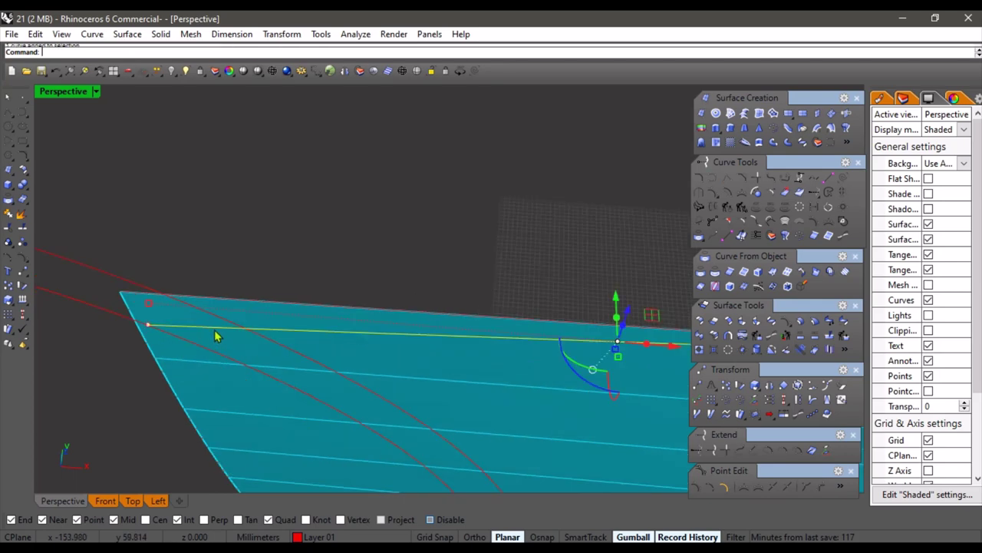
key("Delete")
Assign the new upper curve to Layer 01 and make Layer 01 current
left_click(319, 536)
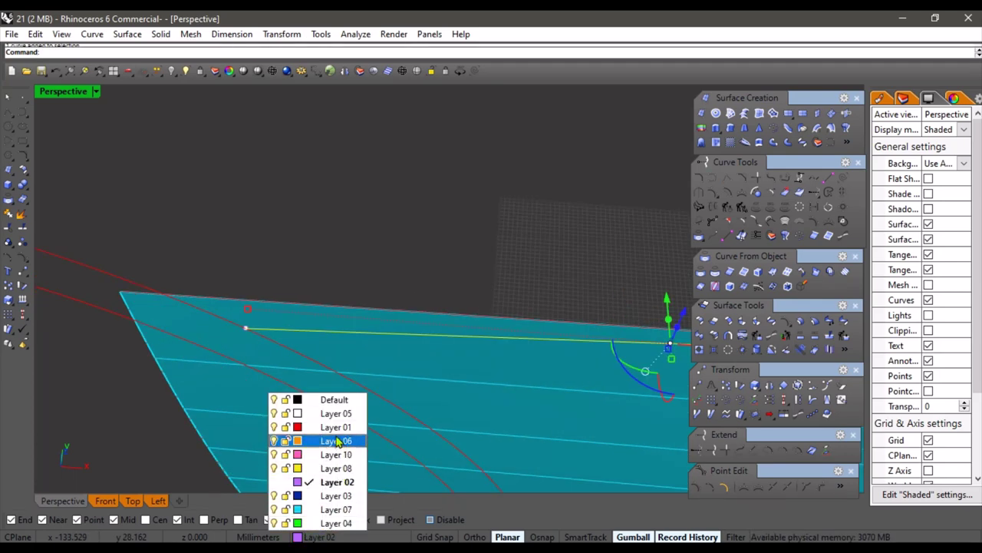
left_click(336, 429)
left_click(119, 446)
scroll(121, 447, "down", 4)
right_click_drag(121, 447, 275, 406)
left_click(337, 535)
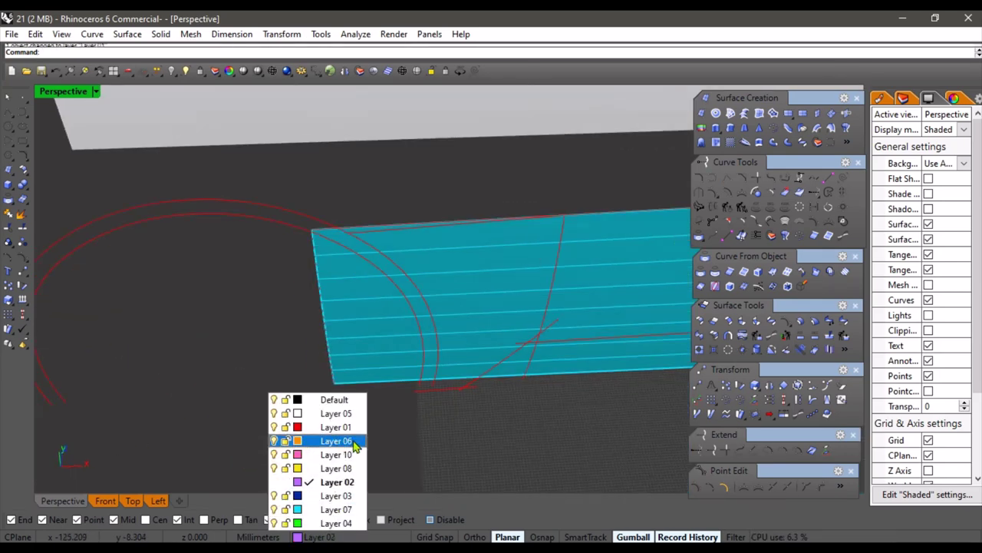
left_click(347, 428)
On Layer 07, sweep a two-rail surface between the front offset arch and the door curve, using the upper curve as cross section
right_click_drag(330, 388, 420, 316)
scroll(303, 299, "up", 6)
scroll(420, 316, "down", 4)
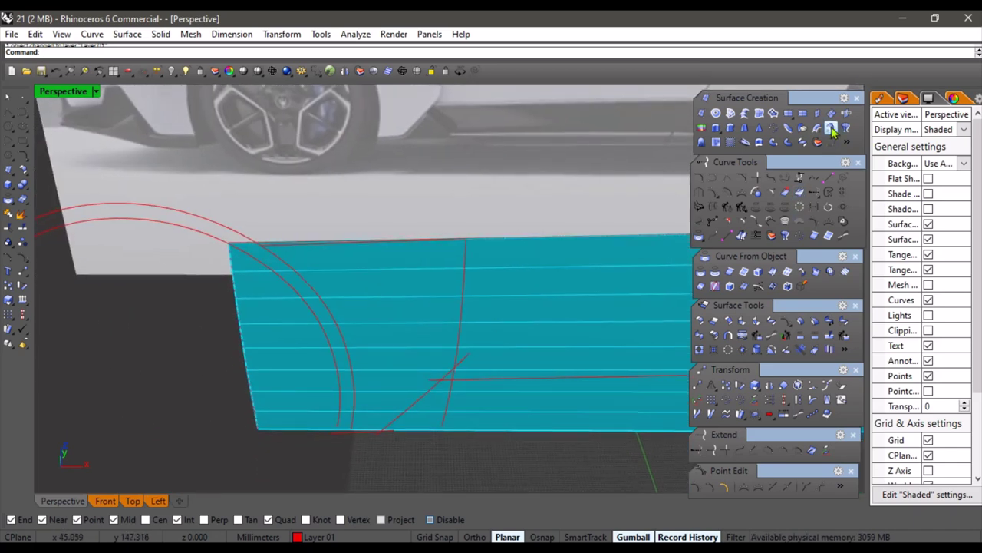
left_click(328, 538)
left_click(338, 510)
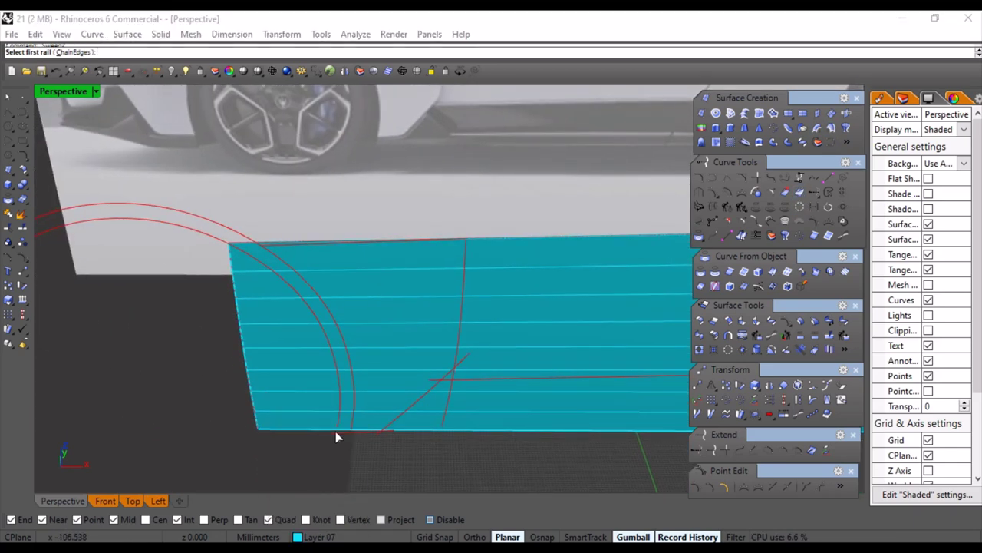
scroll(391, 257, "up", 5)
left_click(516, 266)
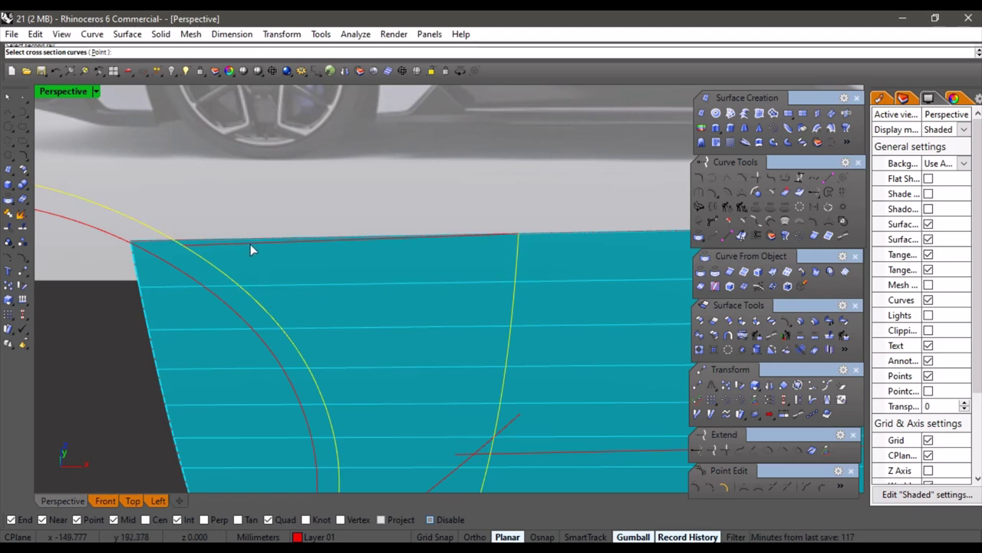
left_click(250, 244)
scroll(419, 376, "down", 7)
right_click_drag(419, 376, 307, 354, "shift")
right_click(392, 294)
scroll(292, 342, "up", 3)
right_click(291, 341)
Assign the swept front fender panel to Layer 03
scroll(292, 341, "down", 3)
scroll(322, 310, "up", 3)
left_click(311, 358)
left_click(305, 537)
left_click(326, 496)
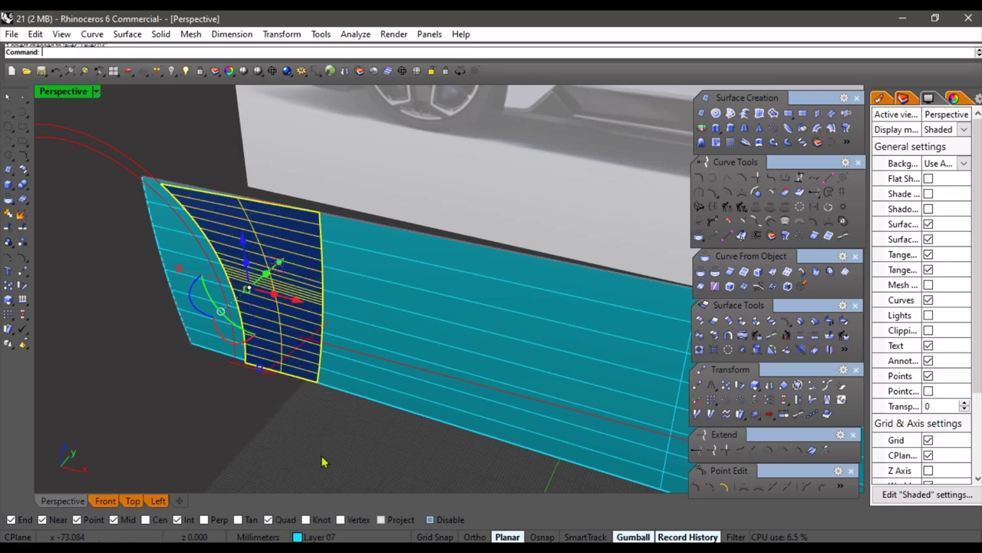
left_click(302, 414)
right_click_drag(299, 412, 347, 396)
Shift the middle control point of the side surface's front edge curve inward along Y
right_click_drag(355, 280, 422, 287)
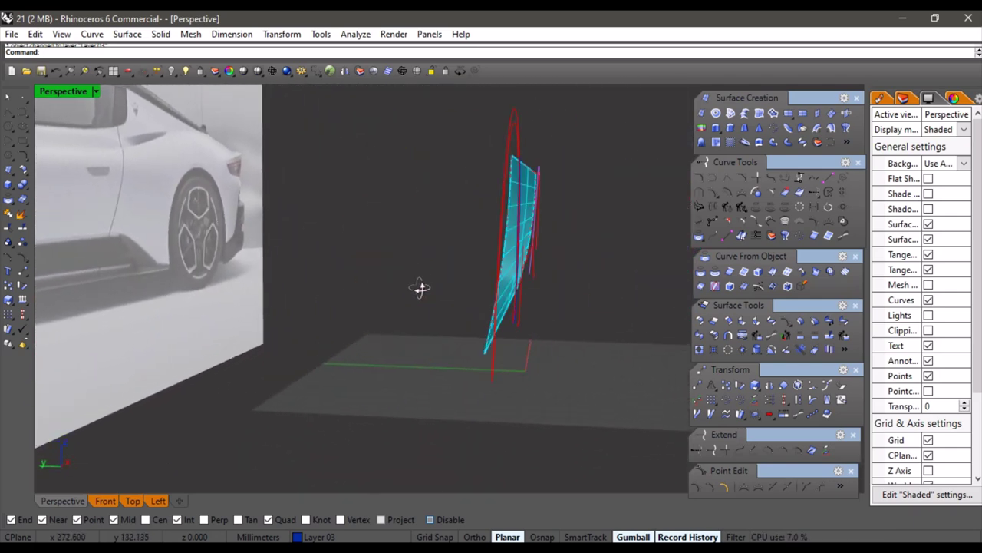
scroll(493, 272, "up", 5)
right_click_drag(493, 272, 459, 277, "shift")
left_click(423, 278)
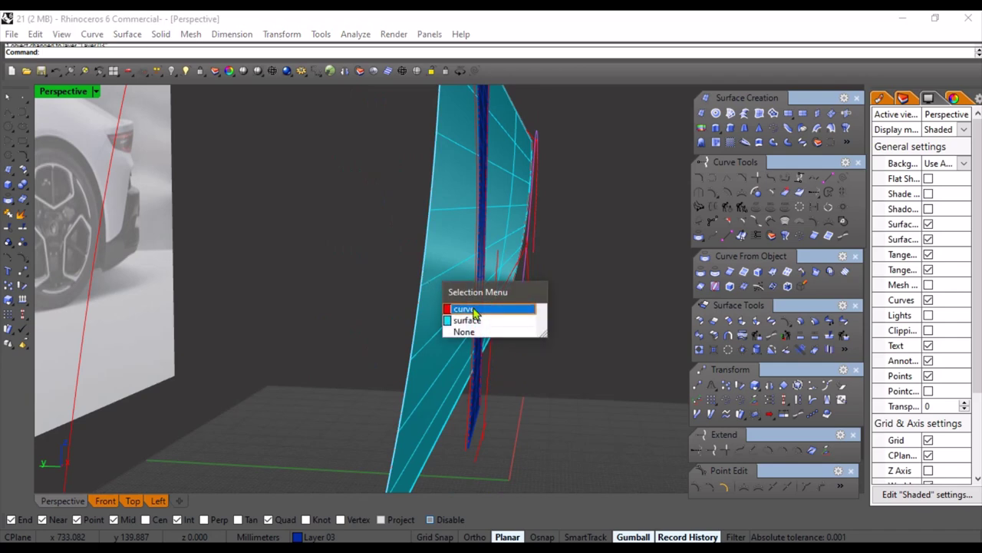
left_click(456, 308)
scroll(451, 240, "down", 1)
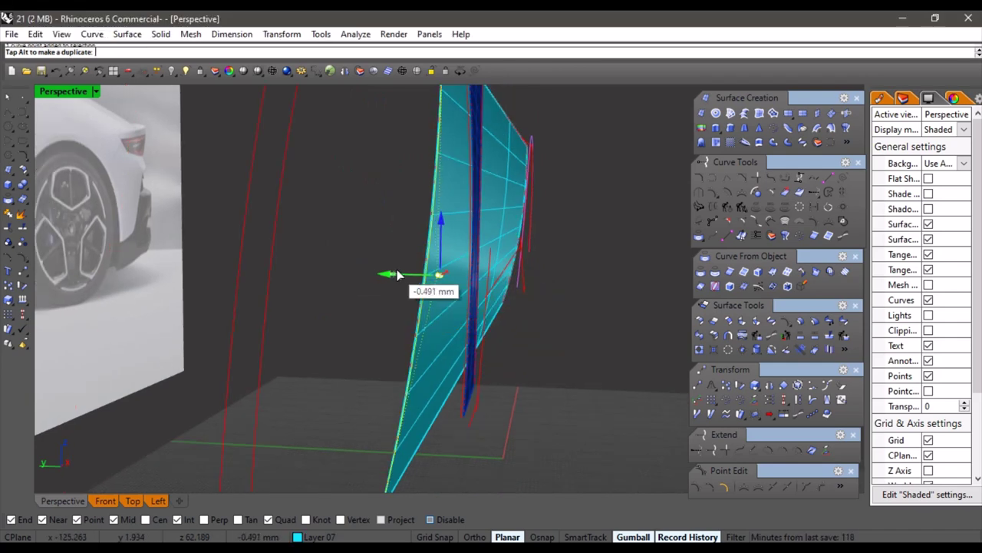
mouse_move(402, 274)
left_mouse_down()
mouse_move(390, 272)
mouse_move(401, 279)
left_mouse_up()
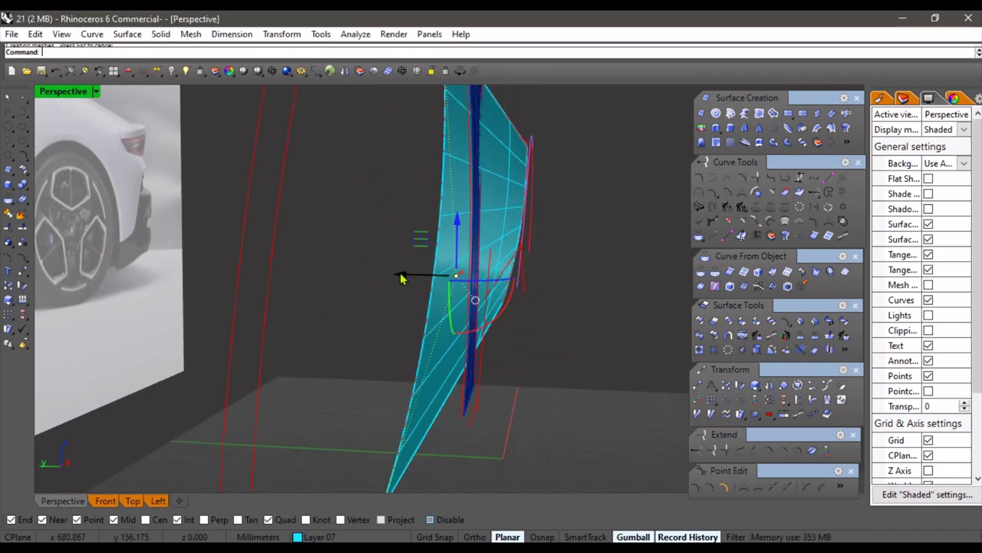
Nudge the front edge curve's middle control point slightly back outward along Y
right_click_drag(591, 353, 316, 319)
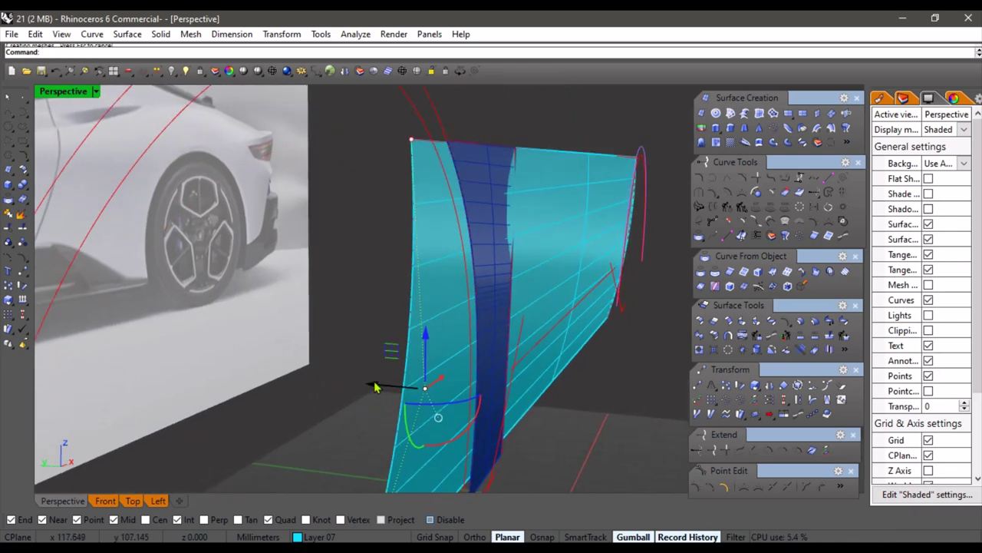
left_click(370, 384)
left_click_drag(370, 383, 362, 385)
right_click_drag(360, 340, 520, 362)
right_click_drag(426, 379, 330, 399)
Try to move control points along the front fender panel's upper edge and undo the changes
scroll(269, 298, "up", 9)
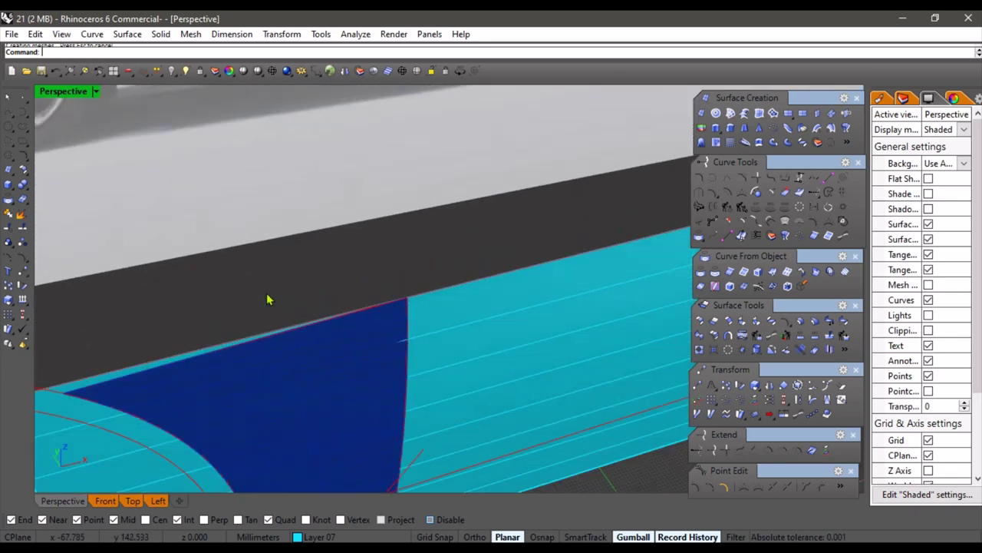
right_click_drag(269, 298, 329, 333)
left_click(334, 319)
left_click(379, 357)
key("F10")
left_click_drag(270, 279, 368, 339)
scroll(442, 312, "down", 6)
scroll(407, 362, "up", 4)
right_click_drag(442, 311, 471, 278)
scroll(476, 281, "up", 5)
left_click_drag(364, 282, 346, 279)
key("ctrl+z")
key("ctrl+z")
Extend the rear edge of the dark blue front fender panel smoothly past the door curve
scroll(368, 338, "down", 5)
right_click_drag(367, 338, 309, 237)
right_click_drag(320, 115, 338, 250, "shift")
scroll(464, 348, "up", 2)
right_click_drag(331, 286, 371, 329)
scroll(371, 328, "up", 3)
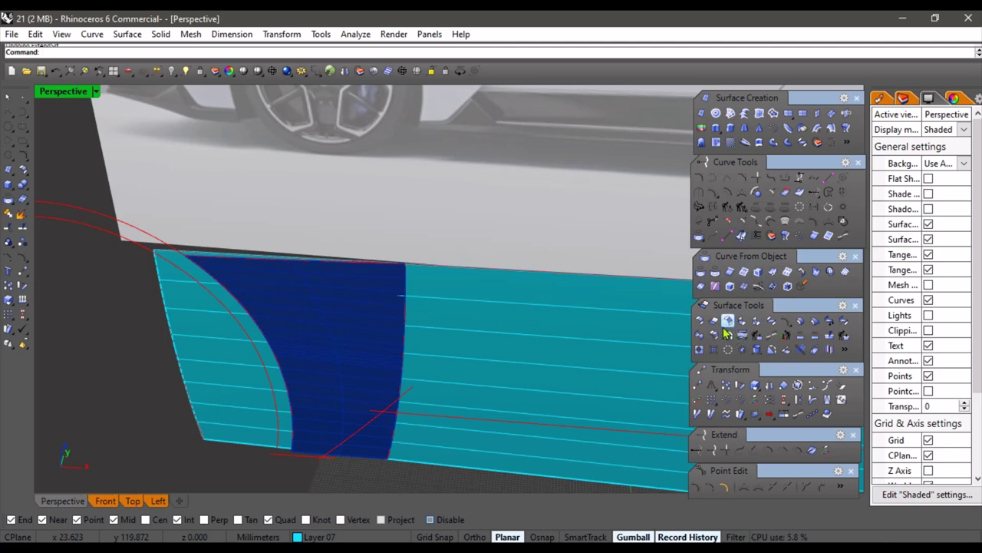
scroll(395, 330, "up", 3)
left_click(409, 336)
scroll(439, 320, "down", 6)
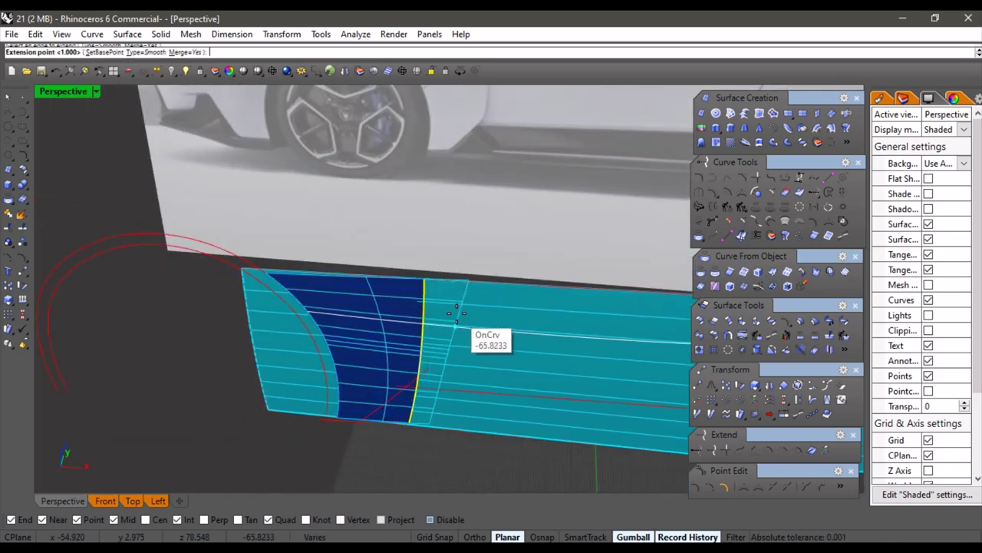
left_click(461, 319)
Project the door curve and the diagonal lower curve onto the extended fender panel from the Front view
scroll(459, 322, "down", 3)
right_click_drag(459, 322, 490, 425)
left_click(158, 504)
left_click(114, 504)
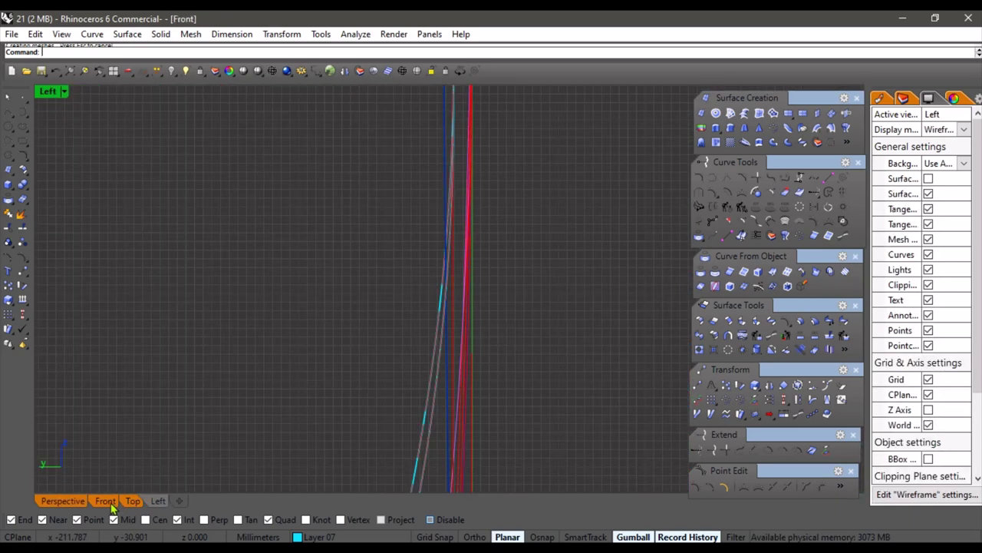
right_click_drag(390, 353, 390, 330)
scroll(390, 333, "up", 8)
scroll(458, 307, "up", 8)
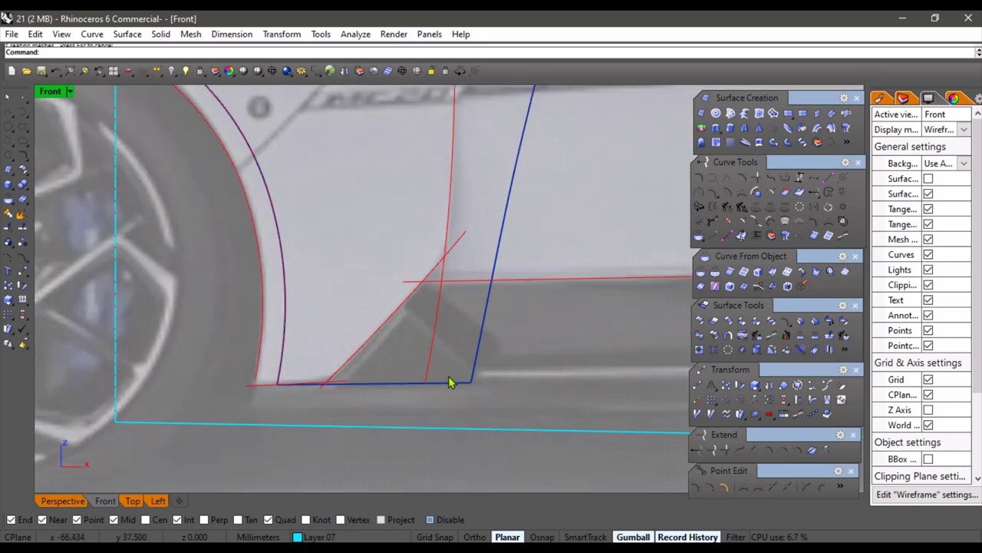
scroll(437, 258, "up", 2)
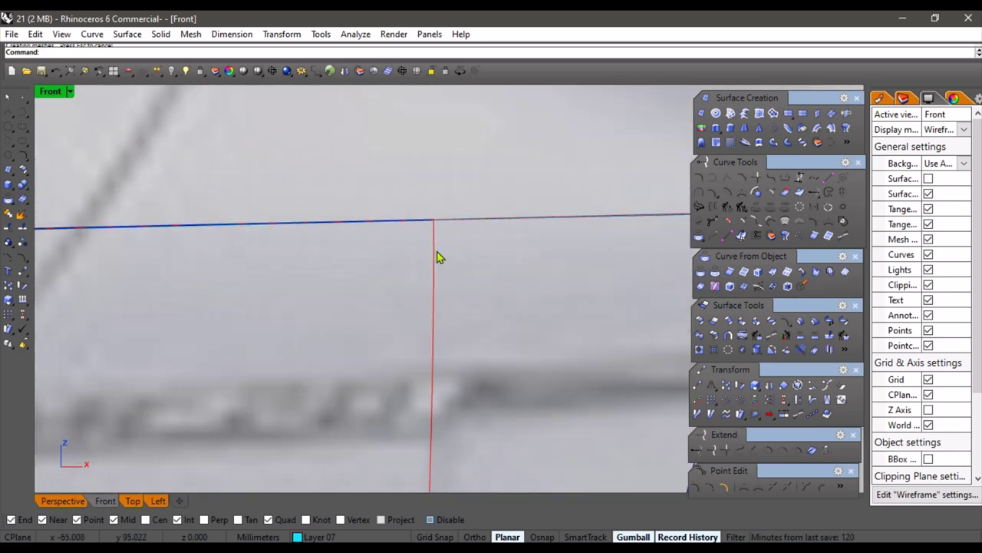
scroll(453, 243, "down", 6)
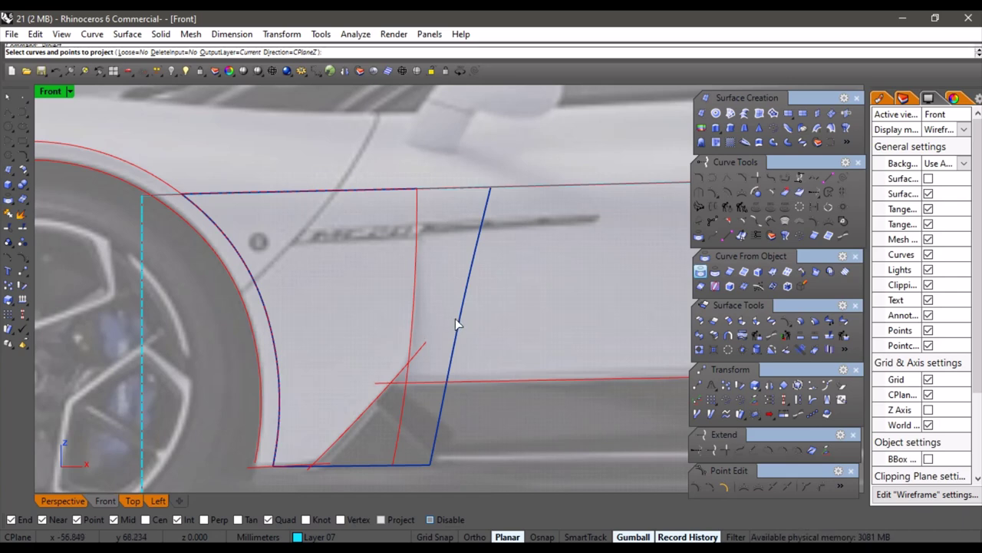
left_click(414, 319)
scroll(375, 401, "up", 1)
left_click(374, 402)
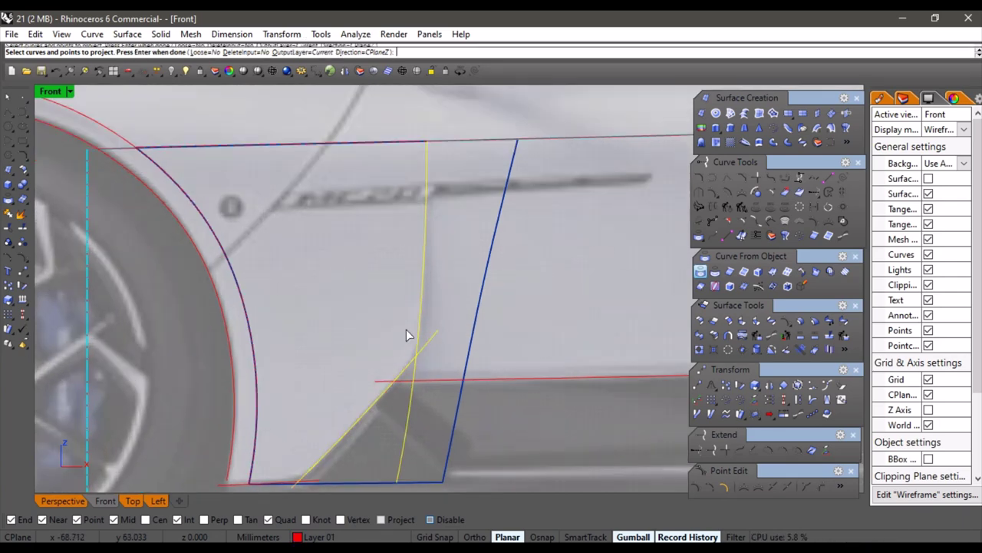
left_click(505, 191)
right_click(463, 284)
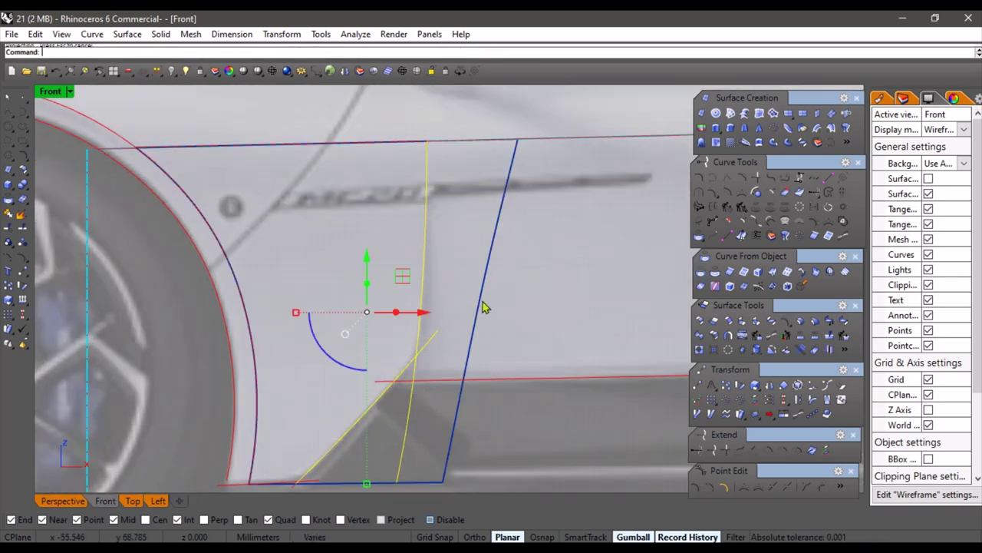
Try to trim the projected door and diagonal curves using the fender panel as the cutting object
left_click(64, 501)
right_click_drag(298, 311, 397, 315)
key("Escape")
scroll(400, 315, "up", 6)
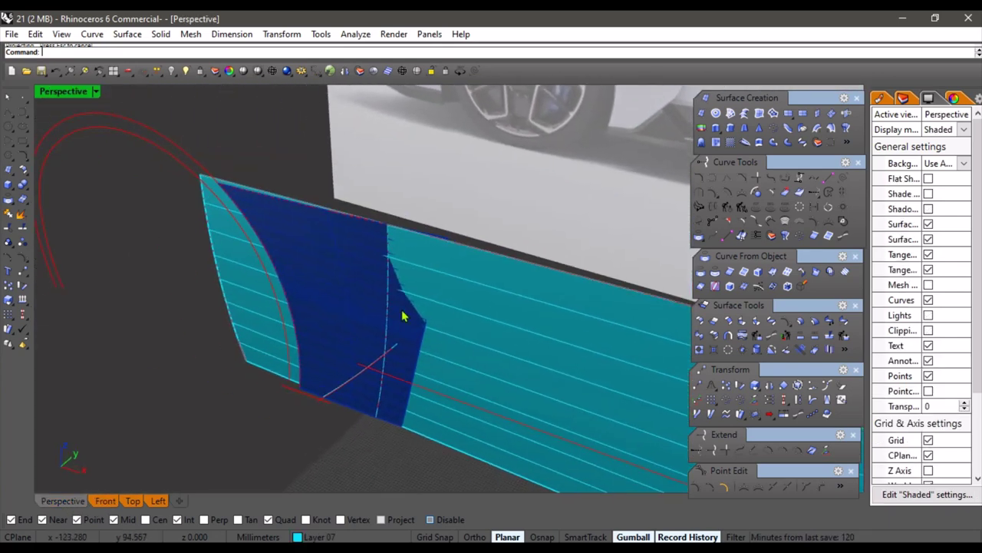
left_click(346, 319)
right_click(379, 340)
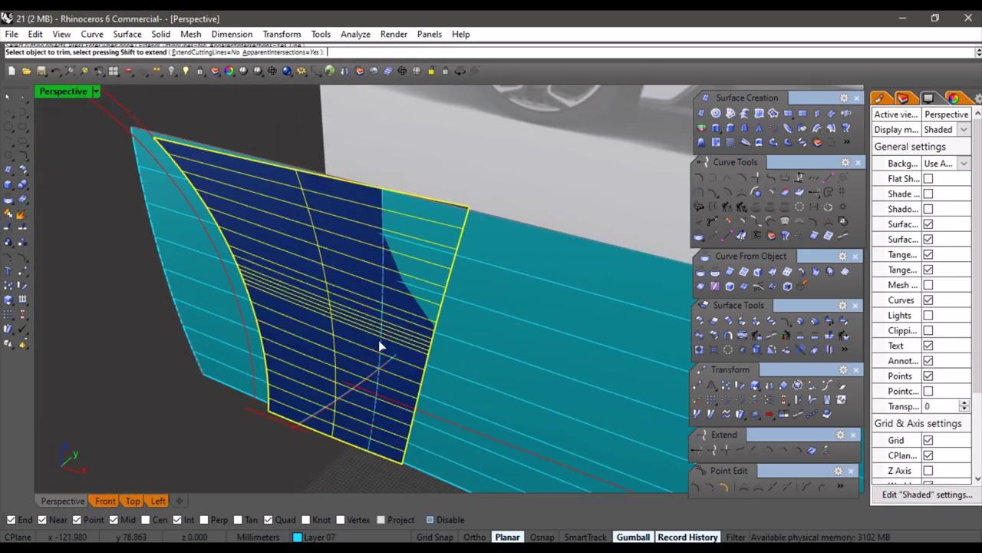
left_click(379, 340)
left_click(403, 395)
scroll(378, 374, "up", 3)
left_click(399, 350)
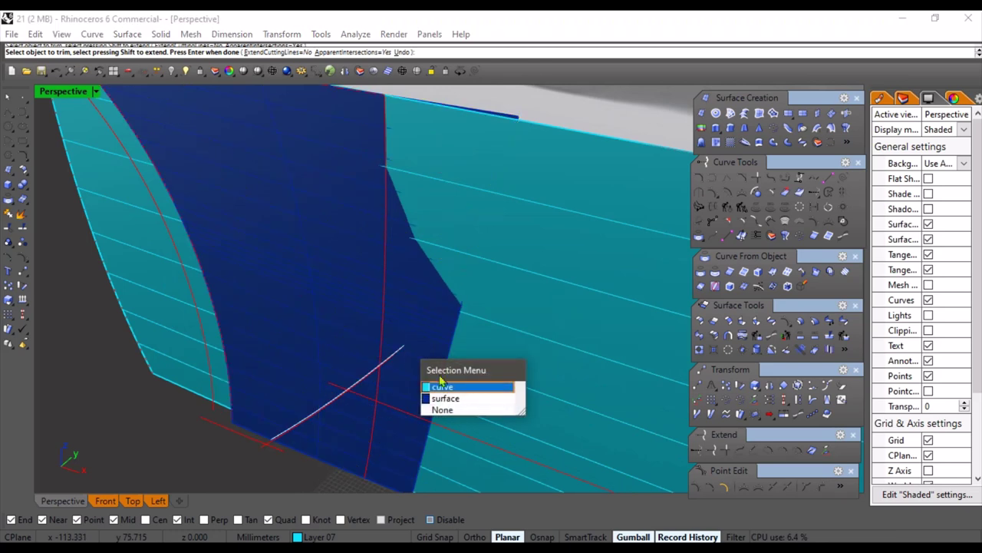
left_click(439, 384)
right_click(412, 349)
Try to trim the fender panel's rear part using the door curve, diagonal curve and side surface as cutters, and undo the trim
right_click_drag(408, 373, 381, 328)
left_click(9, 228)
left_click(392, 335)
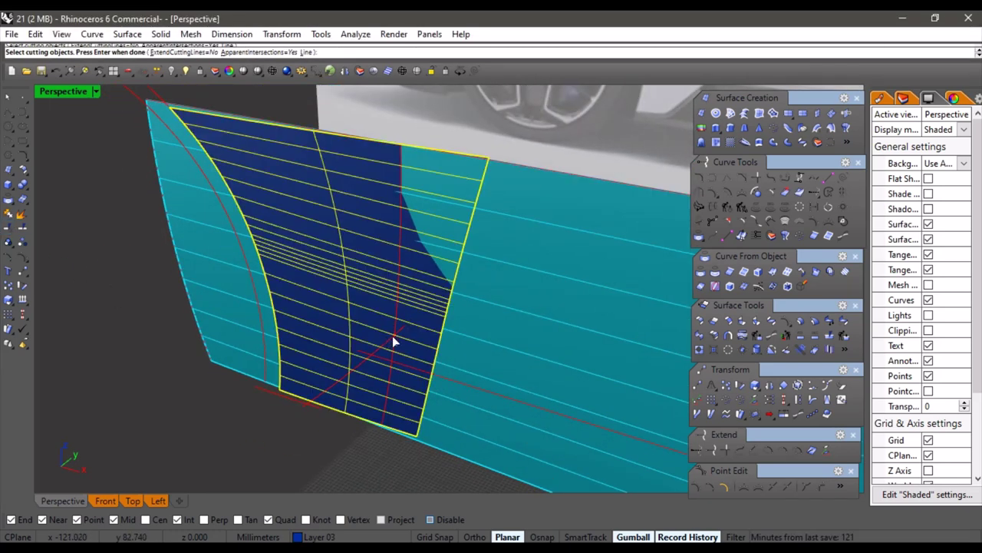
scroll(396, 334, "up", 2)
left_click(393, 327)
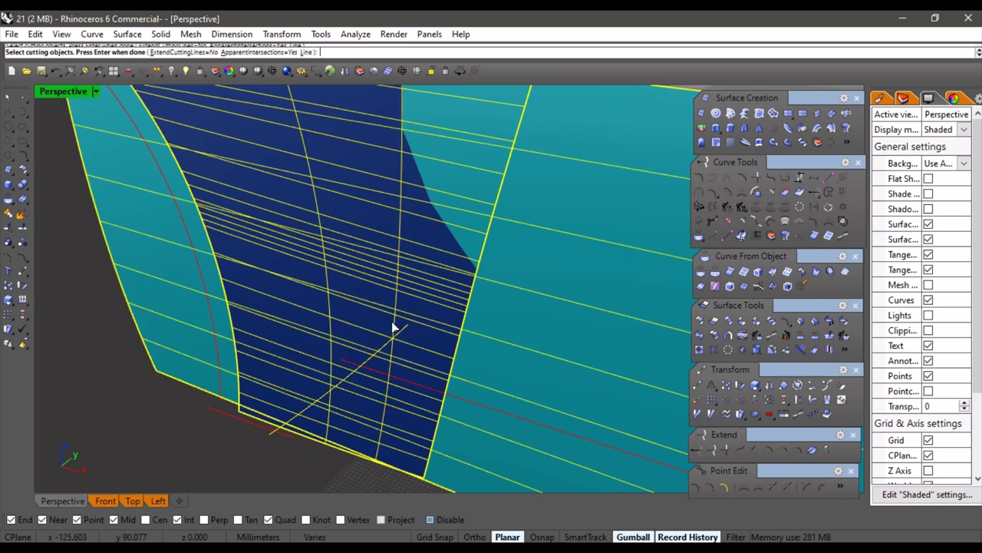
left_click(425, 349)
scroll(423, 339, "down", 3)
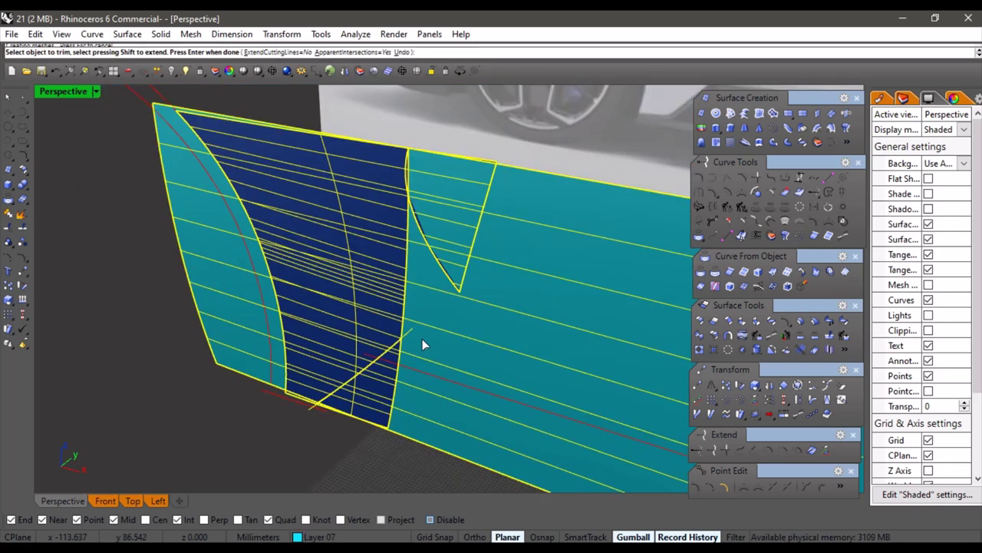
scroll(449, 188, "up", 3)
right_click(433, 308)
left_click(440, 331)
scroll(430, 331, "down", 3)
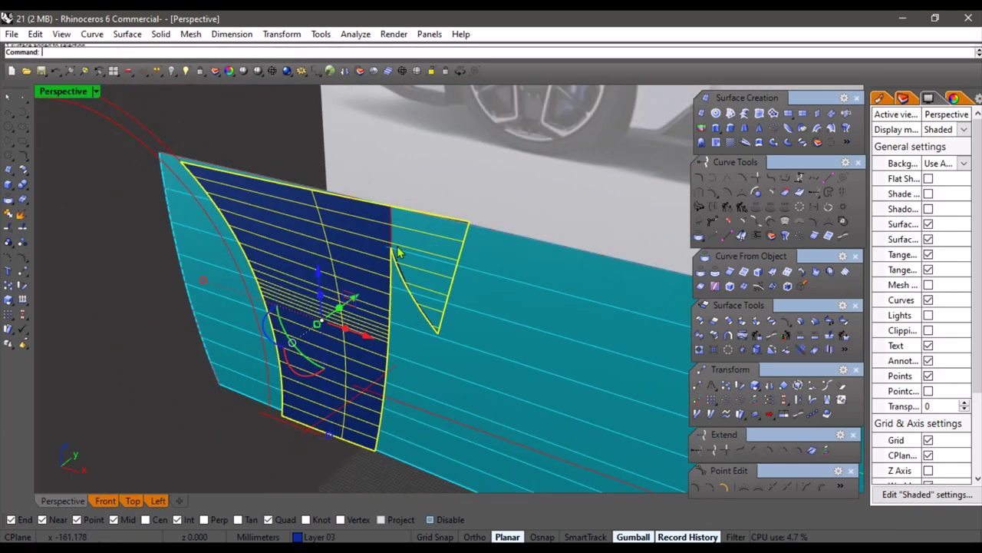
key("Escape")
key("ctrl+z")
right_click_drag(419, 276, 434, 385)
right_click_drag(436, 434, 384, 392)
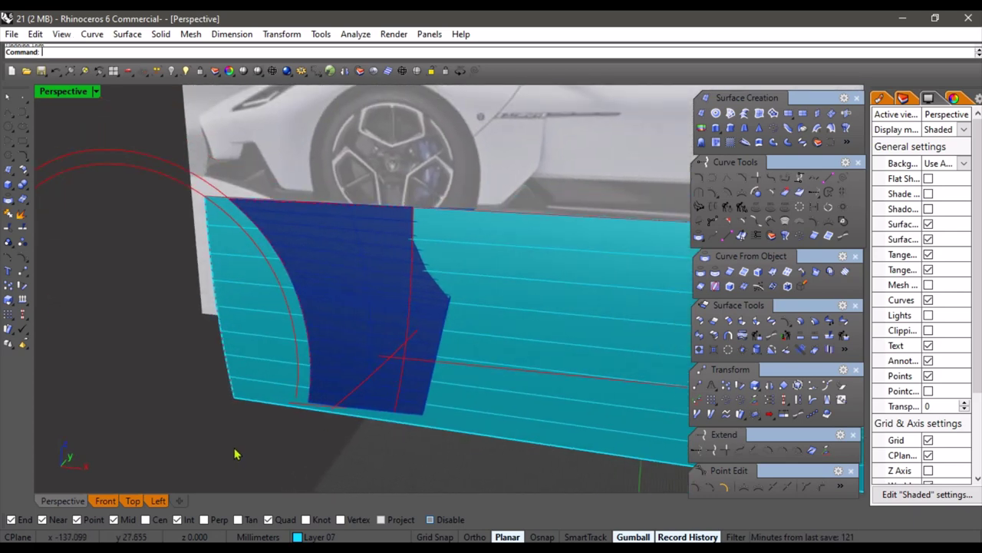
right_click_drag(236, 449, 375, 375)
left_click(409, 324)
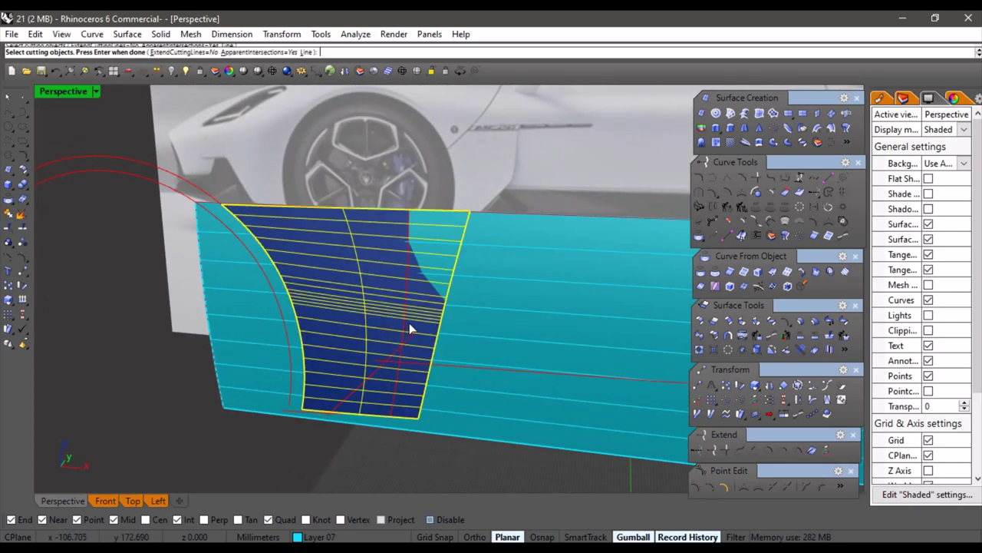
scroll(406, 322, "up", 3)
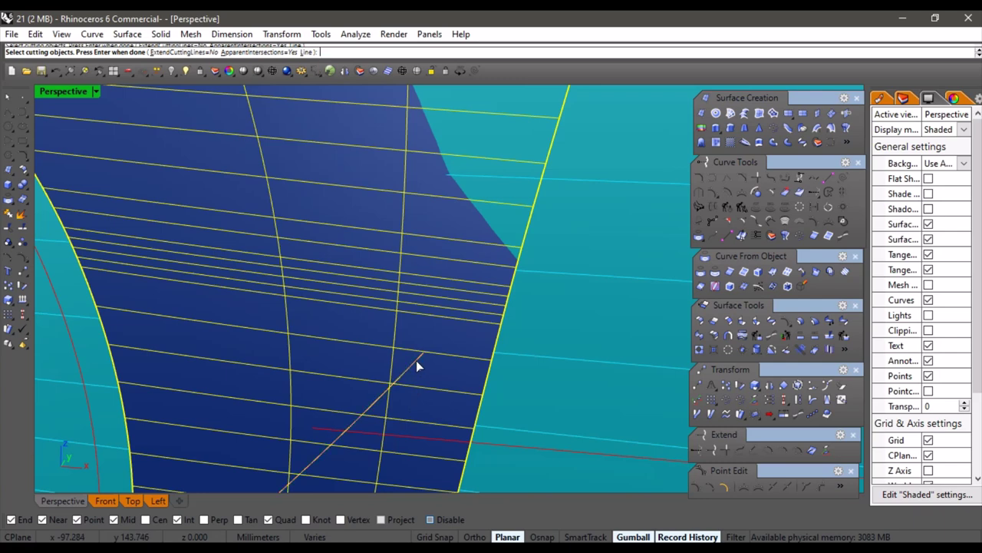
scroll(416, 362, "down", 3)
left_click(105, 502)
key("Return")
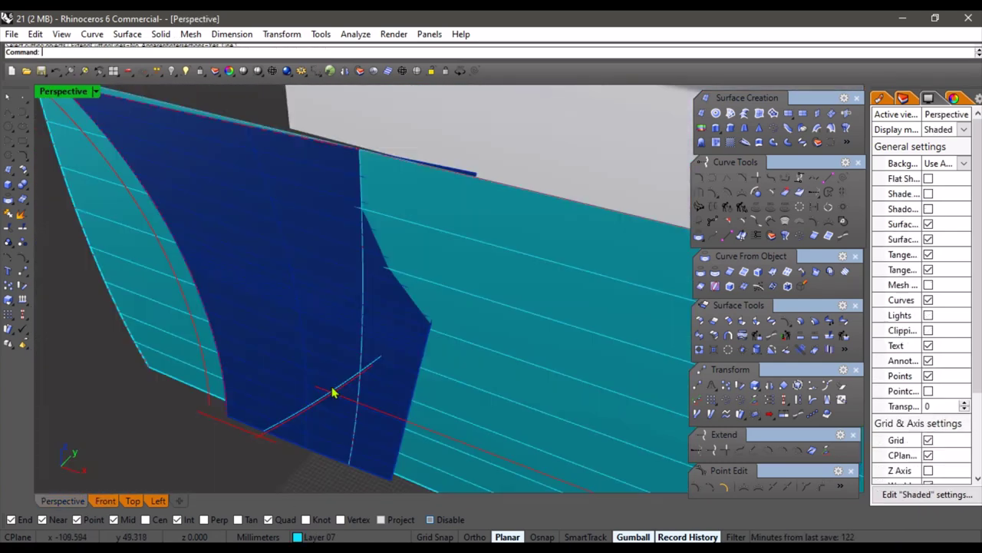
Trim the curves lying on the fender panel with the panel as cutter, and undo that trim
left_click(313, 324)
key("Return")
scroll(365, 330, "up", 2)
left_click(360, 339)
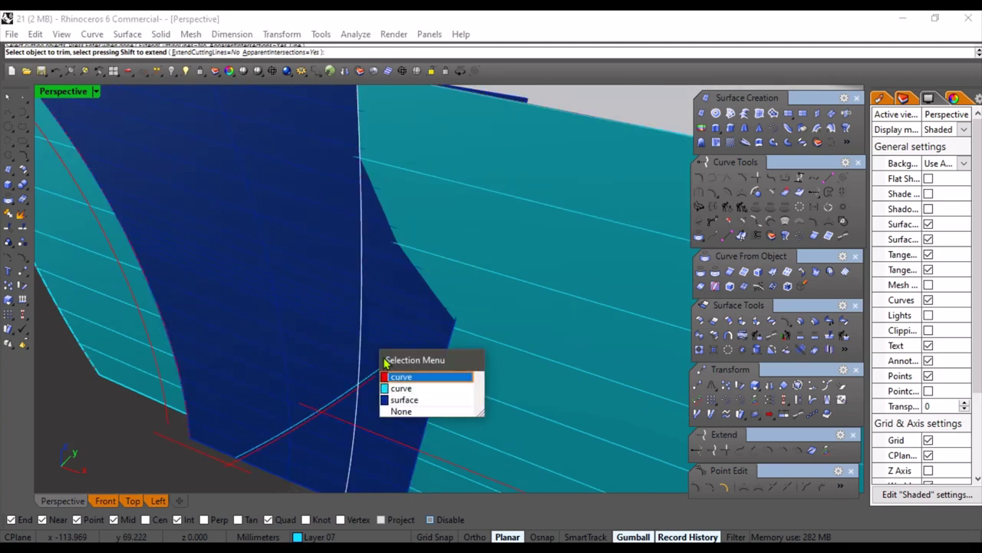
left_click(394, 375)
left_click(387, 369)
left_click(428, 406)
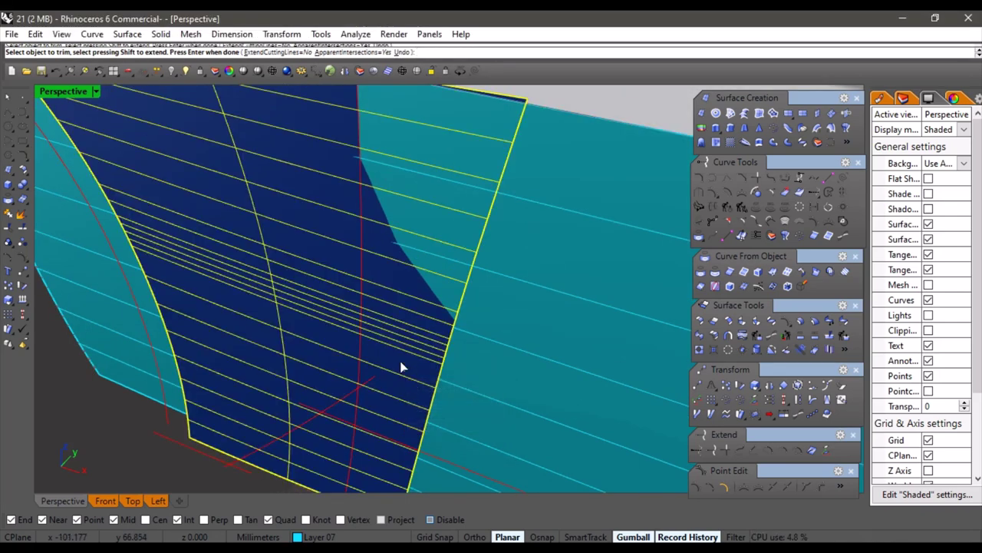
key("Return")
key("ctrl+z")
Trim away the fender panel areas behind the door curve and below the diagonal curve, using the projected curves as cutters
left_click(137, 431)
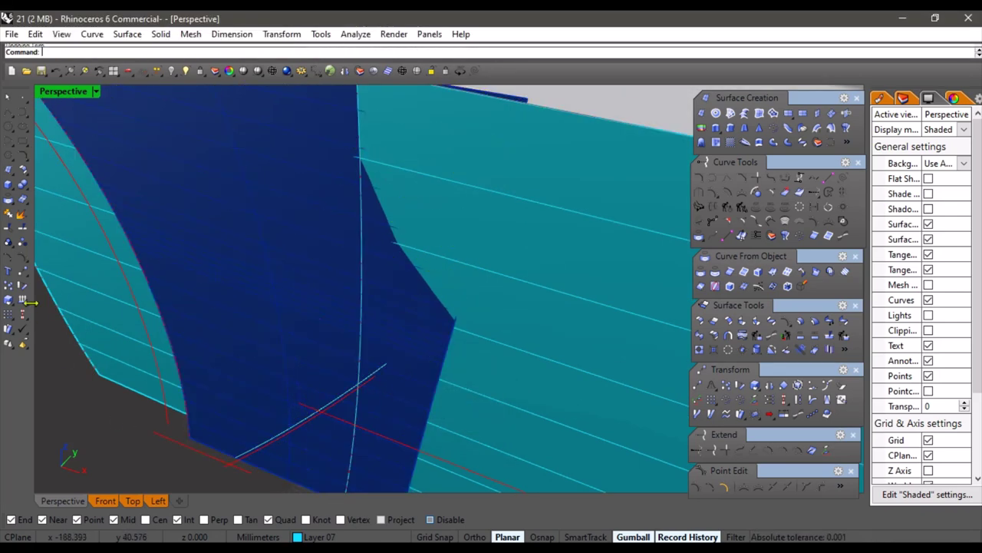
left_click(187, 292)
left_click(359, 326)
left_click(387, 372)
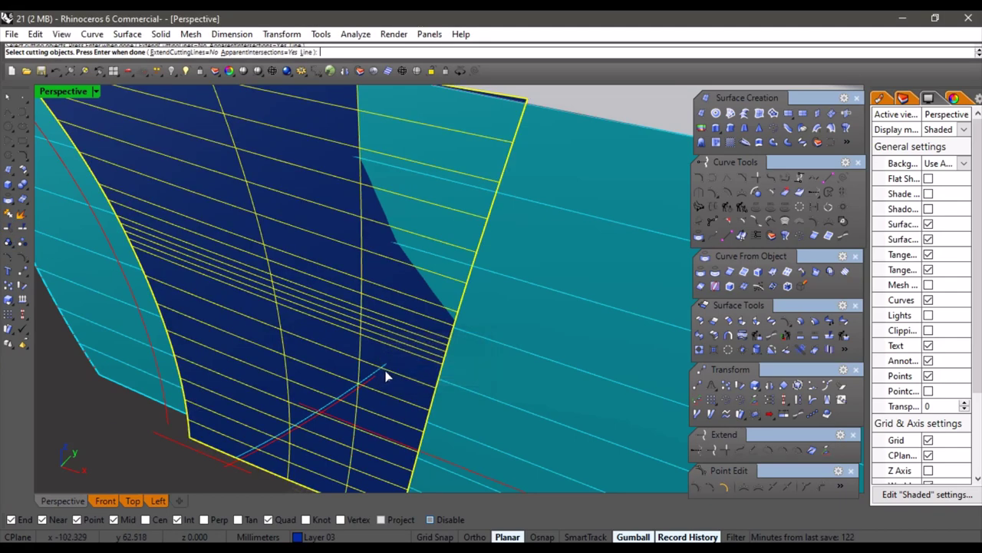
key("Return")
left_click(403, 373)
left_click(339, 404)
key("Return")
scroll(296, 365, "down", 5)
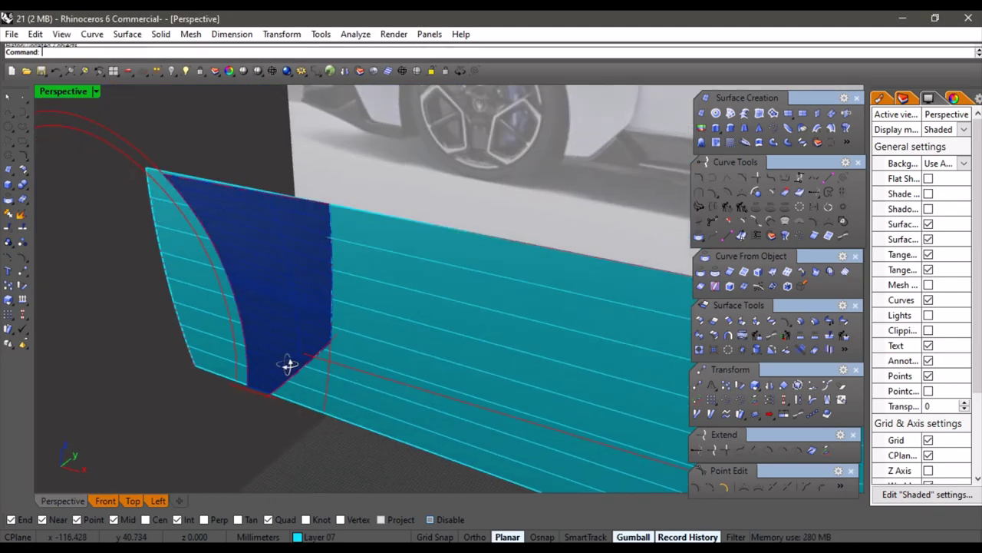
right_click_drag(287, 366, 257, 414)
Delete about 12 mm from the red diagonal curve's upper end, back to the horizontal sill curve, in the Front view
left_click(114, 502)
scroll(384, 287, "up", 6)
right_click_drag(384, 287, 435, 298)
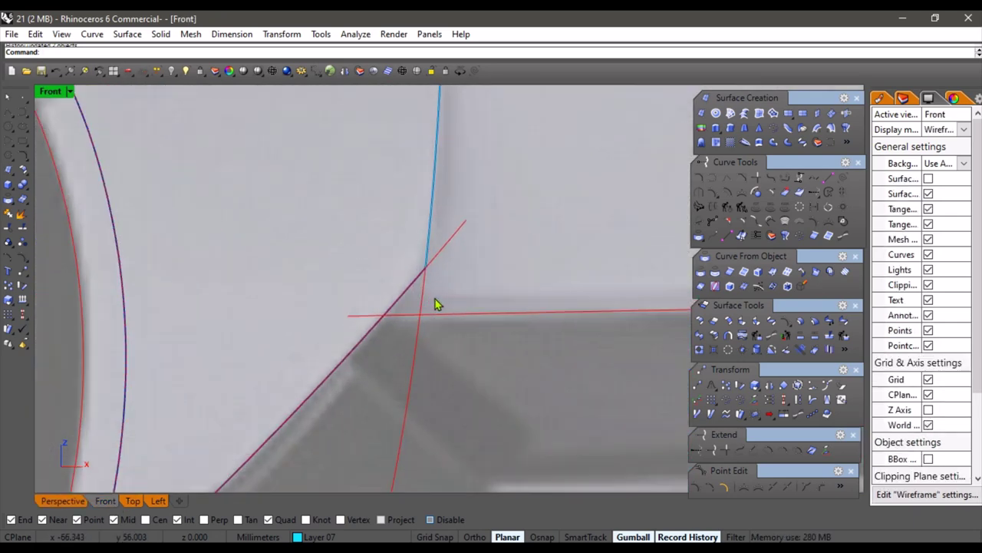
scroll(447, 306, "up", 2)
right_click_drag(422, 260, 455, 279)
scroll(448, 265, "up", 2)
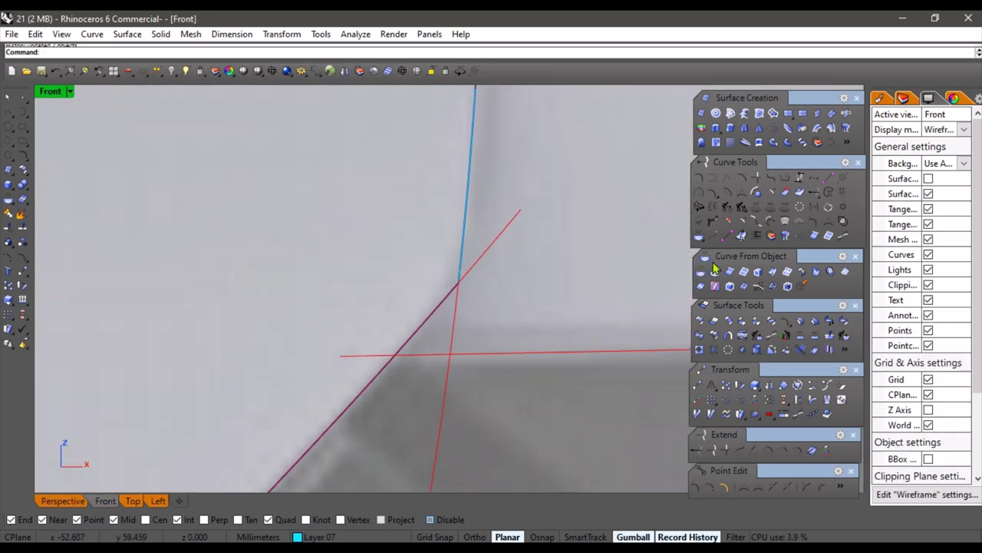
scroll(569, 252, "down", 2)
right_click_drag(568, 252, 545, 247)
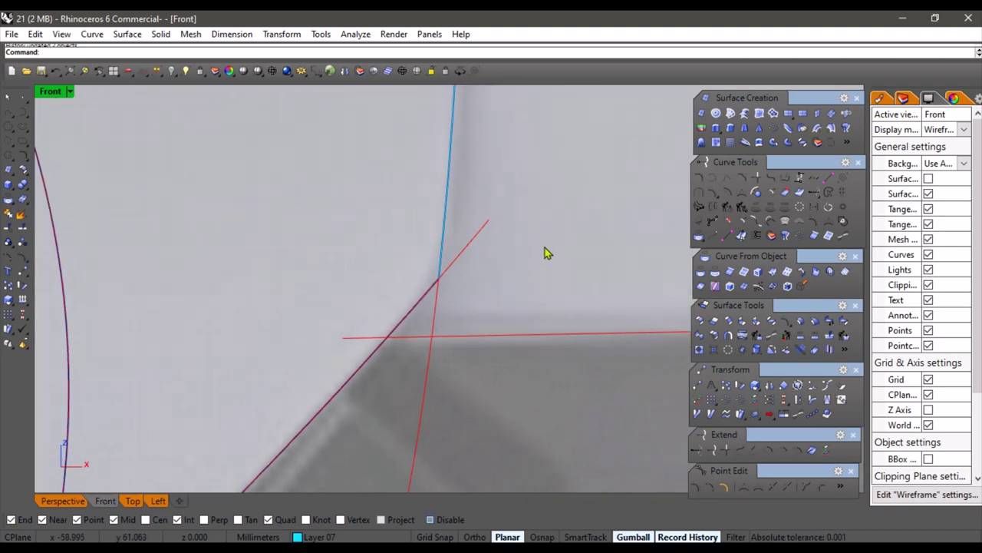
left_click(476, 232)
left_click(491, 221)
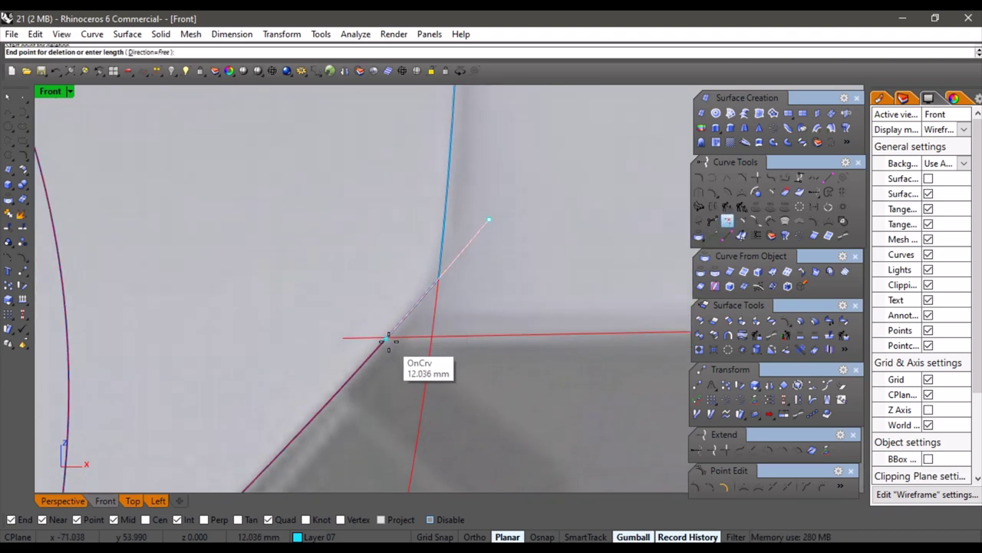
left_click(386, 343)
Delete a short segment of the projected door curve directly above its corner with the diagonal curve
left_click(440, 261)
left_click(469, 298)
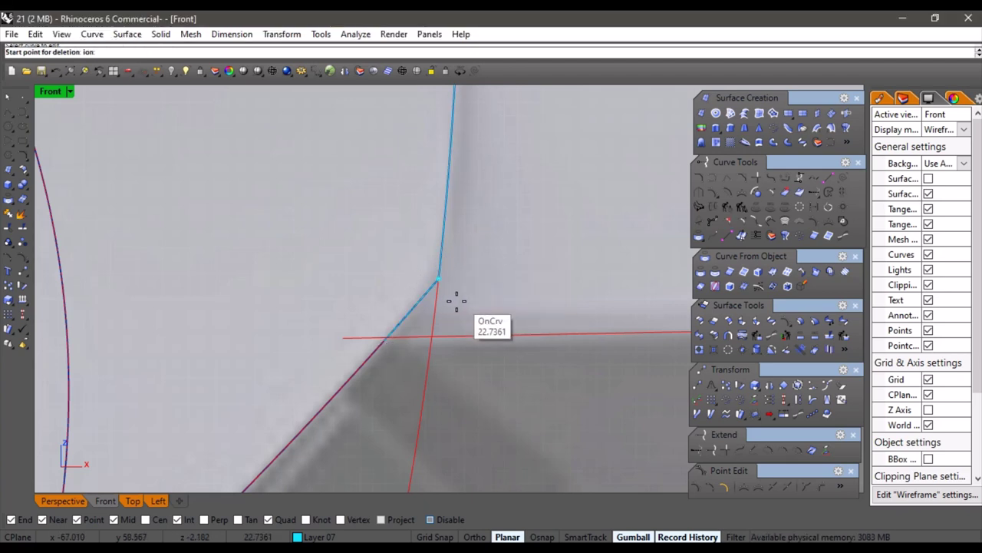
left_click(476, 195)
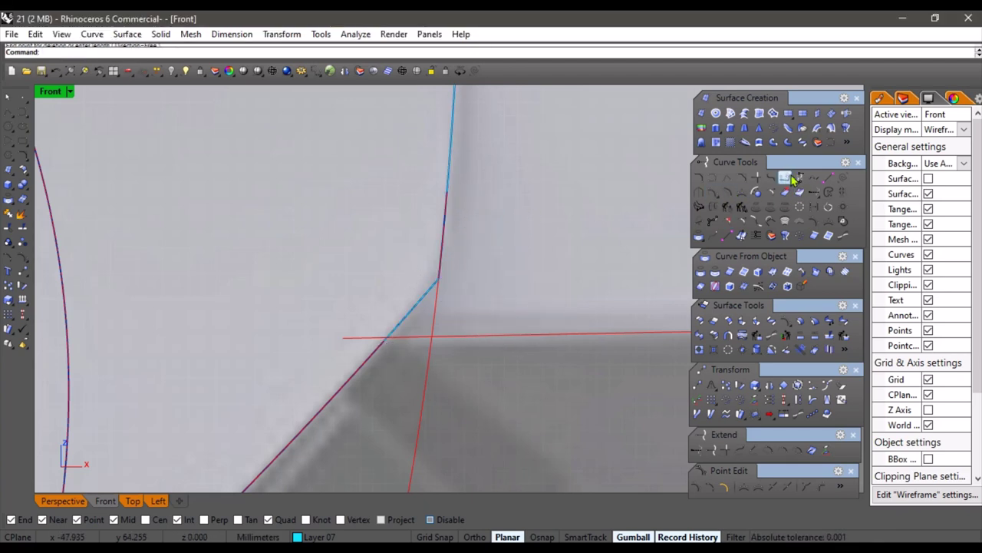
left_click(447, 182)
left_click(489, 219)
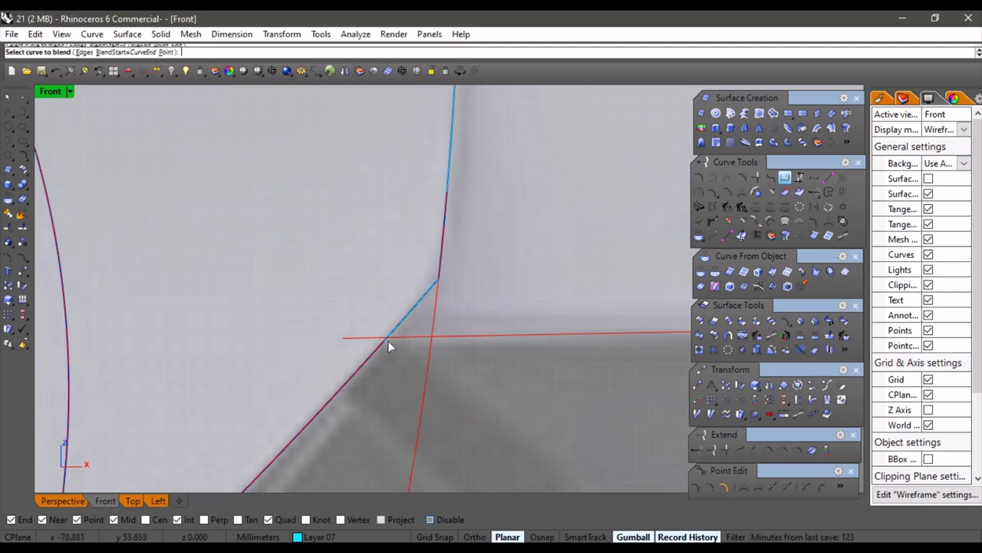
left_click(377, 346)
left_click(429, 396)
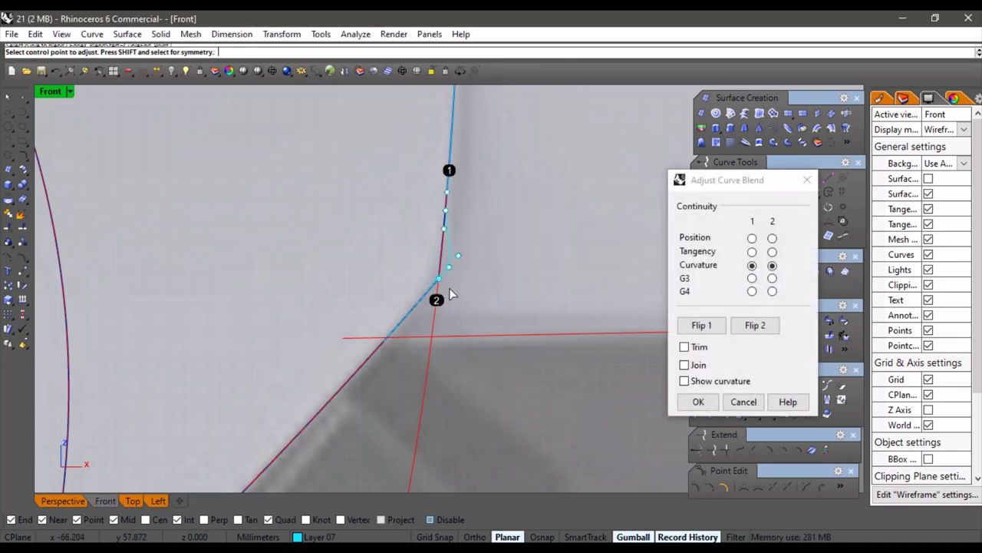
key("Escape")
Blend the shortened red diagonal curve into the shortened door curve with Curvature continuity at both ends
right_click(448, 290)
left_click(383, 350)
left_click(422, 399)
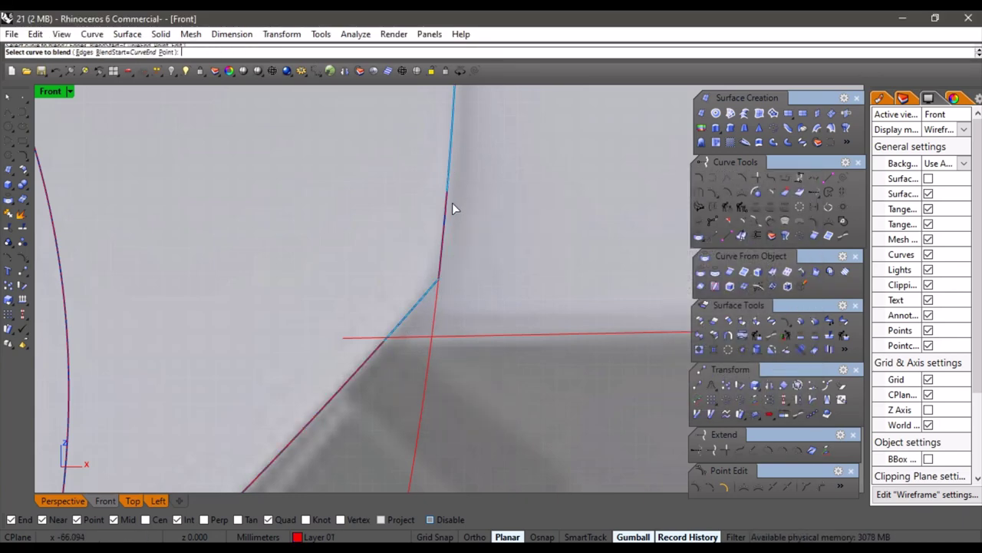
left_click(450, 180)
left_click(487, 219)
scroll(528, 303, "down", 2)
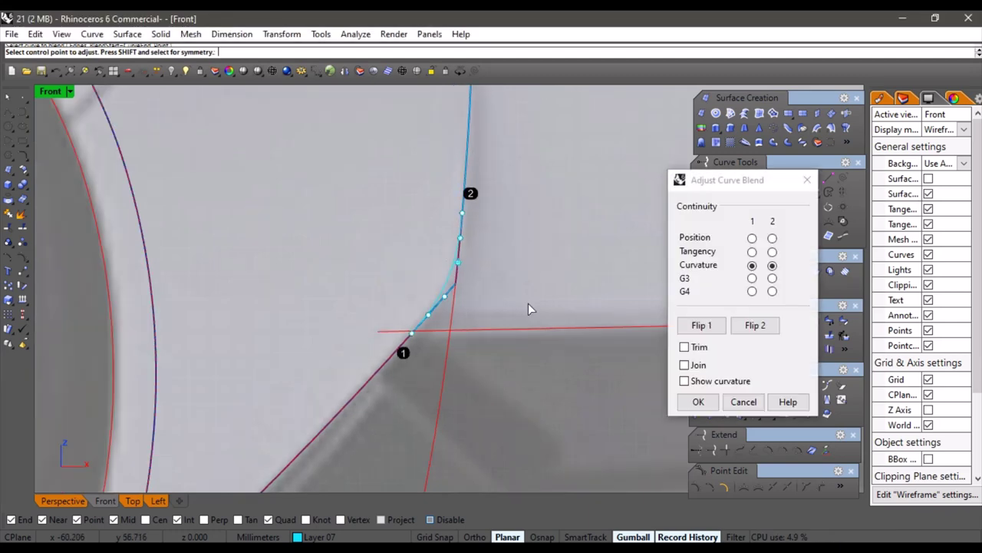
right_click(507, 289)
scroll(500, 285, "down", 4)
right_click_drag(415, 415, 491, 307)
scroll(429, 333, "up", 6)
right_click_drag(436, 320, 432, 339)
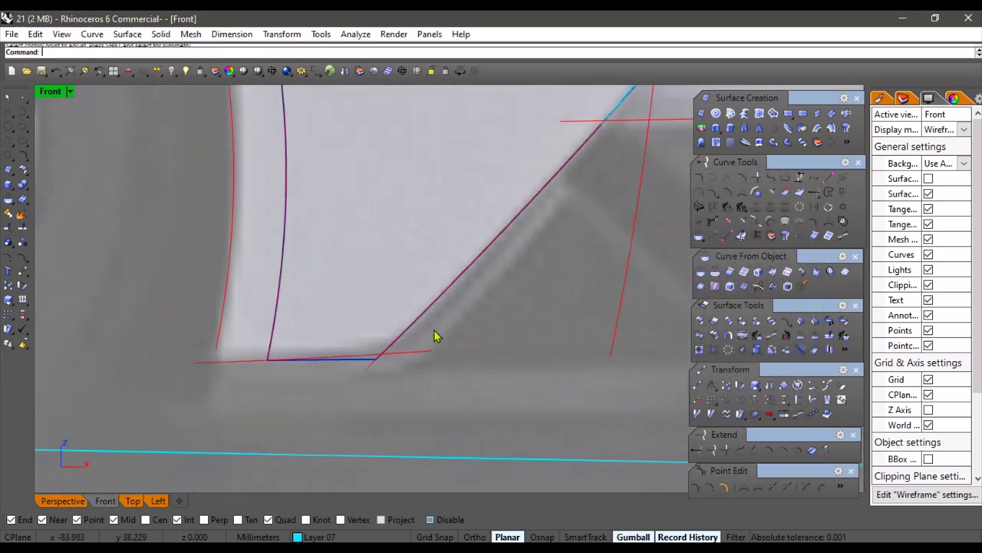
Delete the rear end of the fender's bottom curve and the lower end of the red diagonal curve around their shared corner
scroll(436, 335, "down", 4)
scroll(418, 344, "up", 8)
left_click(366, 346)
left_click_drag(314, 315, 320, 298)
scroll(326, 307, "down", 8)
right_click_drag(374, 339, 467, 384)
left_click(374, 387)
scroll(467, 384, "up", 4)
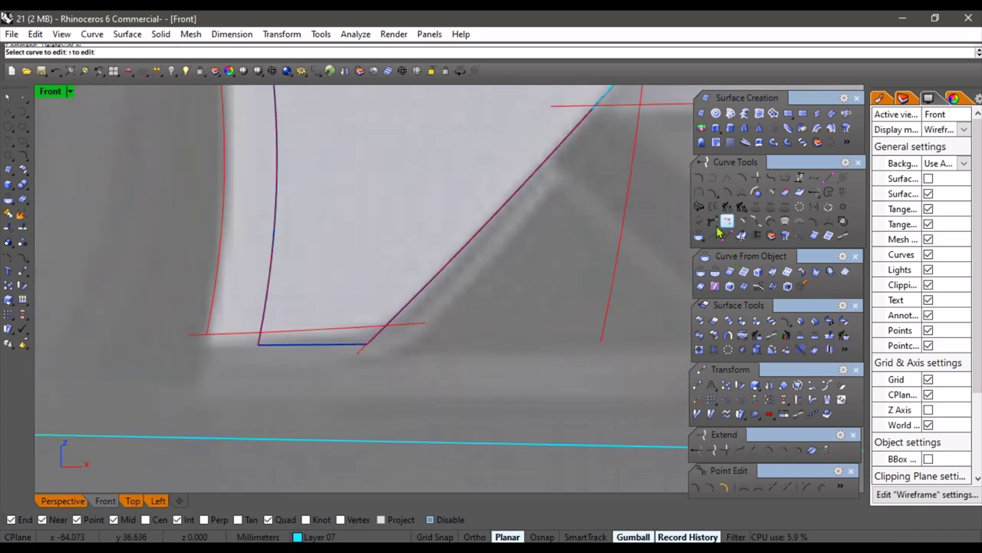
scroll(330, 343, "up", 6)
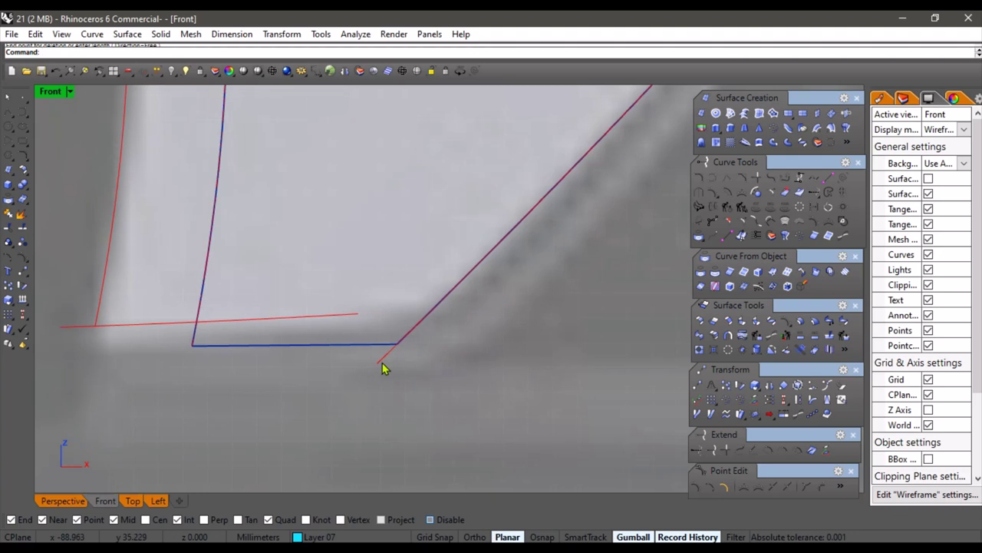
left_click(502, 252)
scroll(568, 299, "down", 4)
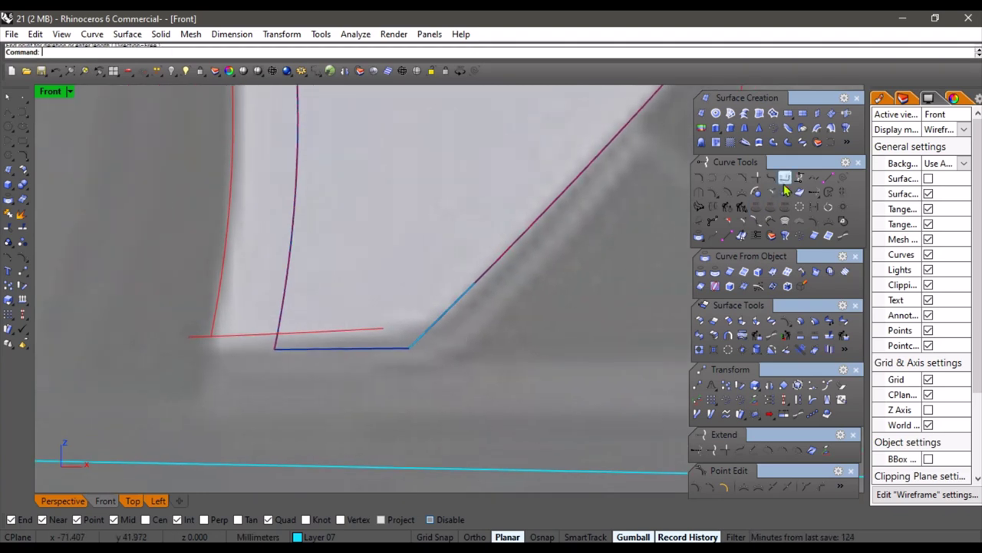
Blend the rear end of the shortened bottom curve into the lower end of the red diagonal curve
left_click(382, 330)
left_click(482, 281)
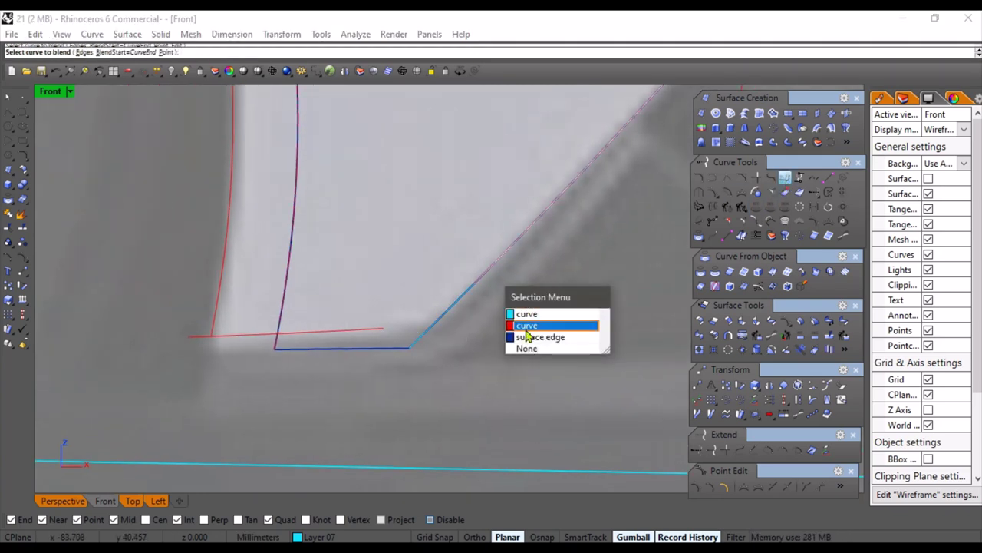
left_click(527, 330)
right_click(469, 358)
Split the fender panel with the bottom curve and its corner blend, and delete the leftover strip below them
scroll(430, 422, "down", 4)
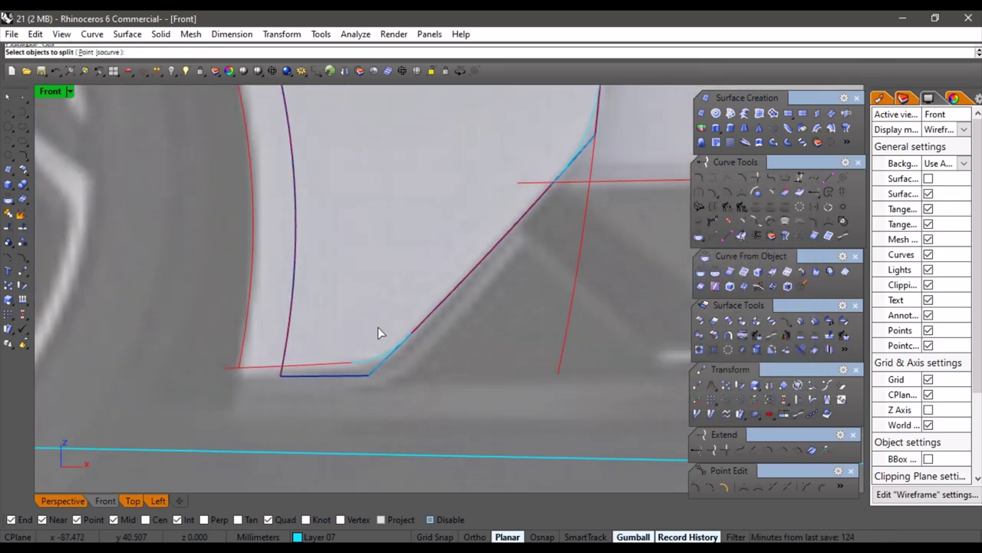
left_click(364, 375)
right_click(395, 378)
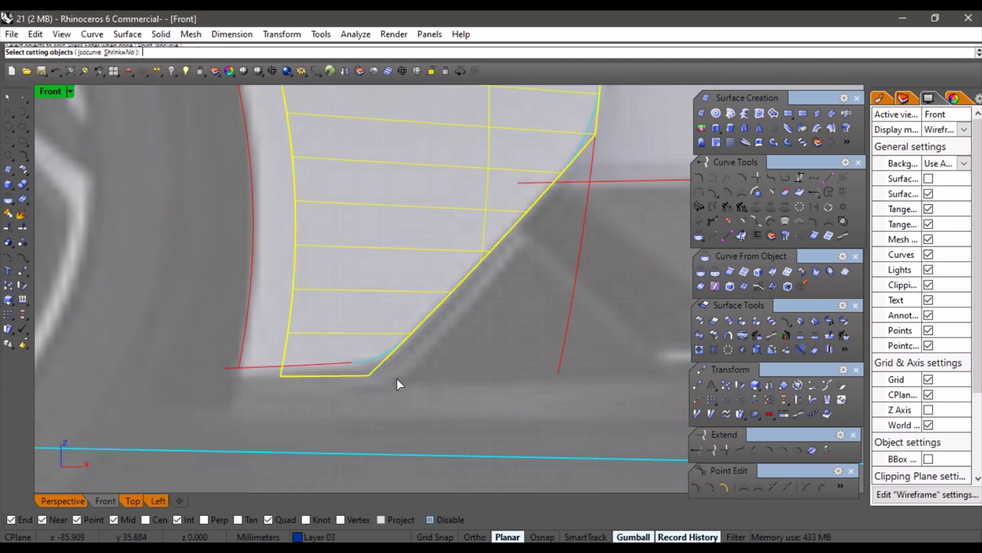
scroll(369, 373, "up", 4)
right_click(425, 358)
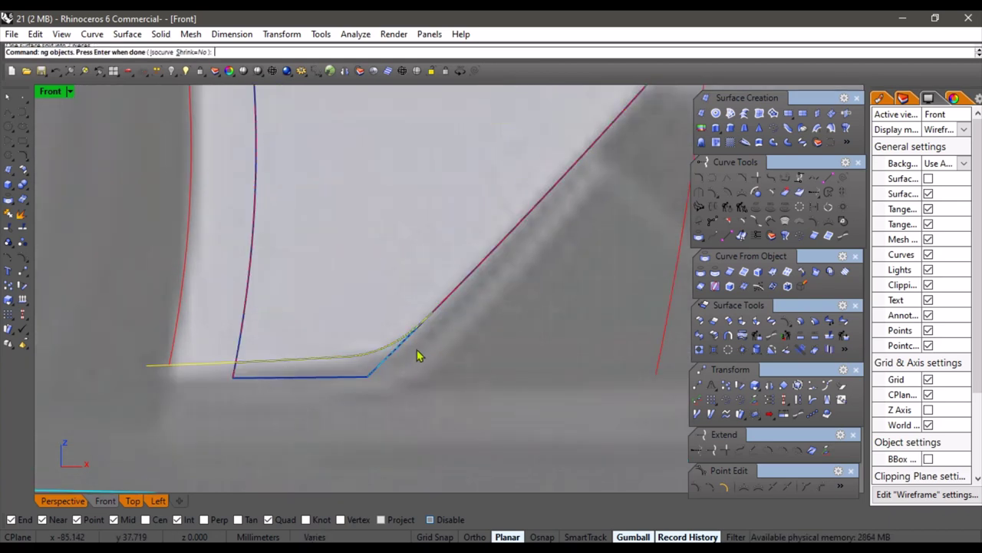
right_click_drag(217, 392, 310, 408)
scroll(309, 407, "up", 5)
key("Delete")
scroll(399, 364, "down", 4)
right_click_drag(399, 364, 178, 469)
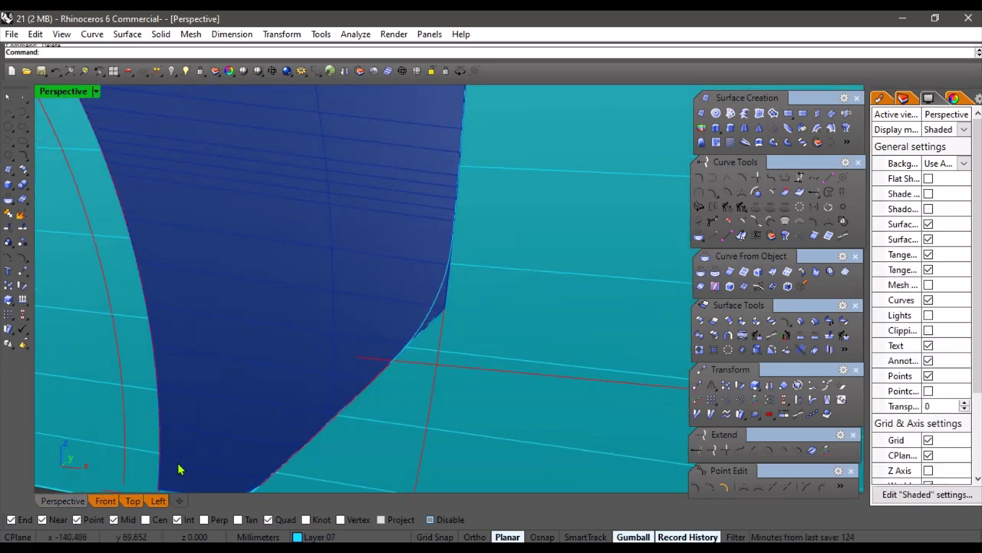
Split the fender panel with the blend curve at the door-side corner and delete the leftover sharp corner piece
left_click(112, 504)
scroll(546, 180, "up", 5)
right_click_drag(575, 127, 406, 312)
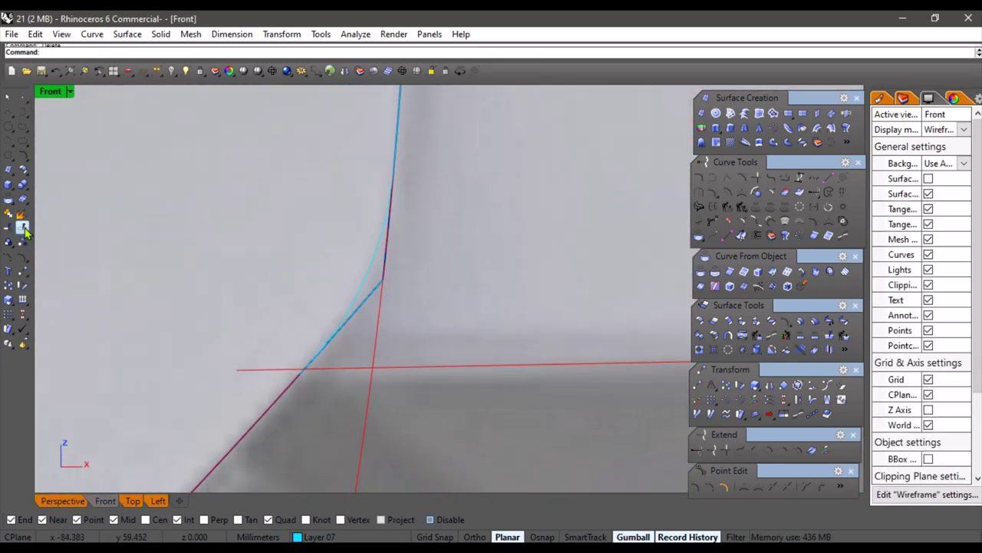
left_click(377, 292)
left_click(419, 340)
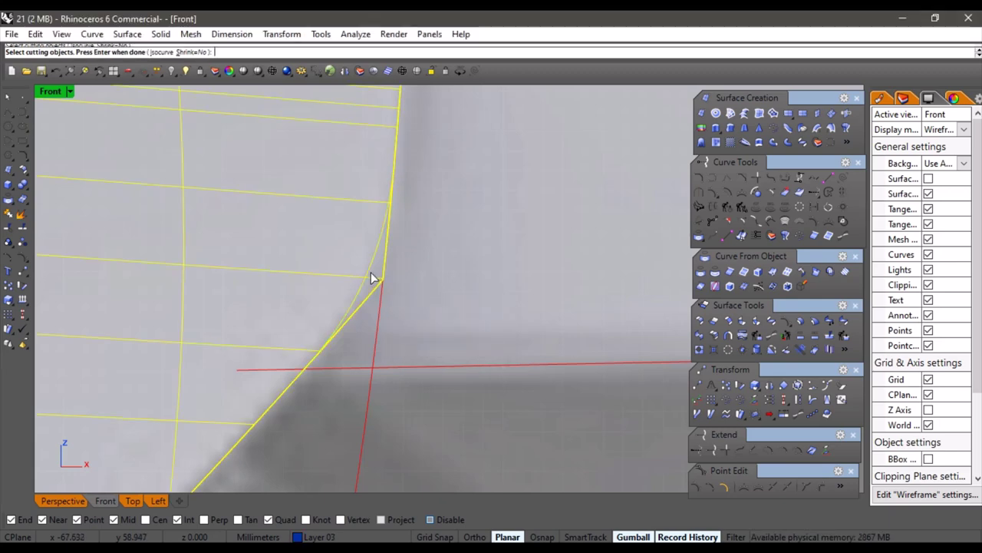
right_click(393, 273)
left_click(63, 501)
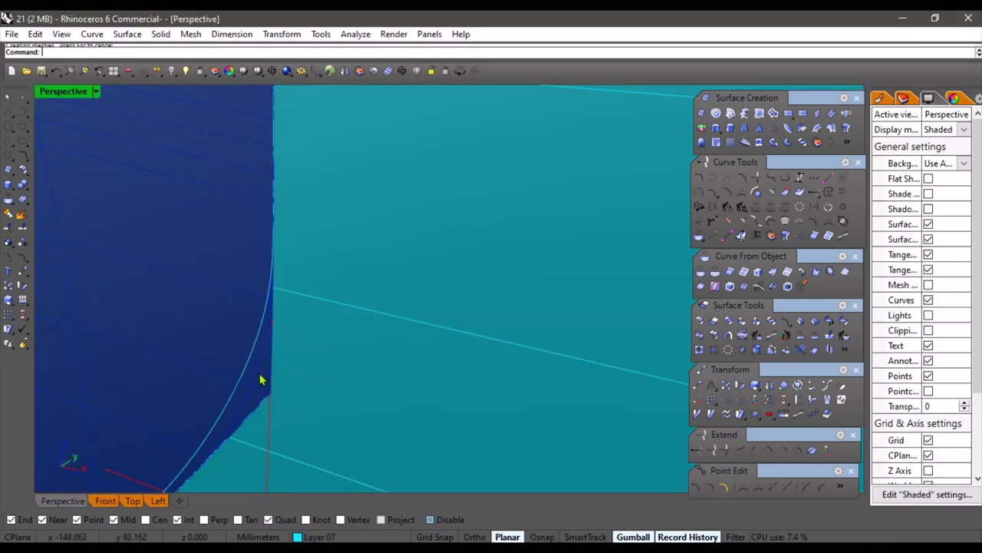
scroll(399, 289, "down", 10)
Make Layer 05 current and loft a surface between the two front wheel-arch curves
right_click_drag(426, 285, 322, 472)
scroll(412, 427, "down", 4)
right_click_drag(385, 485, 348, 478)
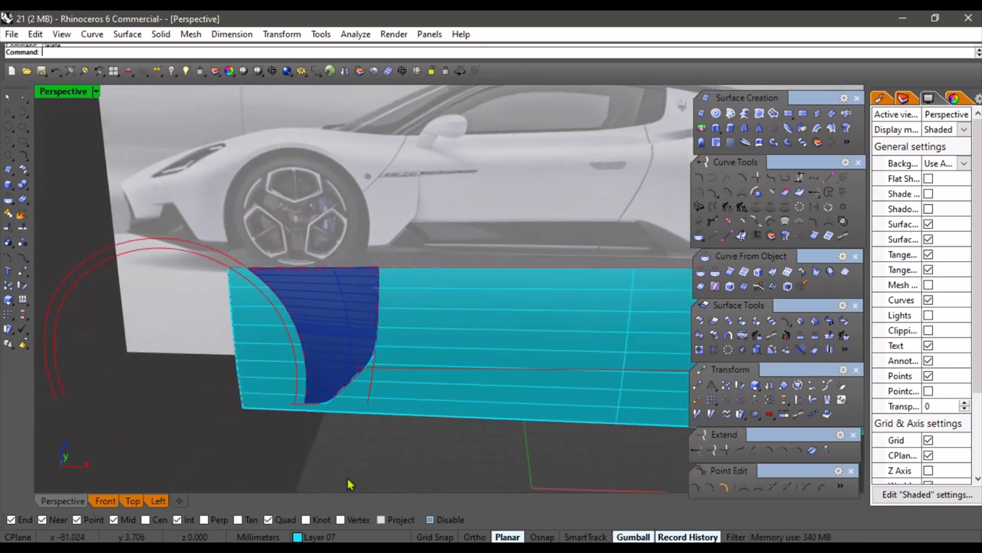
left_click(314, 537)
left_click(335, 414)
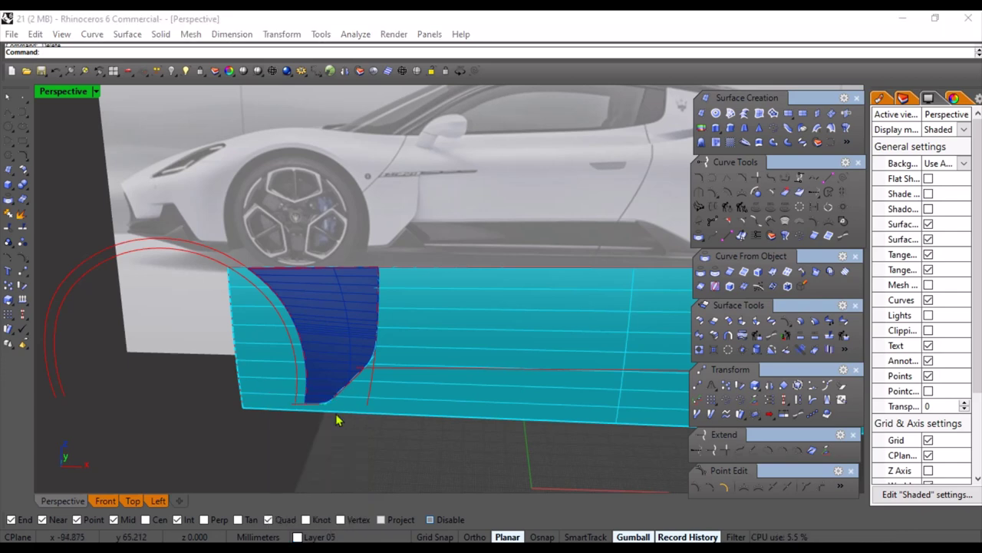
left_click(746, 114)
right_click_drag(286, 284, 229, 330)
scroll(226, 250, "up", 2)
left_click(222, 271)
key("Return")
key("Return")
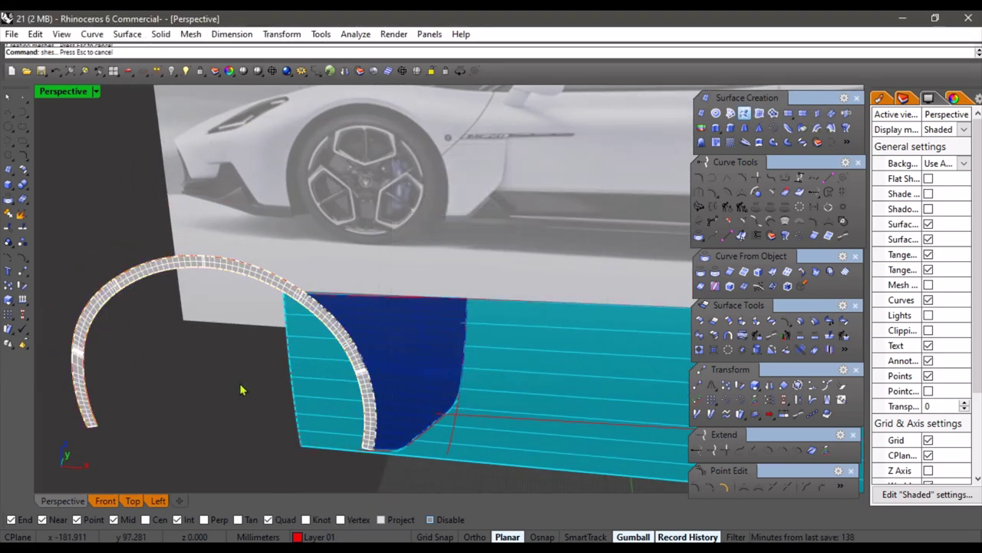
Loft a surface between the two rear wheel-arch curves
scroll(237, 375, "down", 6)
scroll(591, 362, "up", 2)
scroll(594, 365, "up", 4)
right_click_drag(595, 366, 614, 335, "shift")
right_click(614, 334)
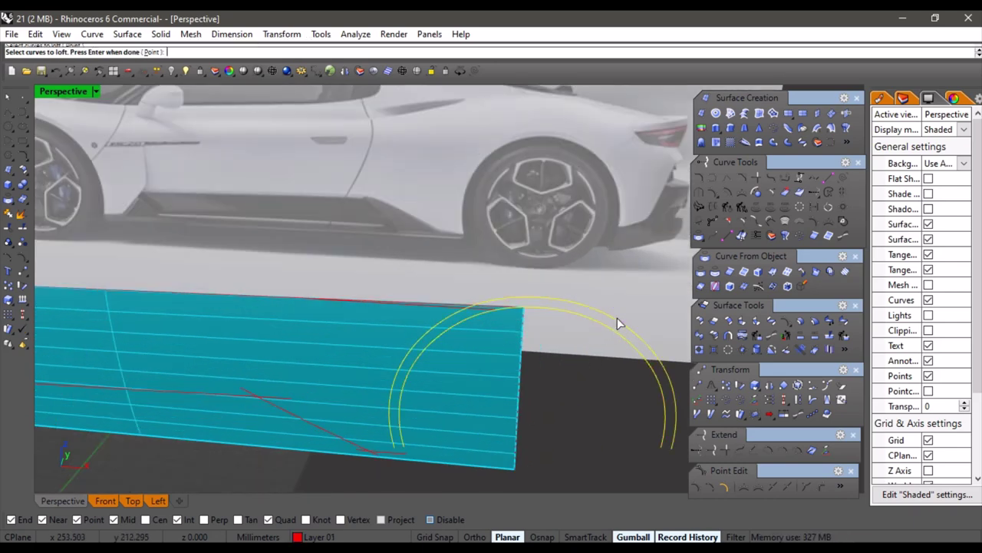
right_click(617, 318)
left_click(470, 382)
Examine the lofted front wheel-arch band against the fender panel from several angles
scroll(440, 390, "down", 7)
scroll(359, 391, "up", 6)
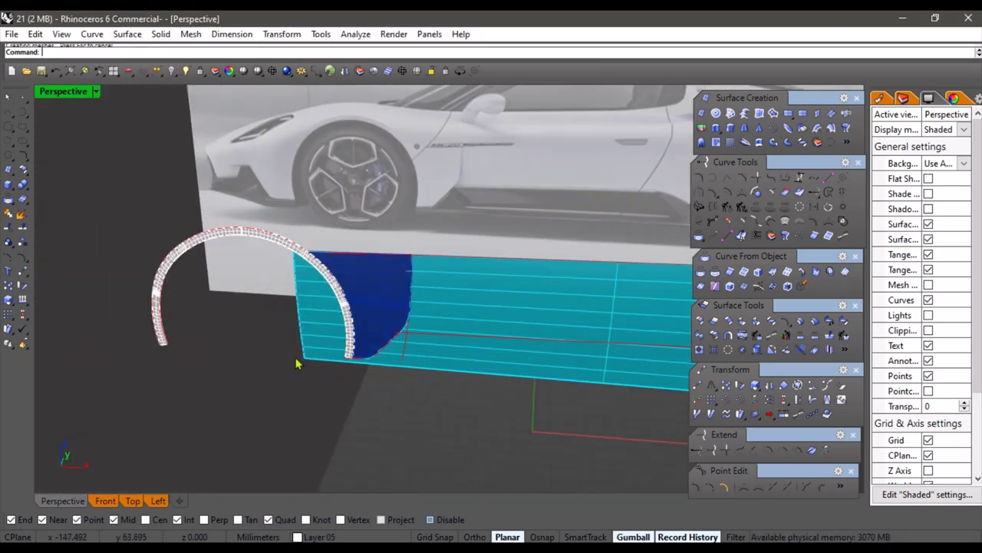
right_click_drag(297, 363, 238, 326)
scroll(227, 316, "up", 5)
left_click(250, 311)
left_click(285, 351)
left_click(254, 415)
scroll(326, 375, "down", 4)
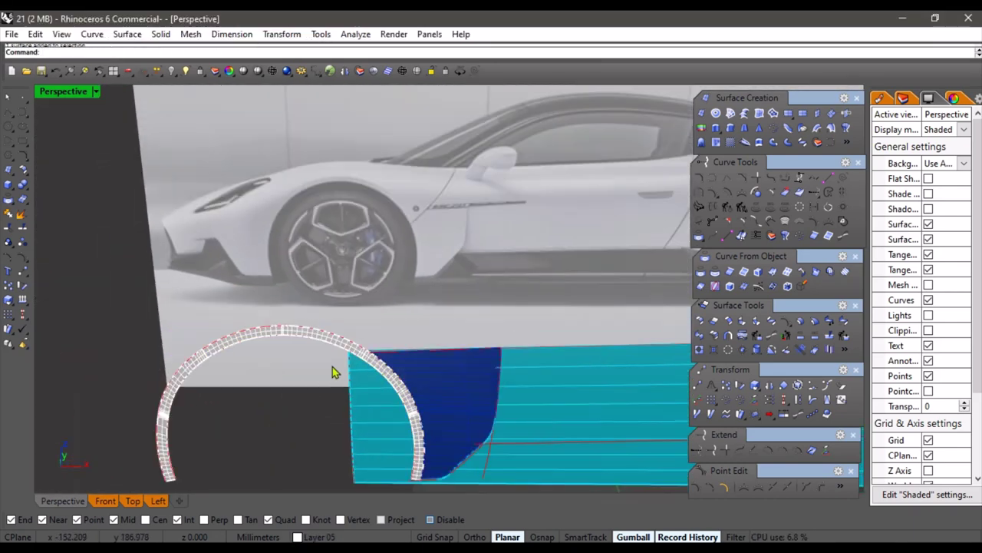
scroll(335, 372, "down", 2)
right_click_drag(334, 373, 287, 349)
Turn off surface isocurves in the Shaded display mode and make Layer 03 current
left_click(929, 226)
right_click_drag(436, 396, 417, 274, "shift")
scroll(469, 350, "up", 4)
scroll(403, 306, "up", 3)
right_click_drag(421, 313, 392, 359)
scroll(431, 344, "down", 6)
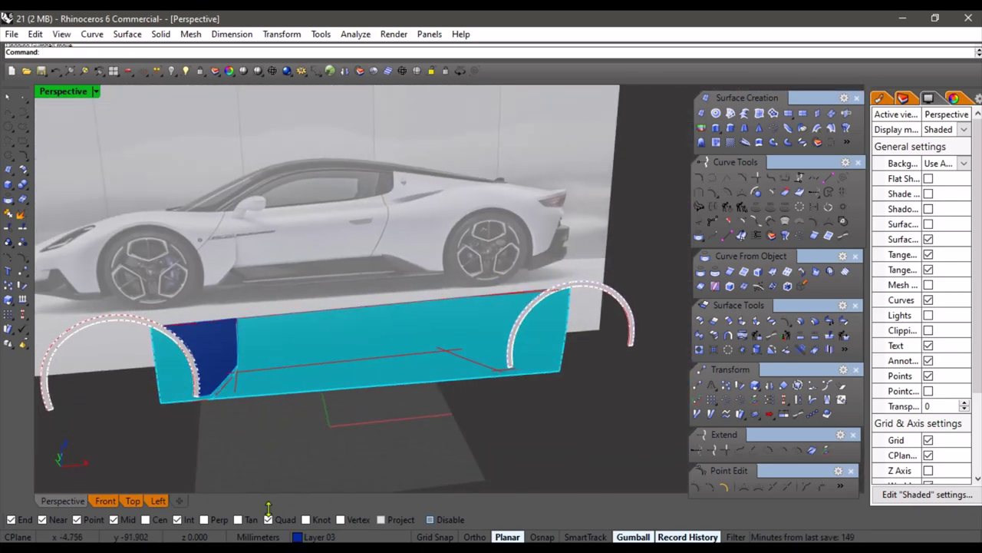
Switch to the MaseratiMC20Cielo.jpeg reference photo, examine the door and rear fender area, and return to Rhinoceros
left_click(270, 547)
scroll(515, 330, "up", 3)
scroll(516, 328, "up", 2, "ctrl")
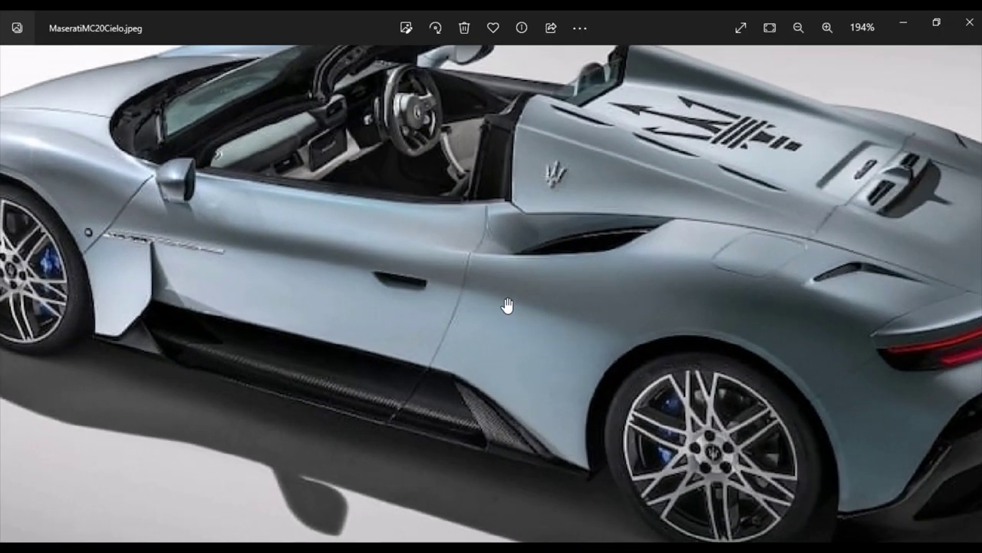
key("alt+Tab")
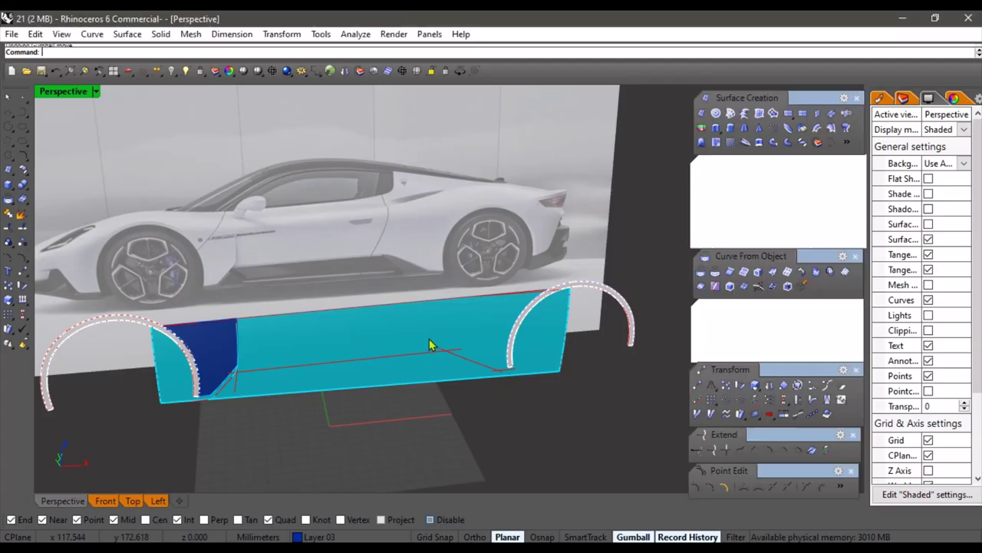
Draw a vertical degree-2 curve from the side surface's top edge to below its bottom edge, just ahead of the rear wheel arch
right_click_drag(429, 338, 497, 325)
scroll(465, 294, "up", 5)
scroll(493, 326, "up", 3)
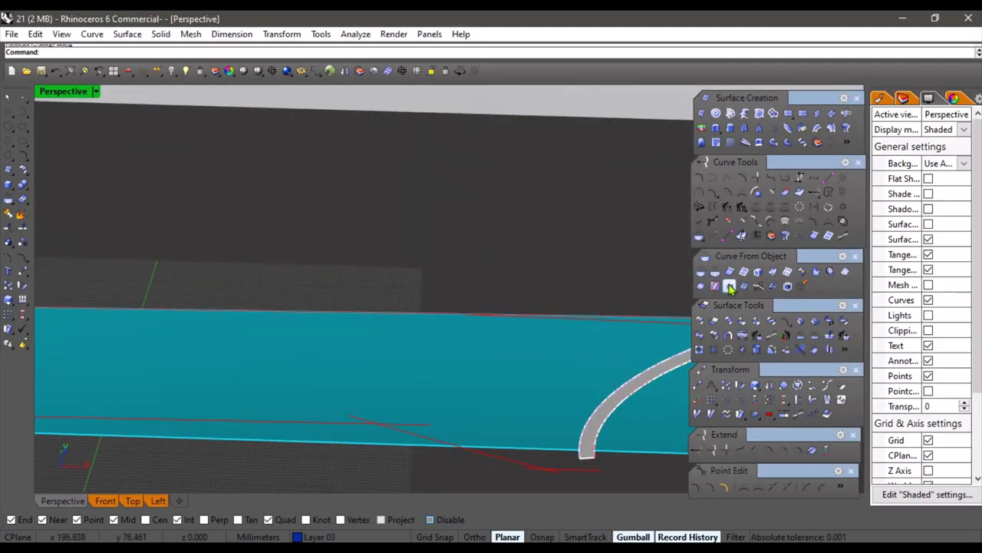
left_click(712, 177)
scroll(482, 335, "up", 2)
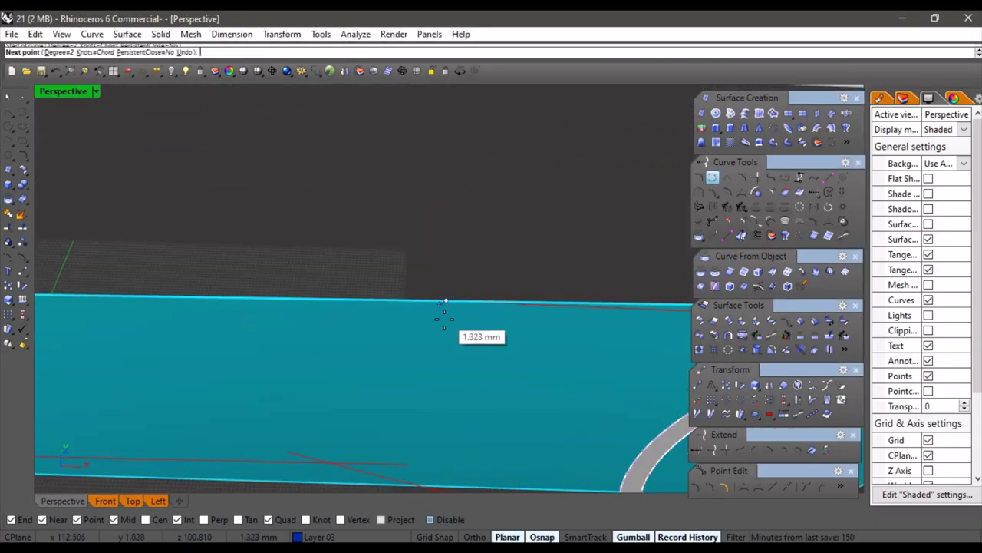
scroll(451, 373, "down", 4)
key("alt")
left_click(105, 501)
right_click_drag(529, 338, 184, 360)
scroll(384, 384, "down", 3)
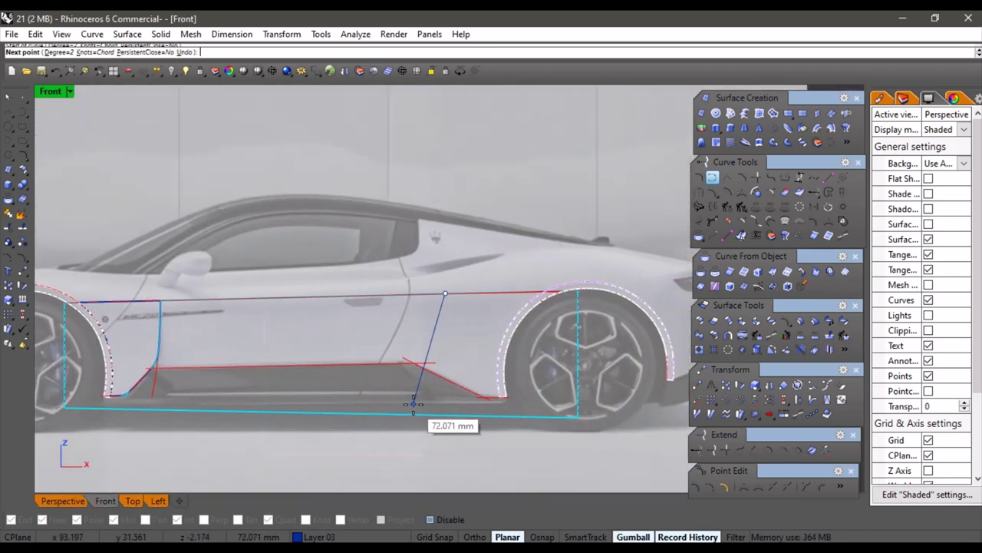
scroll(438, 419, "up", 4)
left_click(447, 419, "shift")
right_click(432, 416)
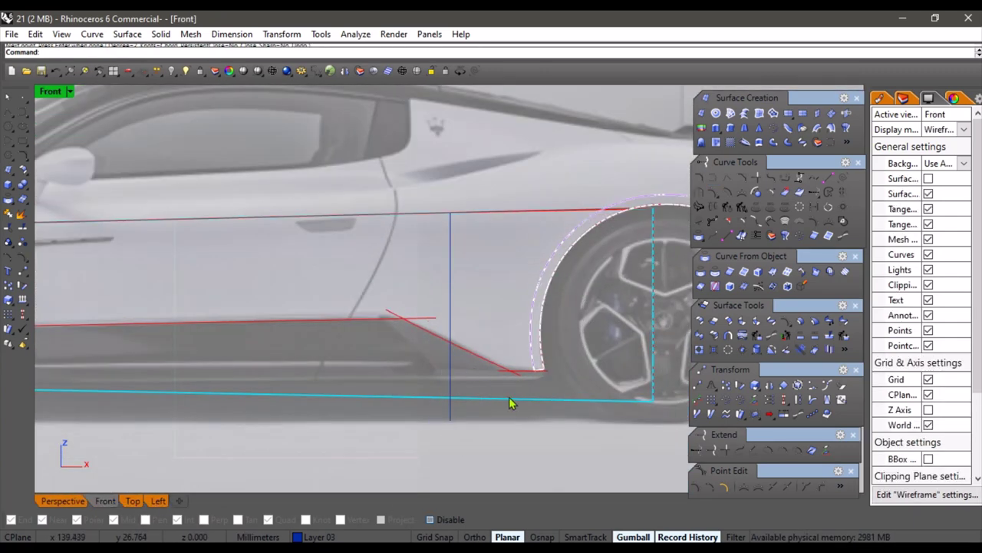
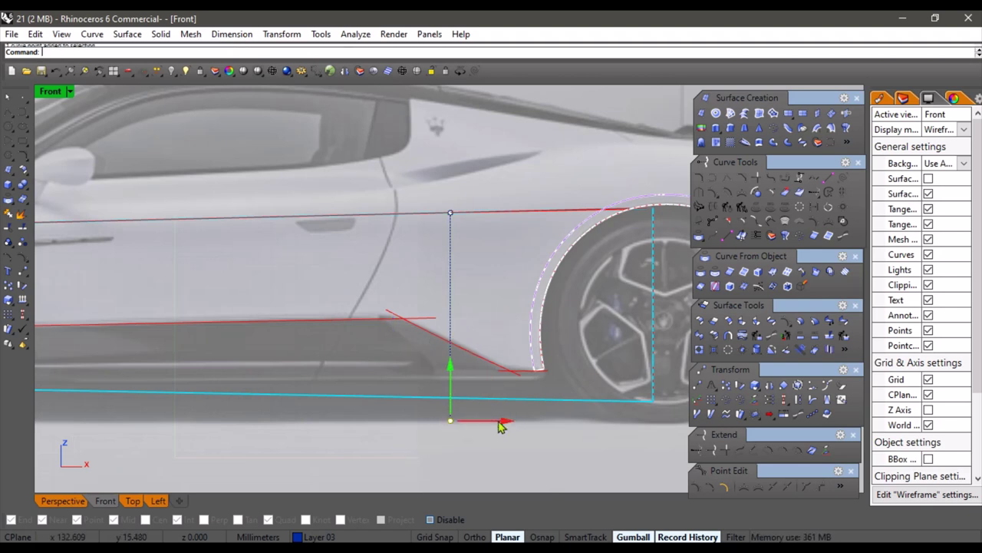
Move the vertical curve's lower end point toward the front of the car so the curve slants
scroll(497, 368, "down", 8)
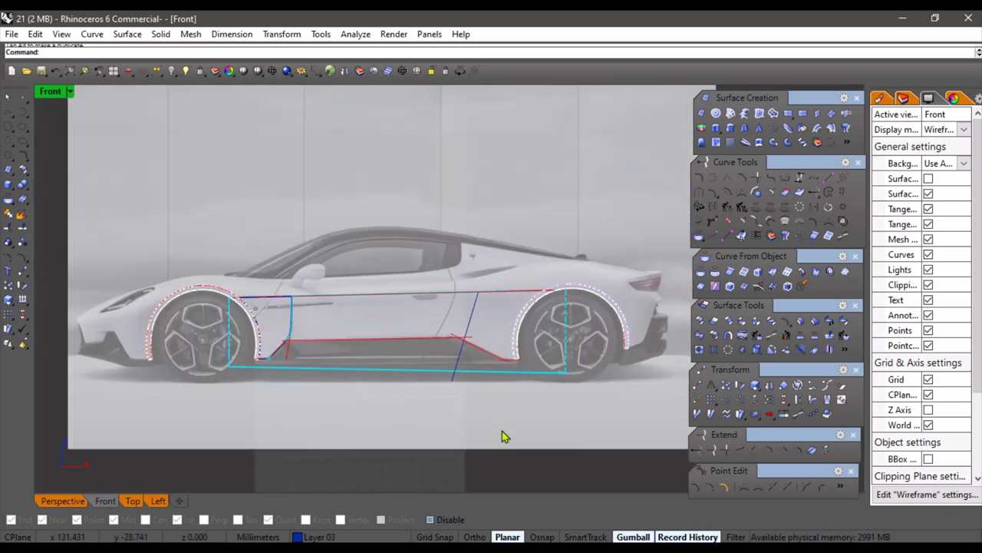
scroll(508, 345, "up", 8)
right_click_drag(424, 459, 462, 454)
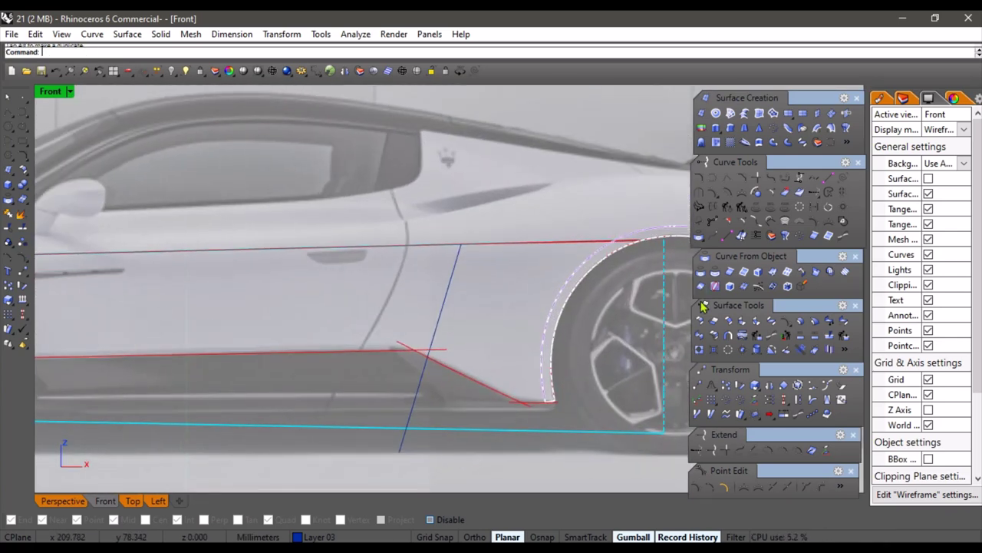
Project the slanted curve onto the cyan side surface in the Front view
right_click(439, 387)
left_click(457, 428)
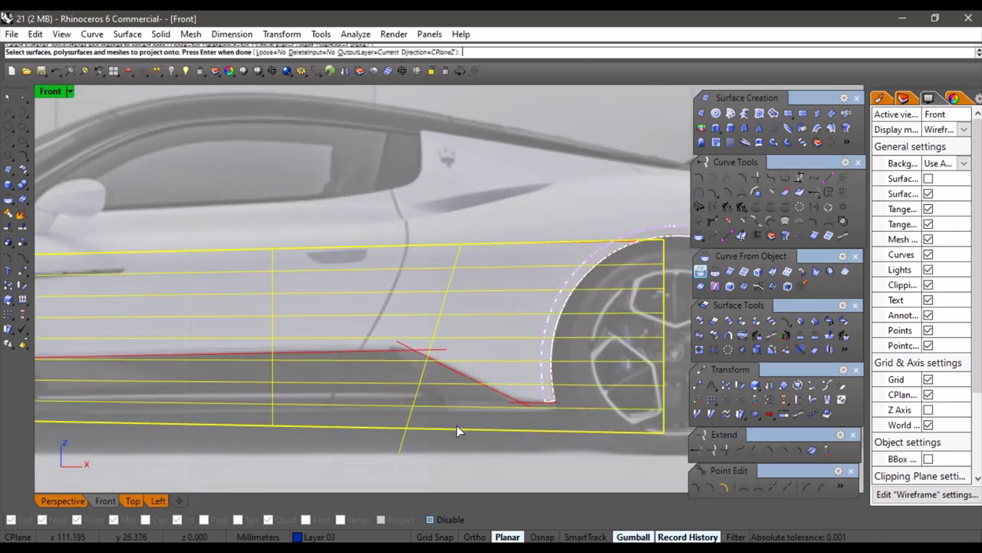
right_click(456, 437)
Draw a degree-2 curve from the projected curve's upper end to the outer edge of the rear wheel arch
left_click(74, 504)
mouse_move(346, 338)
right_mouse_down()
mouse_move(381, 325)
mouse_move(463, 330)
mouse_move(452, 324)
mouse_move(466, 351)
mouse_move(459, 366)
mouse_move(487, 342)
mouse_move(520, 371)
mouse_move(583, 271)
mouse_move(478, 305)
mouse_move(701, 338)
right_mouse_up()
scroll(463, 329, "up", 4)
scroll(466, 352, "down", 4)
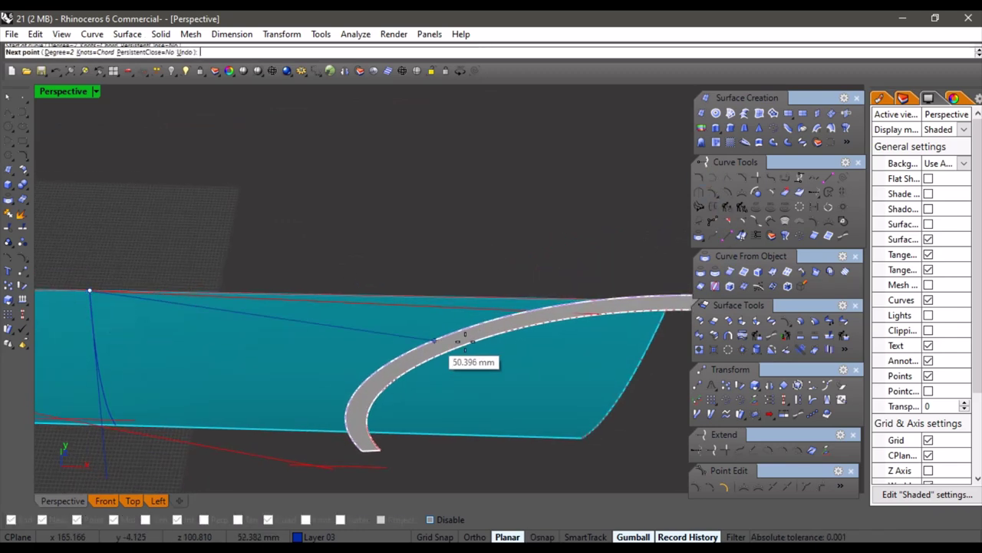
scroll(554, 309, "up", 3)
left_click(522, 313)
Adjust the new top curve by moving a point near the rear wheel arch
left_click(611, 321)
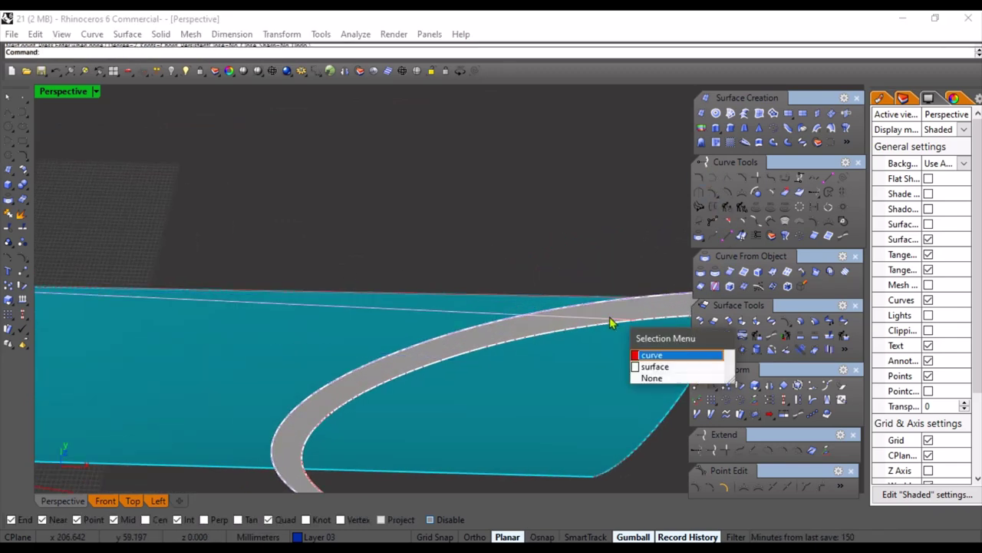
right_click_drag(610, 321, 532, 268)
scroll(485, 354, "up", 4)
left_click(485, 333)
scroll(531, 249, "up", 2)
mouse_move(529, 245)
left_mouse_down()
mouse_move(499, 229)
mouse_move(520, 254)
left_mouse_up()
right_click_drag(522, 252, 439, 290)
scroll(437, 250, "down", 5)
scroll(436, 255, "up", 4)
scroll(434, 274, "down", 4)
key("Escape")
key("Escape")
scroll(487, 400, "down", 5)
right_click_drag(376, 364, 477, 286)
scroll(477, 287, "up", 5)
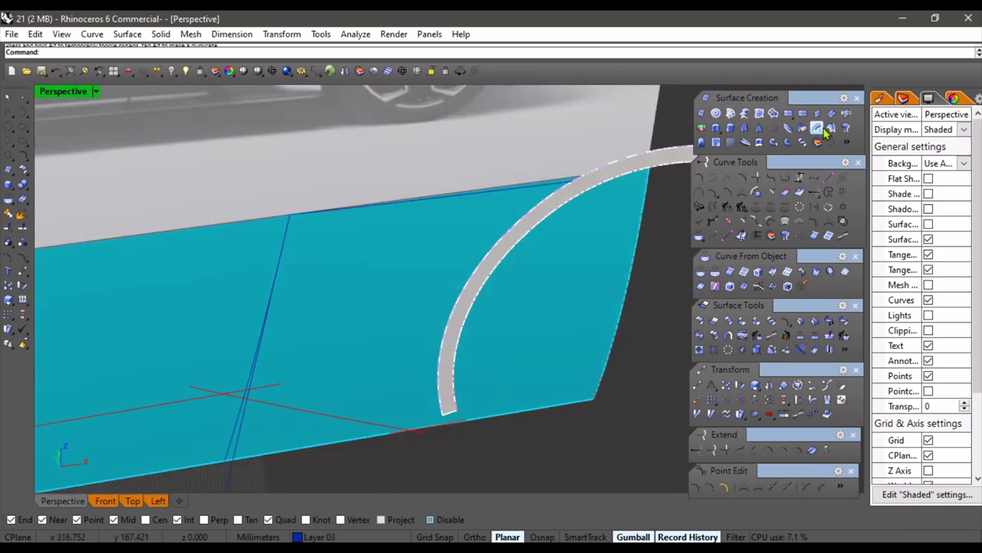
right_click_drag(620, 232, 517, 230)
left_click(527, 232)
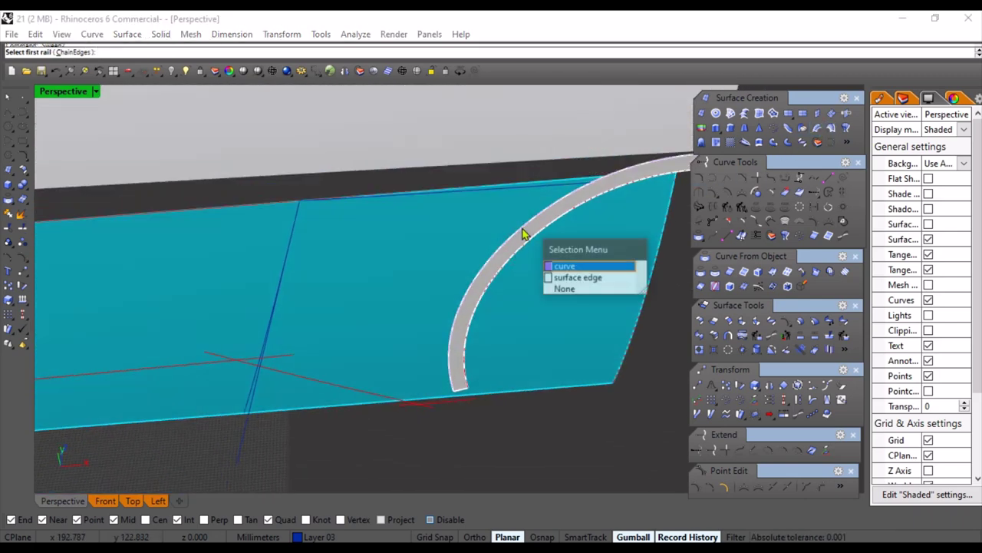
left_click(568, 266)
right_click_drag(274, 322, 269, 352)
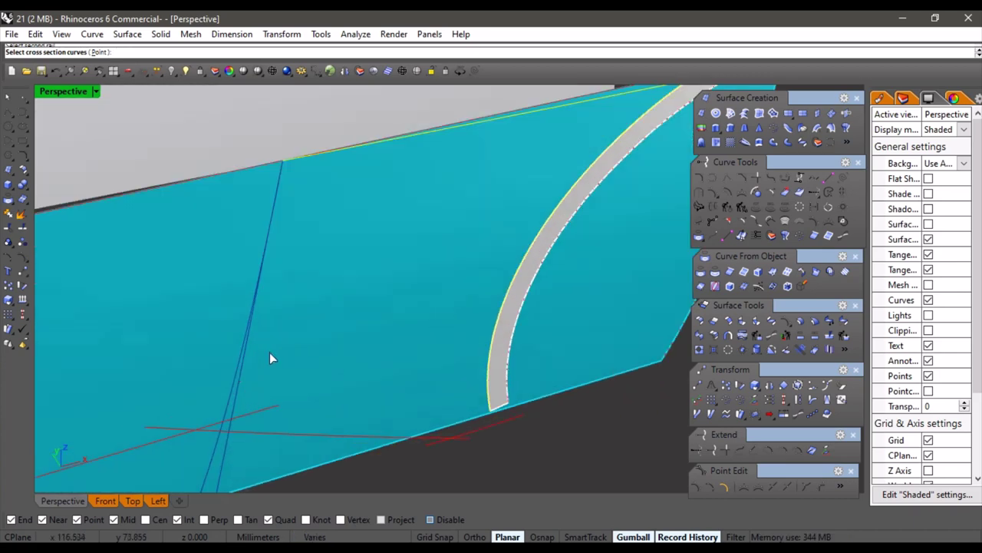
key("Return")
scroll(407, 271, "down", 4)
right_click_drag(407, 272, 310, 394)
scroll(309, 310, "up", 4)
scroll(405, 331, "up", 3)
key("Escape")
Create the rear fender panel as a two-rail sweep along the wheel arch's outer edge and the slanted curve, using the top curve as cross section
right_click(417, 320)
scroll(311, 395, "up", 3)
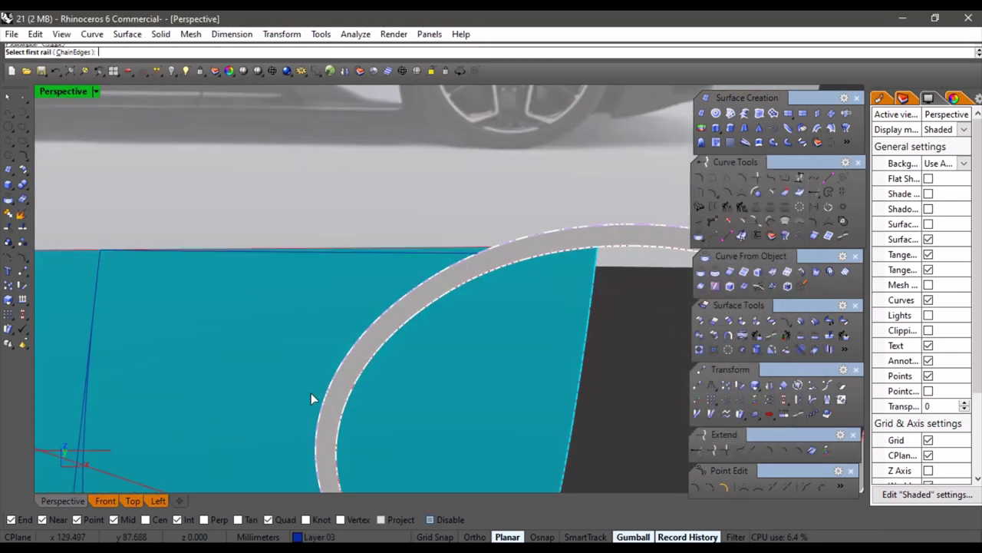
left_click(343, 355)
left_click(378, 393)
scroll(323, 376, "down", 5)
scroll(266, 424, "up", 5)
right_click_drag(226, 355, 333, 421)
left_click(249, 421)
scroll(249, 420, "down", 5)
scroll(495, 245, "up", 2)
left_click(495, 244)
scroll(481, 305, "down", 5)
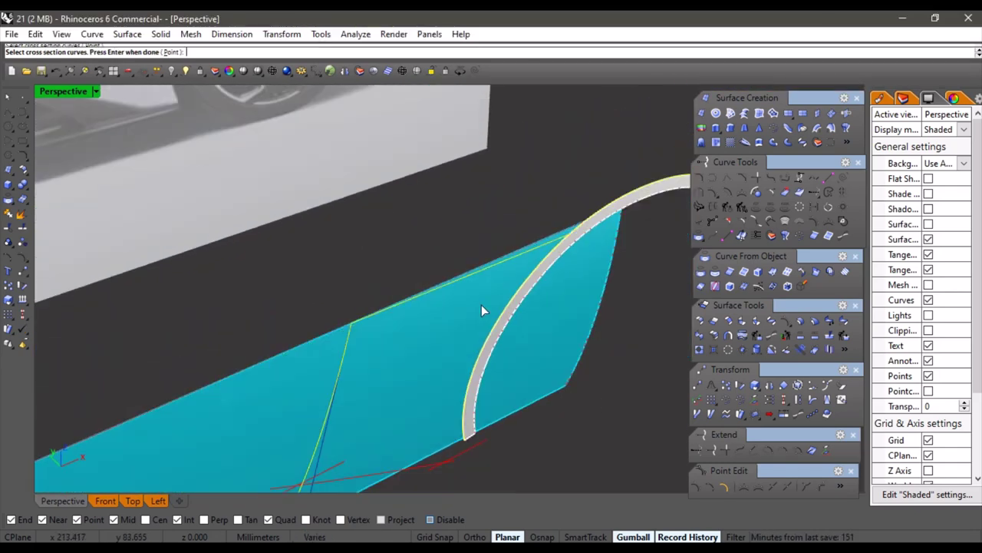
right_click(477, 308)
right_click_drag(444, 340, 370, 222)
right_click(371, 222)
scroll(314, 309, "down", 4)
right_click_drag(314, 309, 340, 325)
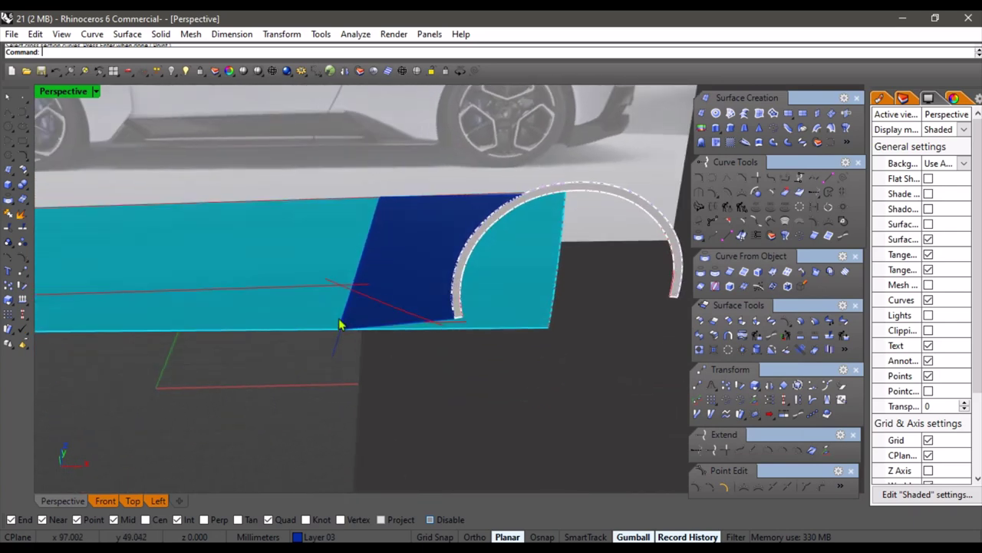
Move the front and rear fender panels to Layer 06
scroll(340, 325, "down", 3)
right_click_drag(269, 296, 428, 315)
left_click(518, 269)
left_click(215, 277, "shift")
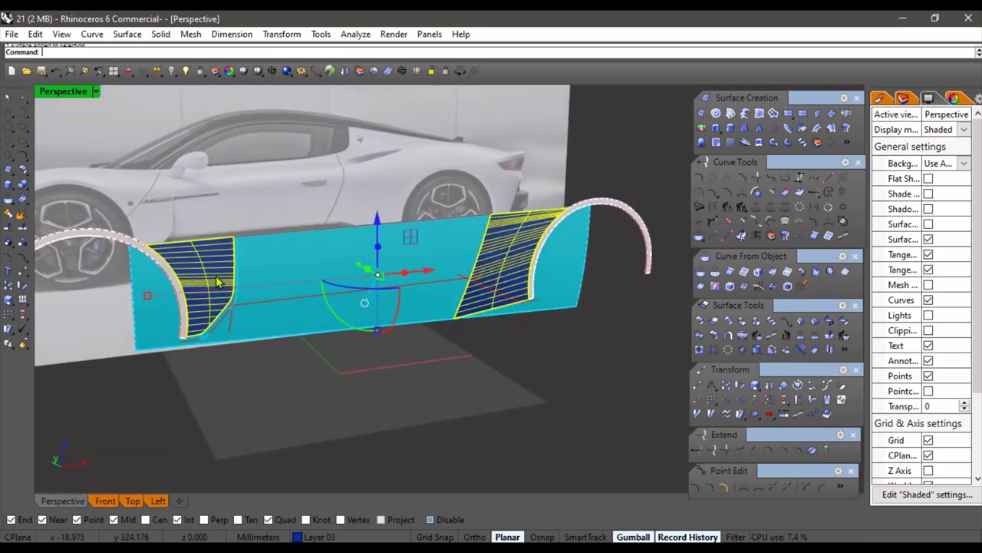
left_click(316, 537)
left_click(336, 442)
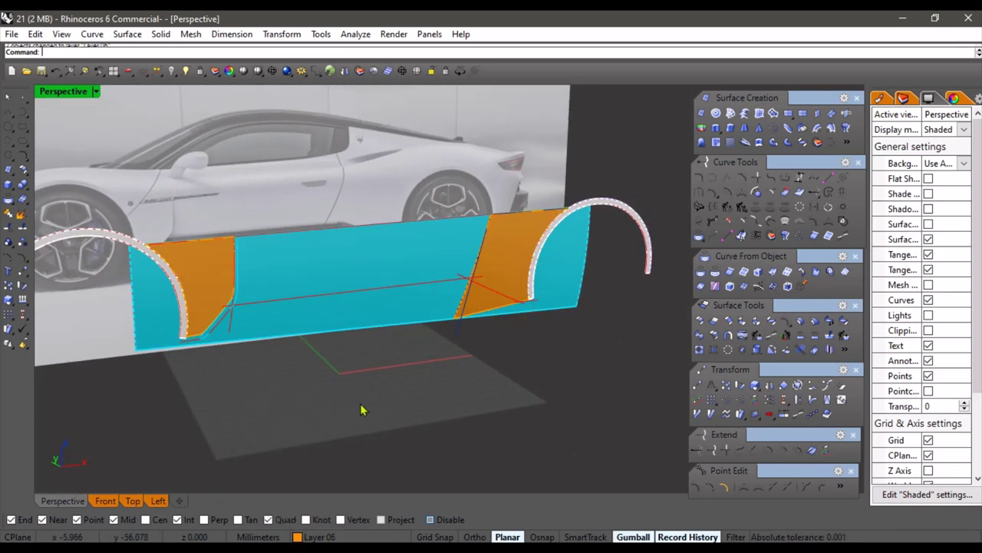
Move the front and rear wheel-arch bands to Layer 06
right_click_drag(335, 441, 276, 439)
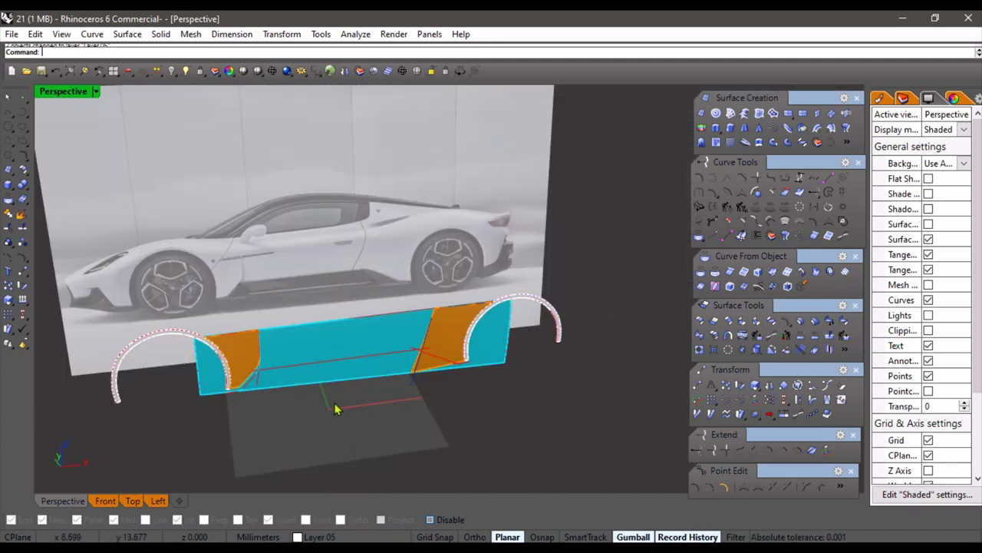
right_click_drag(335, 409, 409, 425)
scroll(356, 349, "up", 15)
left_click(362, 400)
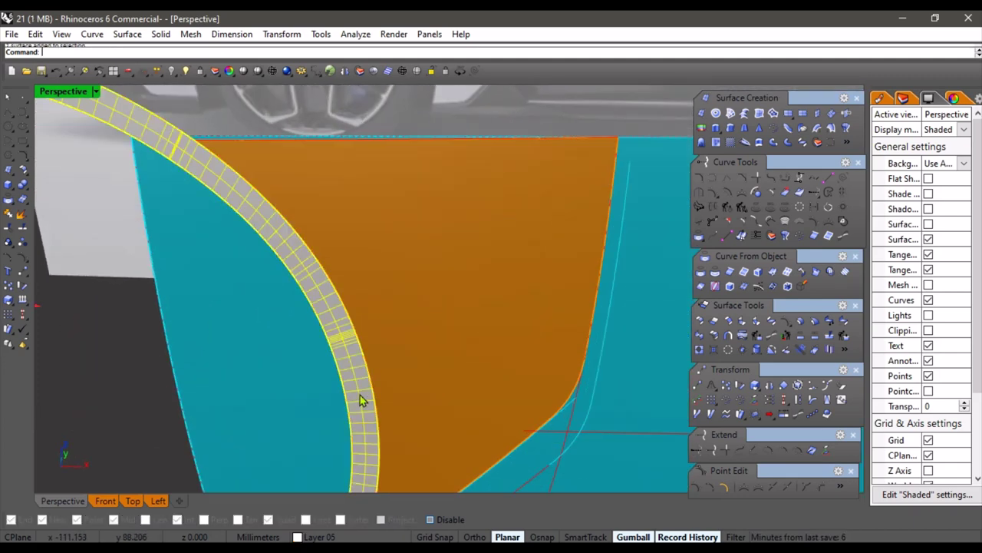
scroll(363, 400, "down", 17)
right_click_drag(514, 408, 410, 396, "shift")
scroll(456, 368, "up", 15)
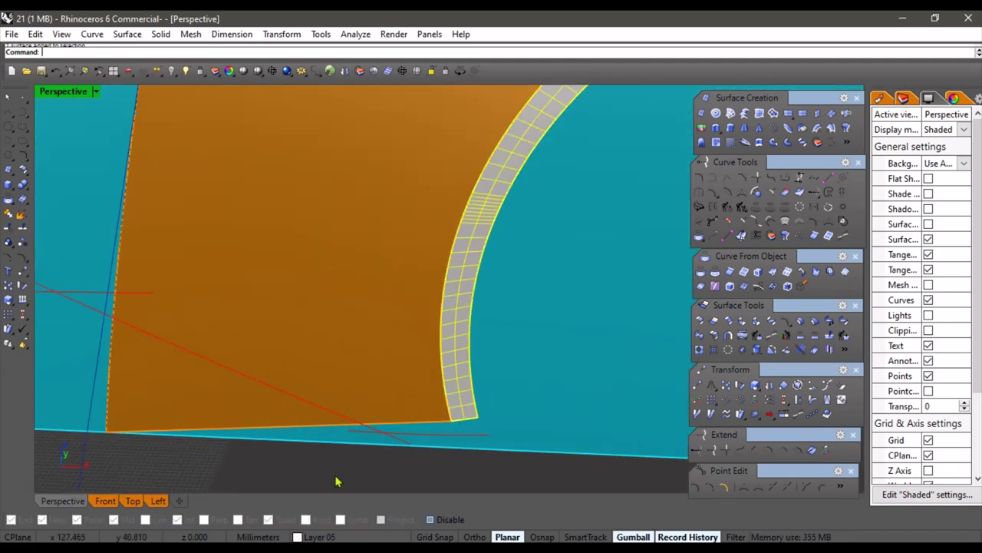
left_click(320, 537)
left_click(335, 441)
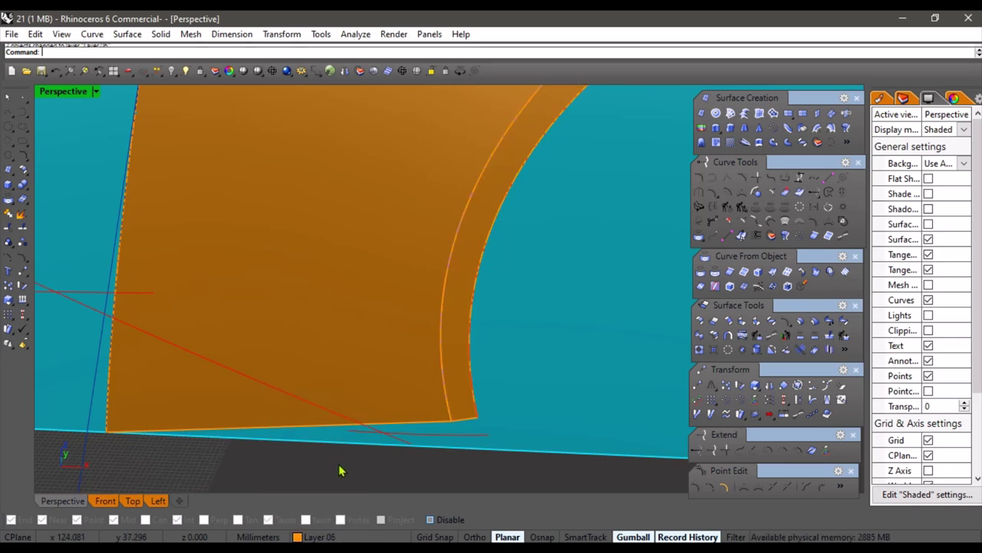
Examine the fender panels in shaded display and compare them with the reference photos of the car's side
scroll(450, 366, "down", 5)
left_click(247, 75)
mouse_move(208, 336)
right_mouse_down("shift")
mouse_move(371, 338)
mouse_move(324, 308)
mouse_move(339, 361)
mouse_move(320, 375)
mouse_move(325, 432)
mouse_move(337, 409)
mouse_move(335, 364)
mouse_move(333, 390)
mouse_move(364, 241)
mouse_move(332, 305)
right_mouse_up("shift")
scroll(324, 309, "up", 11)
scroll(338, 361, "up", 3)
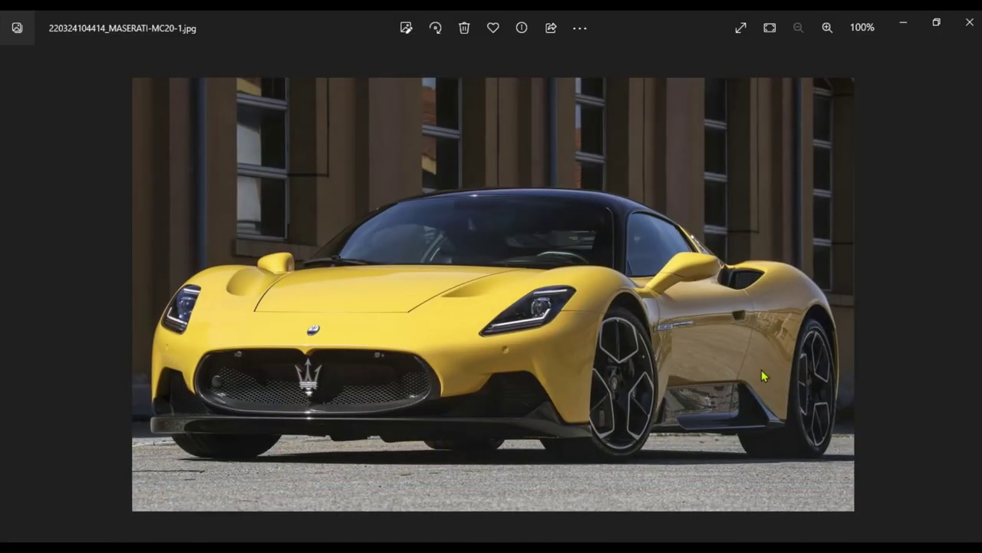
scroll(762, 372, "up", 5)
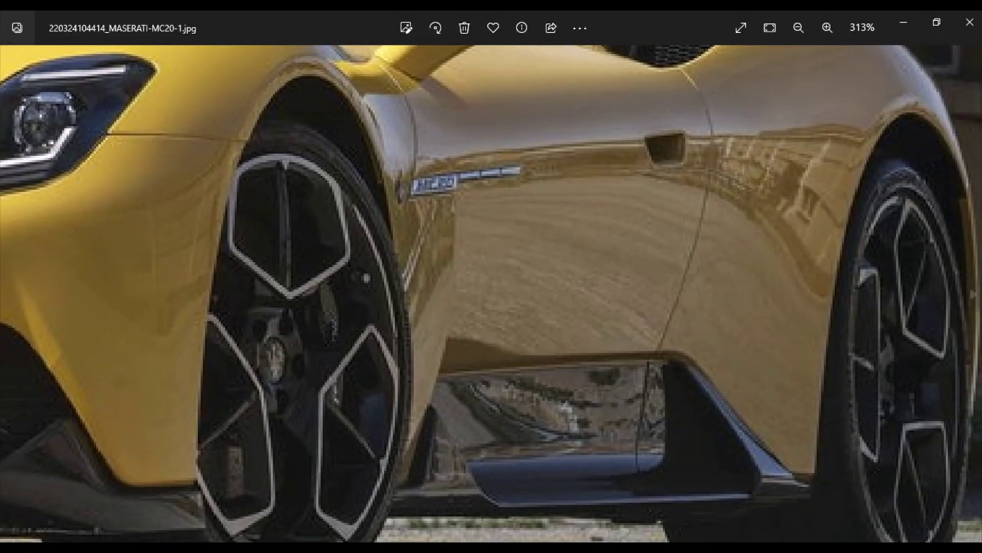
left_click(972, 298)
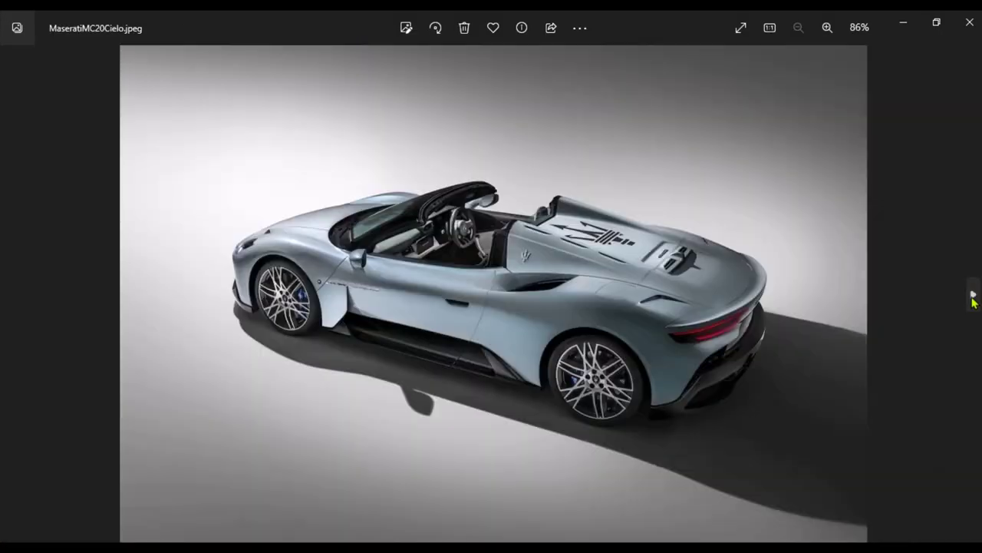
scroll(307, 299, "up", 3)
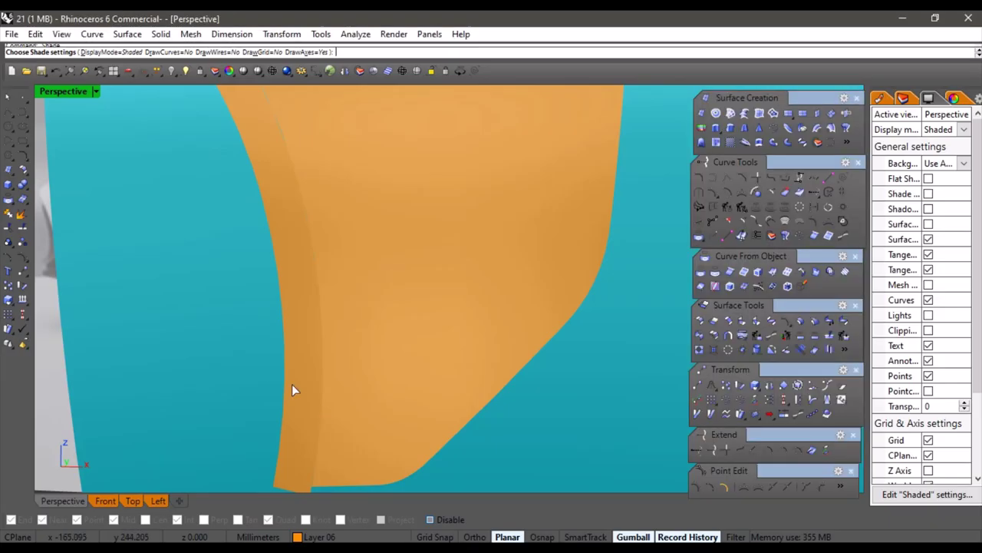
scroll(286, 381, "down", 3)
scroll(360, 393, "up", 3)
key("Escape")
Draw a degree-2 curve from the front wheel-arch band's inner lower corner to the lower end of the red vertical curve
right_click_drag(360, 394, 355, 437)
scroll(367, 435, "up", 5)
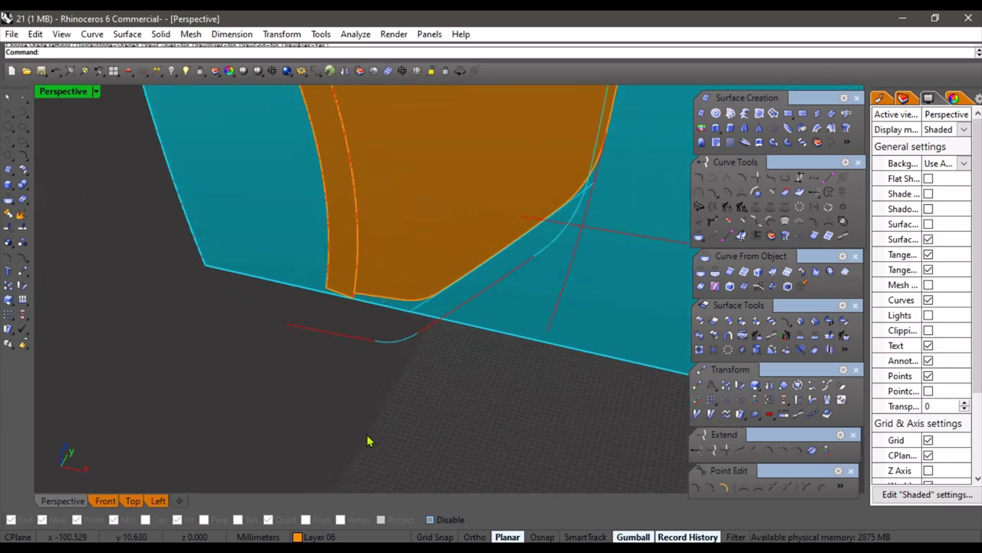
left_click(712, 178)
right_click_drag(453, 322, 408, 412)
scroll(338, 342, "up", 4)
left_click(304, 292)
scroll(407, 360, "down", 3)
scroll(433, 373, "up", 2)
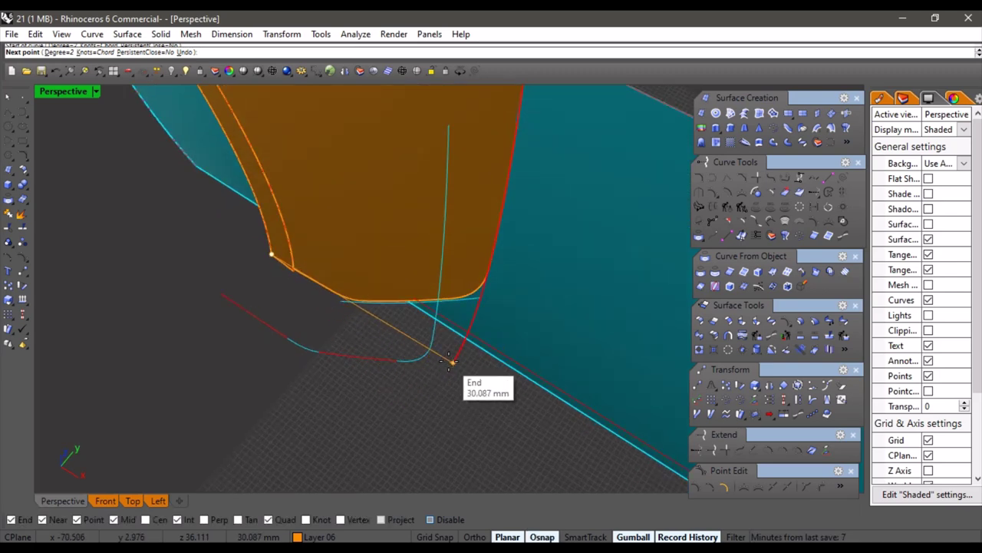
right_click_drag(343, 372, 371, 340)
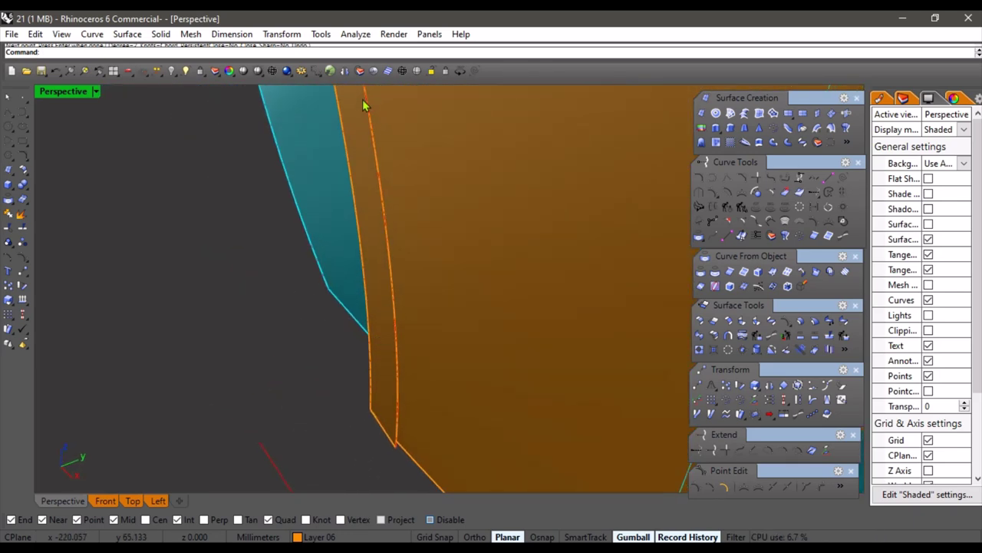
Check the front fender area in another display mode and delete the front fender panel surface
left_click(272, 71)
mouse_move(335, 210)
right_mouse_down()
mouse_move(312, 300)
mouse_move(410, 345)
mouse_move(423, 332)
mouse_move(392, 305)
mouse_move(366, 314)
mouse_move(383, 322)
right_mouse_up()
left_click(259, 70)
right_click_drag(311, 211, 365, 196)
left_click(464, 251)
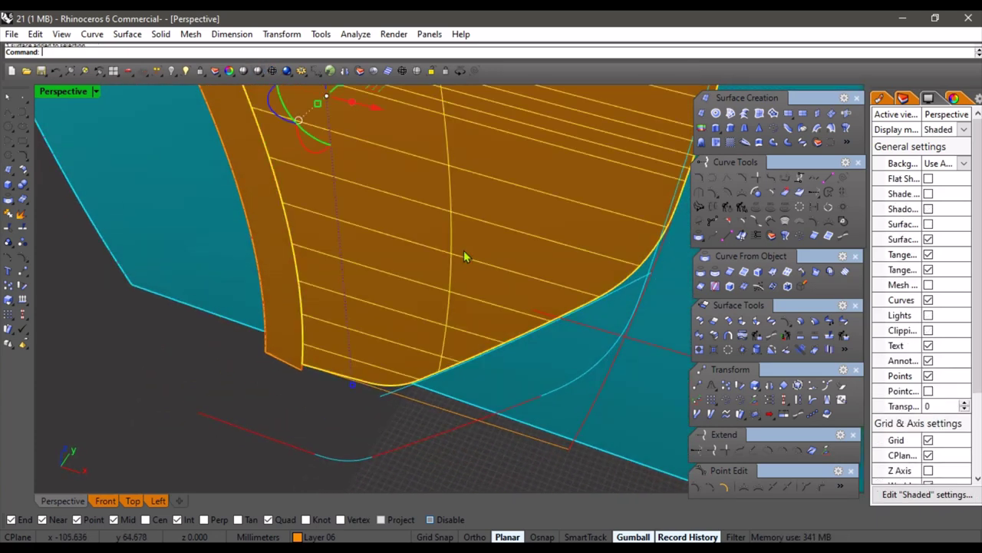
key("Delete")
Try to rebuild the curve along the front wheel-arch band's inner edge
right_click_drag(386, 281, 366, 270)
scroll(292, 338, "up", 5)
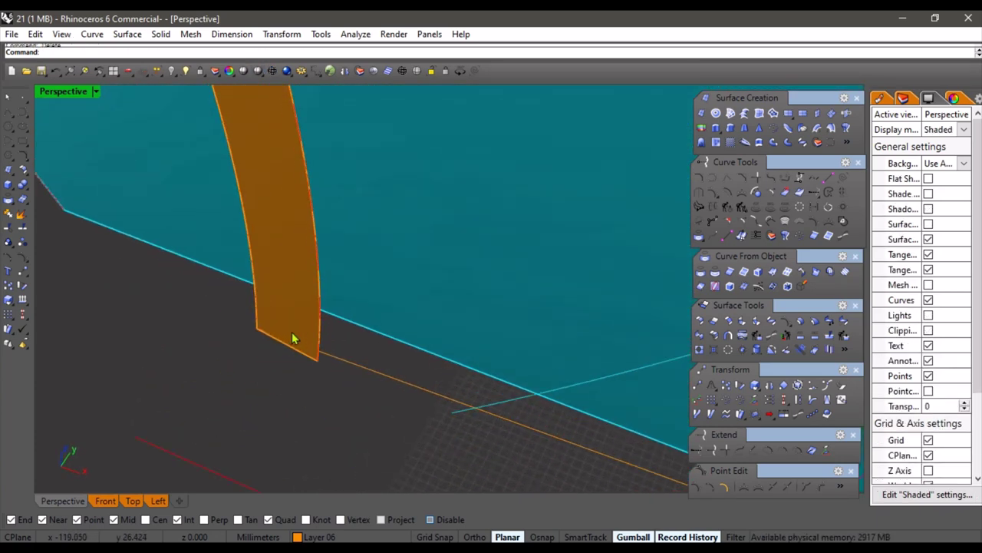
left_click(324, 340)
left_click(359, 375)
scroll(359, 327, "down", 2)
right_click_drag(360, 327, 477, 340)
scroll(337, 299, "down", 7)
scroll(403, 307, "up", 7)
left_click(384, 327)
left_click(421, 363)
scroll(419, 328, "down", 4)
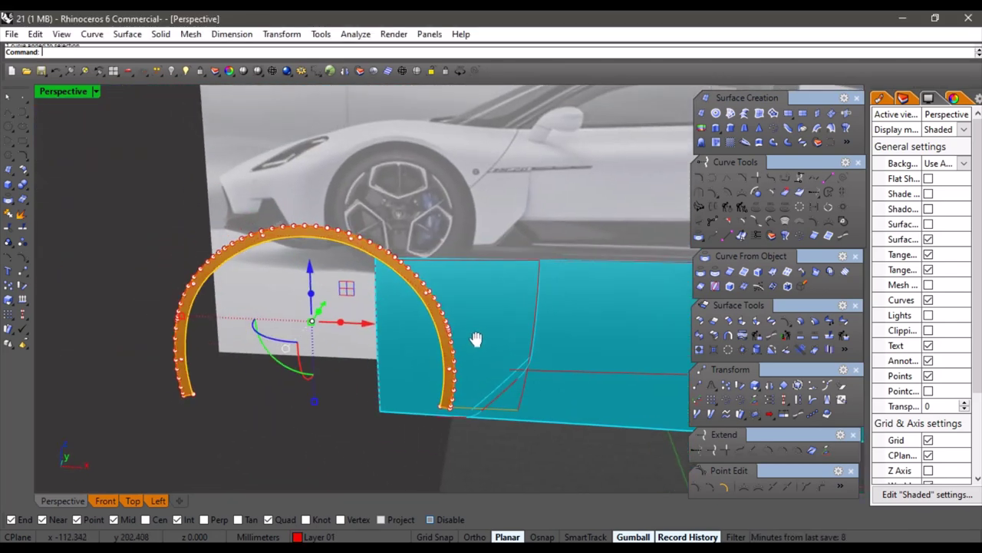
left_click(727, 233)
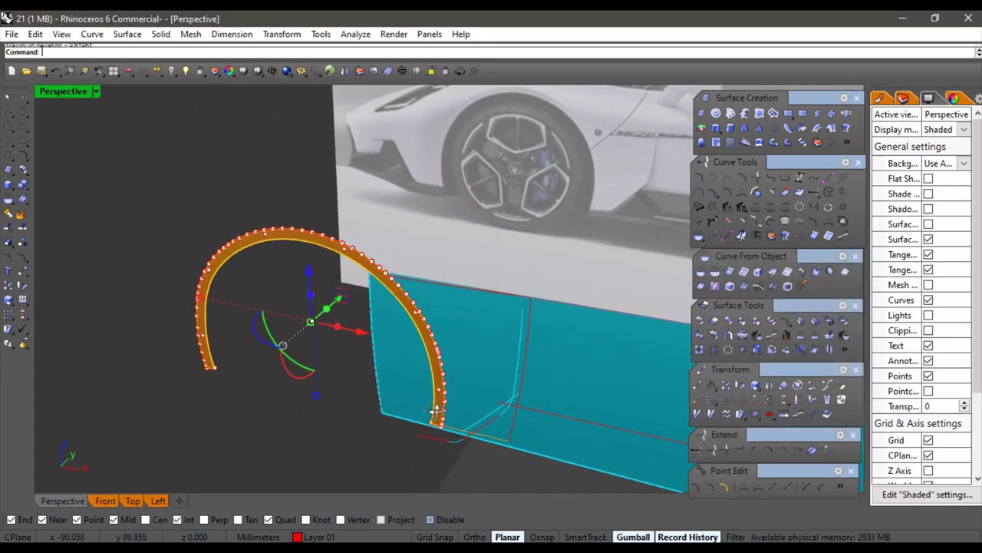
scroll(452, 390, "up", 3)
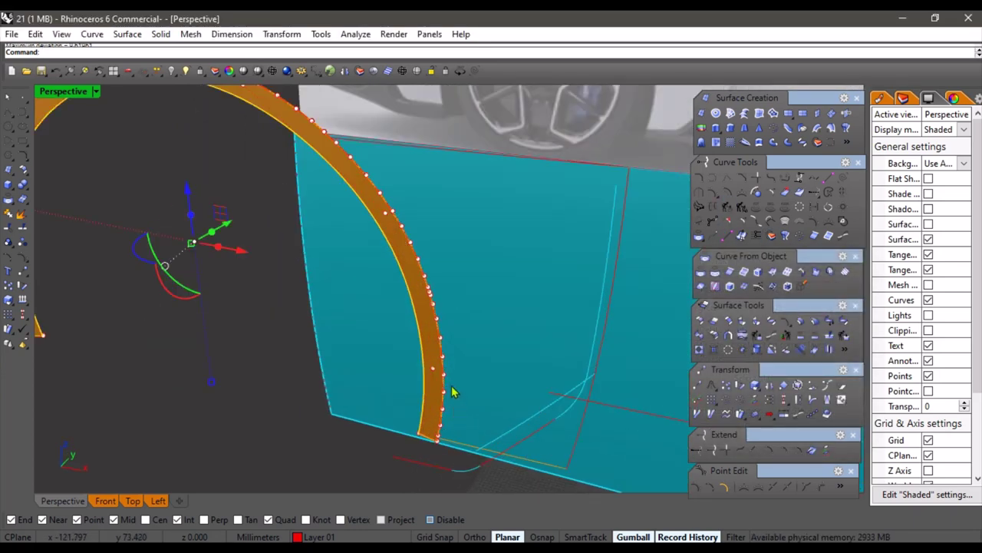
Rebuild the curve along the front wheel-arch band's outer edge to 8 points and degree 2, deleting the input curve
left_click(447, 374)
left_click(490, 428)
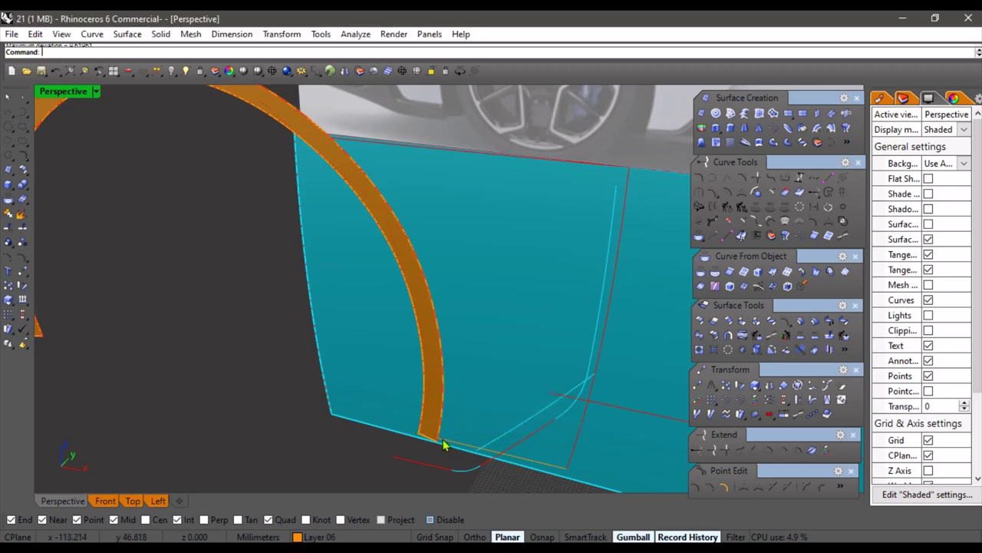
scroll(442, 440, "up", 6)
left_click(439, 431)
left_click(488, 466)
scroll(475, 289, "down", 8)
right_click_drag(471, 290, 465, 350, "shift")
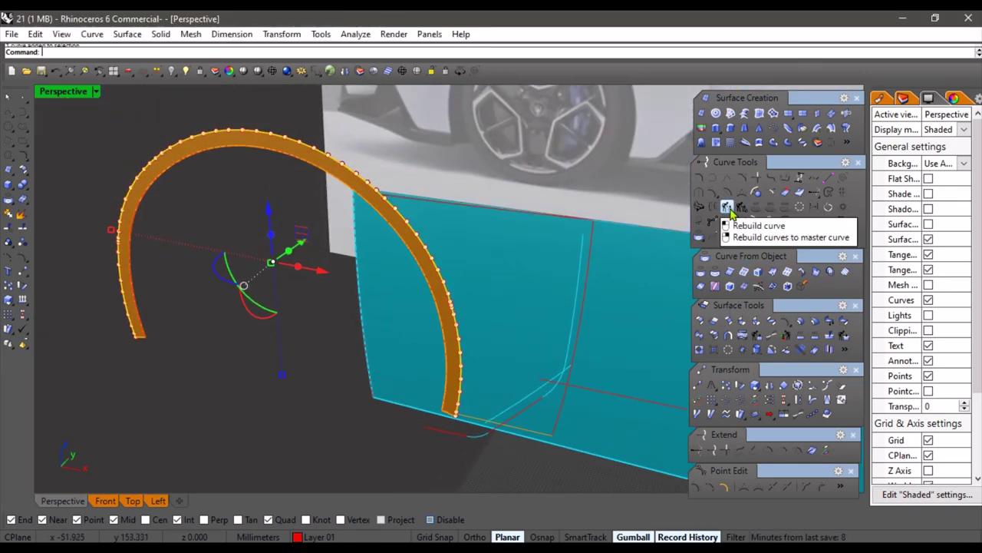
left_click(729, 210)
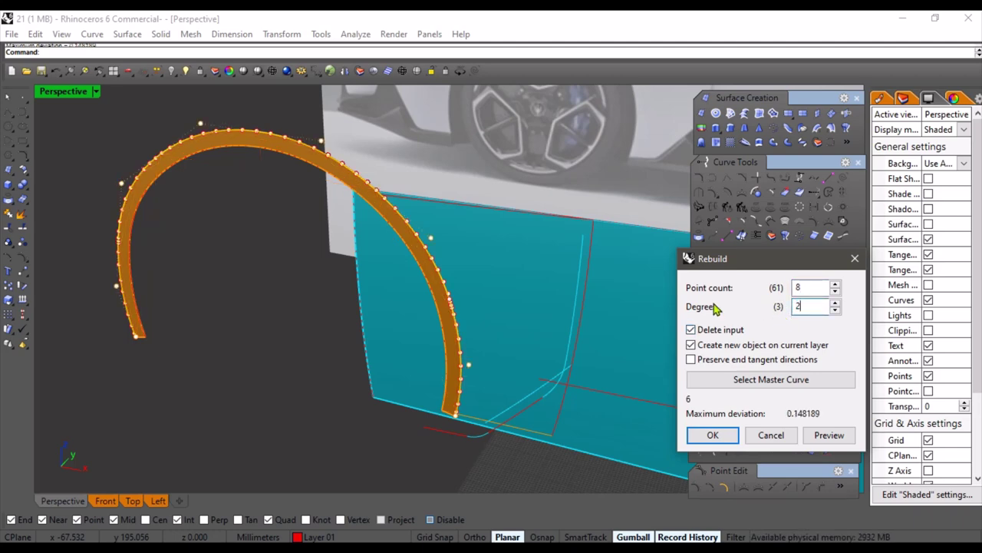
left_click(713, 434)
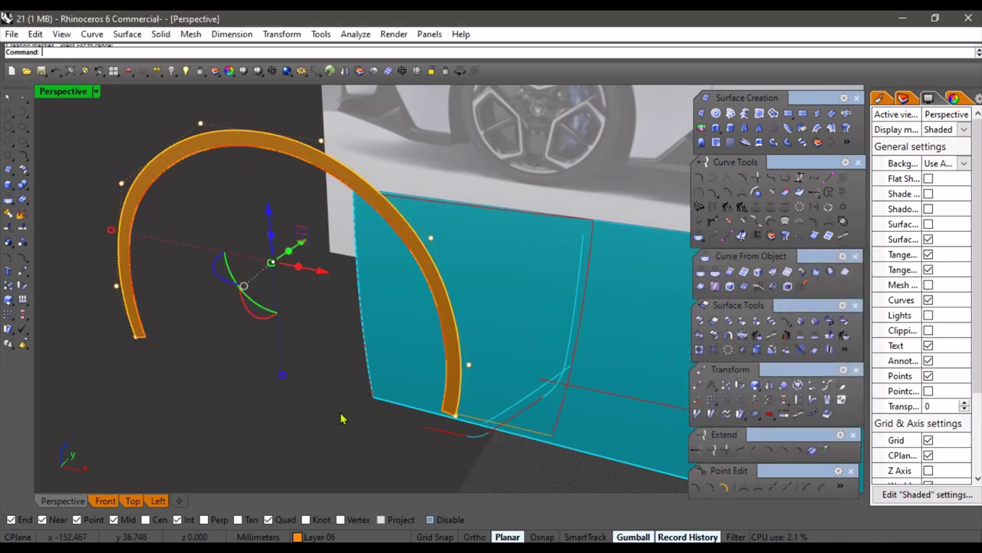
Move the rebuilt outer arch curve's lower end point onto the new orange bottom curve
right_click_drag(342, 418, 430, 343)
scroll(470, 357, "up", 7)
scroll(421, 430, "up", 4)
scroll(429, 342, "down", 3)
right_click_drag(430, 342, 416, 412)
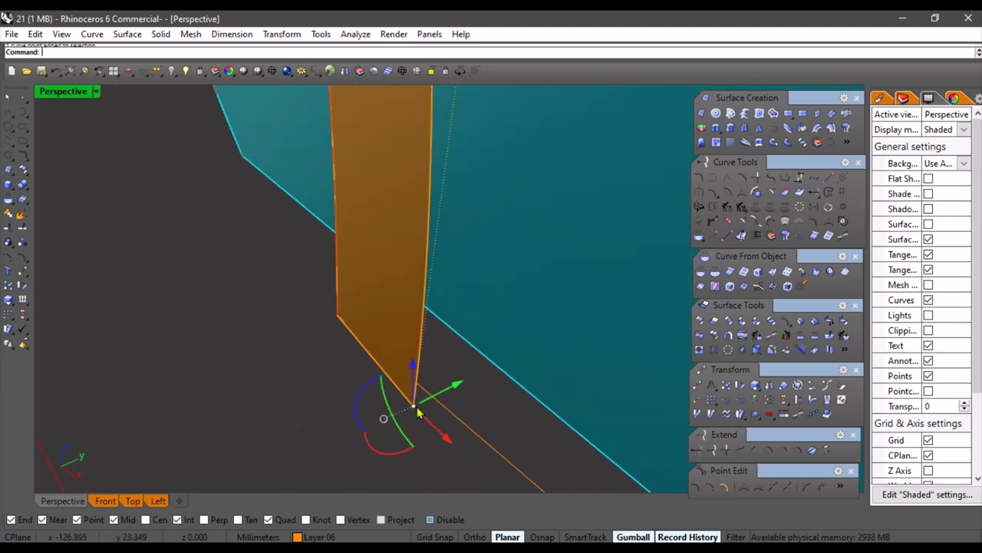
left_click_drag(418, 413, 432, 397)
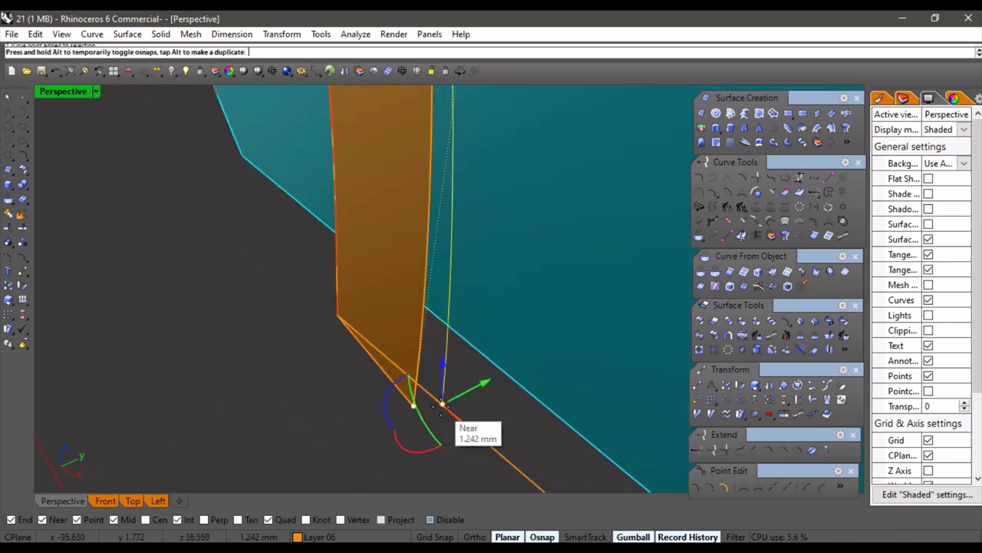
right_click_drag(434, 399, 376, 301)
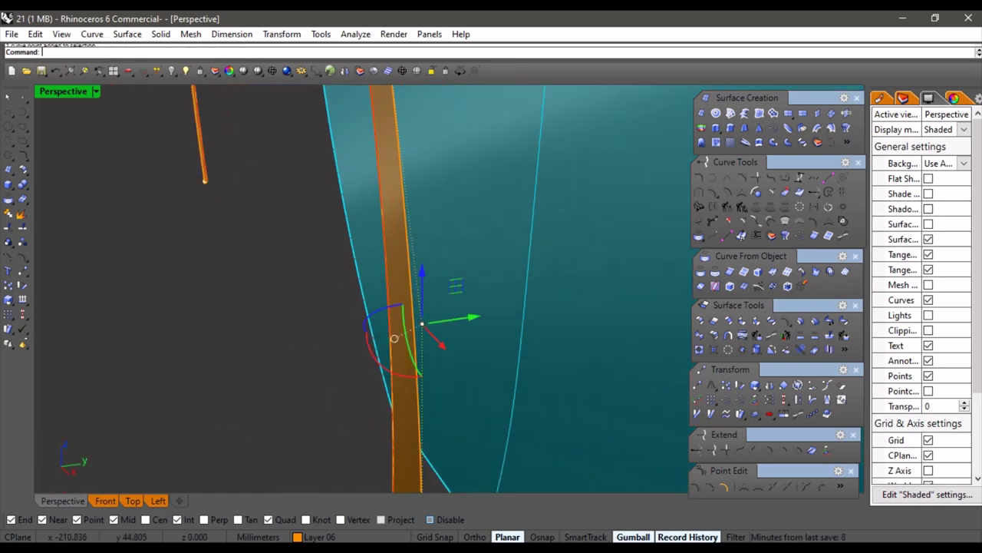
scroll(321, 261, "down", 4)
mouse_move(315, 273)
right_mouse_down()
mouse_move(329, 249)
mouse_move(322, 258)
right_mouse_up()
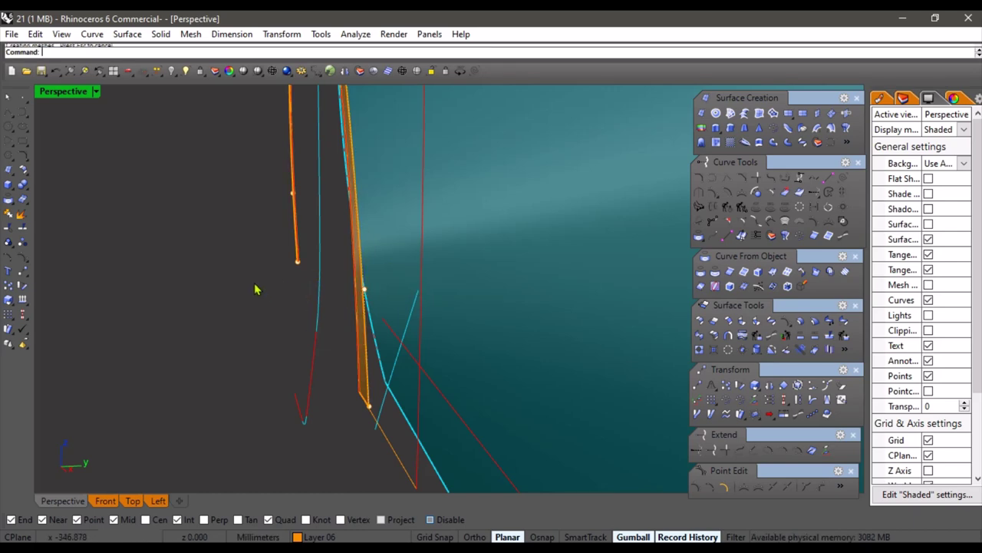
Adjust the outer wheel-arch curve's control point along Y in the Top view
right_click_drag(255, 289, 382, 221)
scroll(368, 253, "down", 2)
right_click_drag(340, 302, 495, 360)
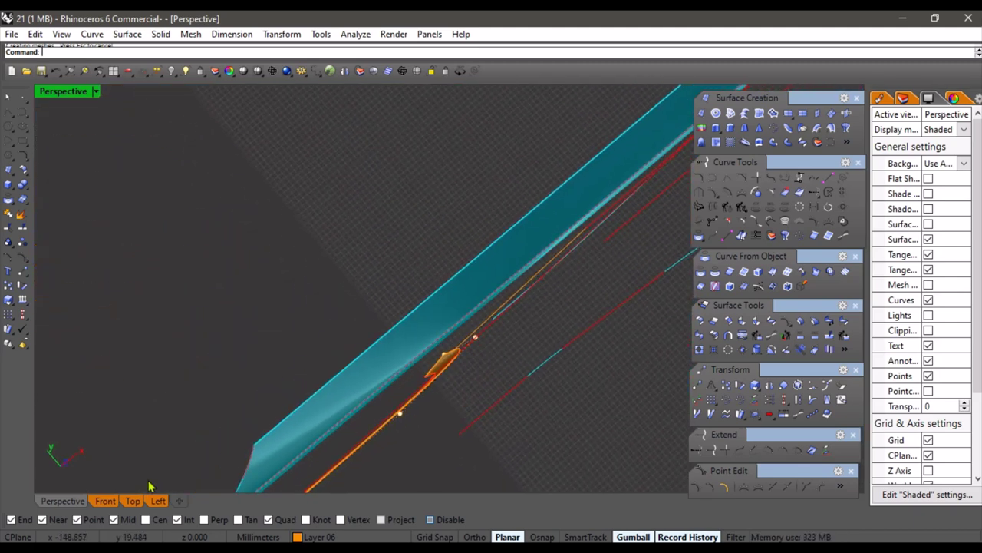
left_click(134, 501)
scroll(217, 290, "down", 12)
right_click_drag(217, 292, 313, 319)
scroll(445, 313, "up", 12)
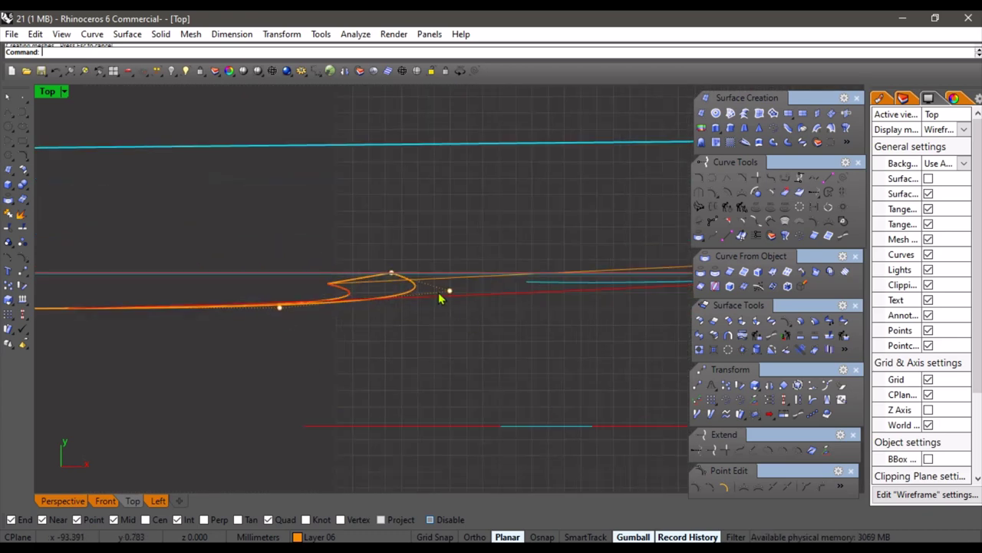
scroll(441, 298, "up", 3)
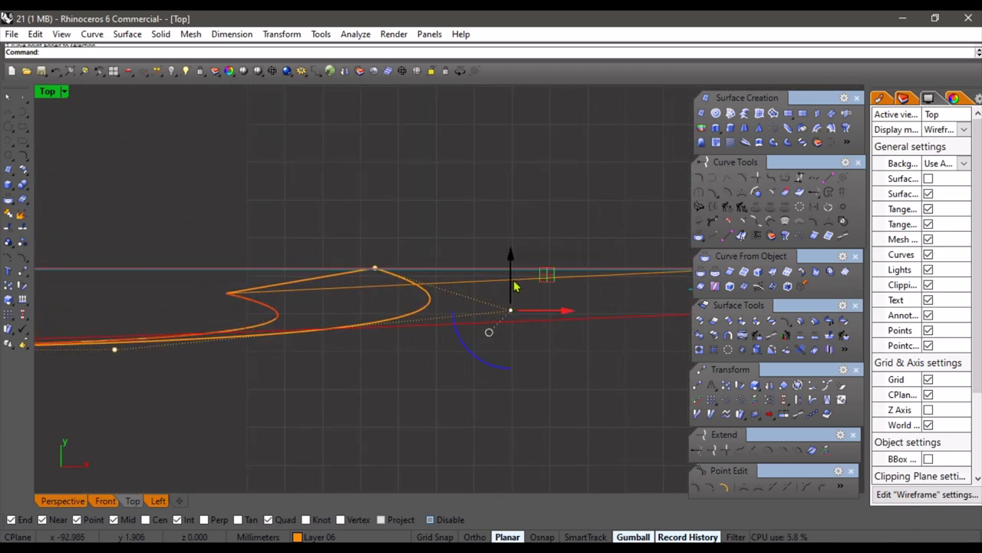
scroll(466, 345, "down", 10)
right_click_drag(451, 376, 449, 356)
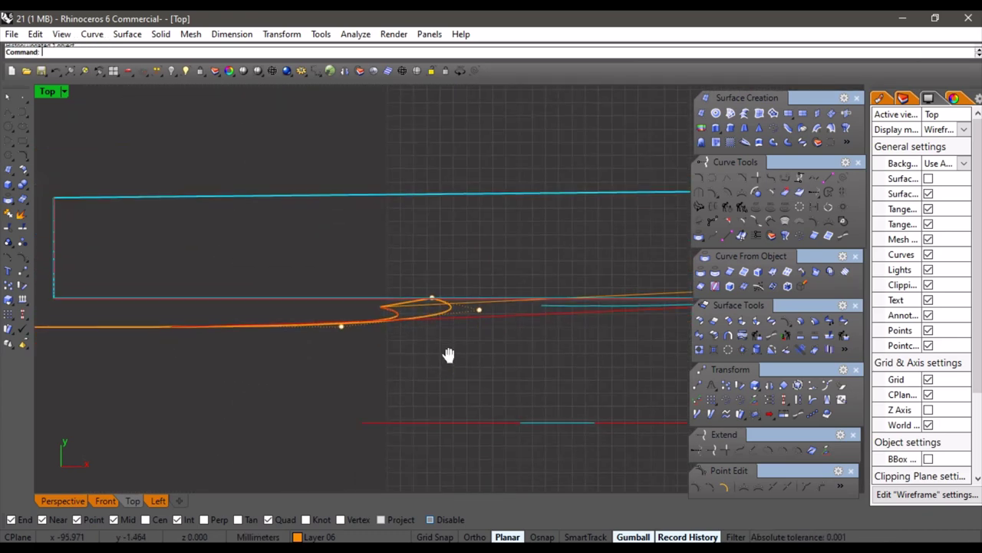
left_click(82, 499)
right_click_drag(304, 327, 304, 270)
scroll(305, 270, "up", 4)
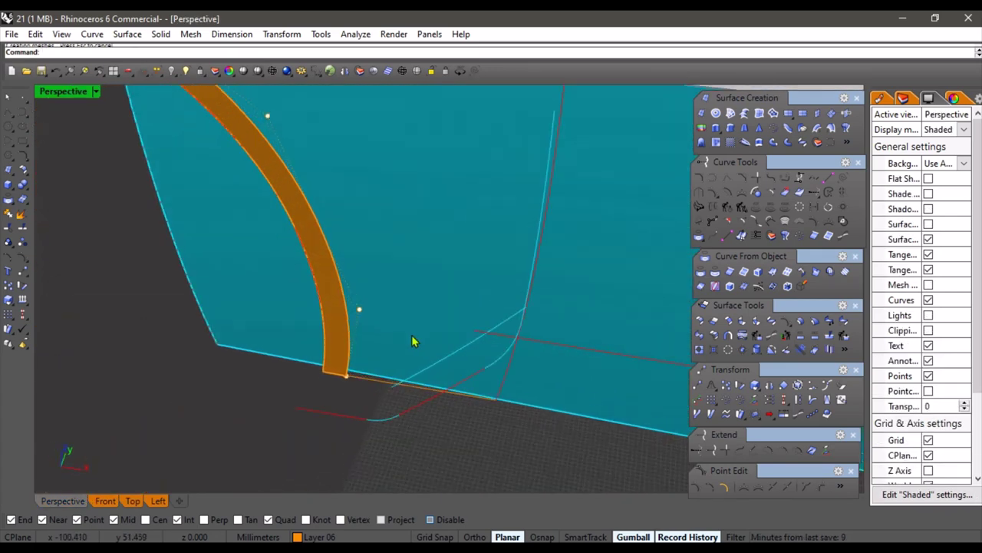
mouse_move(415, 342)
right_mouse_down()
mouse_move(369, 325)
mouse_move(332, 403)
right_mouse_up()
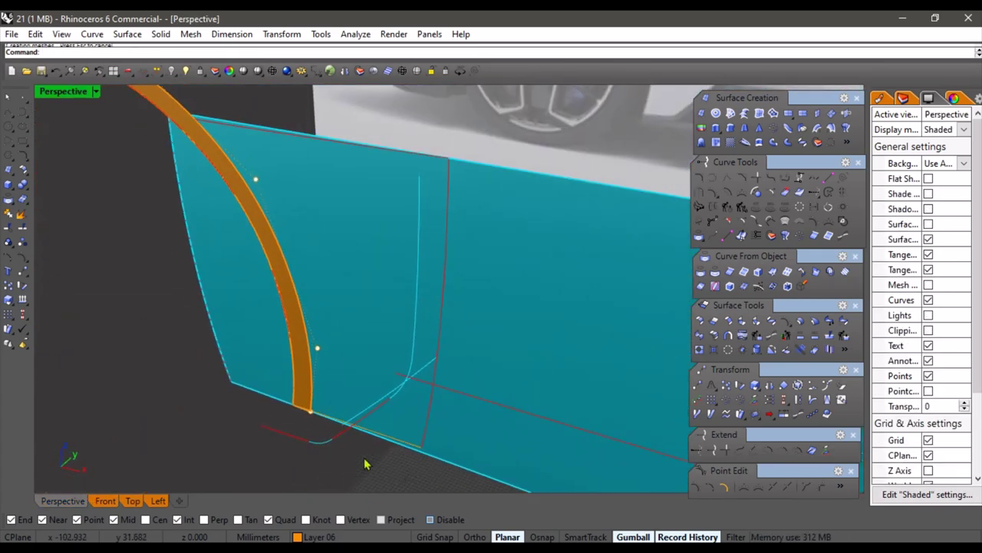
right_click_drag(366, 463, 441, 427)
right_click_drag(181, 346, 180, 259)
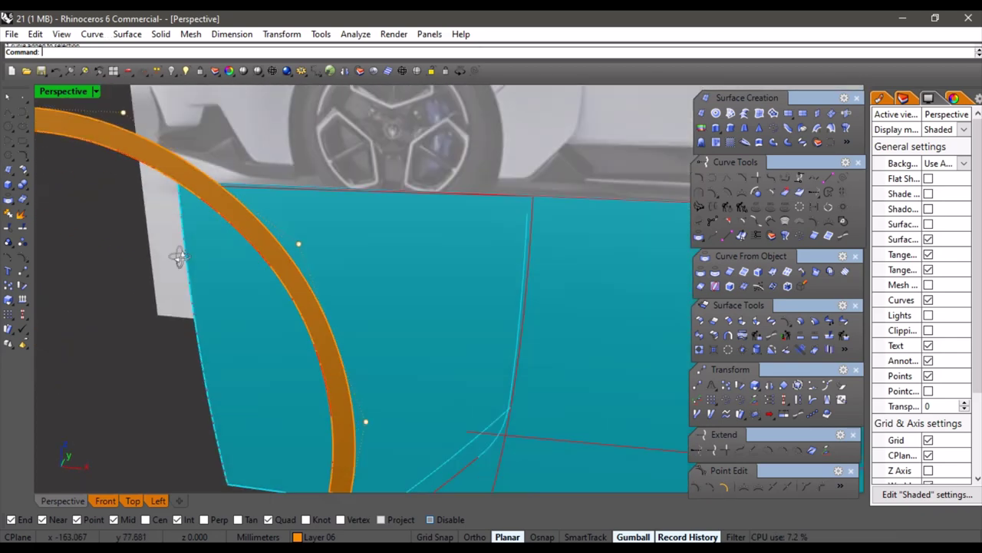
scroll(313, 222, "down", 4)
left_click(833, 129)
right_click_drag(411, 276, 379, 302)
left_click(441, 298)
scroll(378, 302, "up", 2)
left_click(325, 323)
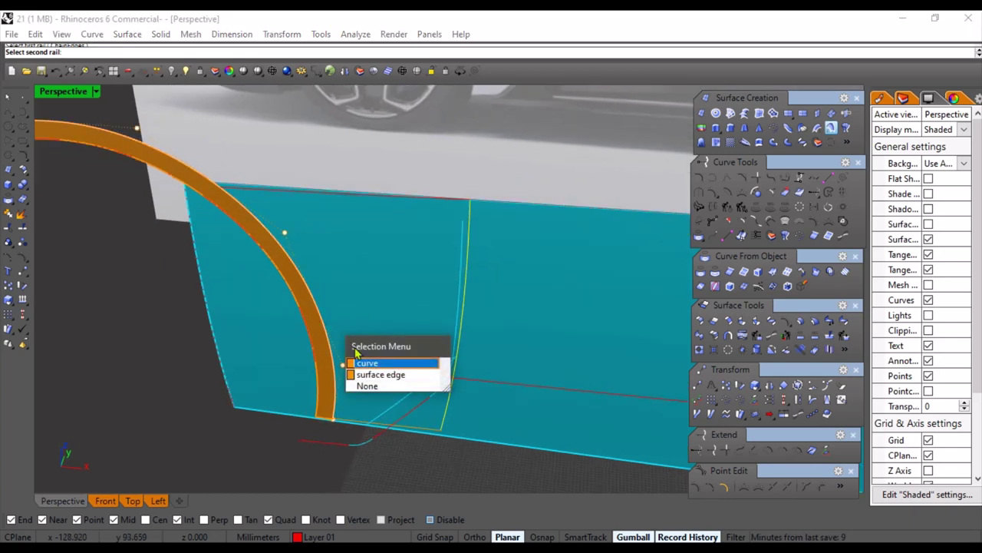
left_click(363, 364)
scroll(330, 409, "up", 9)
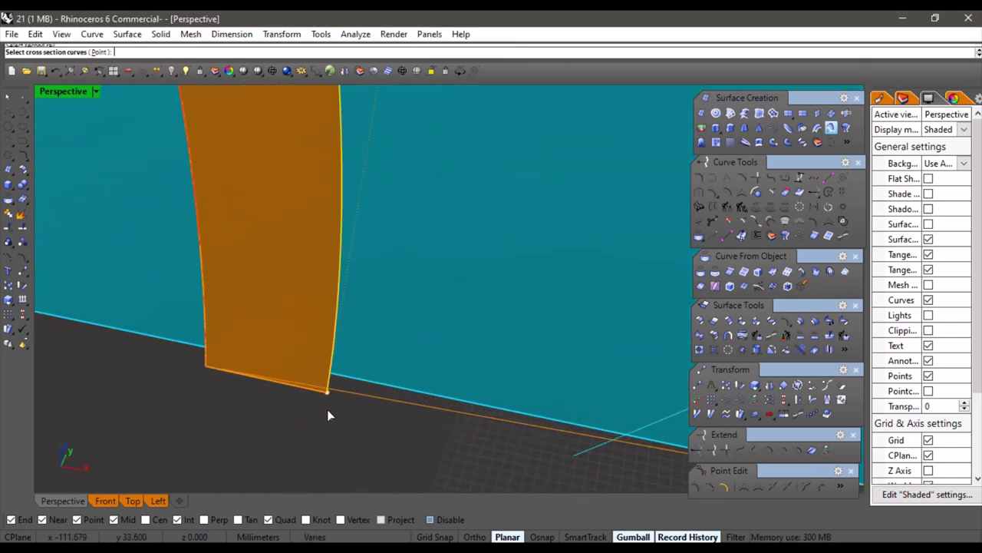
right_click_drag(328, 409, 395, 272)
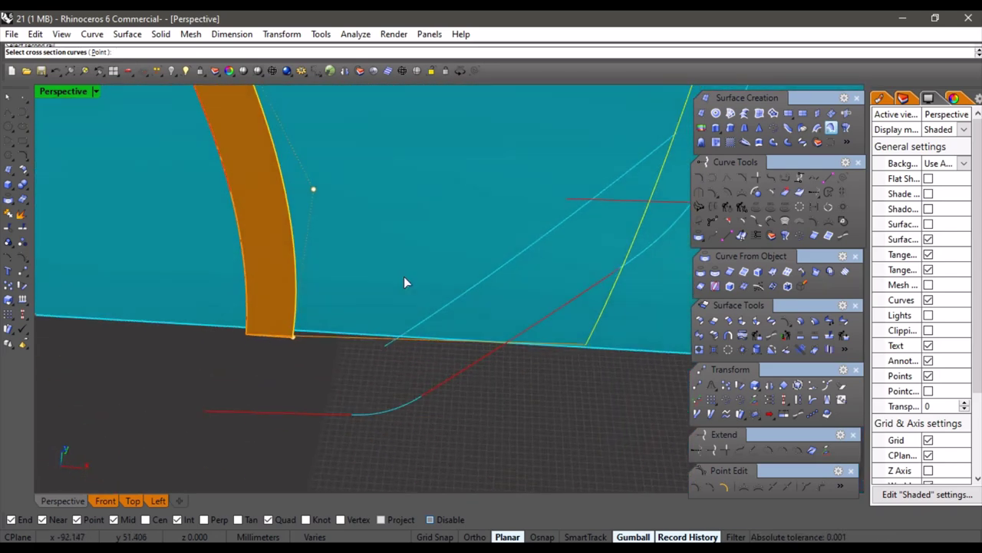
right_click_drag(430, 210, 319, 267)
key("Escape")
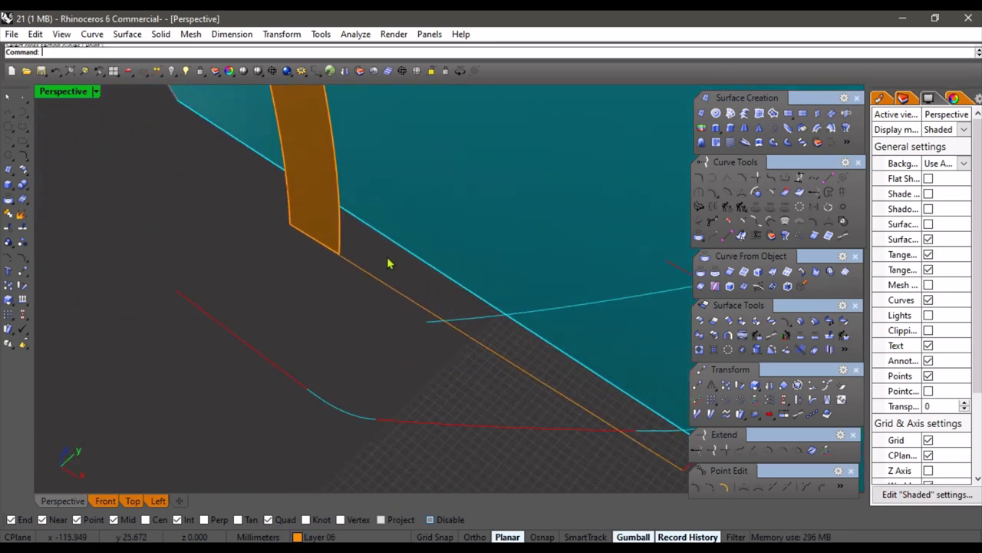
Move the lower end point of the outer front arch curve about 1.1 mm onto the bottom boundary line with Near snapping
right_click_drag(388, 263, 374, 282)
left_click(338, 298)
left_click(385, 333)
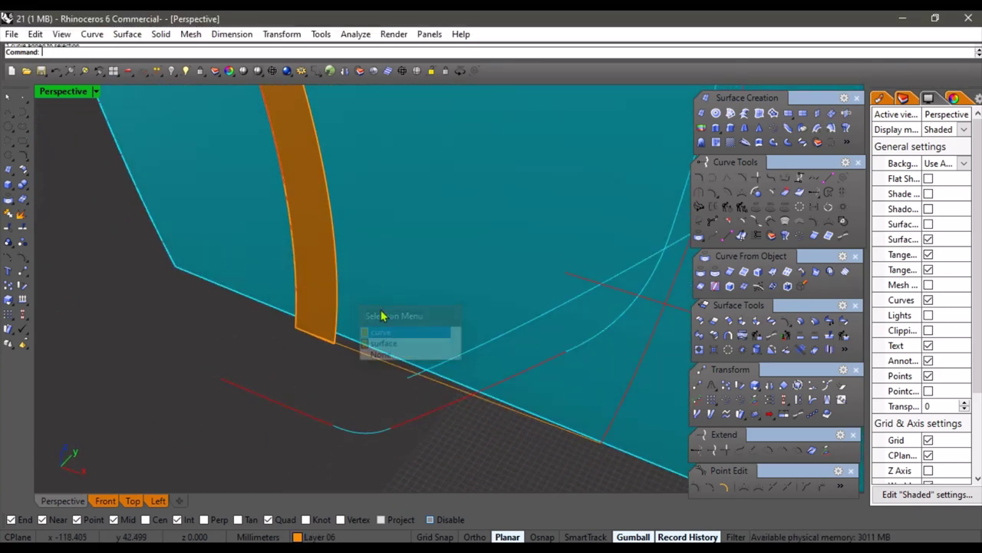
right_click_drag(381, 316, 390, 245)
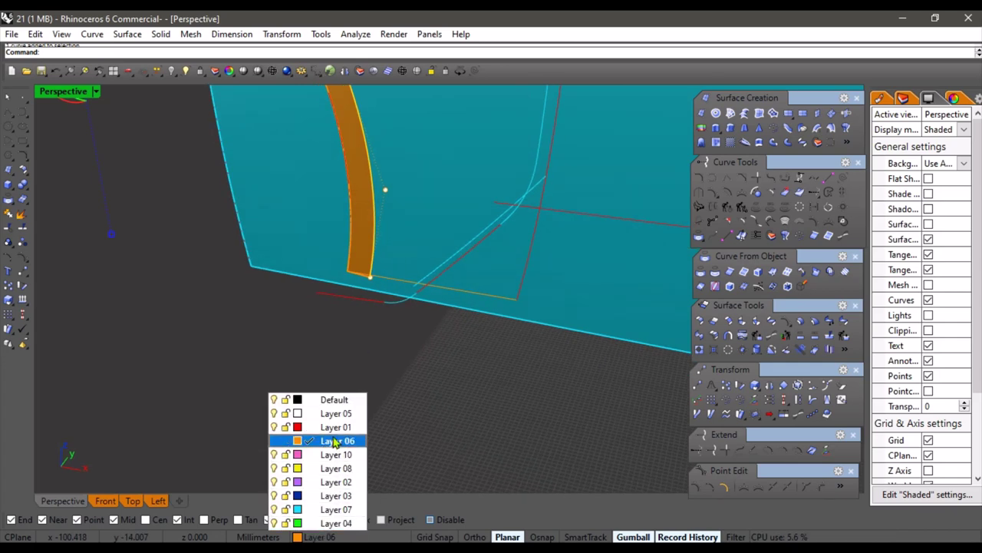
key("Escape")
right_click_drag(359, 331, 342, 362)
scroll(407, 240, "up", 10)
right_click_drag(391, 293, 376, 348, "shift")
scroll(357, 350, "up", 4)
right_click_drag(438, 286, 354, 307)
left_click(418, 265)
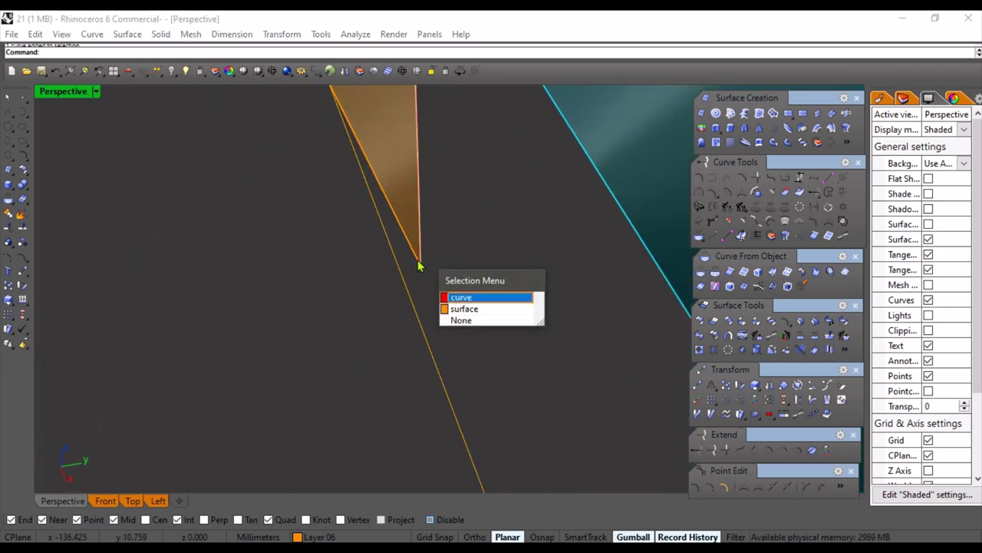
left_click(459, 299)
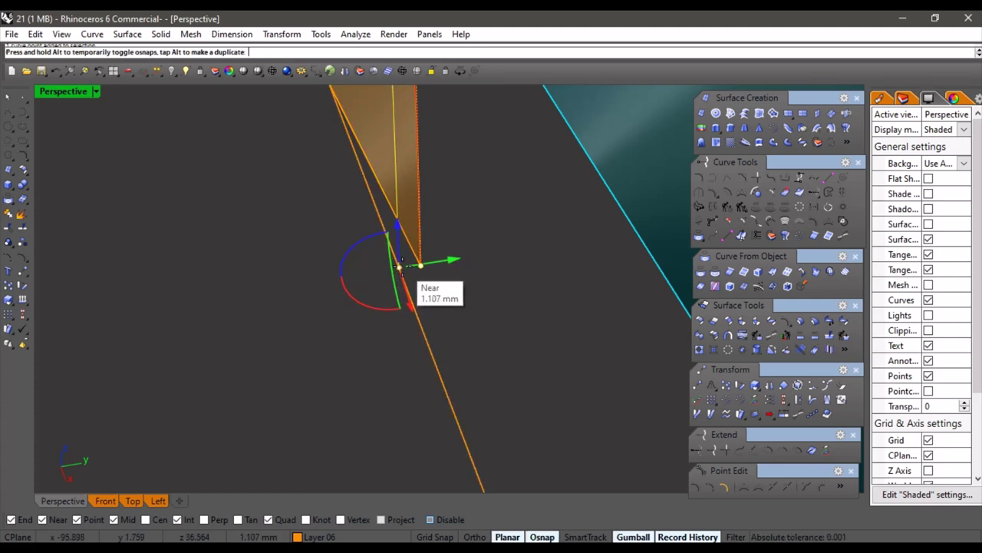
key("Escape")
key("Escape")
Create a curve-network surface from the top line, outer arch curve, vertical door curve and bottom line, with Position matching on all edges
scroll(254, 228, "down", 8)
right_click_drag(256, 228, 365, 324)
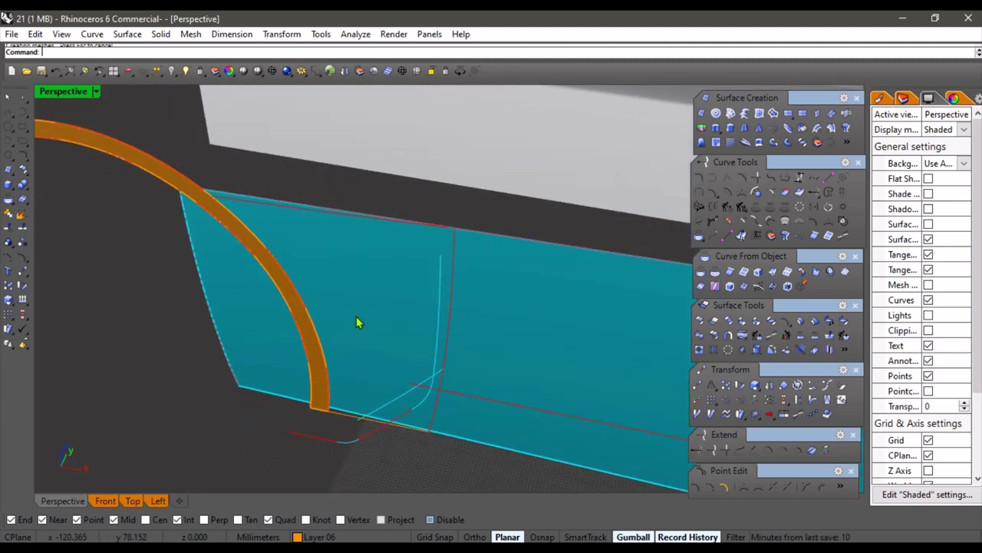
left_click(300, 208)
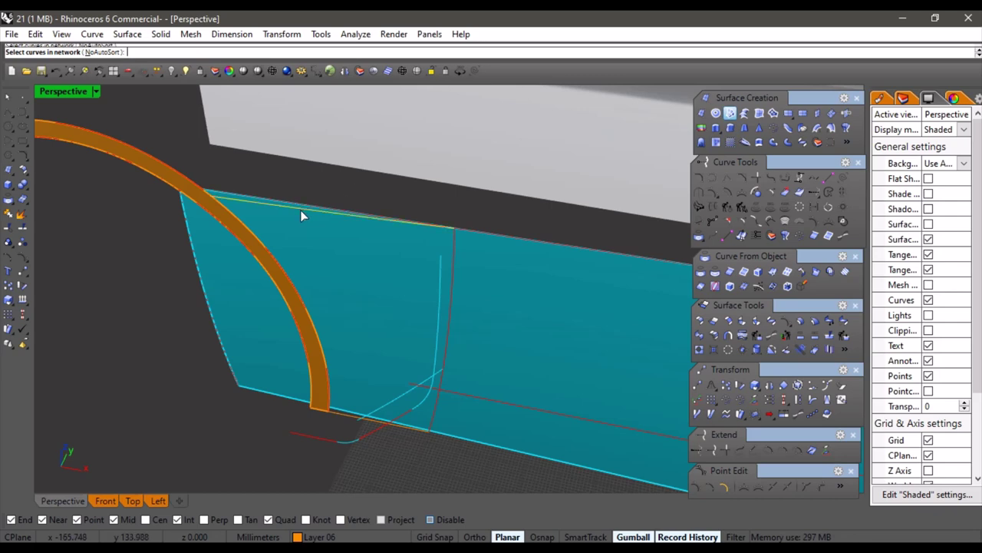
left_click(270, 255)
left_click(309, 294)
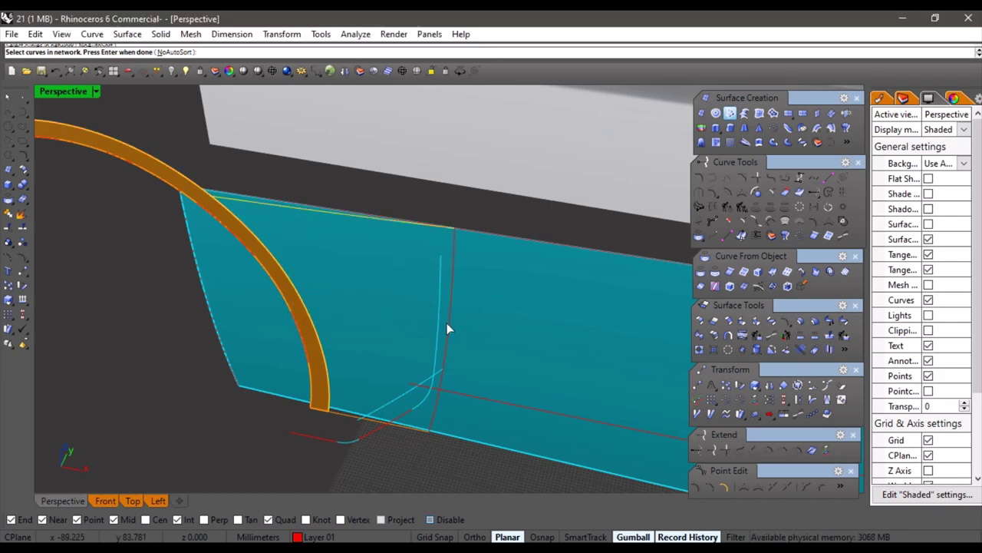
left_click(447, 323)
right_click_drag(415, 379, 441, 277, "shift")
scroll(387, 308, "up", 8)
right_click_drag(368, 321, 330, 358)
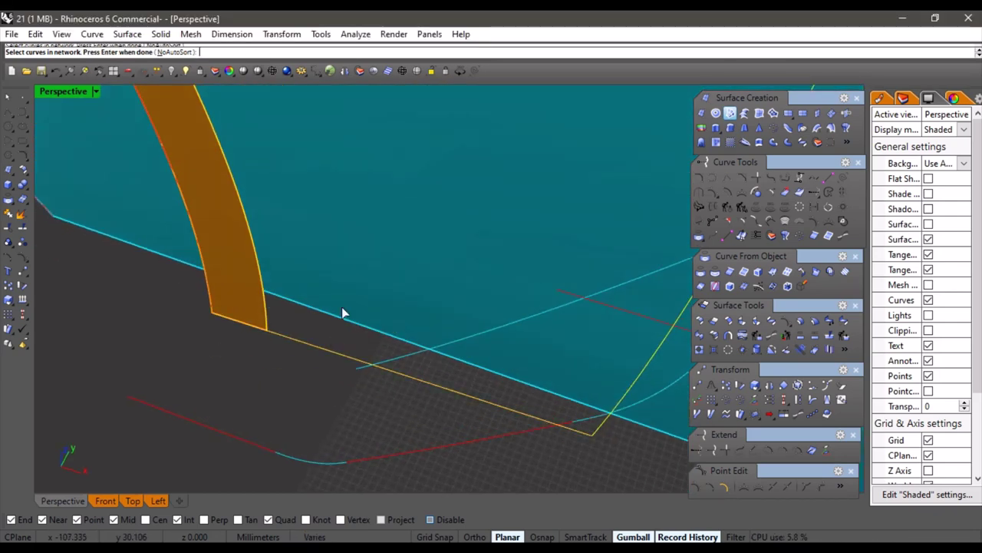
scroll(342, 284, "down", 6)
right_click(342, 283)
scroll(345, 268, "down", 7)
right_click_drag(351, 249, 337, 330, "shift")
right_click_drag(338, 330, 335, 297)
right_click_drag(335, 298, 340, 343, "shift")
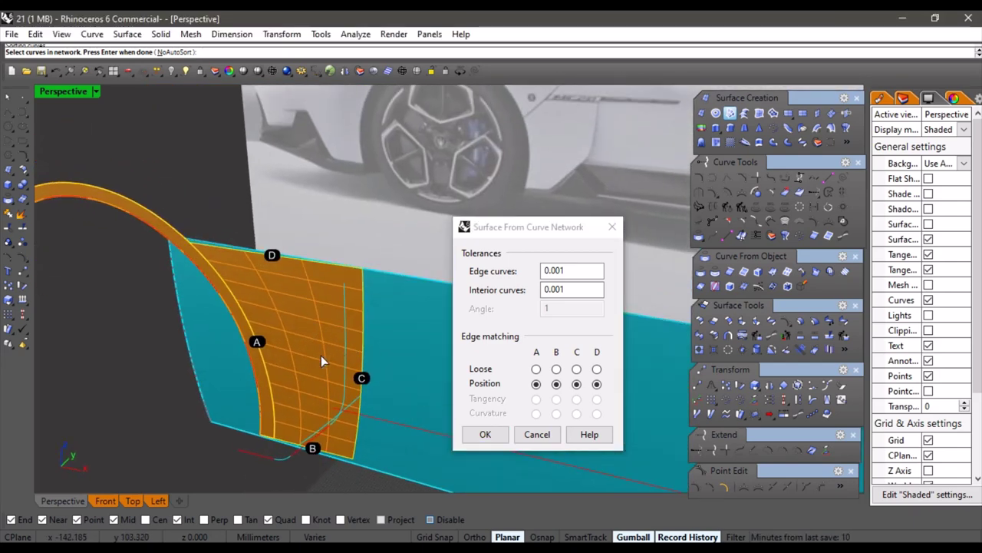
key("Return")
Examine the new panel surface beside the front arch in a temporary shaded preview
right_click_drag(321, 355, 283, 343)
left_click(242, 72)
mouse_move(210, 261)
right_mouse_down()
mouse_move(224, 274)
mouse_move(237, 244)
mouse_move(234, 266)
right_mouse_up()
scroll(246, 288, "up", 3)
mouse_move(272, 335)
right_mouse_down()
mouse_move(284, 309)
mouse_move(296, 367)
mouse_move(279, 305)
mouse_move(274, 331)
mouse_move(256, 322)
mouse_move(270, 349)
right_mouse_up()
key("Escape")
Shift the outer arch curve's lower control point about 0.14 mm along Y and check the surfaces in a shaded preview
right_click_drag(326, 249, 292, 326)
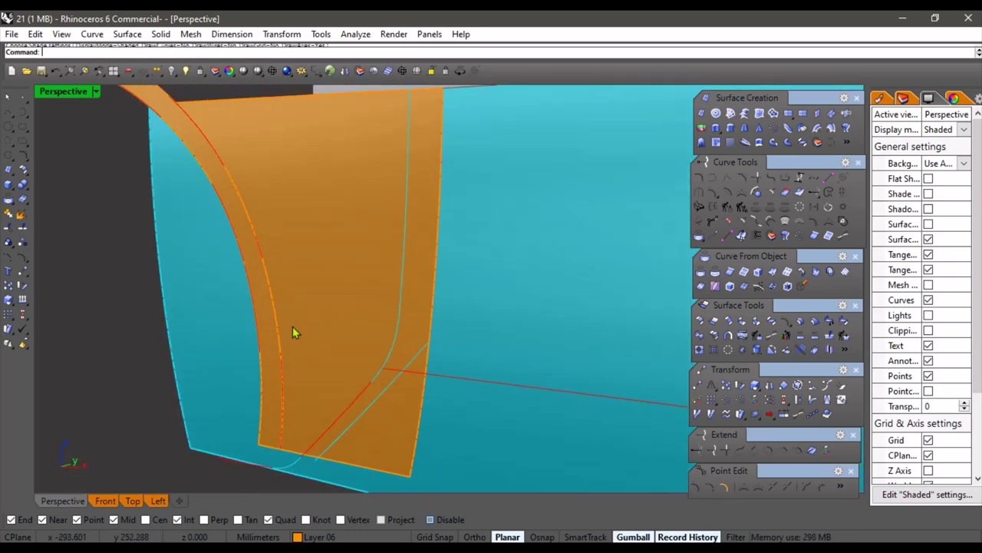
scroll(284, 330, "up", 2)
left_click(281, 331)
left_click(316, 369)
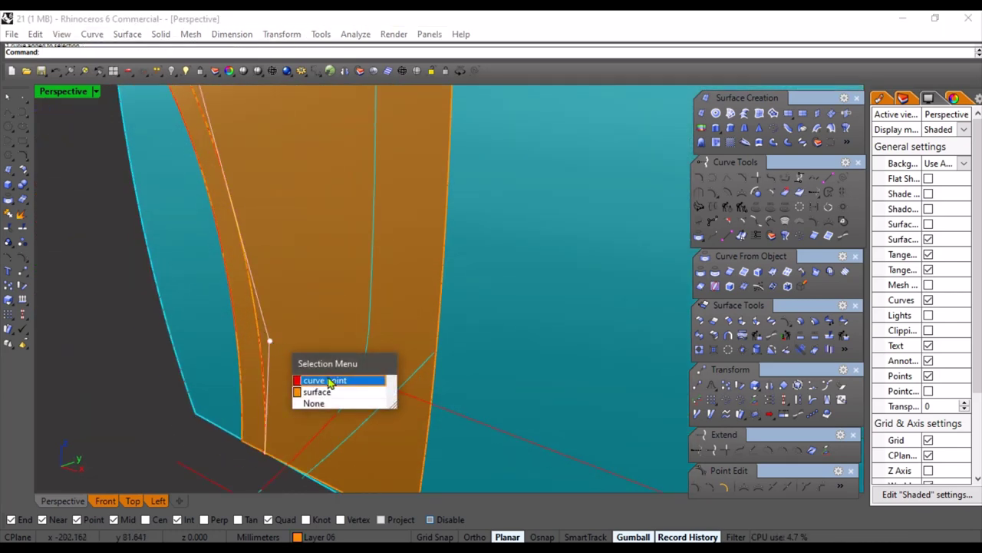
left_click(330, 382)
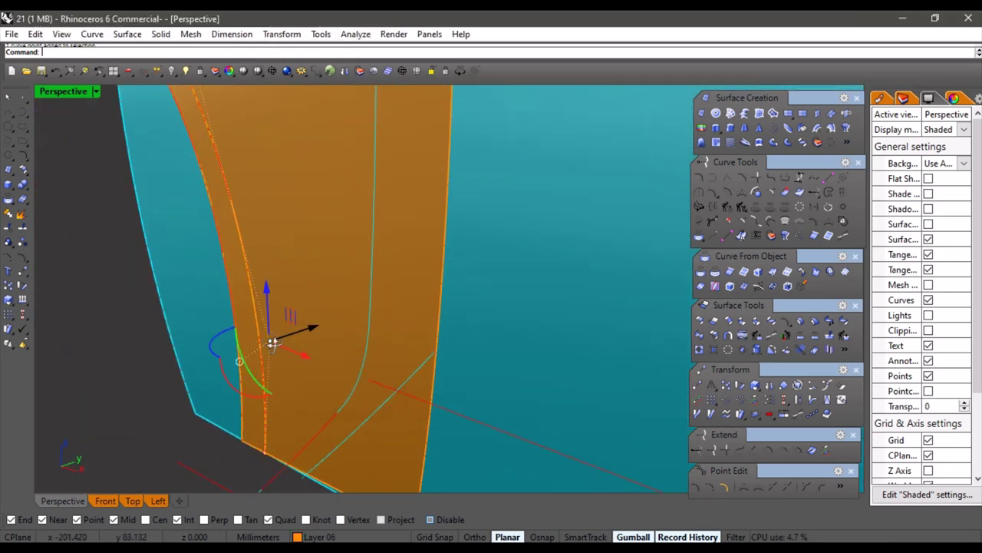
scroll(292, 338, "up", 5)
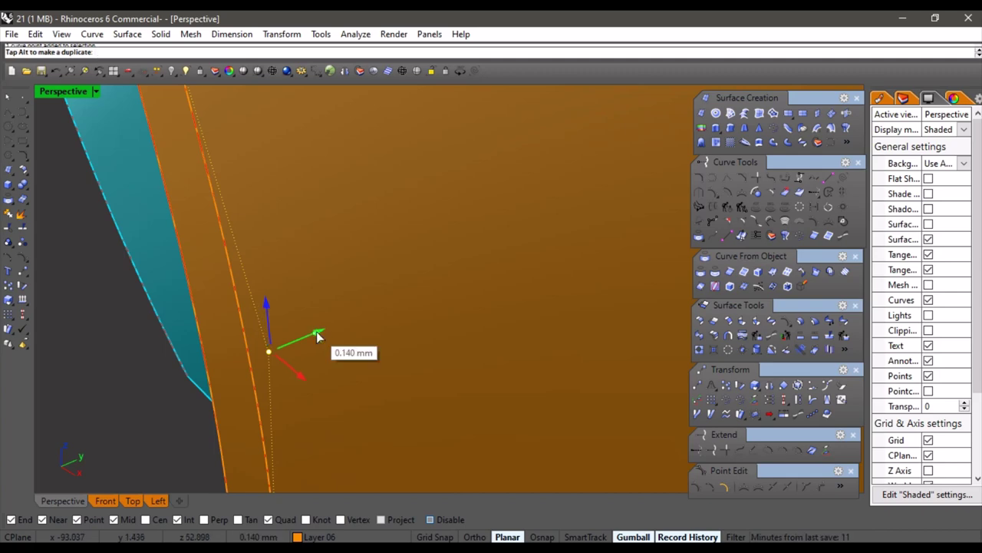
scroll(254, 270, "down", 10)
right_click_drag(277, 153, 296, 144)
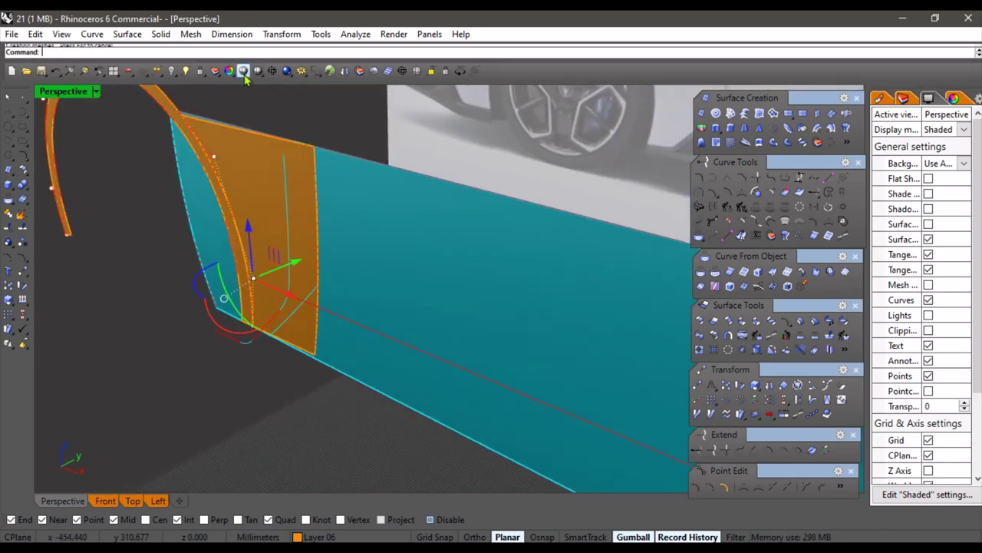
left_click(244, 75)
right_click_drag(205, 180, 267, 308)
scroll(255, 247, "up", 3)
scroll(260, 249, "down", 3)
key("Escape")
Move the arch curve's upper and lower control points beside the panel together about 0.43 mm along Y and preview the shading
left_click(260, 137, "shift")
left_click(323, 180)
right_click_drag(287, 265, 275, 294)
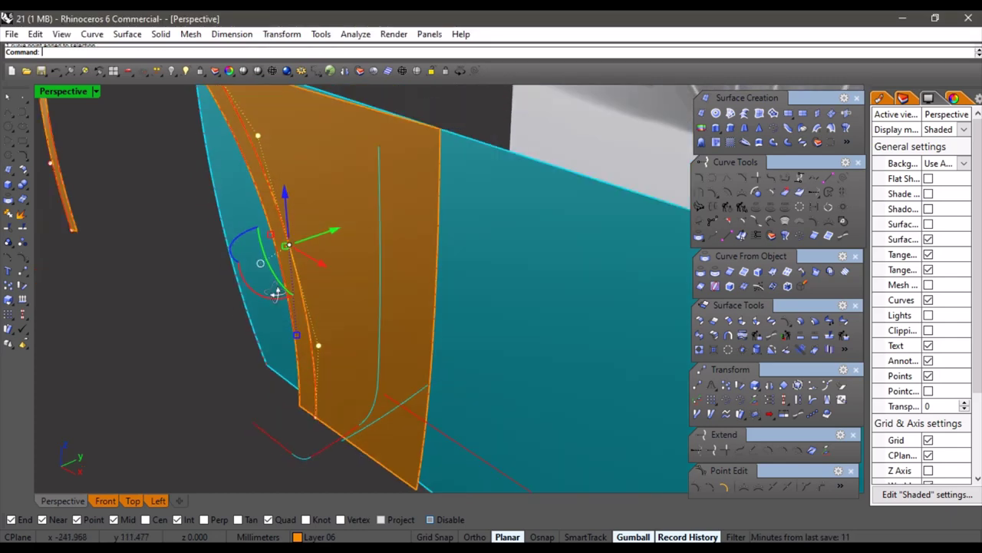
scroll(324, 234, "up", 6)
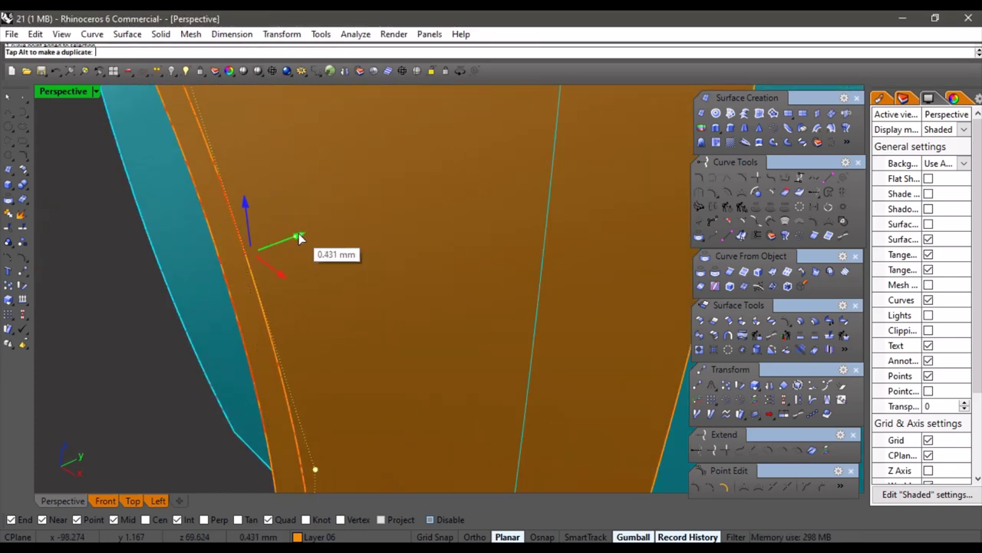
right_click_drag(299, 240, 175, 181)
right_click_drag(202, 218, 251, 177)
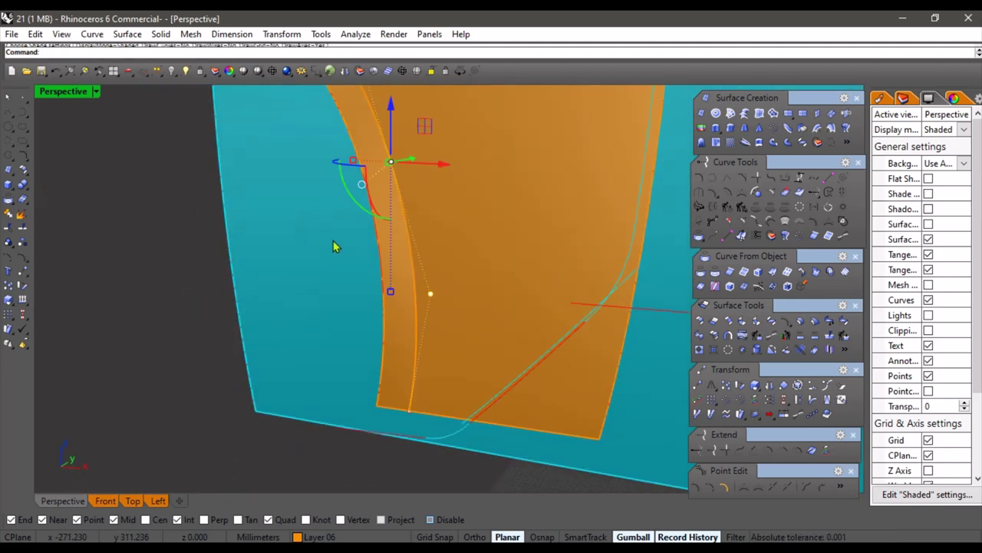
mouse_move(247, 241)
right_mouse_down()
mouse_move(203, 219)
mouse_move(224, 191)
right_mouse_up()
left_click(241, 72)
scroll(253, 214, "down", 4)
mouse_move(293, 240)
right_mouse_down()
mouse_move(275, 261)
mouse_move(310, 241)
mouse_move(219, 240)
mouse_move(321, 188)
mouse_move(272, 245)
mouse_move(318, 223)
mouse_move(308, 325)
mouse_move(315, 285)
mouse_move(316, 336)
right_mouse_up()
key("Escape")
Reposition only the outer arch curve's upper control point beside the panel and check the blend in a shaded preview
scroll(308, 325, "down", 3)
scroll(315, 336, "up", 3)
left_click(316, 336)
left_click(361, 376)
scroll(311, 311, "down", 4)
scroll(296, 392, "up", 6)
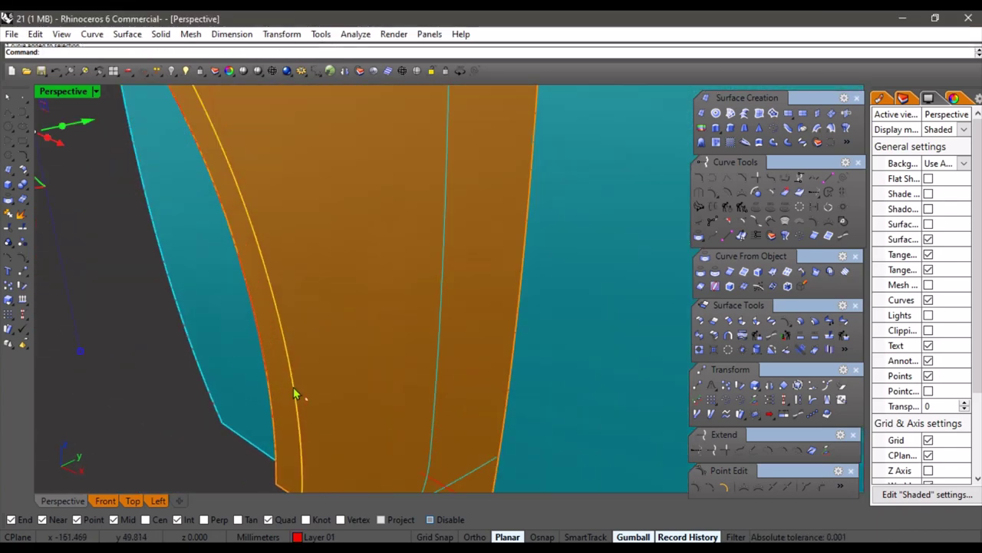
right_click_drag(270, 265, 333, 350)
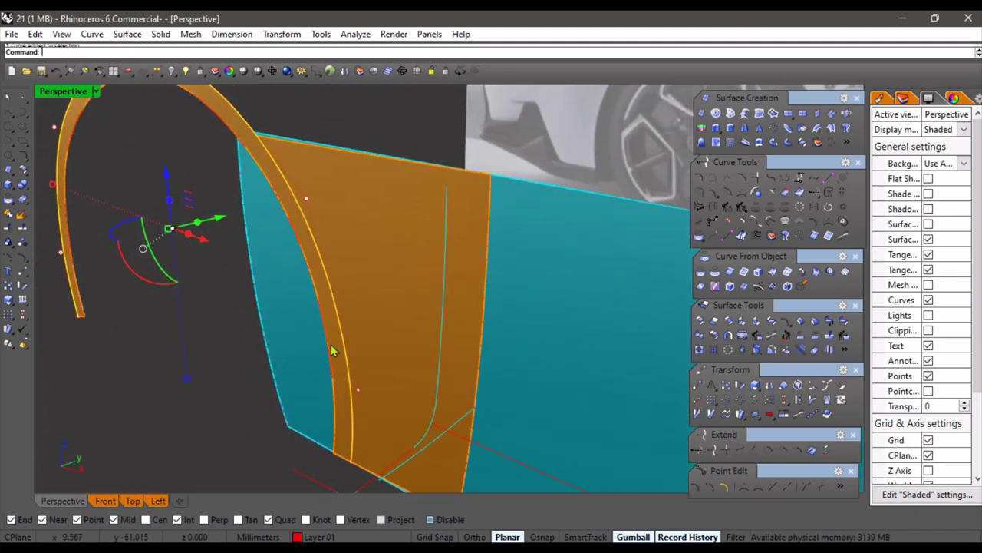
scroll(305, 199, "up", 5)
left_click(304, 200)
left_click(331, 238)
right_click_drag(331, 237, 326, 211)
scroll(336, 195, "up", 3)
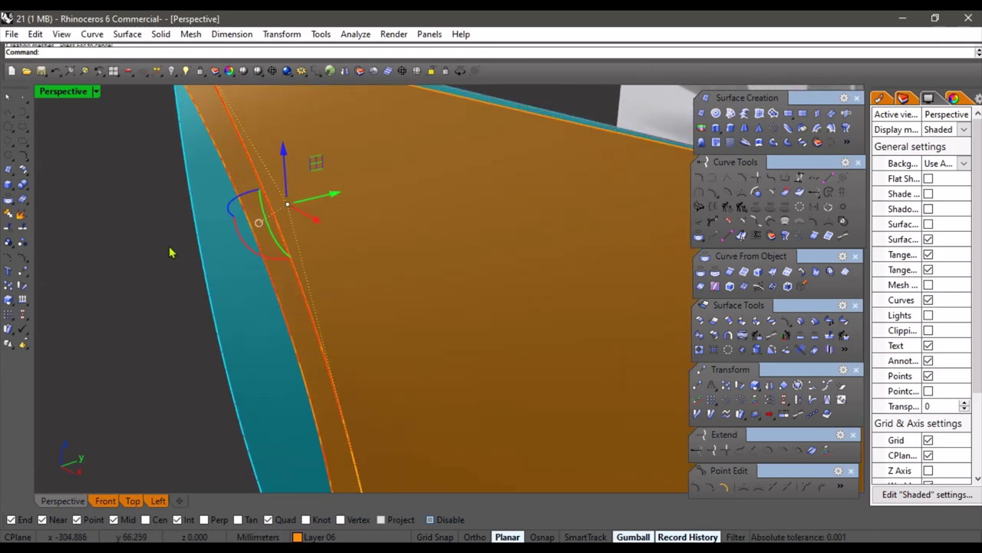
right_click_drag(239, 89, 301, 239)
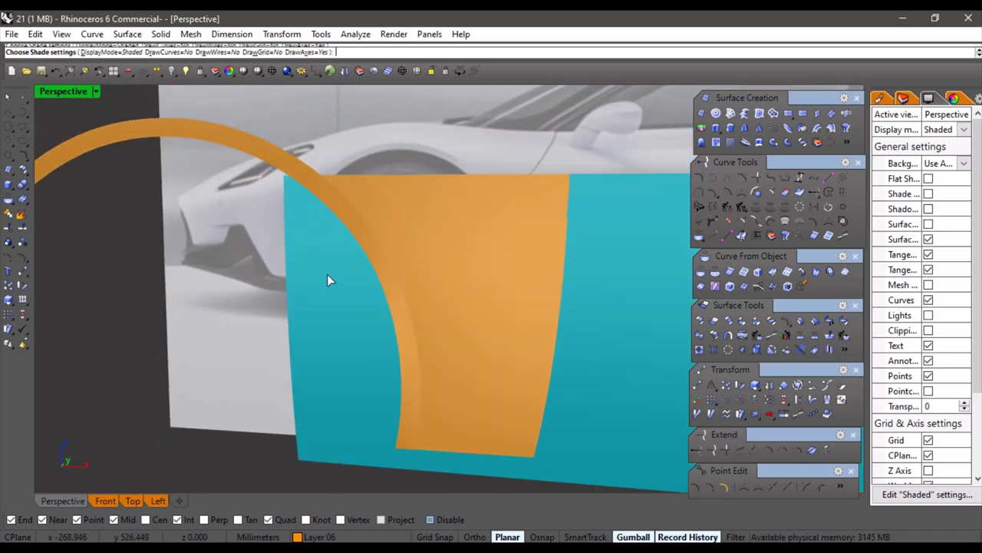
right_click(285, 293)
right_click_drag(327, 275, 222, 492)
key("Escape")
key("Escape")
Project the lower trim outline behind the front wheel, including its diagonal, fillets and edge curves, onto the front body-side panel from the Front view
scroll(197, 284, "down", 4)
left_click(98, 504)
scroll(302, 395, "down", 3)
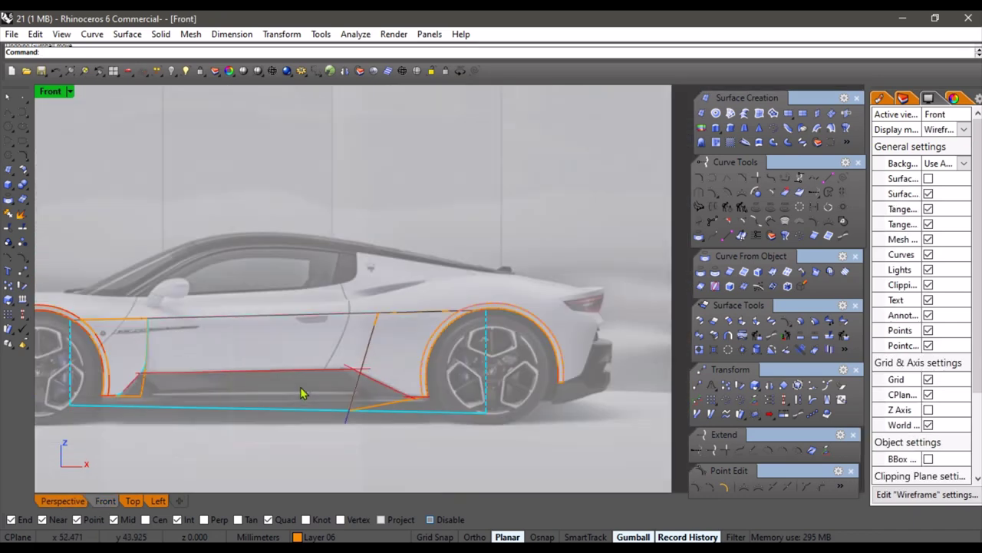
right_click_drag(302, 395, 338, 286)
scroll(355, 404, "up", 2)
scroll(330, 222, "up", 4)
scroll(336, 286, "up", 2)
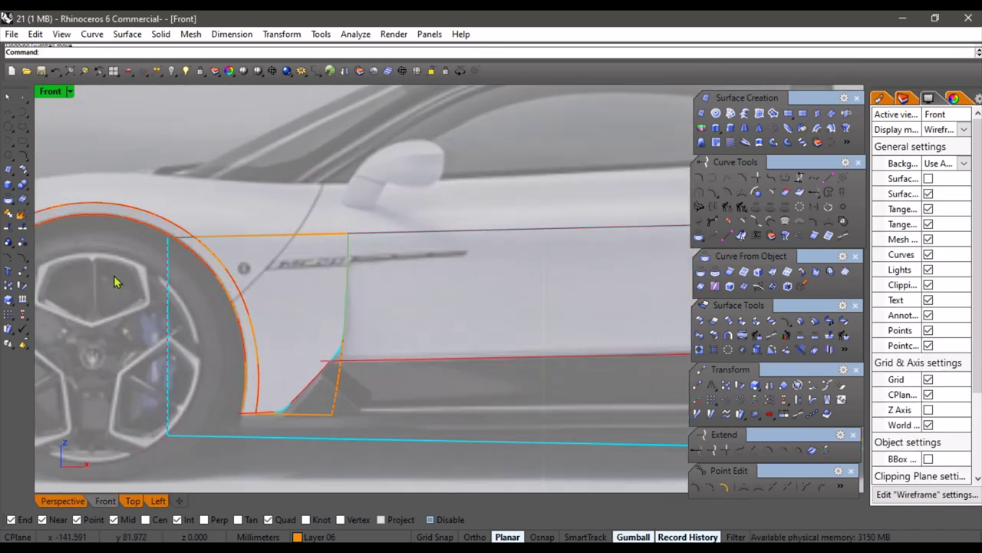
left_click(10, 204)
scroll(306, 334, "up", 4)
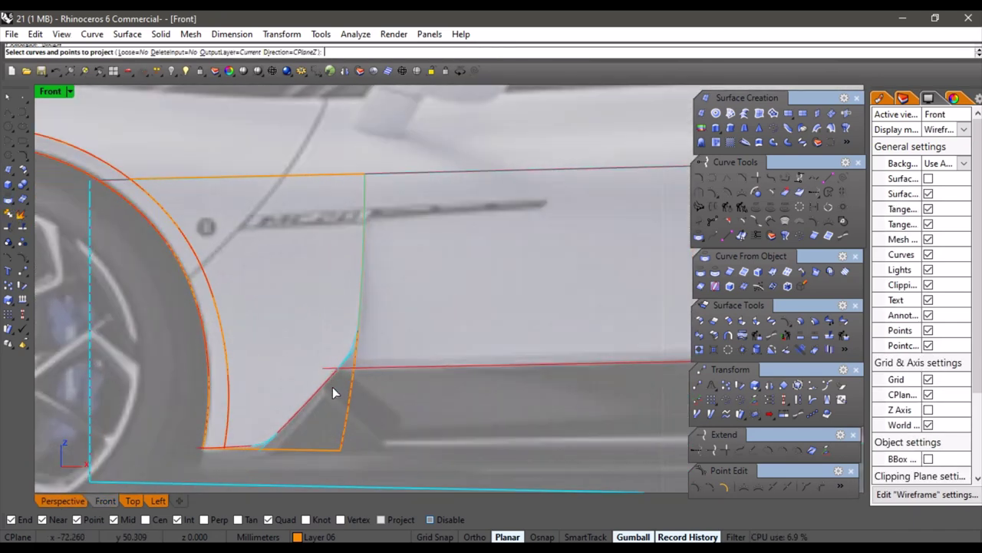
scroll(280, 434, "up", 4)
left_click(256, 451)
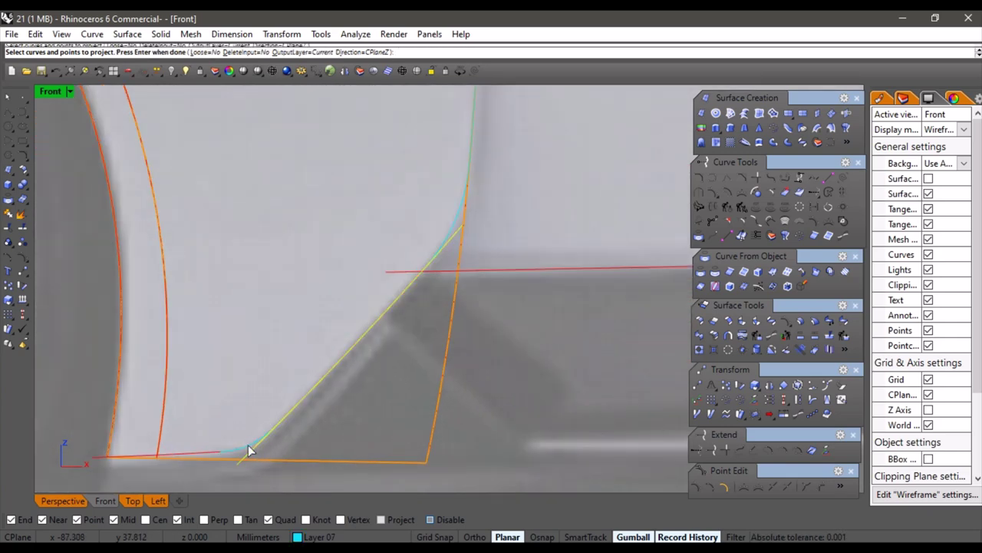
scroll(314, 394, "down", 3)
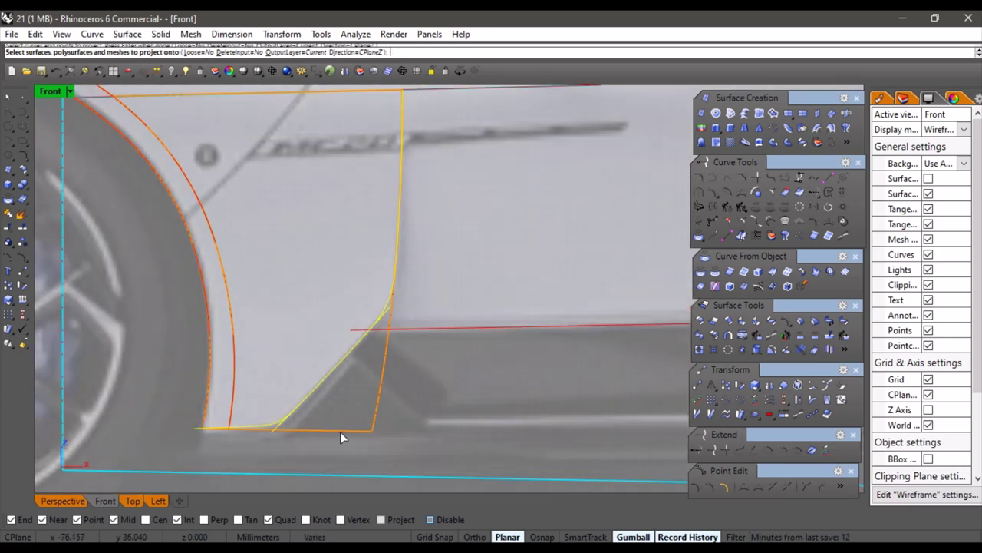
scroll(312, 375, "down", 4)
left_click(78, 502)
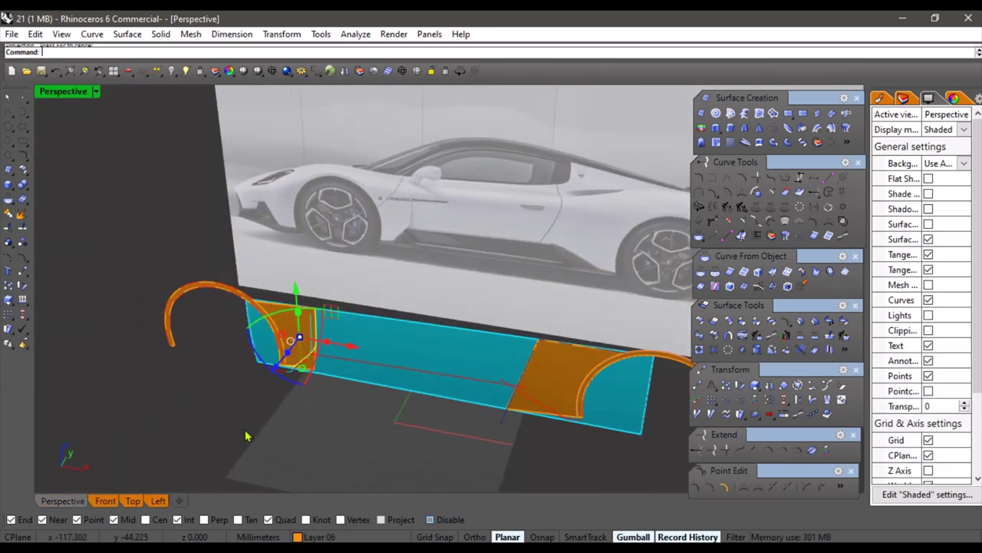
left_click(248, 435)
Split the front body-side panel with the lower trim curves and delete the cut-off lower corner piece
scroll(301, 344, "up", 9)
mouse_move(302, 346)
right_mouse_down()
mouse_move(309, 381)
mouse_move(381, 357)
mouse_move(349, 346)
right_mouse_up()
right_click(252, 419)
left_click(102, 505)
scroll(330, 377, "up", 8)
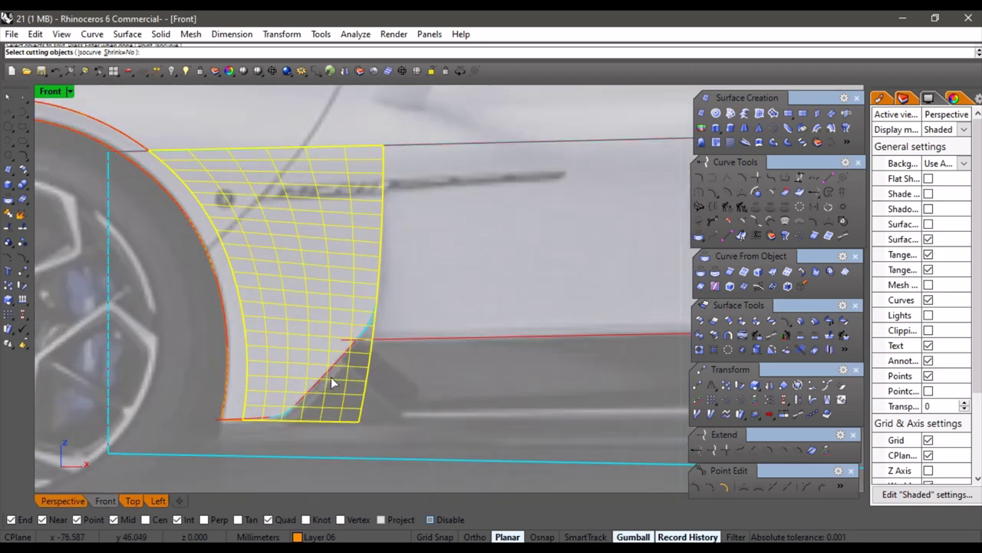
left_click(309, 397)
left_click(358, 465)
scroll(356, 363, "down", 4)
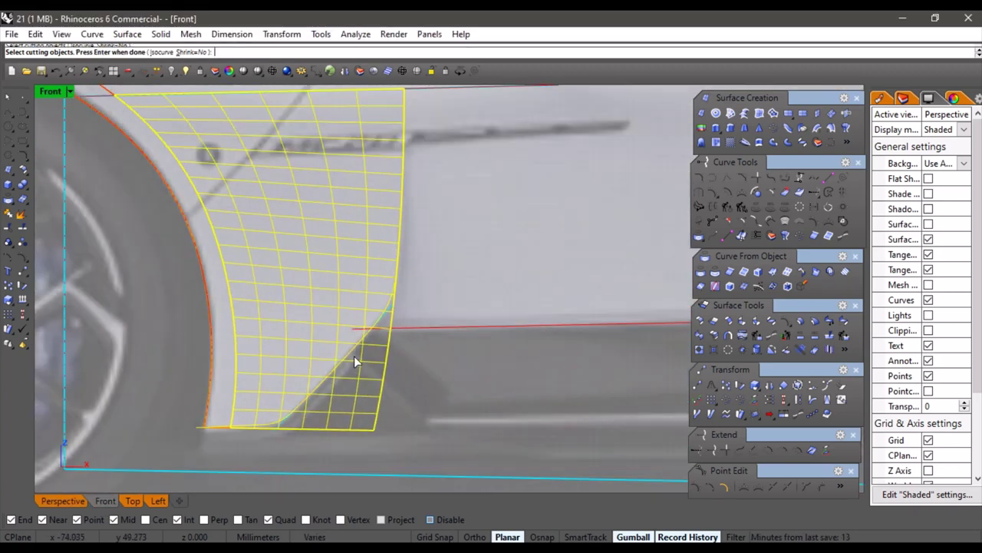
right_click(357, 361)
scroll(355, 357, "down", 6)
left_click(71, 499)
right_click_drag(343, 343, 343, 432)
scroll(361, 338, "down", 5)
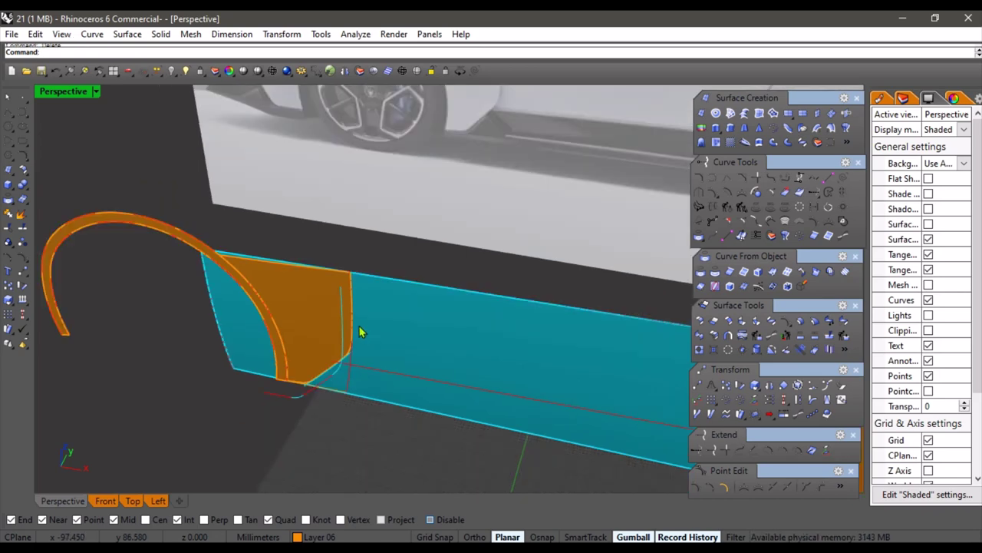
Inspect the rear panel's lower edge in a shaded preview and compare it with the sill area in the MaseratiMC20Cielo.jpeg reference photo
right_click_drag(362, 333, 446, 284)
scroll(278, 335, "down", 4)
scroll(455, 280, "up", 5)
left_click(243, 71)
scroll(472, 261, "up", 7)
scroll(461, 280, "down", 7)
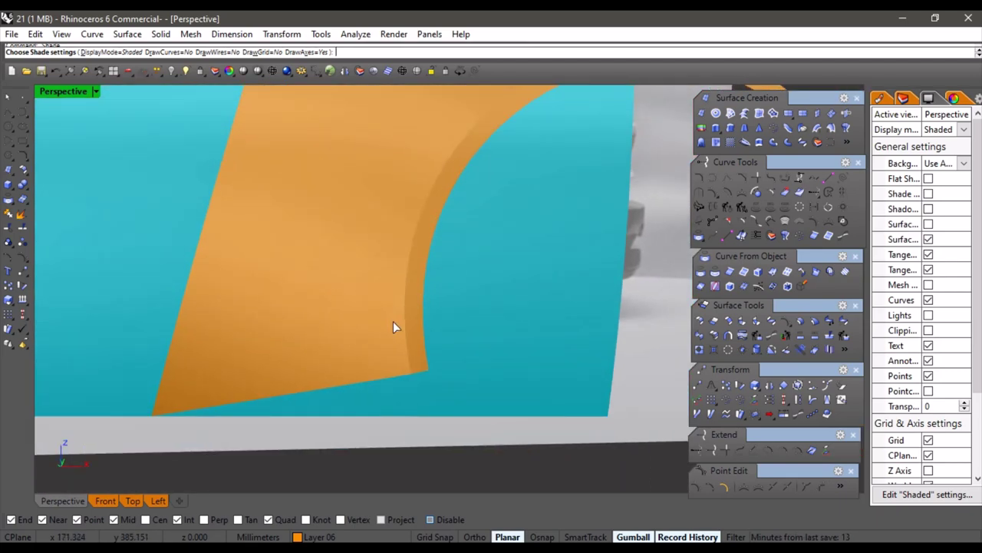
left_click(244, 546)
left_click_drag(579, 314, 480, 327)
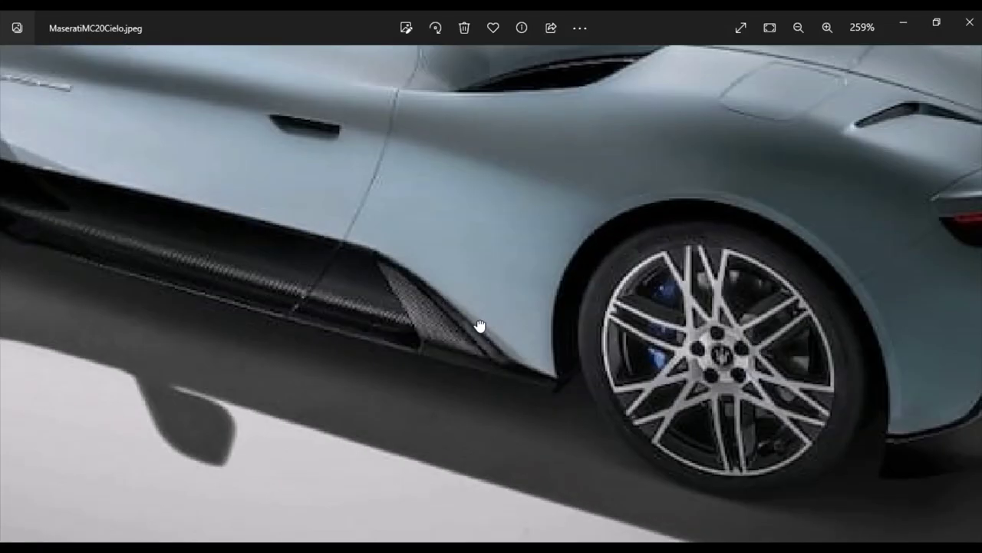
scroll(481, 327, "up", 2)
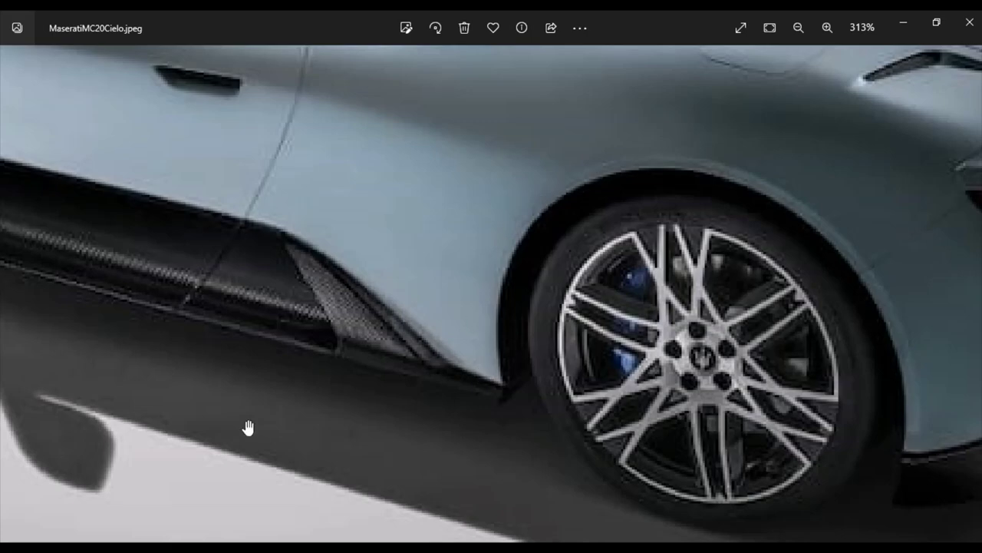
left_click(164, 546)
Draw a degree-2 curve about 66 mm long from the rear panel's lower front corner to the lower end of the arch flange
scroll(386, 319, "down", 6)
right_click_drag(387, 317, 478, 402)
scroll(486, 329, "up", 3)
right_click_drag(485, 328, 499, 343)
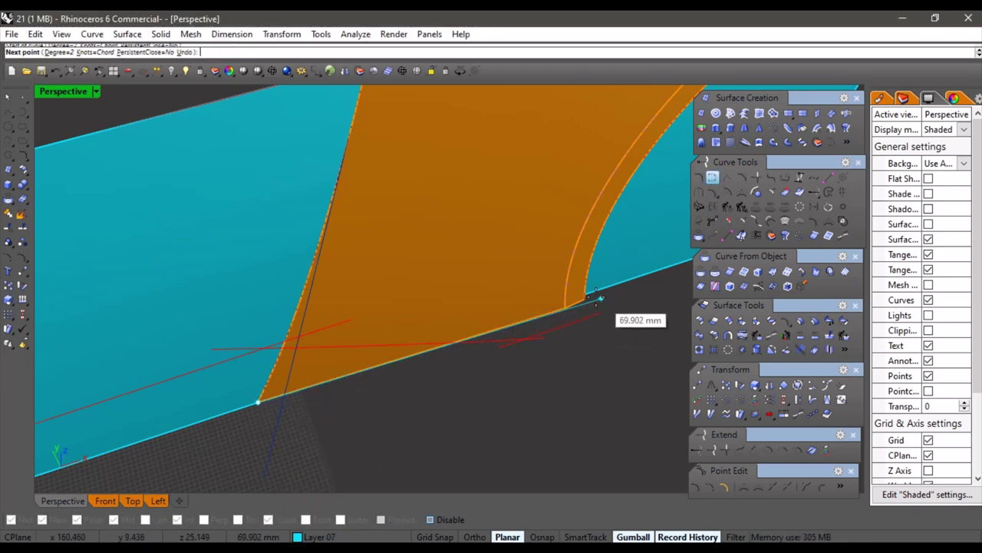
mouse_move(587, 297)
right_mouse_down()
mouse_move(578, 323)
mouse_move(582, 300)
mouse_move(582, 311)
right_mouse_up()
scroll(582, 312, "up", 3)
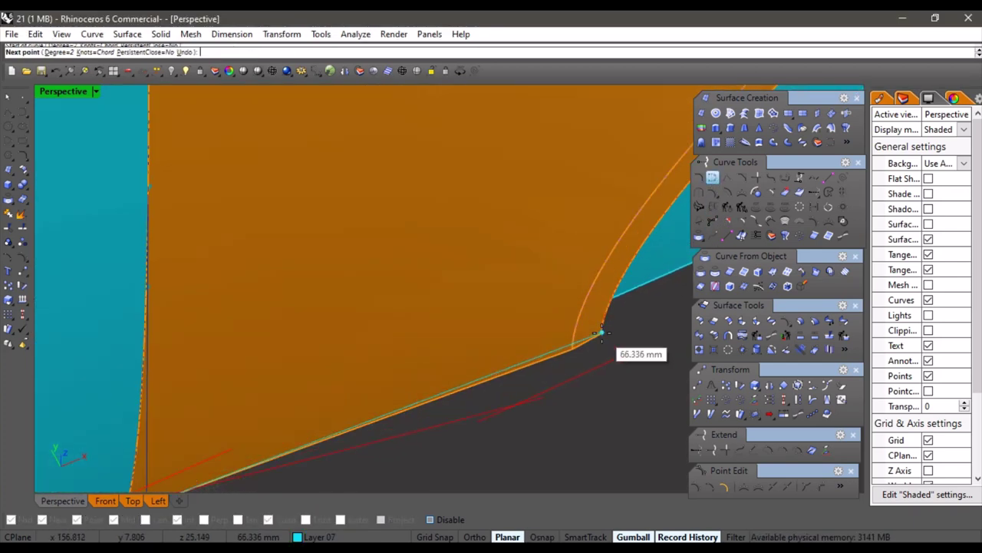
scroll(601, 333, "up", 5)
scroll(598, 345, "down", 10)
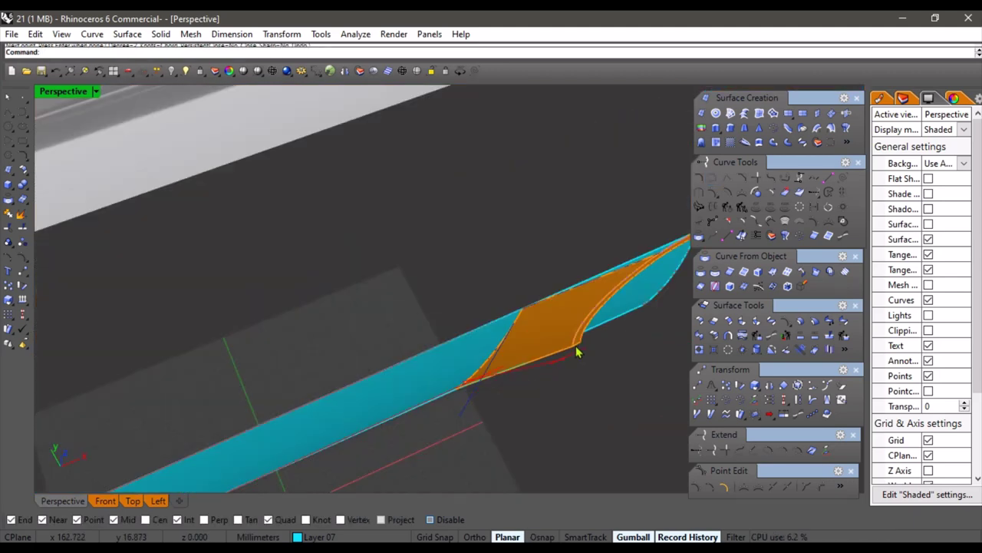
Rebuild the rear panel's new lower-edge curve with 3 points and degree 2, deleting the input
right_click_drag(578, 351, 388, 305)
scroll(412, 268, "down", 4)
scroll(328, 230, "up", 8)
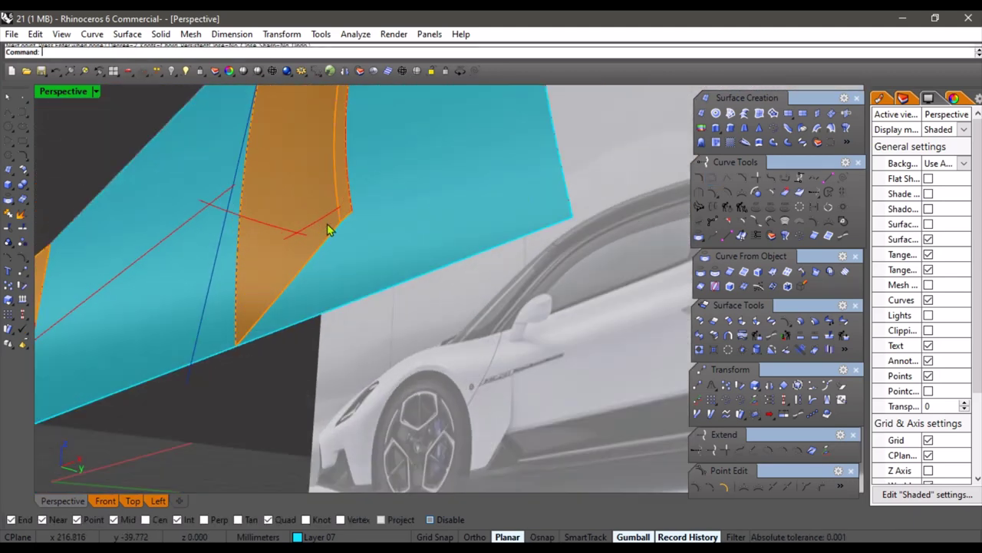
scroll(335, 248, "down", 2)
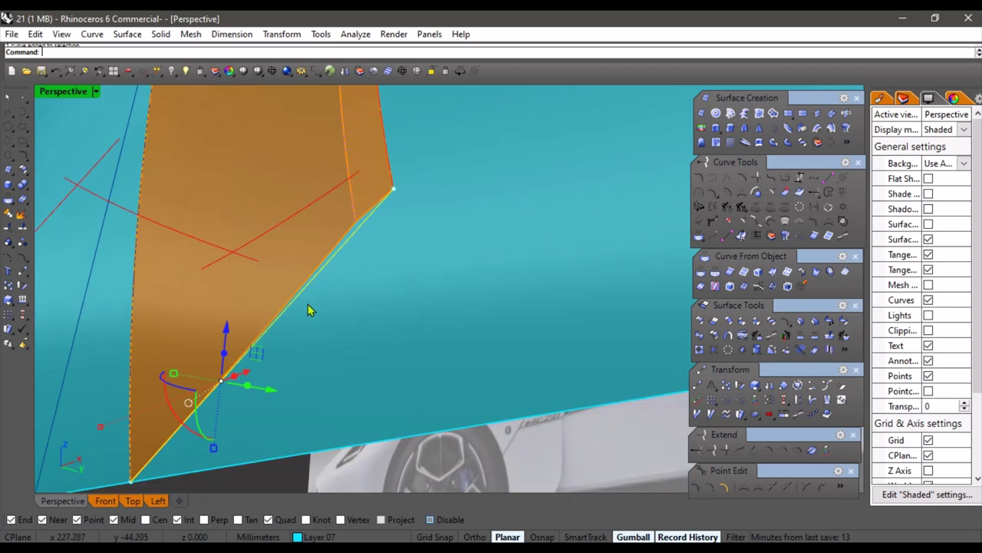
right_click_drag(310, 305, 443, 266)
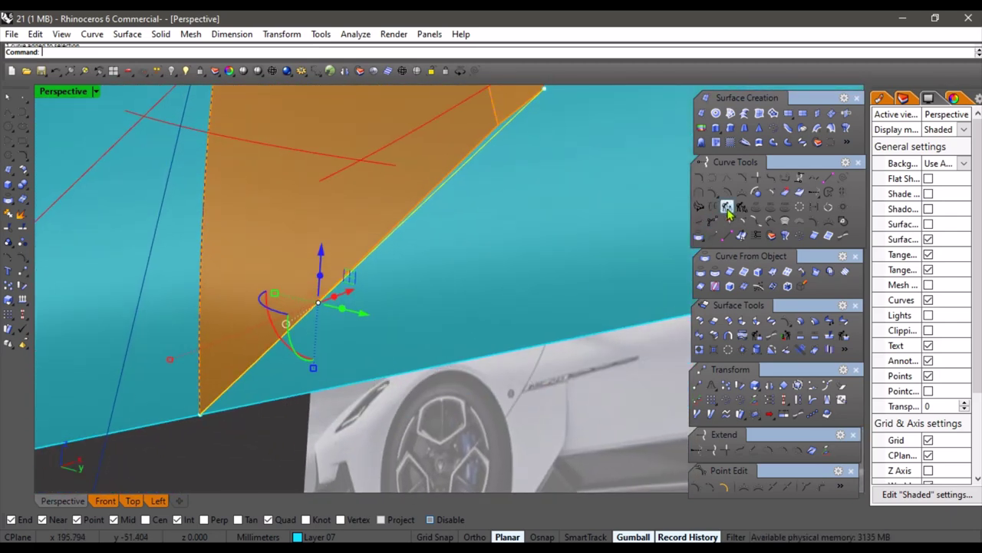
left_click(713, 221)
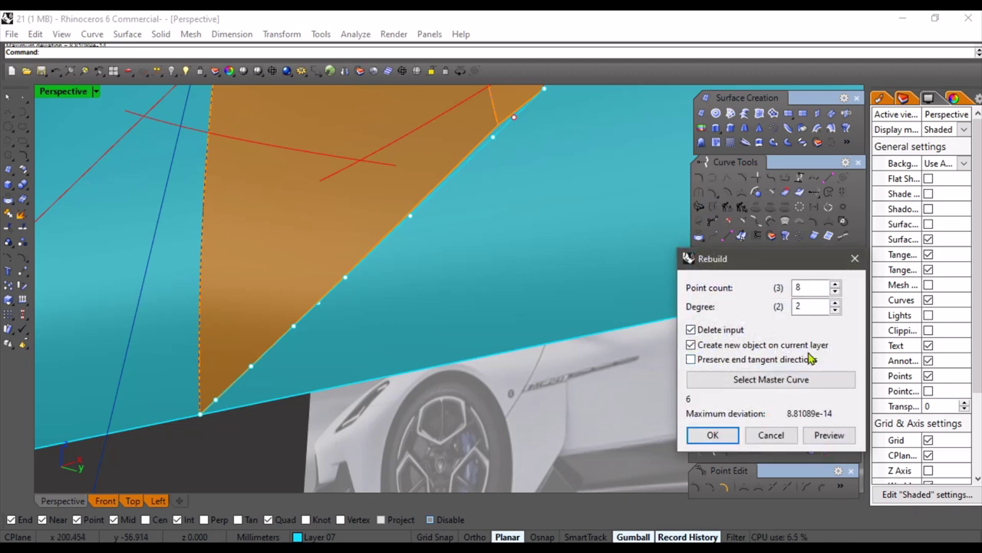
key("Return")
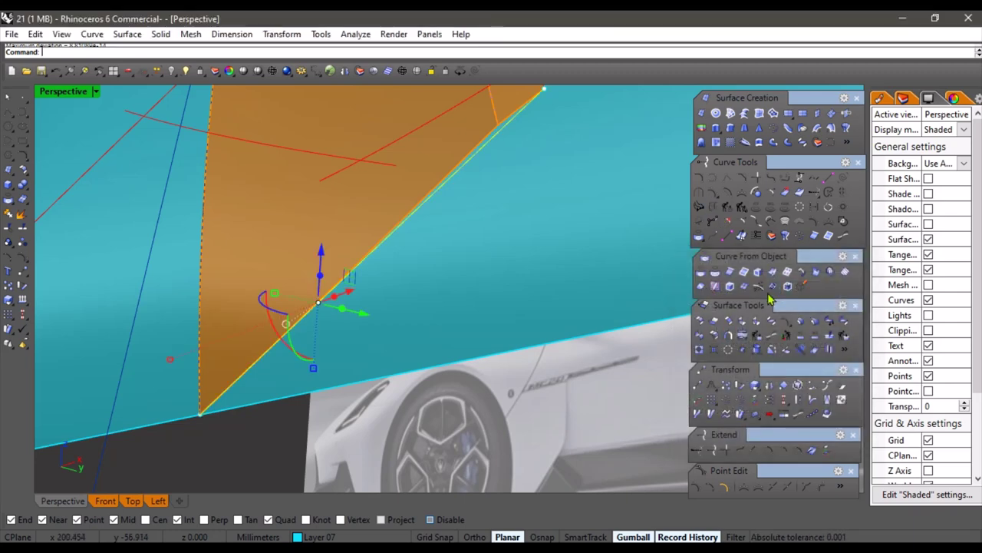
Show the lower-edge curve's control points and shift its middle point slightly along Y
left_click(22, 262)
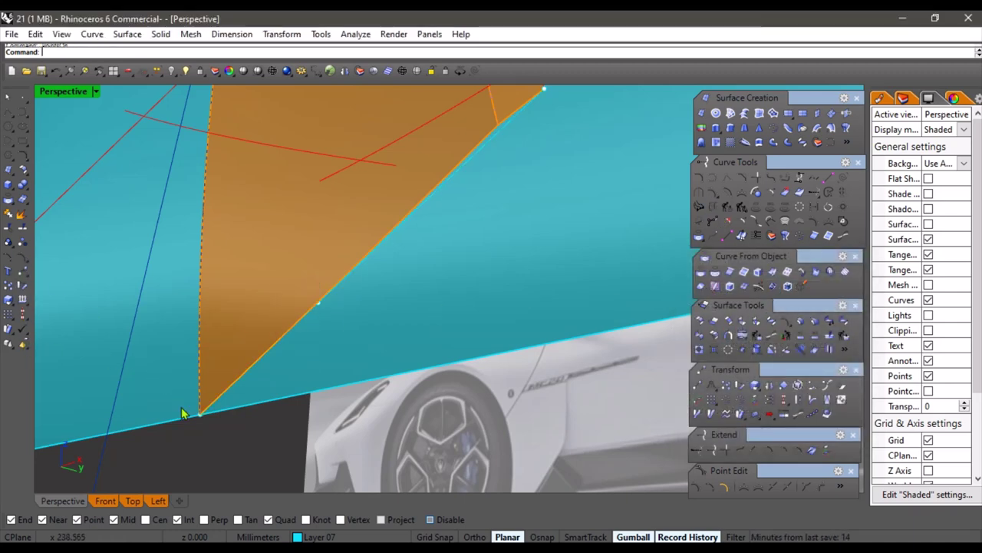
left_click(320, 306)
right_click_drag(355, 270, 250, 228)
right_click_drag(281, 295, 310, 344)
scroll(336, 364, "up", 5)
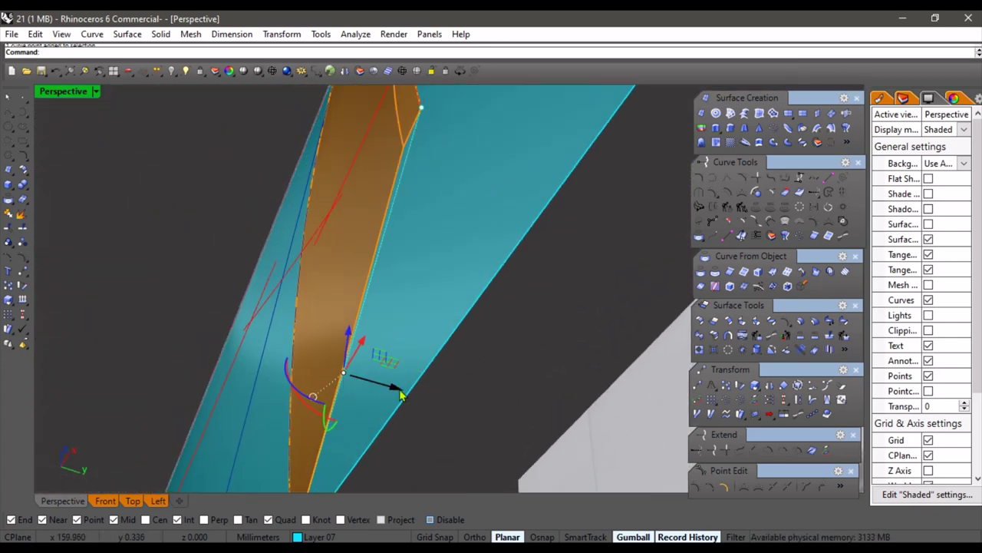
left_click_drag(400, 393, 388, 390)
right_click_drag(369, 332, 407, 358)
Move the lower-edge curve's middle control point along X and fine-tune its position along Y
scroll(350, 320, "up", 5)
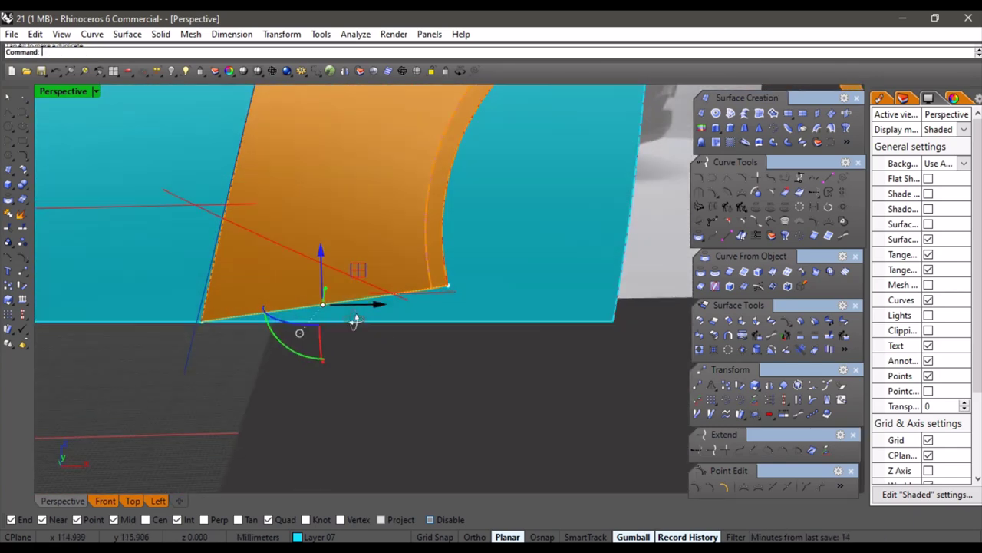
left_click_drag(340, 305, 360, 298)
scroll(372, 367, "down", 5)
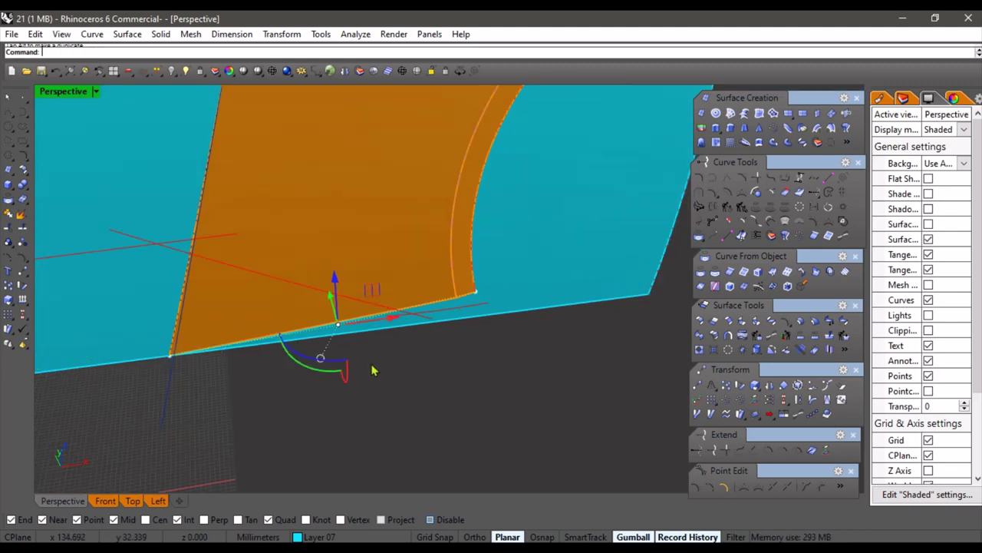
right_click_drag(373, 371, 337, 310)
scroll(320, 312, "up", 5)
scroll(353, 322, "up", 5)
right_click_drag(357, 326, 324, 261, "shift")
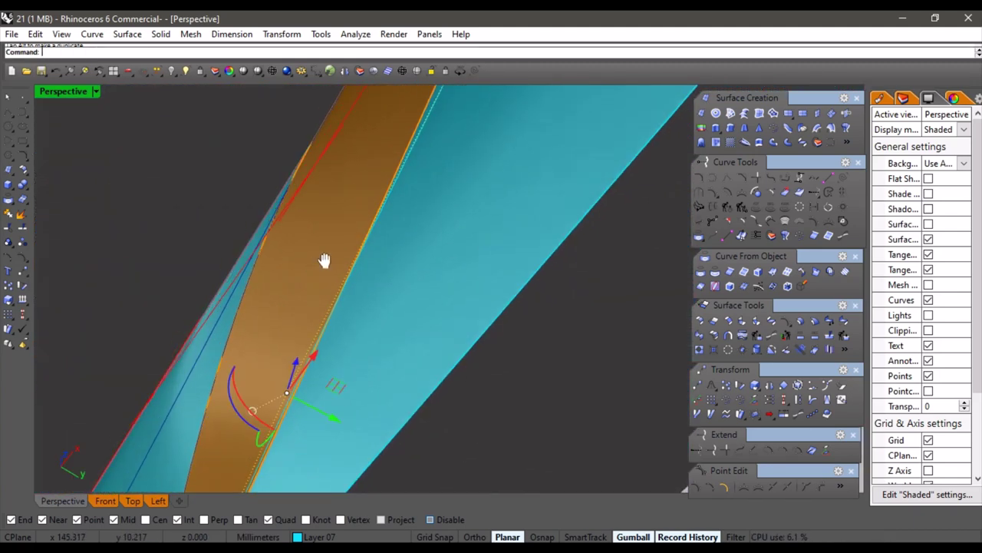
left_click_drag(328, 417, 329, 412)
left_click(204, 161)
Delete the existing rear panel surface in front of the rear wheel arch flange
scroll(456, 374, "down", 6)
right_click_drag(211, 169, 502, 342)
scroll(450, 327, "up", 7)
scroll(502, 342, "up", 7)
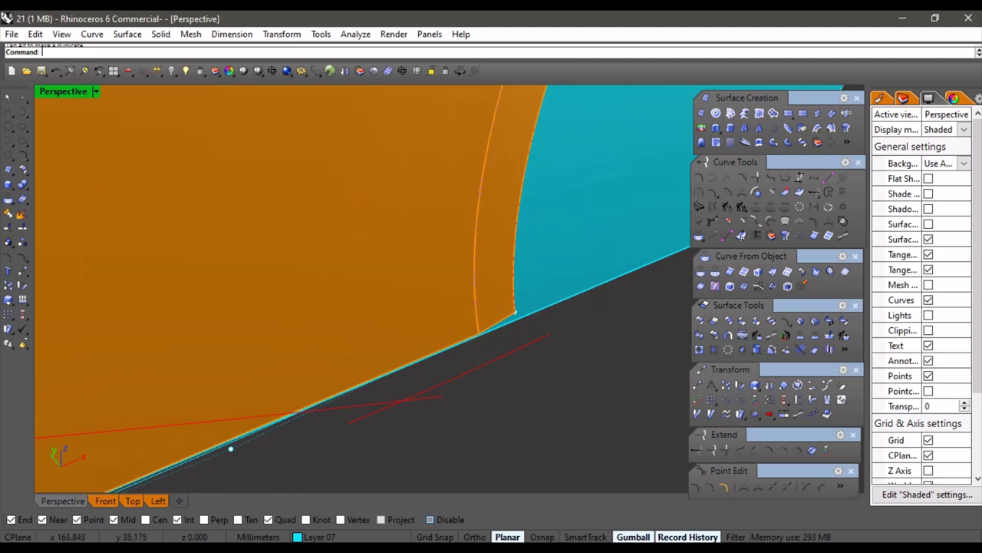
left_click(444, 321)
key("Delete")
right_click_drag(434, 317, 392, 377)
Check the point counts and degrees of the rear arch's outer and inner curves in Rebuild without applying changes
left_click(451, 335)
scroll(487, 366, "down", 6)
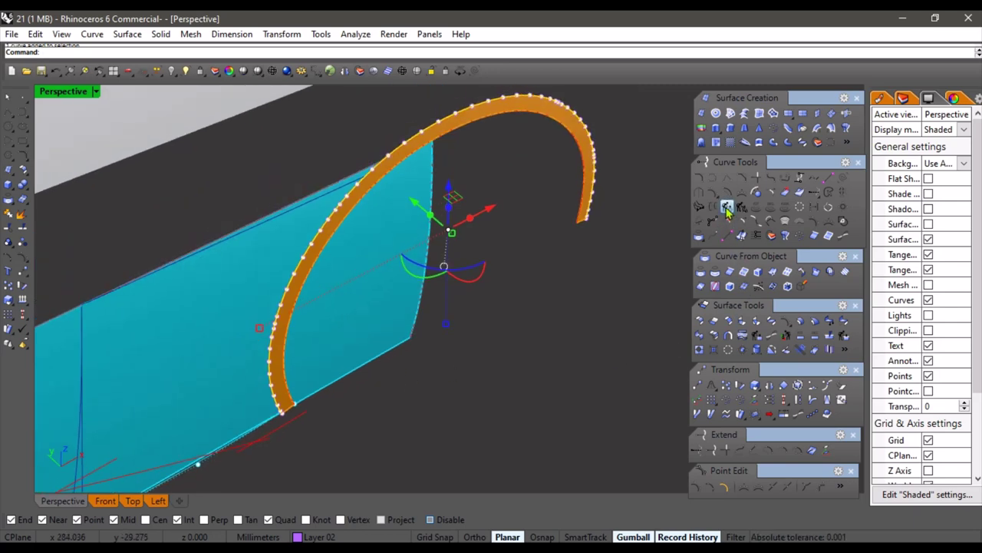
left_click(727, 207)
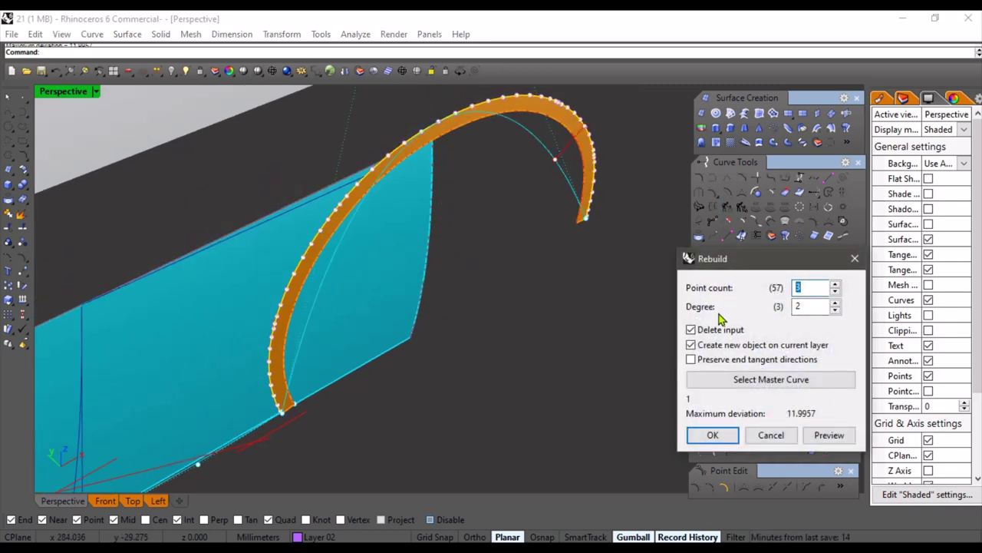
left_click(758, 435)
left_click(287, 335)
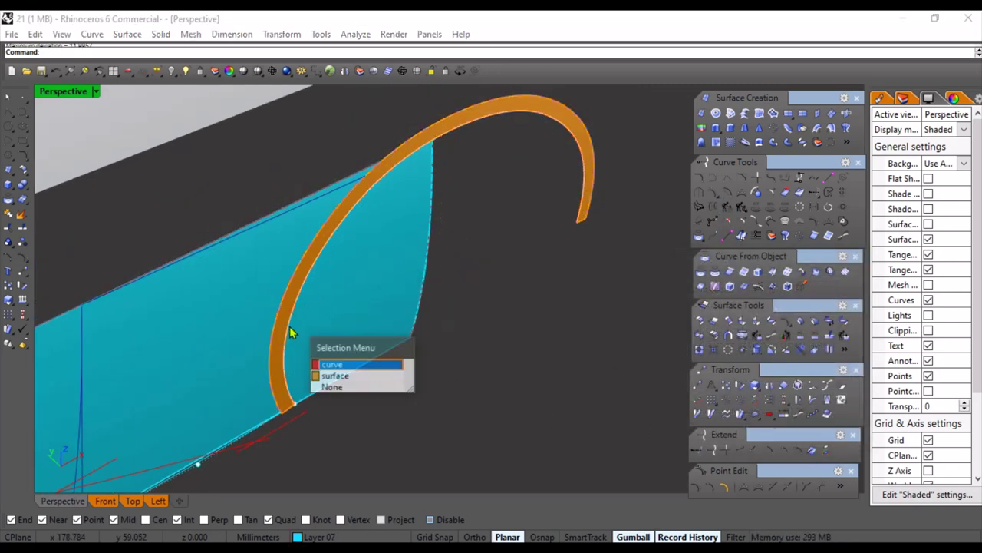
left_click(345, 364)
left_click(727, 207)
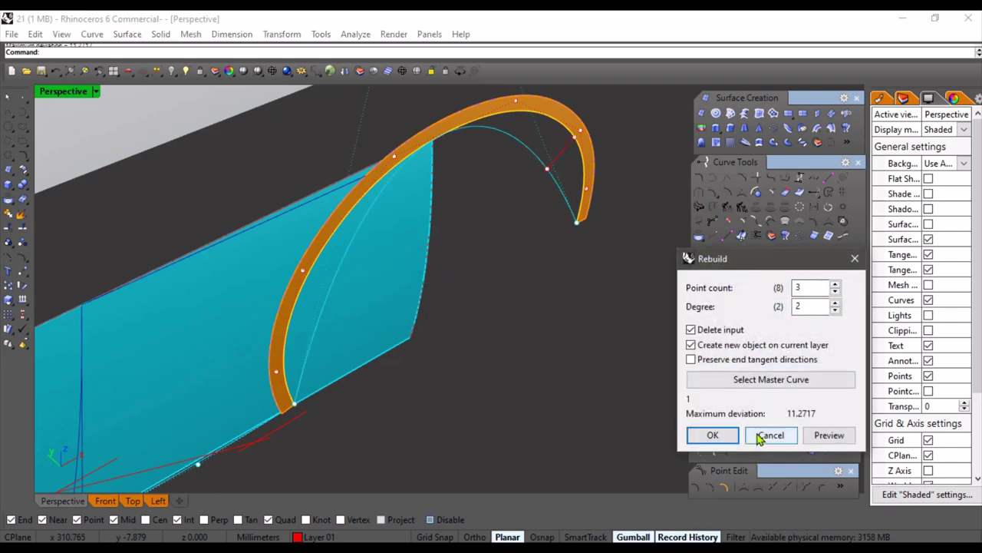
left_click(761, 434)
Rebuild the rear wheel arch's outer curve with fewer control points
left_click(278, 332)
left_click(322, 363)
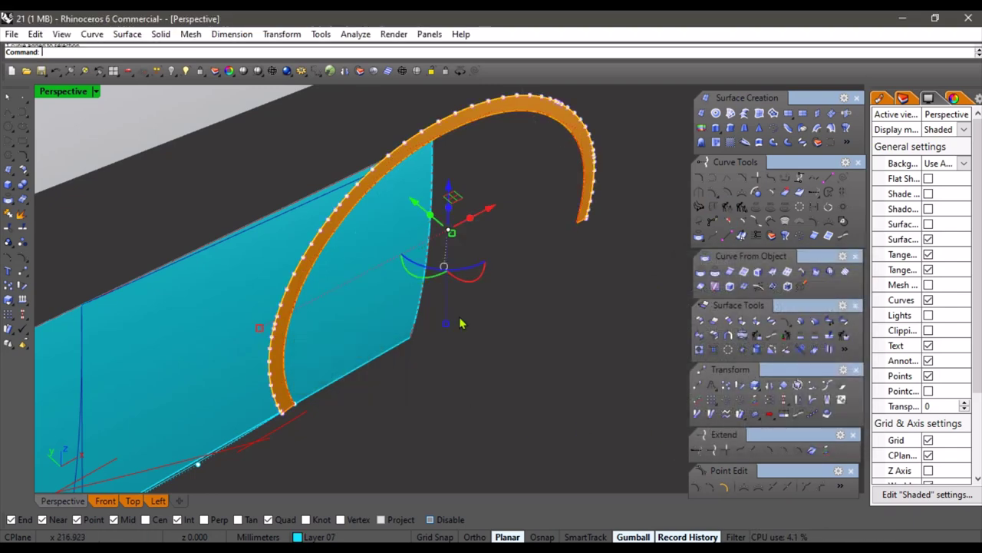
left_click(726, 207)
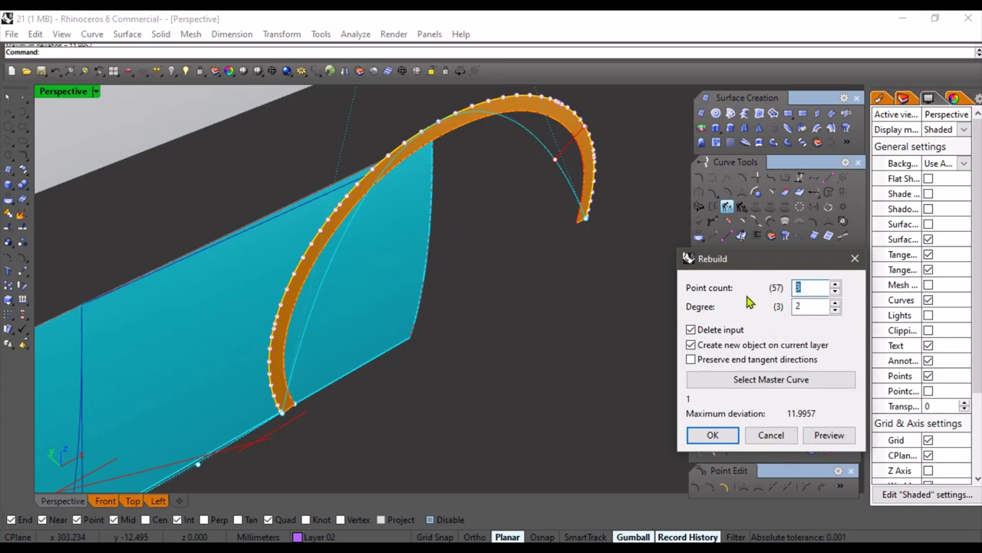
left_click(733, 435)
left_click(544, 352)
Move the lower end control point of the rear arch's outer curve onto the end of the adjoining lower-edge curve
scroll(545, 354, "down", 4)
right_click_drag(530, 354, 570, 298, "shift")
scroll(521, 311, "up", 7)
right_click_drag(471, 319, 553, 342)
scroll(524, 334, "up", 6)
scroll(557, 317, "up", 6)
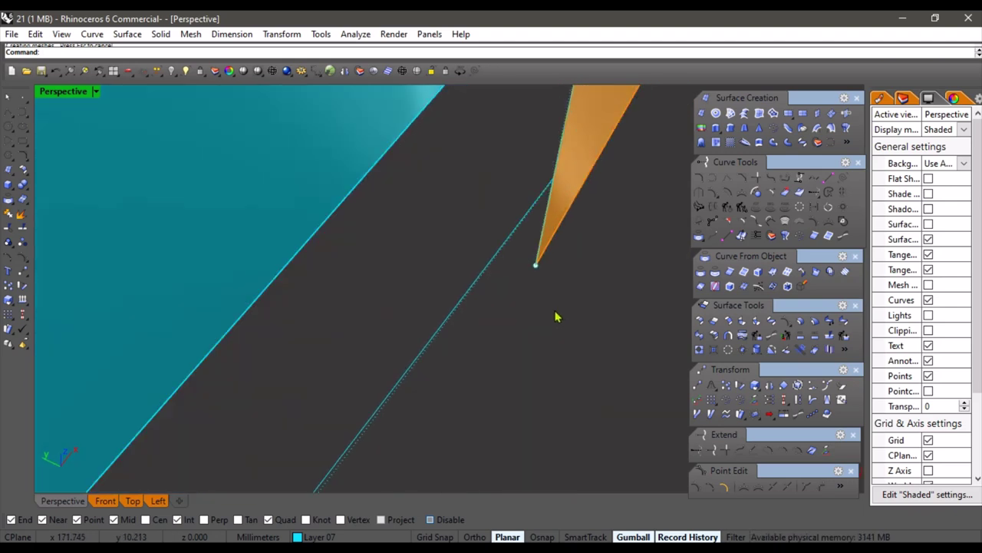
left_click(536, 266)
scroll(565, 276, "down", 5)
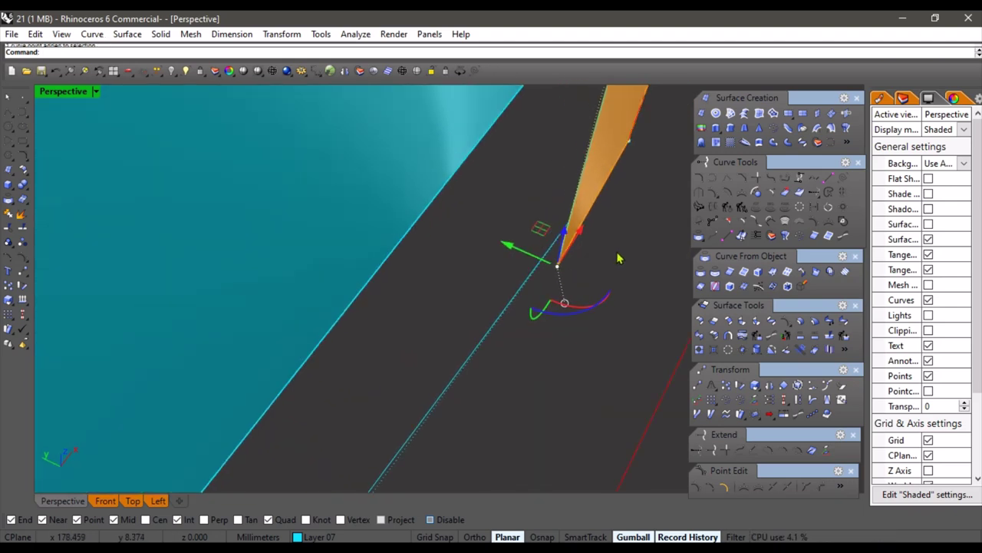
right_click_drag(616, 258, 605, 299, "shift")
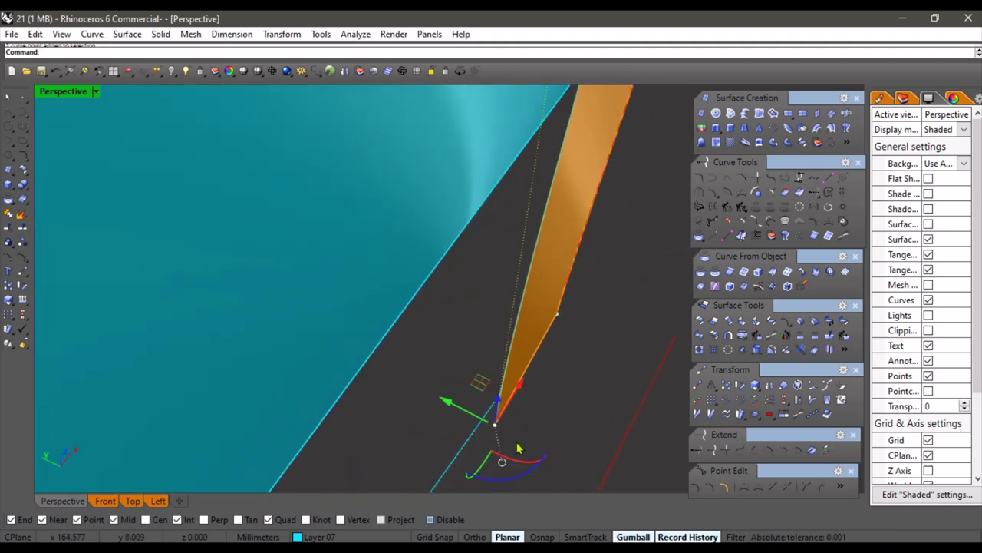
scroll(495, 428, "up", 4)
left_click_drag(493, 426, 485, 426)
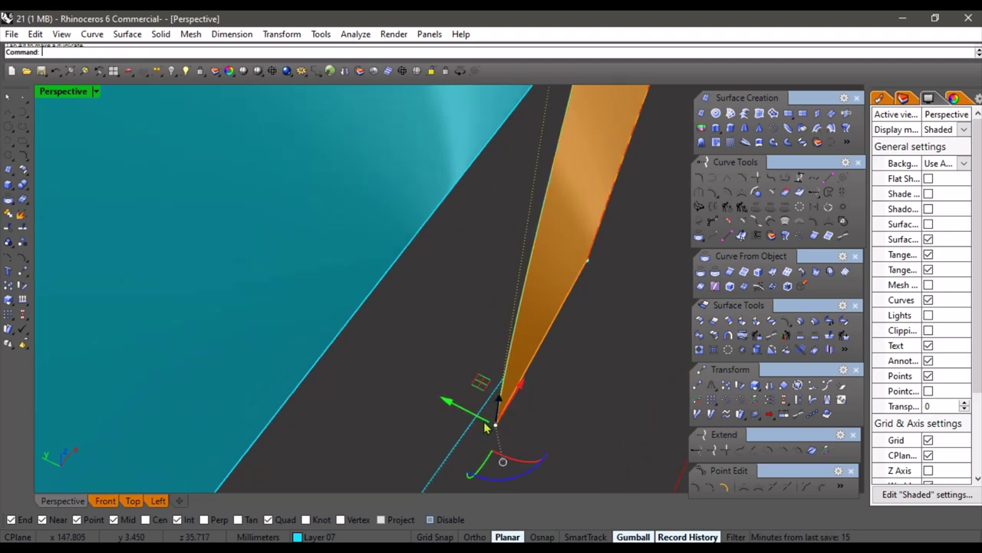
left_click(22, 271)
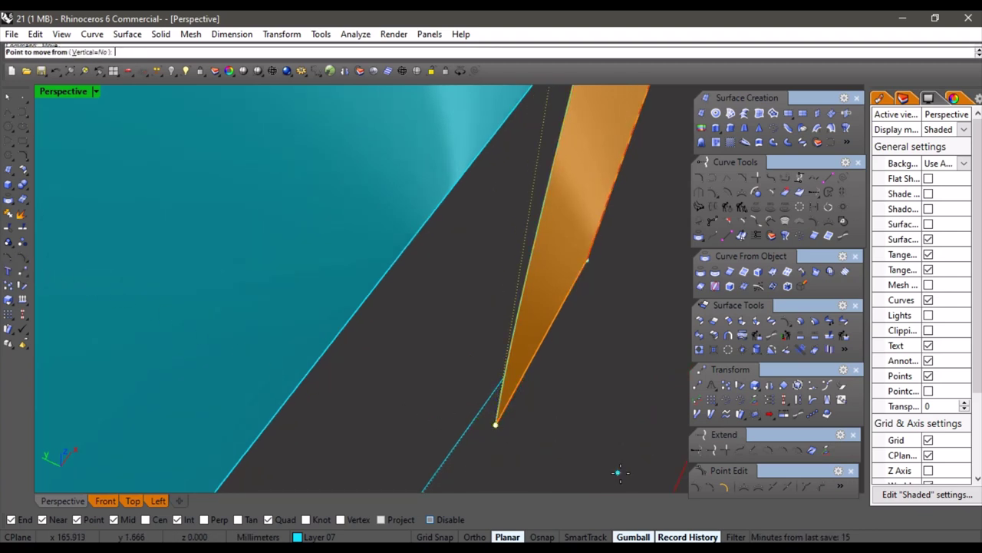
left_click(495, 424)
left_click(478, 416)
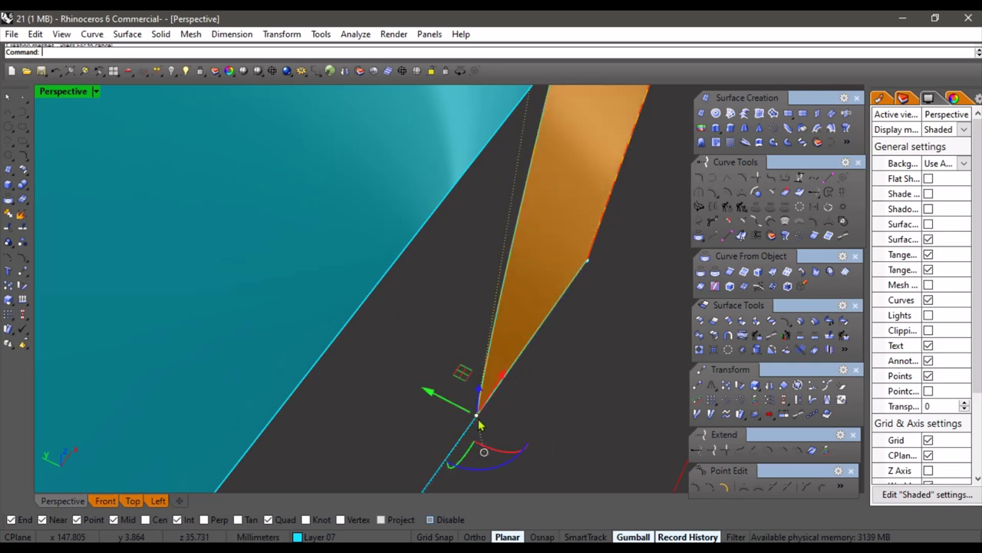
Fine-tune the control point position where the rear arch's lower end meets the lower-edge curve
scroll(568, 378, "down", 5)
right_click_drag(559, 347, 561, 326)
left_click(576, 313)
left_click_drag(536, 293, 531, 288)
left_click(588, 426)
scroll(568, 329, "down", 10)
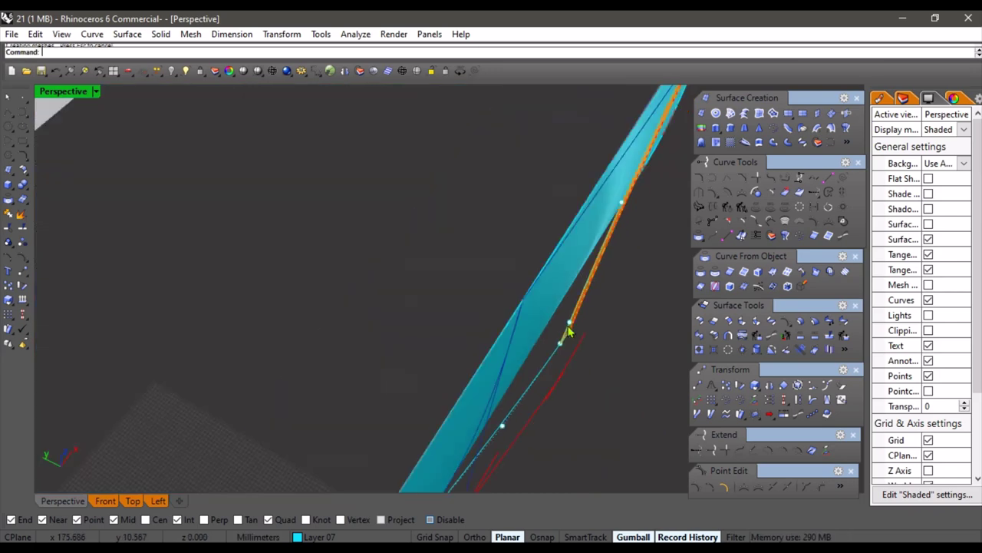
right_click_drag(568, 328, 464, 283)
scroll(464, 291, "up", 3)
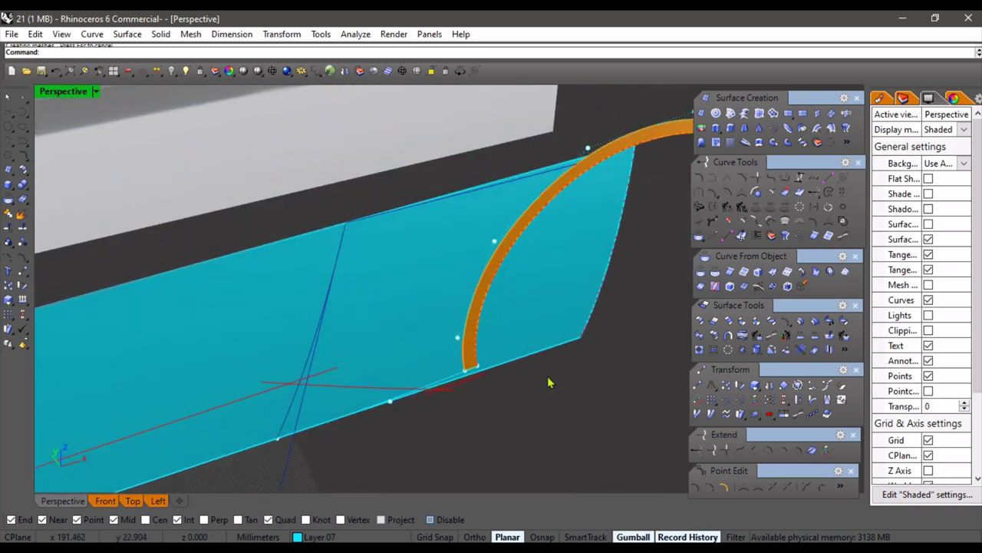
Create the rear panel on Layer 06 as a network surface from its upper, lower, front and arch curves with position edge matching
left_click(336, 537)
left_click(330, 439)
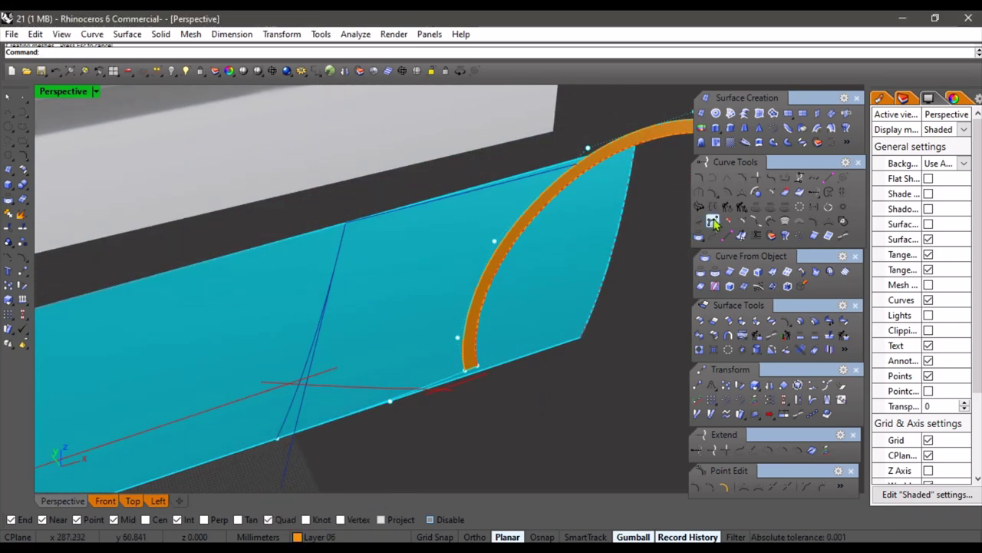
right_click_drag(551, 277, 449, 379)
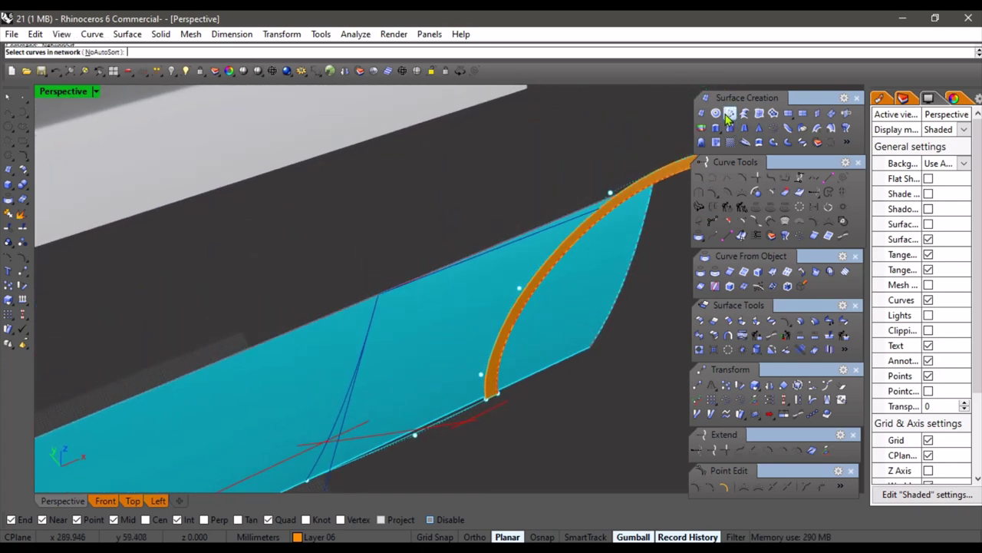
left_click(518, 297)
left_click(553, 334)
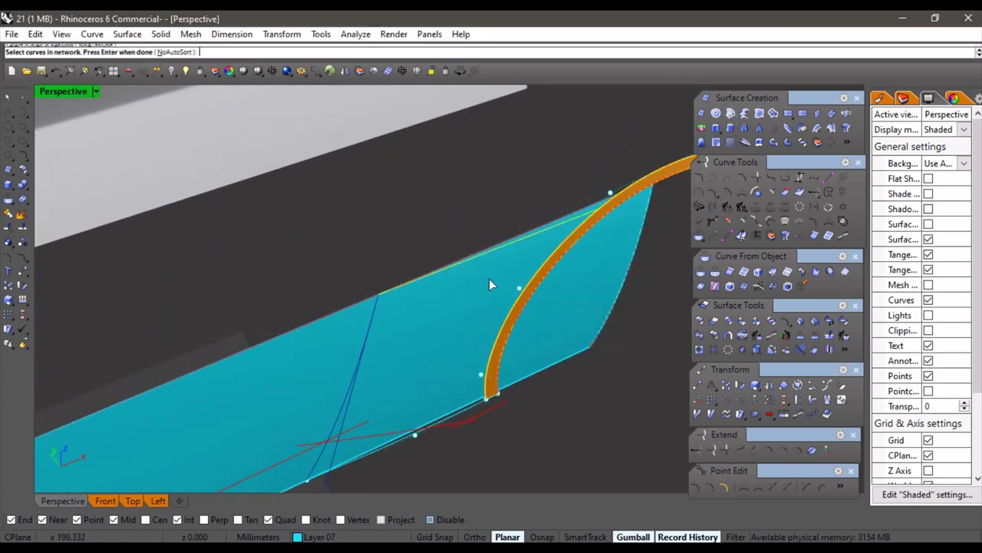
scroll(350, 399, "down", 3)
right_click_drag(350, 400, 407, 314, "shift")
scroll(383, 319, "up", 4)
left_click(386, 339)
right_click_drag(505, 330, 557, 338)
scroll(558, 350, "down", 5)
right_click(540, 348)
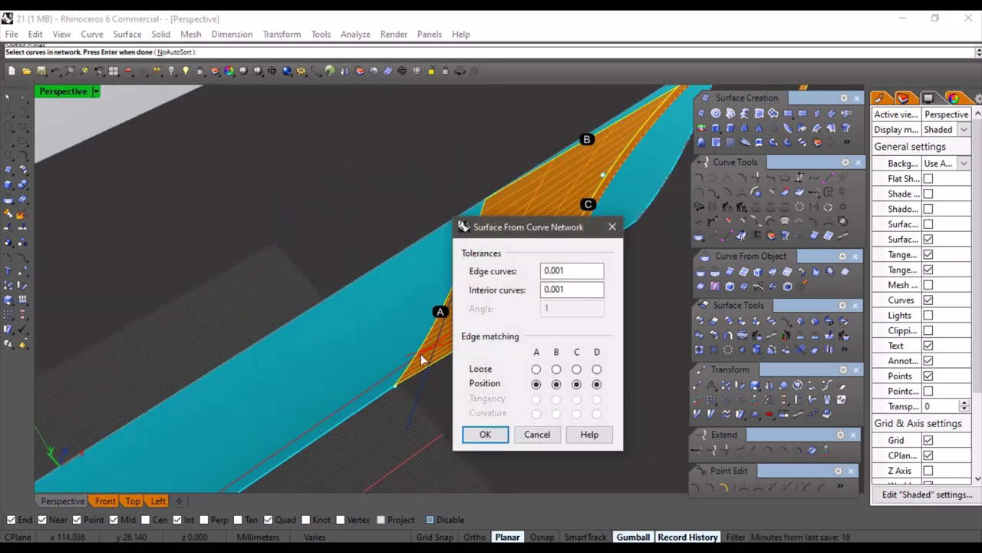
right_click_drag(423, 358, 414, 284)
key("Return")
Inspect the new rear panel and its edges in a shaded preview without curves
scroll(336, 281, "down", 3)
scroll(414, 284, "up", 3)
left_click(244, 71)
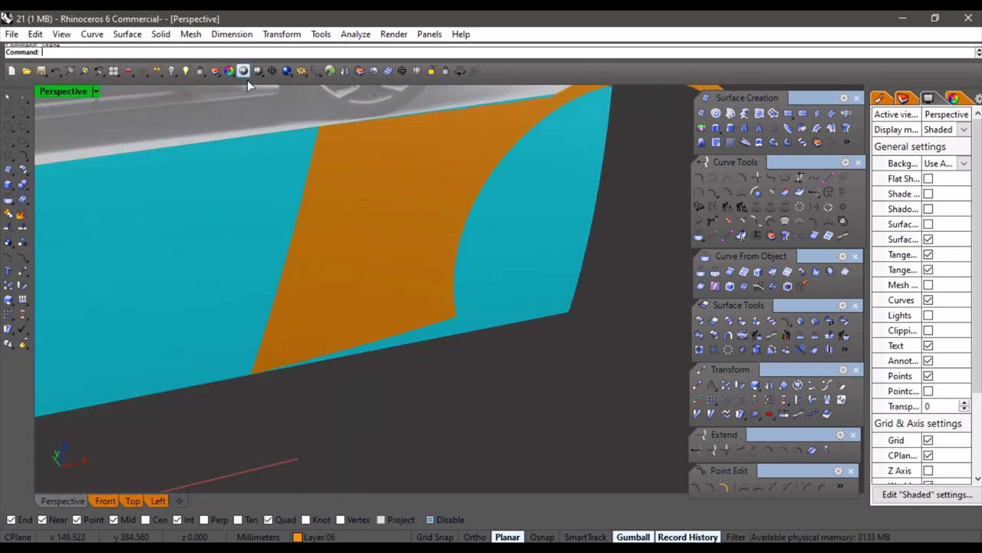
scroll(384, 223, "down", 3)
right_click_drag(387, 226, 401, 325)
scroll(455, 313, "up", 5)
key("Escape")
scroll(381, 284, "down", 6)
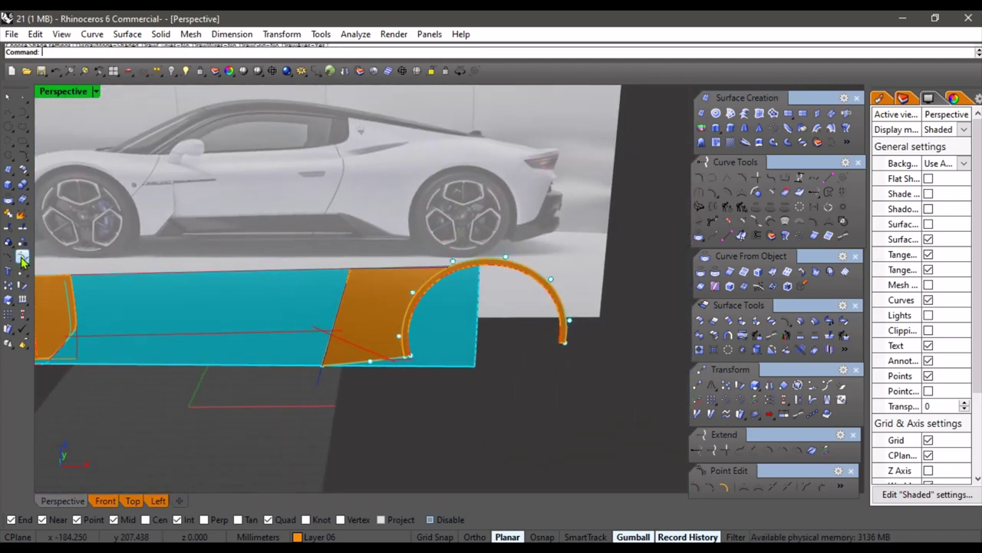
Turn off the curve control points and save the model
right_click(22, 261)
scroll(343, 360, "down", 3)
mouse_move(342, 360)
right_mouse_down()
mouse_move(468, 395)
mouse_move(404, 358)
mouse_move(343, 369)
right_mouse_up()
key("ctrl+s")
In the Front view, shift the rear panel's slanted front boundary curve along X to pass through the intersection of the red sill lines
scroll(461, 393, "up", 3)
left_click(106, 501)
scroll(307, 378, "down", 8)
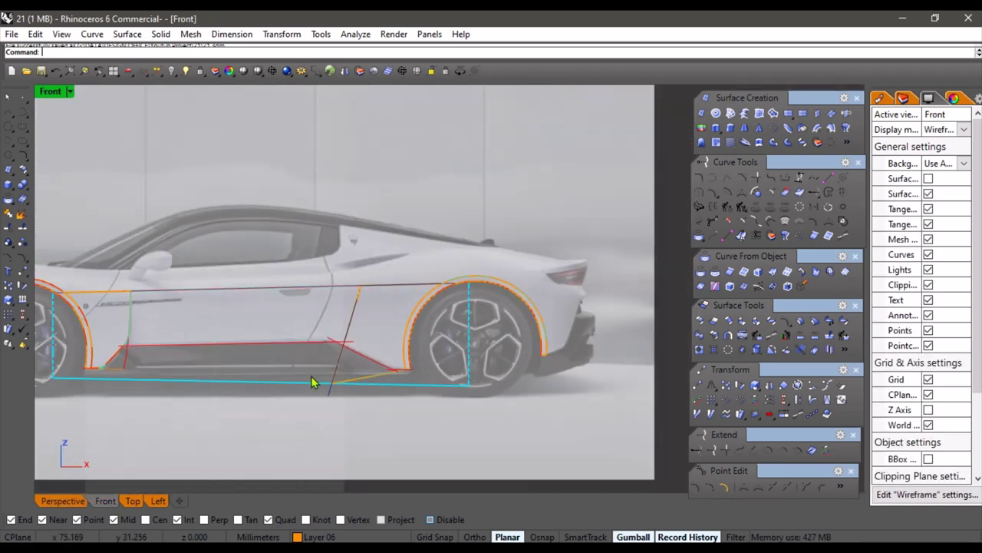
right_click_drag(264, 394, 408, 367)
scroll(272, 313, "up", 8)
scroll(276, 326, "down", 4)
right_click_drag(495, 404, 317, 431)
scroll(424, 354, "up", 6)
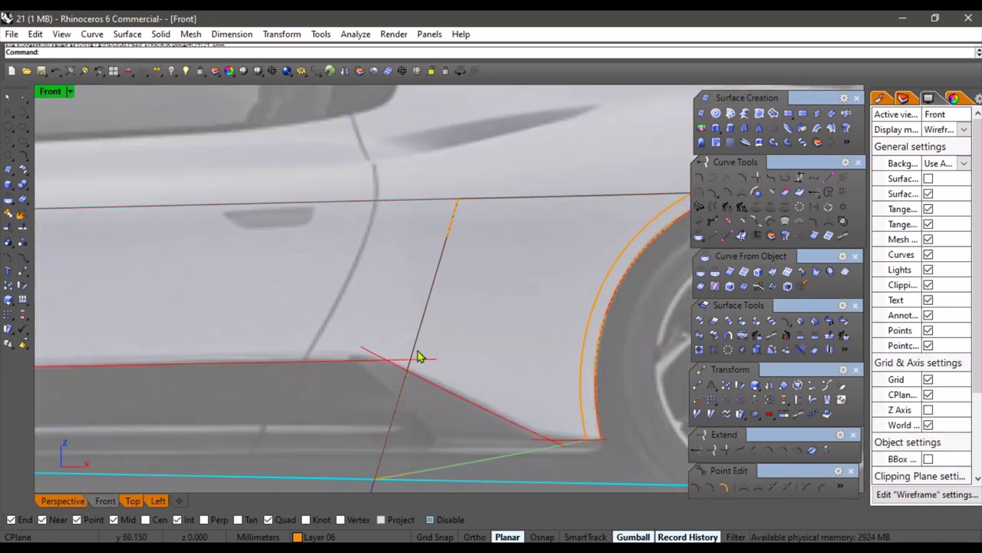
right_click_drag(411, 374, 424, 286)
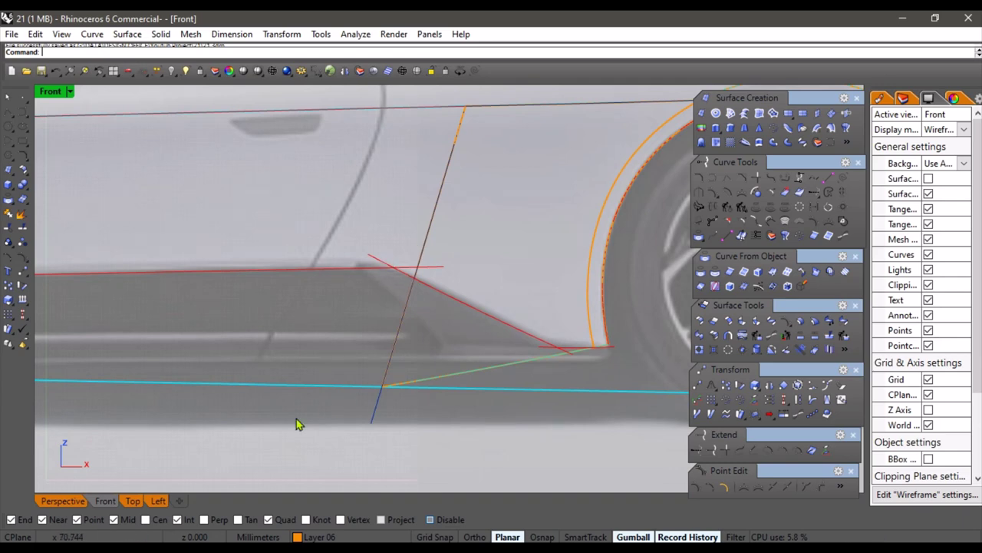
left_click(377, 422)
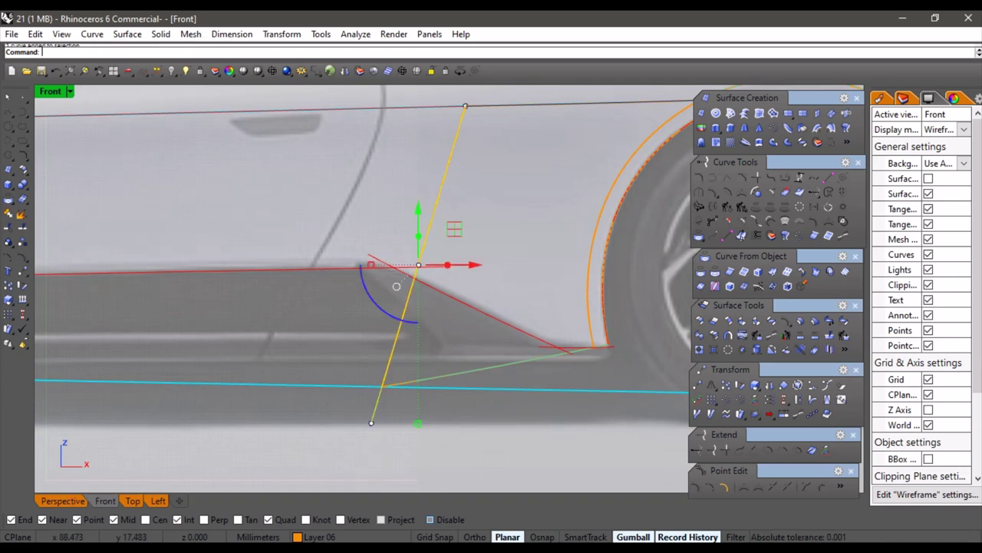
scroll(415, 407, "down", 3)
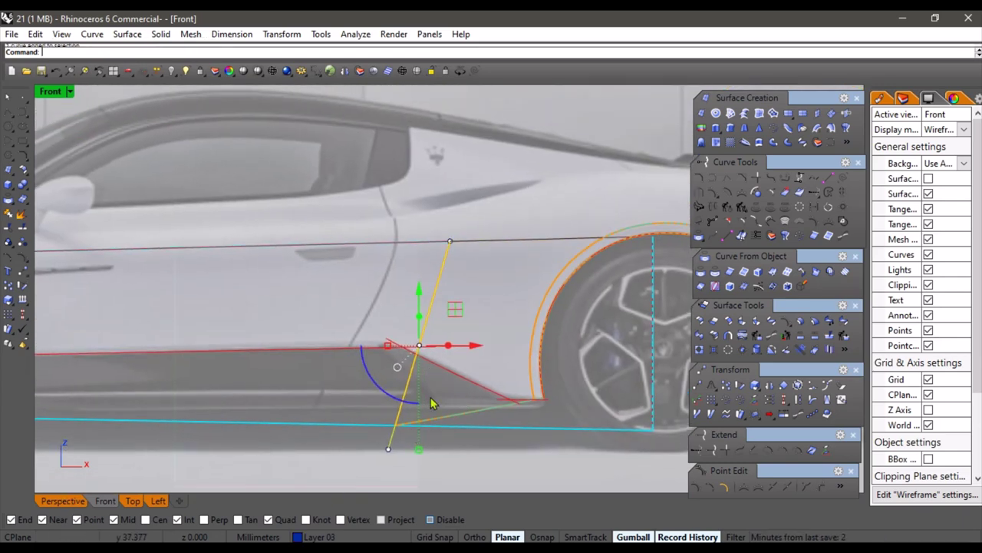
scroll(431, 402, "up", 4)
left_click_drag(445, 351, 416, 358)
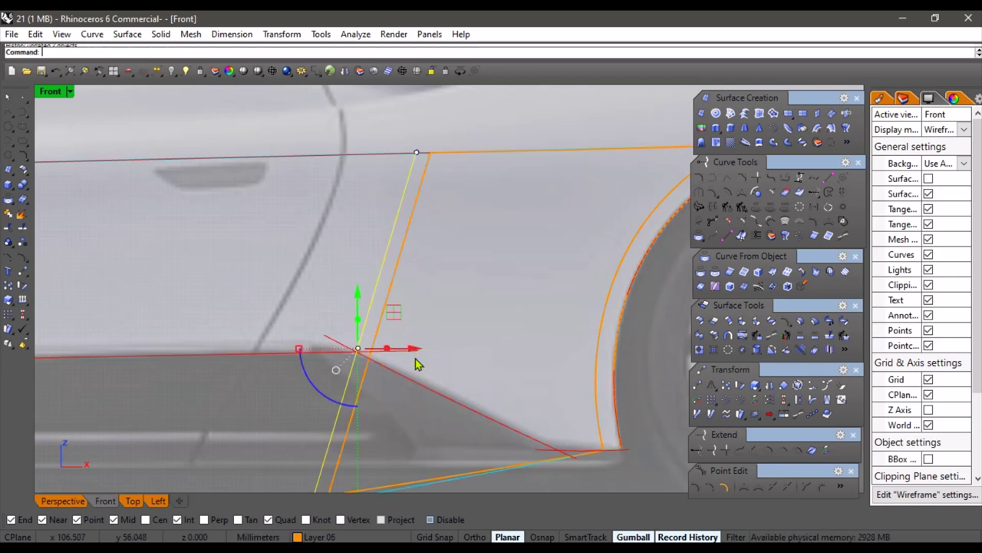
Move the front end point of the rear panel's lower-edge curve to where the shifted boundary curve meets the lower body edge
scroll(402, 314, "down", 4)
left_click(69, 504)
right_click_drag(314, 307, 428, 324)
left_click(428, 325)
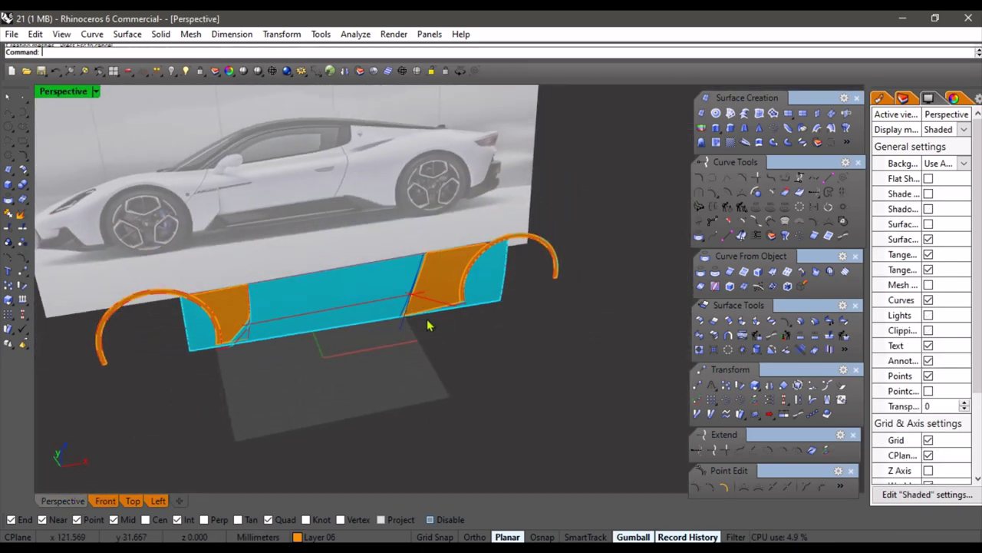
scroll(401, 346, "up", 10)
left_click(399, 354)
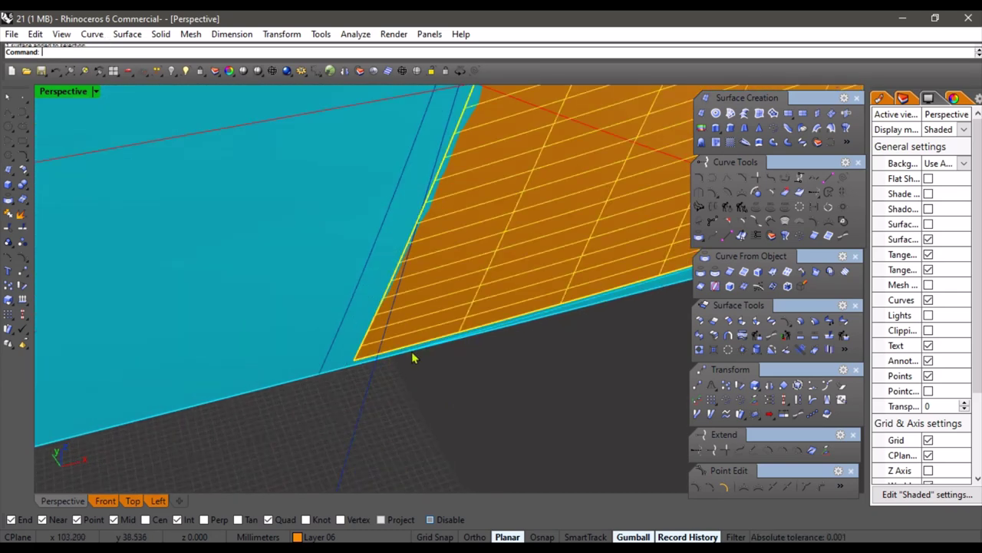
left_click(495, 346)
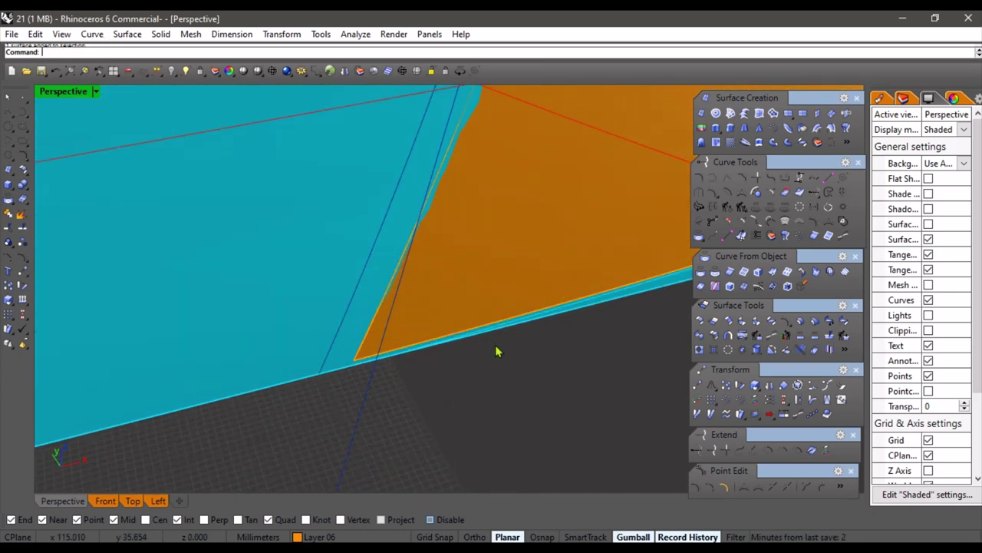
scroll(493, 338, "up", 5)
scroll(419, 370, "down", 2)
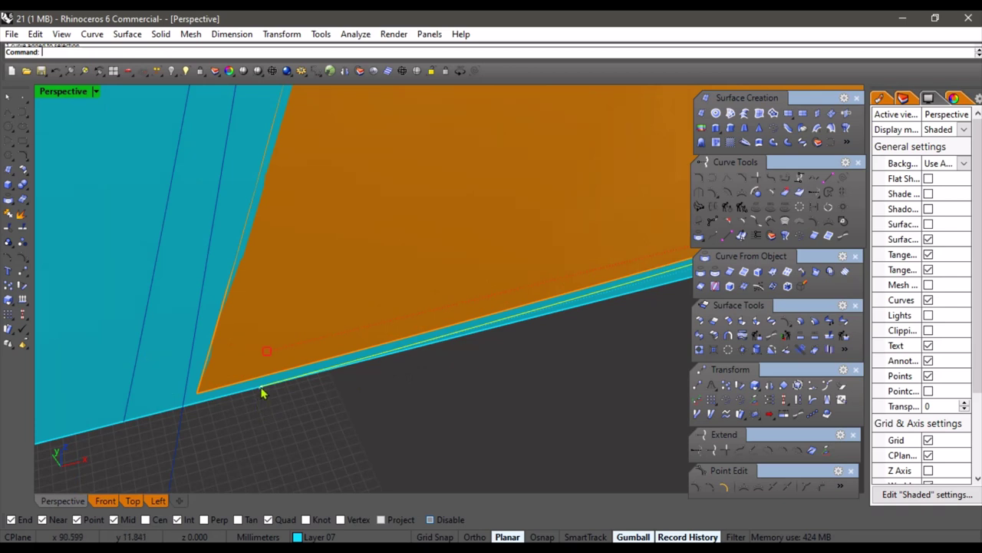
left_click(261, 393)
left_click(306, 428)
left_click_drag(260, 388, 124, 421)
scroll(343, 356, "down", 12)
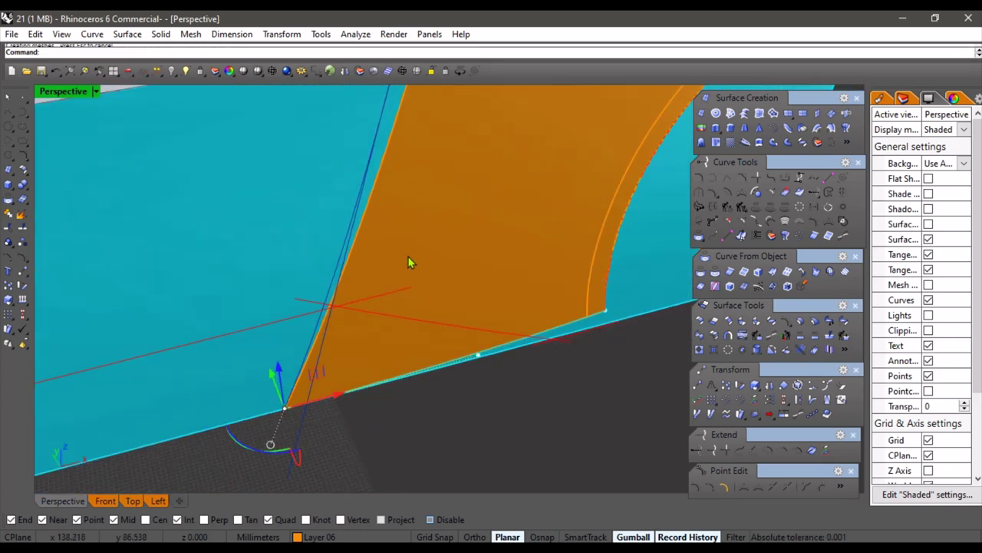
Move the front end control point of the rear panel's upper-edge curve onto the shifted boundary curve
right_click_drag(407, 256, 384, 309, "shift")
scroll(333, 255, "up", 2)
right_click_drag(335, 261, 440, 259)
left_click(449, 249)
left_click(490, 287)
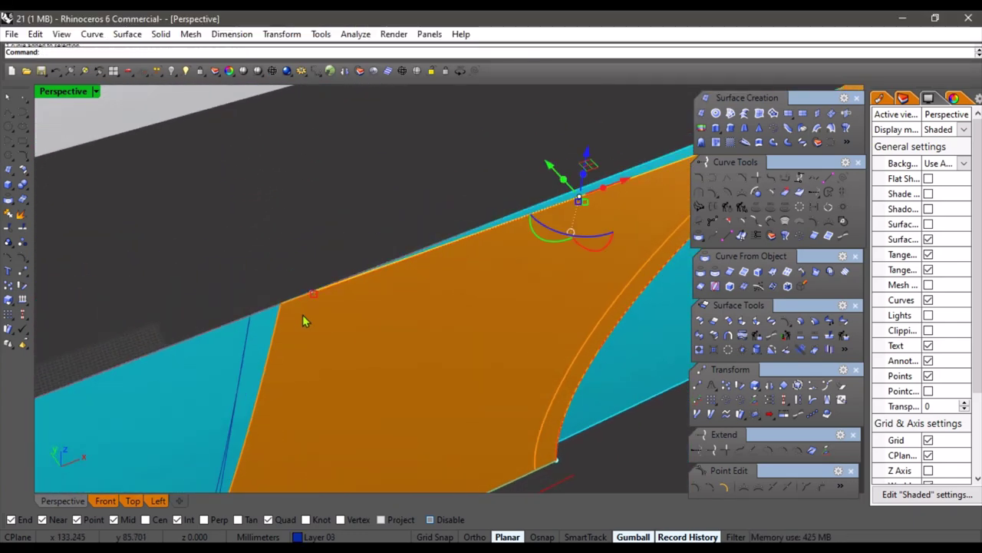
key("F10")
left_click_drag(295, 272, 238, 318)
scroll(301, 300, "up", 1)
scroll(330, 219, "down", 7)
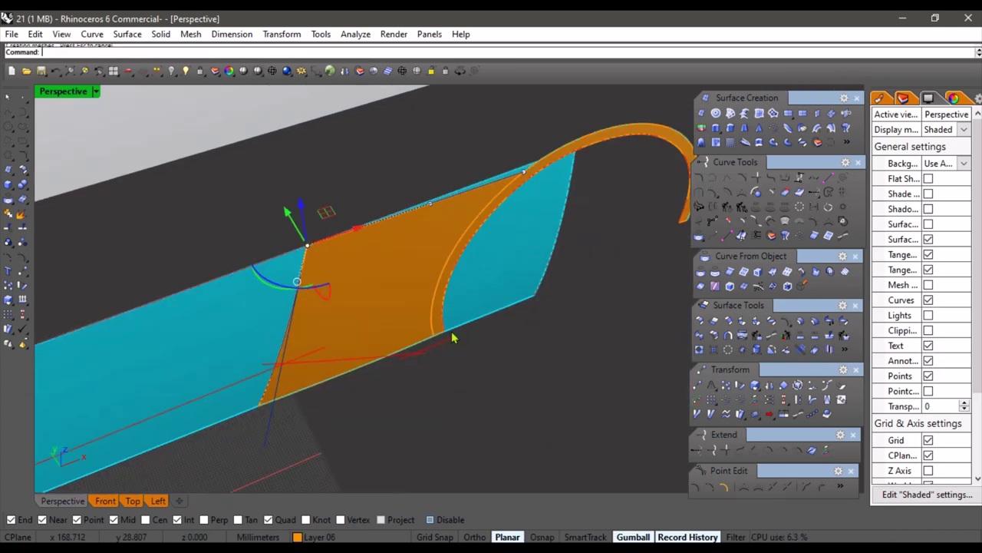
right_click_drag(453, 338, 386, 304)
scroll(410, 294, "down", 3)
key("Escape")
key("Escape")
In the Front view, pull the long horizontal sill line's rear end point back to its intersection with the diagonal line
right_click_drag(397, 428, 462, 395)
right_click_drag(462, 396, 471, 429, "shift")
left_click(105, 500)
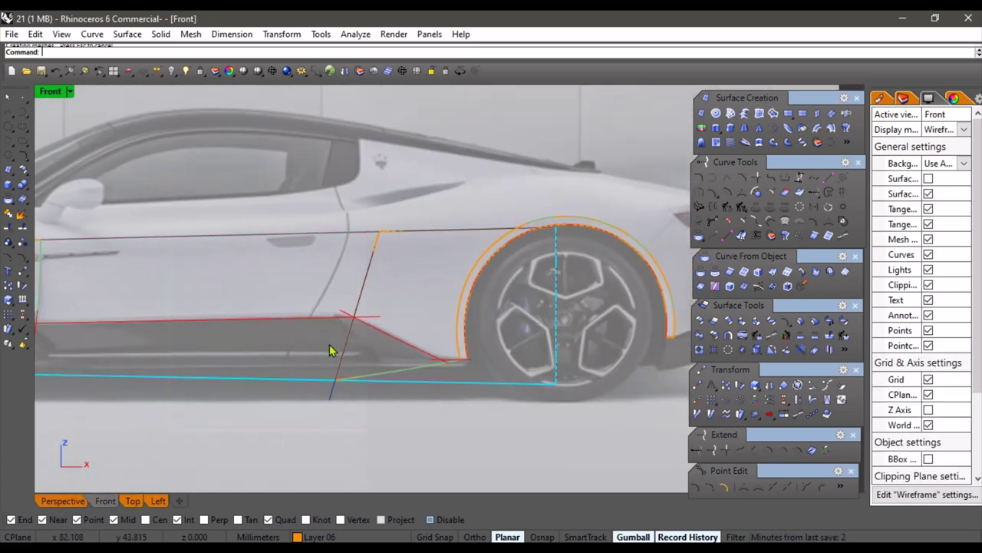
scroll(357, 314, "up", 10)
scroll(390, 314, "up", 2)
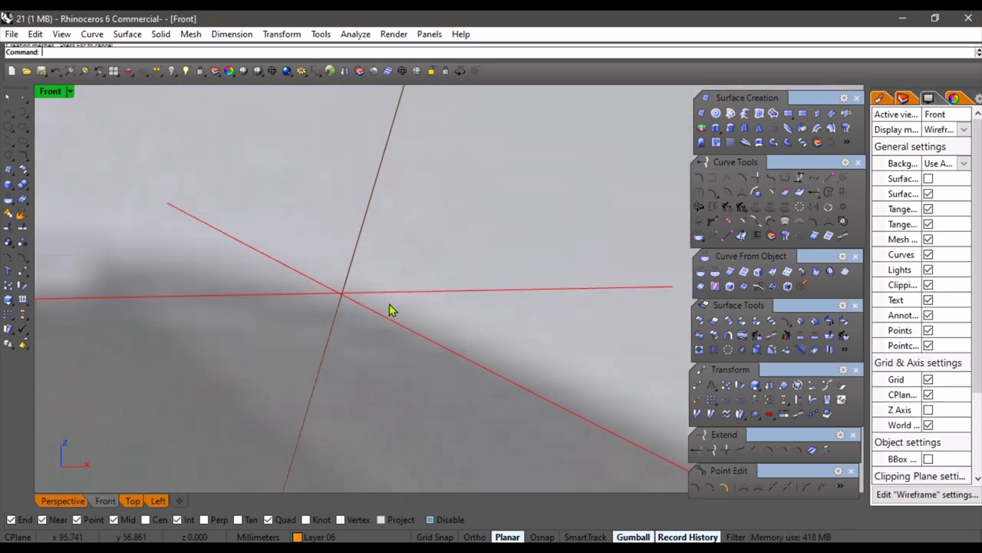
scroll(376, 291, "down", 2)
left_click(513, 288)
left_click(617, 287)
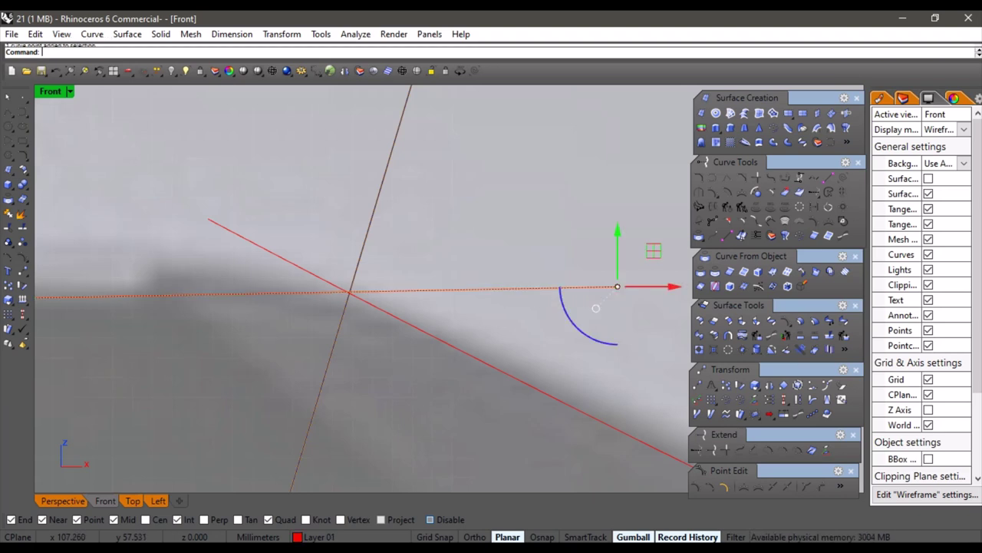
left_click_drag(620, 292, 350, 299)
Move the upper end point of the diagonal sill line onto the end of the long horizontal line
left_click(294, 265)
left_click(208, 219)
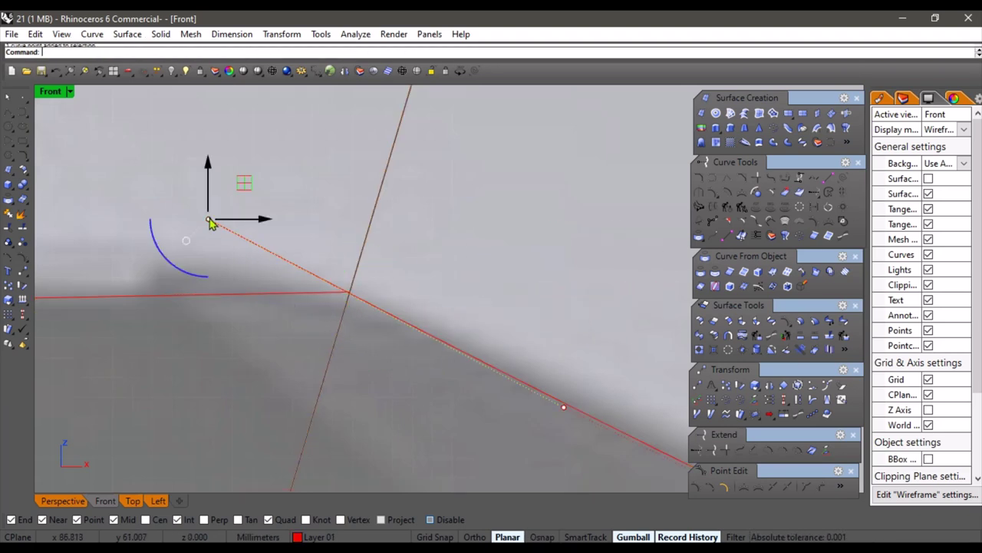
left_click_drag(210, 222, 350, 294)
Move the short horizontal sill curve so its rear end meets the lower end of the rear wheel arch edge
scroll(297, 253, "down", 15)
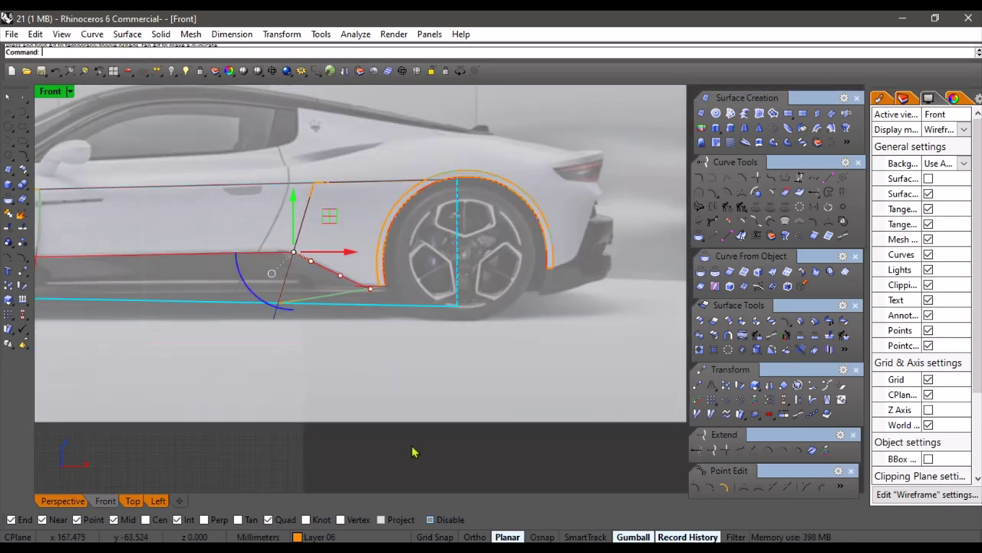
scroll(384, 288, "up", 6)
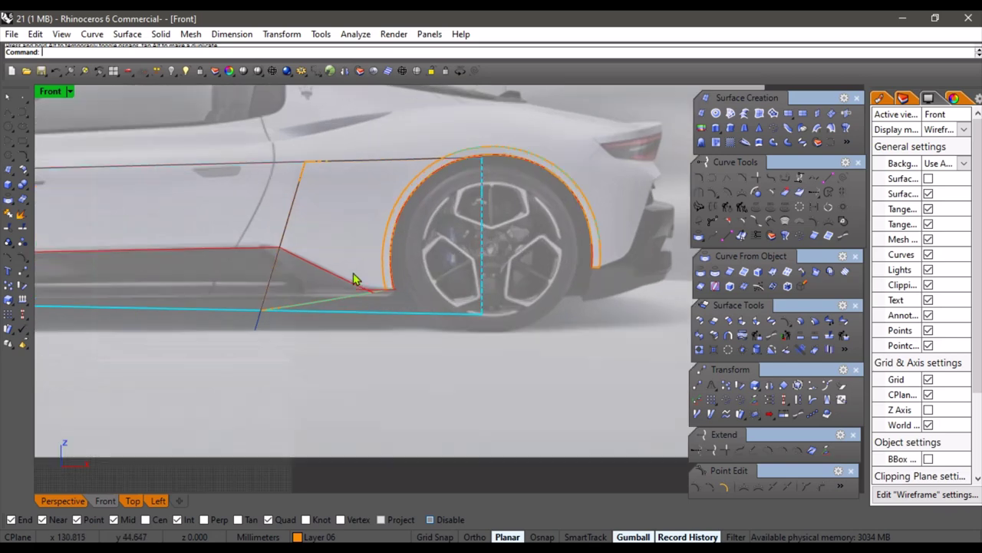
scroll(397, 285, "up", 3)
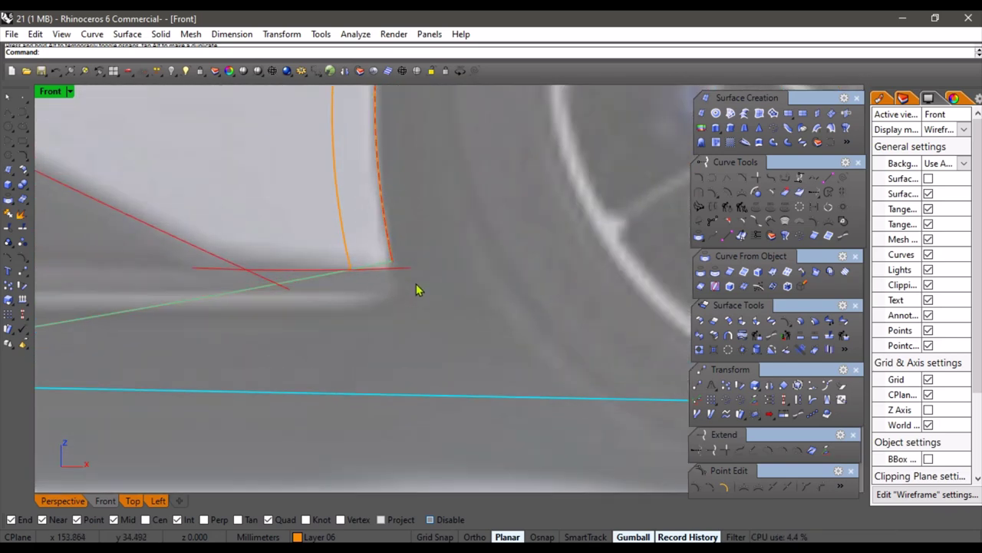
left_click(405, 273)
left_click(407, 269)
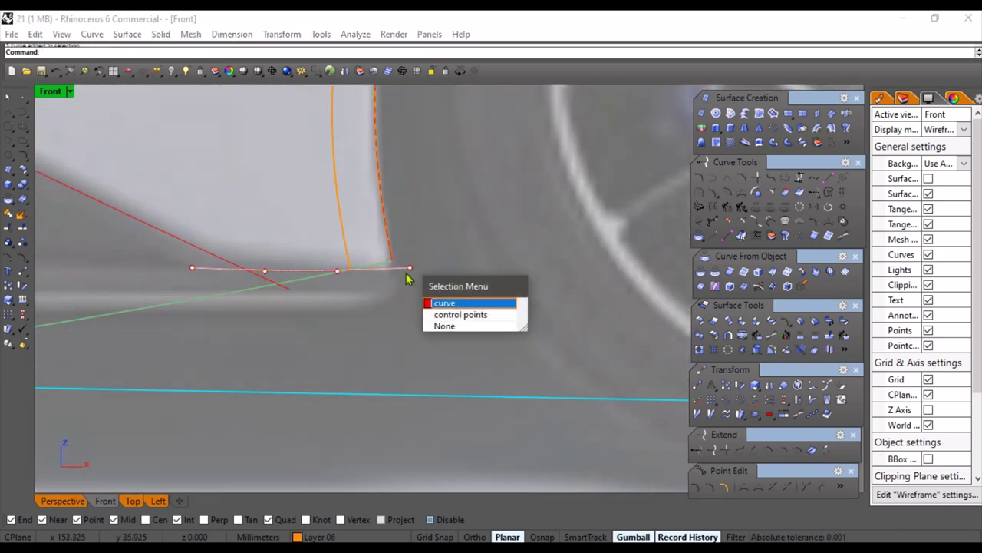
left_click(407, 269)
left_click(22, 271)
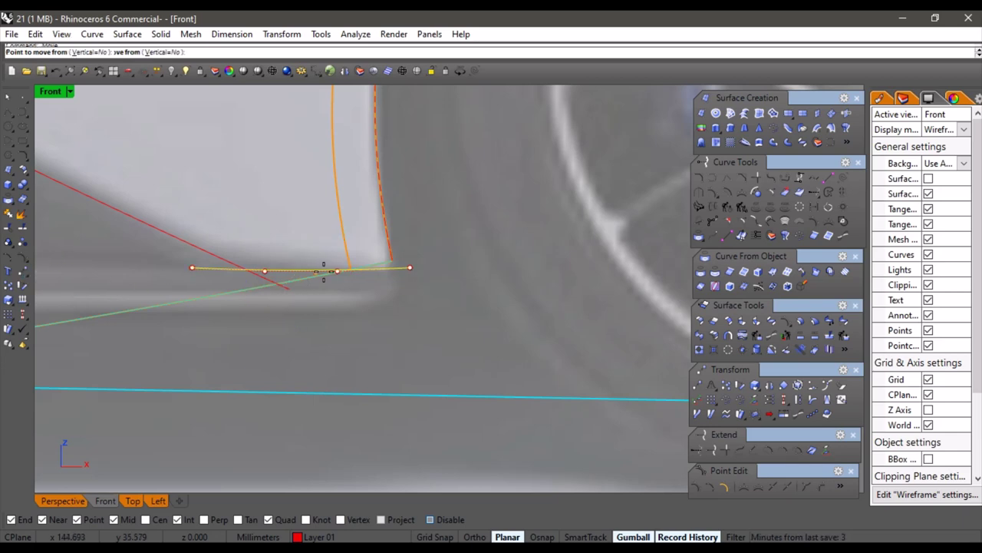
left_click(411, 269)
left_click(395, 265)
scroll(396, 303, "down", 8)
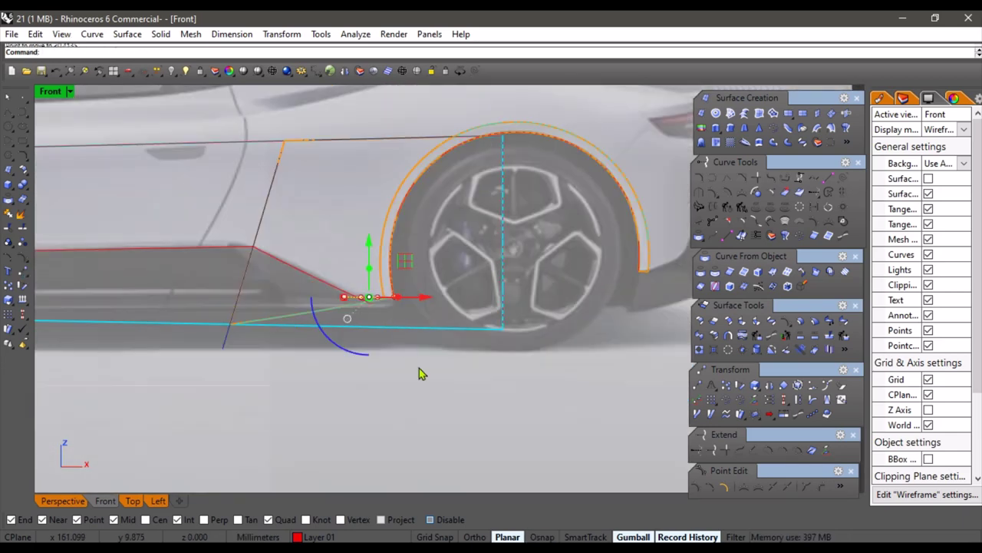
Pull the short sill curve's rear end control point horizontally rearward, past the rear edge of the body-side surface
scroll(379, 298, "up", 4)
left_click(371, 299)
scroll(393, 306, "up", 12)
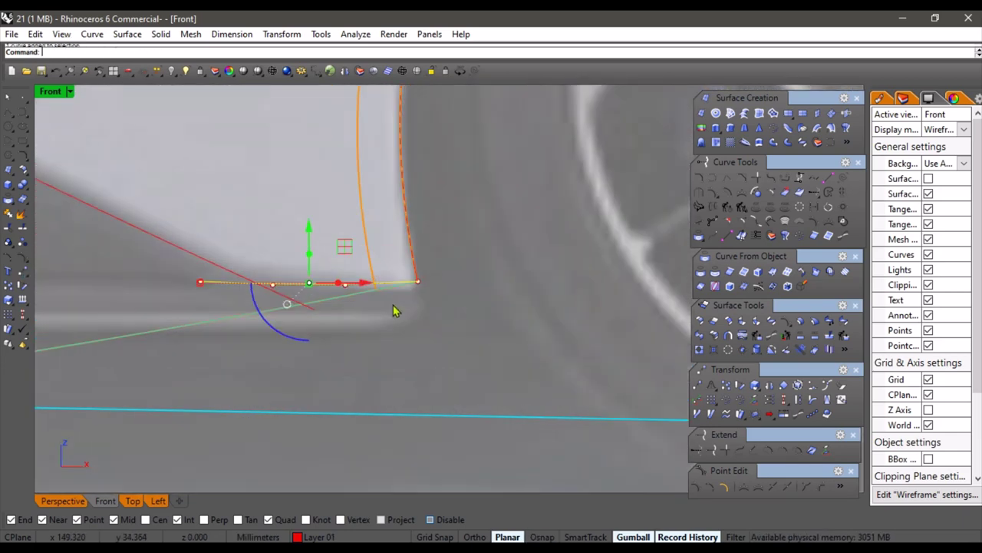
left_click(424, 277)
scroll(443, 286, "down", 16)
right_click_drag(463, 313, 377, 358)
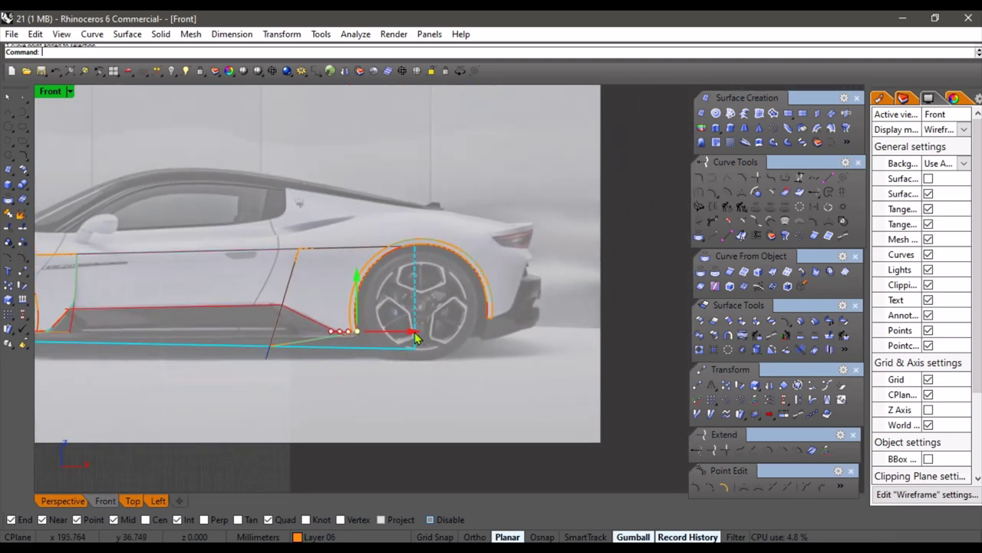
left_click_drag(420, 333, 494, 333)
left_click(489, 480)
Examine the sill lines and panel boundaries against the reference car between the front and rear wheel arches
right_click_drag(395, 437, 454, 432)
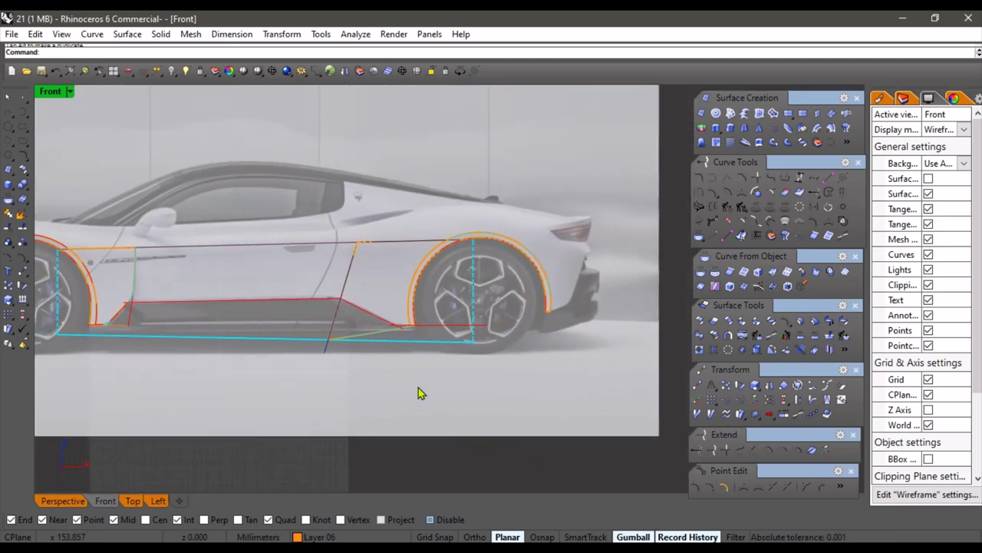
right_click_drag(391, 348, 427, 354)
scroll(374, 323, "up", 4)
scroll(403, 331, "down", 6)
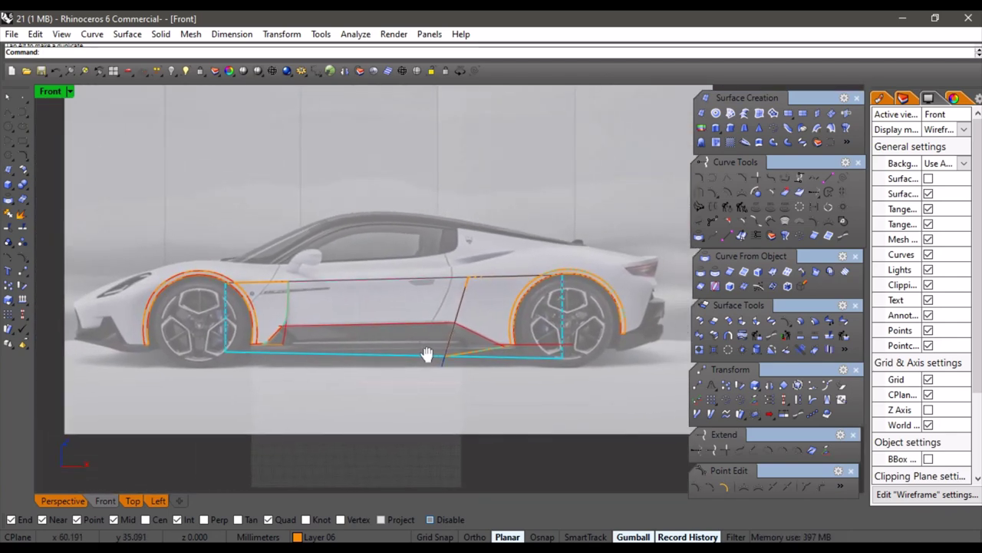
scroll(282, 367, "up", 6)
scroll(280, 330, "up", 4)
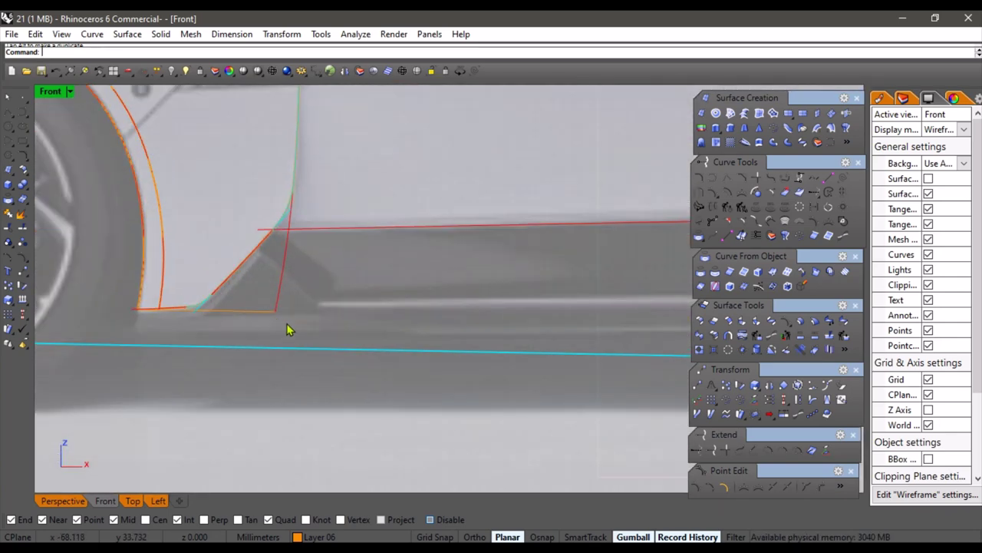
scroll(288, 329, "down", 4)
scroll(257, 334, "up", 2)
right_click_drag(274, 293, 246, 305)
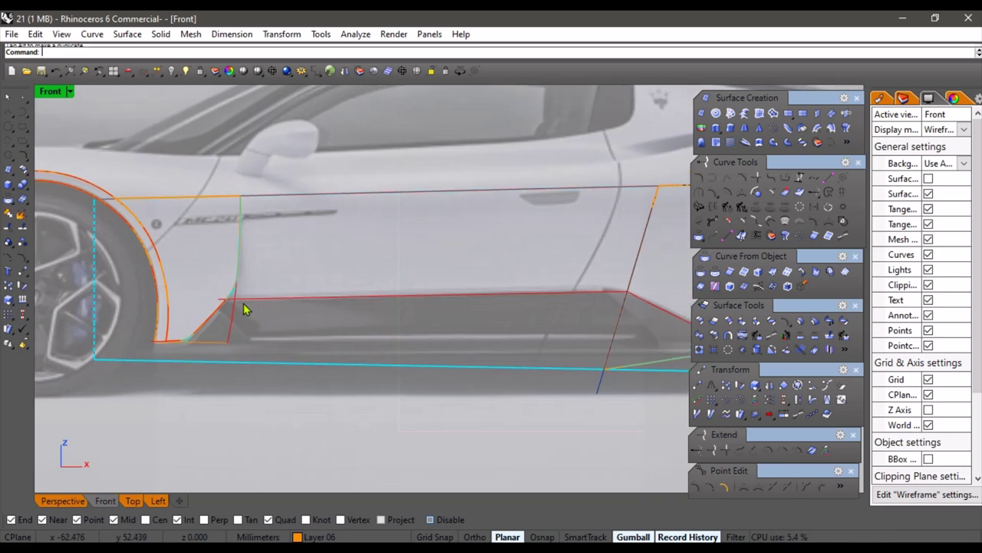
scroll(231, 300, "up", 11)
scroll(252, 327, "down", 8)
right_click_drag(378, 360, 305, 369)
scroll(305, 368, "down", 3)
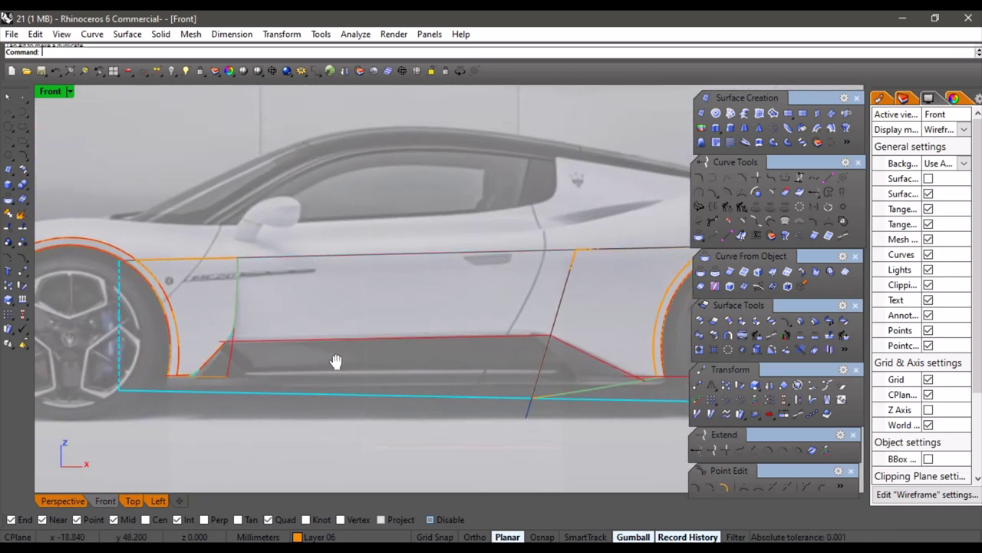
scroll(349, 365, "up", 1)
right_click_drag(461, 370, 441, 373)
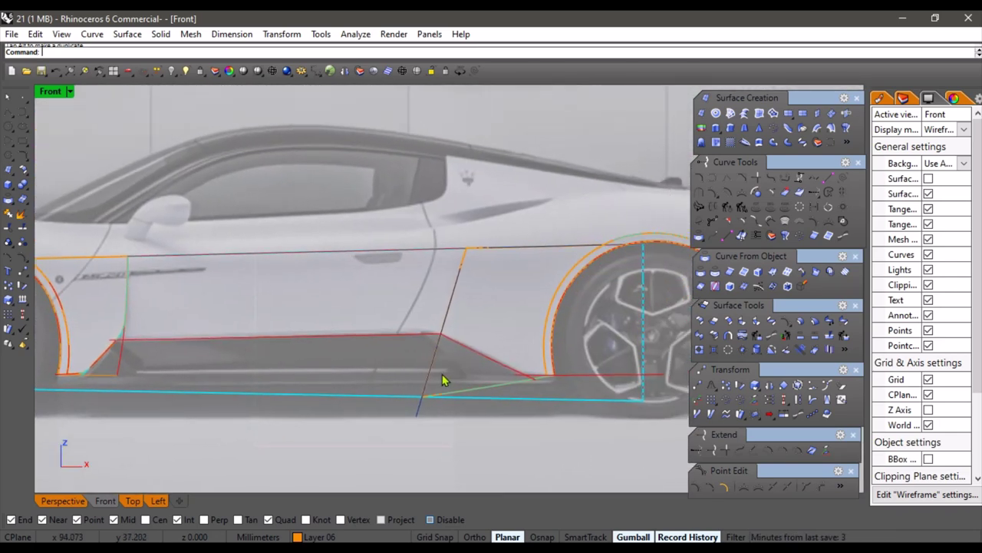
right_click_drag(320, 388, 466, 353)
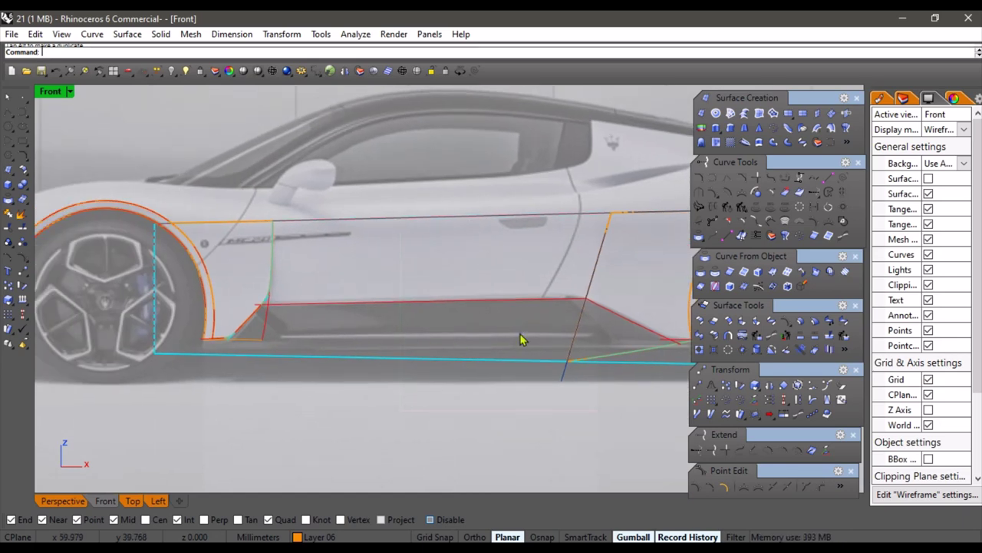
right_click_drag(519, 334, 352, 314)
right_click_drag(443, 328, 397, 331)
scroll(422, 369, "down", 4)
right_click_drag(422, 441, 476, 430)
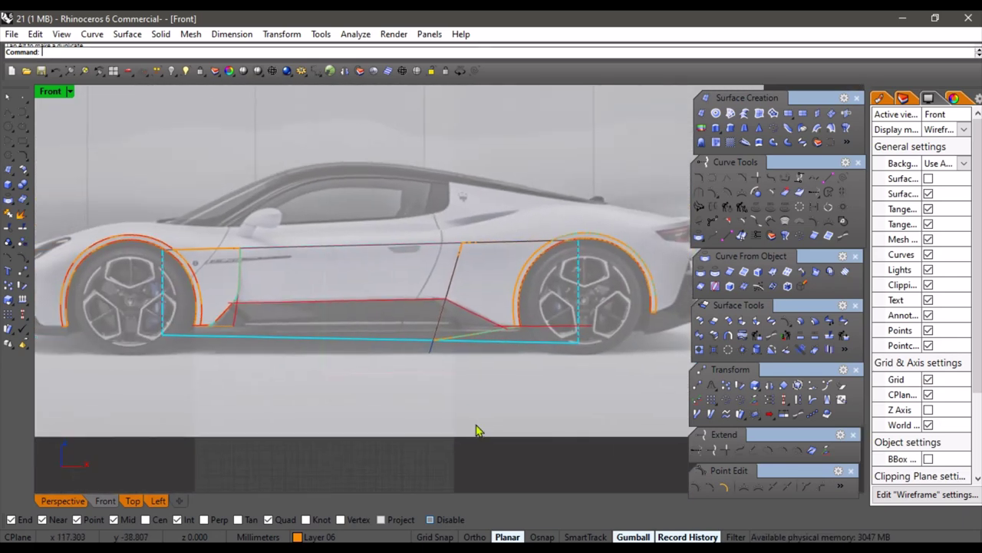
Try to split the body-side surface with the short rear, diagonal and long horizontal sill lines
scroll(257, 324, "up", 2)
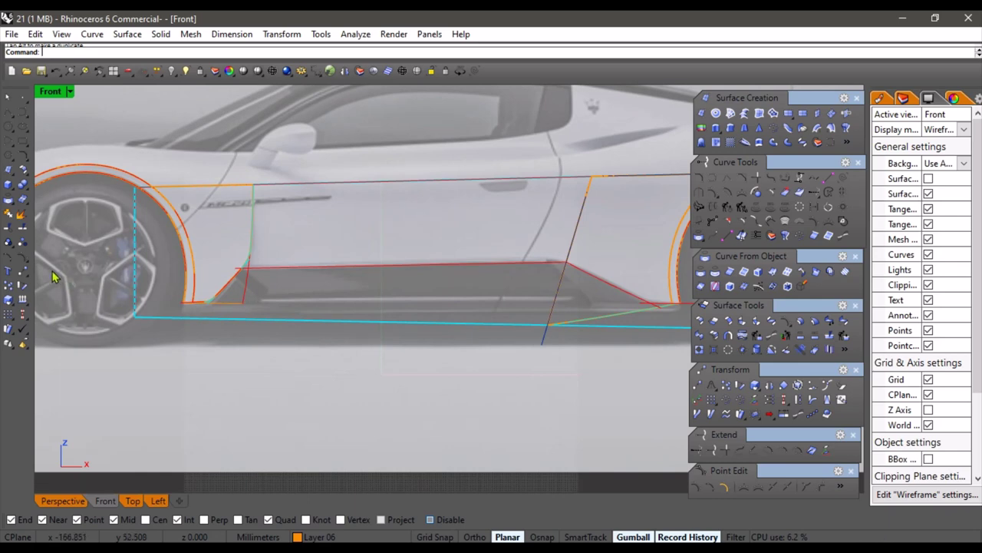
left_click(21, 243)
right_click_drag(388, 336, 367, 360)
left_click(342, 348)
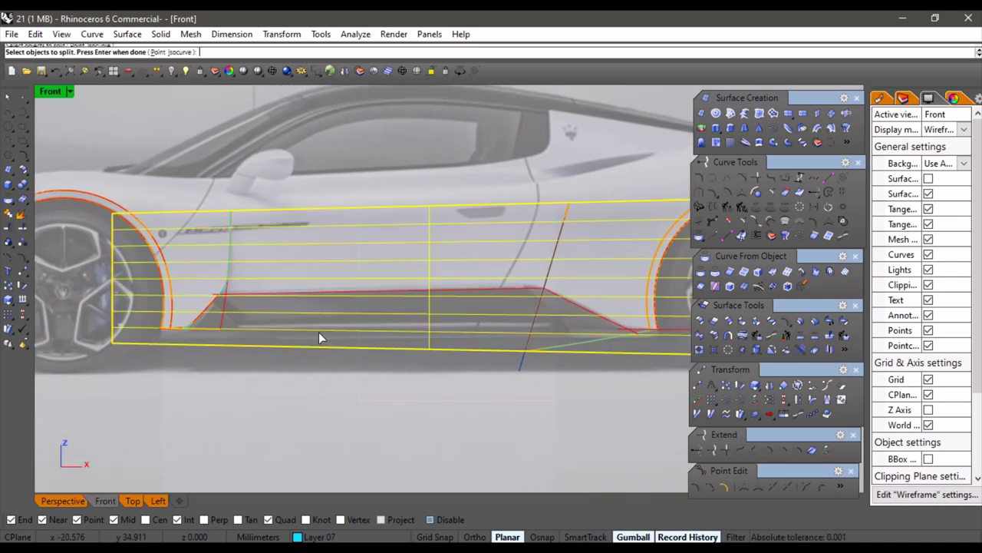
right_click(317, 330)
scroll(247, 305, "up", 6)
scroll(225, 284, "up", 2)
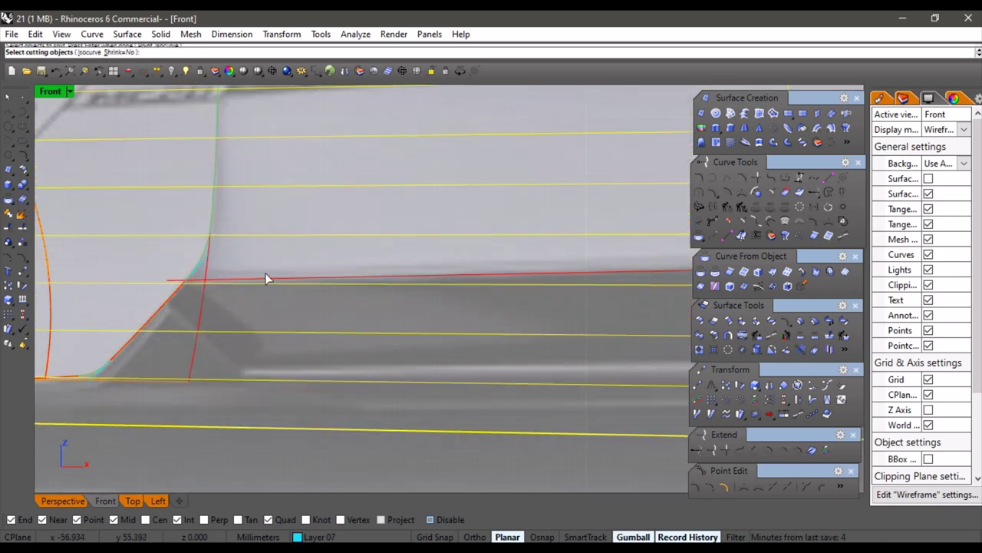
scroll(257, 311, "down", 4)
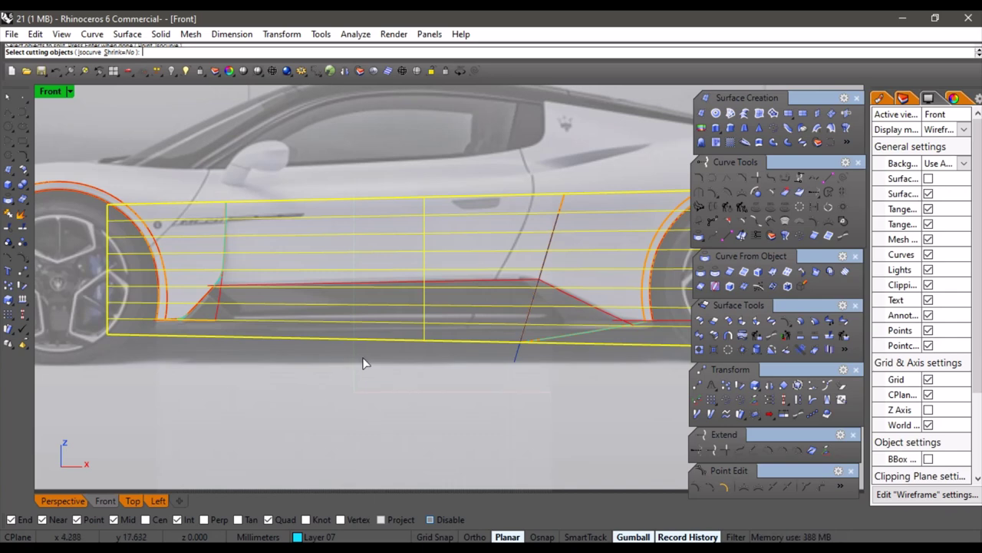
right_click_drag(470, 328, 337, 329)
right_click_drag(502, 383, 474, 389)
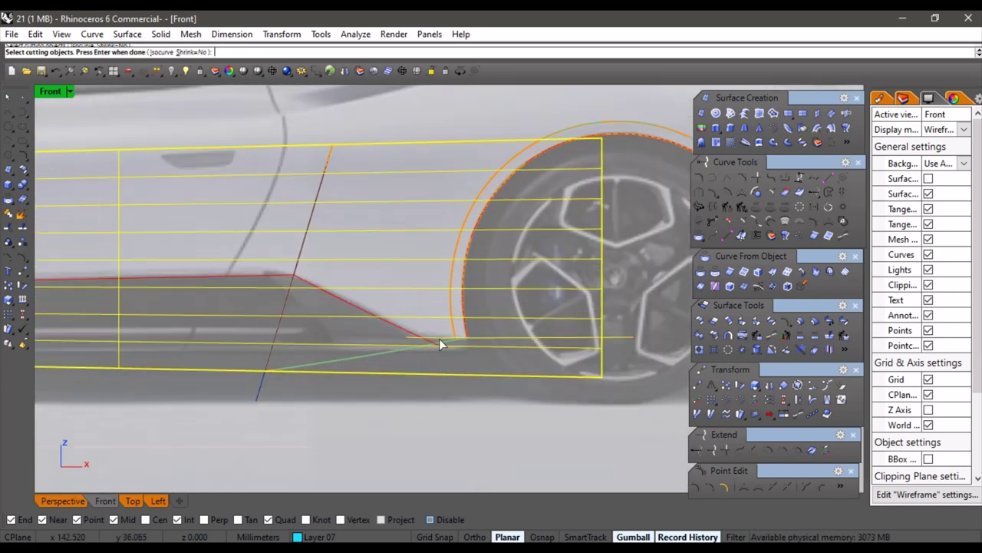
left_click(392, 321)
scroll(392, 322, "down", 2)
right_click_drag(355, 323, 443, 327)
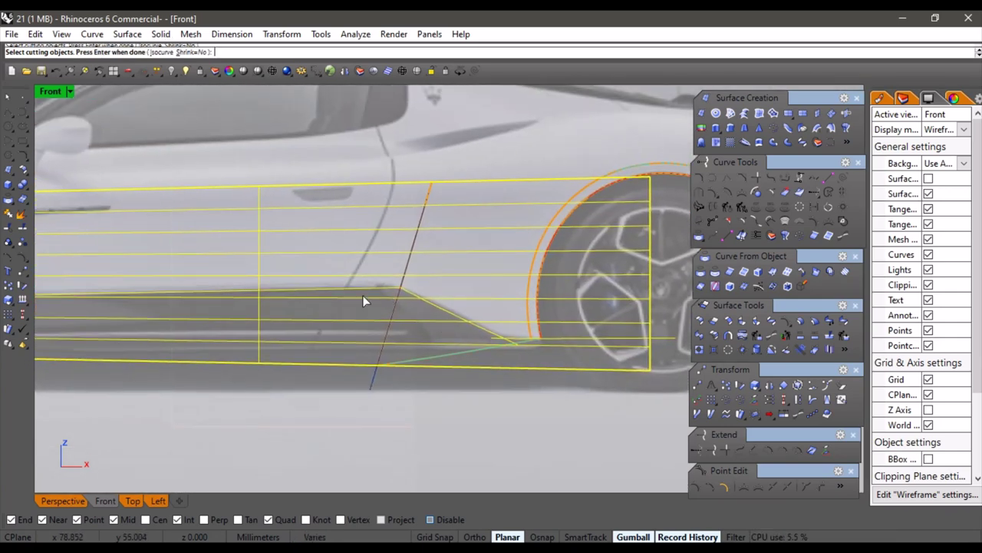
scroll(362, 295, "down", 8)
scroll(317, 305, "up", 6)
right_click_drag(194, 310, 275, 292)
scroll(274, 291, "up", 4)
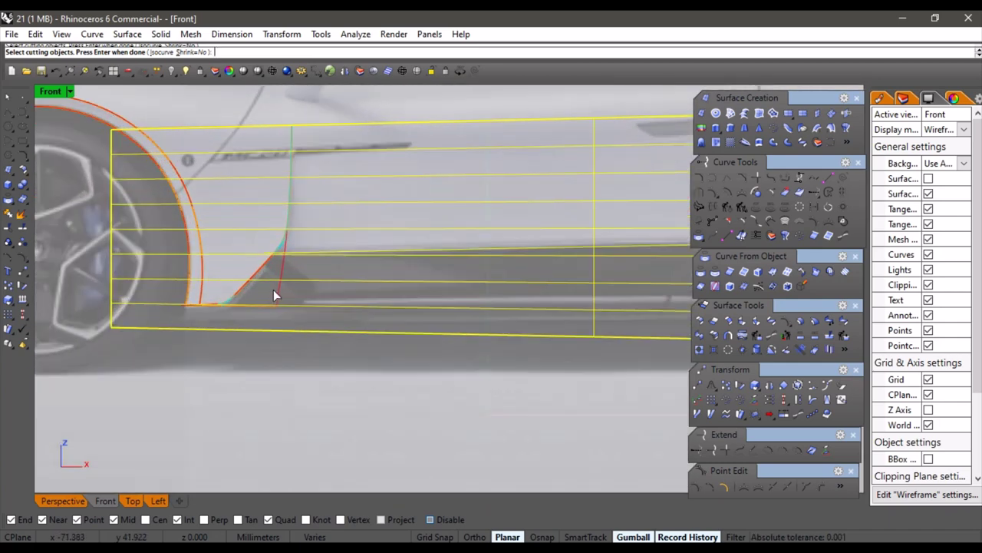
right_click(275, 295)
scroll(287, 308, "down", 6)
right_click_drag(536, 341, 407, 397)
scroll(388, 374, "up", 2)
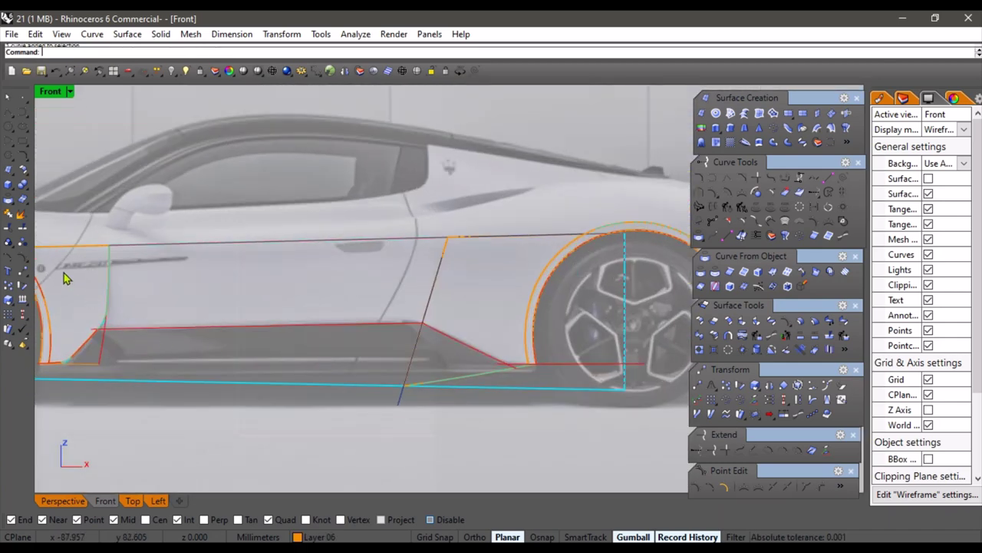
Split the body-side surface along the slanted rear panel boundary curve and delete the part behind it
left_click(322, 380)
right_click(359, 385)
left_click(393, 399)
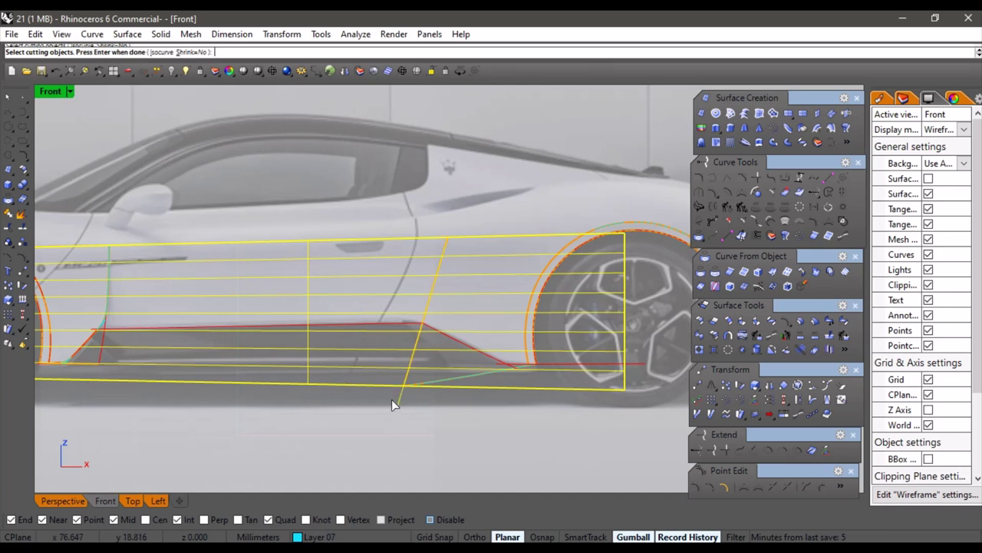
right_click(394, 399)
left_click(496, 395)
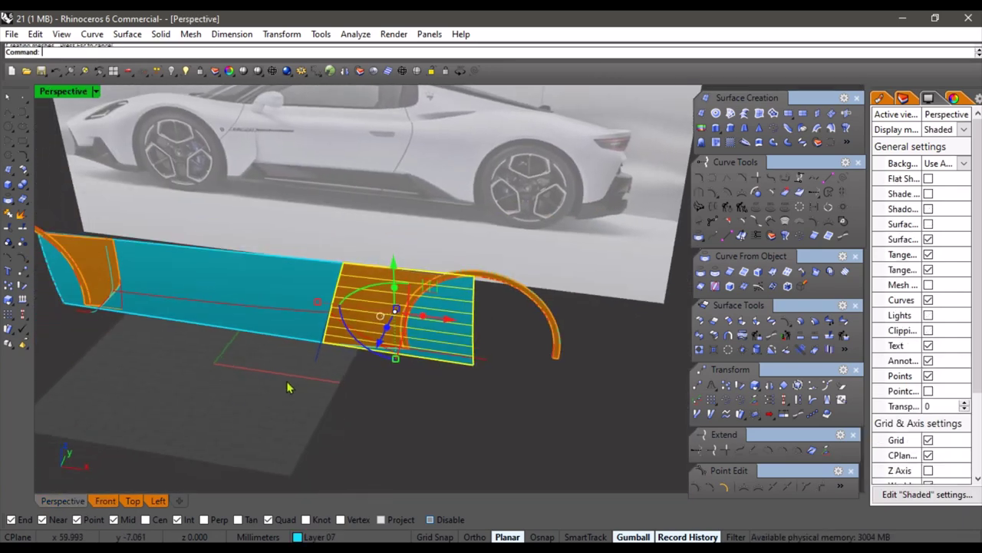
key("Delete")
right_click_drag(306, 394, 405, 361)
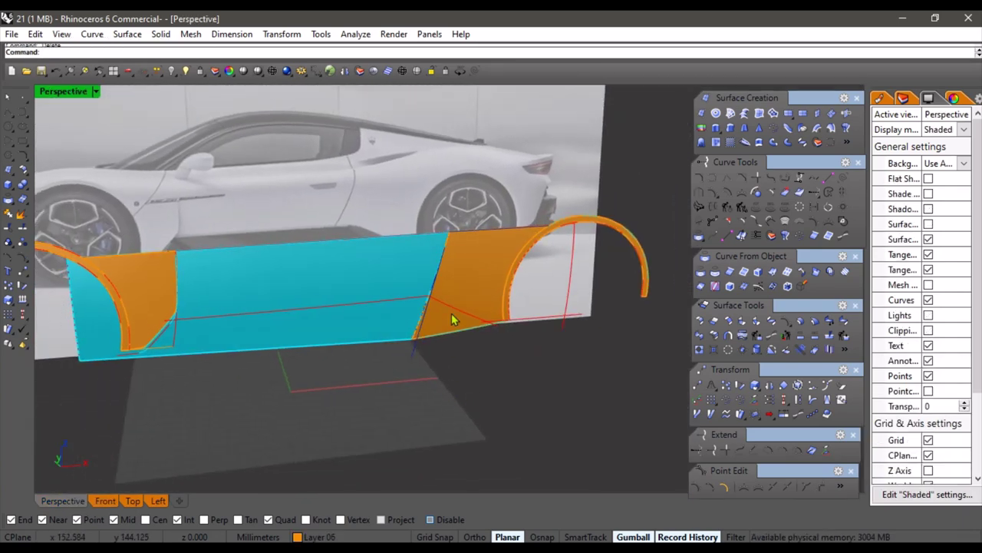
right_click_drag(451, 319, 204, 435)
In the Front view, try to split the remaining side surface with the long sill line and the front panel's rear boundary curves
left_click(97, 503)
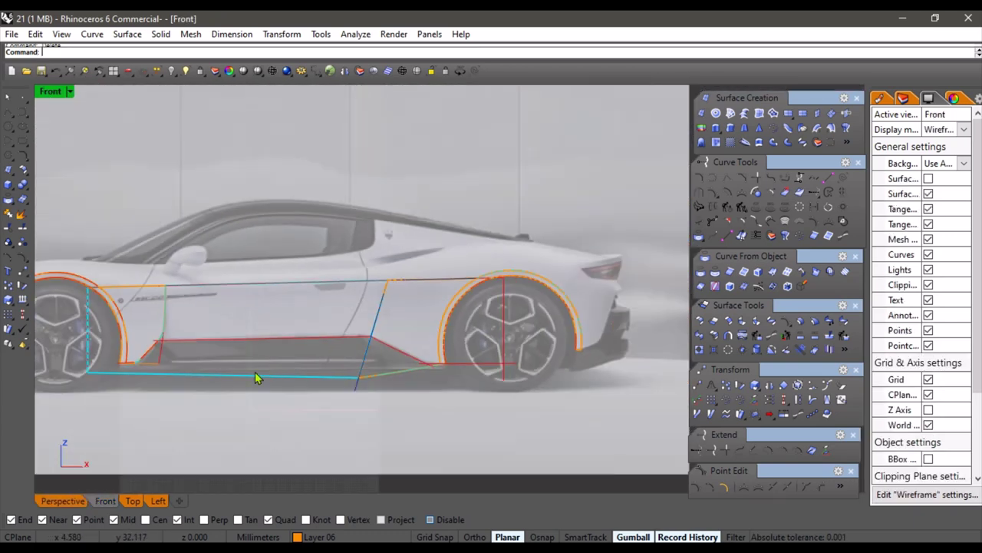
right_click_drag(256, 377, 348, 329)
scroll(430, 329, "up", 2)
right_click_drag(436, 328, 387, 350)
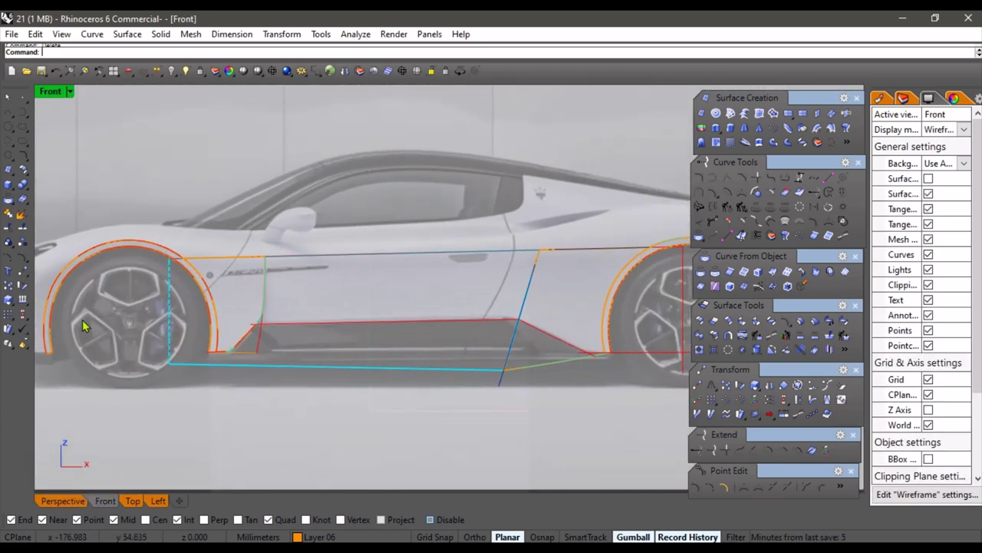
left_click(310, 364)
right_click(311, 350)
scroll(311, 350, "up", 4)
left_click(301, 311)
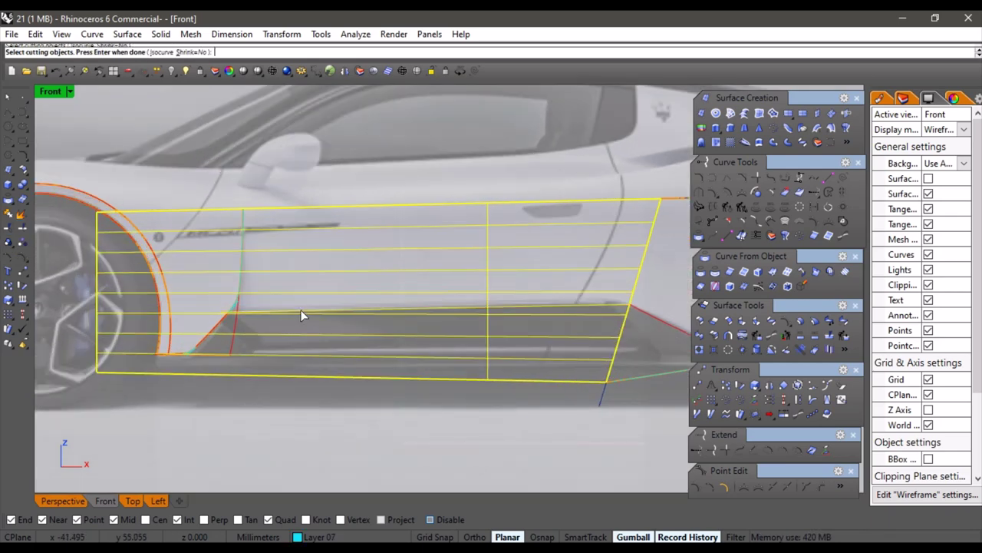
left_click(239, 328)
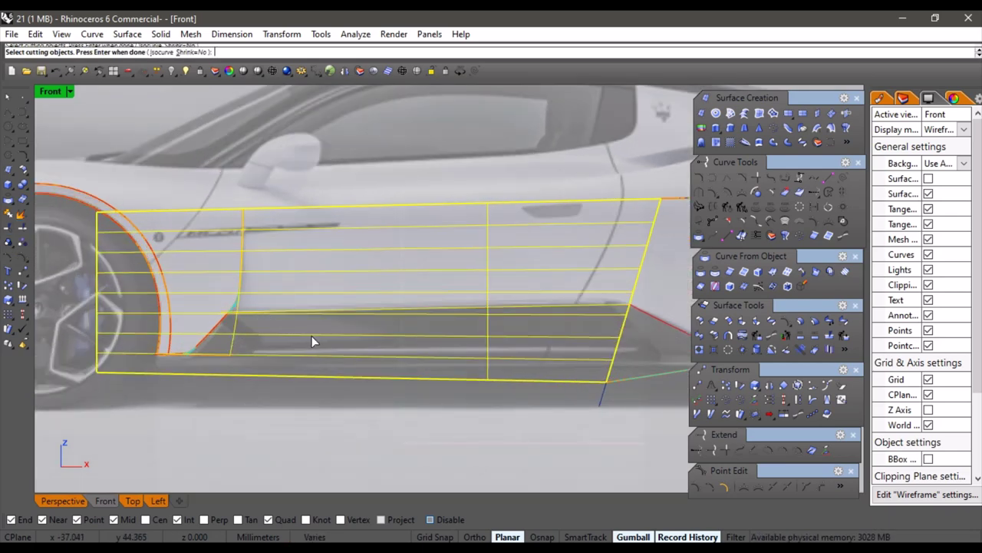
key("Return")
left_click(311, 379)
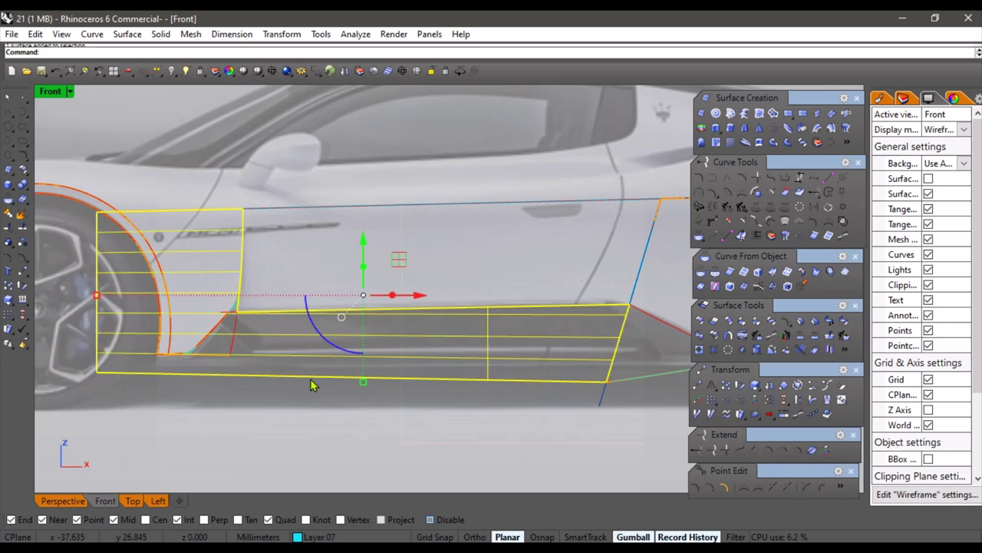
scroll(303, 436, "down", 4)
left_click(329, 438)
key("ctrl+z")
left_click(307, 419)
Draw a straight vertical curve from the long sill line's front end up past the side surface's upper edge
scroll(298, 364, "up", 3)
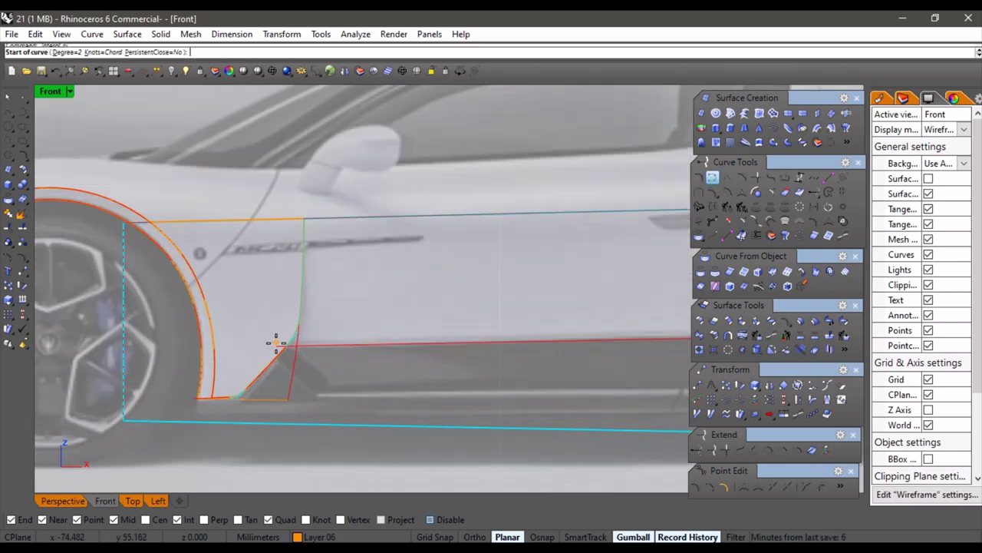
left_click(277, 343)
left_click(284, 192, "shift")
right_click(285, 193)
scroll(357, 361, "down", 4)
right_click_drag(357, 361, 288, 380)
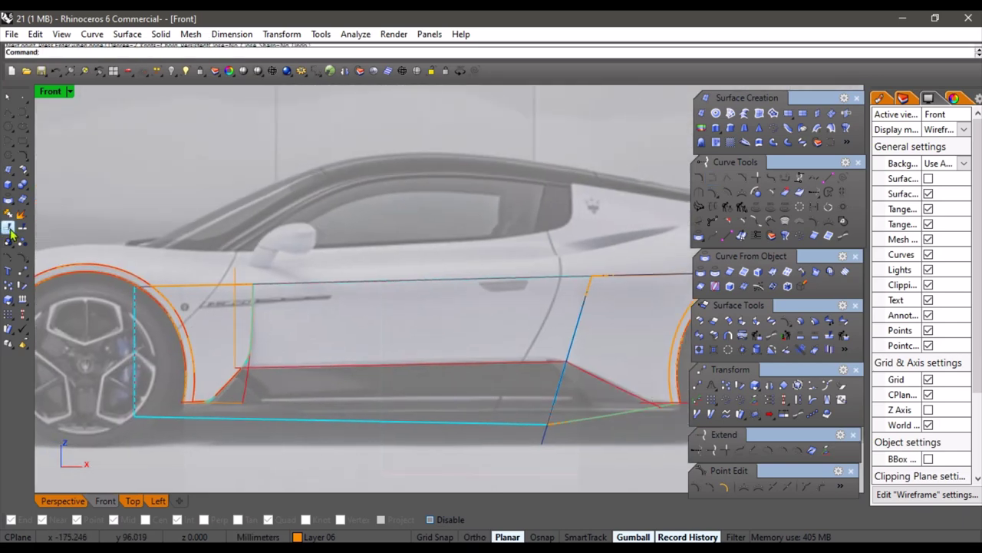
Split the side surface with the long sill line and the vertical front curve, and delete the part below and in front
left_click(321, 419)
right_click(321, 419)
left_click(315, 365)
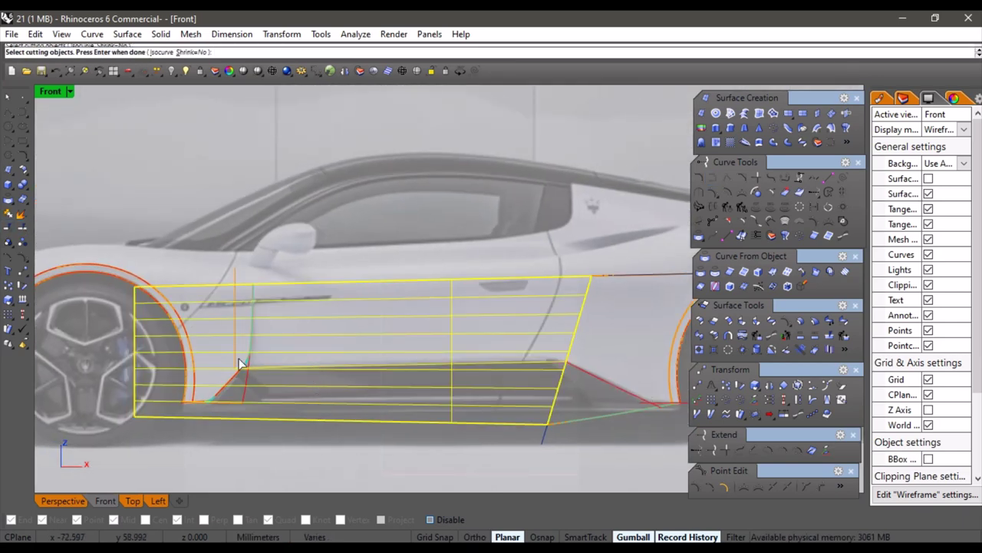
left_click(237, 358)
key("Return")
scroll(304, 345, "up", 6)
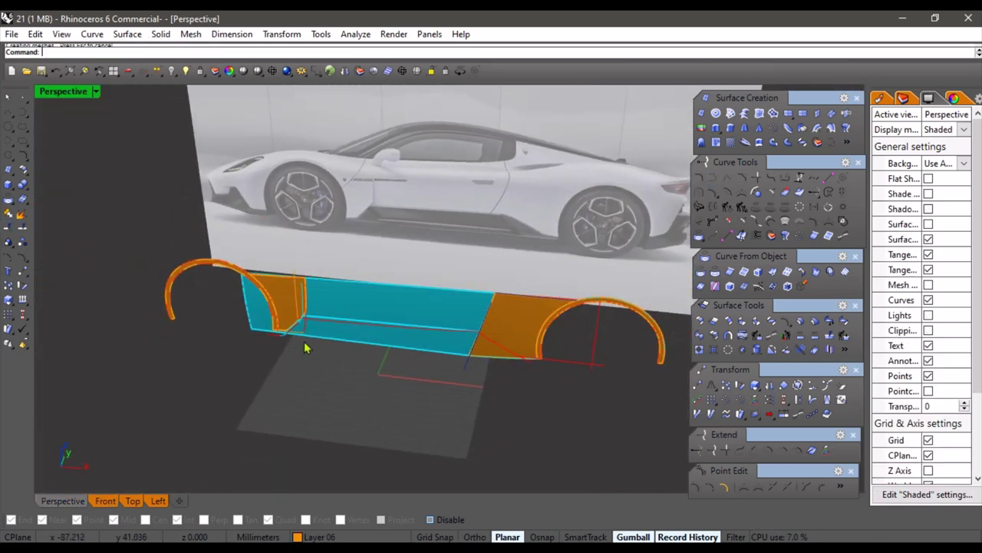
left_click(343, 327)
key("Delete")
mouse_move(382, 339)
right_mouse_down()
mouse_move(291, 327)
mouse_move(358, 307)
mouse_move(360, 342)
mouse_move(388, 333)
right_mouse_up()
left_click(407, 340)
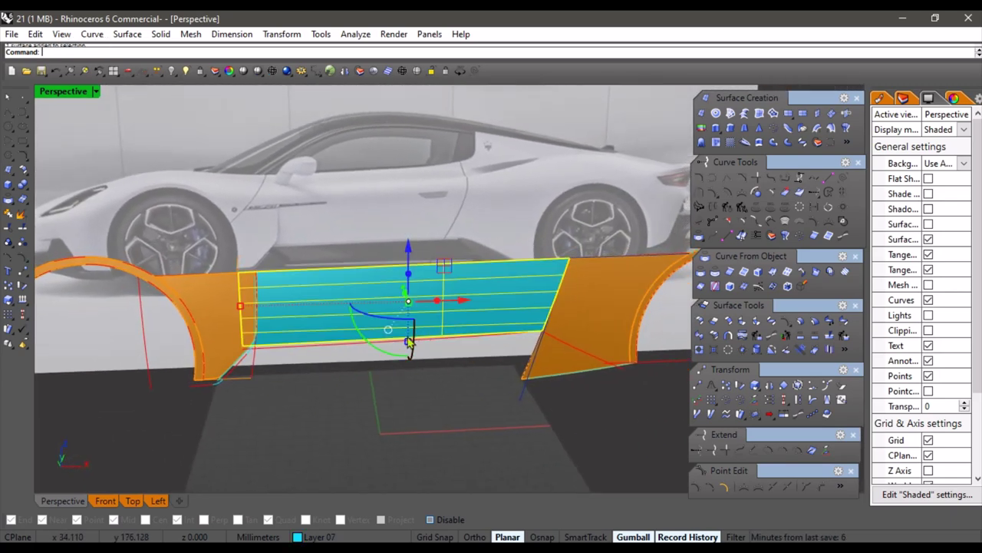
right_click(329, 388)
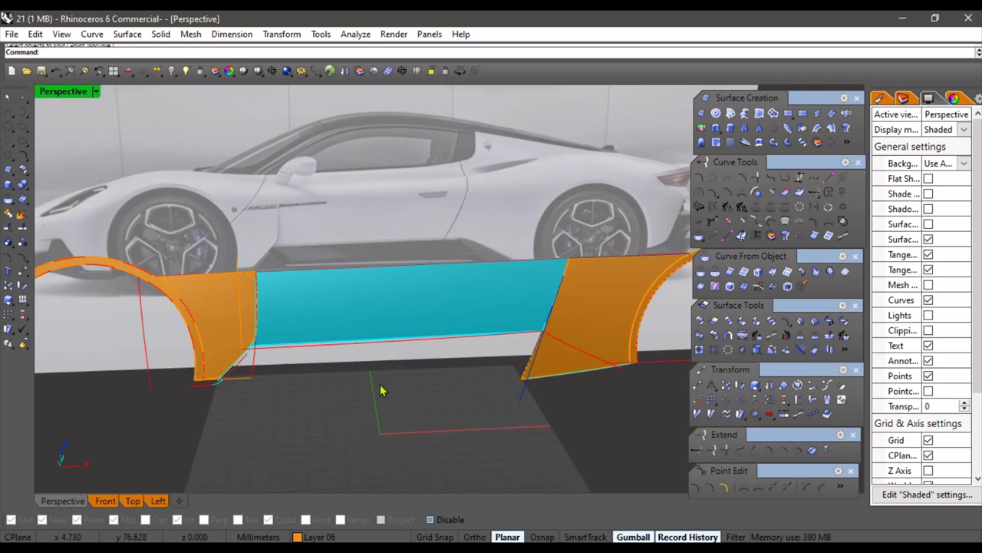
Switch to the Maserati MC20 reference photos and examine the shape of the door side between the wheel arches
right_click_drag(381, 390, 477, 411)
key("alt+Tab")
left_click_drag(371, 309, 658, 419)
scroll(658, 418, "down", 2)
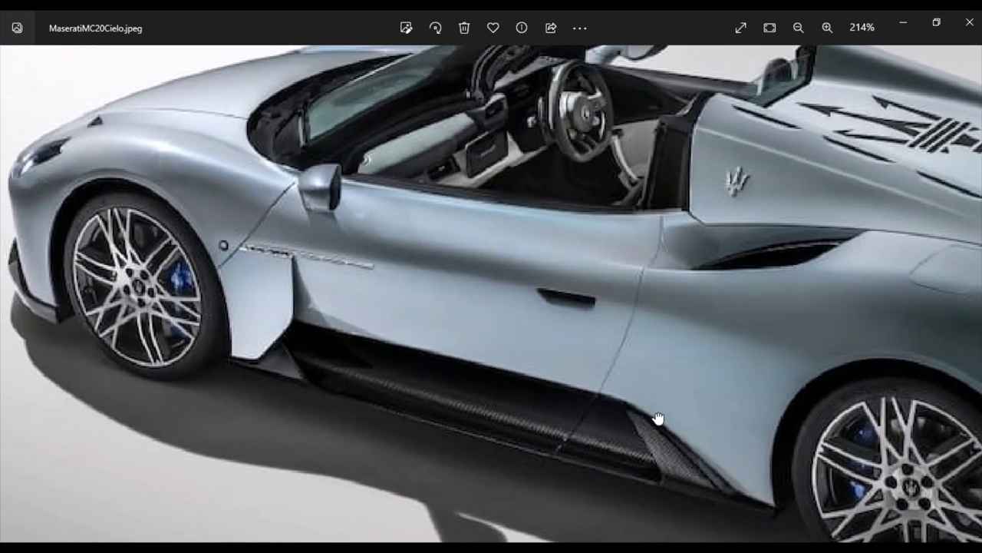
left_click(11, 285)
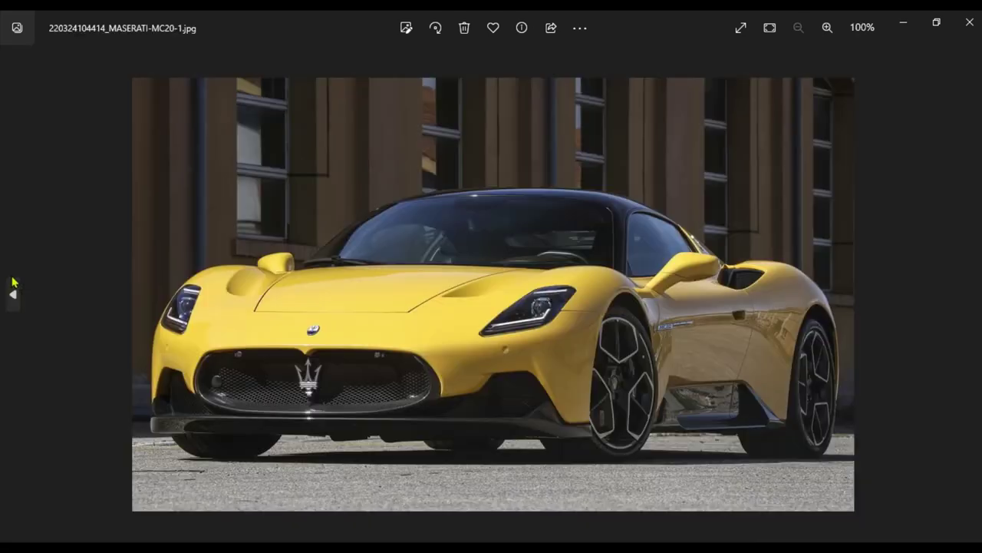
scroll(709, 309, "up", 5)
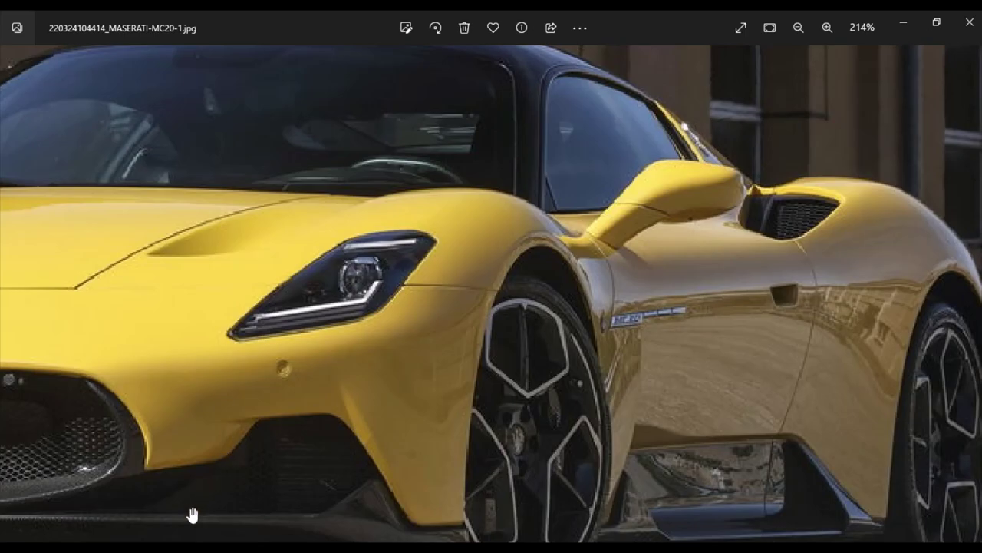
left_click(166, 547)
right_click_drag(418, 391, 574, 363)
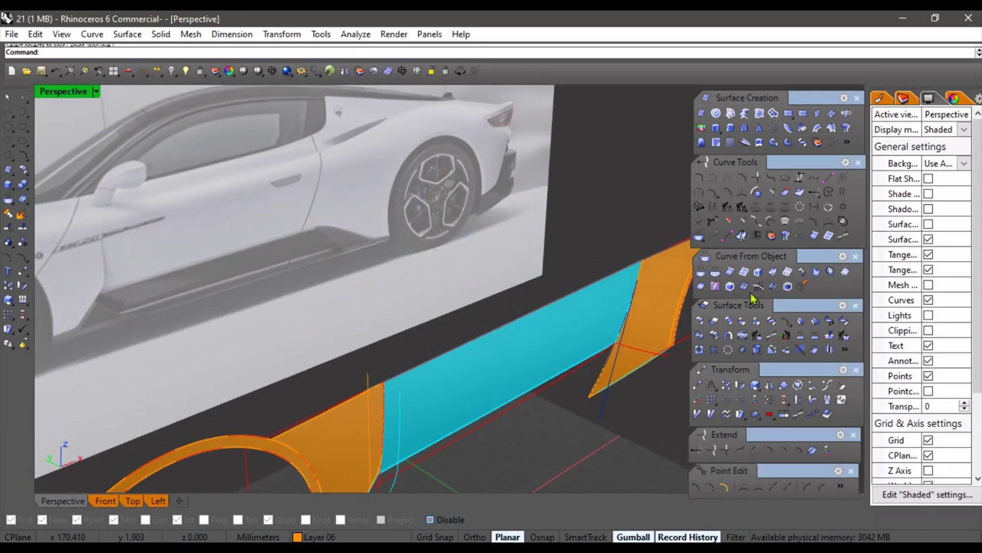
Draw a slanted profile curve in the Left view, rising inward from a point on the door surface's upper edge
scroll(536, 318, "up", 2)
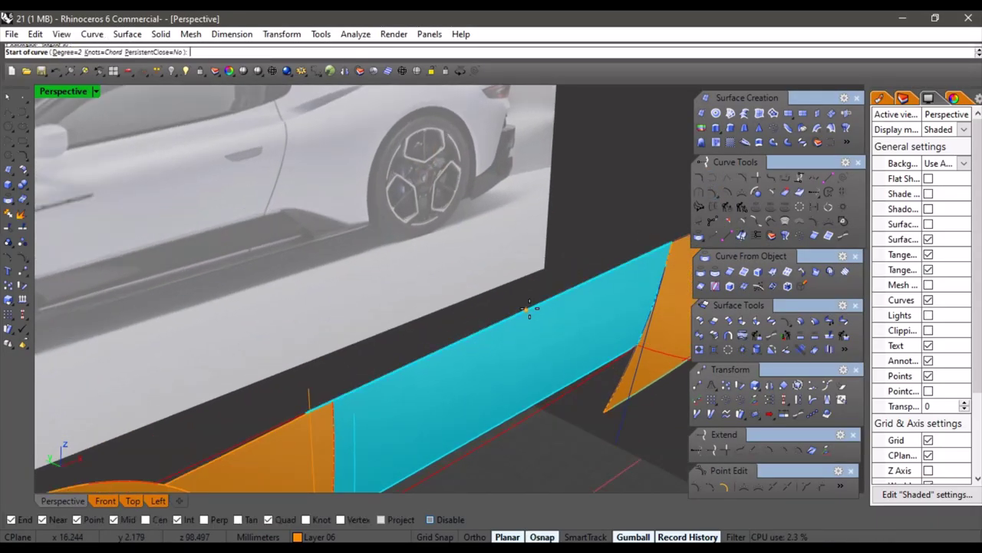
left_click(525, 310, "alt")
left_click(158, 500)
scroll(405, 296, "down", 6)
right_click_drag(402, 239, 318, 376)
scroll(407, 284, "up", 6)
scroll(450, 349, "up", 2)
scroll(452, 357, "up", 2)
left_click(453, 357)
right_click(453, 362)
Bow the profile curve outward by moving its middle control point about 0.8 mm in the Left view
scroll(395, 398, "up", 2)
left_click(412, 399)
scroll(407, 399, "down", 2)
scroll(342, 388, "up", 3)
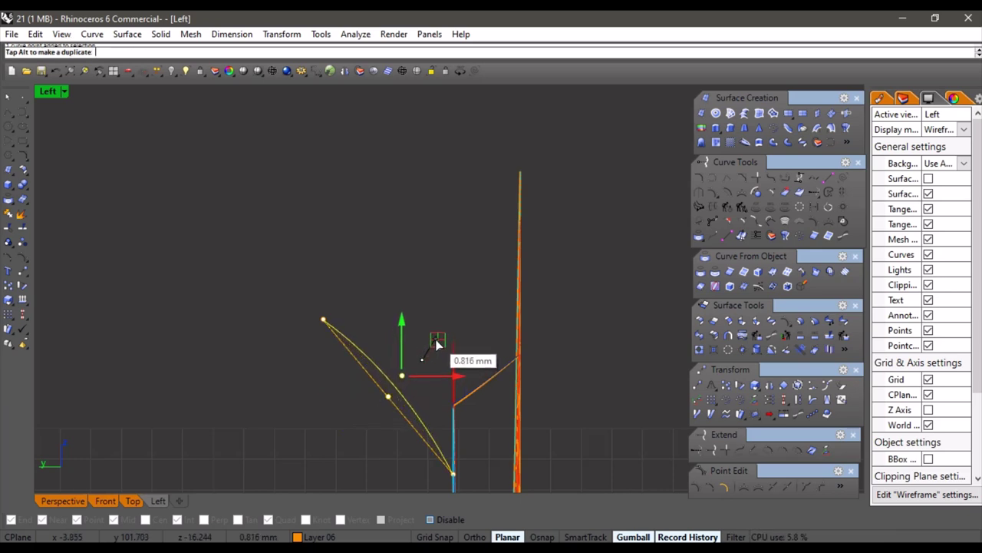
left_click_drag(437, 341, 437, 342)
key("Escape")
key("Escape")
Move the profile curve by its lower end to the rear upper corner of the door surface
scroll(434, 346, "down", 5)
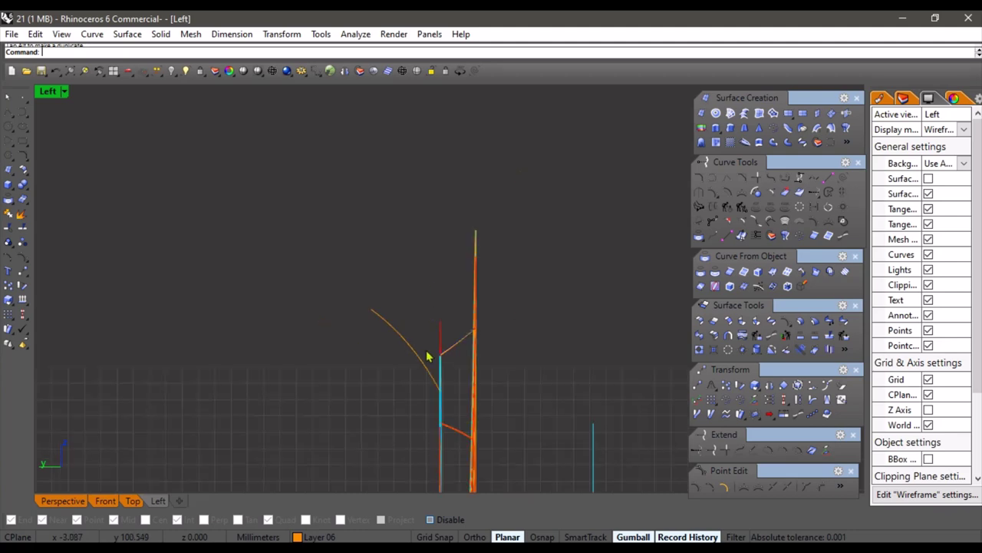
right_click_drag(425, 358, 386, 304)
left_click(67, 501)
mouse_move(300, 331)
right_mouse_down("shift")
mouse_move(420, 368)
mouse_move(389, 327)
mouse_move(467, 297)
mouse_move(430, 310)
right_mouse_up("shift")
scroll(421, 370, "up", 3)
scroll(396, 349, "down", 4)
scroll(471, 323, "up", 2)
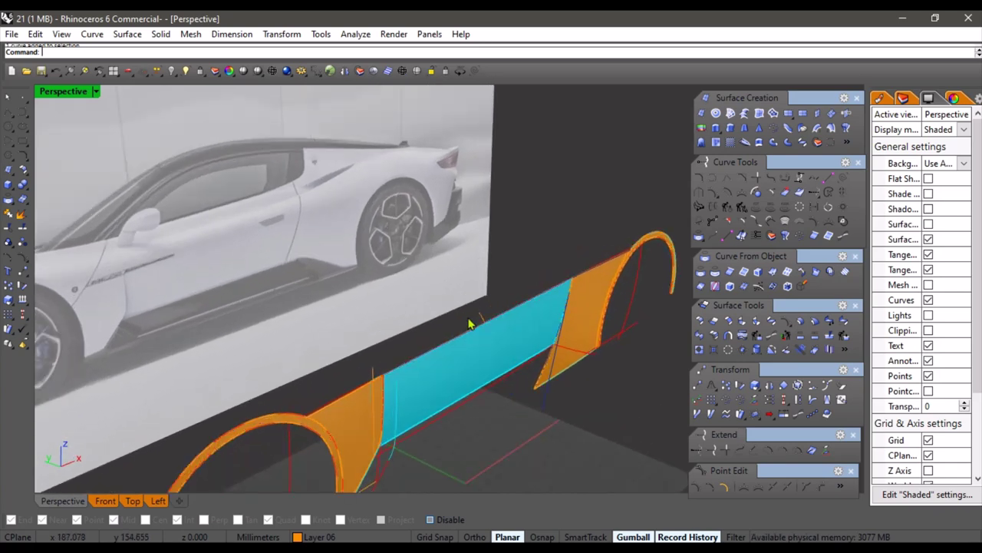
scroll(460, 329, "up", 2)
right_click_drag(451, 341, 469, 293, "shift")
scroll(469, 293, "up", 3)
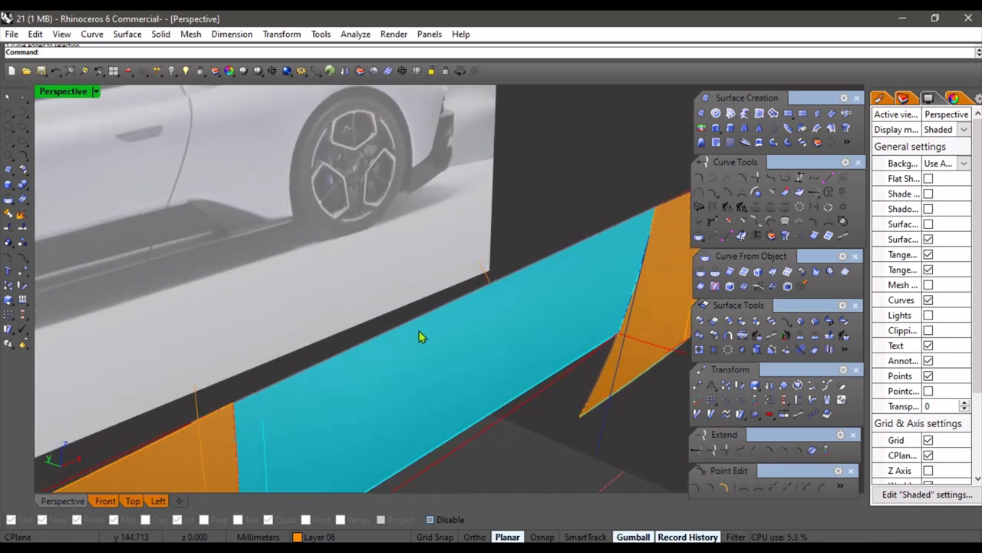
right_click_drag(420, 331, 452, 325, "shift")
right_click_drag(486, 280, 438, 314)
left_click(427, 327)
scroll(429, 330, "up", 3)
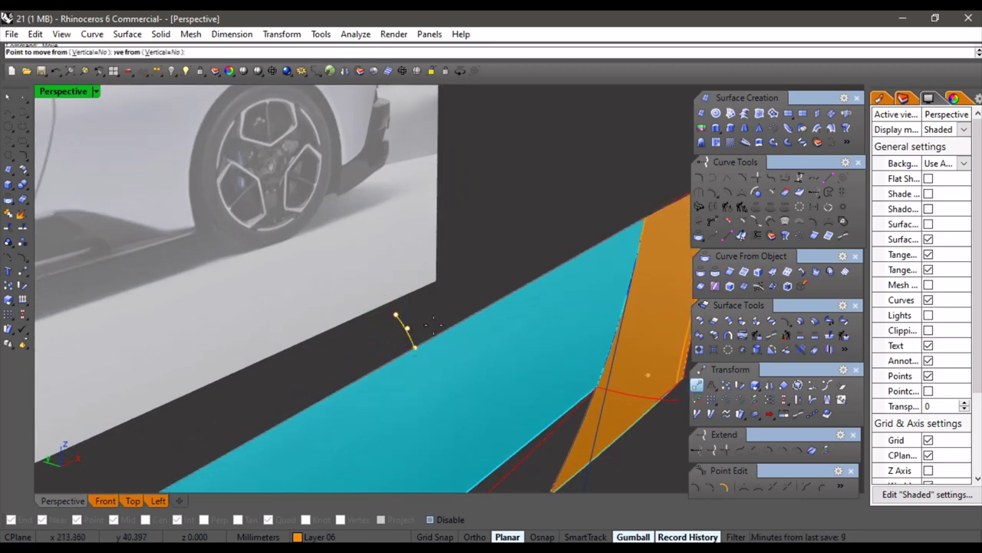
left_click(415, 347)
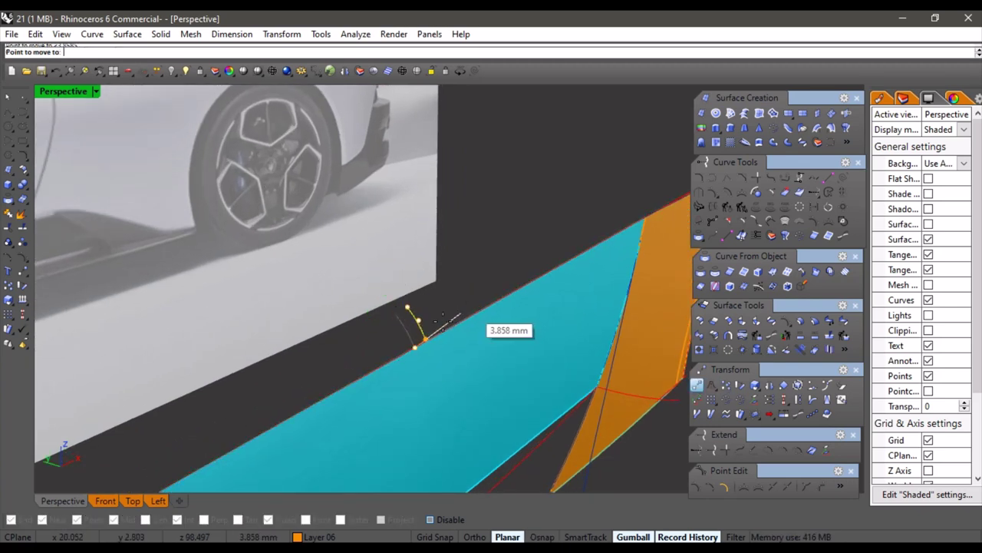
scroll(435, 346, "up", 3)
right_click(434, 346)
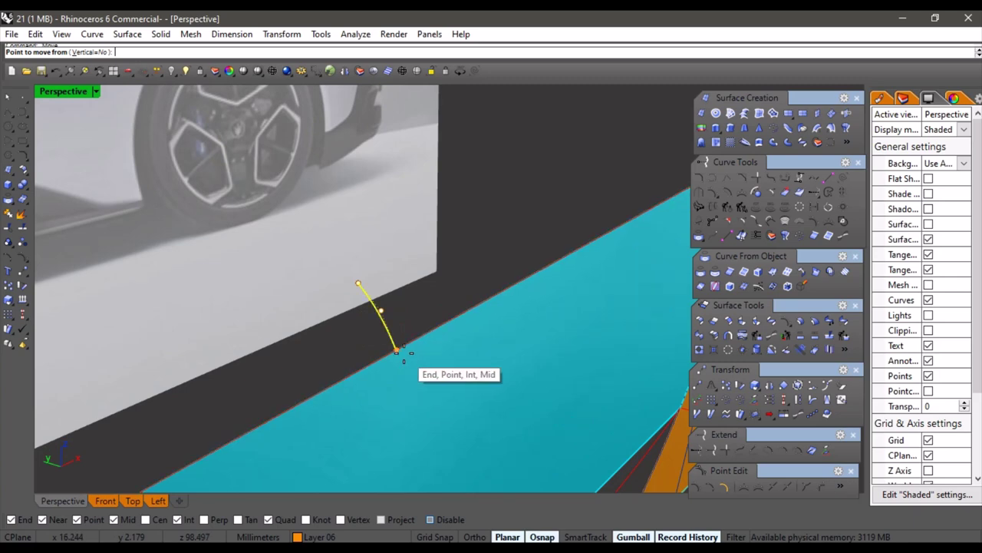
left_click(404, 353)
scroll(461, 279, "down", 6)
scroll(465, 322, "up", 5)
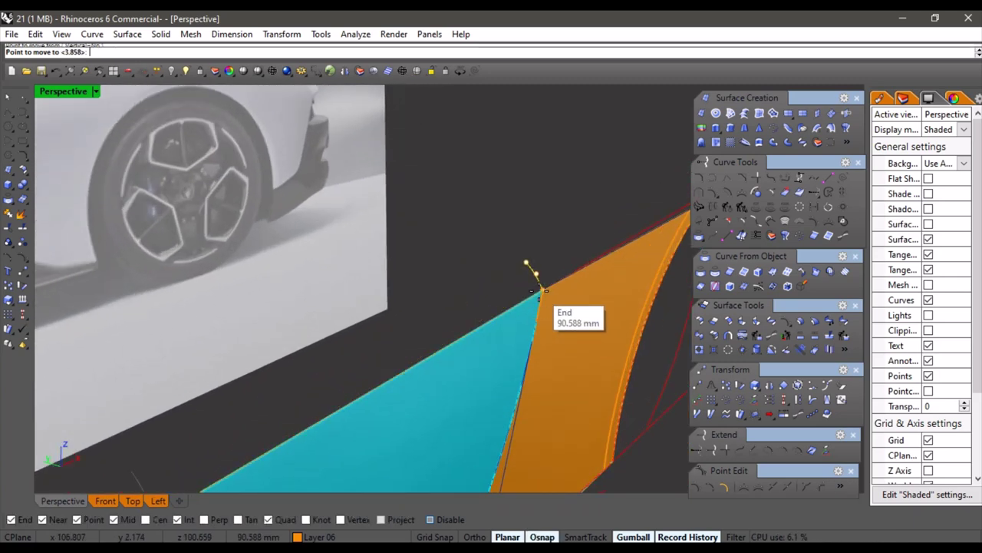
left_click(538, 290)
Reposition the upper end control point of the profile curve within the vertical cross-section plane
right_click_drag(526, 285, 551, 238)
left_click(530, 263)
scroll(525, 264, "up", 5)
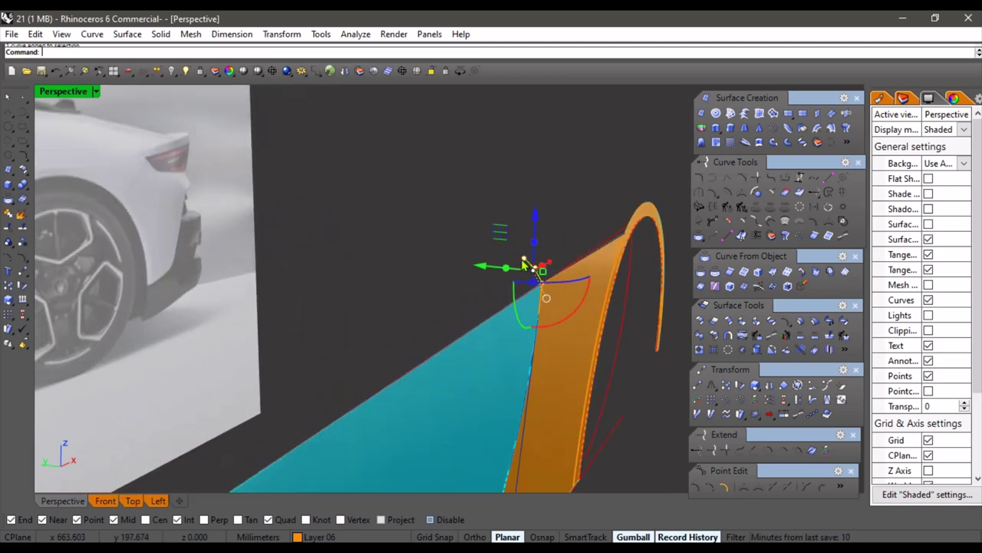
scroll(526, 265, "up", 2)
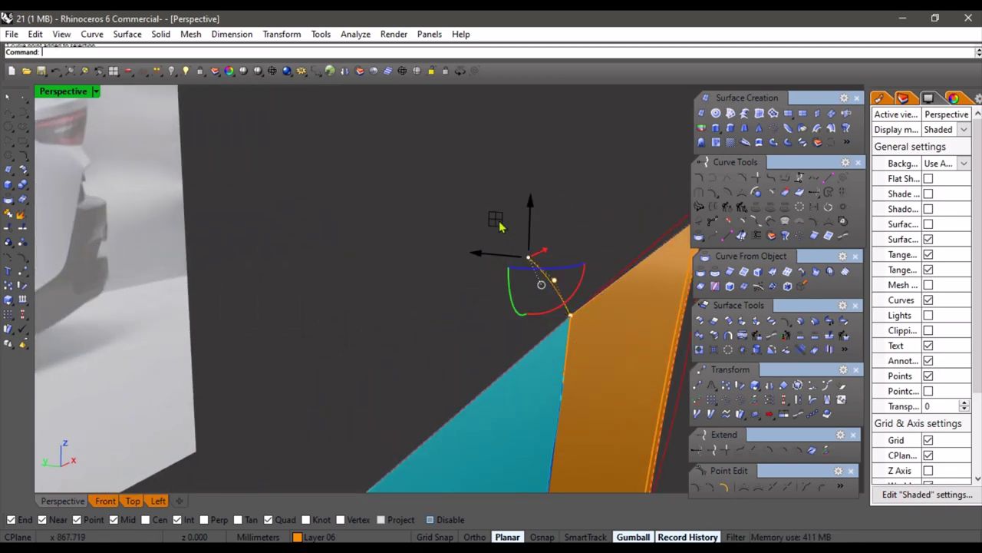
scroll(432, 278, "down", 3)
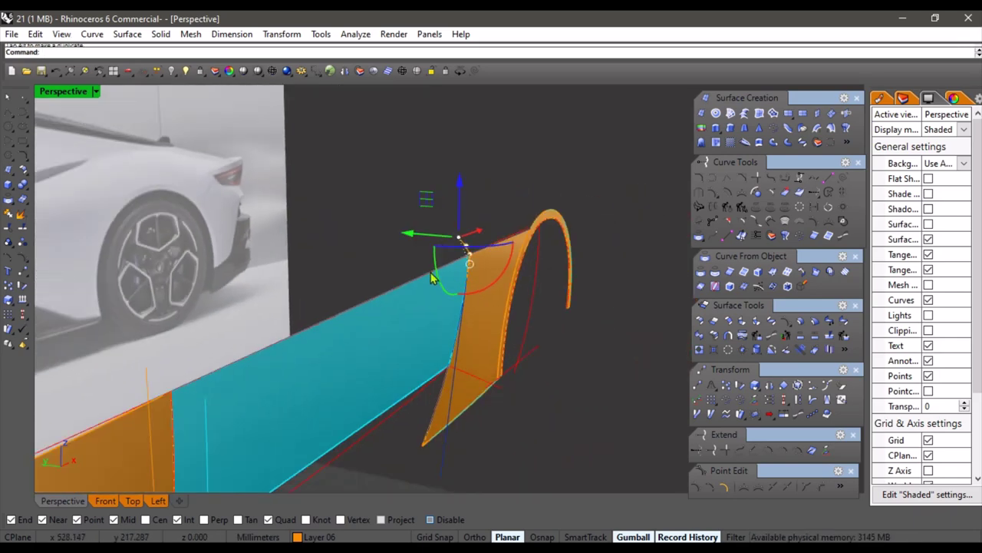
scroll(412, 213, "down", 4)
mouse_move(386, 241)
right_mouse_down()
mouse_move(377, 249)
mouse_move(378, 225)
right_mouse_up()
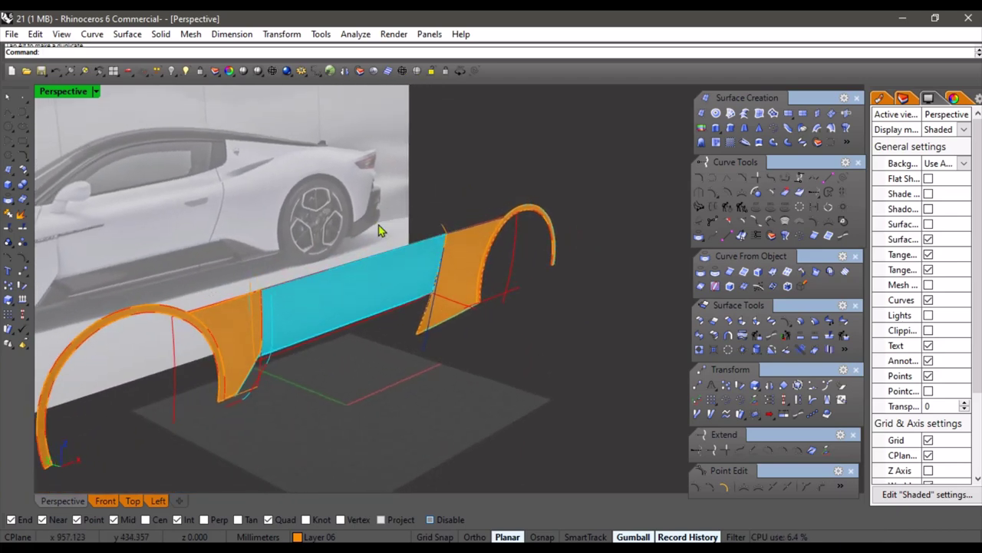
Check the yellow MC20 reference photo, and move the profile curve's middle control point about 1.4 mm to increase its bulge
key("alt+Tab")
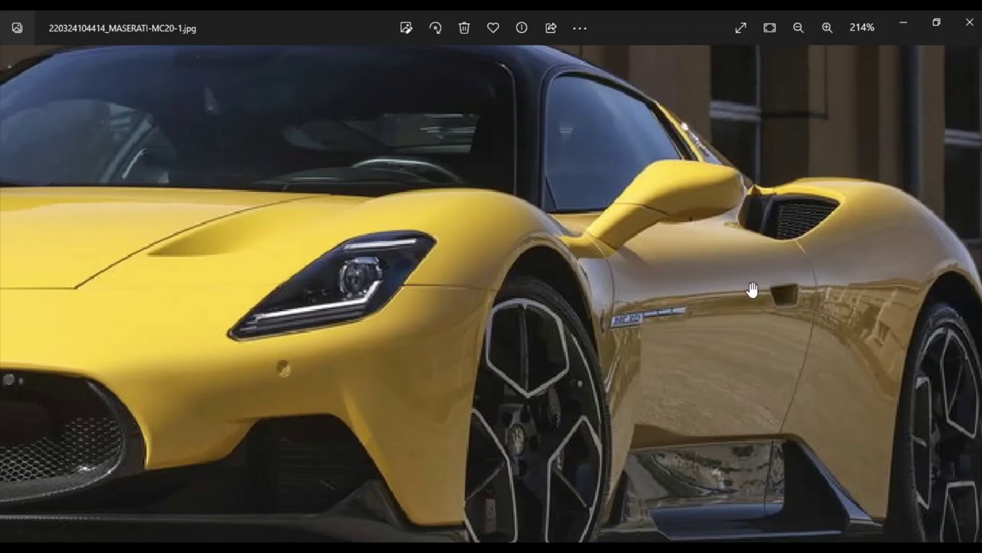
key("alt+Tab")
right_click_drag(412, 348, 470, 356)
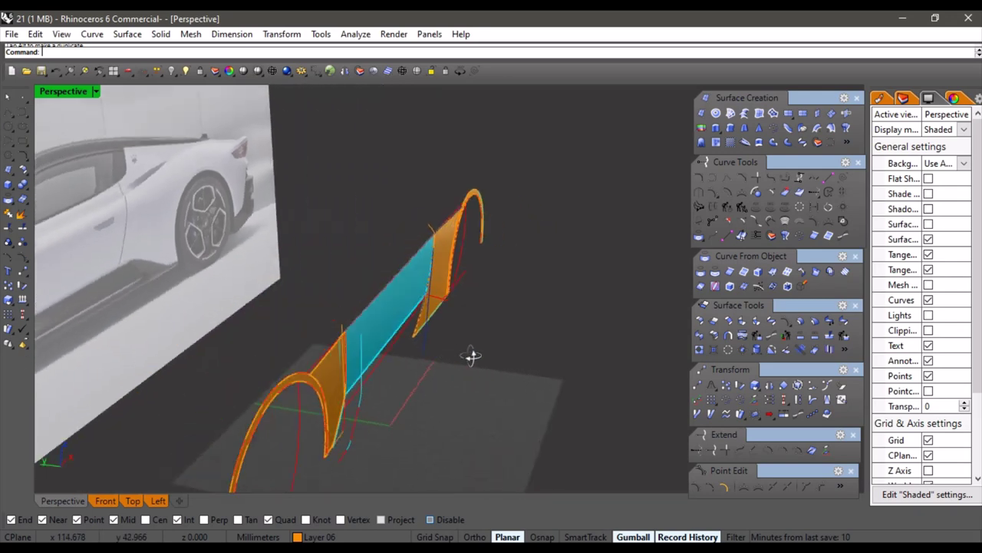
scroll(461, 278, "up", 4)
mouse_move(461, 278)
right_mouse_down()
mouse_move(434, 279)
mouse_move(421, 345)
mouse_move(423, 300)
mouse_move(395, 294)
mouse_move(367, 314)
mouse_move(465, 288)
right_mouse_up()
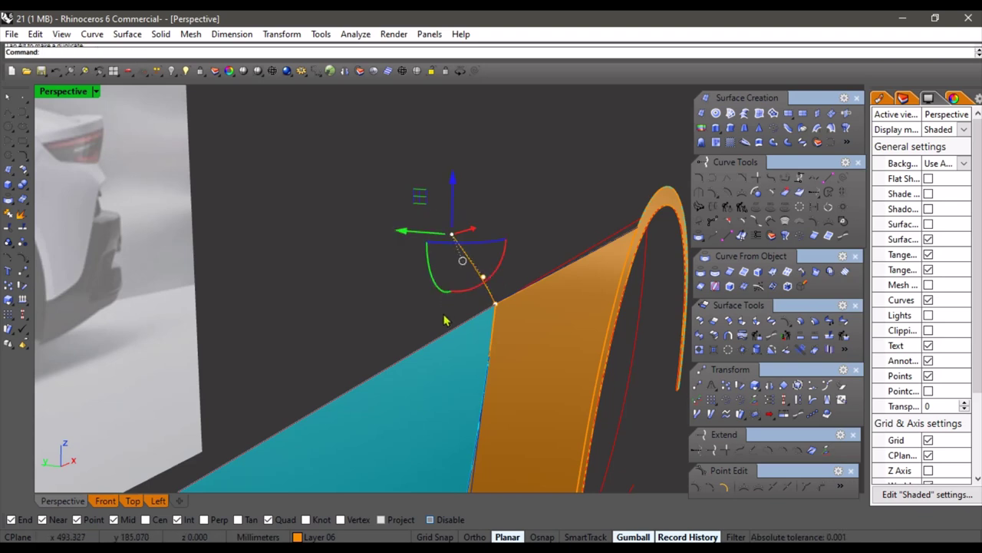
left_click_drag(483, 247, 453, 231)
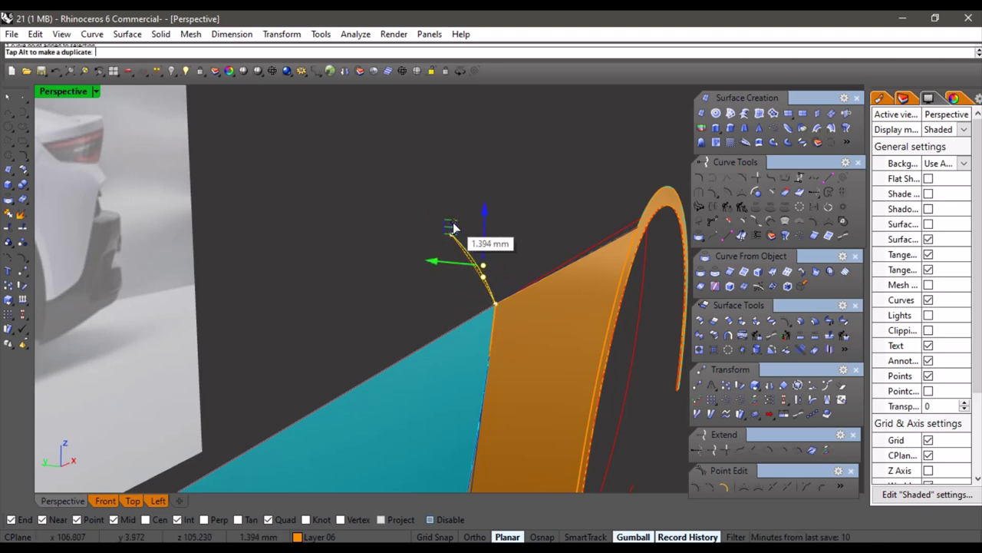
key("Escape")
key("Escape")
Make Layer 07 current and sweep the profile curve along the door surface's upper edge with a one-rail sweep
scroll(388, 311, "down", 6)
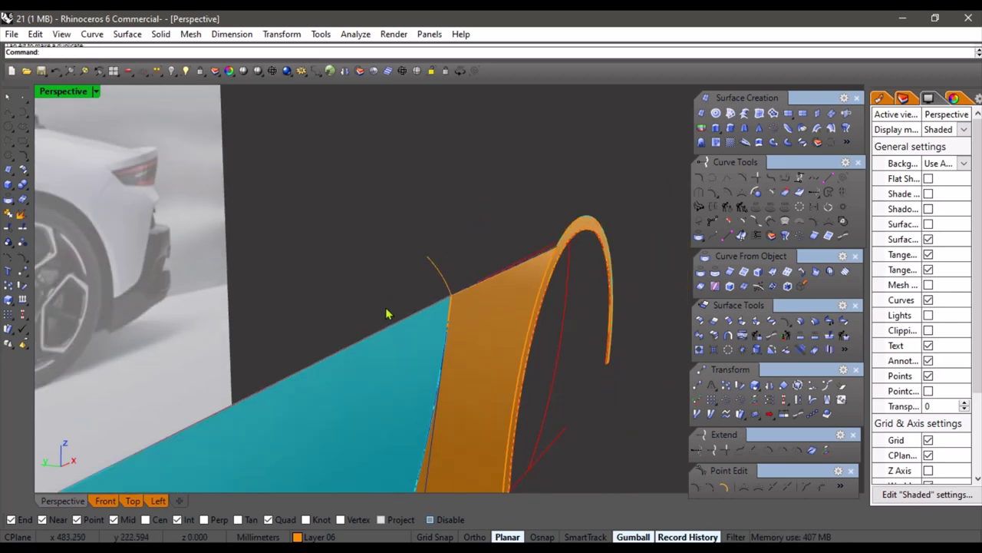
right_click_drag(388, 312, 469, 354)
scroll(443, 313, "up", 3)
left_click(335, 538)
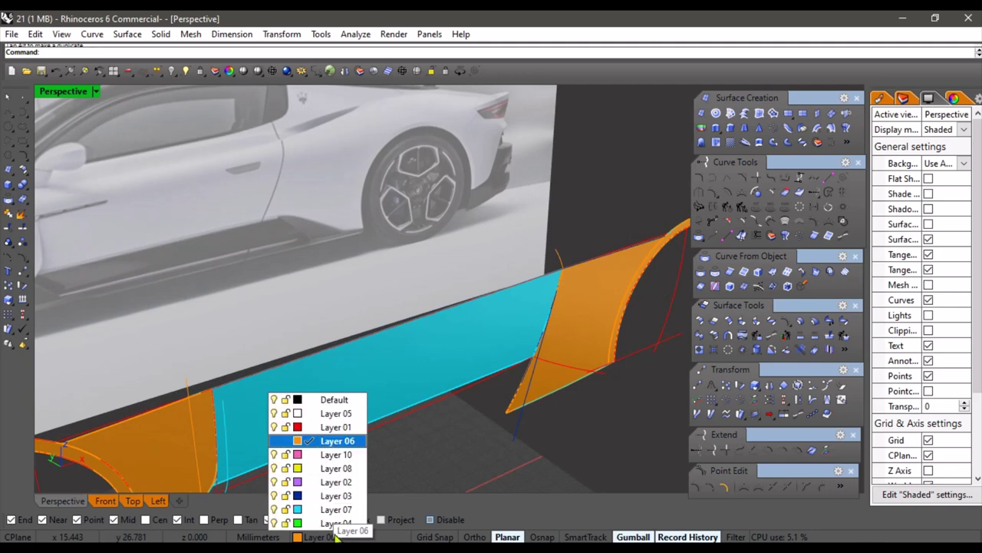
left_click(338, 510)
right_click_drag(630, 263, 693, 255)
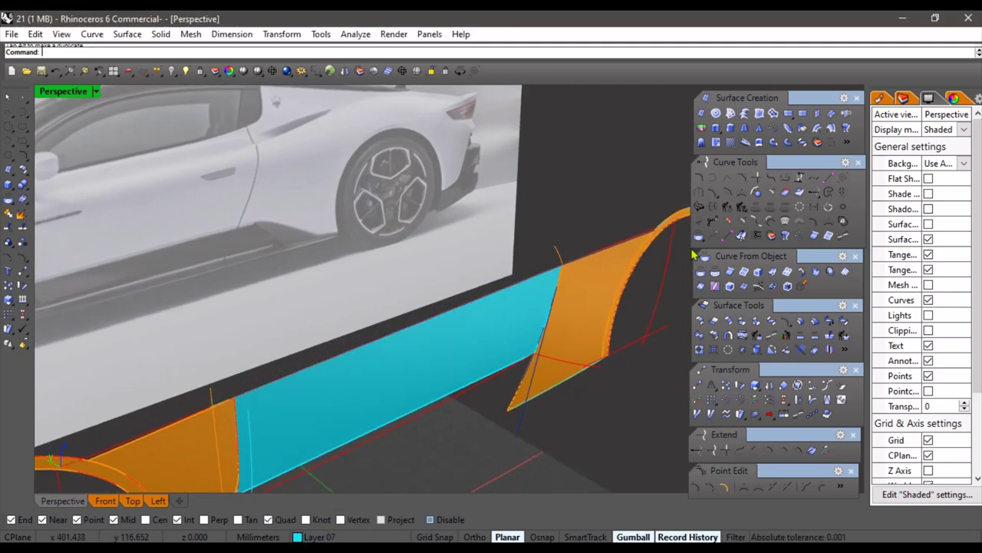
left_click(816, 128)
scroll(565, 254, "up", 2)
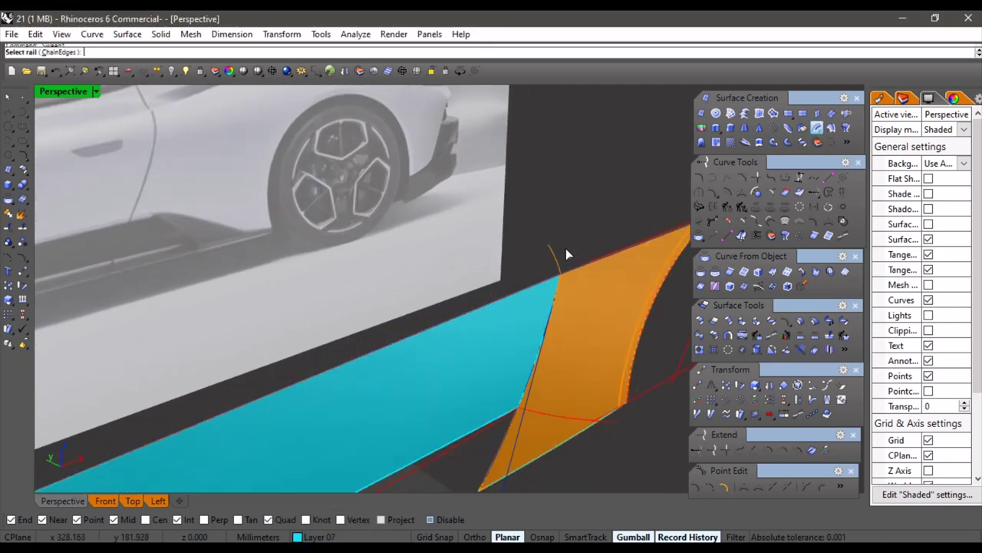
left_click(539, 277)
left_click(570, 339)
scroll(514, 319, "down", 5)
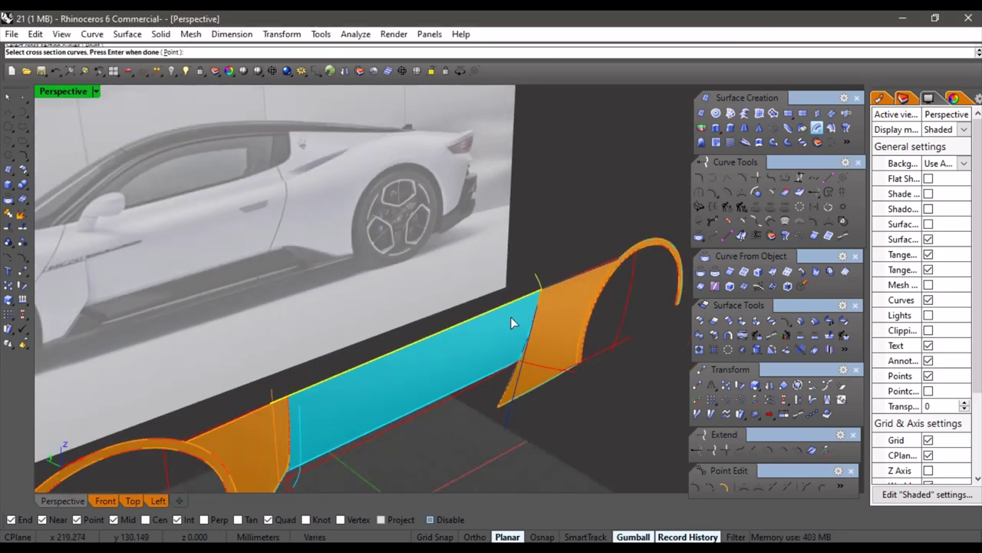
key("Return")
key("Return")
Draw a straight vertical curve in the Front view from the front panel's upper rear corner past the swept surface's upper edge
scroll(468, 339, "down", 5)
right_click_drag(433, 343, 361, 346)
scroll(452, 397, "up", 3)
scroll(466, 411, "up", 1)
scroll(458, 331, "up", 6)
left_click(108, 500)
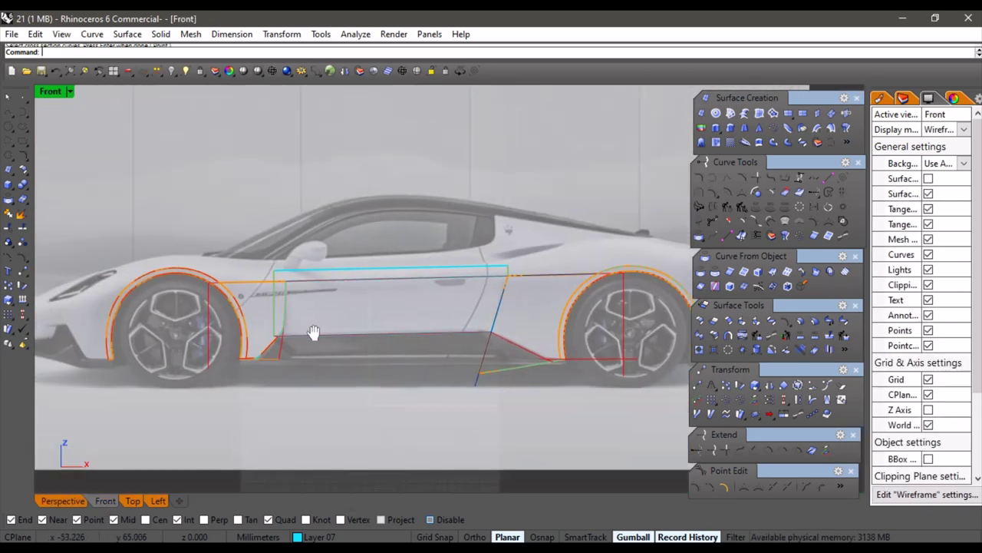
scroll(384, 362, "up", 8)
scroll(404, 341, "up", 5)
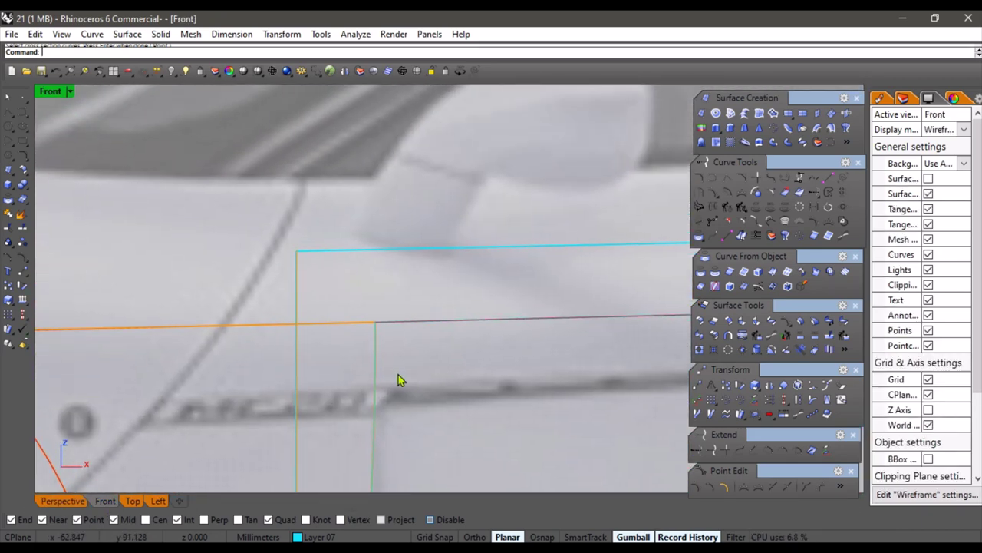
left_click(376, 322)
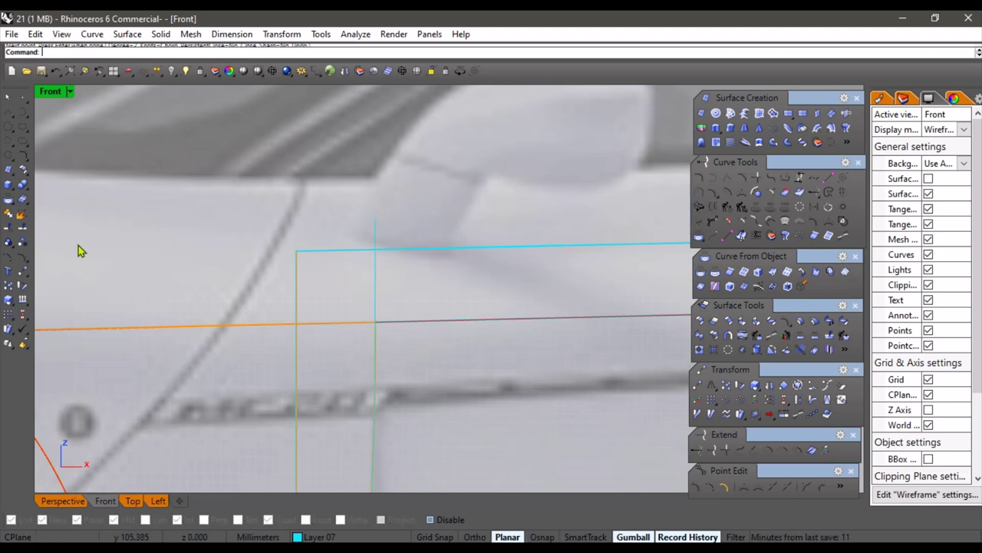
Split the swept upper surface with the new vertical curve and delete the part in front of it
left_click(348, 252)
key("Return")
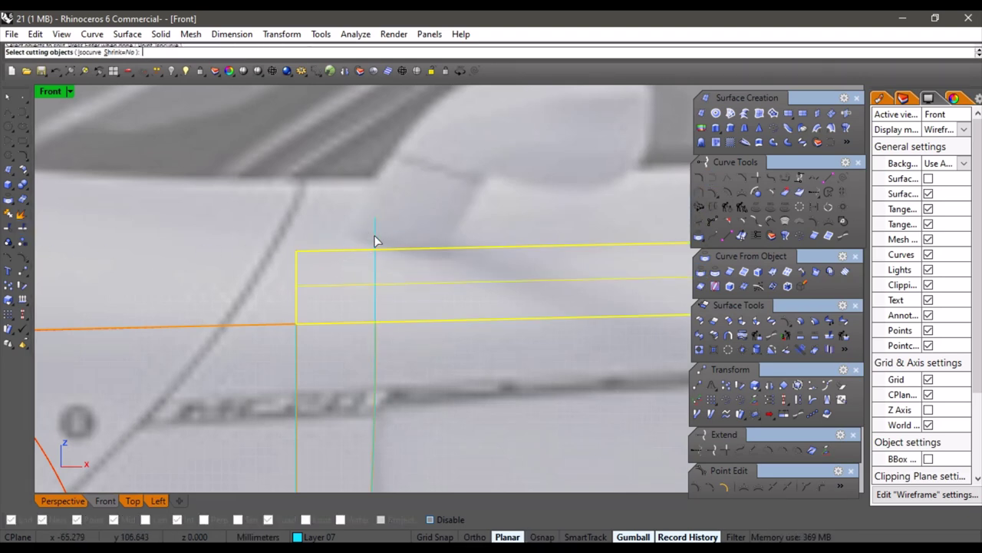
left_click(375, 236)
key("Return")
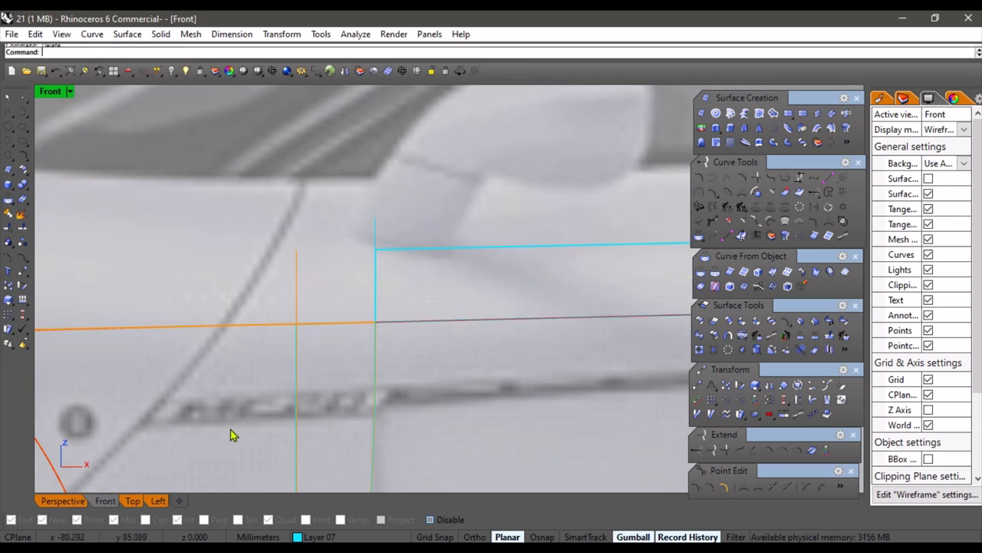
Sweep a surface along the front panel's upper edge with a one-rail sweep, using the door upper surface's front edge as the profile
left_click(59, 503)
scroll(360, 358, "down", 4)
mouse_move(360, 358)
right_mouse_down()
mouse_move(276, 364)
mouse_move(351, 333)
mouse_move(406, 261)
mouse_move(301, 305)
mouse_move(408, 397)
mouse_move(350, 358)
mouse_move(419, 403)
mouse_move(428, 377)
right_mouse_up()
scroll(346, 326, "down", 2)
scroll(342, 316, "up", 2)
scroll(302, 305, "up", 3)
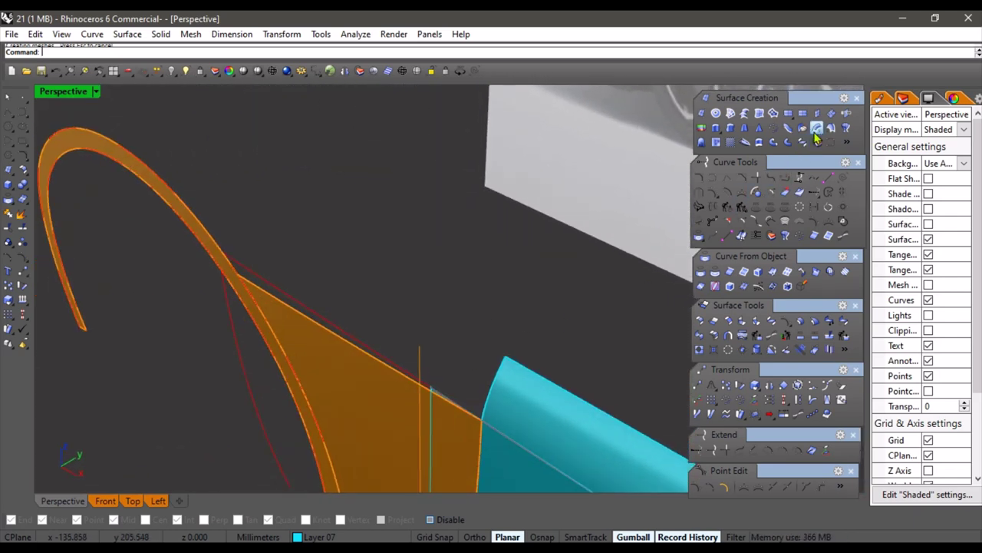
right_click_drag(437, 394, 487, 307)
left_click(378, 359)
left_click(427, 406)
key("Return")
key("Return")
scroll(316, 222, "down", 3)
scroll(316, 223, "down", 2)
scroll(450, 355, "up", 4)
scroll(462, 258, "down", 2)
scroll(496, 276, "down", 2)
scroll(502, 272, "up", 5)
Sweep a surface along the rear panel's upper edge with a one-rail sweep, using the profile curve at the door's upper rear corner
right_click(488, 307)
scroll(487, 307, "up", 2)
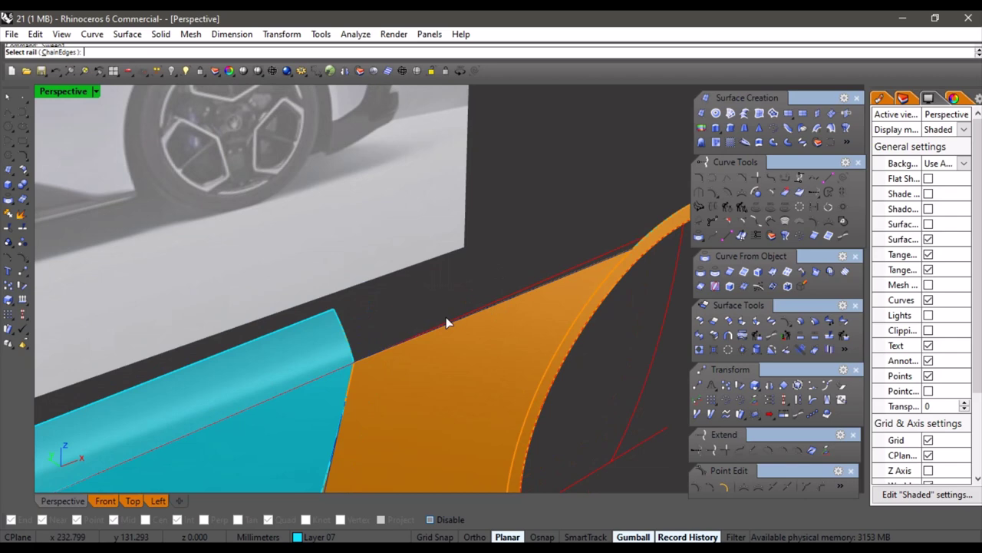
left_click(348, 340)
left_click(401, 381)
scroll(532, 292, "up", 4)
left_click(535, 292)
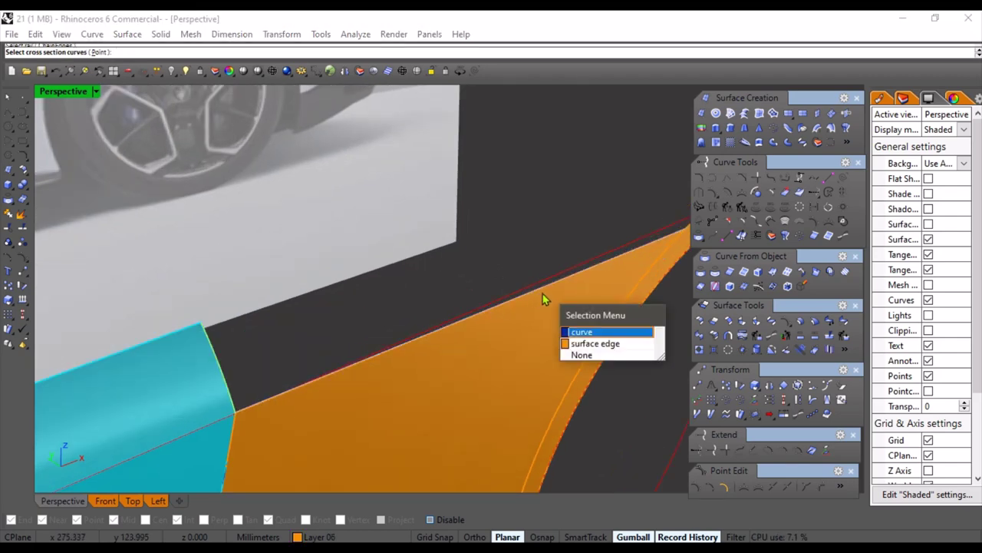
left_click(572, 340)
scroll(479, 275, "down", 6)
right_click(479, 275)
key("Return")
Raise the top control point of the profile curve at the door's upper rear corner in the Front view
scroll(489, 244, "down", 5)
right_click_drag(489, 244, 337, 342)
scroll(397, 279, "down", 3)
scroll(454, 362, "up", 3)
scroll(489, 346, "down", 4)
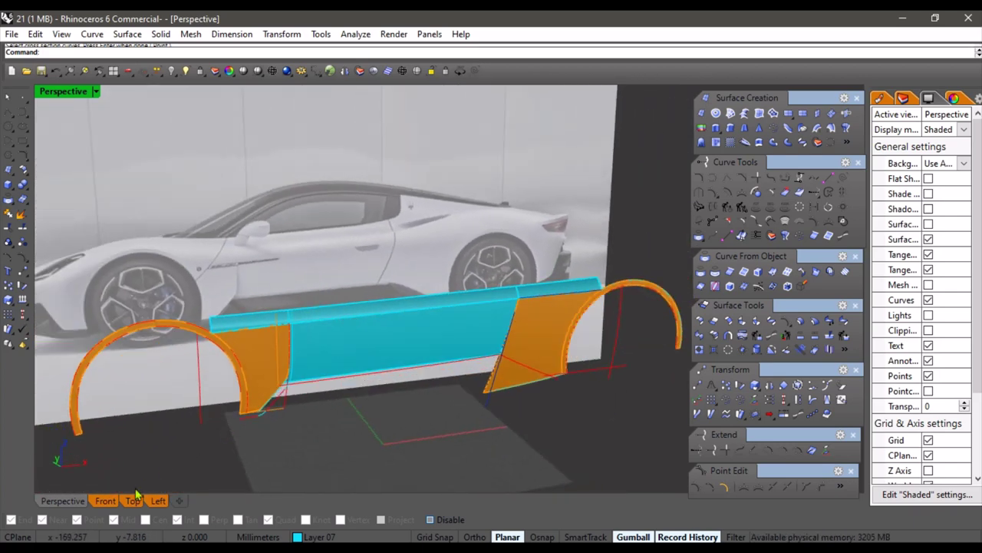
left_click(111, 502)
scroll(248, 407, "down", 4)
scroll(373, 346, "down", 6)
right_click_drag(521, 420, 297, 382)
scroll(490, 443, "down", 4)
scroll(572, 420, "up", 2)
right_click_drag(426, 356, 412, 361)
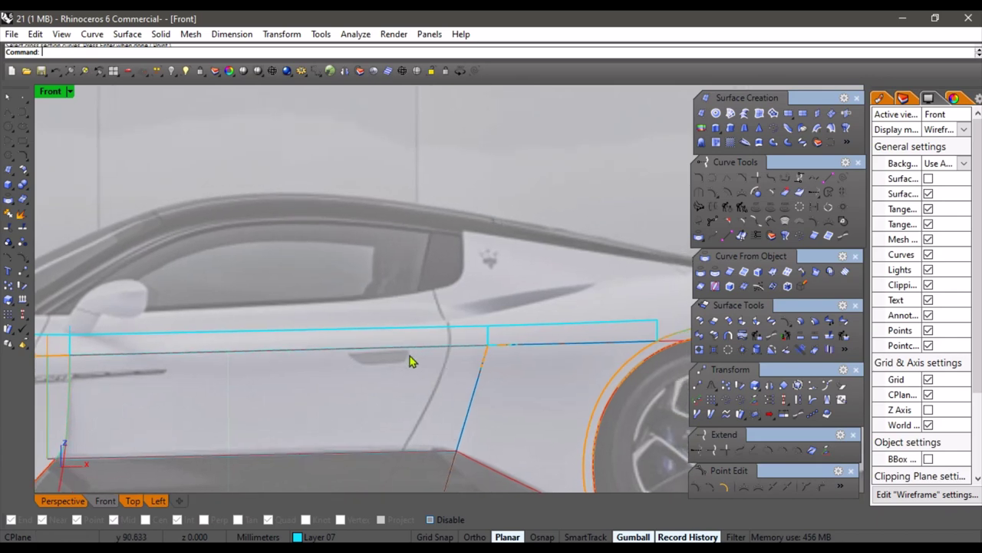
scroll(480, 359, "up", 3)
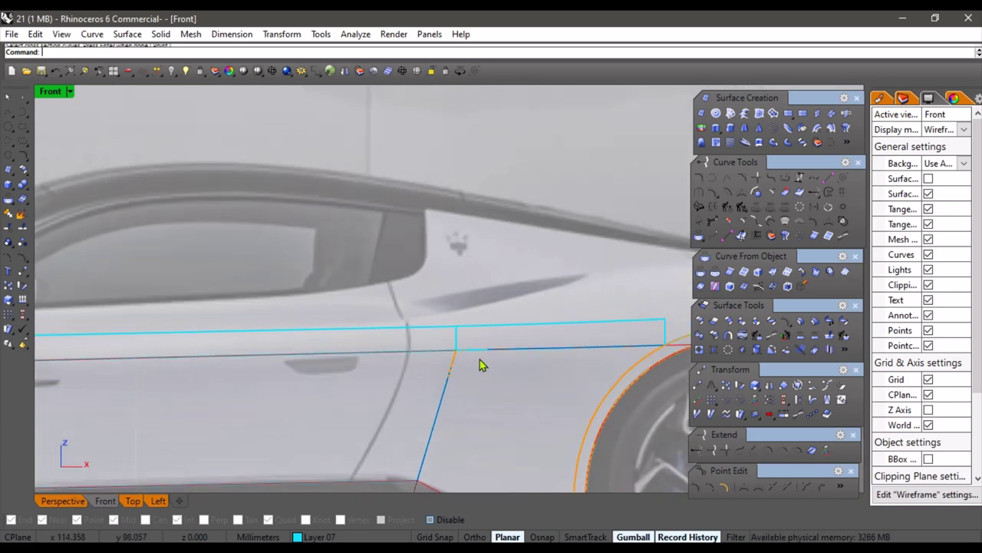
scroll(454, 349, "up", 2)
left_click(441, 325)
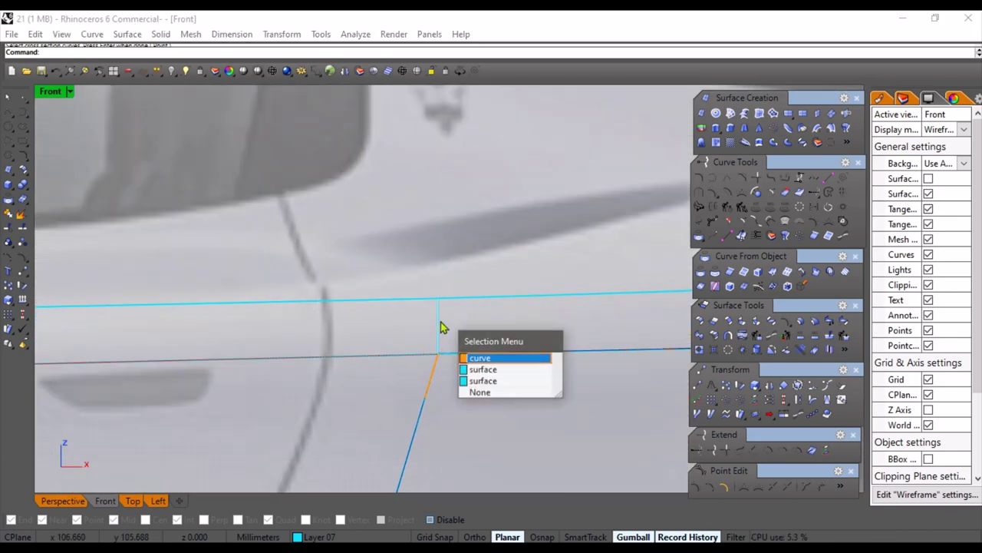
left_click(477, 361)
right_click_drag(428, 295, 385, 335)
scroll(384, 336, "up", 2)
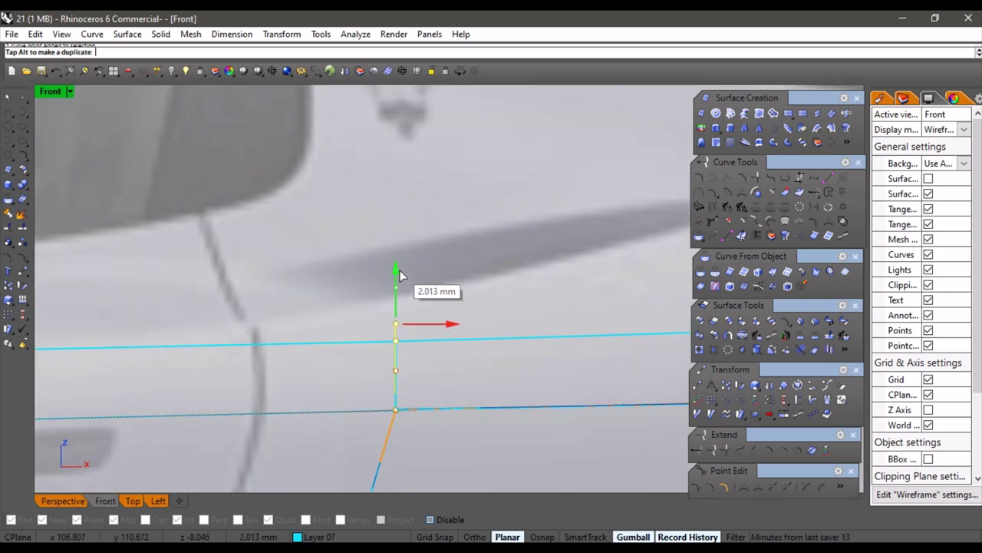
left_click_drag(406, 258, 408, 255)
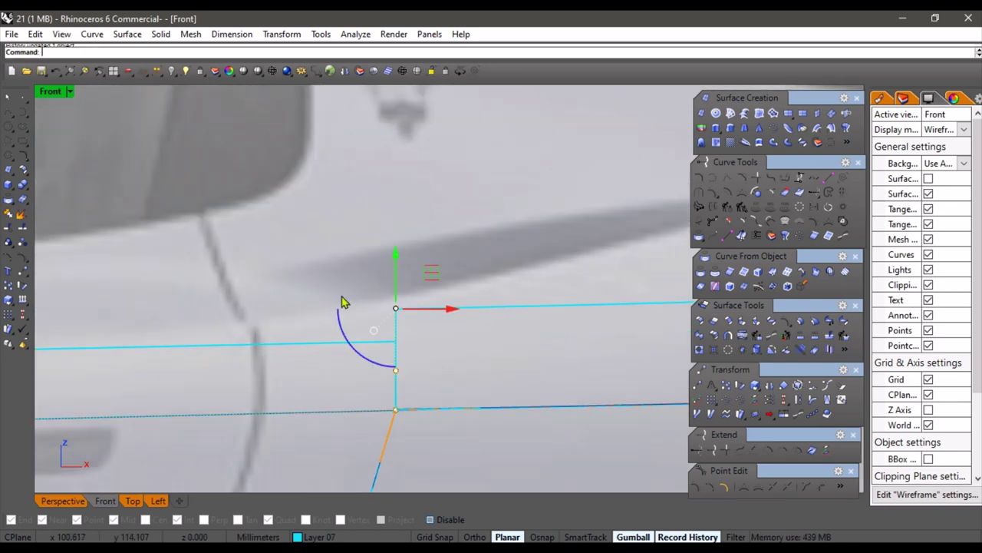
scroll(245, 376, "down", 8)
right_click_drag(245, 376, 343, 342)
right_click_drag(268, 330, 491, 341)
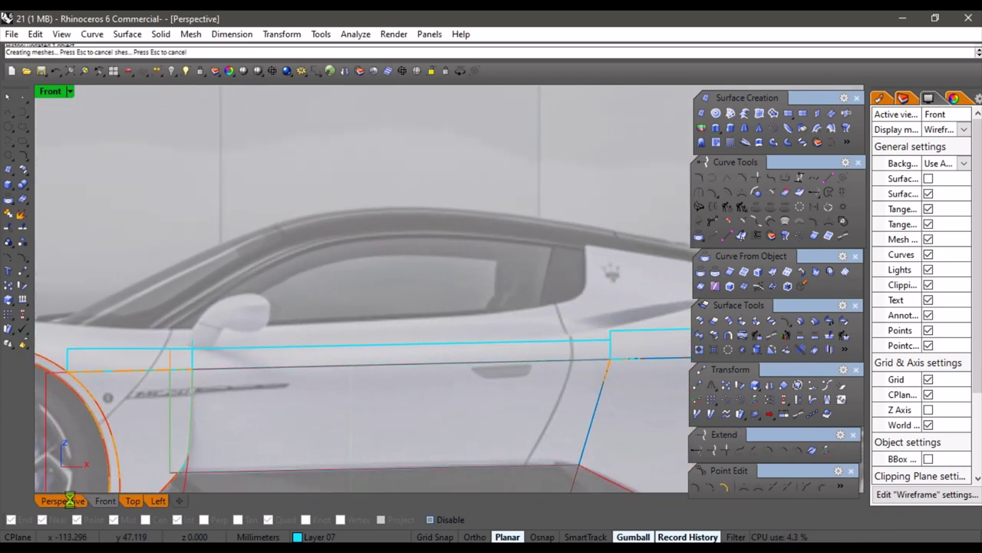
Move the rear profile curve's top control point about 2.5 mm inward and adjust its middle control point
scroll(318, 311, "up", 5)
right_click_drag(318, 312, 399, 318)
right_click_drag(359, 345, 394, 329)
left_click(396, 308)
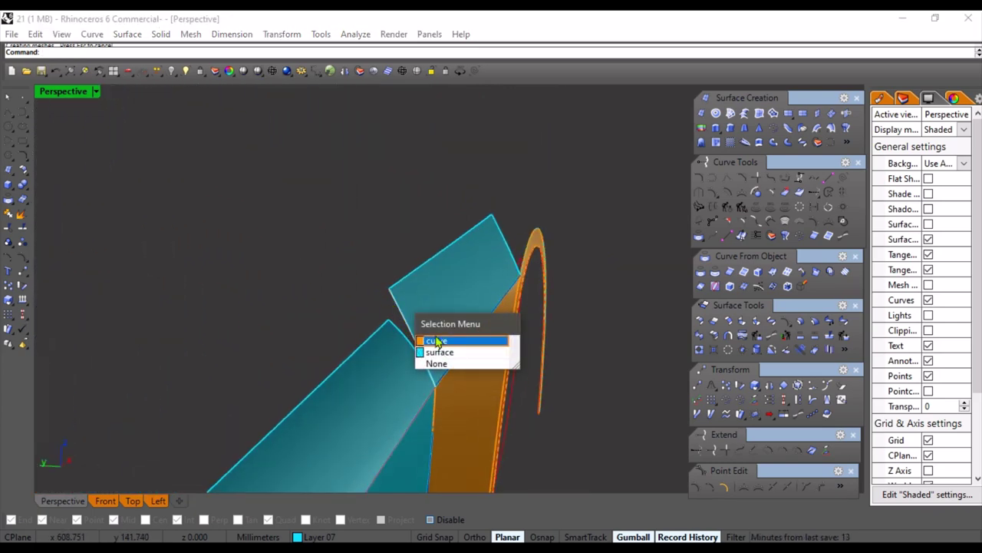
left_click(439, 337)
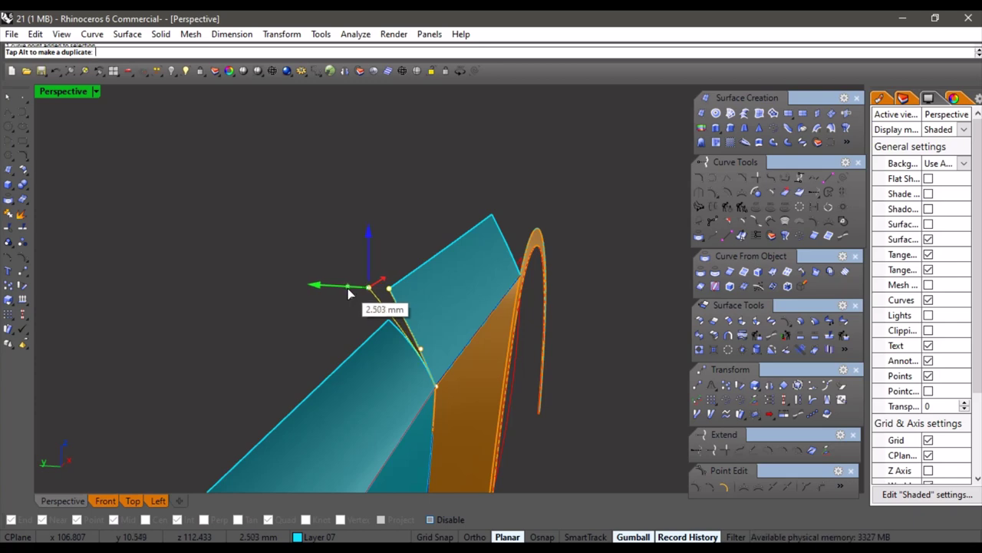
left_click_drag(347, 289, 348, 288)
left_click_drag(423, 350, 380, 304)
key("Escape")
key("Escape")
right_click_drag(304, 329, 360, 355)
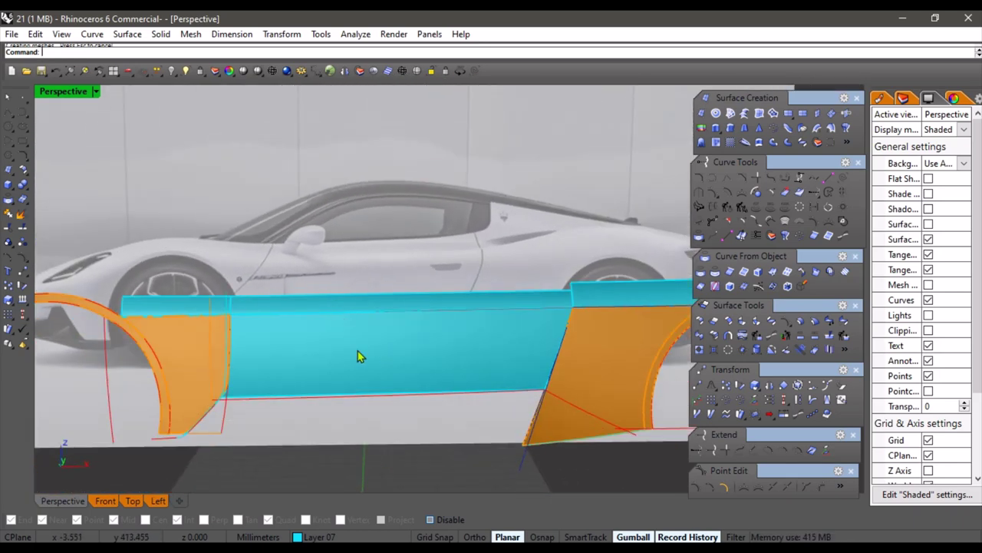
Compare the swept upper surfaces with the reference photo in the Front view
left_click(109, 503)
scroll(295, 346, "down", 3)
scroll(295, 346, "up", 4)
right_click_drag(295, 347, 396, 288)
scroll(297, 357, "down", 2)
scroll(350, 351, "down", 2)
right_click_drag(350, 351, 235, 389)
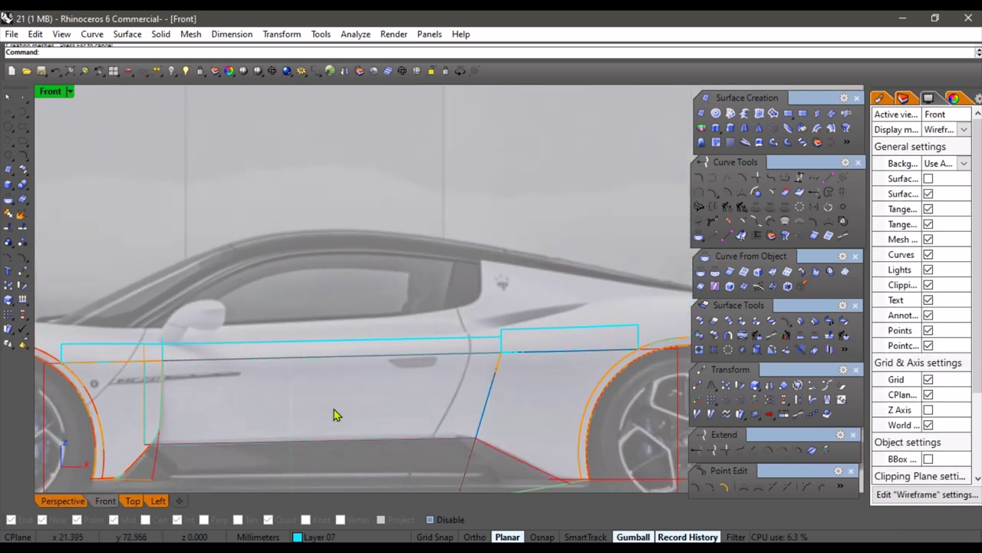
scroll(399, 388, "up", 2)
scroll(439, 396, "down", 2)
right_click_drag(419, 297, 337, 272)
Duplicate the surface edge where the upper surfaces of the front panel and the door meet
left_click(54, 500)
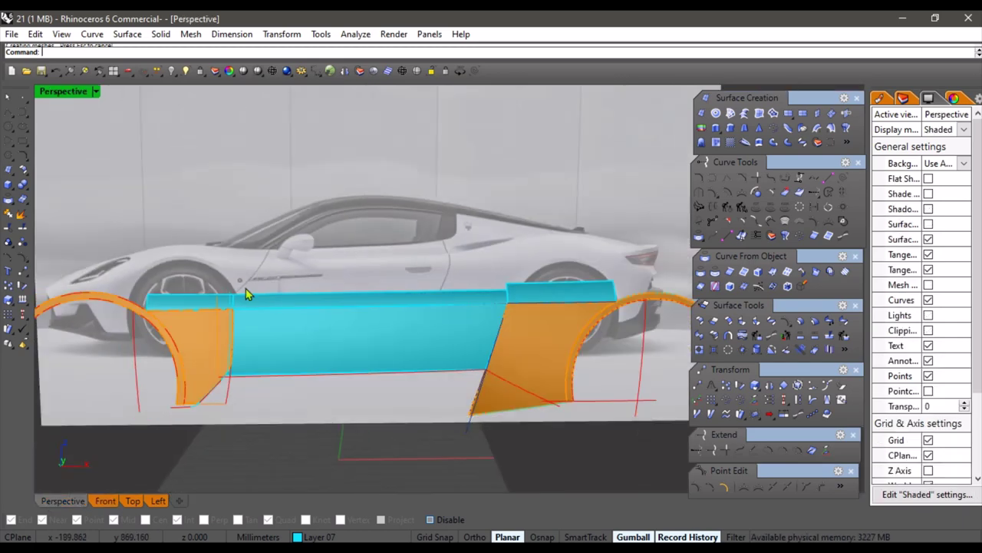
scroll(272, 328, "up", 5)
scroll(297, 316, "up", 2)
left_click(300, 314)
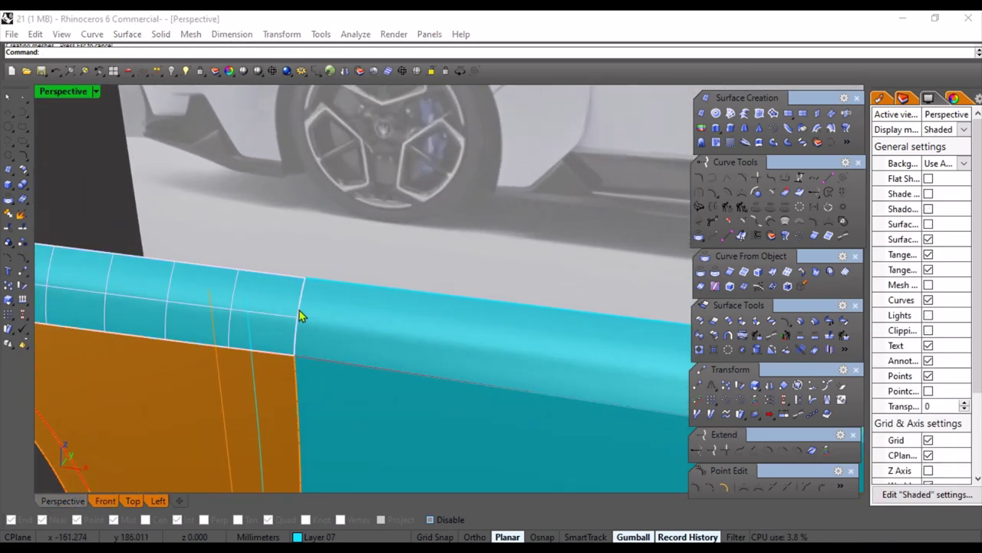
left_click(402, 263)
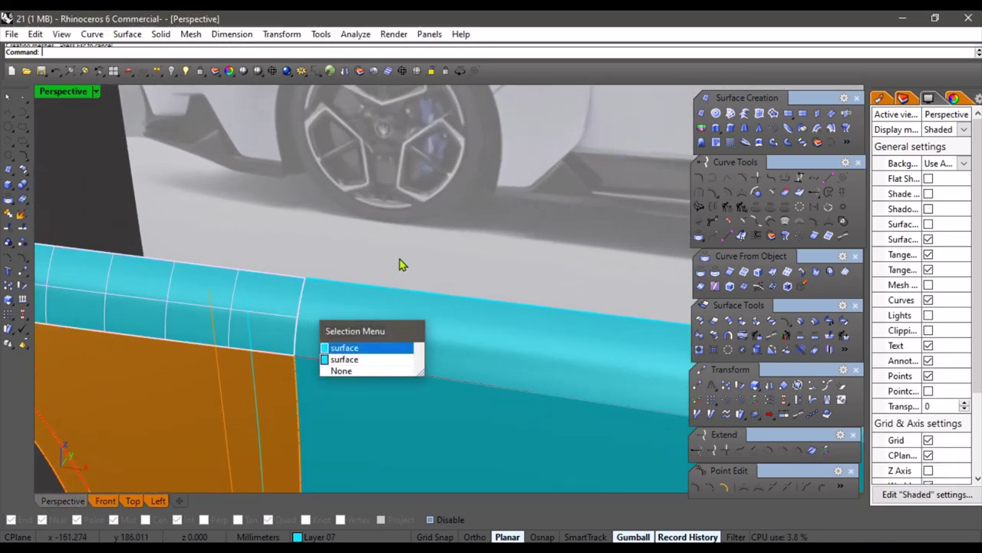
left_click(305, 296)
left_click(353, 330)
right_click(313, 259)
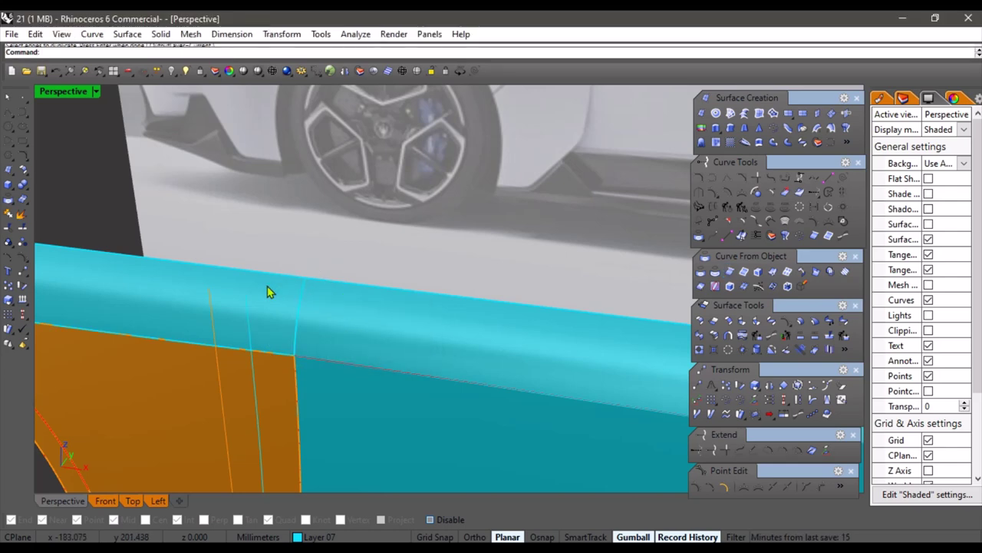
Delete the swept surface above the door
scroll(314, 240, "down", 8)
right_click_drag(366, 278, 297, 290, "shift")
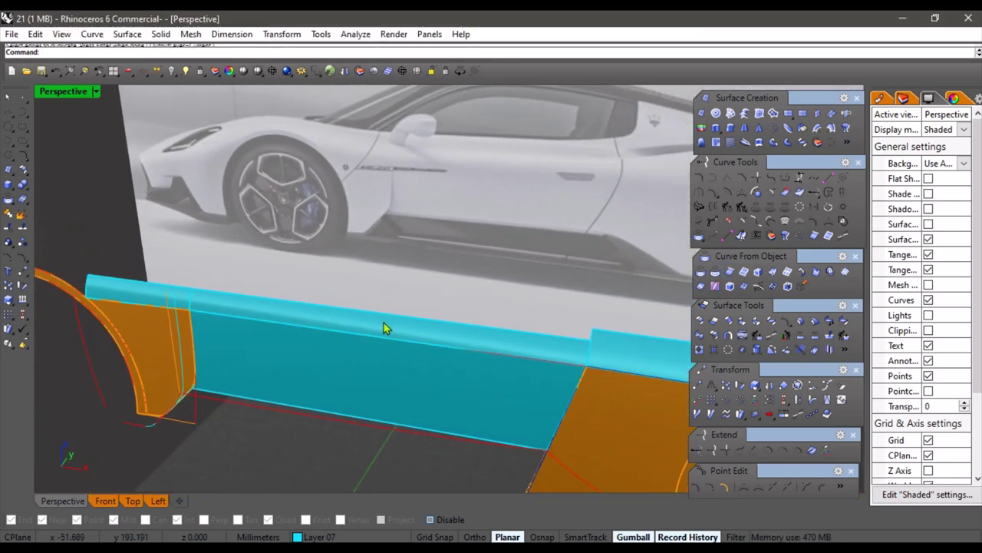
left_click(386, 323)
key("Delete")
Extend the duplicated edge curve by moving its top control point about 1.5 mm upward and inward
right_click_drag(450, 312, 407, 326)
scroll(527, 300, "down", 3)
scroll(439, 367, "up", 7)
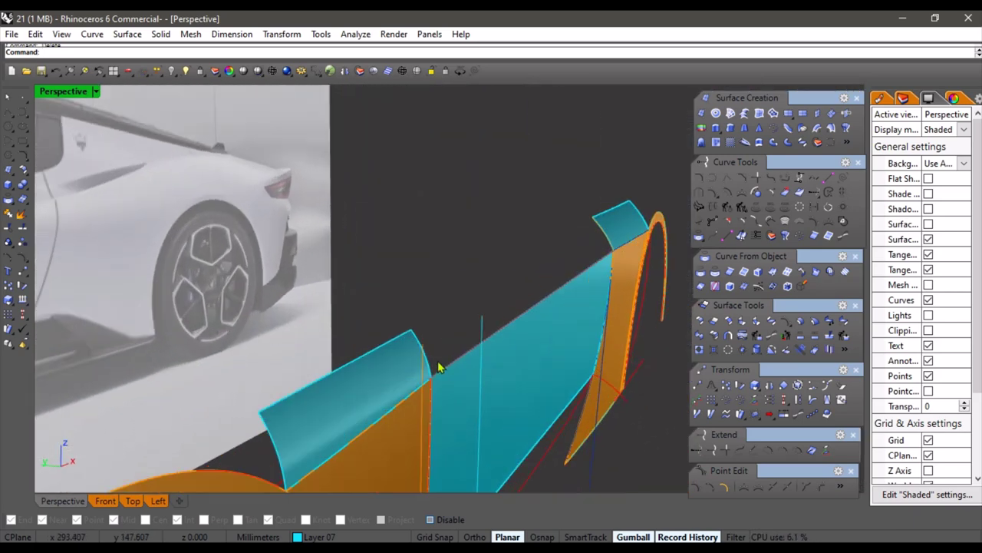
left_click(393, 315)
left_click(434, 340)
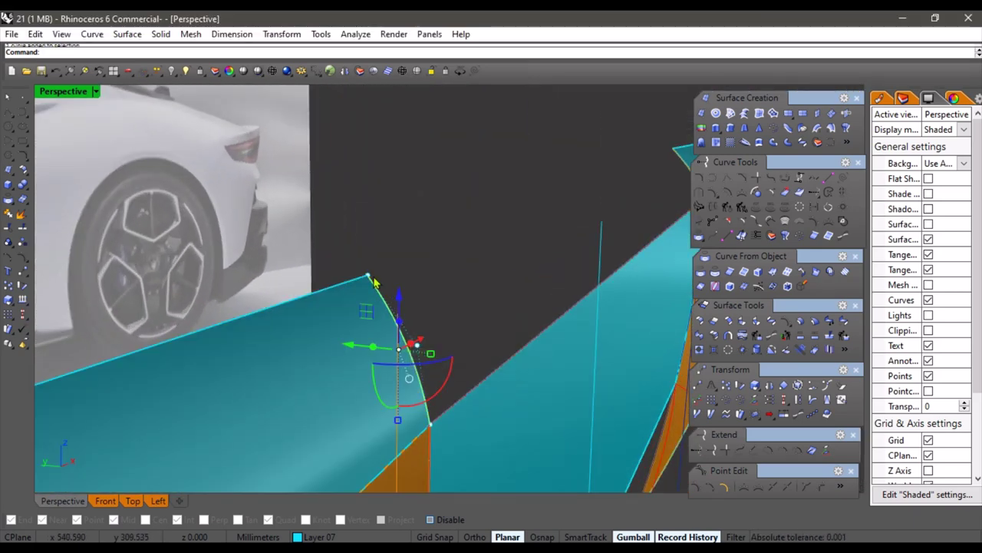
left_click_drag(334, 241, 322, 222)
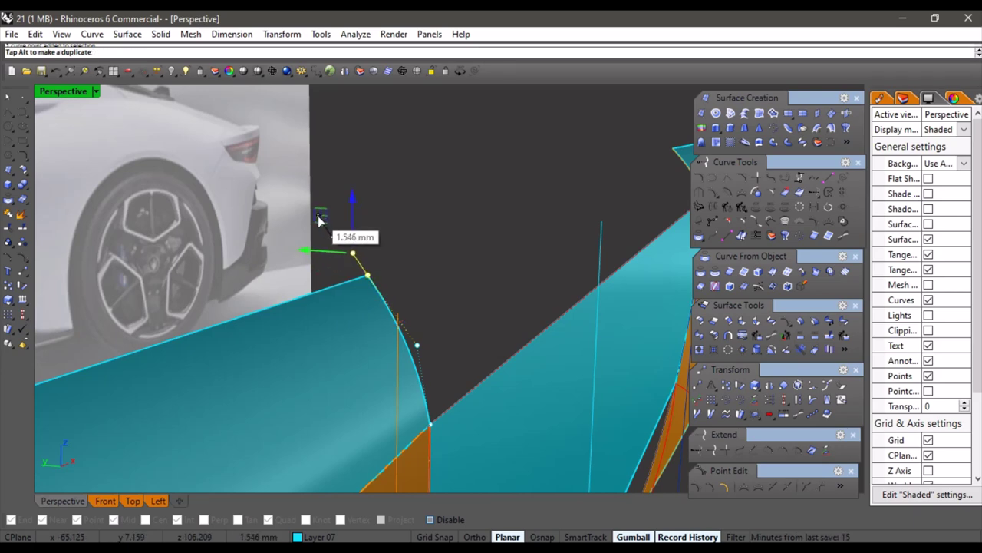
Try a two-rail sweep above the door, with the rear and front profile curves as rails and the door's top curve as cross section
scroll(428, 294, "down", 8)
right_click_drag(426, 294, 349, 320)
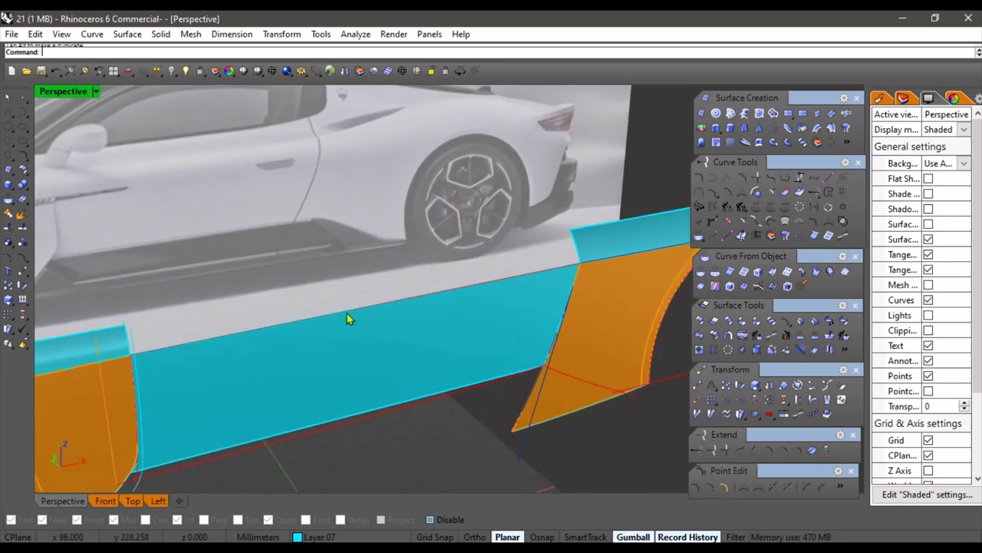
scroll(352, 321, "down", 5)
right_click_drag(418, 336, 485, 353)
scroll(502, 388, "up", 2)
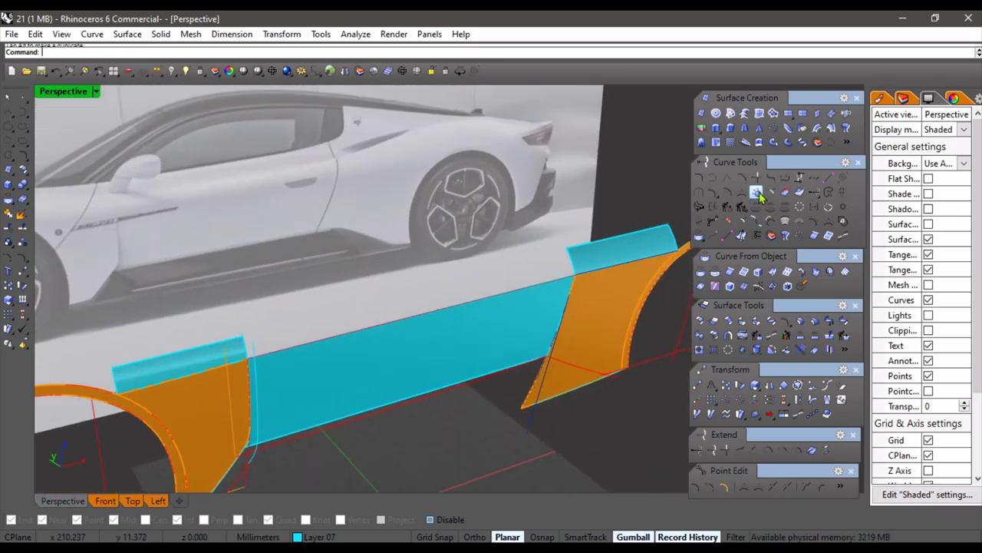
scroll(562, 253, "up", 3)
left_click(573, 264)
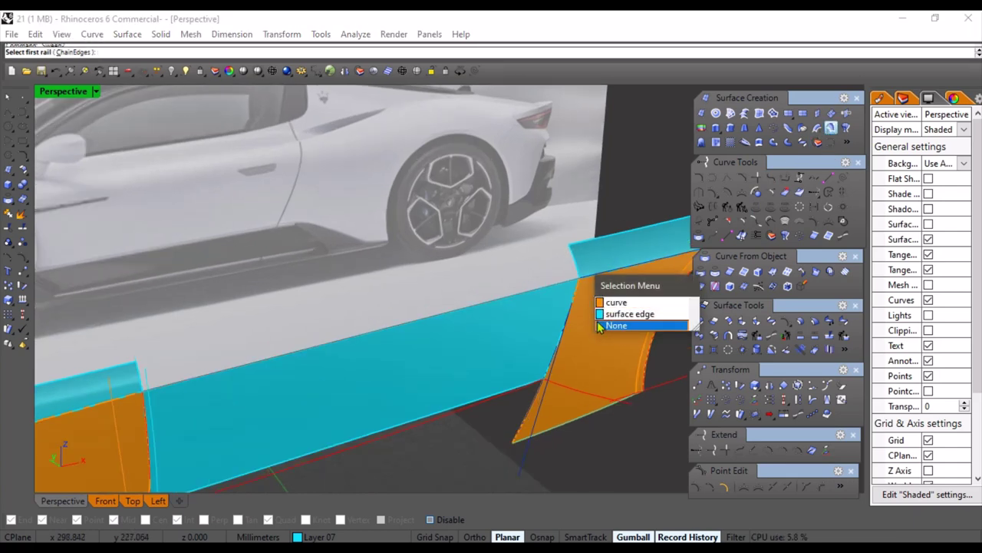
left_click(603, 303)
scroll(491, 307, "down", 4)
scroll(358, 373, "up", 4)
scroll(359, 368, "up", 2)
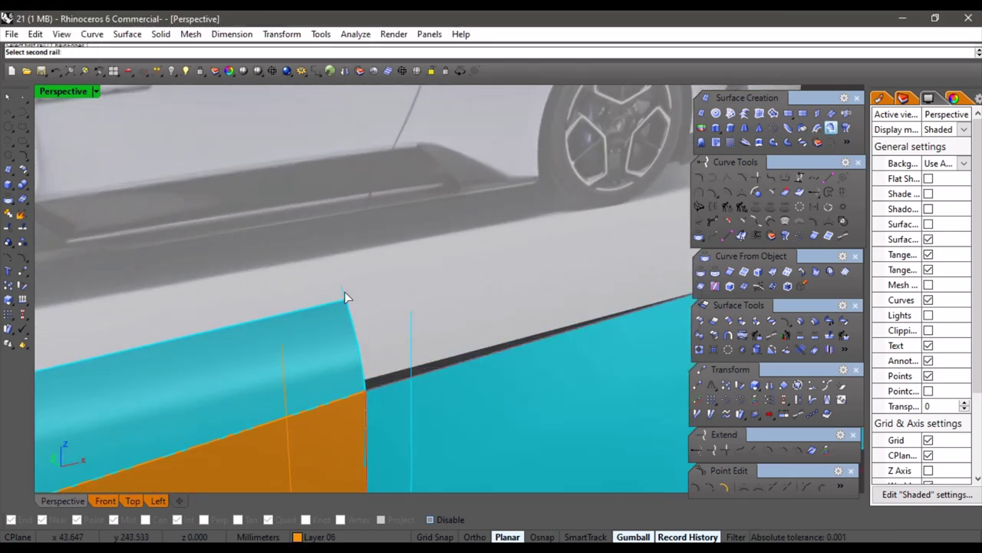
left_click(344, 293)
scroll(452, 349, "down", 5)
right_click_drag(478, 356, 448, 361, "shift")
scroll(448, 361, "up", 5)
left_click(449, 359)
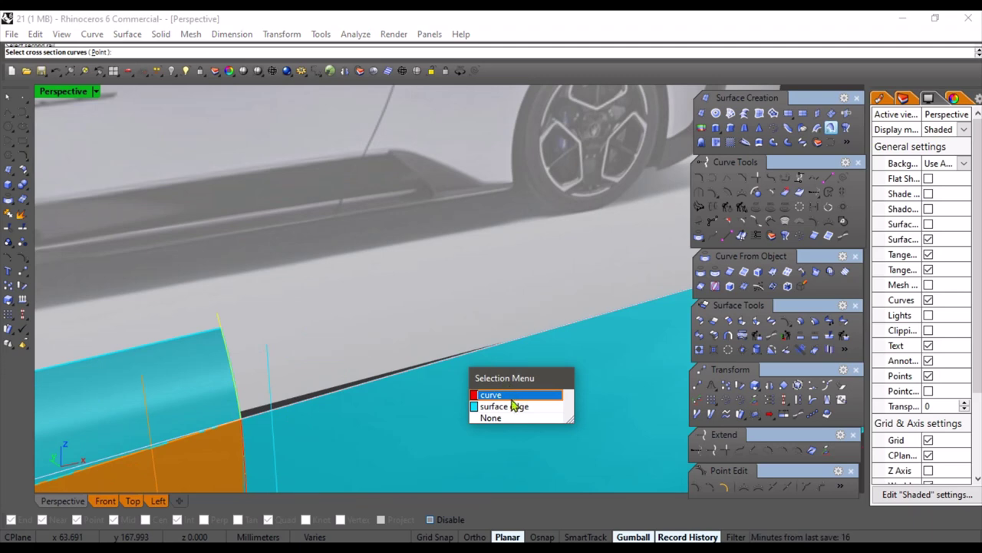
left_click(516, 400)
scroll(460, 345, "down", 5)
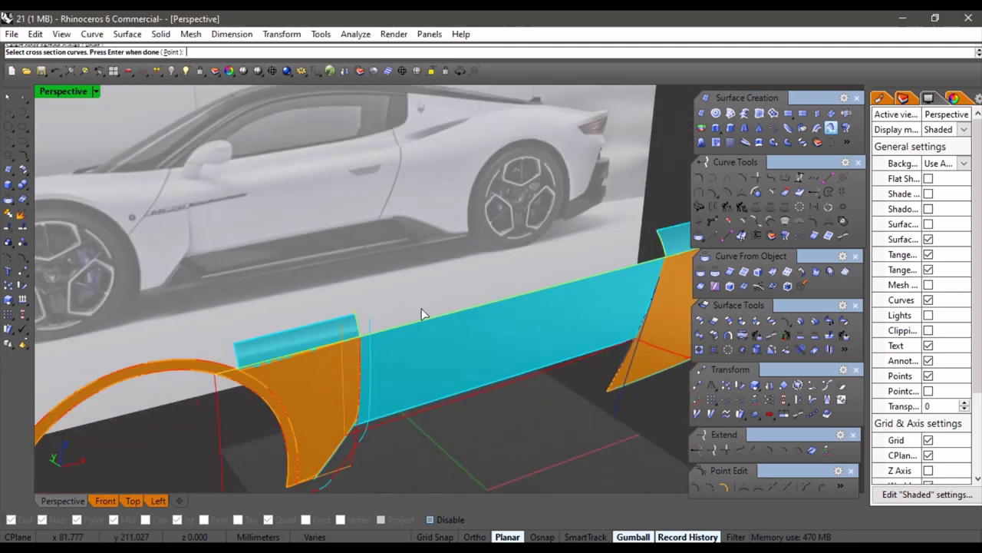
right_click(423, 310)
right_click_drag(423, 310, 340, 376)
scroll(351, 360, "down", 2)
left_click(651, 436)
Build the surface above the door with a two-rail sweep between the rear and front profile curves, using the door's upper curve as cross section
scroll(510, 357, "up", 3)
left_click(524, 310)
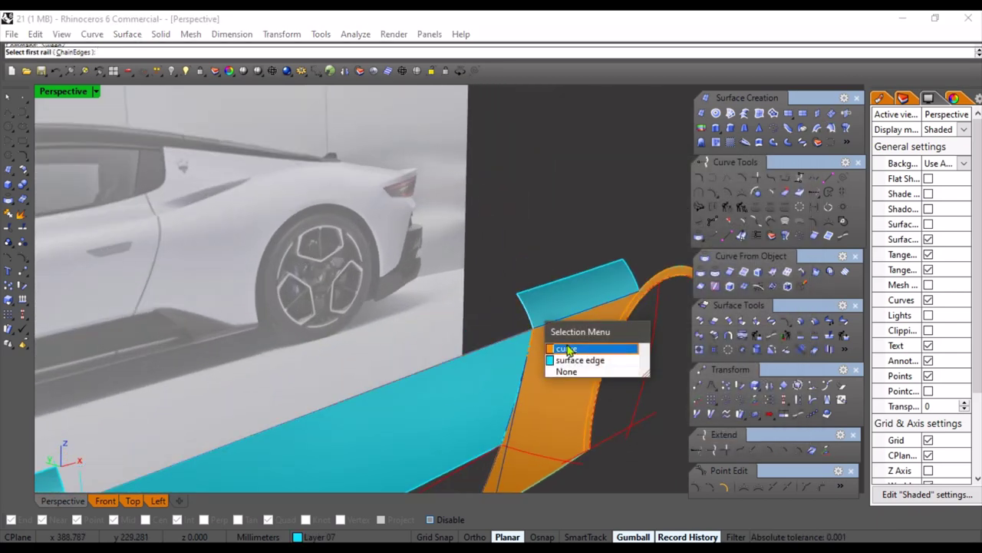
left_click(569, 350)
right_click_drag(190, 413, 255, 353, "shift")
left_click(205, 393)
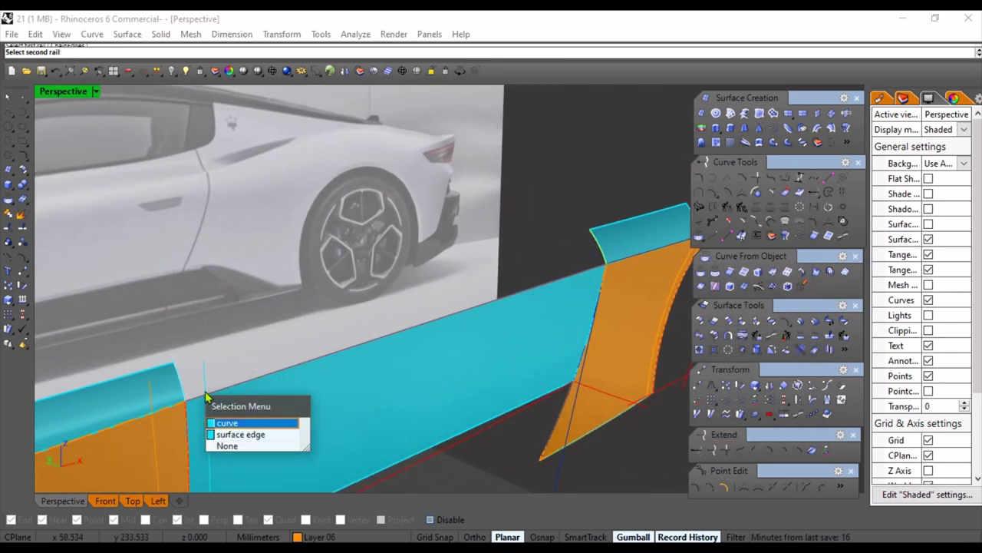
left_click(254, 422)
left_click(330, 354)
left_click(431, 404)
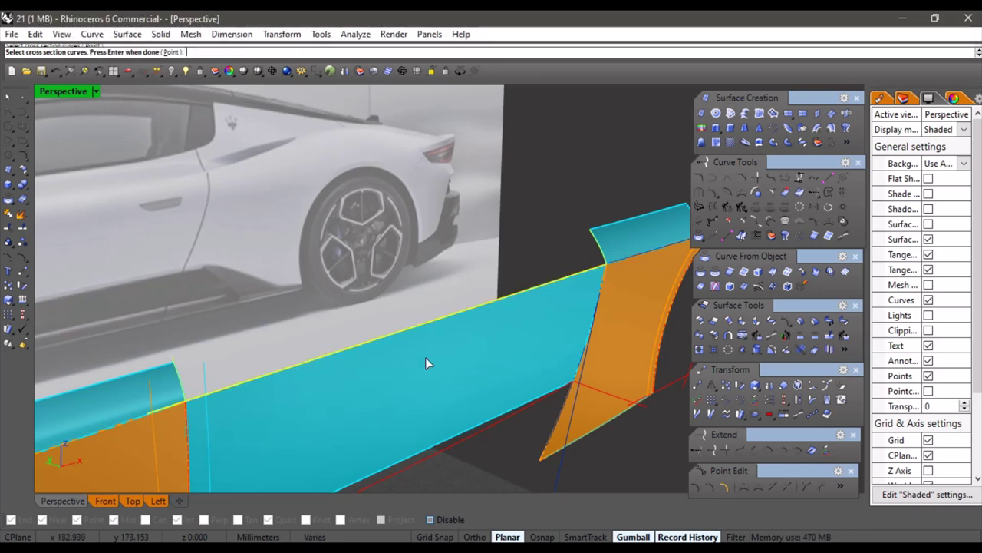
right_click(425, 357)
key("Return")
Delete the old swept surface above the front panel
scroll(440, 372, "down", 6)
right_click_drag(441, 373, 478, 312)
scroll(281, 307, "up", 7)
left_click(202, 302)
key("Delete")
Split the new door upper surface with the vertical curve at the front panel's upper rear corner and delete the part in front of it
left_click(107, 500)
scroll(329, 322, "up", 6)
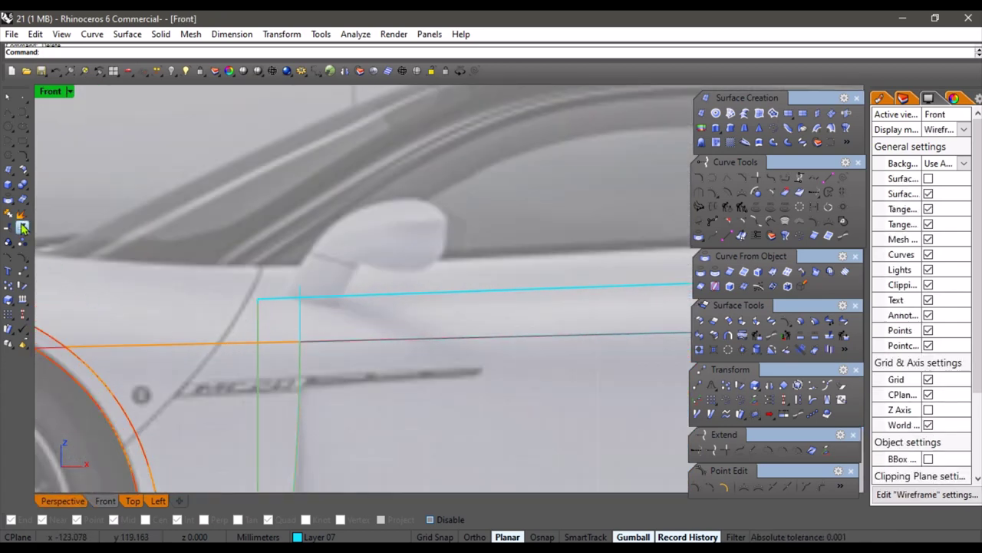
left_click(276, 300)
left_click(302, 293)
right_click(301, 293)
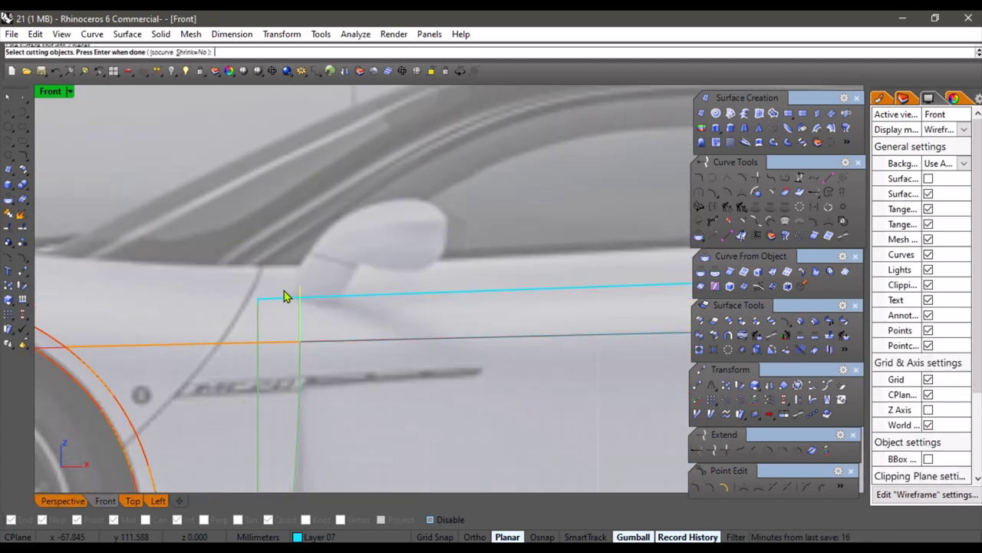
left_click(284, 297)
Sweep a one-rail surface above the front panel, using the door upper surface's front edge as rail and the panel's top edge as cross section
left_click(68, 503)
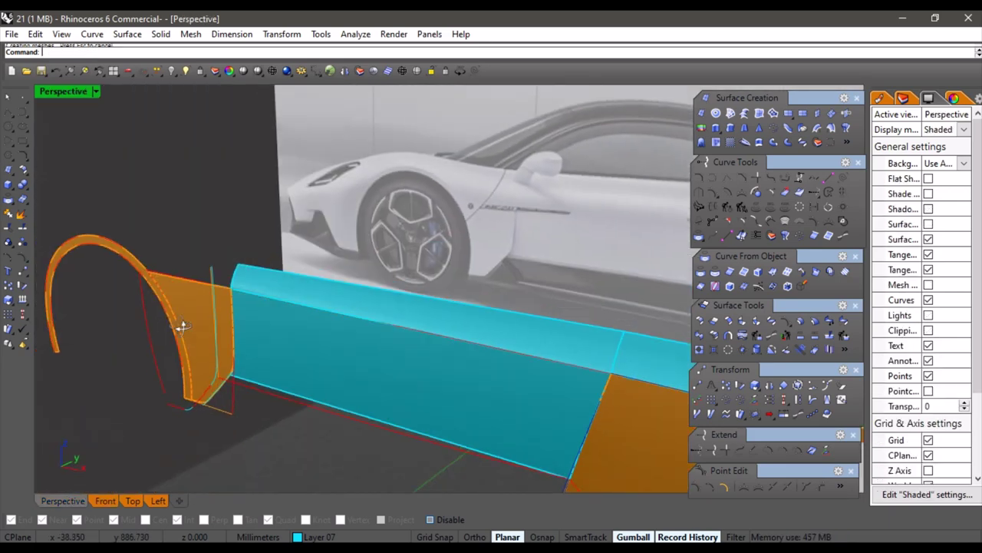
scroll(182, 325, "up", 4)
right_click_drag(182, 324, 382, 389)
right_click_drag(330, 360, 295, 369)
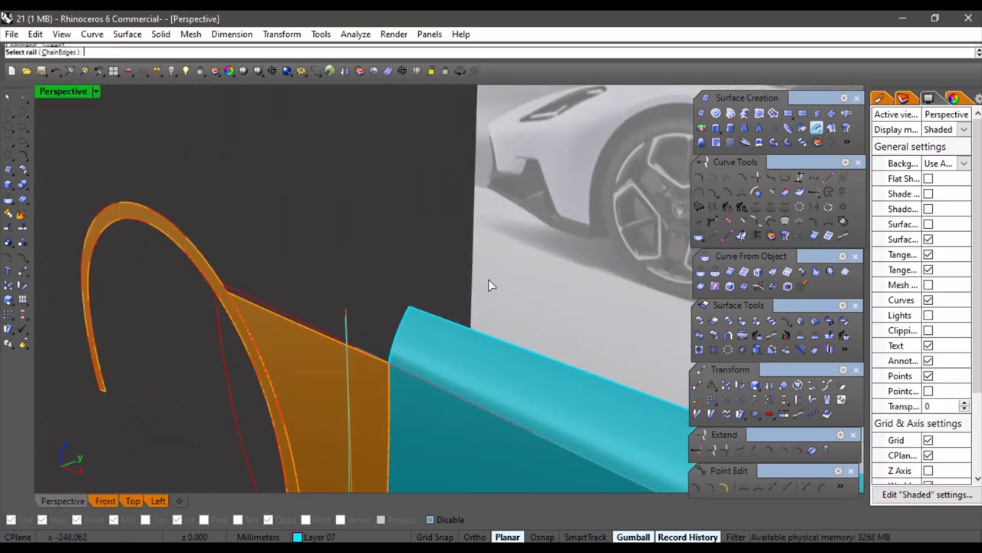
scroll(402, 321, "up", 1)
left_click(402, 322)
left_click(447, 360)
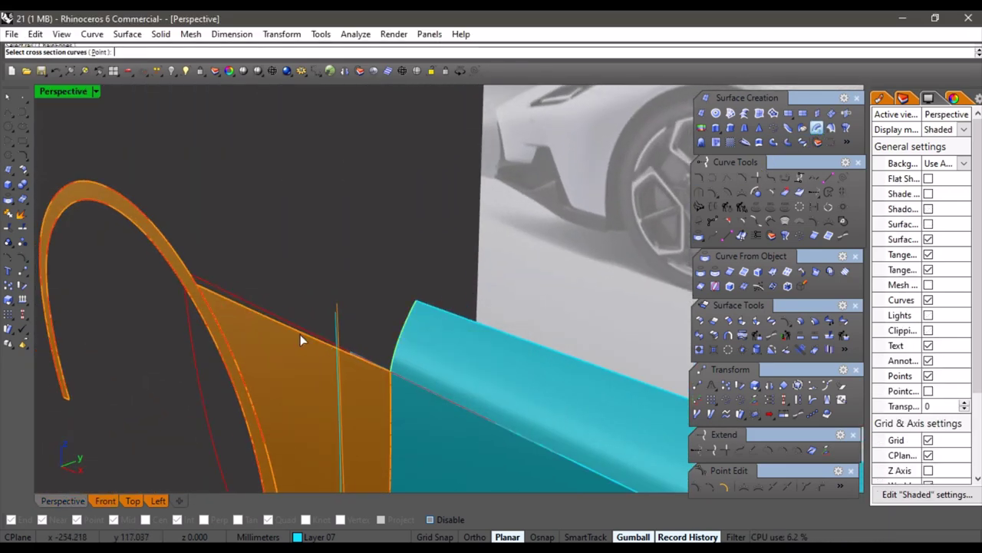
left_click(323, 331)
left_click(383, 371)
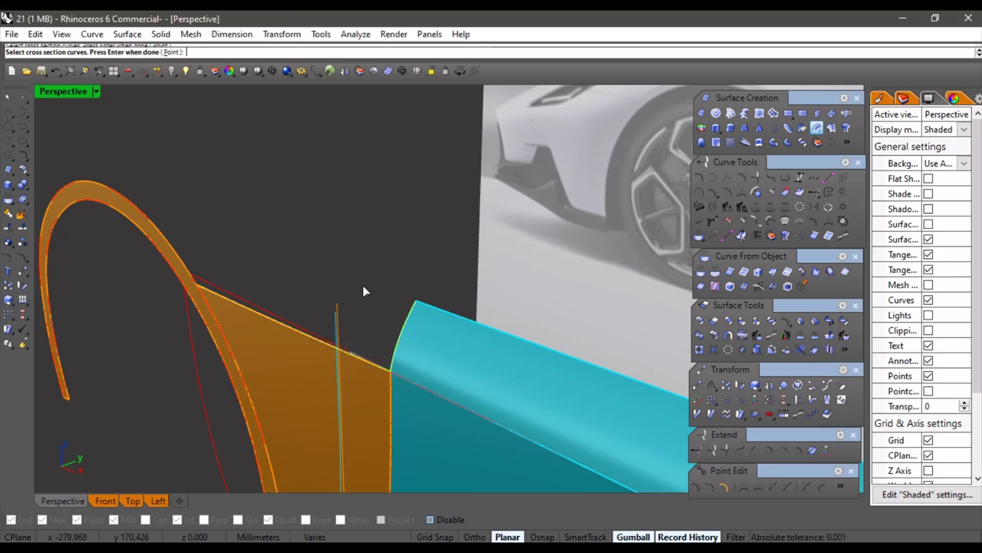
key("Return")
key("Return")
On Layer 06, draw a two-point curve about 14 mm long inward and upward from the door upper surface's front upper corner in the Left view
scroll(252, 243, "down", 3)
right_click_drag(251, 243, 500, 323)
scroll(327, 312, "up", 2)
right_click_drag(384, 372, 376, 450)
scroll(487, 326, "up", 3)
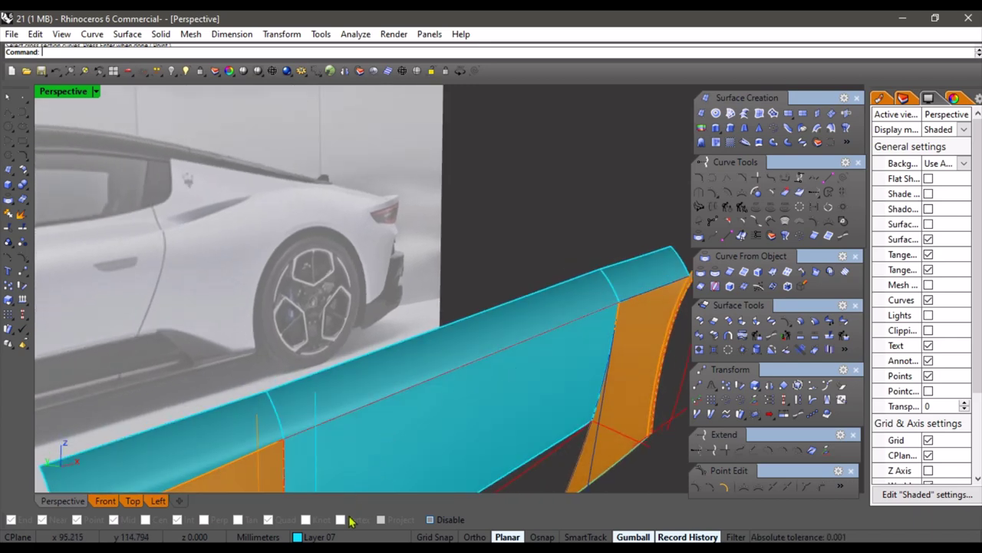
left_click(331, 538)
left_click(322, 438)
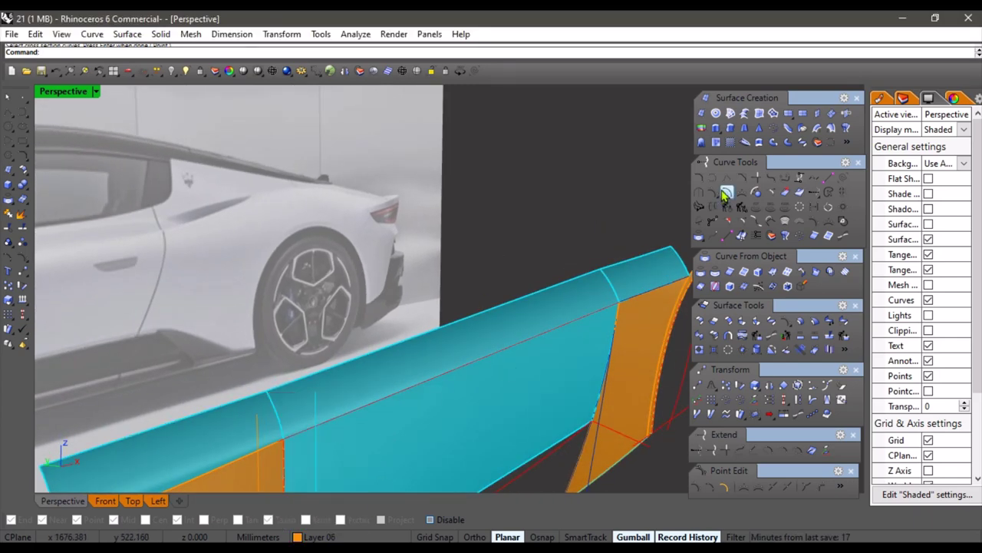
scroll(460, 309, "down", 4)
right_click_drag(502, 303, 509, 305)
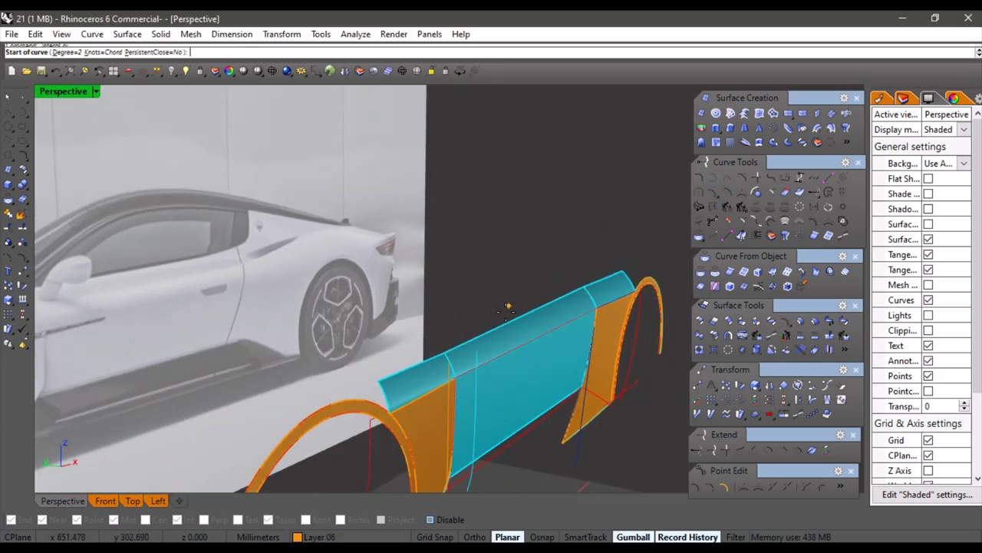
scroll(509, 305, "up", 2)
left_click(444, 354)
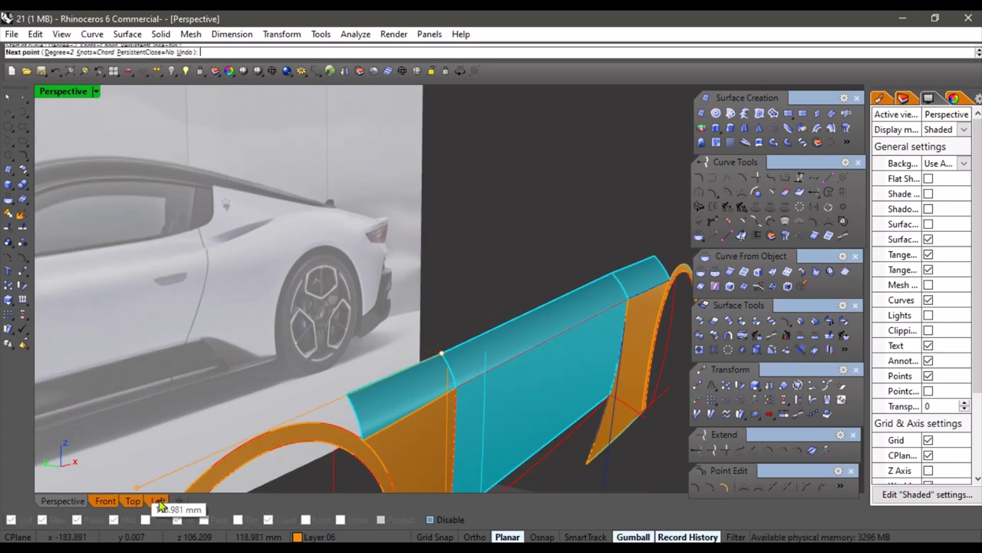
left_click(158, 501)
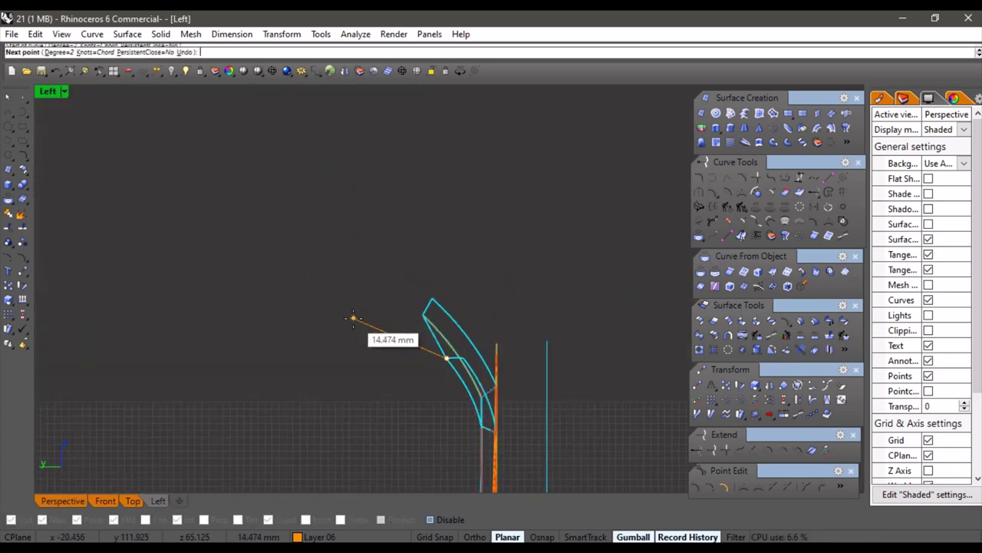
left_click(353, 318)
right_click(354, 320)
Check the door's shoulder in the MC20 reference photos, then raise the new curve's middle and free end points to bow it slightly upward
key("alt+Tab")
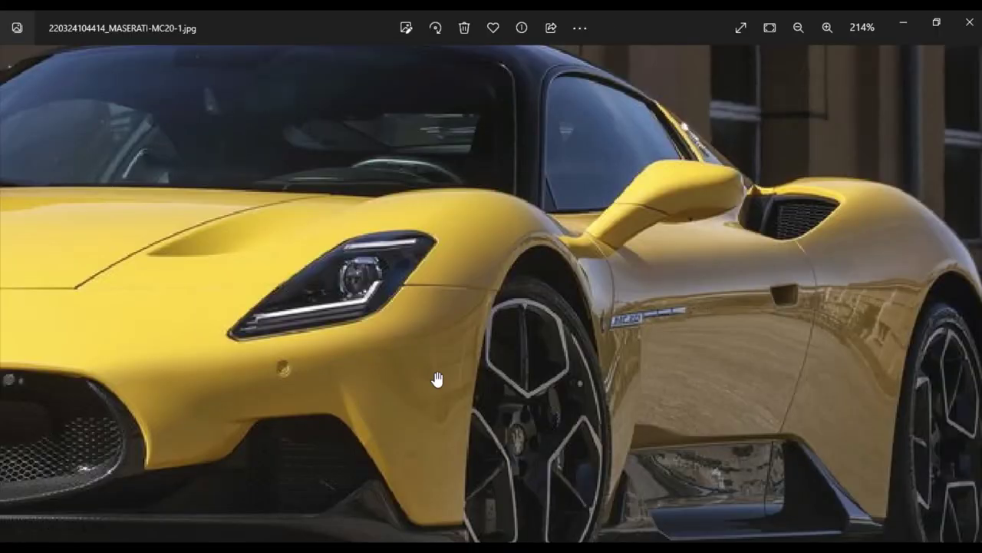
left_click_drag(610, 308, 564, 363)
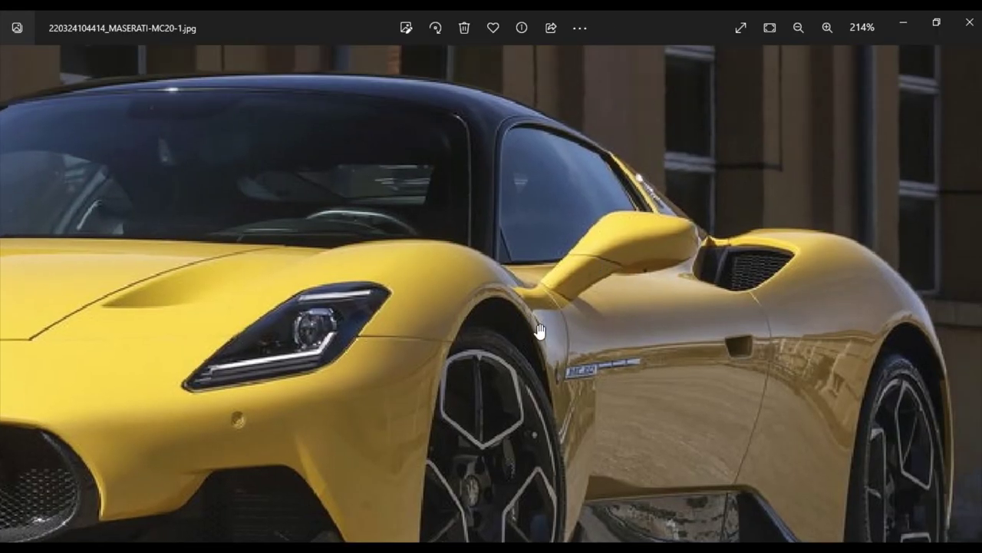
left_click(980, 310)
scroll(397, 275, "up", 5)
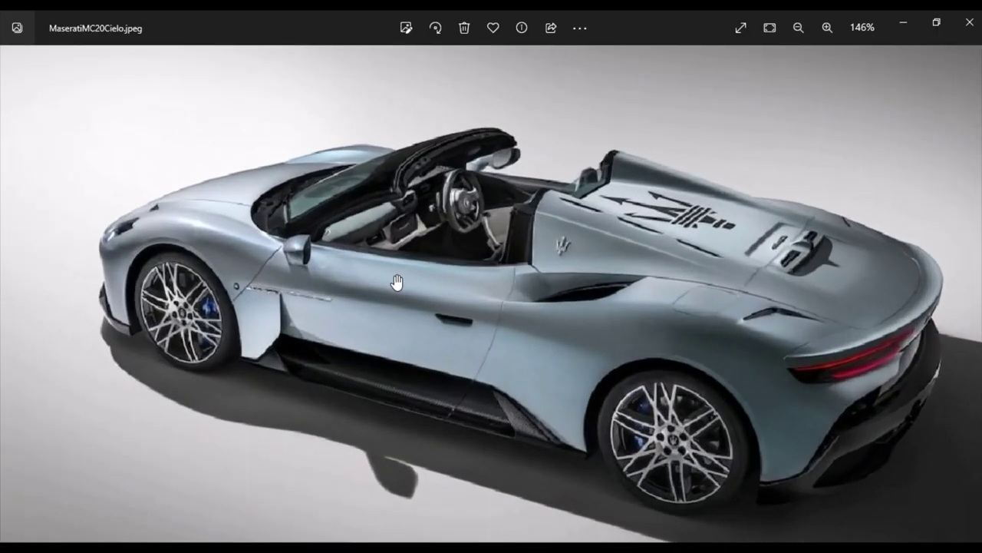
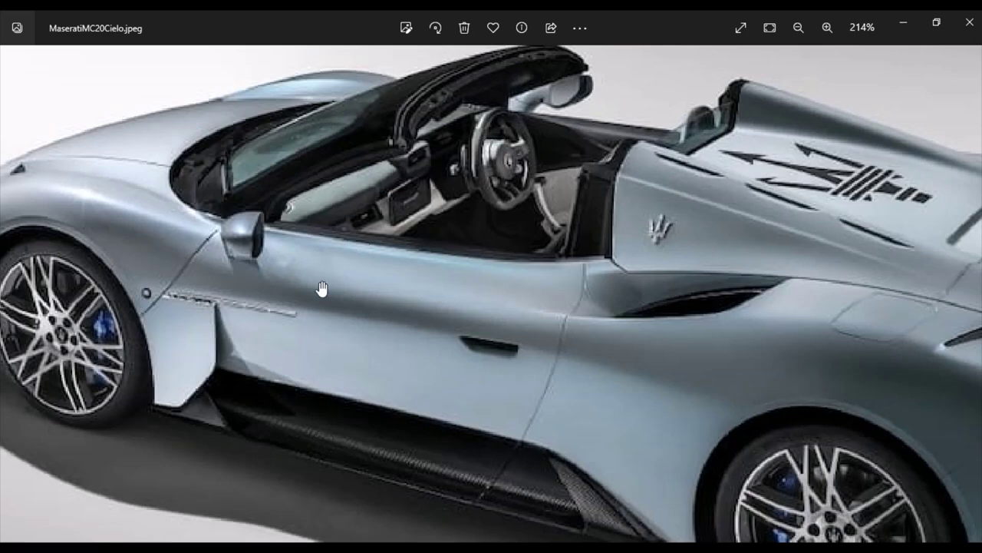
left_click(177, 547)
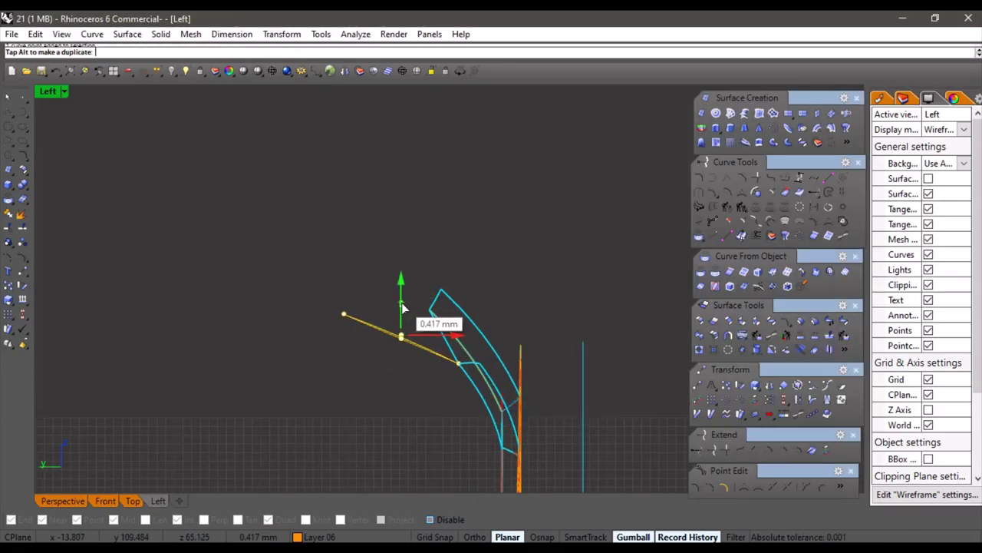
left_click_drag(403, 300, 403, 299)
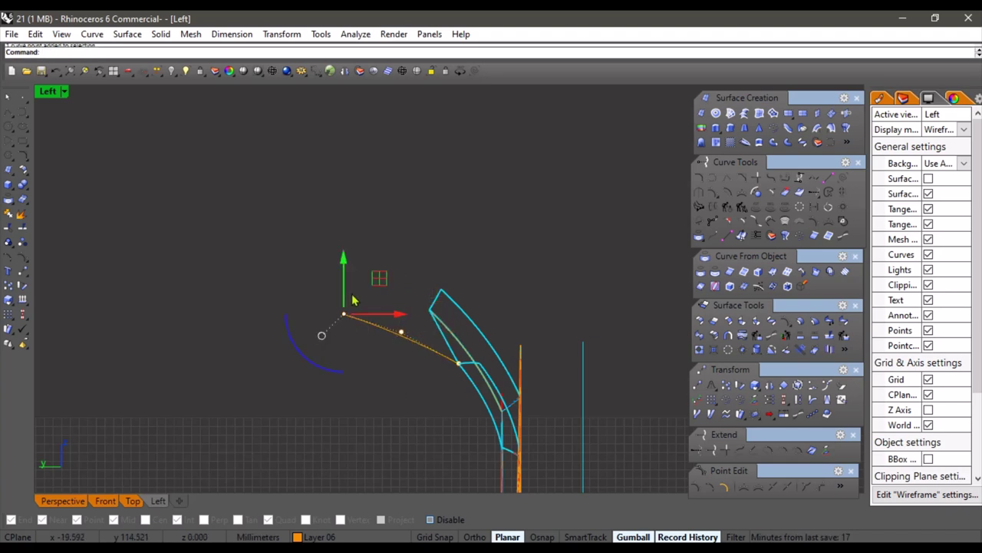
left_click_drag(343, 260, 343, 262)
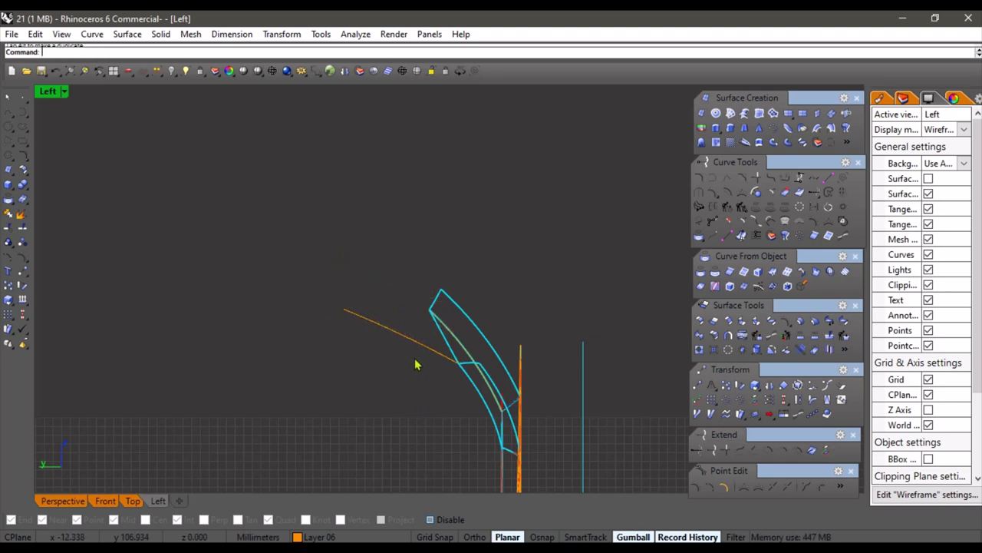
scroll(415, 364, "up", 3)
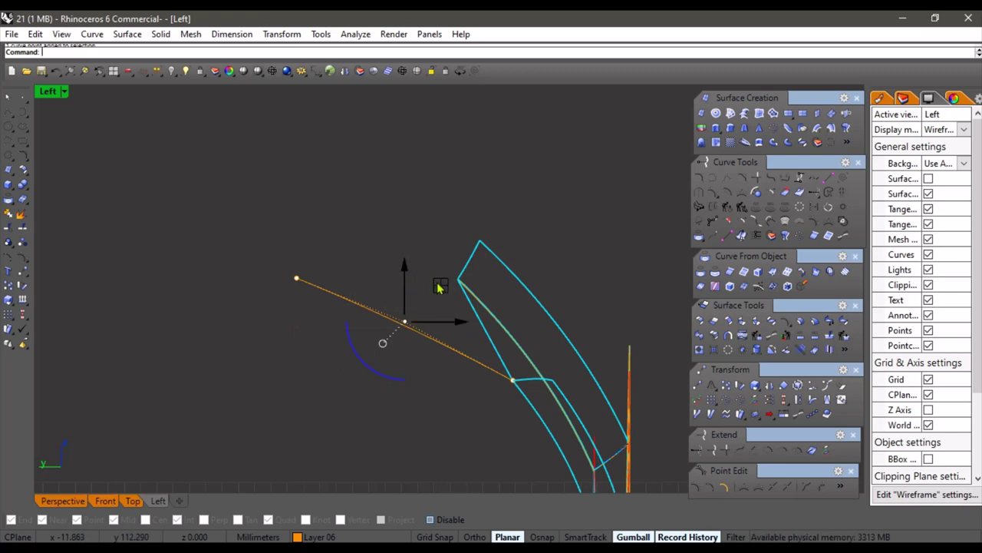
left_click_drag(439, 286, 443, 280)
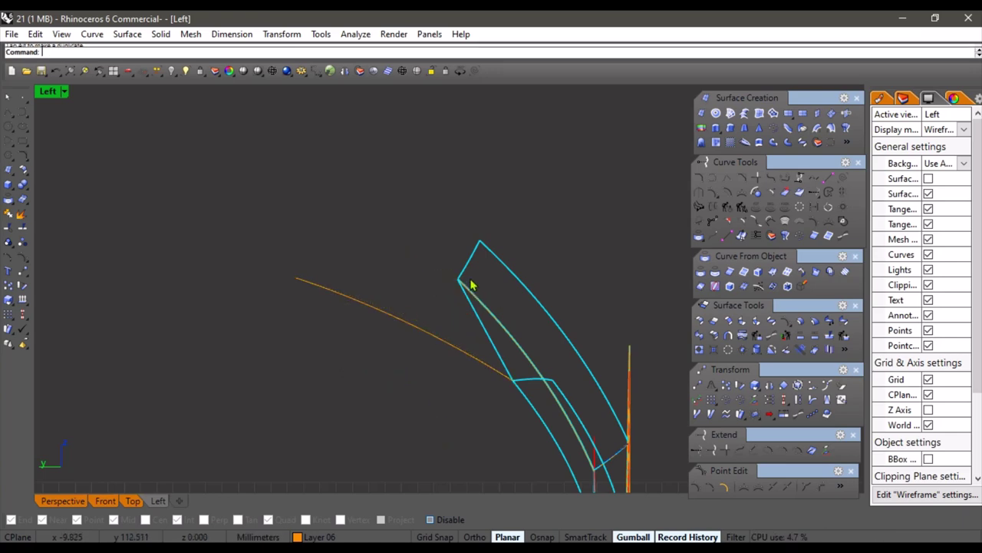
scroll(471, 281, "down", 5)
On Layer 07, sweep a second surface above the door with the new curve as rail and the door upper surface's top edge as cross section
left_click(75, 502)
scroll(418, 318, "up", 3)
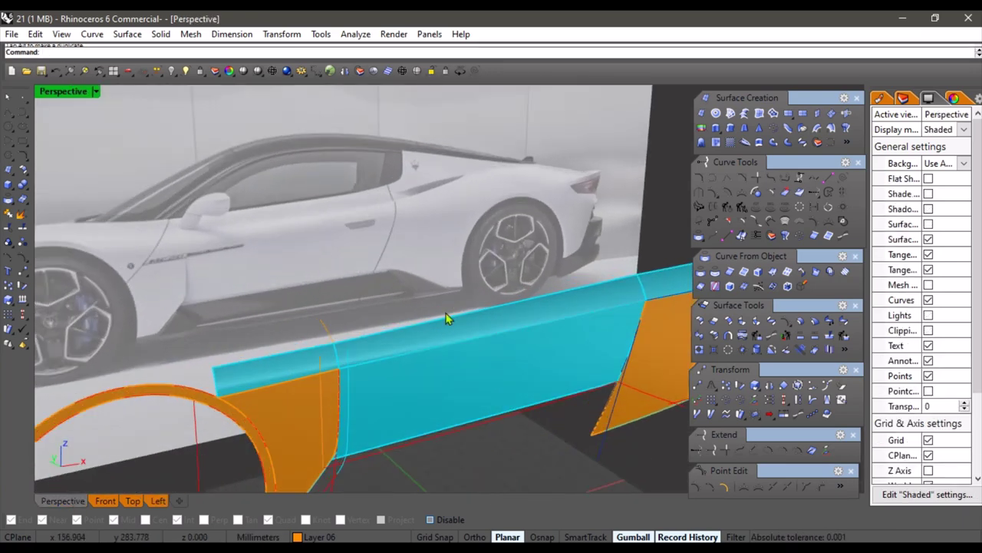
scroll(448, 318, "down", 3)
mouse_move(448, 319)
right_mouse_down()
mouse_move(344, 328)
mouse_move(468, 338)
mouse_move(450, 399)
mouse_move(534, 430)
right_mouse_up()
left_click(313, 537)
left_click(326, 511)
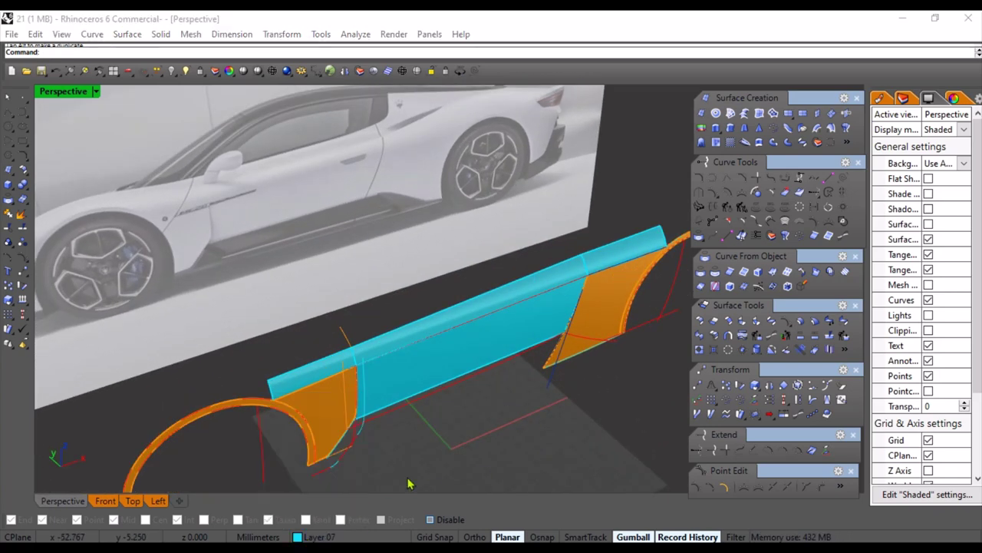
left_click(817, 129)
scroll(350, 343, "up", 3)
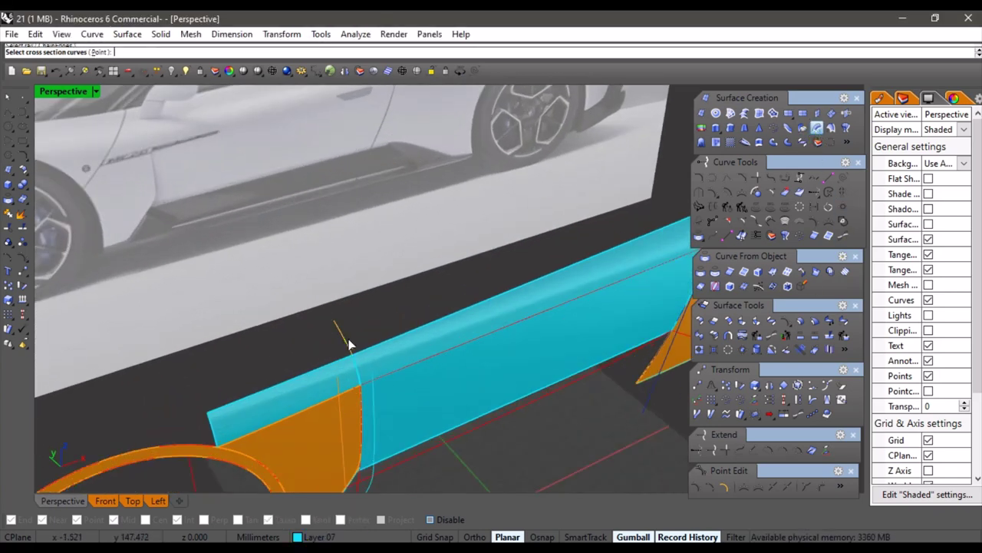
scroll(450, 349, "down", 3)
key("Return")
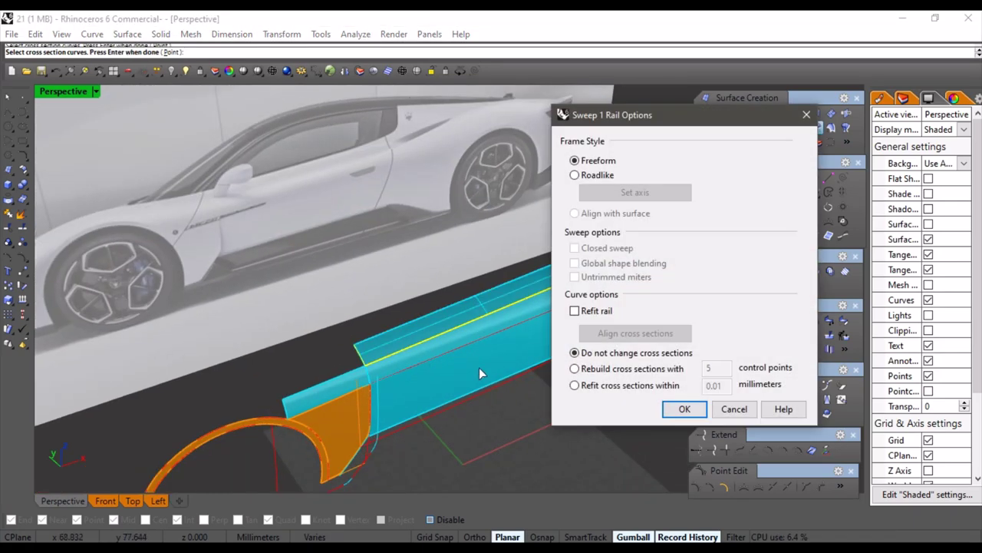
key("Return")
Sweep a matching second surface above the front panel, using the second door surface's front edge as rail and the front upper surface's top edge as cross section
scroll(482, 374, "down", 3)
right_click_drag(482, 376, 385, 466)
right_click_drag(428, 435, 434, 391)
scroll(377, 401, "up", 3)
right_click_drag(435, 391, 394, 379, "shift")
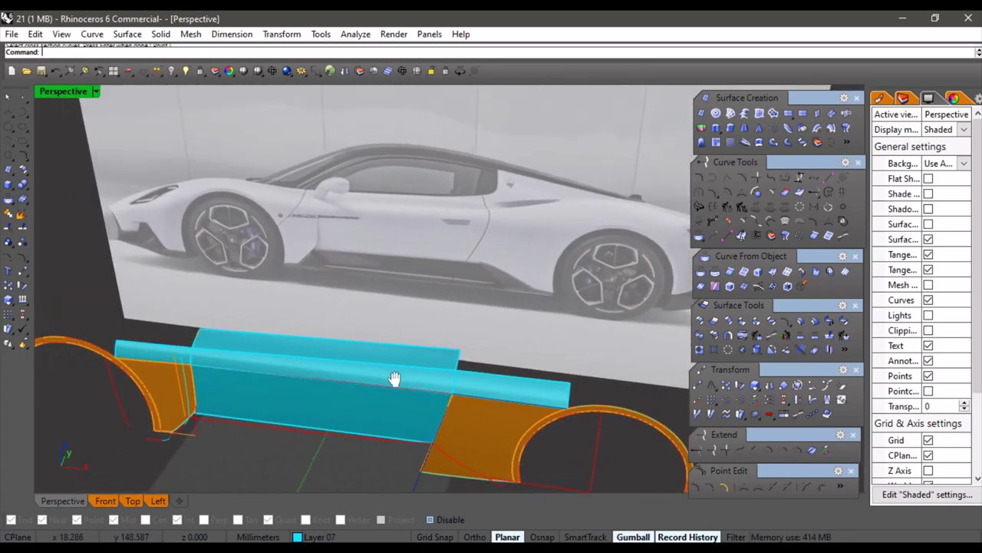
right_click_drag(189, 299, 287, 416)
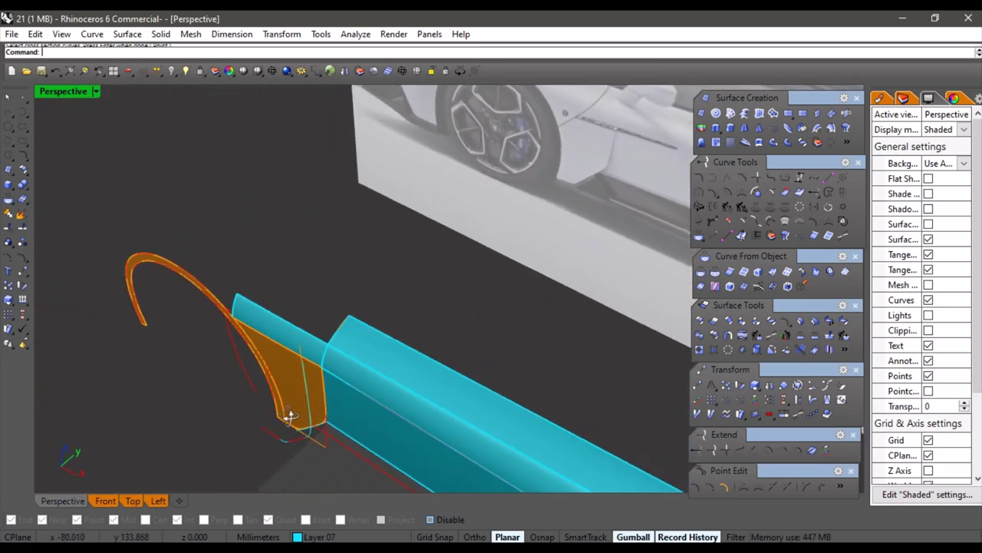
right_click_drag(428, 283, 332, 332)
scroll(339, 264, "up", 3)
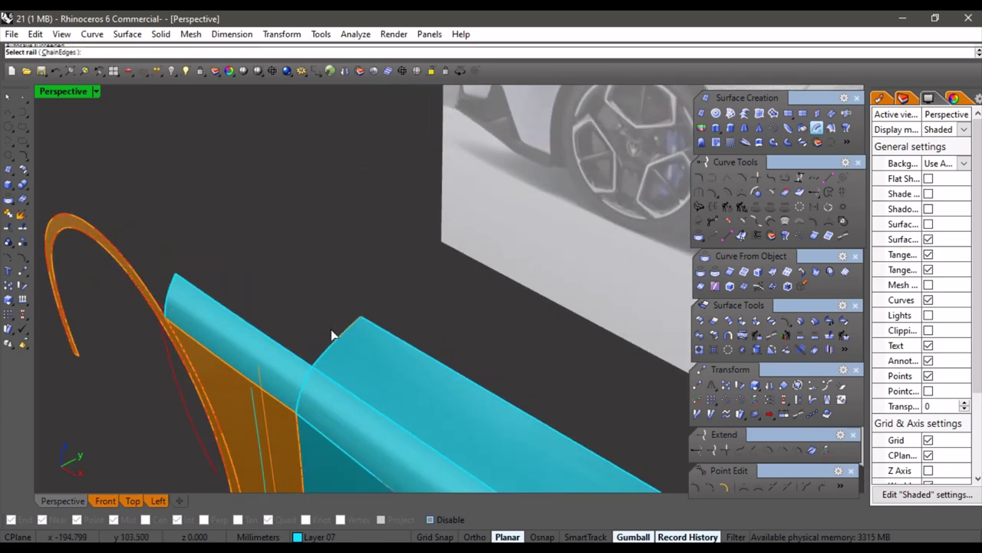
left_click(336, 343)
left_click(373, 375)
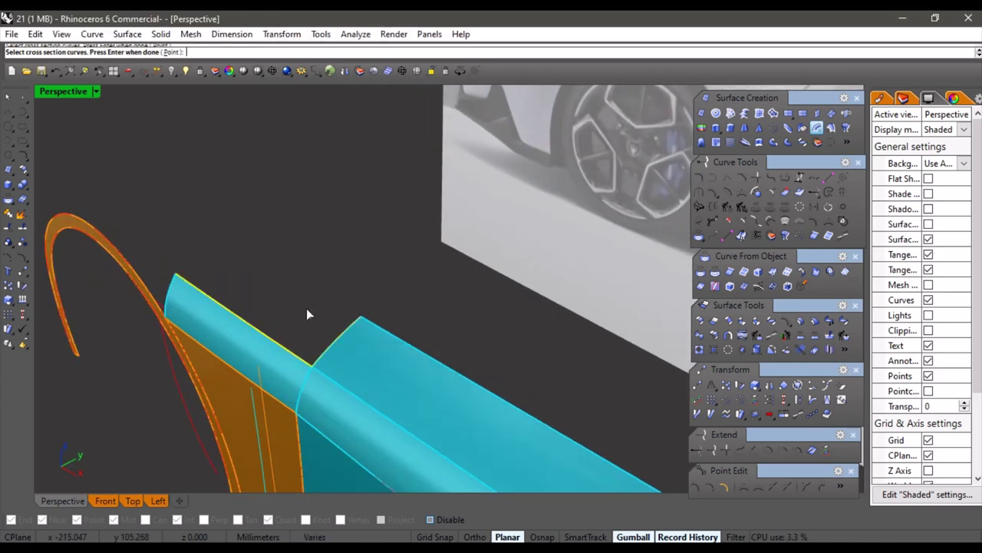
key("Return")
key("Return")
Delete the upper surface above the rear panel in the Front view
scroll(362, 249, "down", 6)
right_click_drag(404, 335, 365, 339)
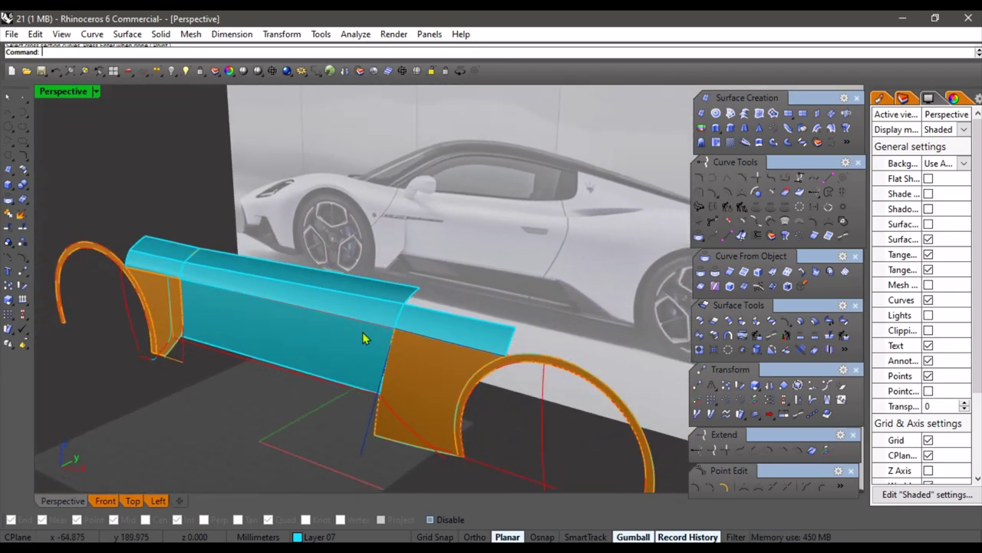
right_click_drag(257, 403, 366, 361)
scroll(365, 361, "up", 5)
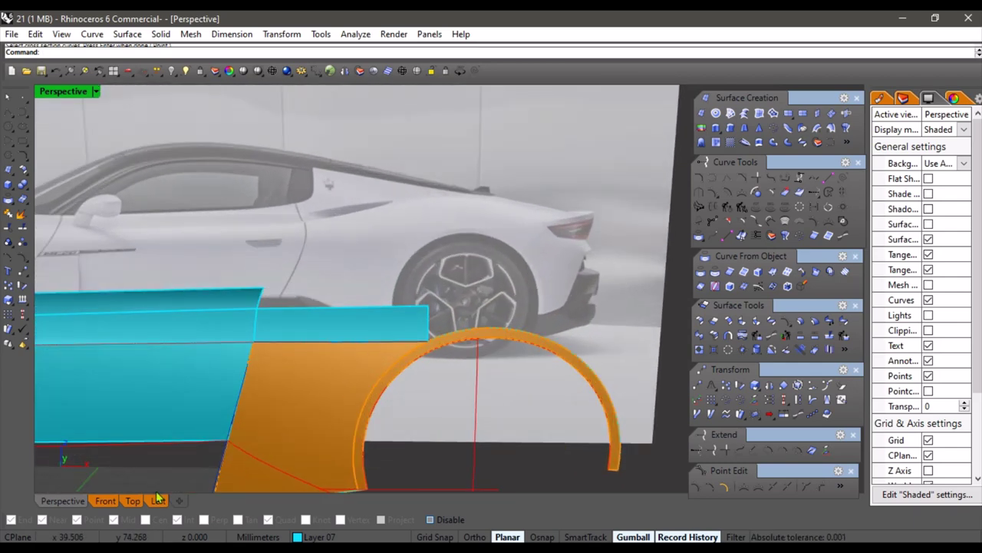
left_click(105, 500)
scroll(295, 394, "down", 4)
right_click_drag(583, 399, 493, 398)
scroll(494, 398, "down", 6)
right_click_drag(645, 400, 384, 400)
scroll(367, 389, "up", 4)
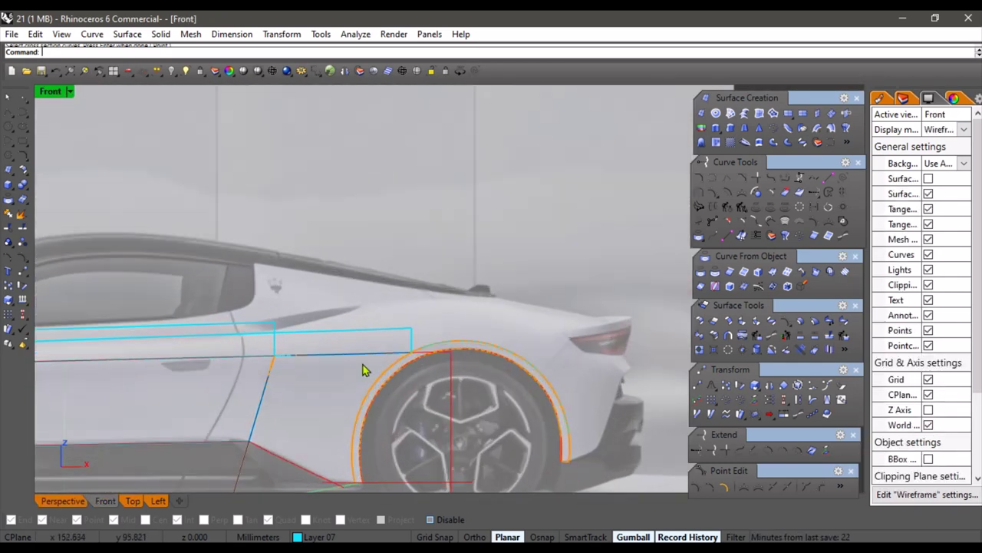
scroll(365, 370, "up", 2)
left_click(360, 330)
key("Delete")
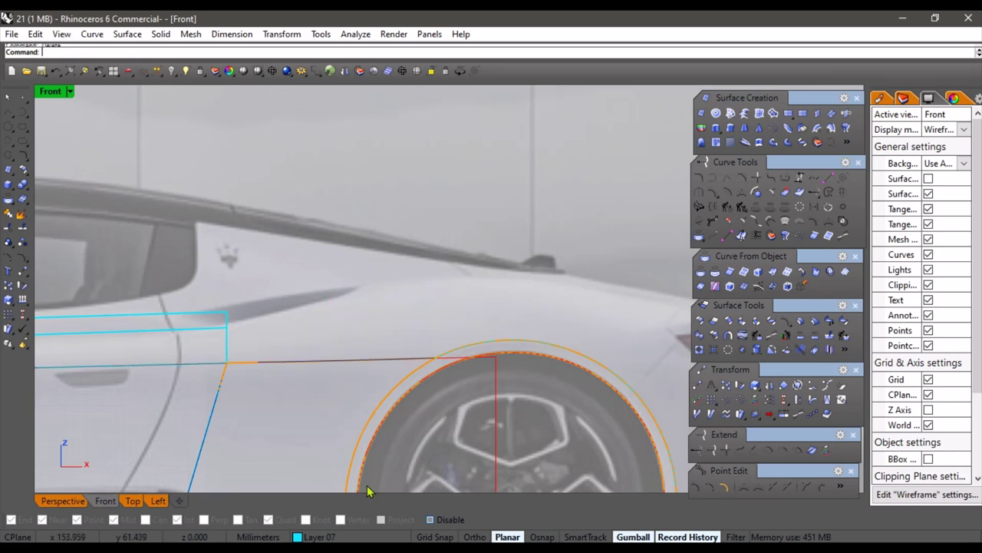
On Layer 01 in the Front view, draw a curve about 160 mm long from the door's second upper surface's lower rear corner to the taillight
left_click(315, 537)
left_click(328, 441)
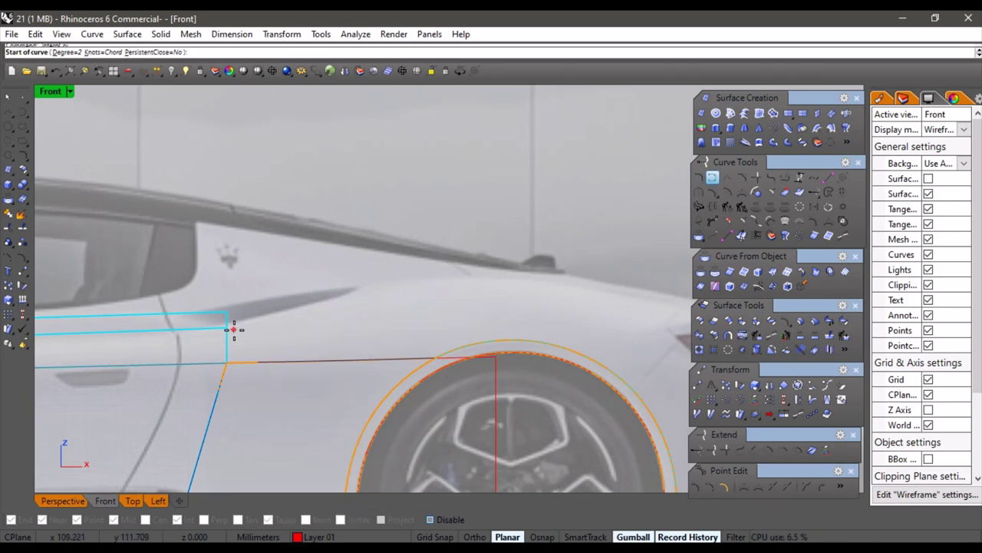
right_click_drag(281, 333, 287, 357)
scroll(256, 353, "up", 2)
left_click(220, 353, "alt")
scroll(288, 324, "down", 4)
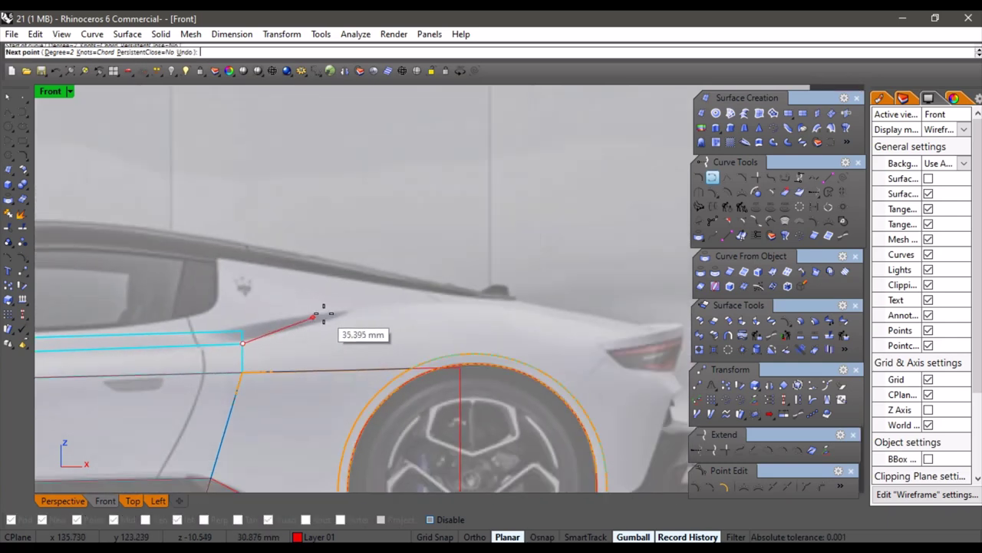
scroll(384, 324, "down", 2)
right_click_drag(468, 341, 391, 369)
scroll(416, 355, "up", 2)
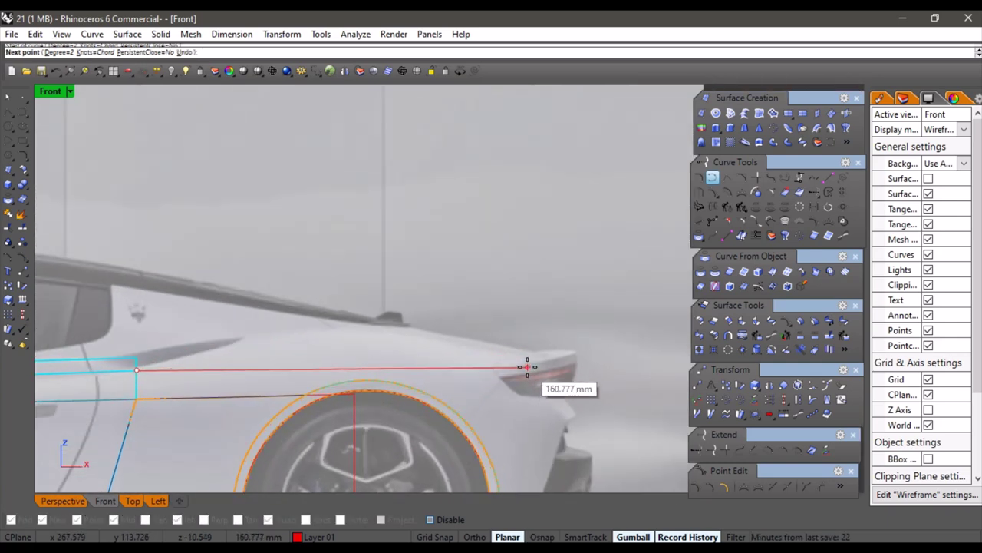
left_click(516, 359)
key("Return")
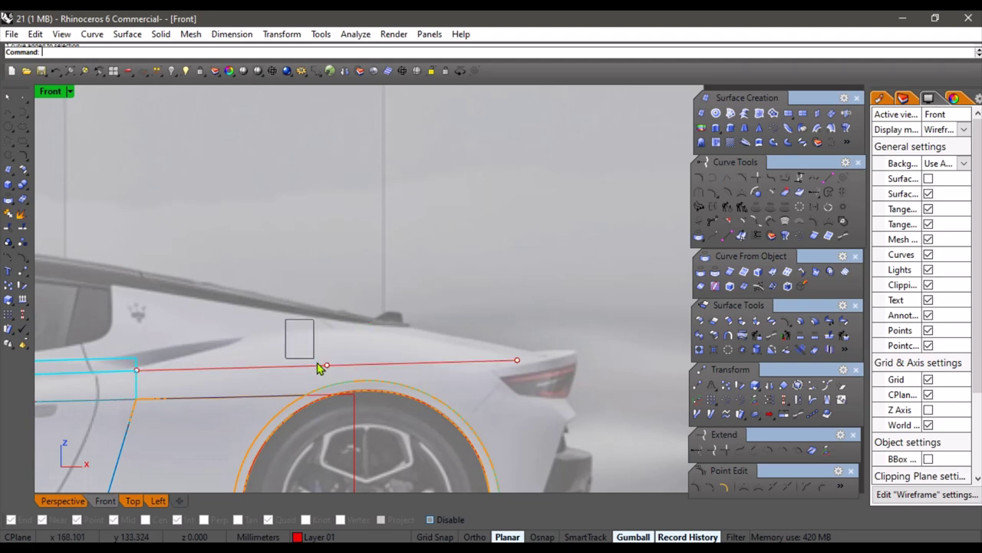
Raise the new curve's middle control point so it bows along the rear fender's crest in the reference image
left_click_drag(327, 313, 326, 301)
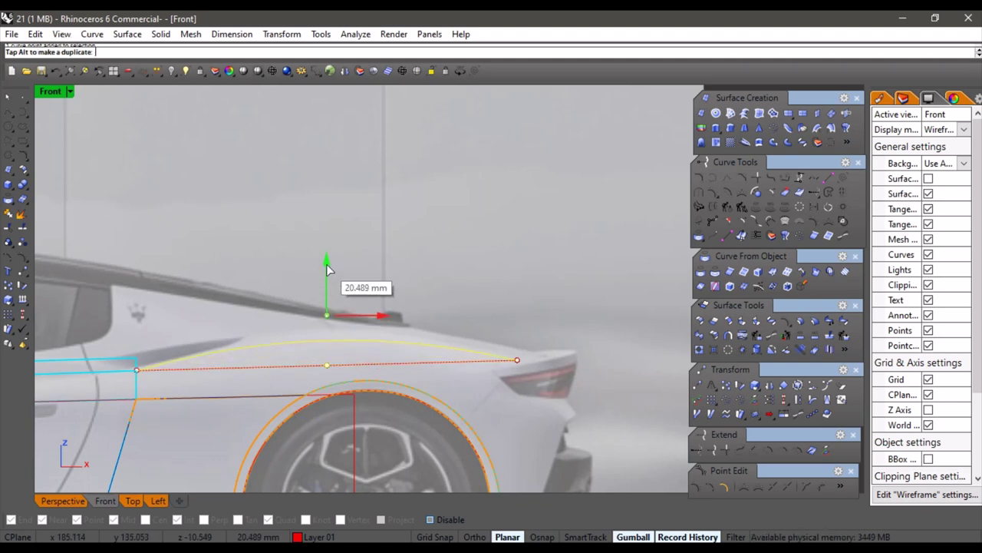
left_click_drag(339, 246, 341, 244)
scroll(366, 266, "down", 6)
scroll(329, 354, "up", 3)
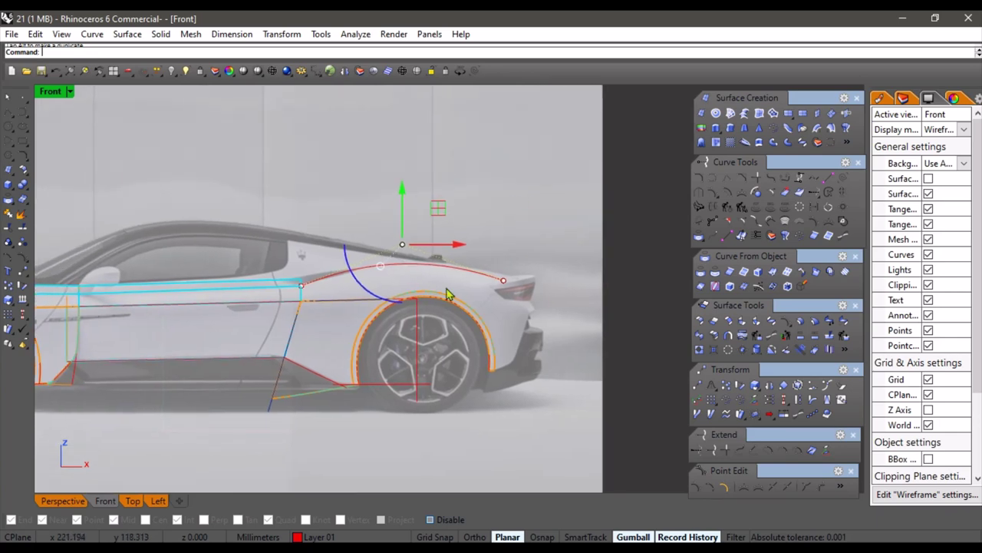
Check the rear fender in the MC20 Cielo photo, then shift the fender curve's rear end point inboard along Y in the Perspective view
left_click(63, 500)
mouse_move(366, 298)
right_mouse_down()
mouse_move(302, 336)
mouse_move(361, 289)
mouse_move(464, 371)
right_mouse_up()
right_click_drag(478, 415, 445, 335)
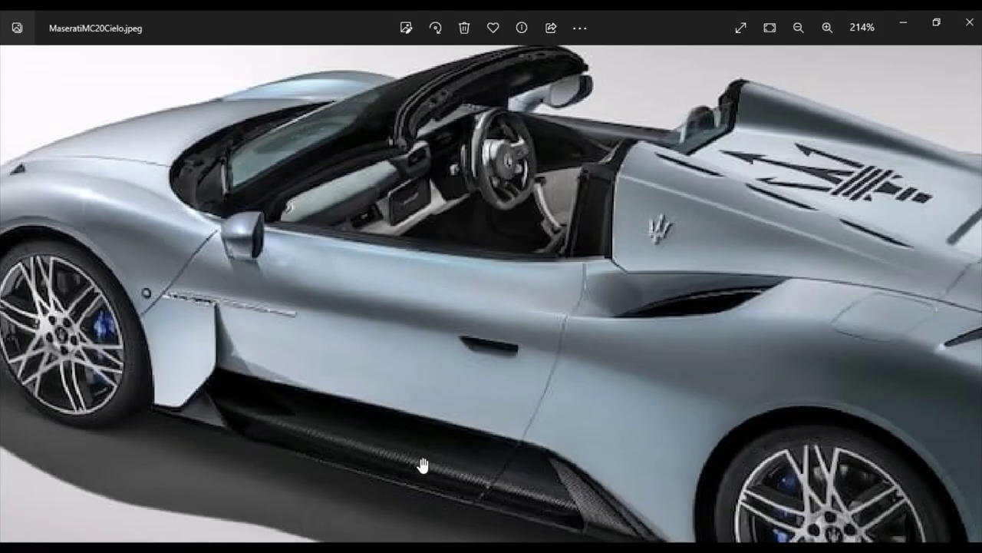
scroll(652, 346, "down", 5)
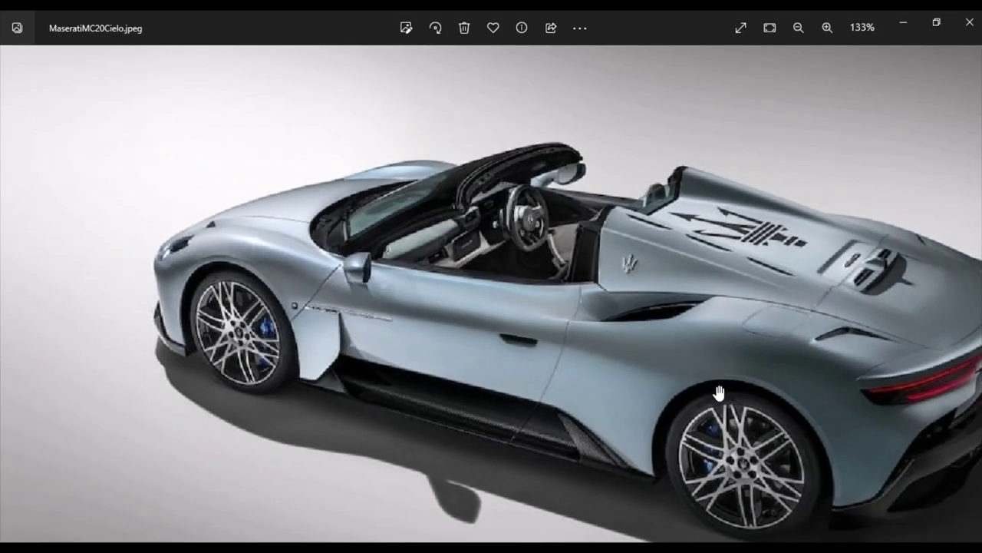
left_click_drag(716, 395, 561, 380)
scroll(683, 376, "up", 1)
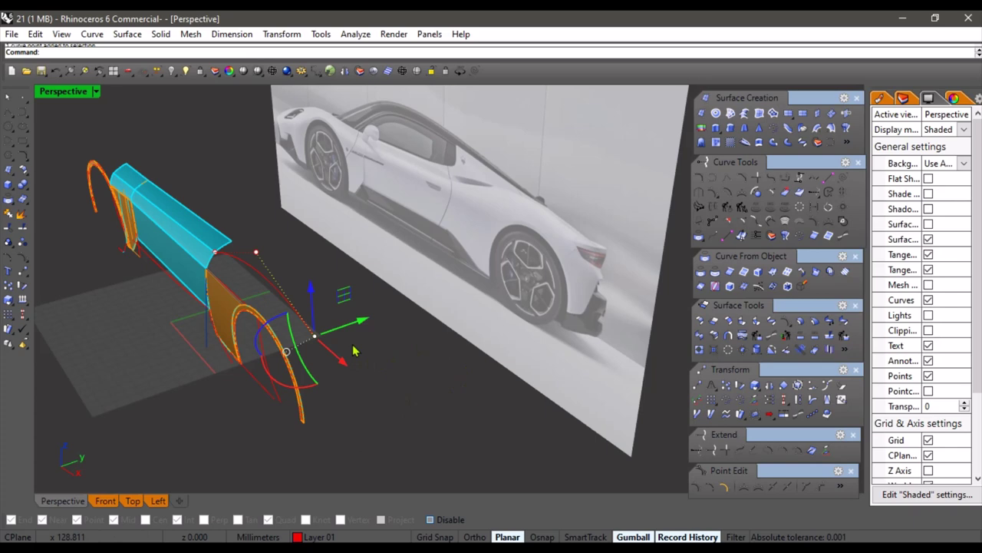
right_click_drag(461, 383, 365, 331)
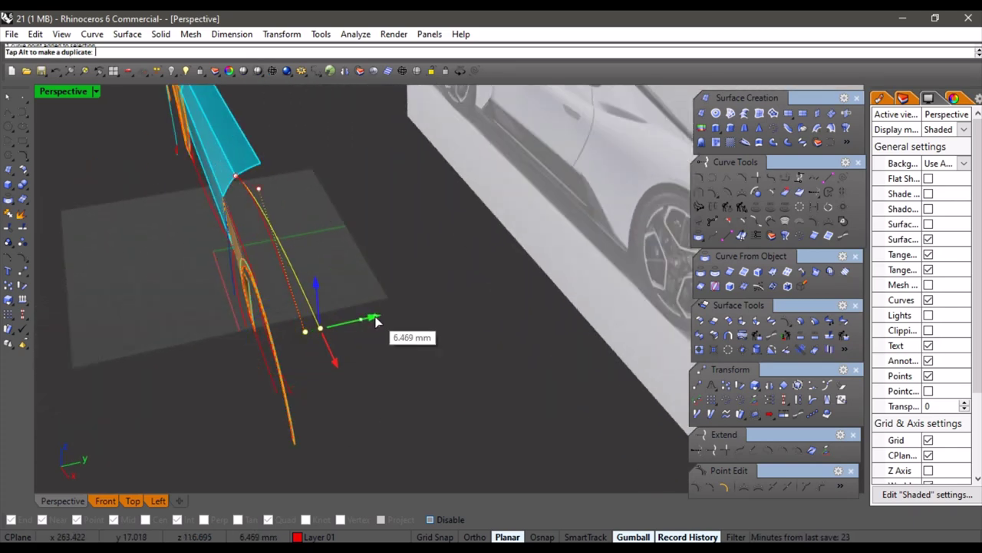
left_click_drag(376, 320, 376, 321)
mouse_move(386, 384)
right_mouse_down()
mouse_move(353, 351)
mouse_move(381, 370)
right_mouse_up()
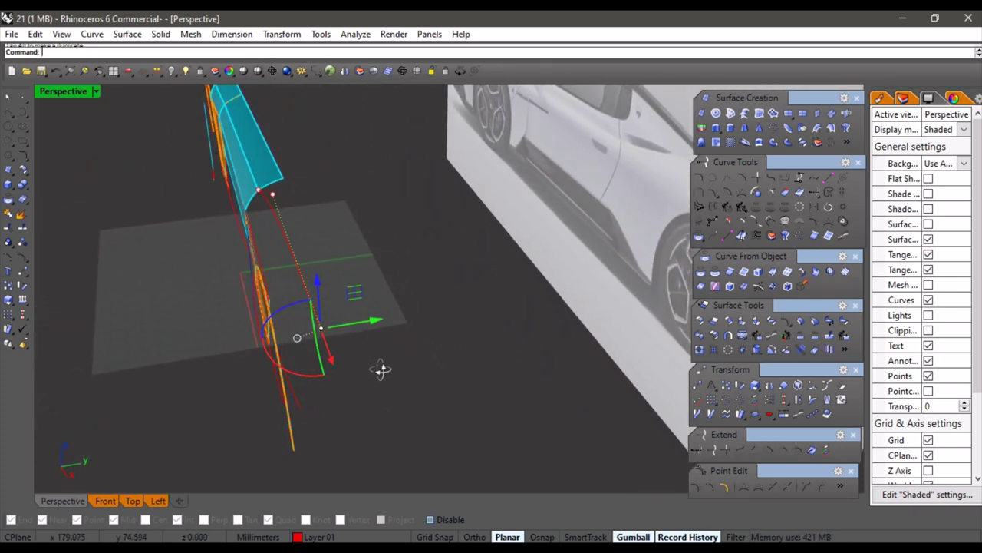
left_click_drag(382, 323, 383, 322)
right_click_drag(378, 395, 441, 373)
key("Escape")
key("Escape")
Draw a connecting curve about 38 mm long from the fender curve's rear end down to the wheel arch's outer edge
right_click_drag(238, 343, 358, 405)
scroll(464, 355, "down", 5)
scroll(358, 405, "up", 4)
right_click_drag(492, 362, 484, 388)
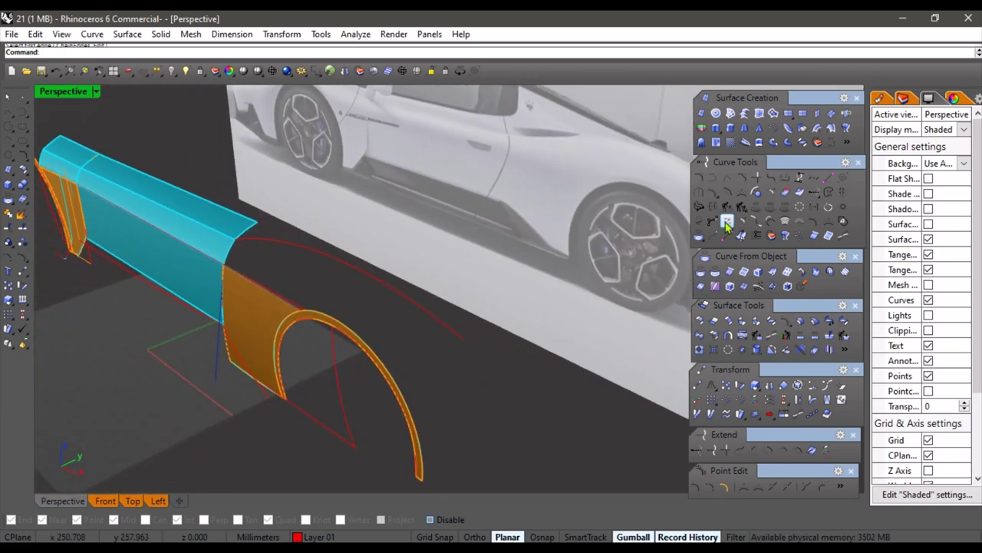
scroll(459, 366, "up", 2)
left_click(474, 331)
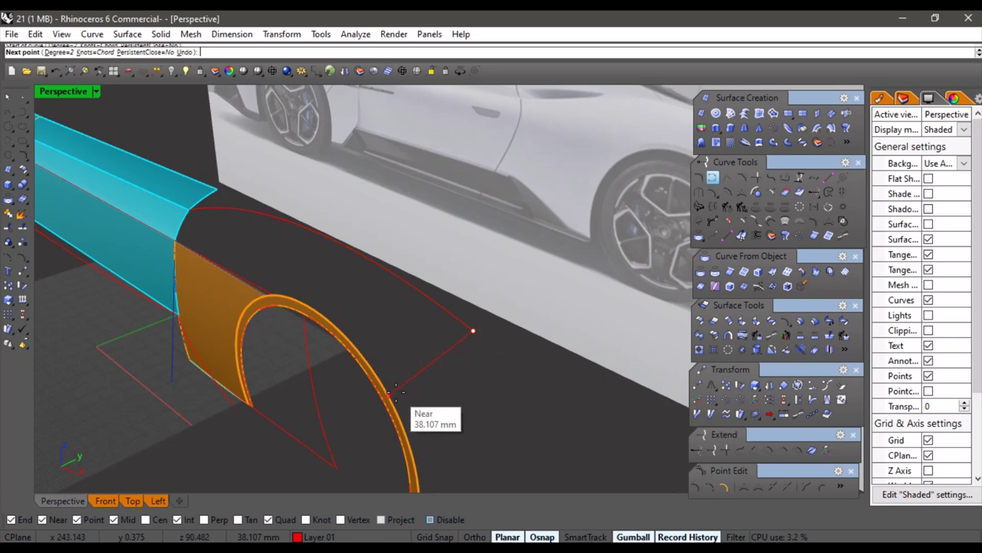
left_click(390, 393)
right_click(386, 390)
Move the rear connecting curve's middle control point outward by about 2.3 mm to bow it slightly
right_click_drag(357, 366, 306, 353)
left_click(314, 303)
right_click_drag(314, 304, 305, 377)
scroll(327, 299, "up", 2)
left_click_drag(346, 287, 308, 245)
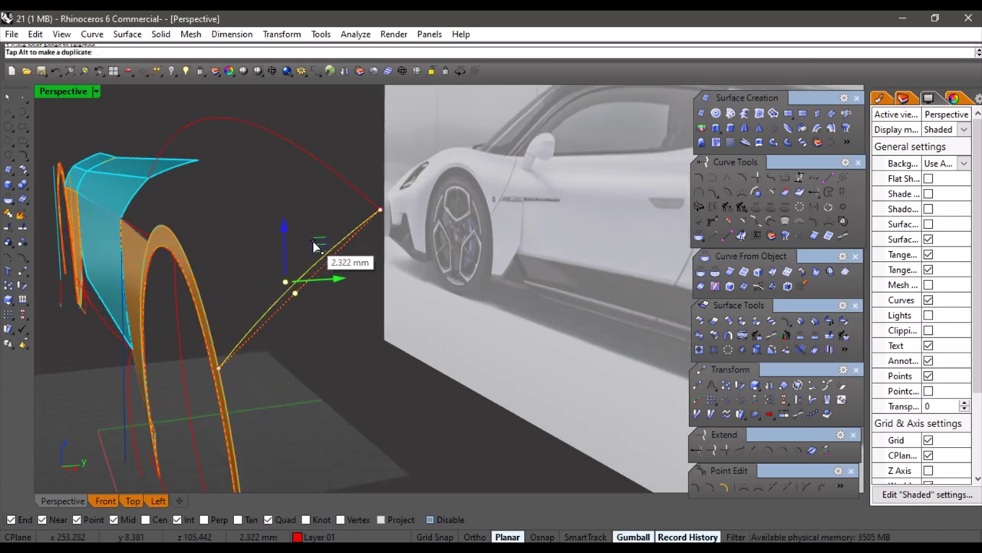
left_click_drag(313, 246, 314, 245)
key("Escape")
key("Escape")
Sweep a surface along two rails, the fender curve and the wheel arch curve, with the rear connecting curve as cross section
right_click_drag(217, 279, 426, 354)
scroll(353, 357, "down", 4)
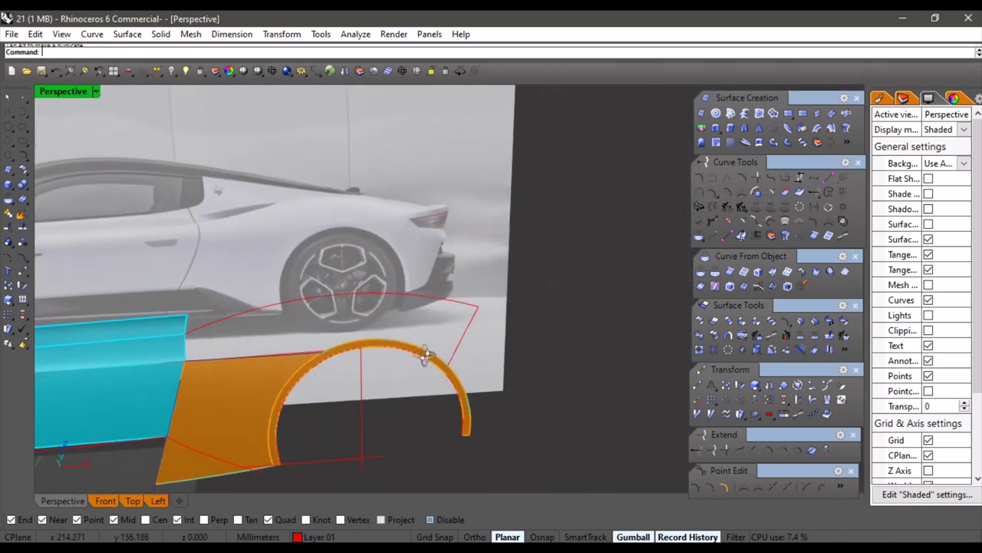
scroll(405, 390, "down", 2)
scroll(341, 363, "up", 3)
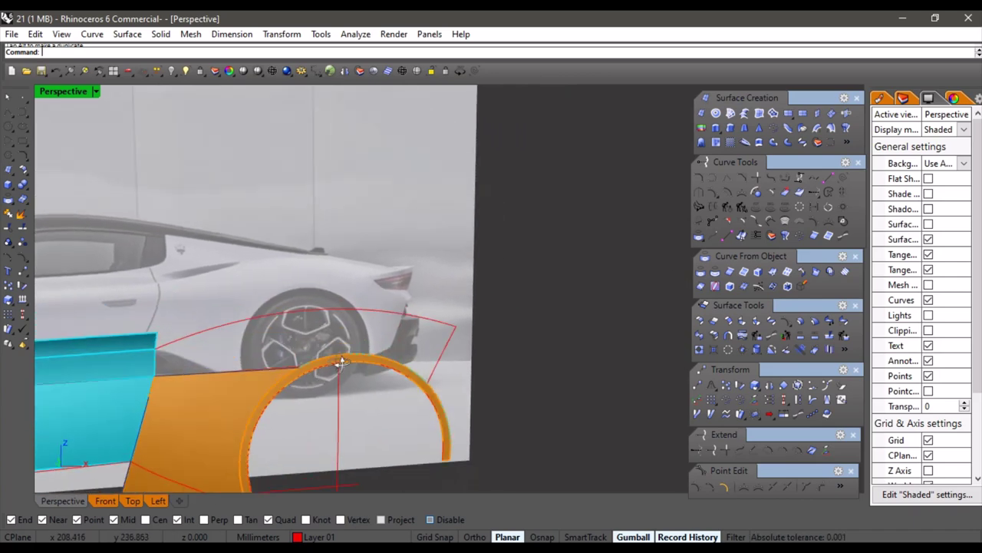
right_click_drag(342, 363, 354, 383)
scroll(356, 383, "up", 4)
right_click_drag(352, 349, 397, 354)
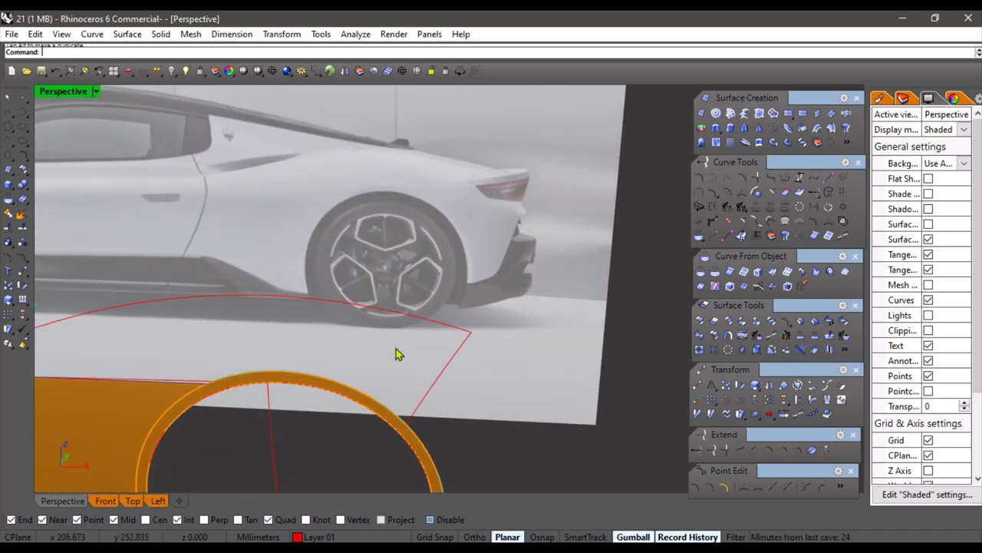
scroll(349, 372, "down", 2)
right_click_drag(347, 375, 395, 385, "shift")
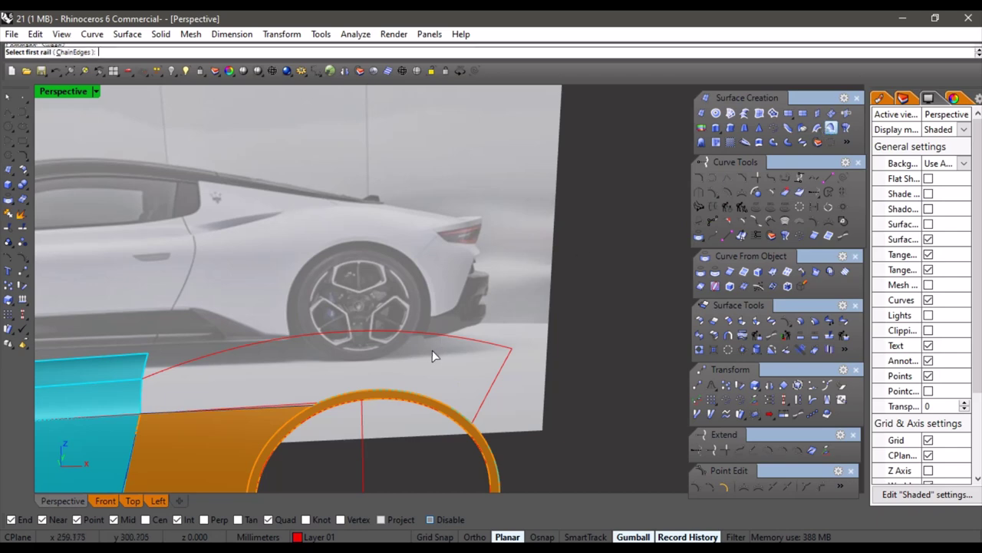
left_click(445, 412)
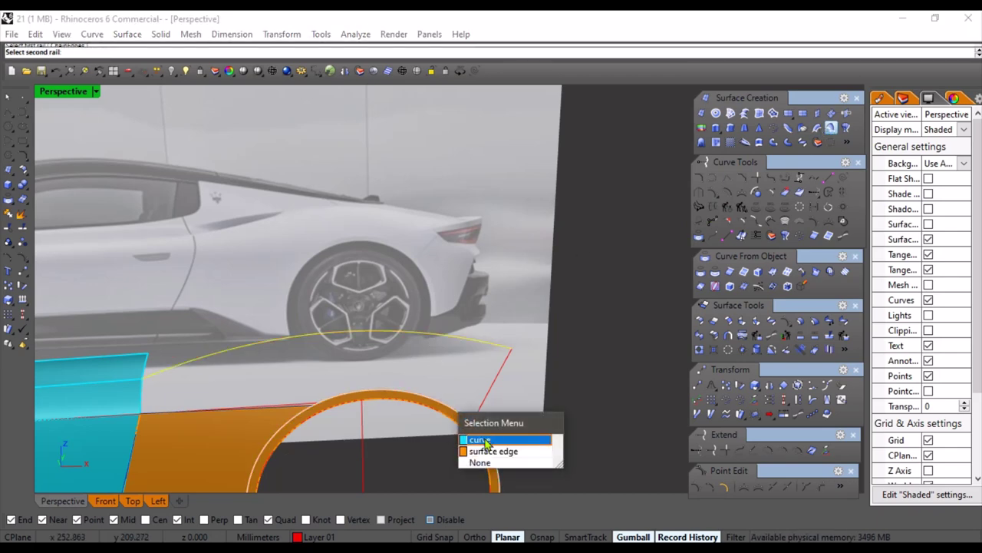
left_click(479, 441)
right_click(483, 394)
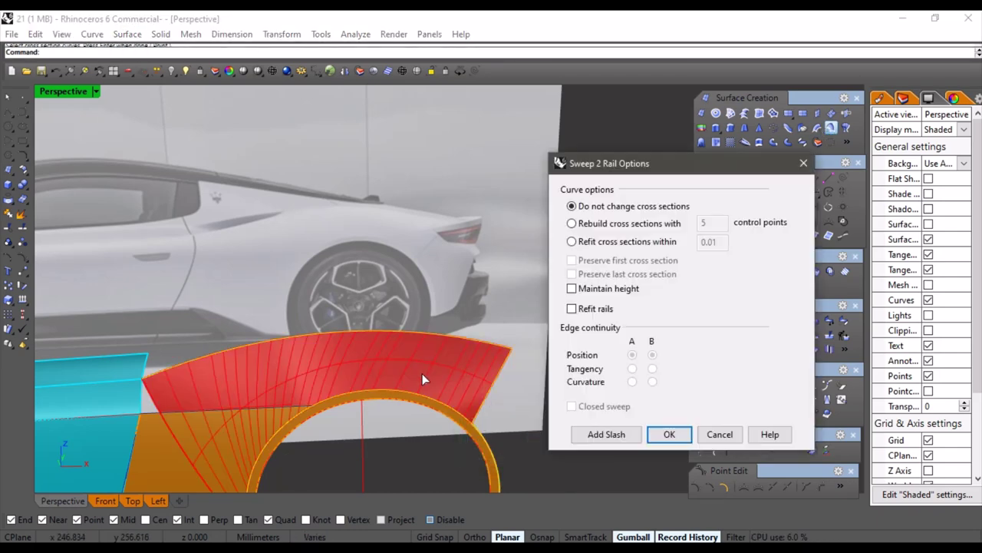
right_click_drag(427, 359, 370, 326)
right_click(365, 328)
scroll(356, 335, "down", 5)
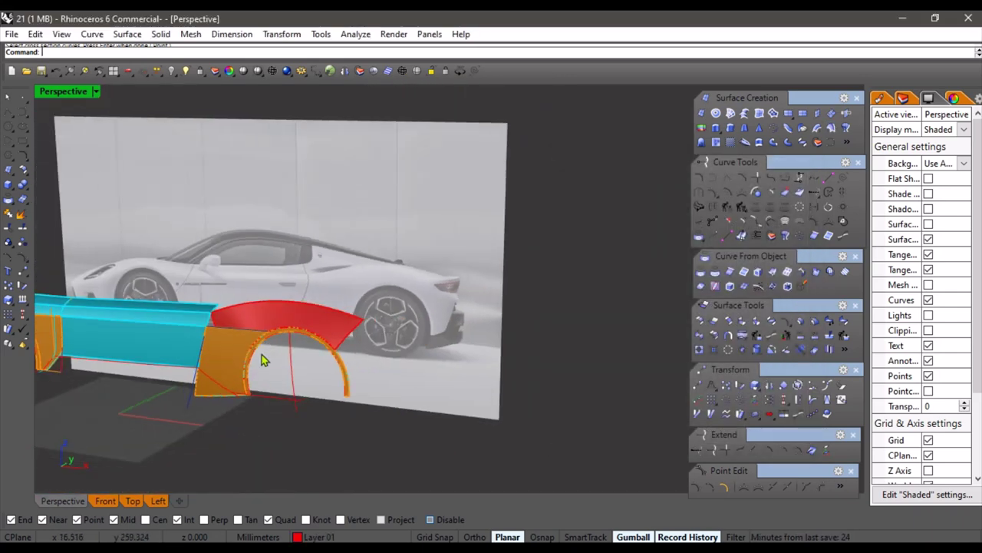
right_click_drag(263, 358, 361, 327)
scroll(300, 338, "up", 2)
In the Front view, draw a cutting line from the rear panel's top corner on the wheel arch up past the fender curve
left_click(107, 501)
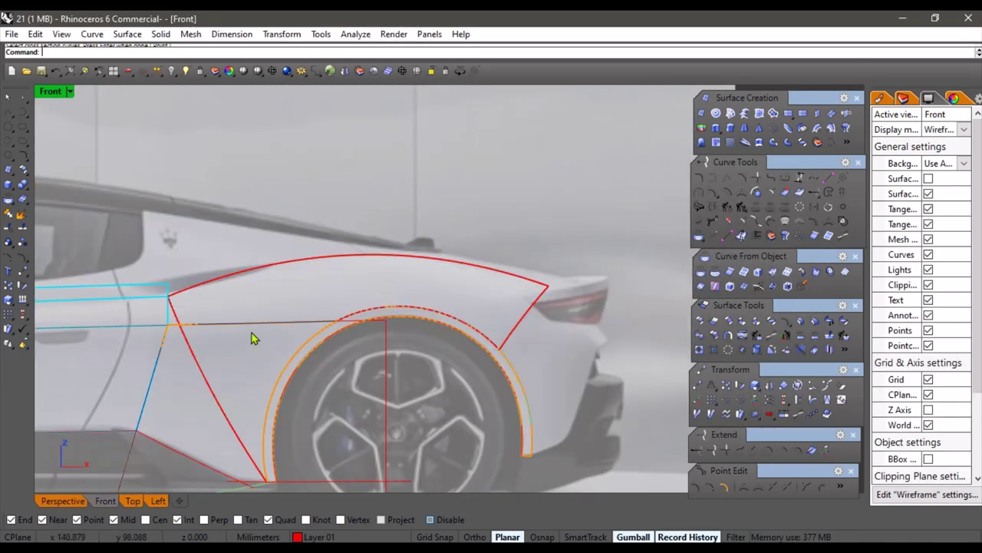
scroll(296, 330, "up", 4)
left_click(713, 178)
scroll(365, 320, "up", 7)
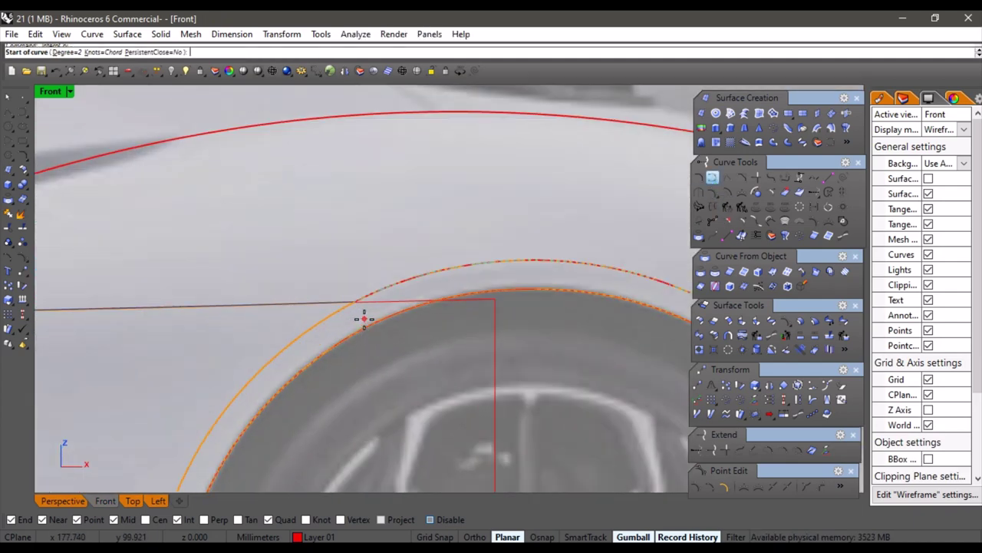
key("alt")
left_click(355, 297)
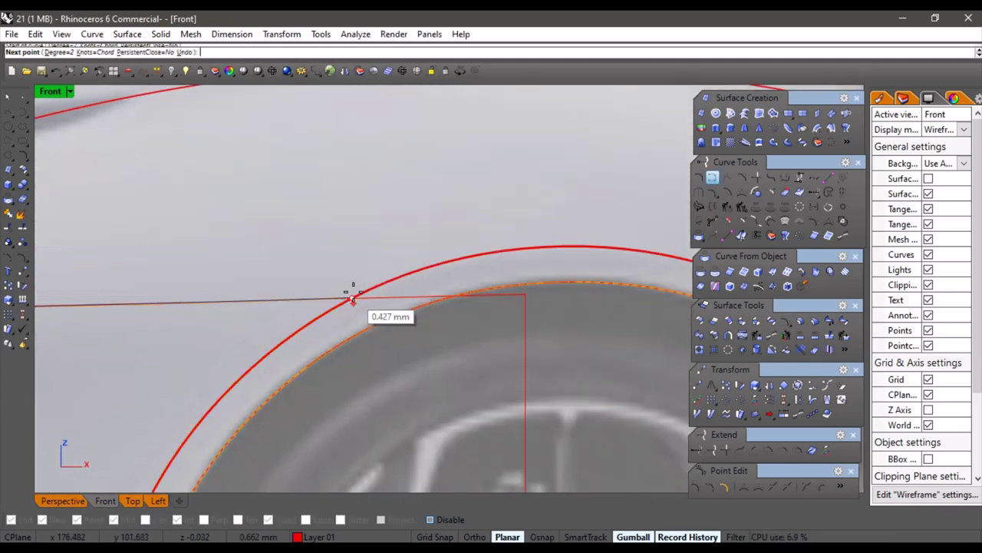
scroll(360, 307, "down", 3)
left_click(333, 257)
right_click(334, 256)
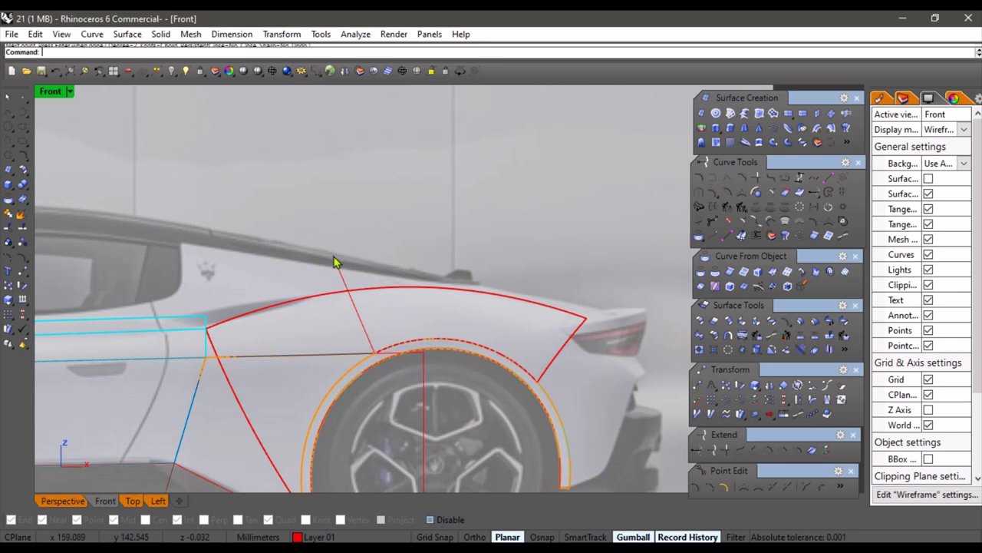
Split the swept fender surface with the cutting line
left_click(22, 228)
scroll(380, 307, "up", 2)
left_click(401, 284)
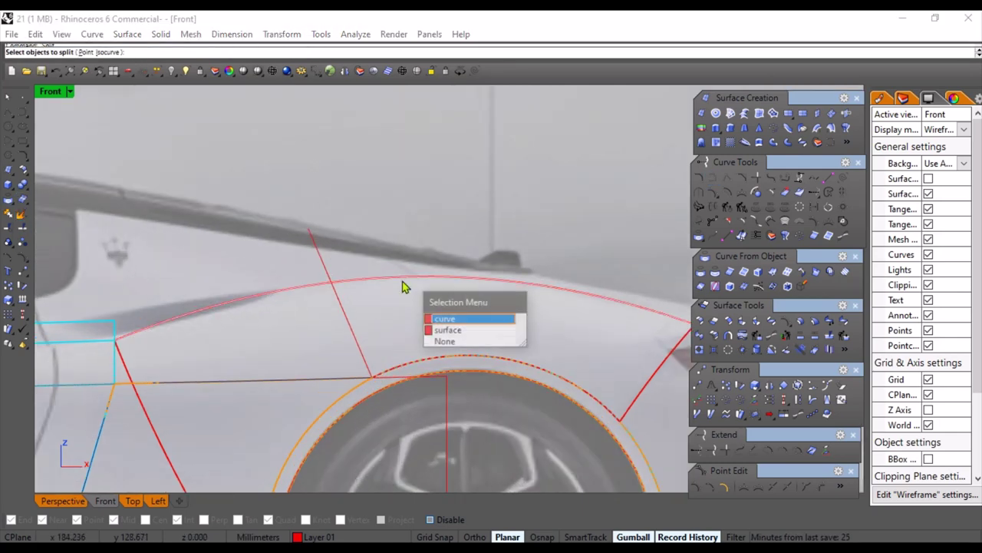
left_click(439, 333)
right_click(351, 326)
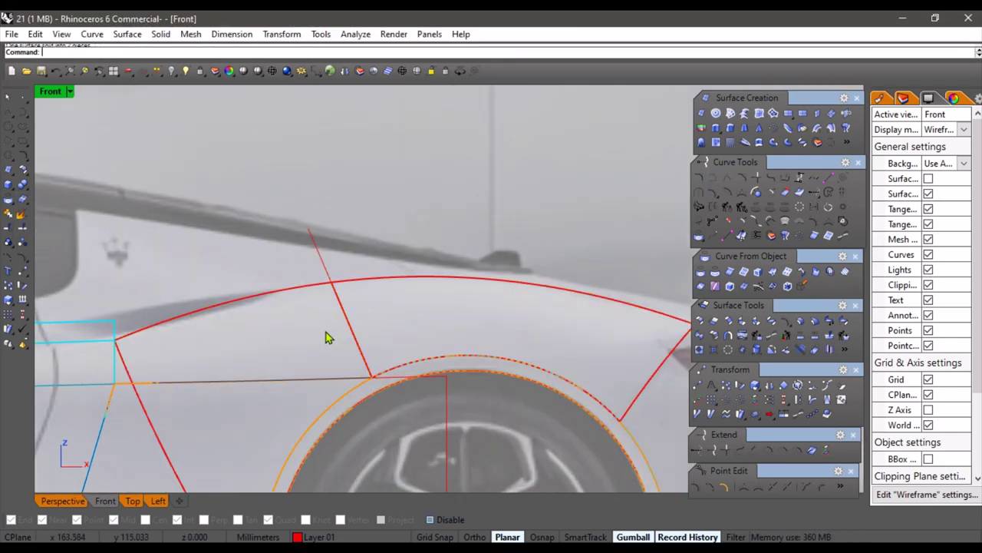
Delete both pieces of the split fender surface and the cutting line
scroll(301, 360, "down", 2)
left_click(67, 500)
right_click_drag(270, 395, 278, 386)
scroll(277, 386, "down", 4)
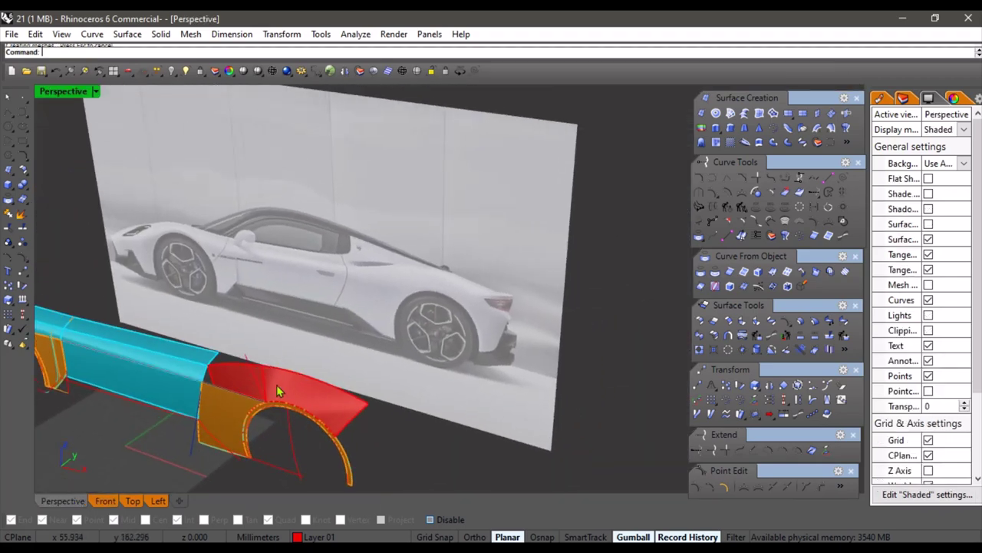
scroll(275, 385, "up", 8)
left_click(205, 393)
key("Delete")
right_click_drag(318, 359, 469, 310)
left_click(386, 230)
key("Delete")
right_click_drag(430, 277, 336, 240)
left_click(335, 228)
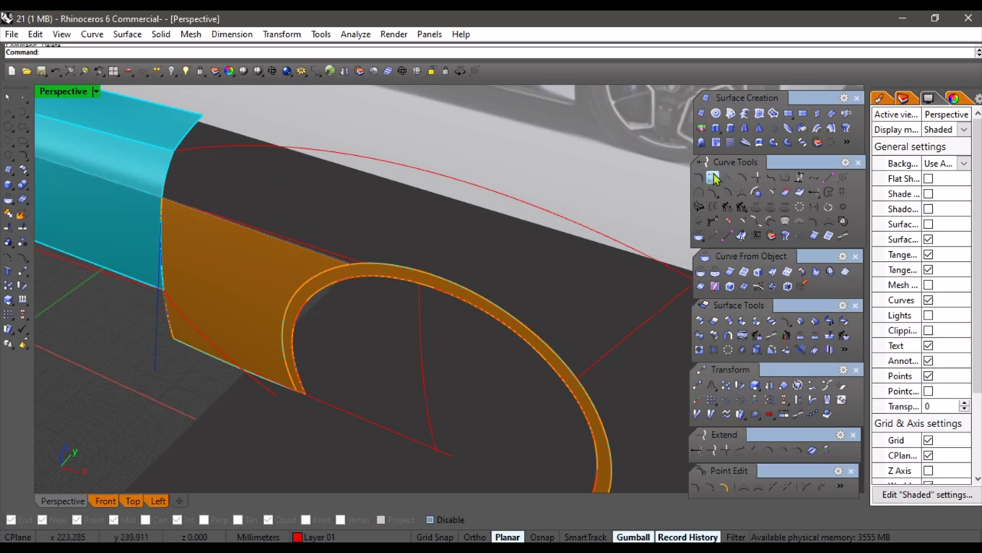
Draw a curve about 30 mm long from the rear panel's top corner on the wheel arch up to the fender curve
left_click(715, 178)
right_click_drag(346, 295, 387, 276)
scroll(363, 297, "up", 10)
key("alt")
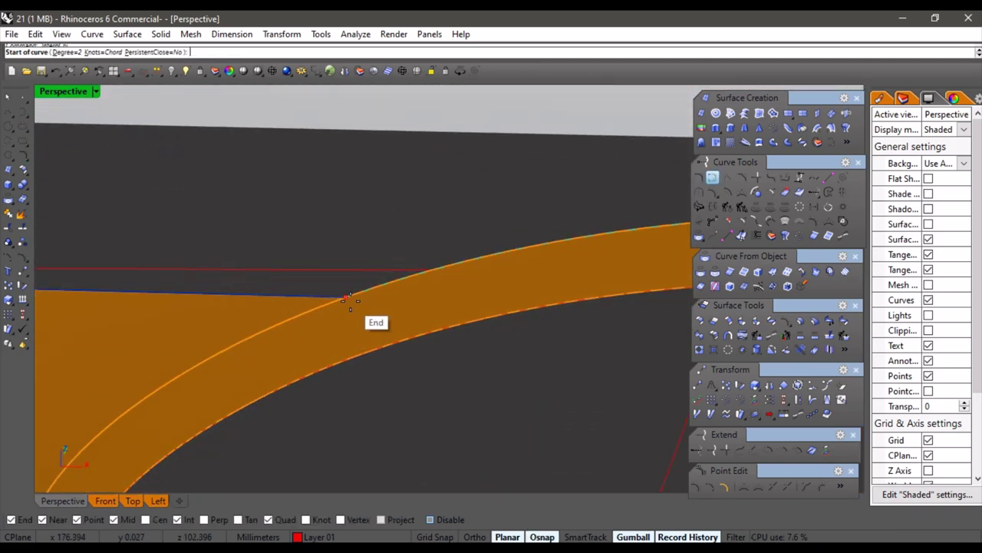
left_click(349, 299)
scroll(351, 230, "down", 6)
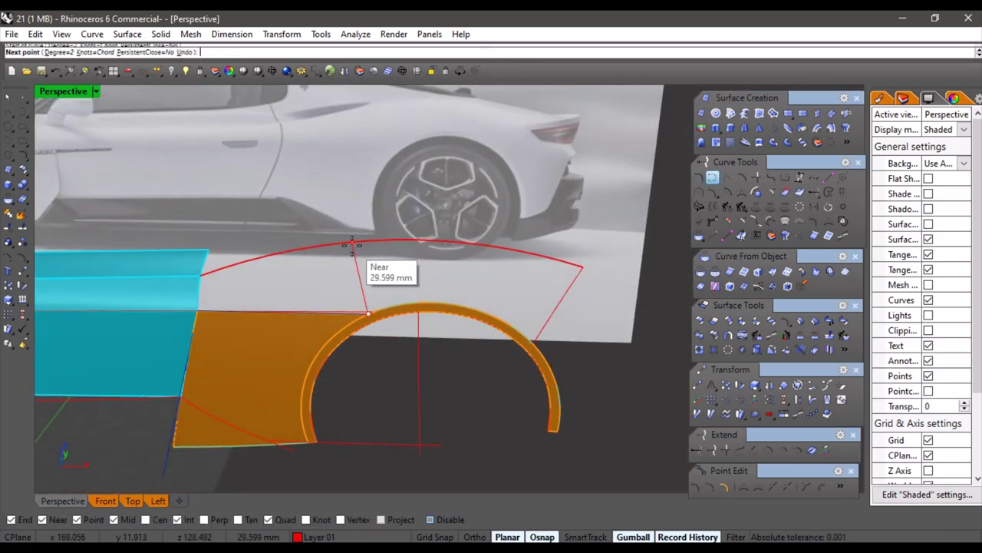
left_click(349, 246)
right_click(351, 247)
Move the new connecting curve's middle control point outward along Y by about 0.8 mm
scroll(399, 279, "down", 5)
scroll(442, 301, "up", 5)
right_click_drag(492, 301, 373, 261)
right_click_drag(453, 313, 517, 397)
scroll(427, 299, "up", 5)
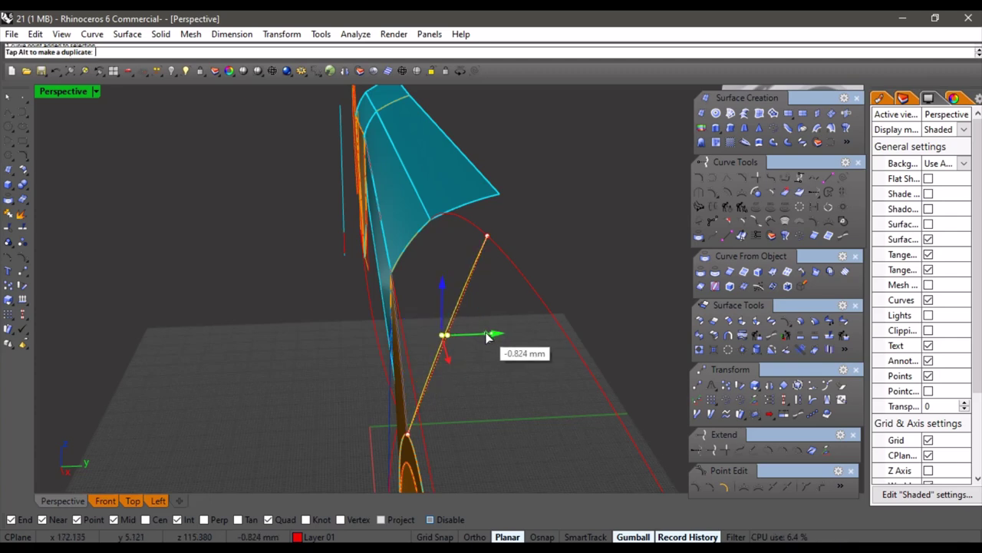
right_click_drag(507, 394, 465, 316)
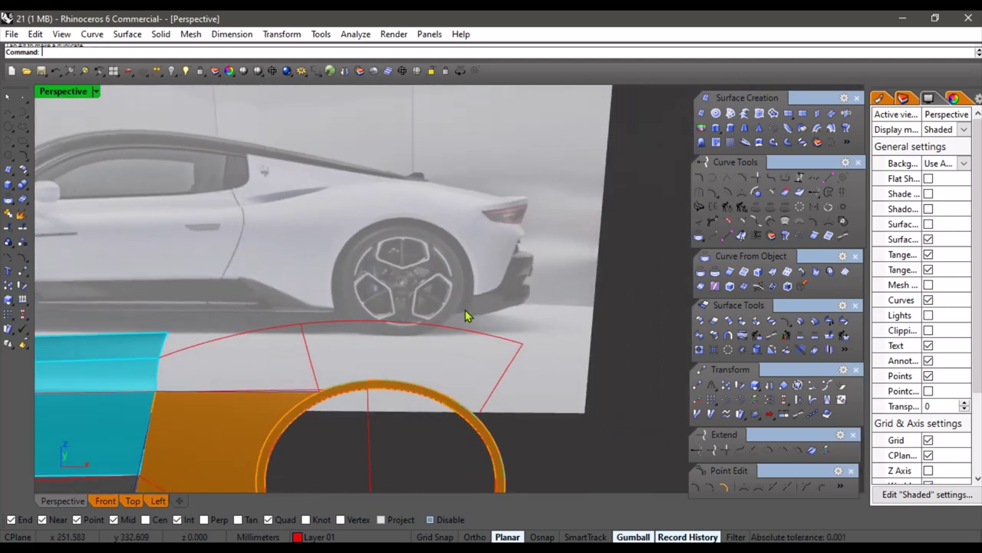
On Layer 07, build a network surface from the fender's crest curve, its two connecting curves and the wheel-arch curve
right_click_drag(468, 442, 427, 428)
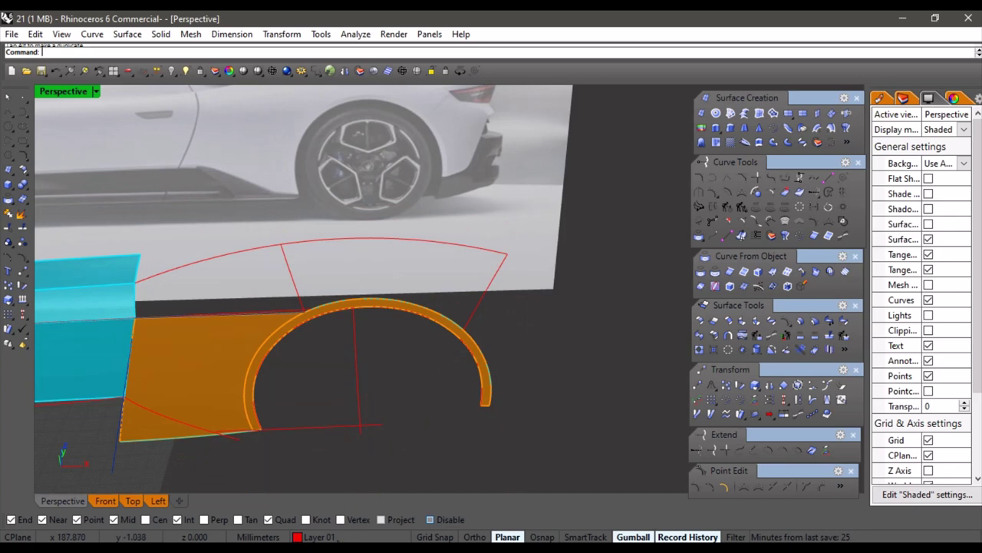
left_click(337, 540)
left_click(334, 508)
left_click(729, 115)
right_click_drag(499, 242, 452, 294)
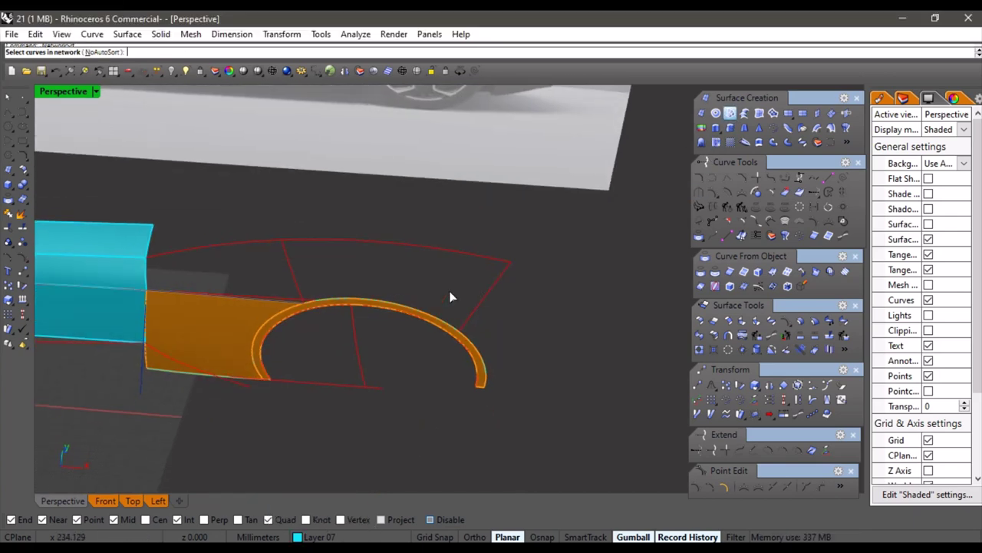
scroll(450, 293, "up", 2)
left_click(436, 240)
left_click(398, 317)
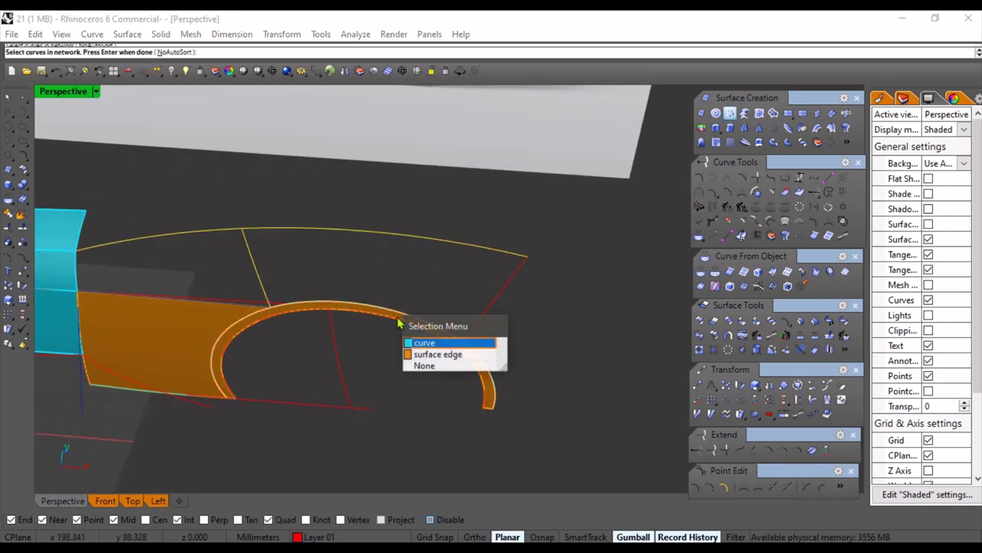
left_click(447, 340)
left_click(489, 302)
right_click(487, 302)
key("Return")
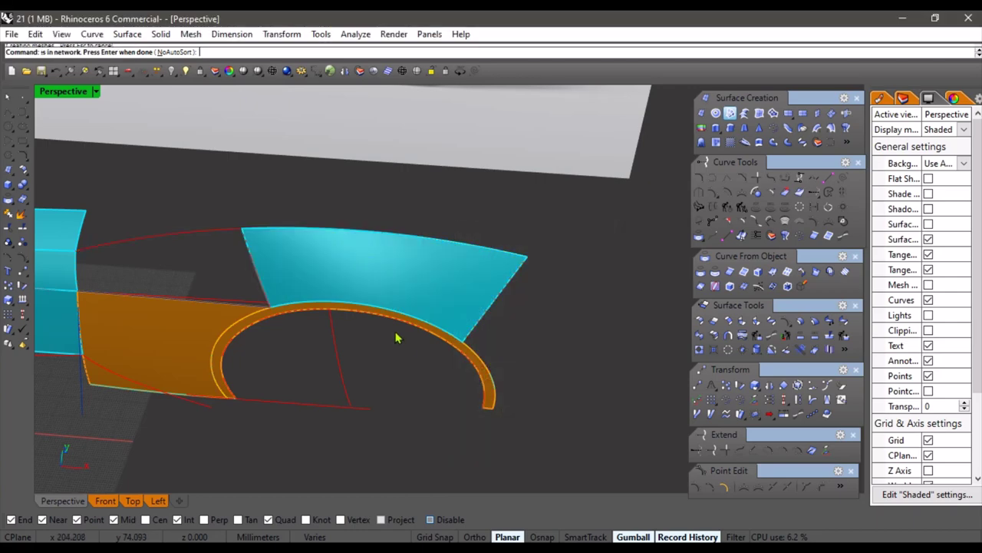
Move the rear connecting curve's middle control point about 0.7 mm in the YZ plane to refine the fender surface
right_click_drag(397, 338, 503, 269)
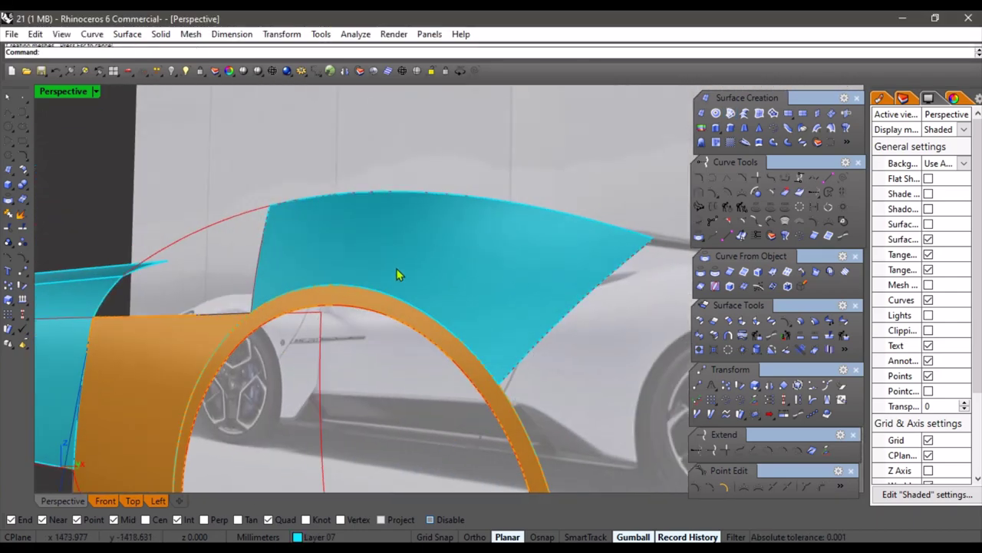
right_click_drag(400, 273, 485, 291)
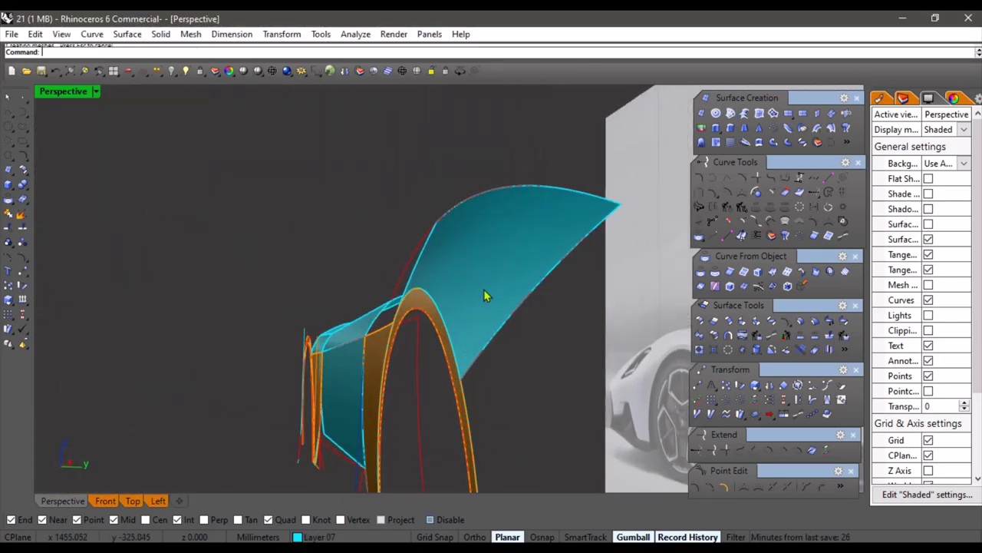
left_click(536, 293)
left_click(571, 330)
key("F10")
left_click_drag(492, 370, 548, 300)
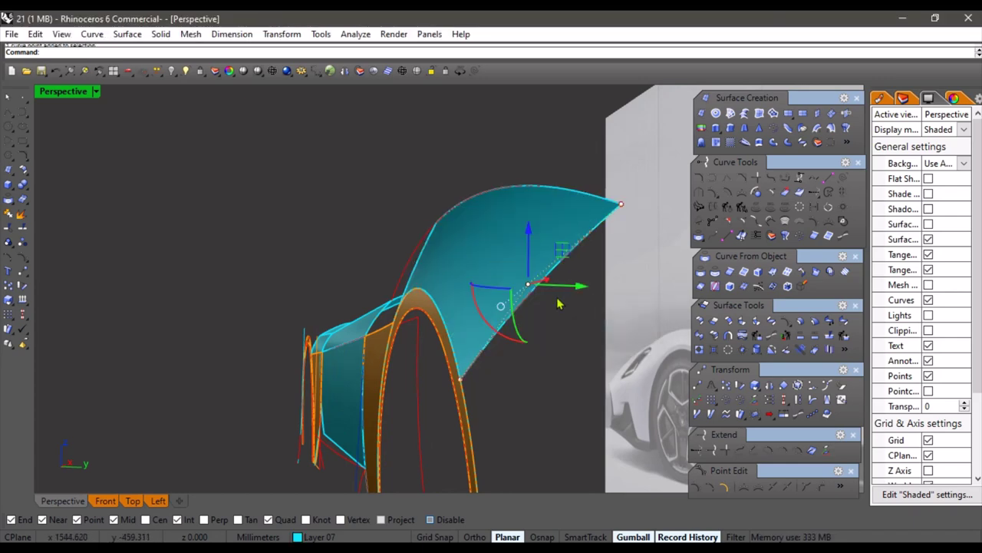
right_click_drag(558, 304, 549, 250)
left_click_drag(565, 251, 568, 254)
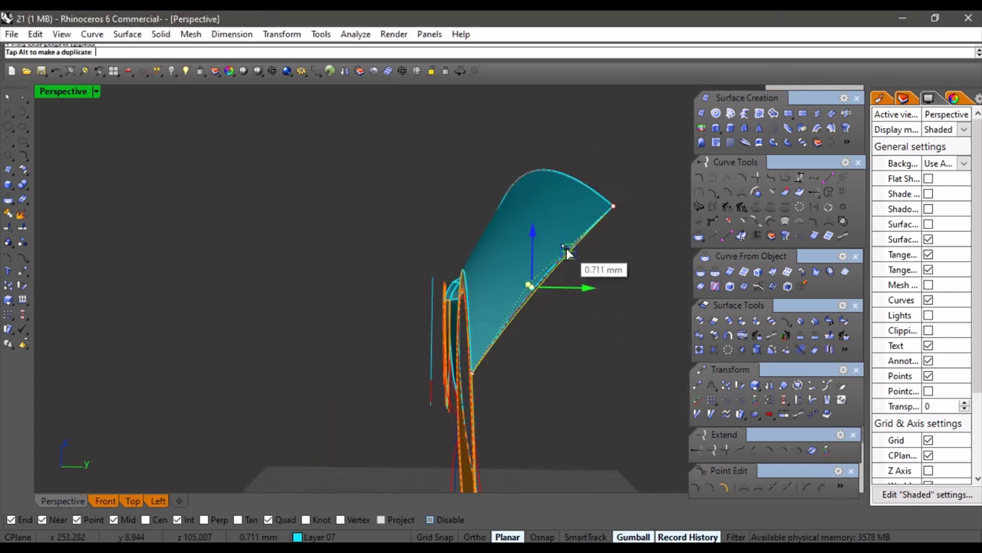
key("Escape")
key("Escape")
Fill the forward fender gap with a network surface from the crest curve, the rear fender surface's edge, the orange panel's upper edge and the door panel's rear edge
scroll(499, 307, "down", 4)
right_click_drag(384, 220, 510, 336)
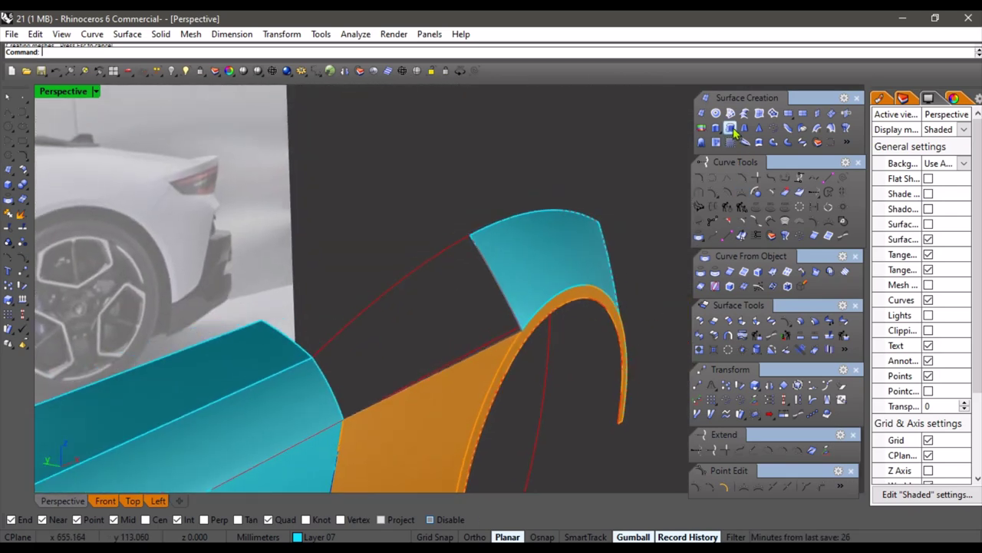
left_click(488, 273)
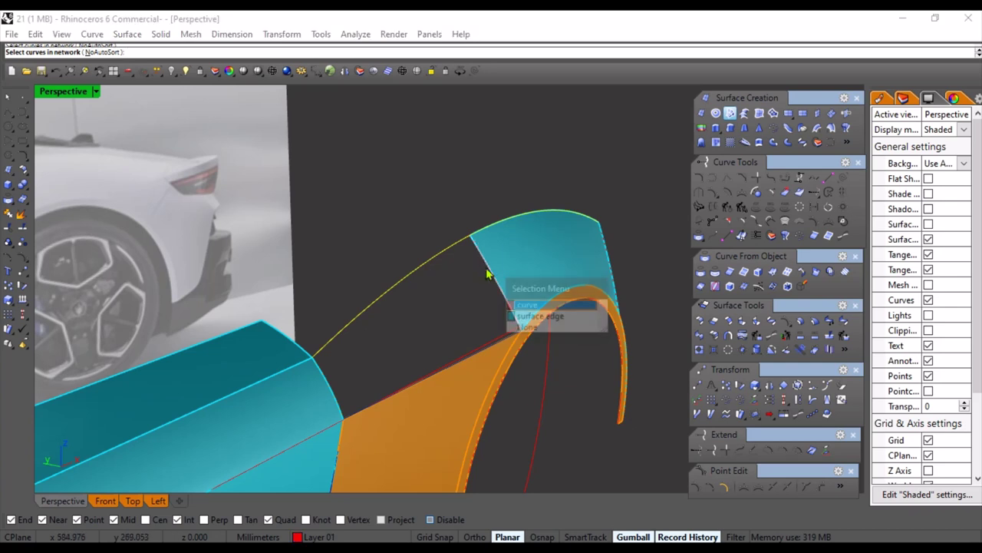
left_click(528, 317)
left_click(488, 356)
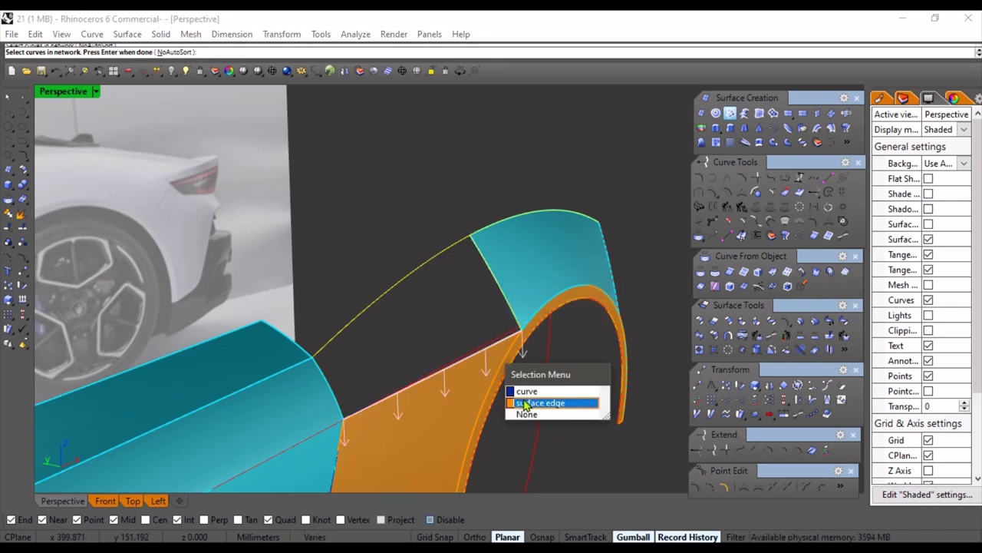
left_click(531, 401)
left_click(354, 397)
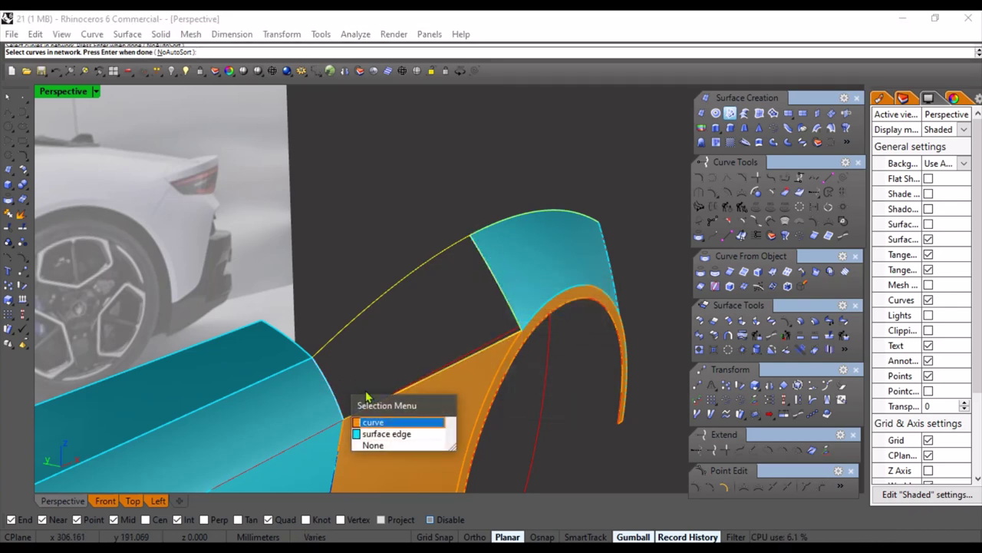
left_click(377, 434)
scroll(442, 337, "down", 5)
right_click(444, 339)
right_click_drag(448, 365, 362, 288)
left_click(558, 385)
left_click(597, 385)
scroll(362, 349, "up", 6)
right_click_drag(362, 288, 313, 327, "shift")
left_click(485, 435)
scroll(395, 313, "down", 3)
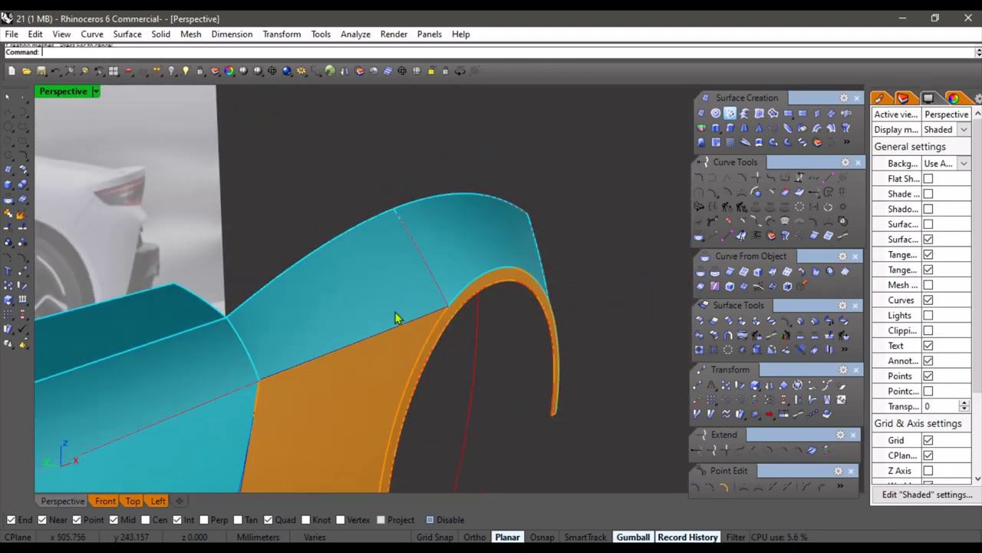
On Layer 06, draw a two-point curve about 160 mm long from the door panel's upper rear corner to above the taillight in the Front view
right_click_drag(396, 313, 355, 363)
scroll(356, 370, "down", 2)
left_click(336, 538)
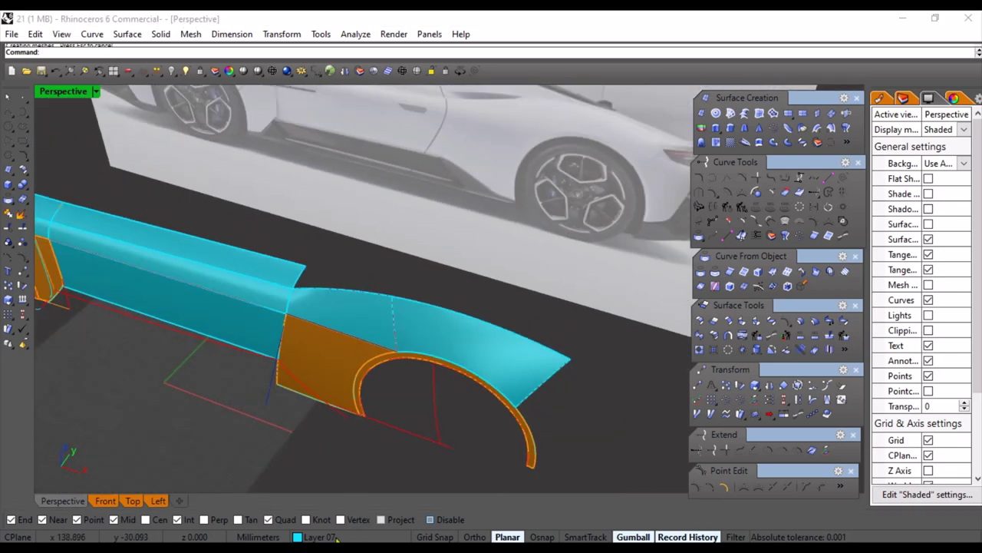
left_click(330, 441)
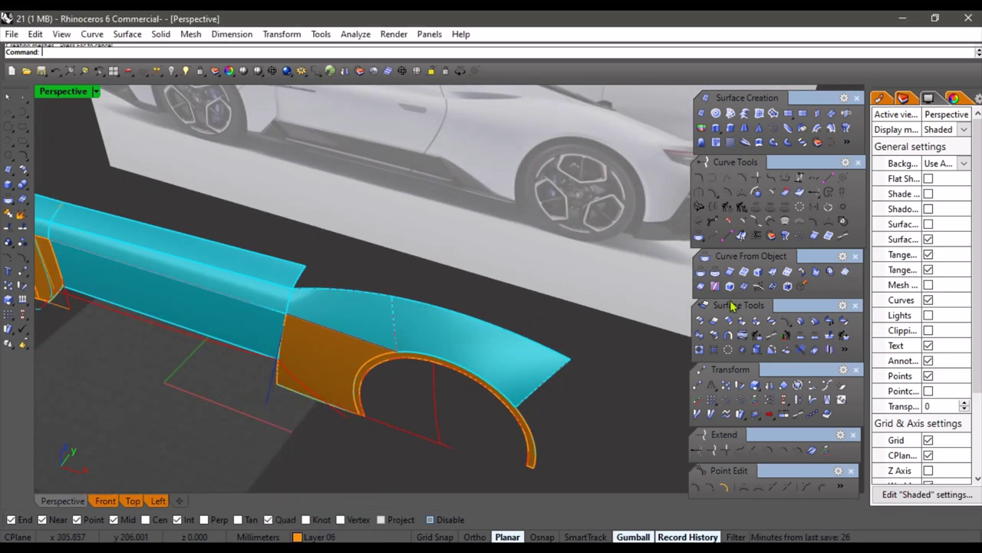
left_click(712, 181)
right_click_drag(318, 321, 345, 309)
scroll(299, 306, "up", 3)
left_click(292, 301)
scroll(322, 330, "down", 3)
right_click_drag(359, 362, 388, 350)
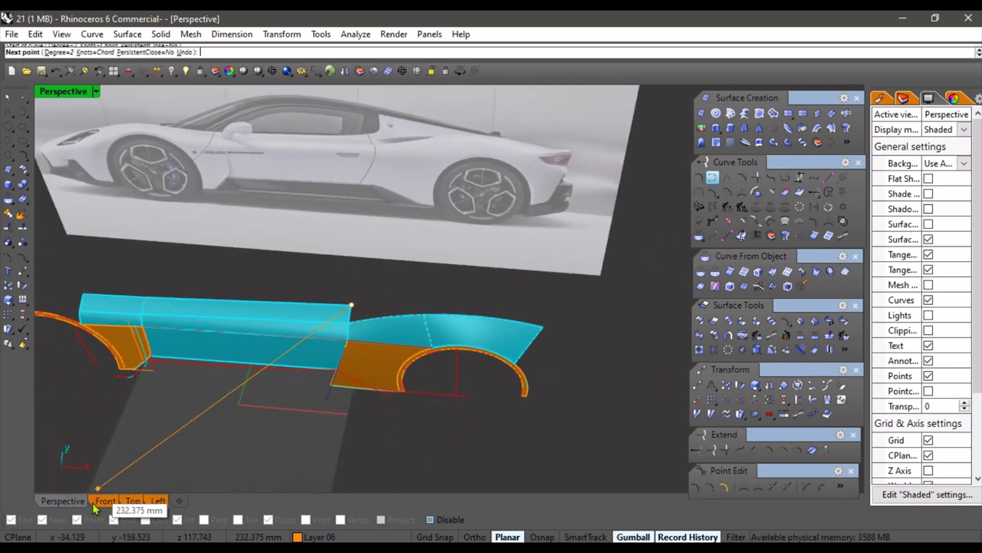
left_click(99, 501)
scroll(459, 322, "up", 3)
scroll(551, 327, "up", 7)
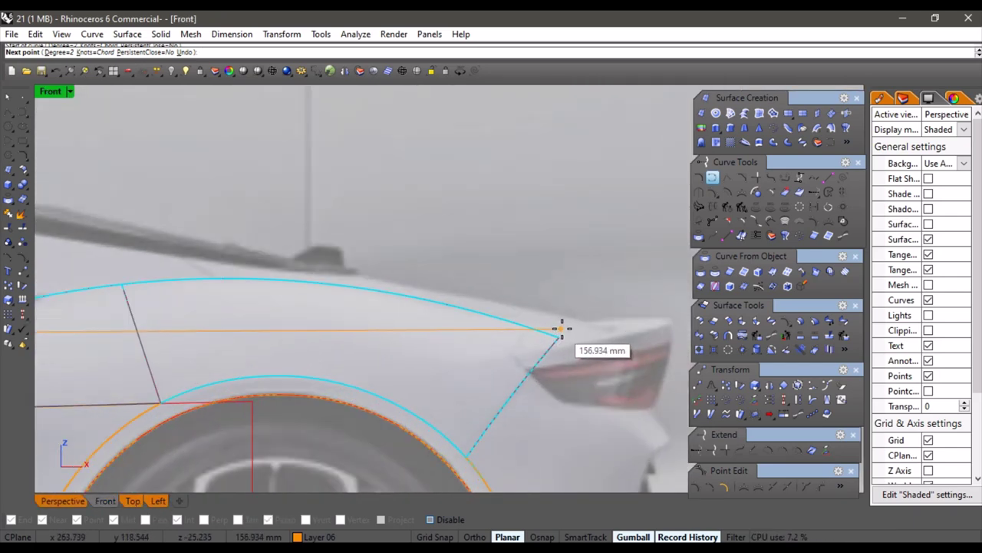
left_click(577, 322)
right_click(577, 323)
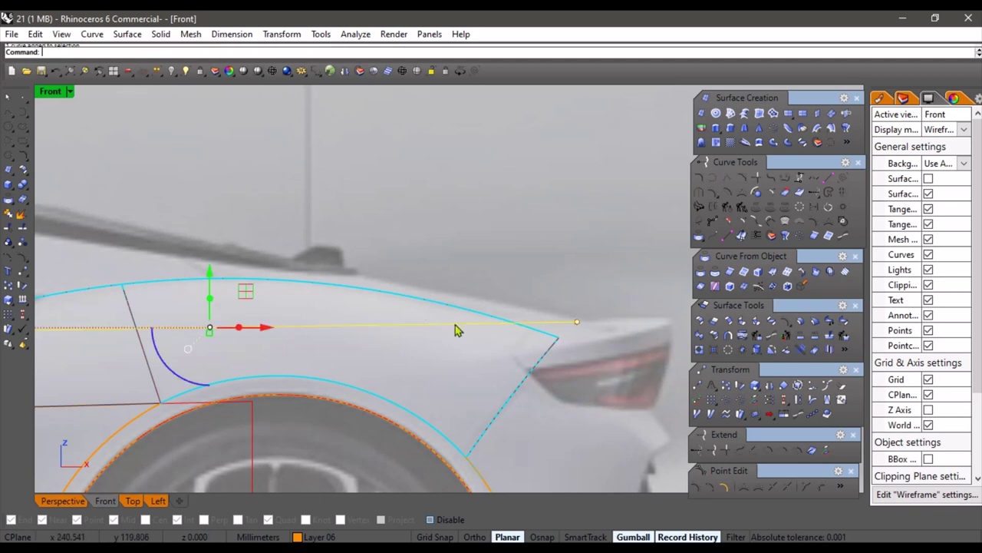
Raise the new curve's middle control point about 26 mm to follow the fender shoulder in the reference picture
scroll(455, 329, "down", 2)
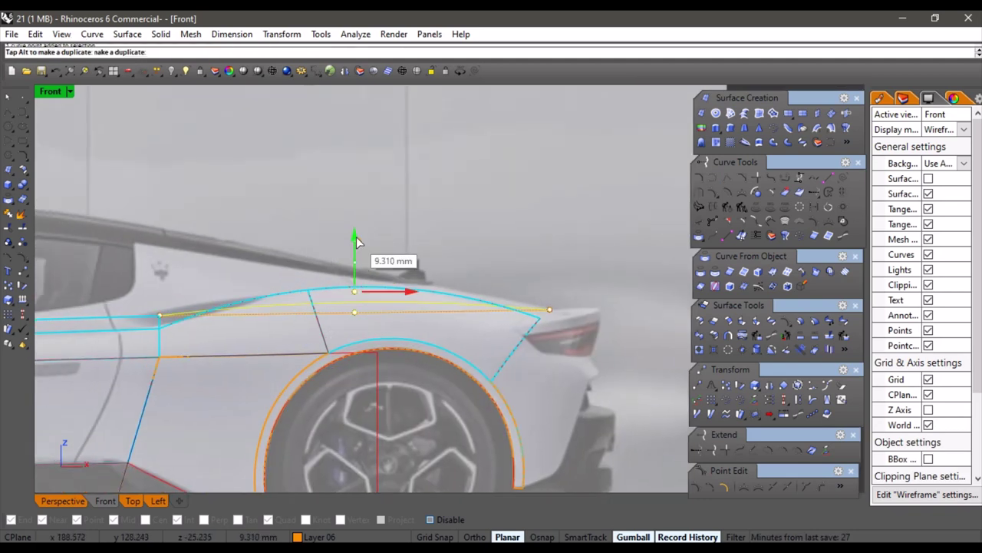
left_click_drag(353, 212, 353, 203)
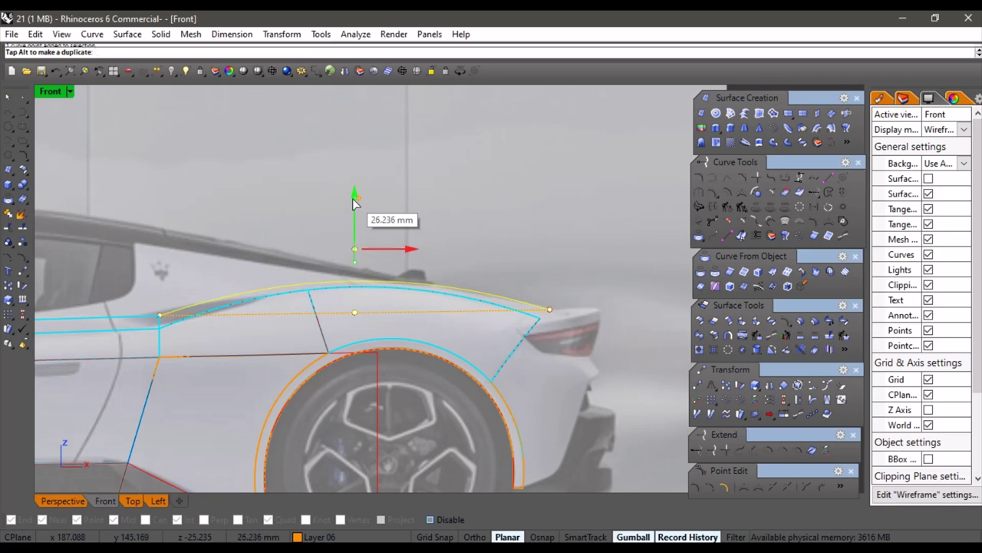
left_click_drag(353, 203, 355, 205)
scroll(309, 212, "down", 6)
key("Escape")
Move the shoulder curve's rear end point inward along Y, away from the fender surface
right_click_drag(344, 280, 474, 310)
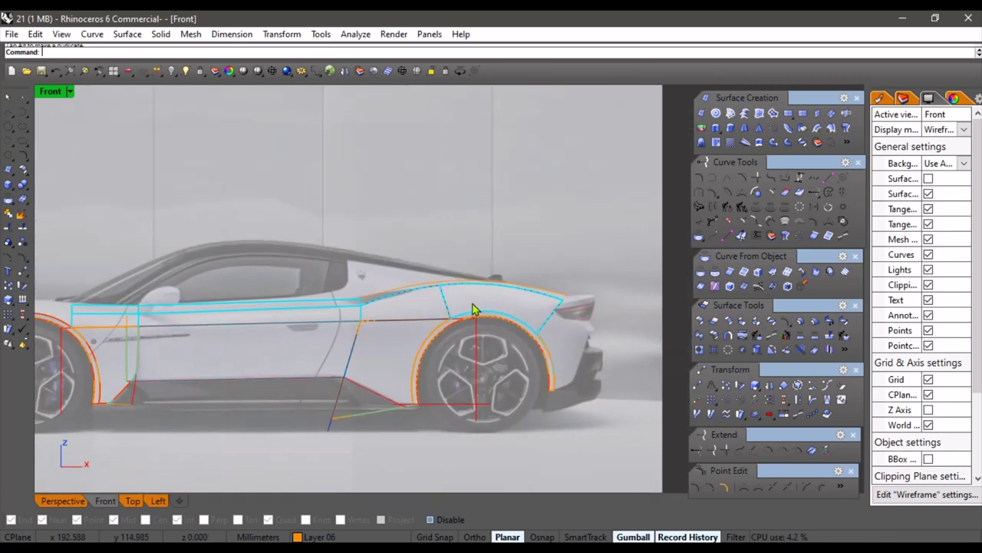
left_click(63, 500)
scroll(397, 297, "up", 2)
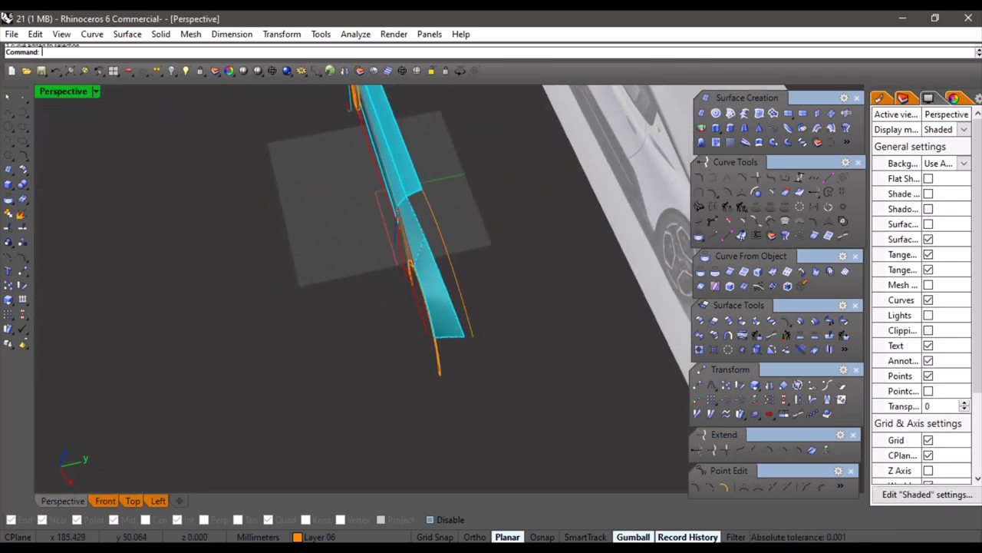
left_click(462, 298)
scroll(488, 347, "up", 2)
left_click(470, 335)
left_click_drag(508, 329, 541, 319)
scroll(460, 265, "down", 3)
right_click_drag(393, 232, 458, 240)
scroll(355, 266, "up", 5)
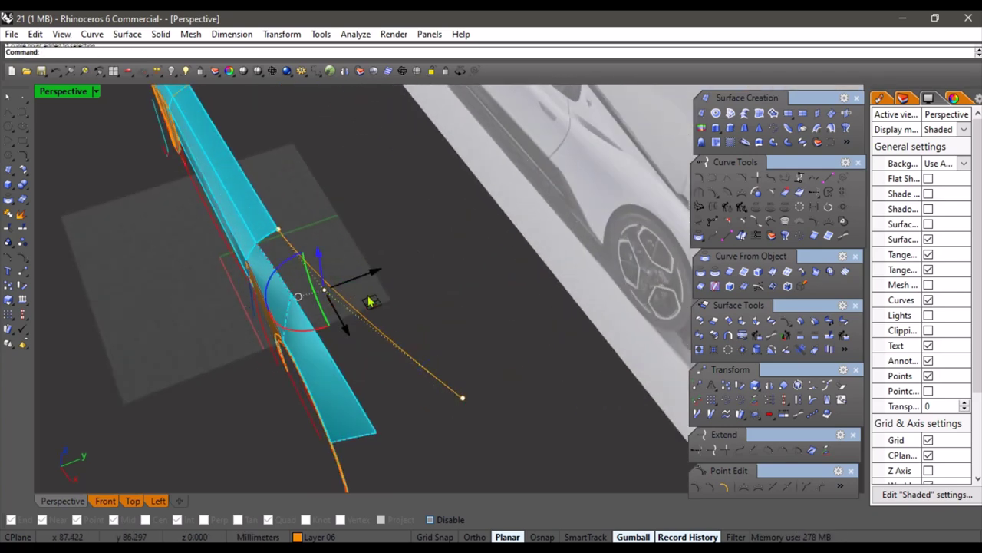
Shift the shoulder curve's middle control point in the XY plane and move its rear end point slightly farther inward along Y
left_click_drag(369, 302, 401, 267)
scroll(399, 268, "down", 4)
right_click_drag(397, 270, 391, 316)
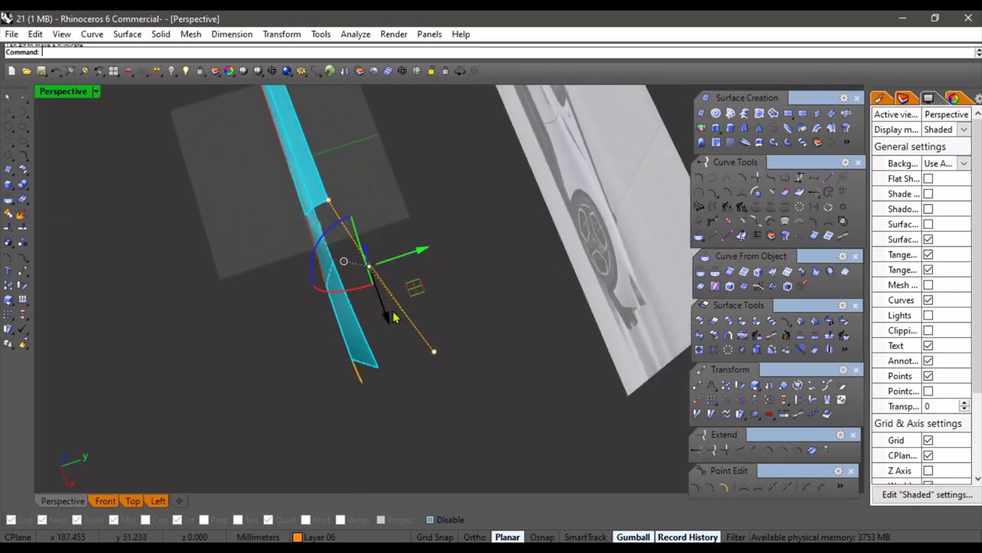
scroll(391, 315, "up", 4)
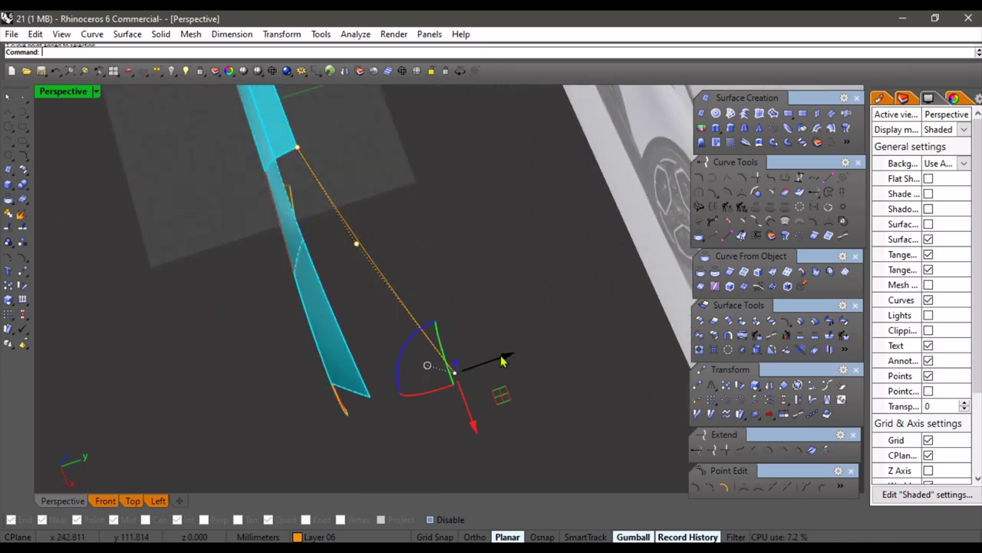
left_click_drag(502, 359, 513, 356)
key("Escape")
key("Escape")
scroll(338, 300, "down", 5)
right_click_drag(338, 300, 365, 277)
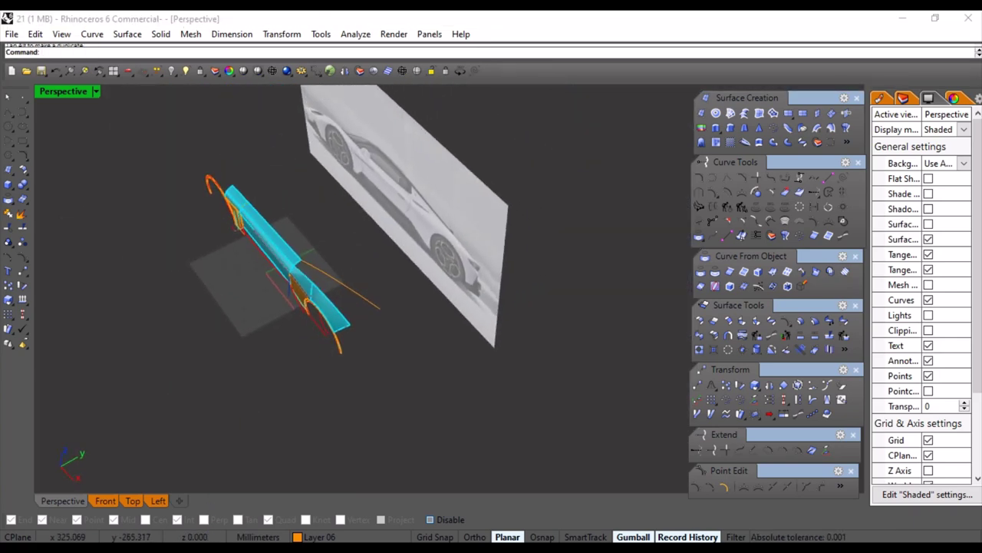
Switch to the photo viewer and examine the rear fender shoulder in MaseratiMC20Cielo.jpeg
key("alt+Tab")
left_click_drag(564, 360, 539, 373)
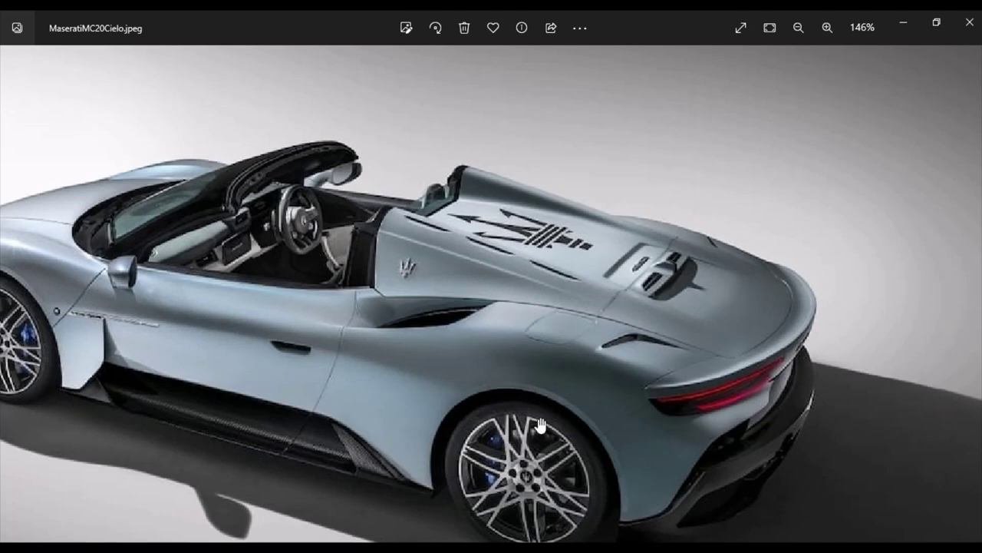
left_click_drag(541, 425, 560, 378)
left_click(224, 547)
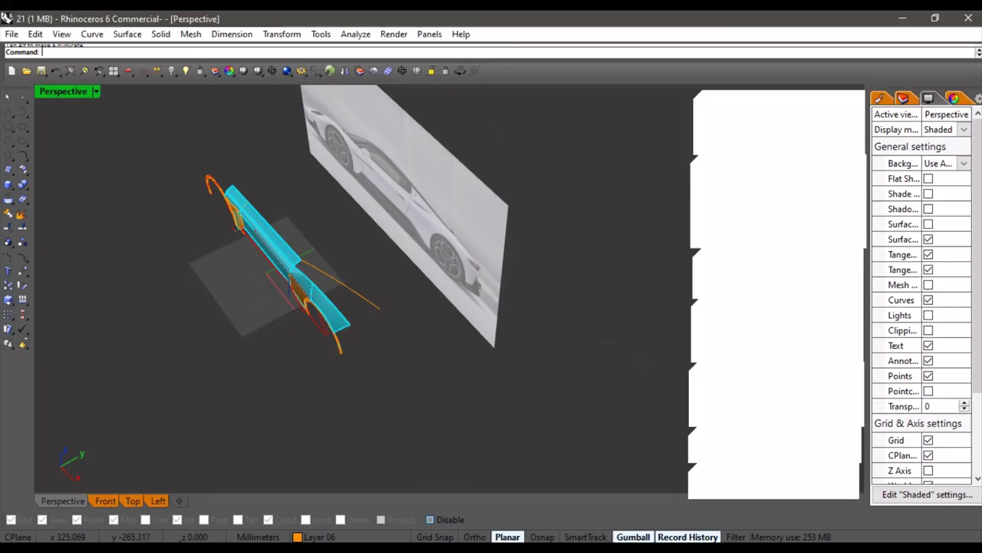
Return to Rhinoceros, nudge the shoulder curve's middle control point in plan, and check the curve against the Front view's reference
right_click_drag(322, 410, 280, 294)
scroll(335, 364, "up", 3)
scroll(356, 236, "up", 1)
left_click(357, 237)
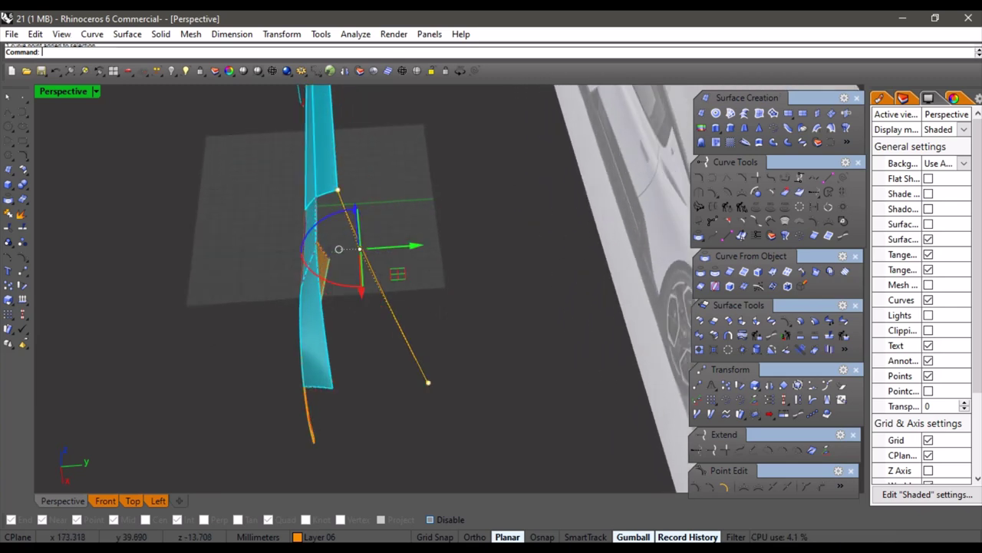
right_click_drag(385, 276, 418, 301)
left_click_drag(406, 267, 410, 290)
left_click(443, 280)
right_click_drag(443, 281, 460, 308)
left_click(107, 500)
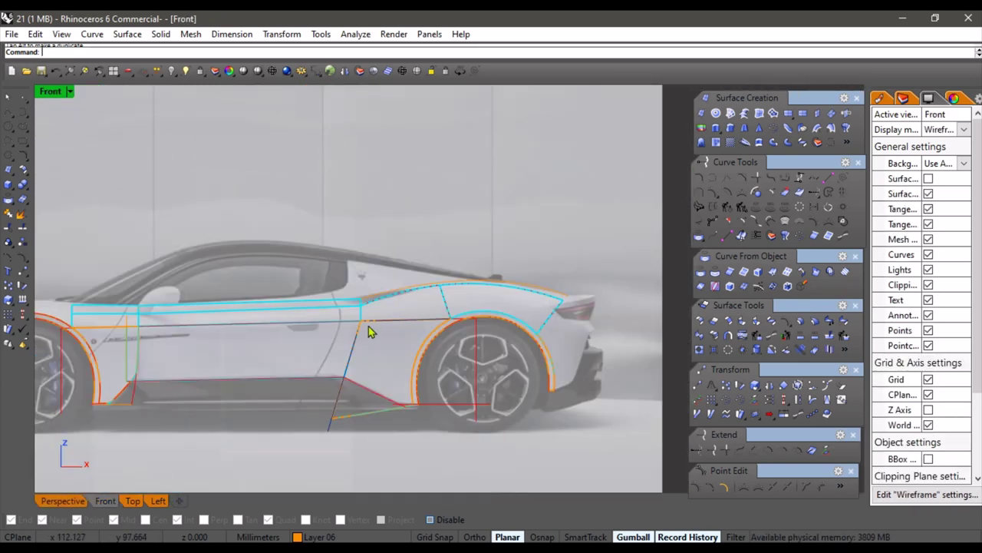
left_click(63, 501)
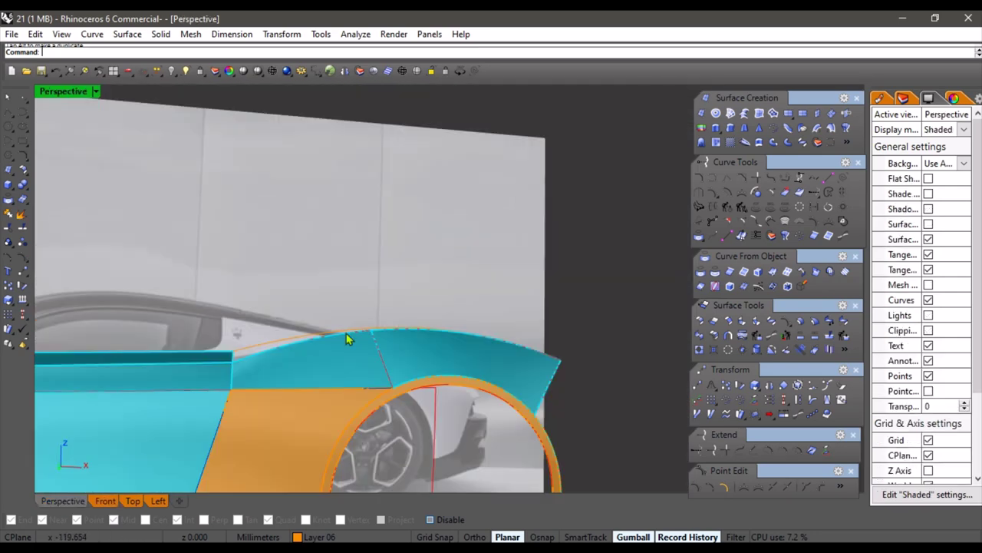
Make Layer 07 current and sweep the upper rear shoulder surface between the fender crest and the shoulder curve, keeping its cross section unchanged
right_click_drag(349, 336, 470, 409)
right_click_drag(419, 292, 585, 424)
left_click(317, 538)
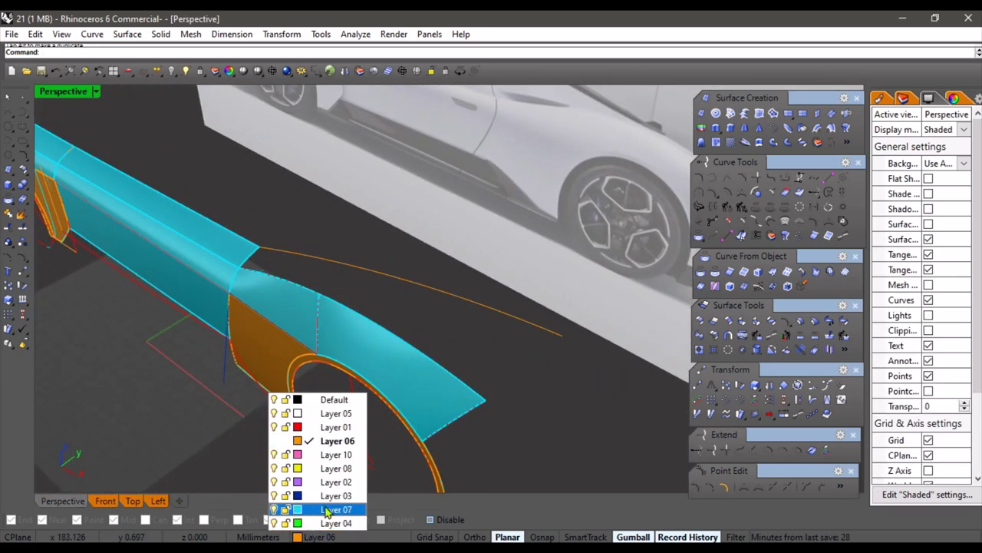
left_click(332, 509)
left_click(830, 129)
right_click_drag(415, 269, 371, 308)
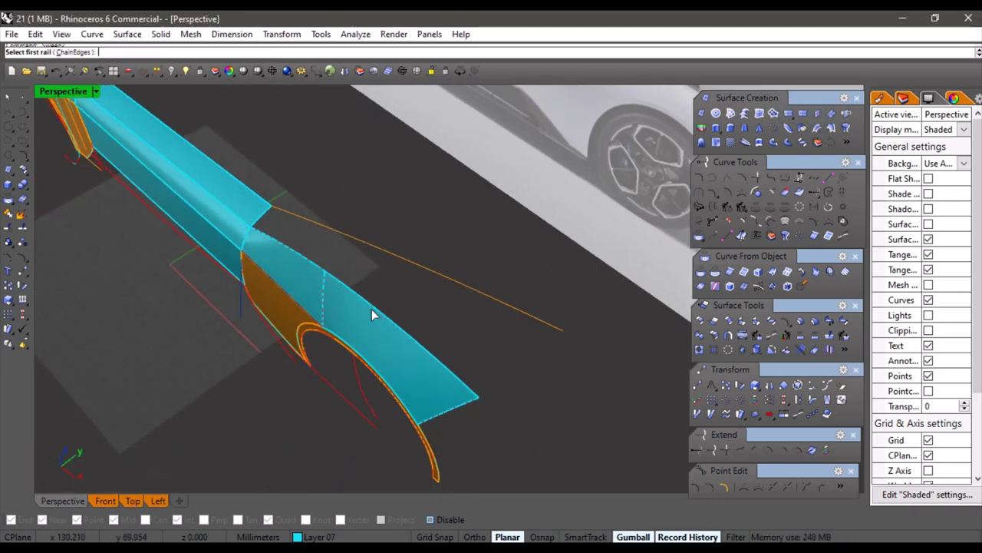
scroll(339, 238, "up", 2)
left_click(314, 271)
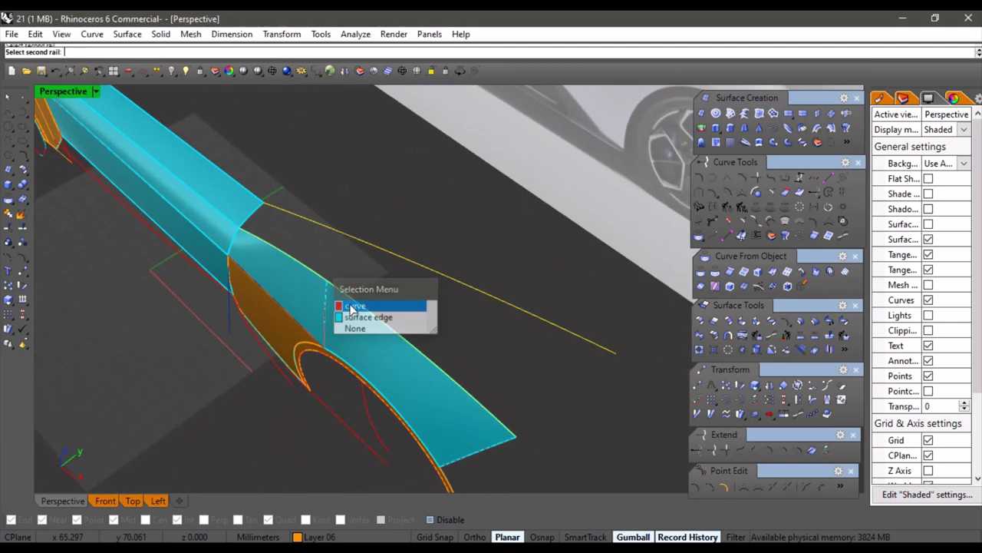
left_click(353, 303)
key("Return")
key("Return")
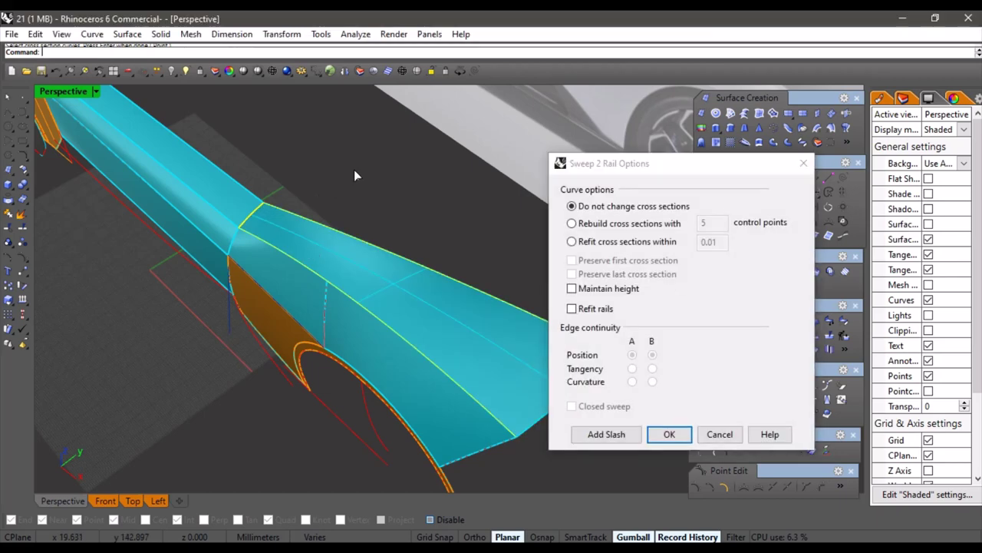
scroll(354, 170, "down", 4)
right_click_drag(353, 169, 319, 235)
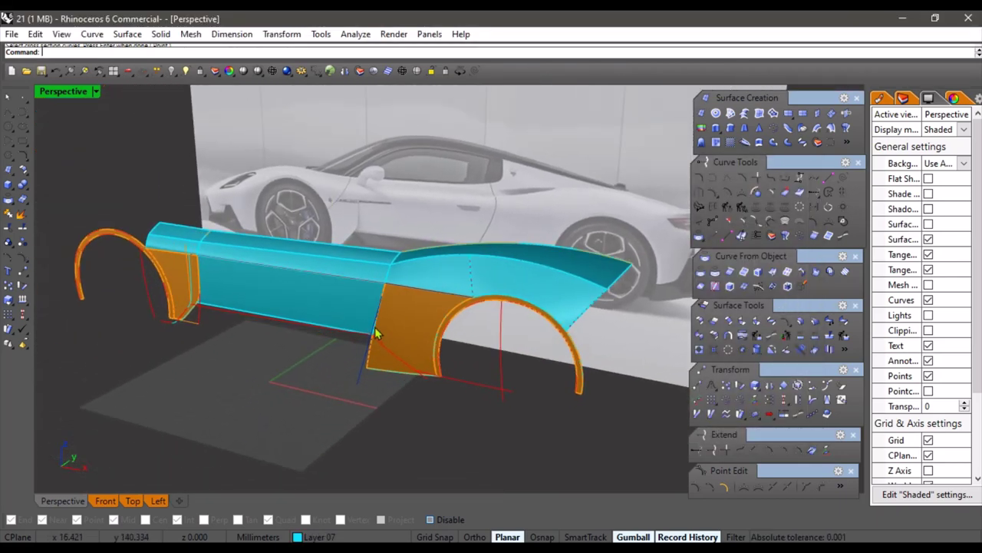
Move the two orange lower side panels beside the front and rear wheel arches to Layer 07
right_click_drag(376, 333, 477, 415)
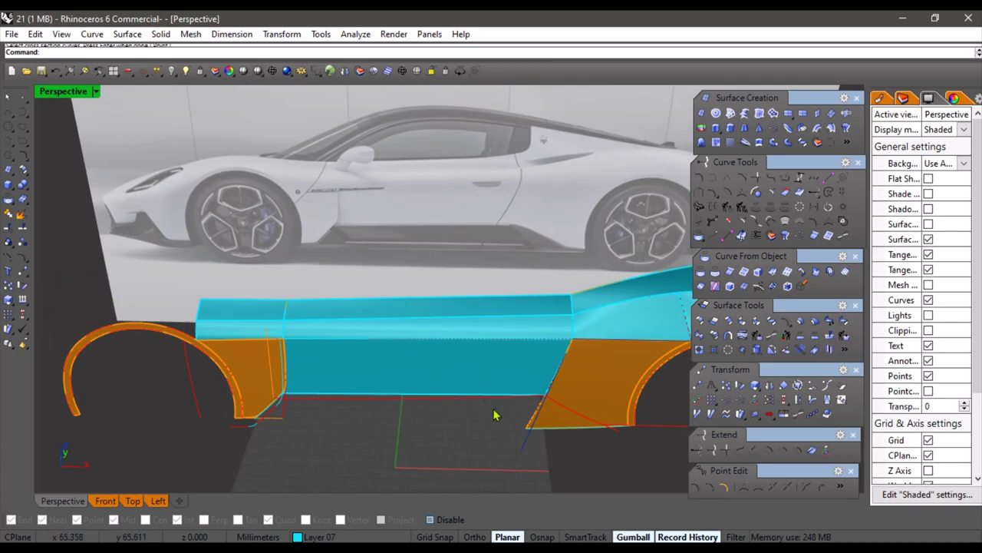
right_click_drag(505, 349, 449, 322)
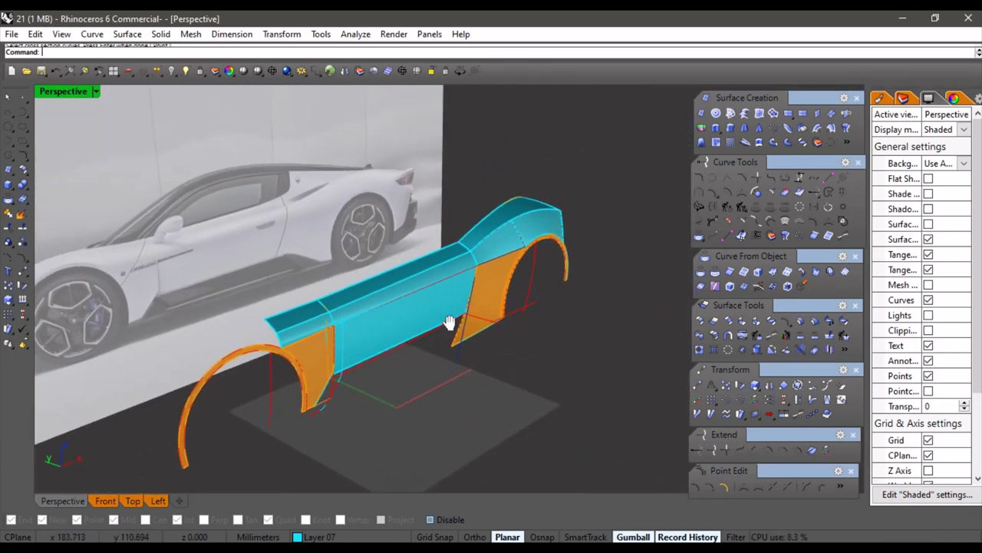
scroll(303, 368, "up", 5)
left_click(283, 343)
left_click(589, 253, "shift")
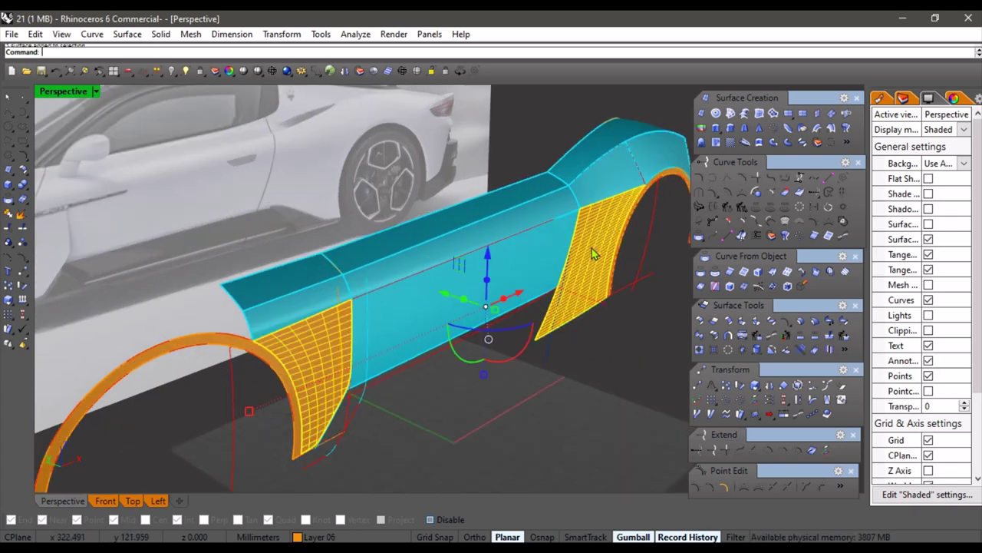
left_click(314, 536)
left_click(334, 510)
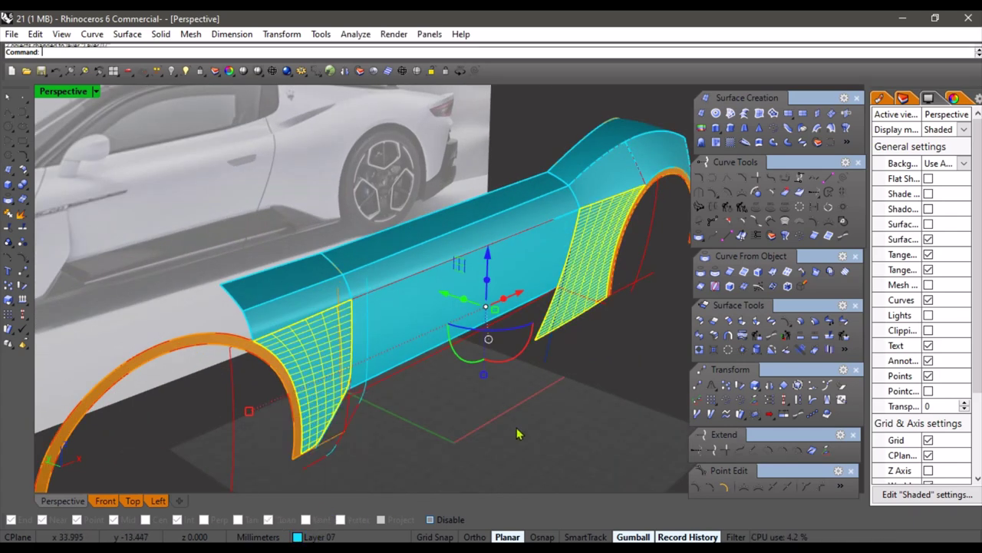
left_click(520, 434)
Examine how the door-side panels, rear fender and new shoulder surface fit together from several angles
right_click_drag(519, 434, 382, 386)
scroll(381, 386, "down", 4)
right_click_drag(438, 373, 347, 317)
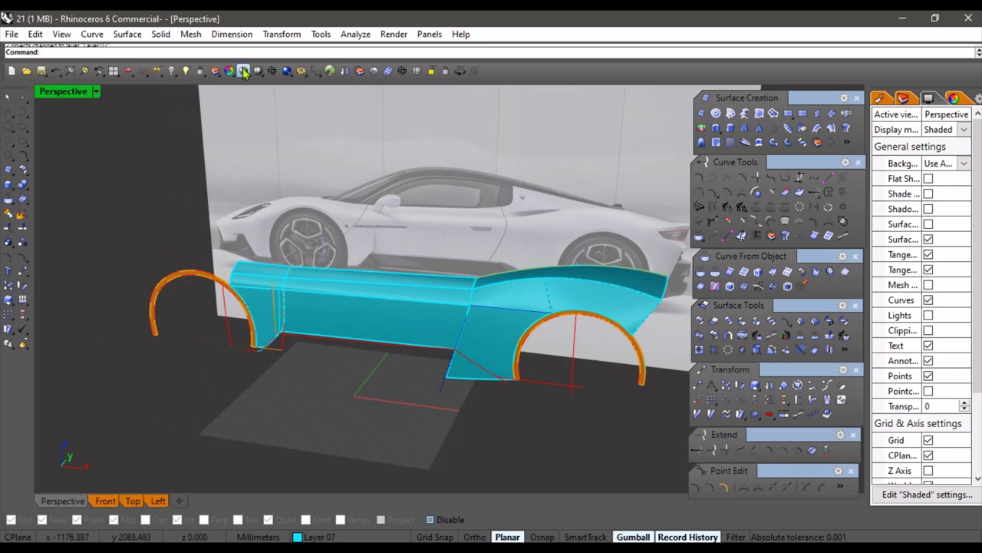
left_click(244, 72)
right_click_drag(328, 250, 357, 365)
key("Escape")
key("Escape")
scroll(432, 460, "up", 3)
right_click_drag(425, 375, 394, 434)
In the Front view, draw a slanted line about 123 mm long on Layer 01, crossing the body side behind the door
left_click(108, 501)
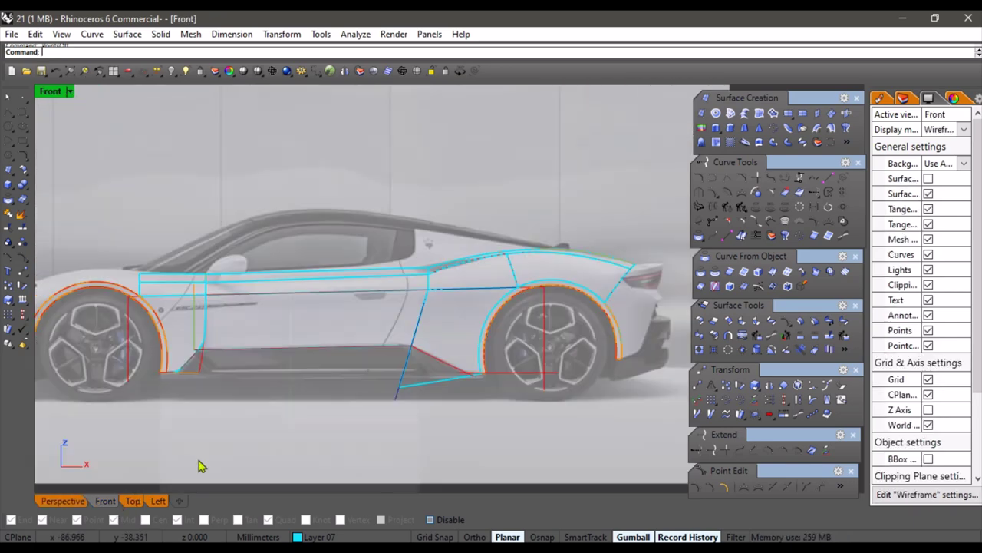
scroll(437, 360, "up", 4)
right_click_drag(414, 402, 448, 423)
left_click(408, 358)
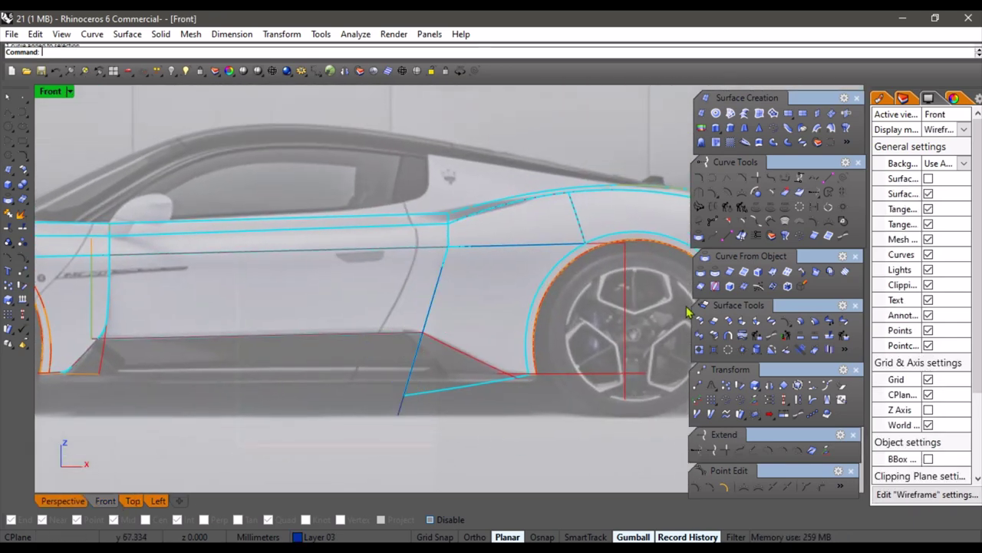
left_click(314, 536)
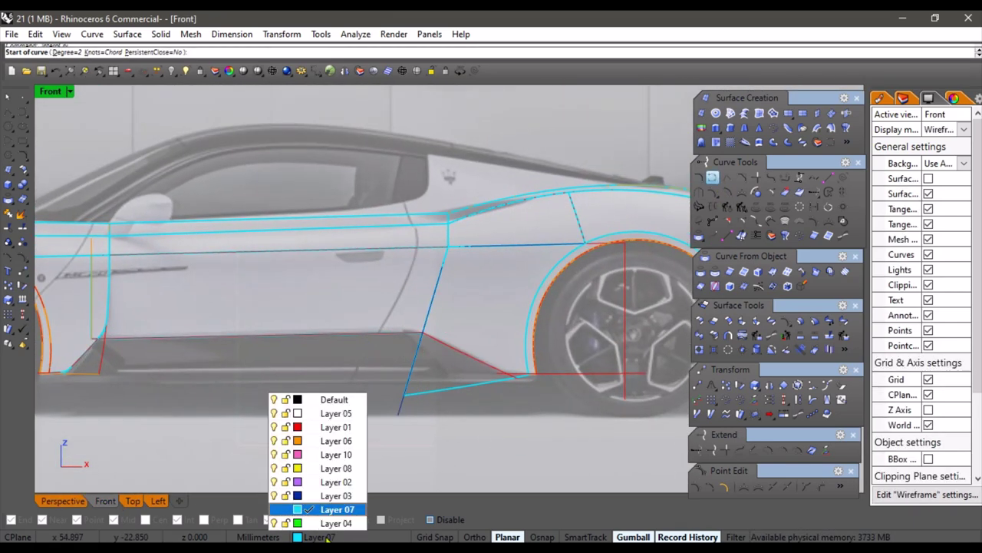
left_click(330, 426)
left_click(369, 414)
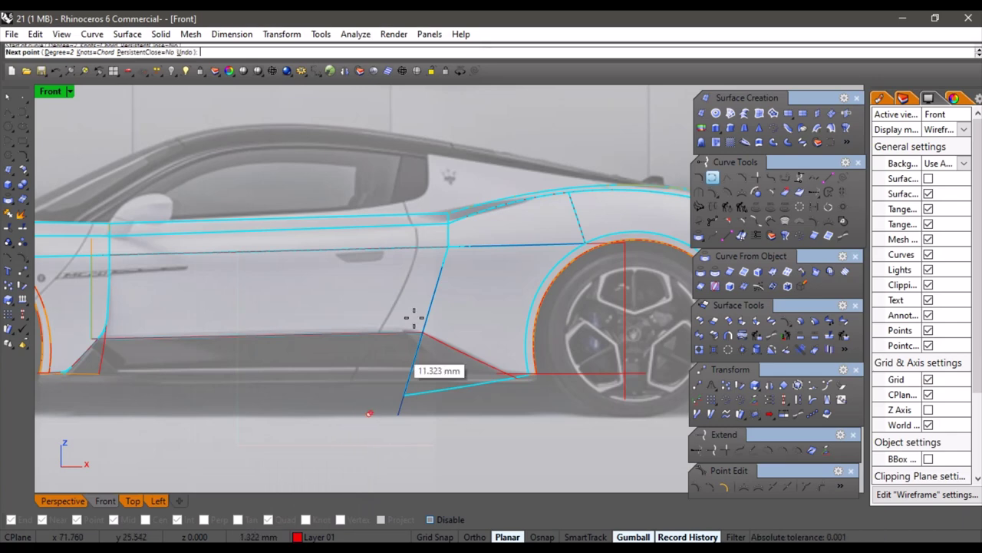
scroll(431, 174, "up", 4)
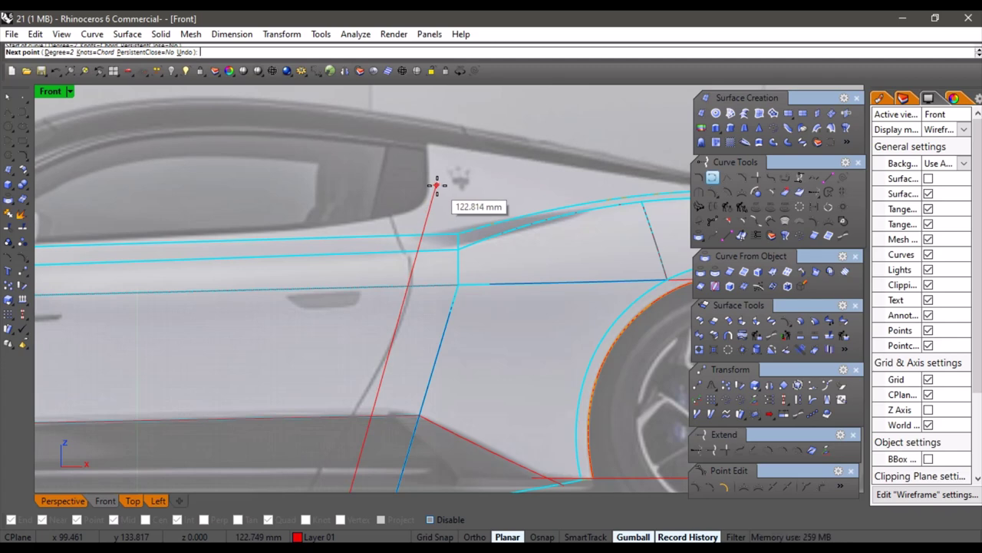
left_click(439, 186)
right_click(439, 187)
Copy the slanted line about 31 mm rearward along X and nudge the original slightly forward
right_click_drag(474, 219, 398, 155)
left_click(361, 143)
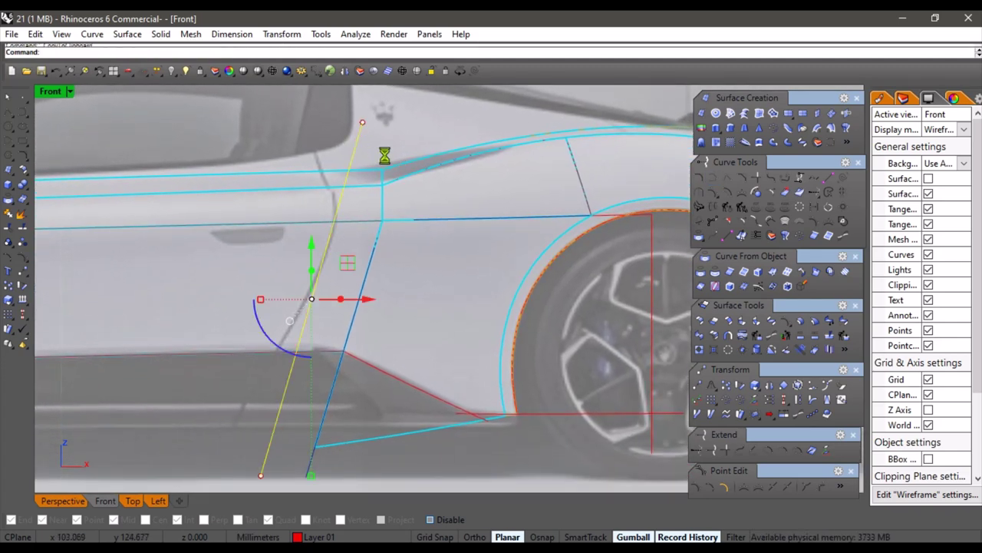
left_click_drag(376, 305, 443, 305)
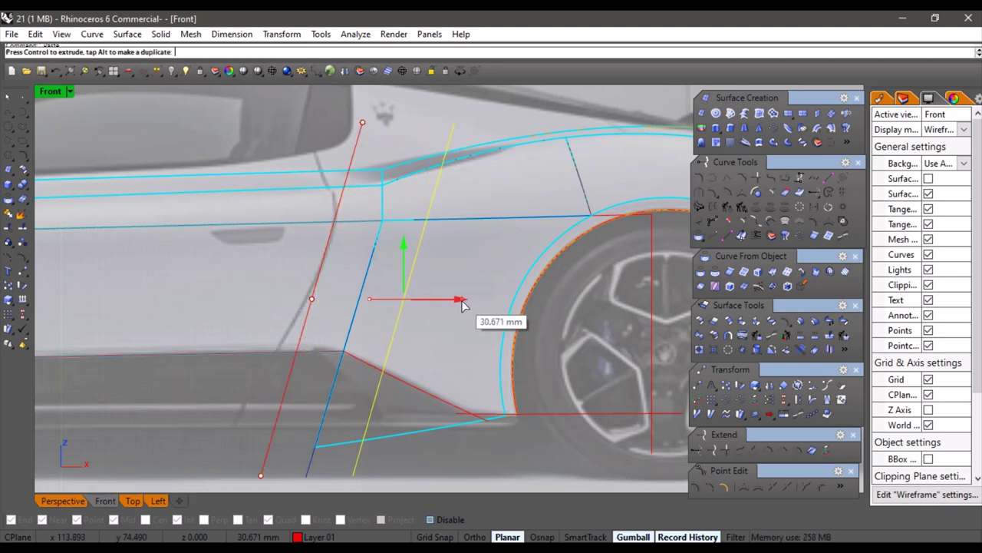
left_click_drag(462, 302, 462, 302)
left_click(359, 146)
left_click(404, 183)
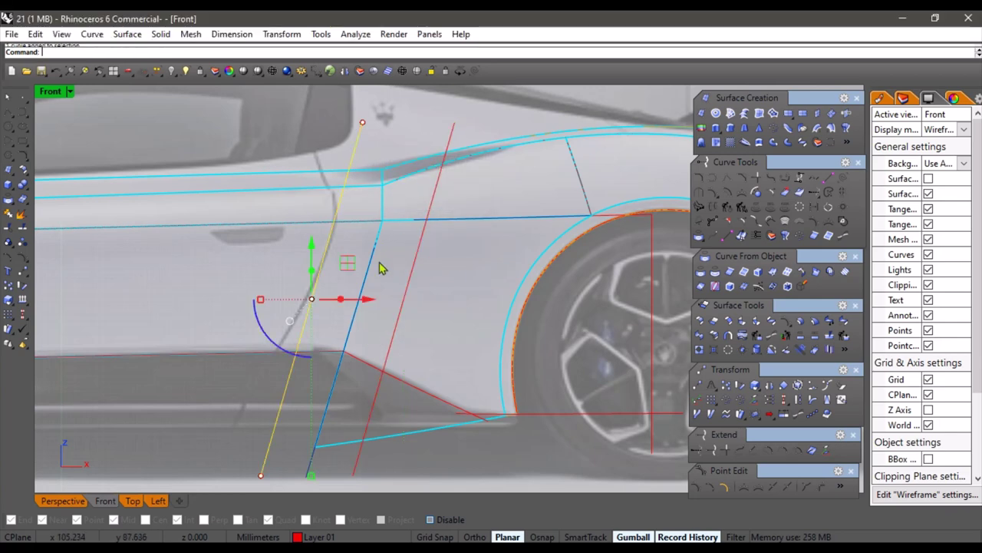
left_click_drag(365, 301, 359, 302)
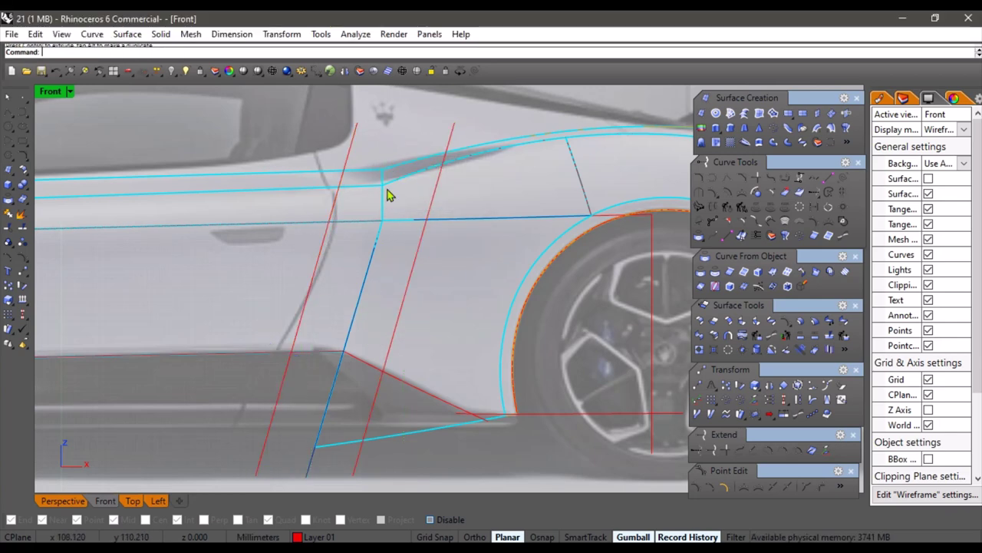
Set the Front view to shaded display and split the door-side surfaces with the front slanted line
scroll(420, 134, "down", 6)
right_click_drag(385, 232, 407, 311)
mouse_move(438, 292)
right_mouse_down()
mouse_move(430, 315)
mouse_move(367, 271)
right_mouse_up()
left_click(259, 71)
scroll(407, 330, "up", 2)
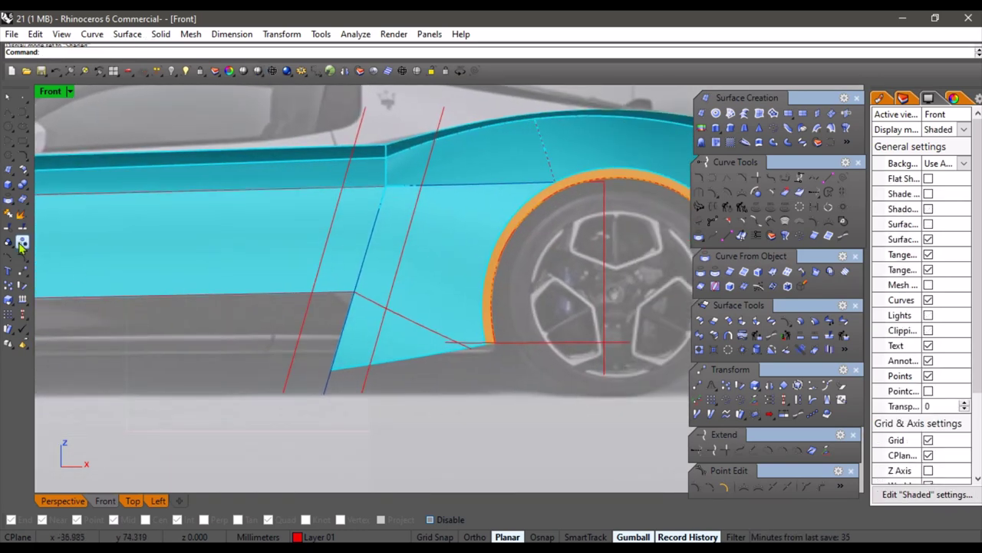
left_click(299, 232)
left_click(327, 175)
left_click(340, 153)
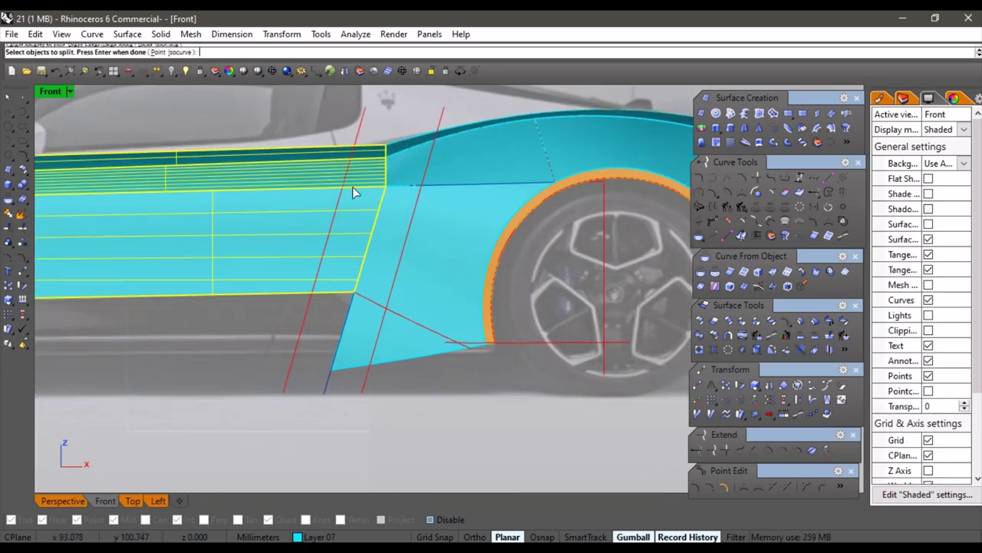
left_click(359, 127)
right_click(369, 133)
Delete the door-side surface strips lying behind the front slanted line
scroll(367, 191, "up", 2)
left_click(366, 194)
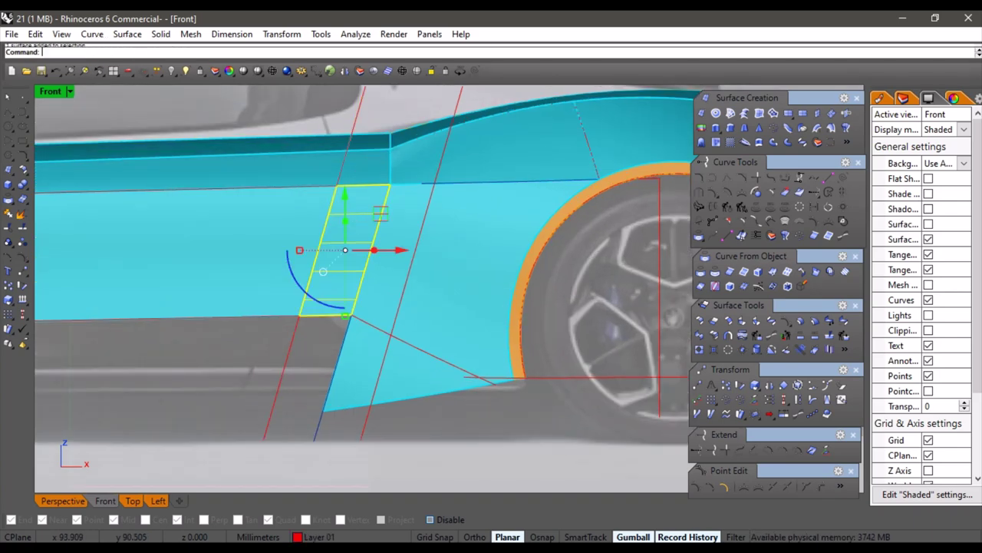
key("Delete")
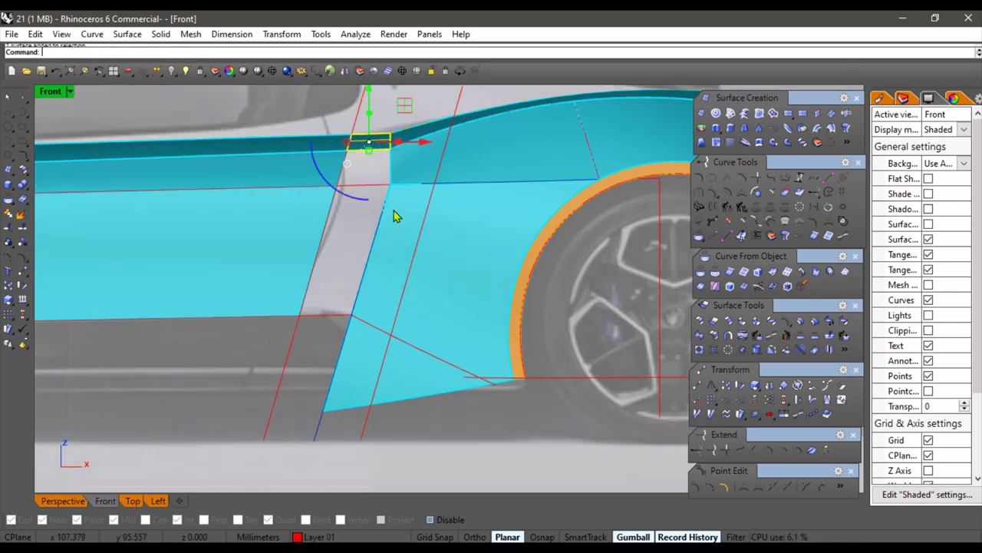
key("Delete")
Split the rear quarter, fender and upper shoulder surfaces with the rear slanted line, and the quarter panel also with the diagonal sill line
scroll(378, 297, "down", 2)
left_click(386, 354)
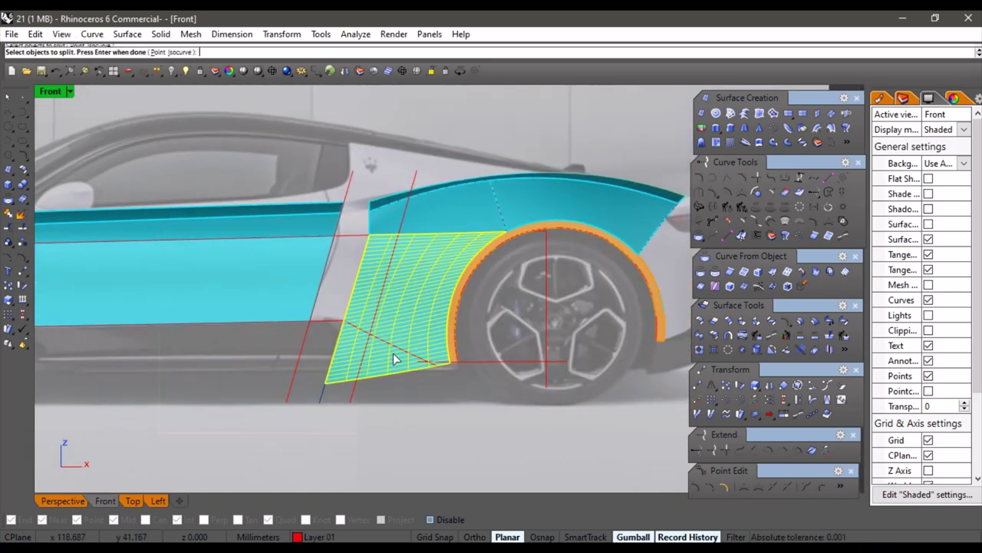
scroll(395, 359, "up", 3)
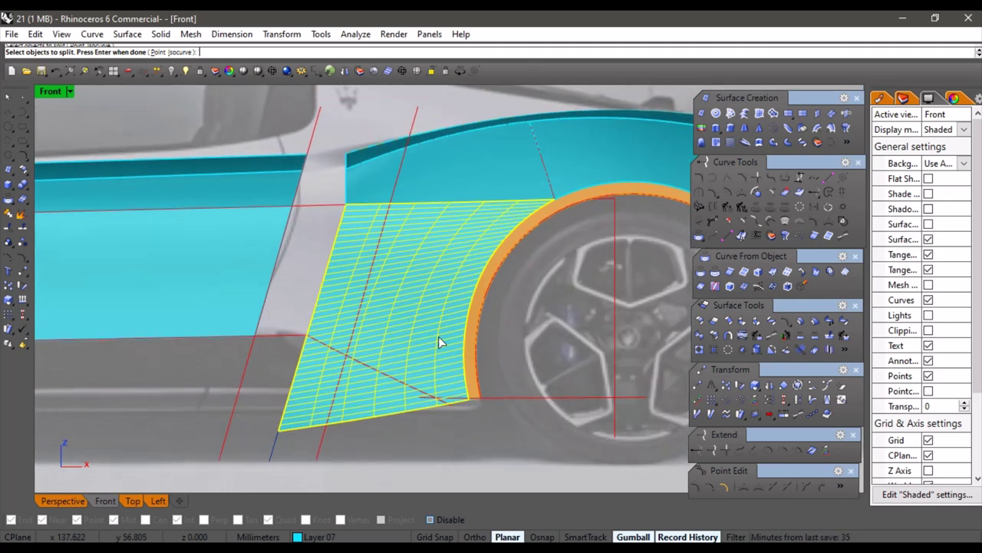
left_click(391, 171)
scroll(387, 171, "up", 3)
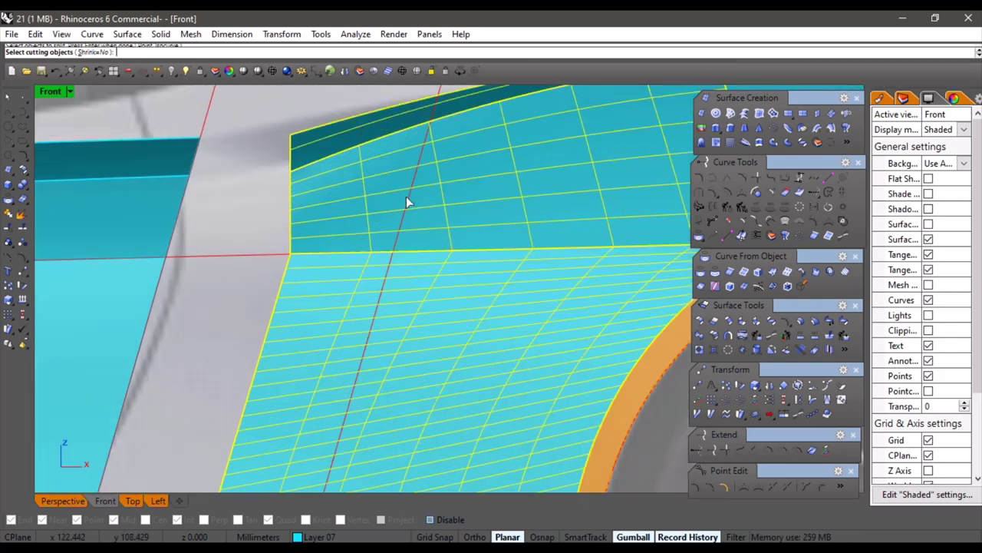
scroll(408, 204, "down", 2)
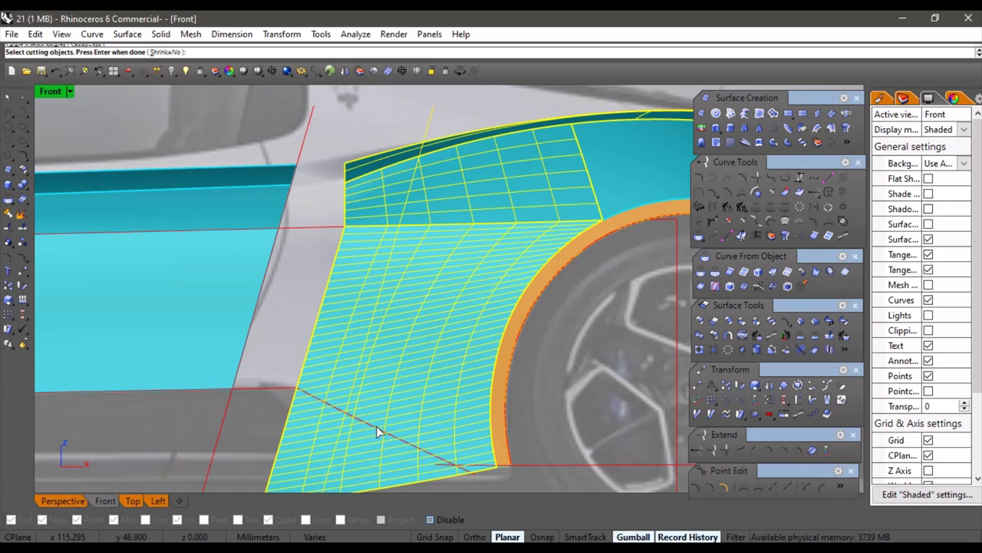
scroll(384, 399, "down", 3)
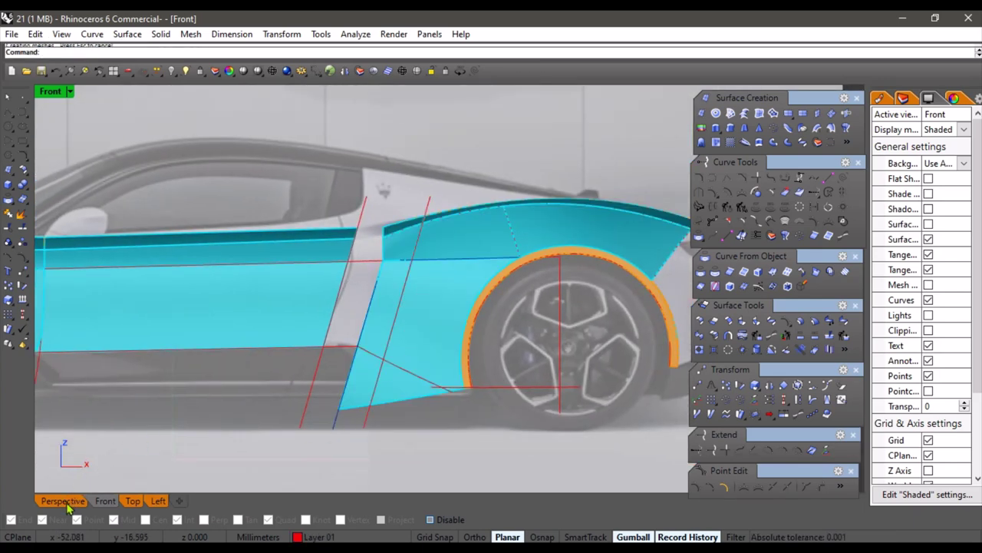
In the Perspective view, delete the rear quarter panel's pieces below the diagonal sill line
left_click(68, 506)
scroll(376, 399, "up", 6)
left_click(369, 385)
key("Delete")
scroll(369, 370, "up", 3)
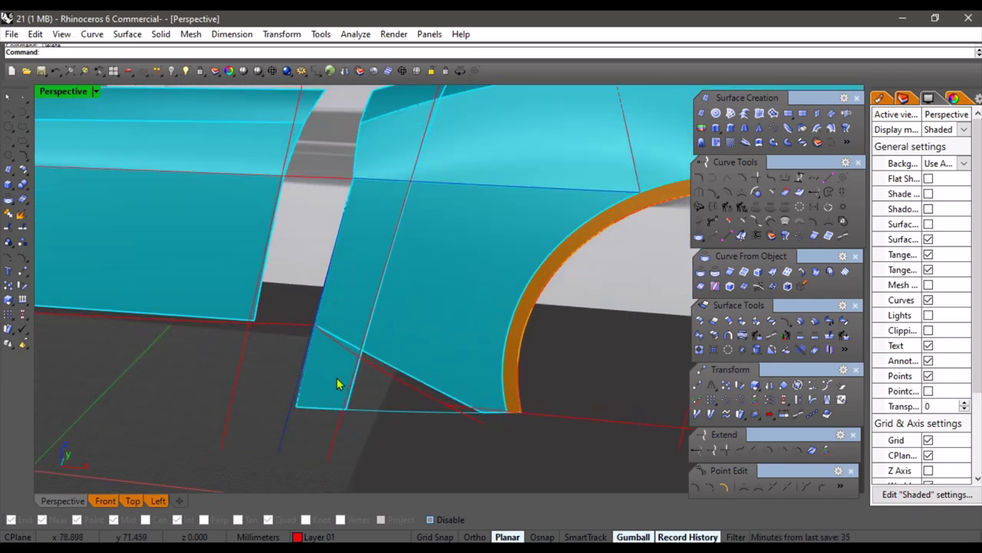
left_click(339, 383)
key("Delete")
Delete the strips ahead of the rear slanted line from the quarter panel, fender and upper shoulder surface
scroll(399, 316, "down", 3)
right_click_drag(399, 316, 392, 350, "shift")
left_click(372, 354)
key("Delete")
left_click(390, 279)
key("Delete")
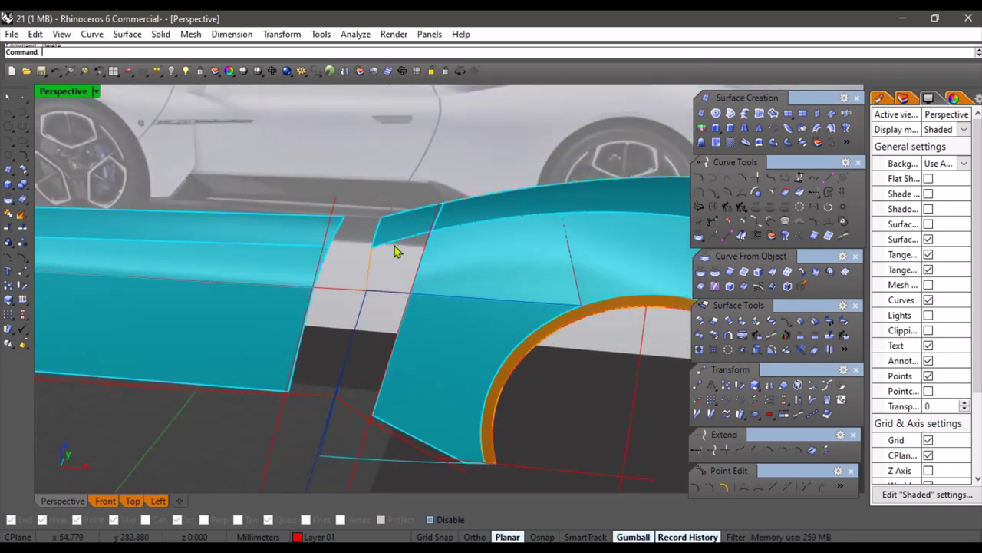
right_click_drag(395, 252, 395, 288)
left_click(394, 290)
key("Delete")
On Layer 07, start a curvature-continuous surface blend between the facing edges of the upper rear shoulder and upper door surfaces
scroll(368, 326, "down", 4)
right_click_drag(358, 342, 406, 330)
right_click_drag(402, 292, 338, 329)
left_click(319, 536)
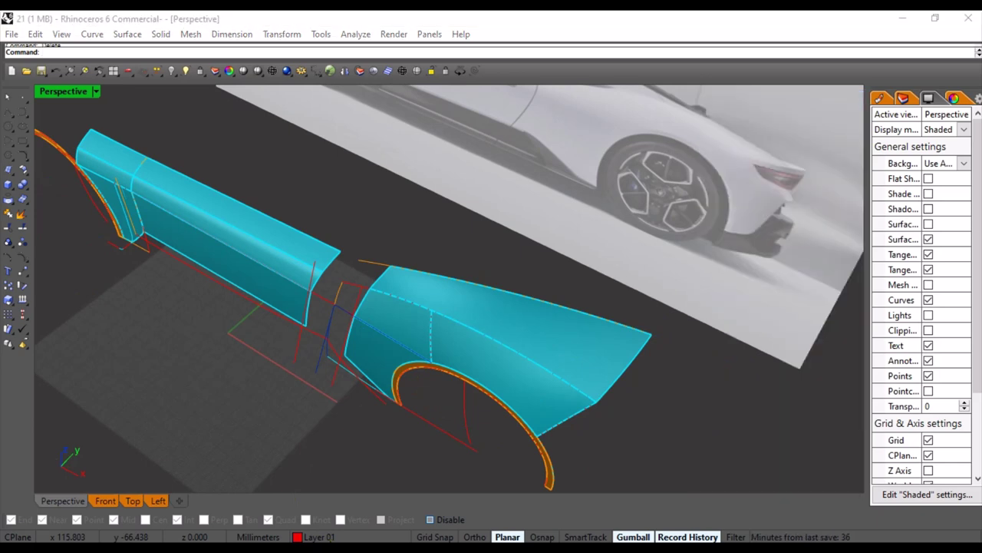
left_click(321, 510)
right_click_drag(331, 401, 357, 369)
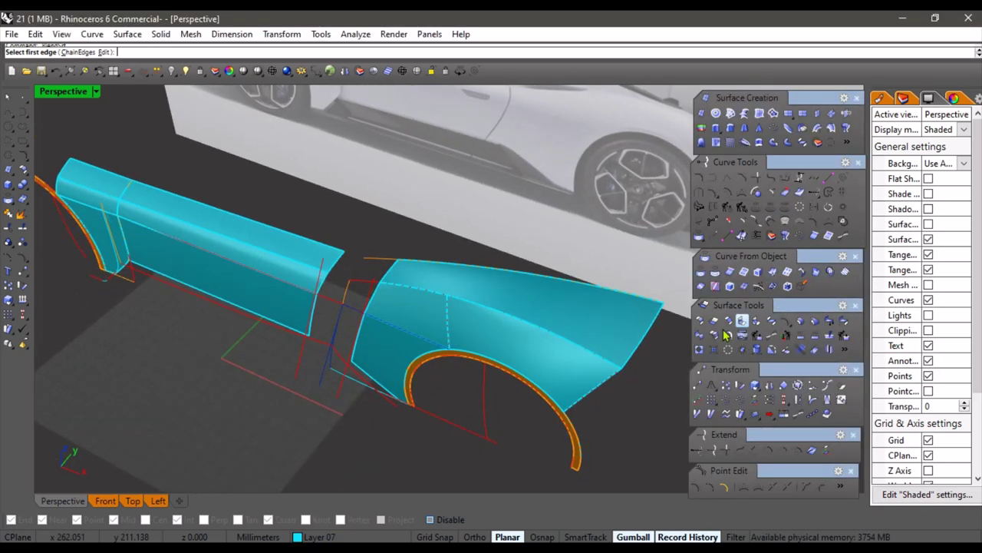
scroll(371, 271, "up", 5)
left_click(392, 294)
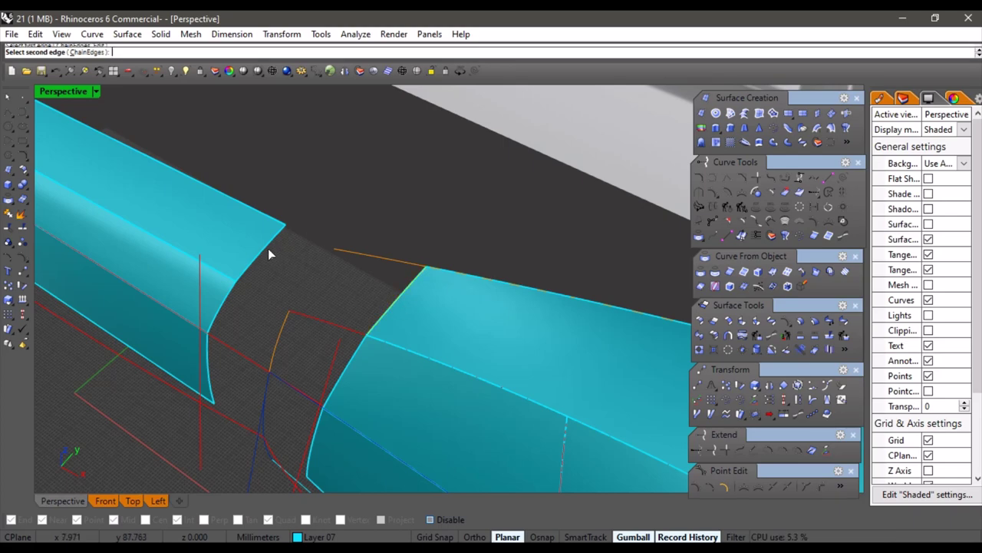
left_click(268, 248)
right_click_drag(310, 264, 362, 336)
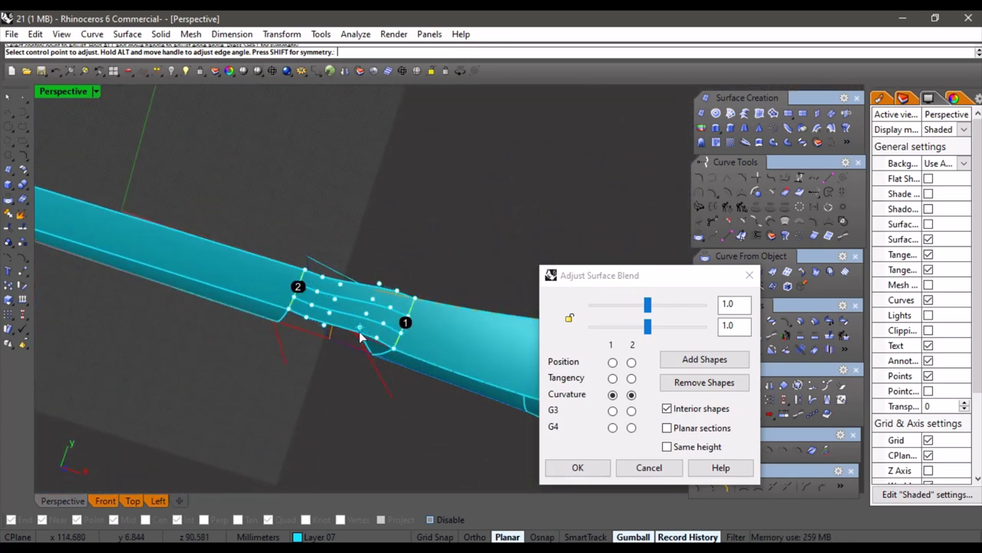
In a shaded Top view, raise the blend's upper-edge control point beside the door surface to straighten the dip there
left_click(131, 503)
scroll(285, 319, "down", 5)
right_click_drag(285, 319, 73, 380)
scroll(221, 377, "down", 5)
right_click_drag(221, 376, 49, 384)
left_click(271, 71)
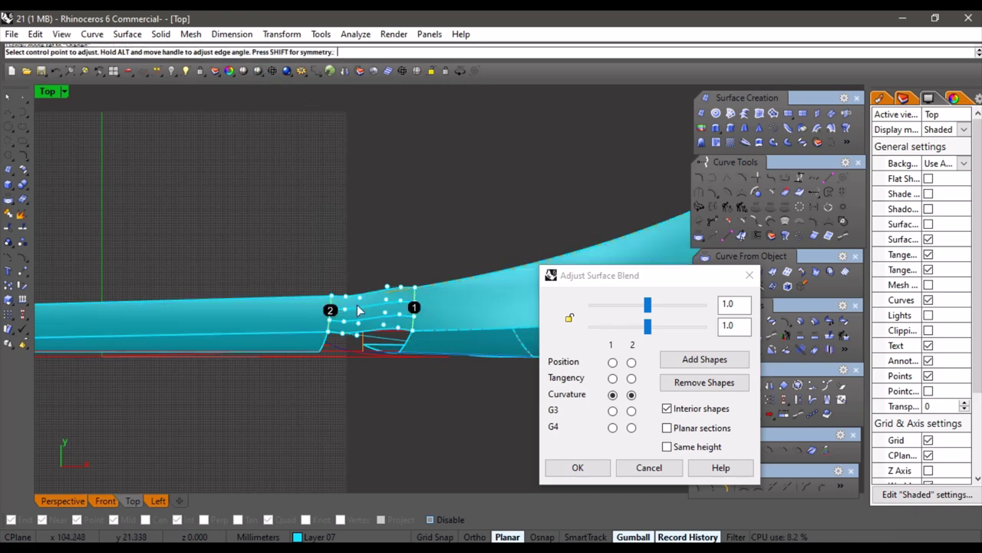
scroll(271, 323, "up", 4)
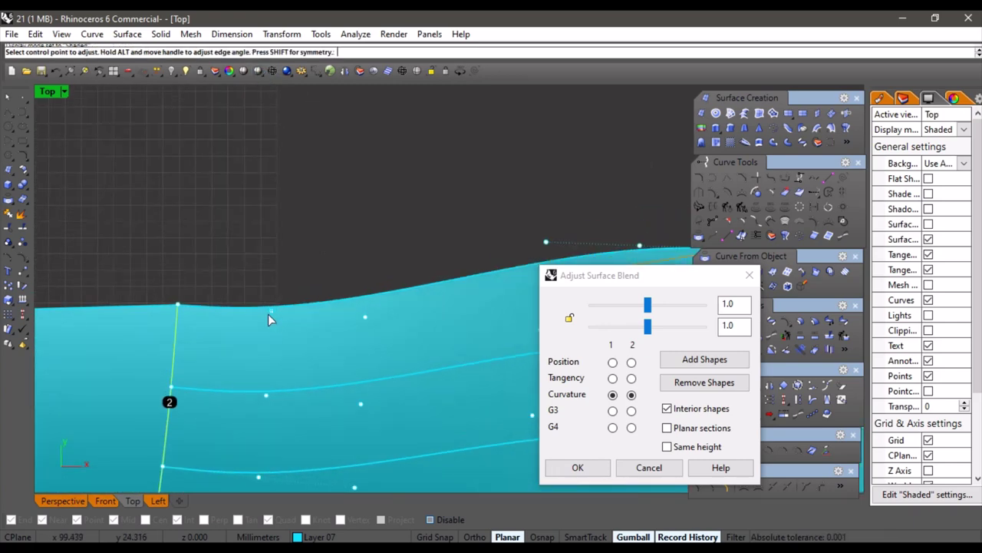
left_click(269, 311)
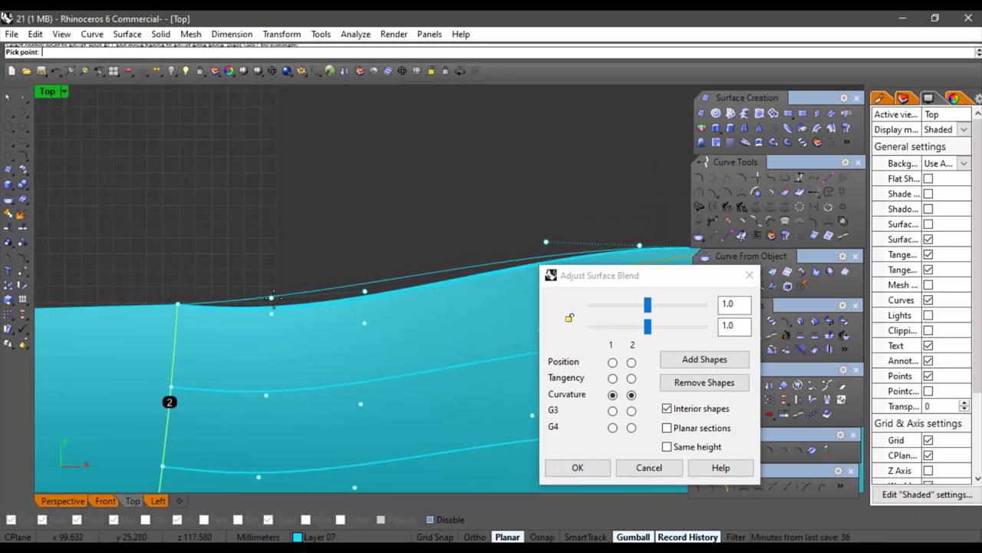
left_click(296, 291)
Lower the blend's upper-edge control point beside the rear shoulder surface, adjusting the edge angle to flatten the bulge
scroll(298, 291, "down", 10)
scroll(369, 287, "up", 8)
left_click(334, 285, "alt")
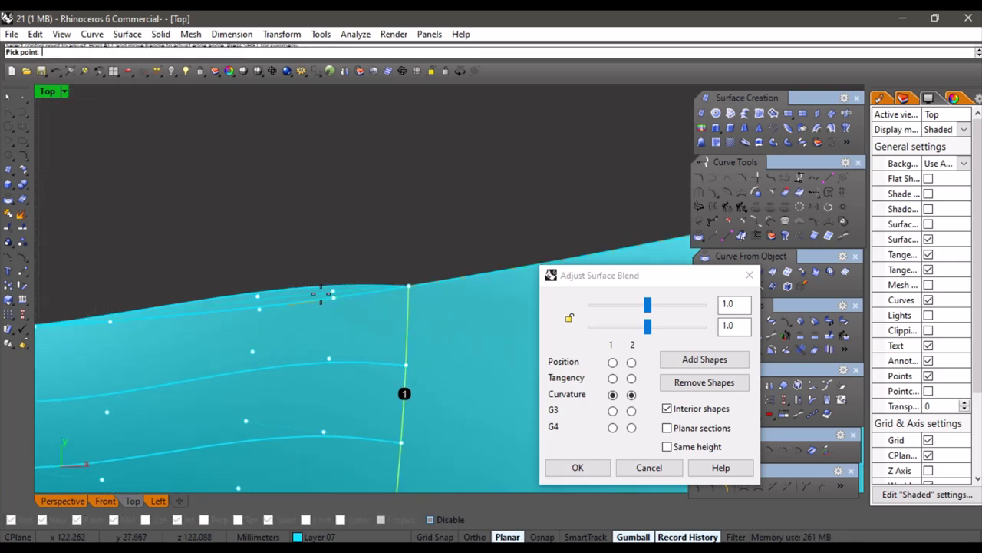
left_click(319, 296, "alt")
Turn off the blend's interior shapes and raise its lower-edge control point beside the door surface, adjusting the edge angle
scroll(317, 294, "down", 10)
scroll(315, 318, "up", 6)
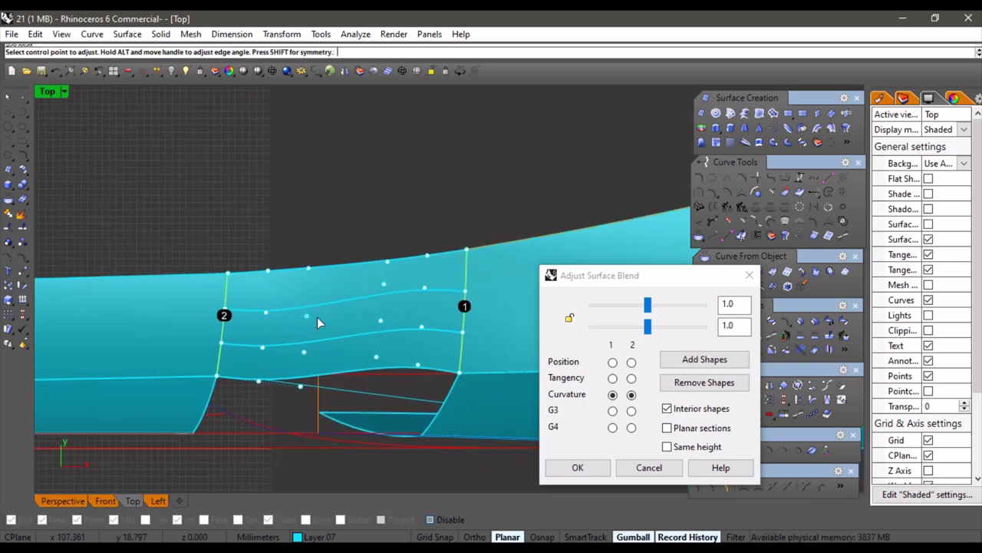
left_click(667, 409)
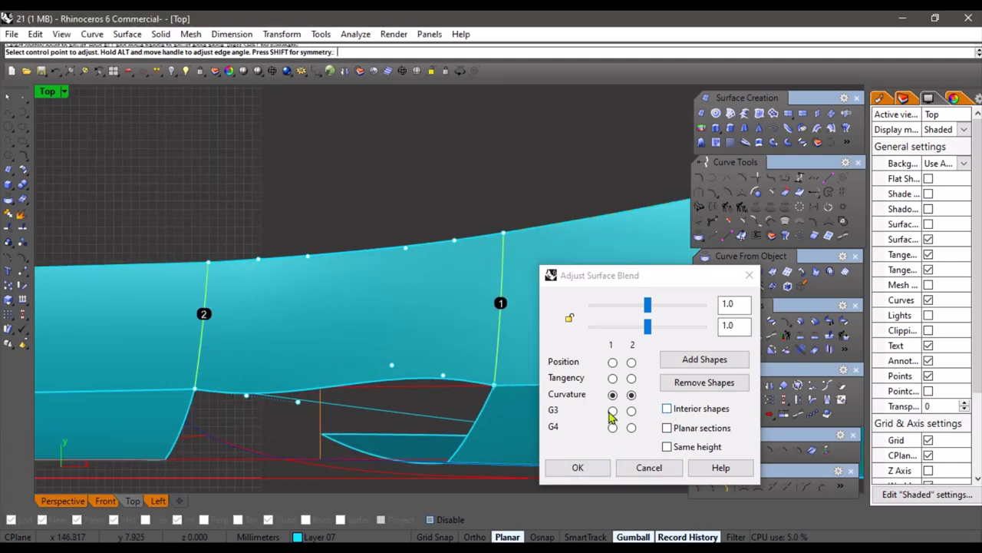
right_click_drag(335, 394, 369, 373)
scroll(286, 377, "up", 2)
left_click_drag(279, 375, 288, 368, "alt")
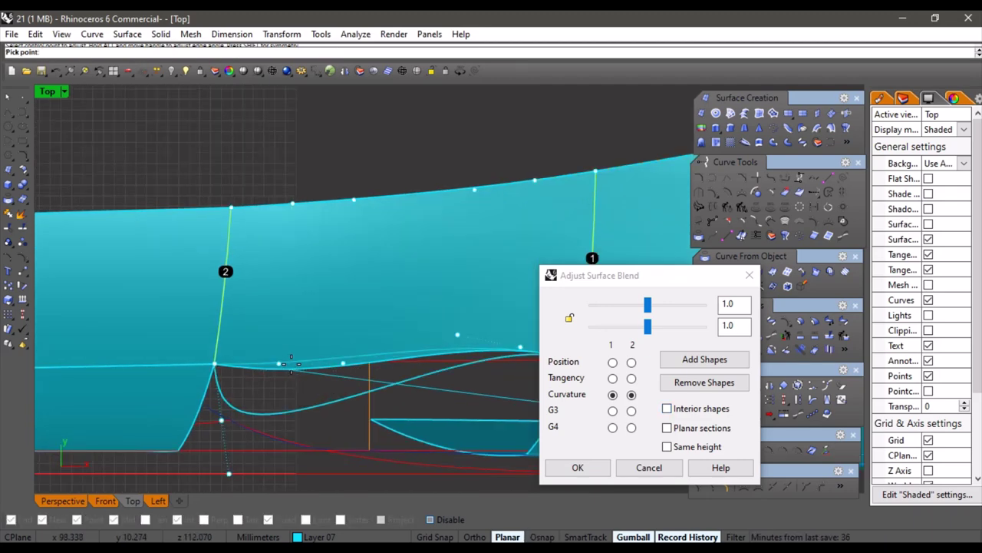
left_click(291, 363)
Lower the blend's lower-edge control point beside the rear shoulder surface, accept the surface blend and return to the Perspective view
scroll(298, 364, "down", 4)
right_click_drag(461, 374, 358, 382)
scroll(358, 381, "up", 4)
left_click(331, 350)
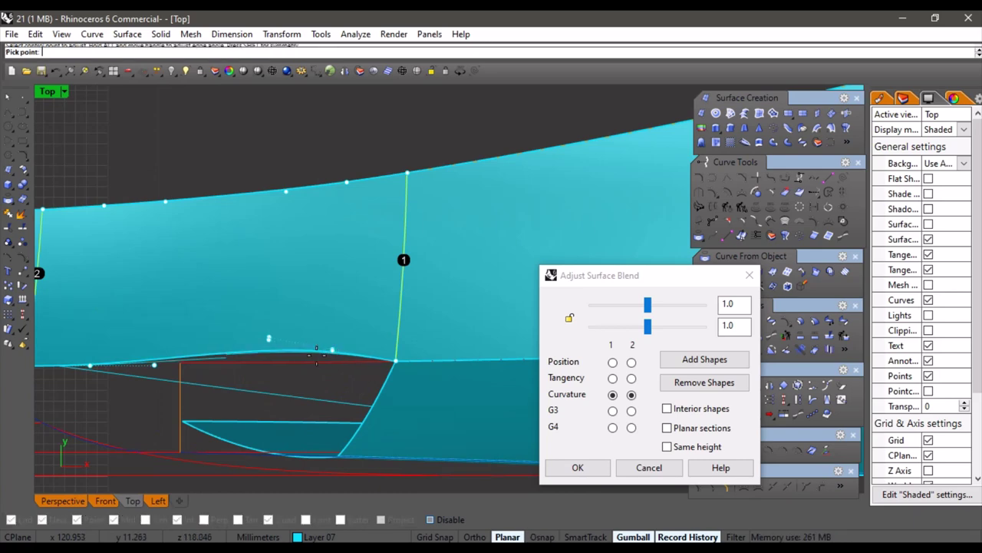
left_click(301, 364)
scroll(292, 357, "down", 5)
right_click_drag(234, 331, 287, 294)
right_click(287, 292)
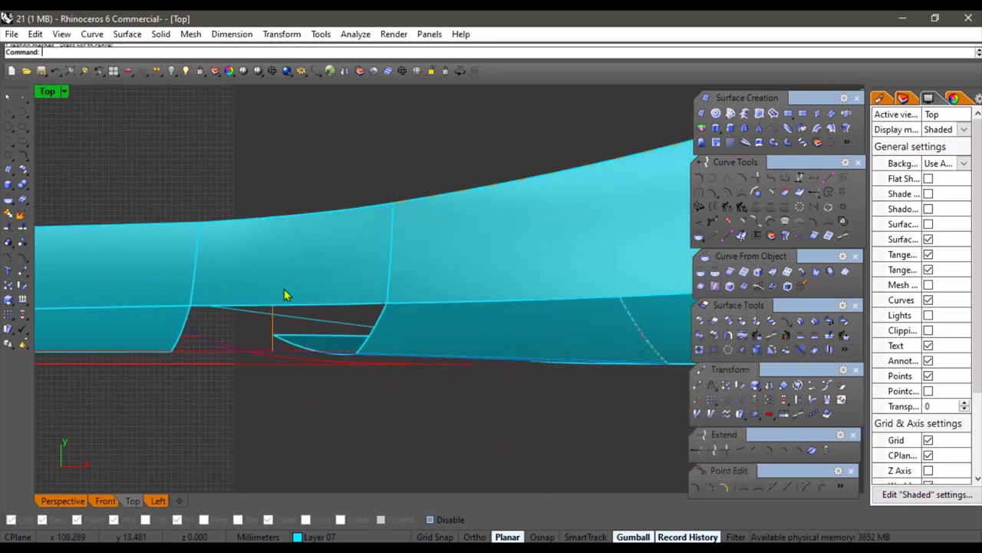
scroll(285, 294, "down", 5)
left_click(74, 500)
right_click_drag(297, 399, 326, 321)
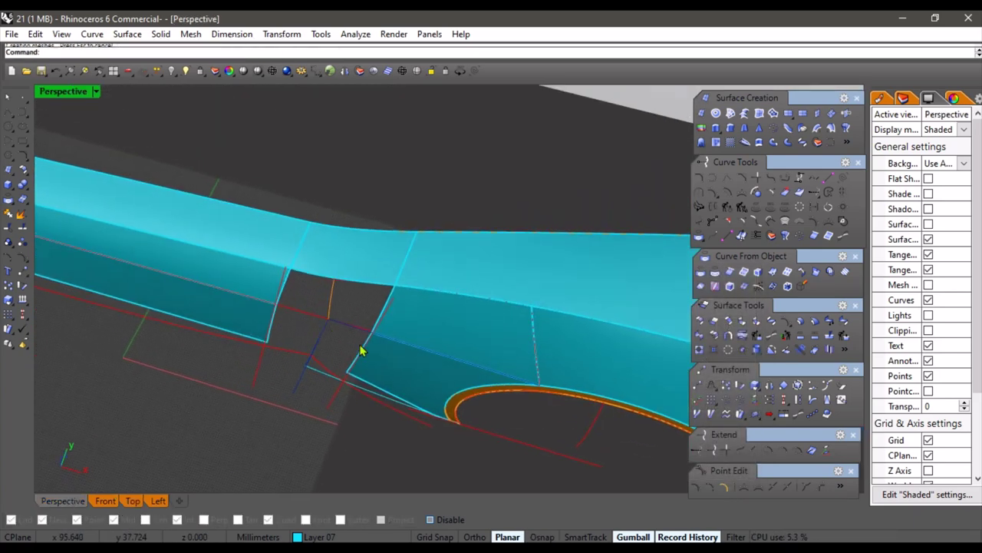